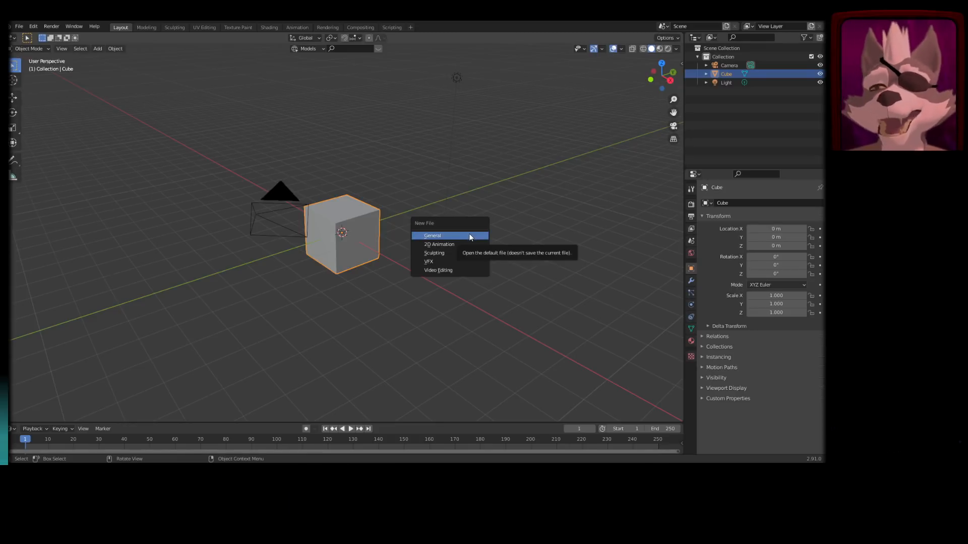
- Start a new General file, discarding the changes to the current scene
click(468, 235)
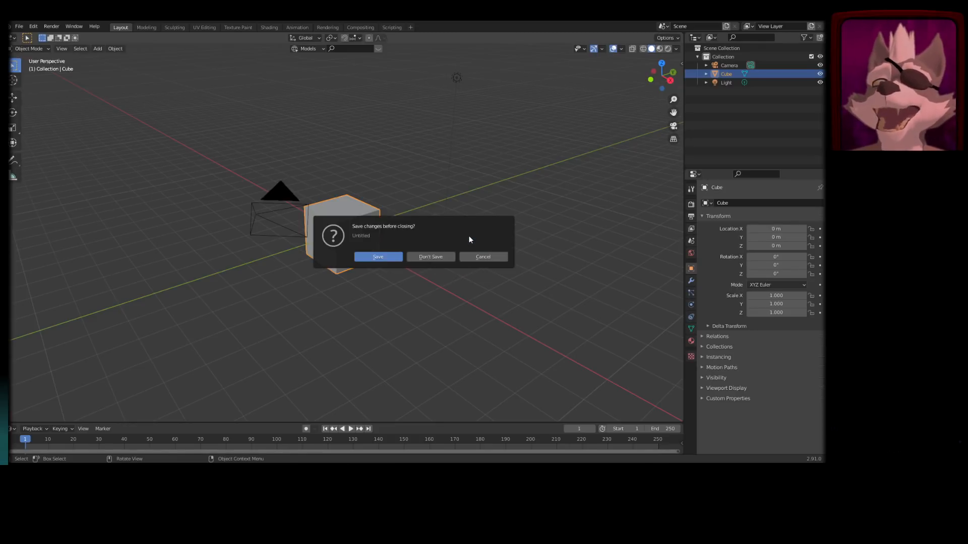
click(432, 257)
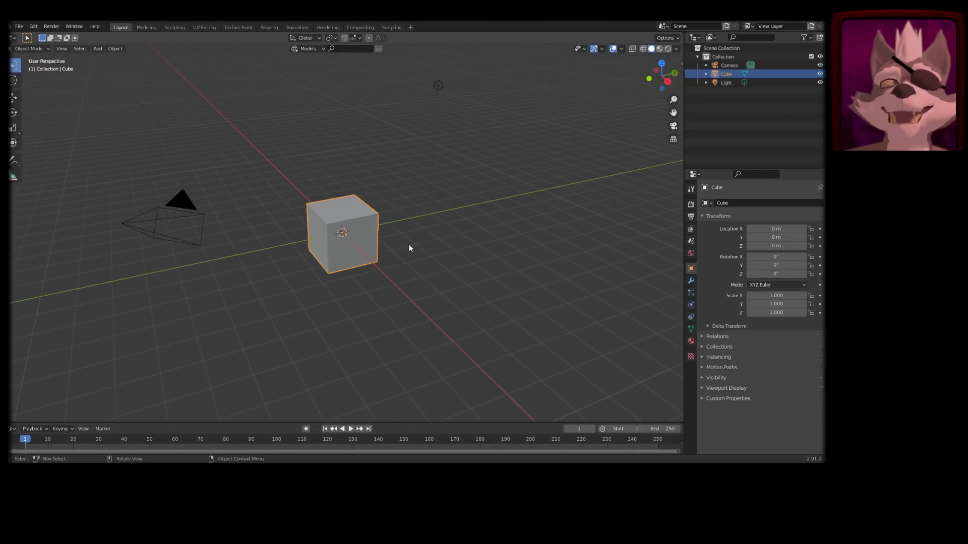
mouse_move(409, 248)
middle_down()
mouse_move(430, 250)
mouse_move(403, 240)
middle_up()
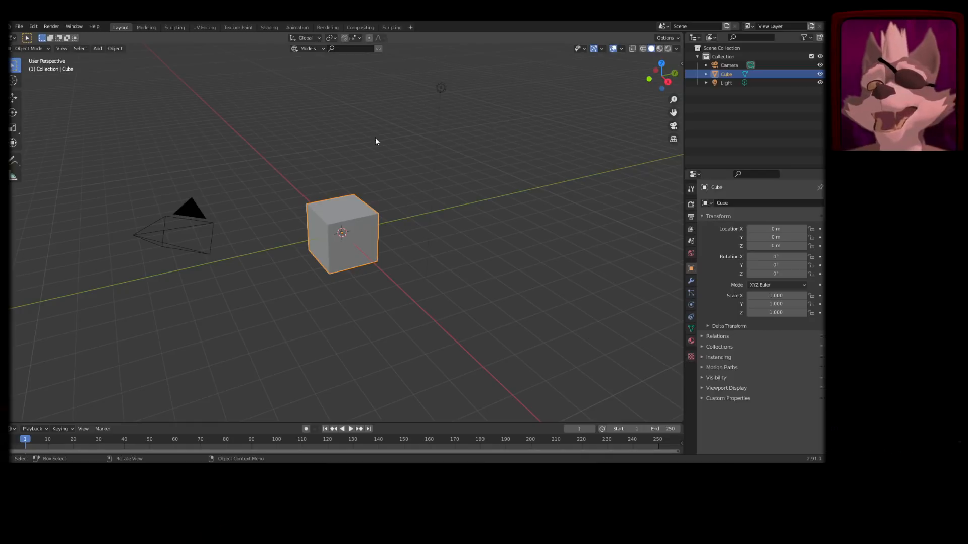
- Select the camera, the cube and the light in turn in the 3D view
click(196, 215)
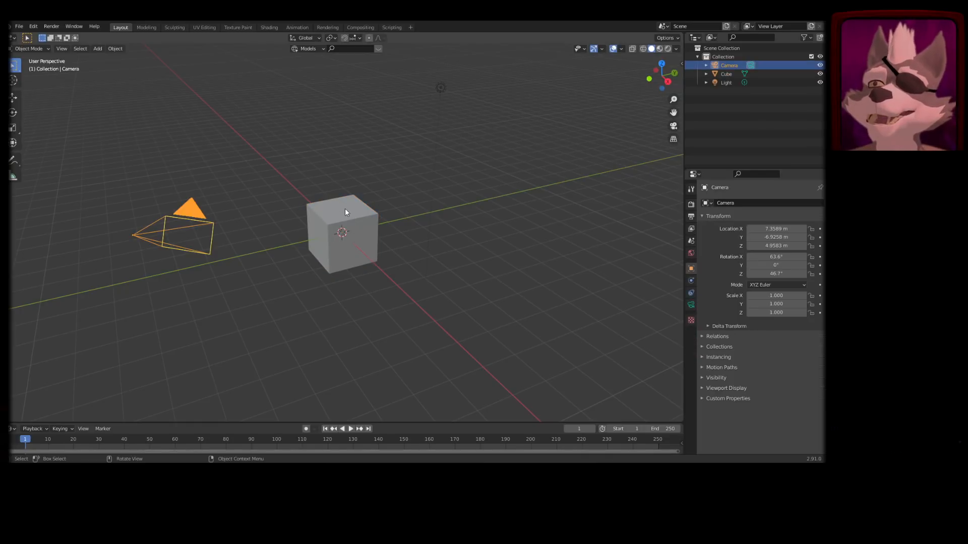
click(363, 218)
click(440, 88)
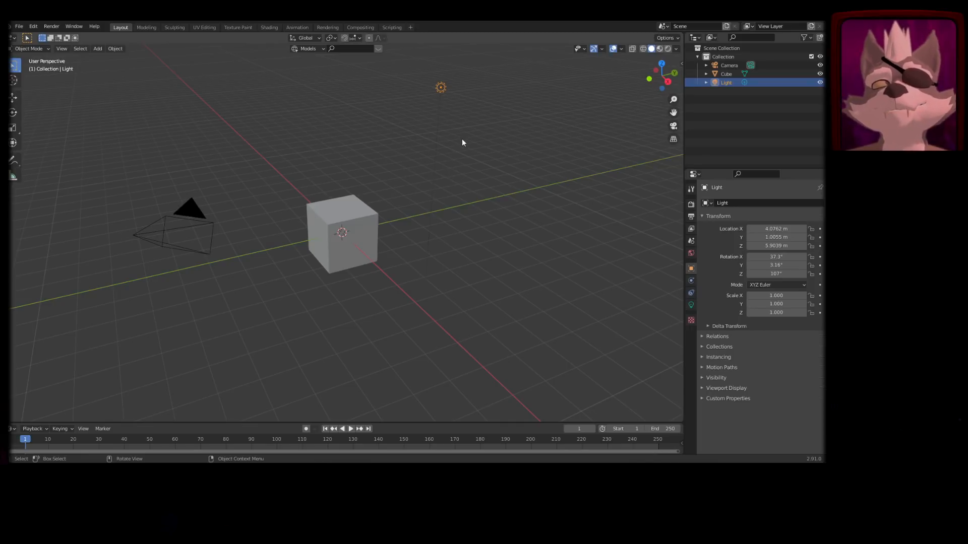
middle_drag(474, 132, 404, 157)
- Try moving the cube and the light freely in the 3D view, cancelling each move
click(364, 220)
key(g)
right_click(329, 177)
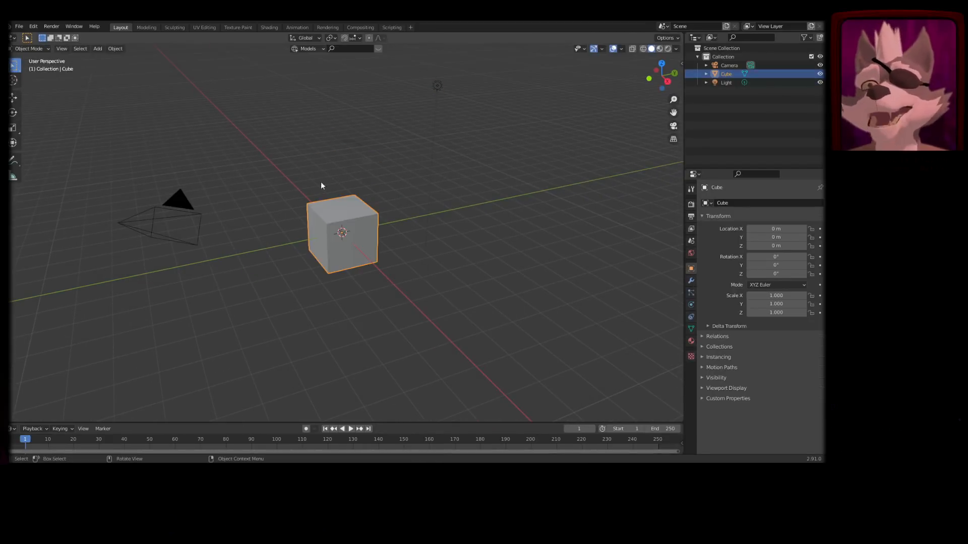
click(177, 212)
click(437, 86)
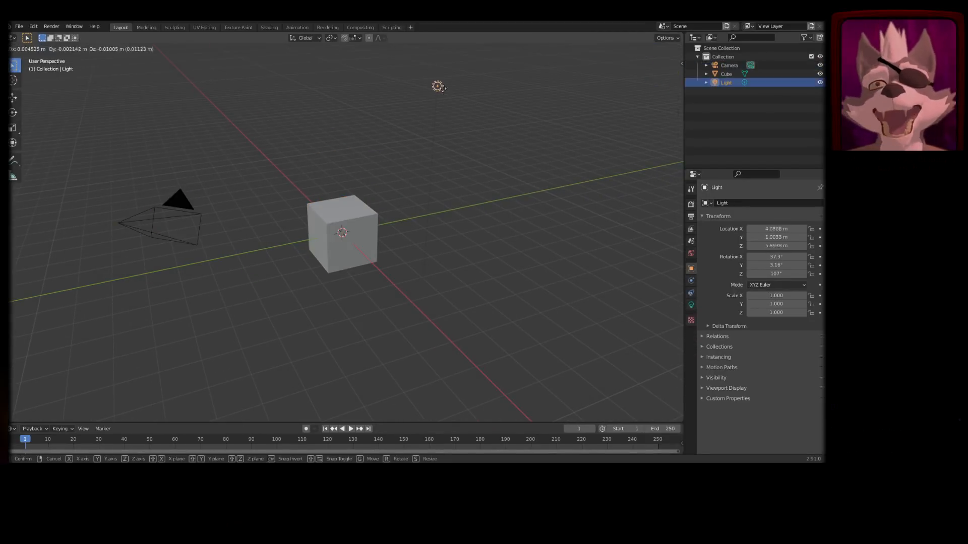
key(g)
right_click(492, 77)
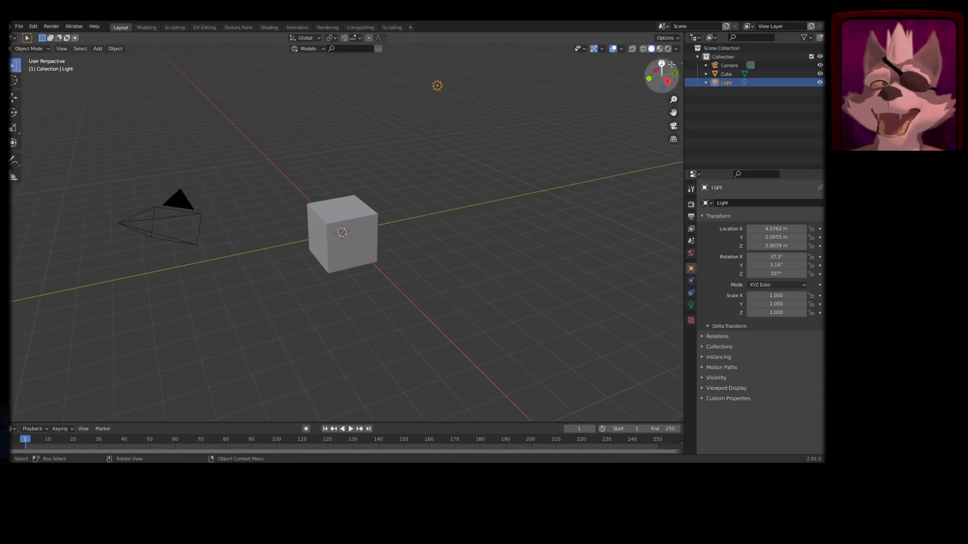
- Select the camera, the cube and the light in turn in the scene's object hierarchy
click(731, 68)
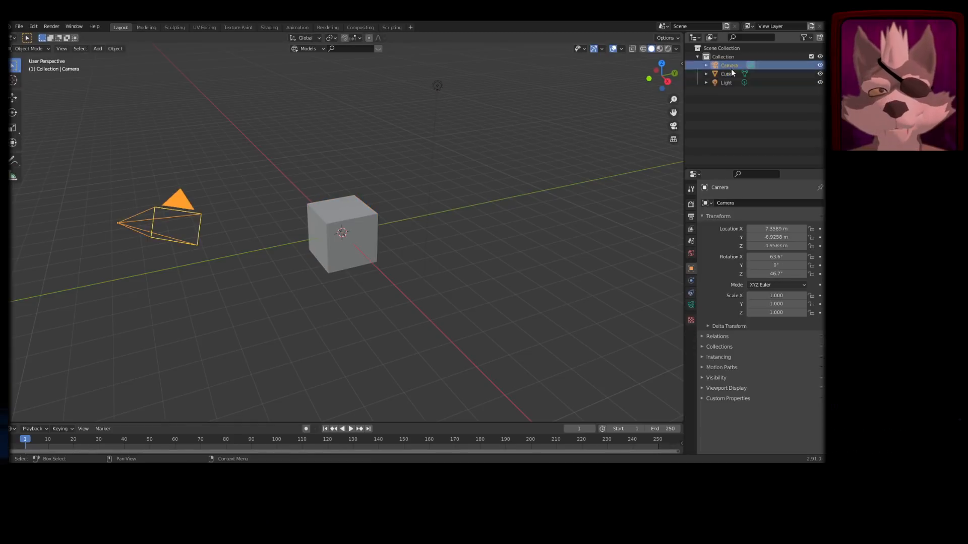
click(729, 76)
click(726, 83)
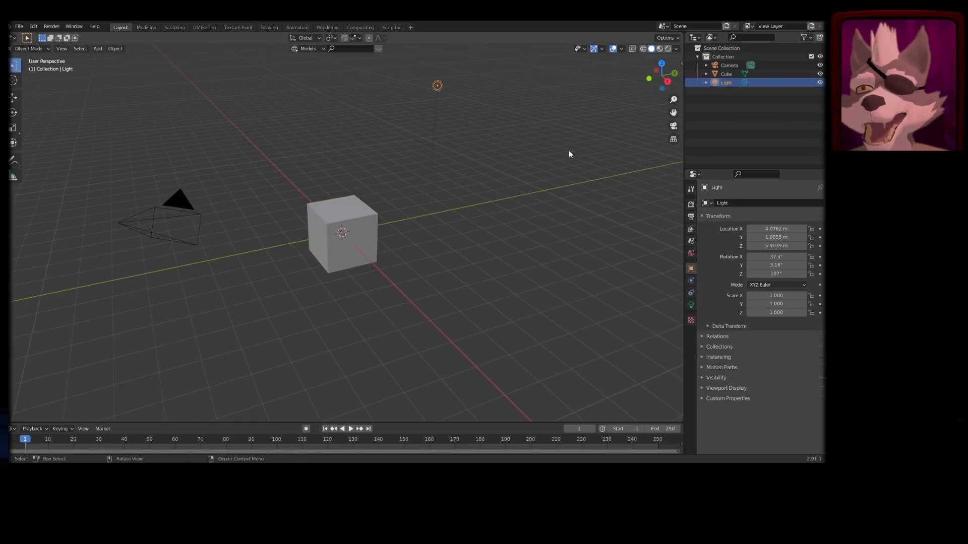
- Try moving the cube and the camera freely in the 3D view, cancelling each move
click(377, 232)
key(g)
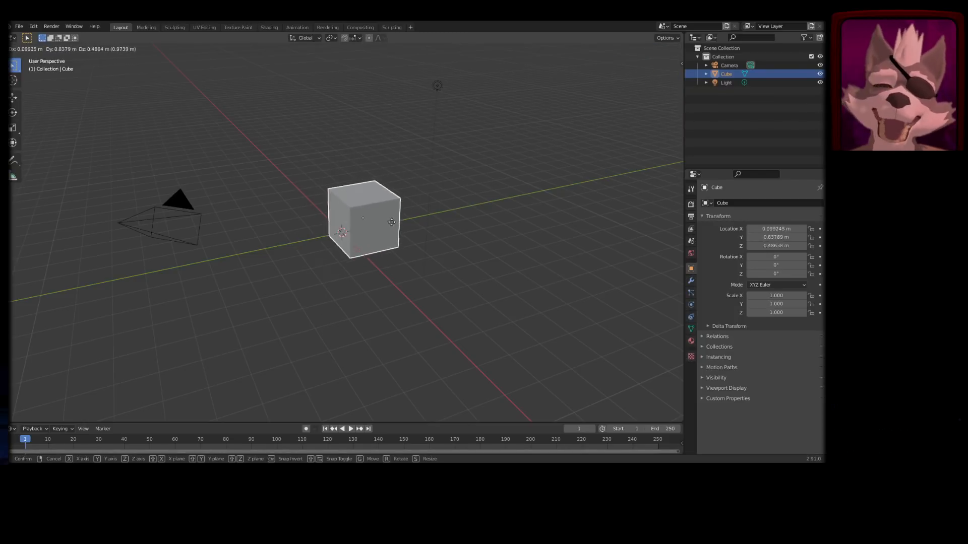
right_click(377, 229)
click(188, 220)
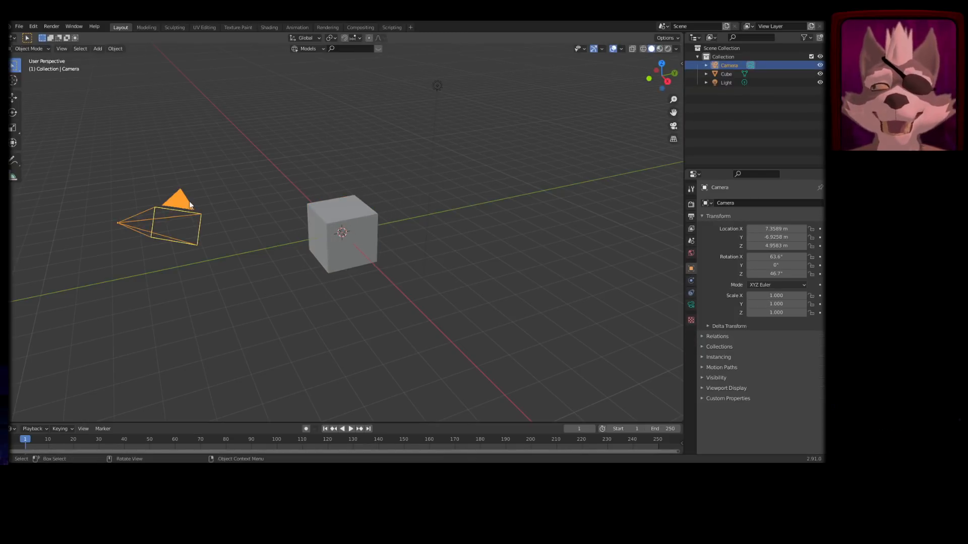
key(g)
right_click(234, 217)
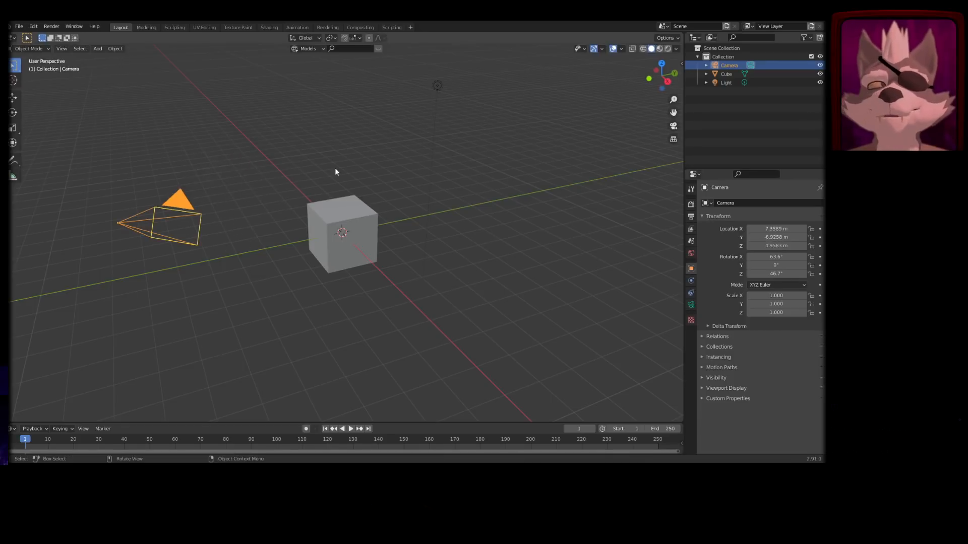
- Select the light and inspect the cube from the front in orthographic view and at an angle in perspective view
click(437, 88)
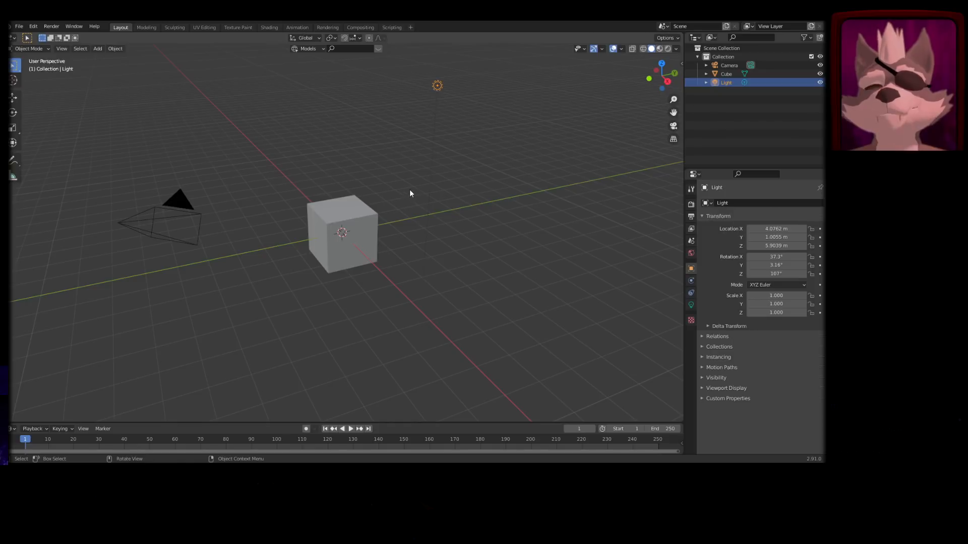
middle_drag(403, 198, 420, 259)
scroll(419, 259, up, 7)
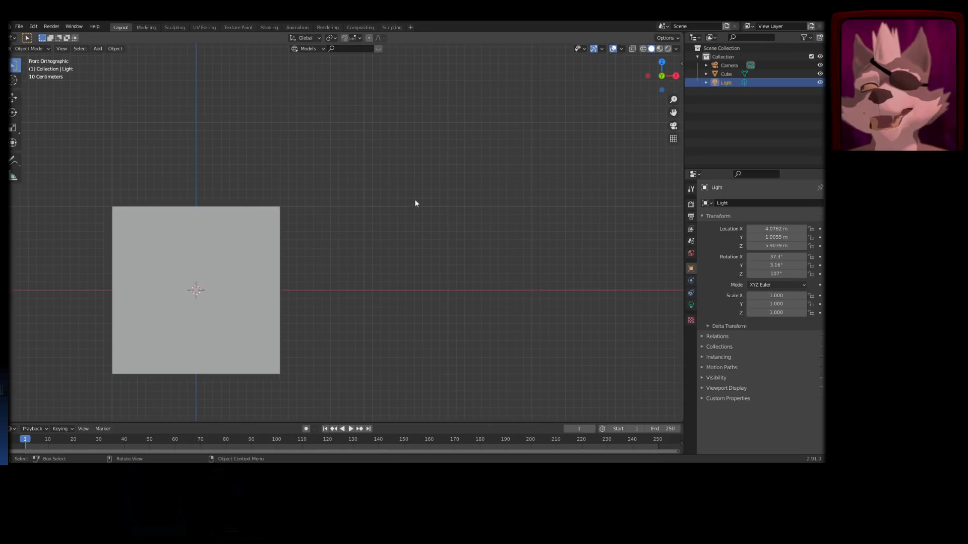
key(KP_5)
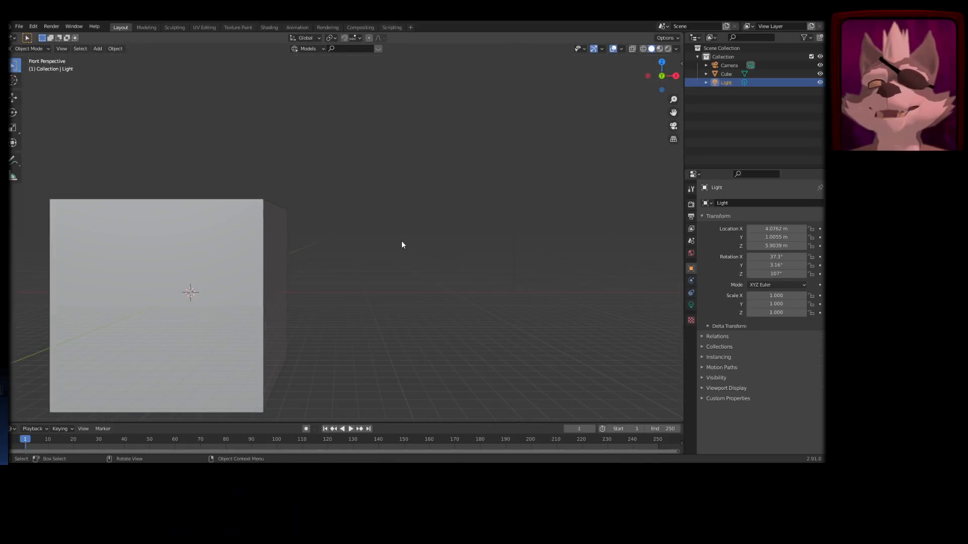
mouse_move(402, 241)
middle_down()
mouse_move(391, 262)
mouse_move(398, 255)
middle_up()
scroll(390, 257, down, 4)
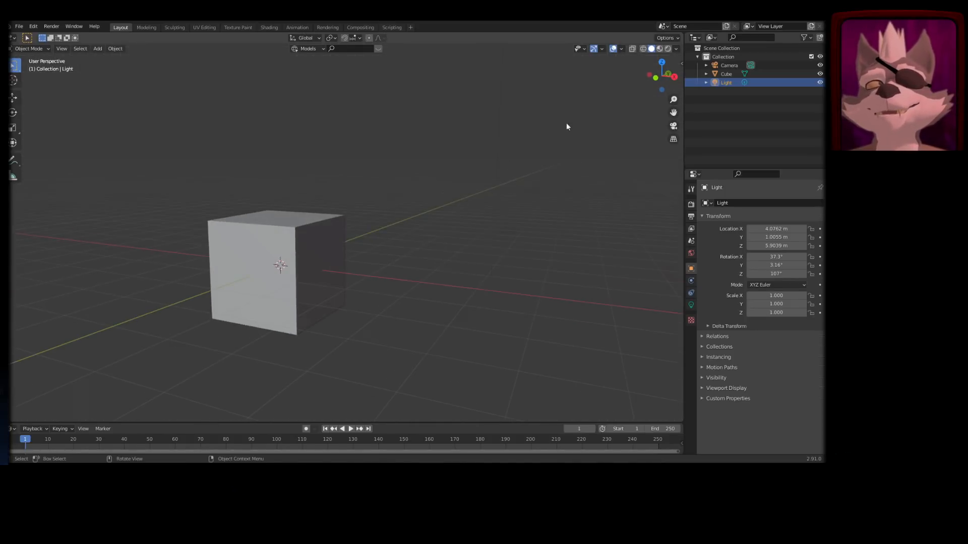
- Clear the selection, then expand and collapse the light's data in the object hierarchy
click(722, 110)
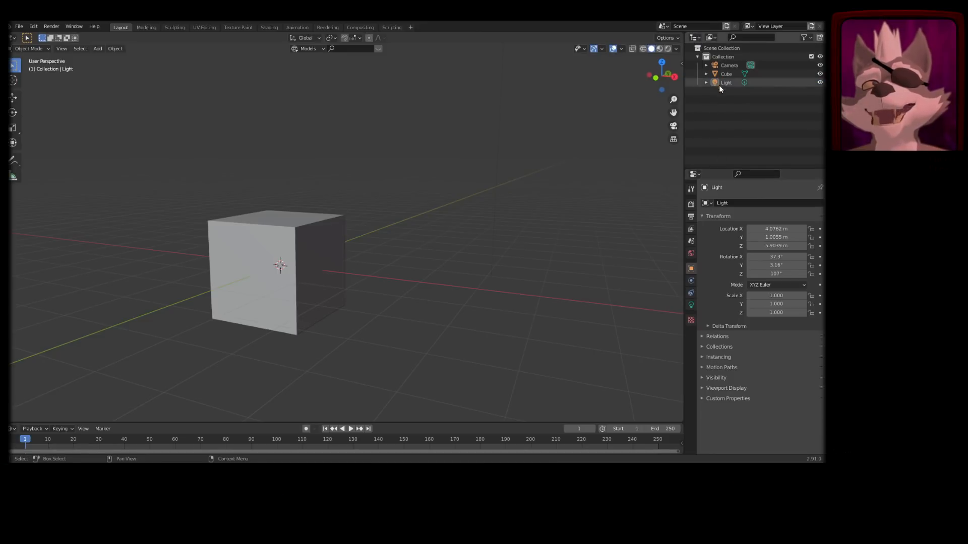
click(705, 83)
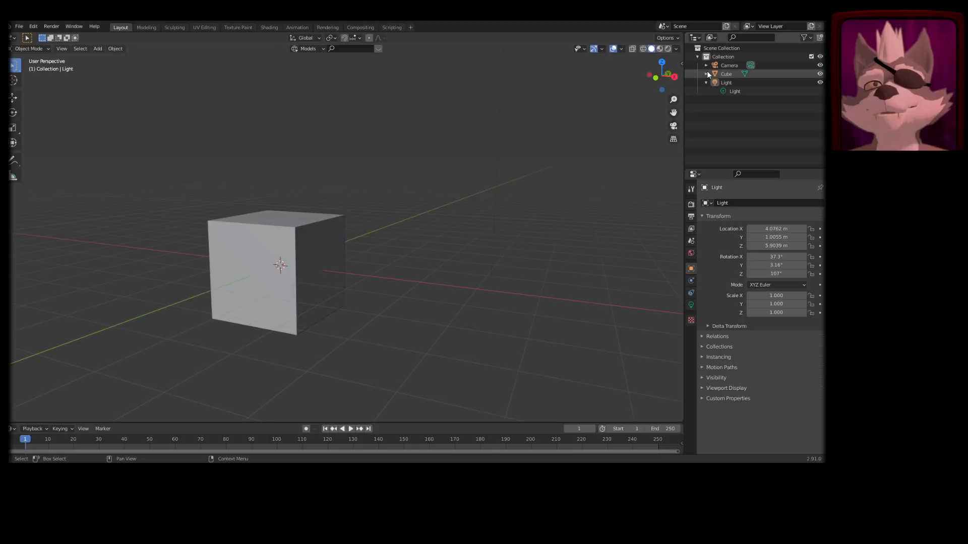
click(705, 83)
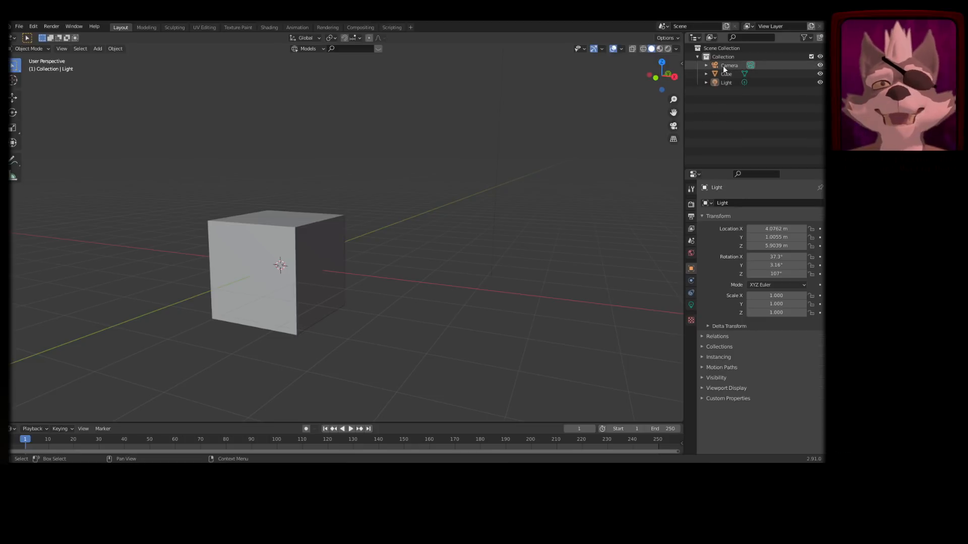
- Cycle the selection through the camera, cube and light in the object hierarchy, ending on the light
click(723, 66)
click(728, 74)
click(729, 82)
click(729, 66)
click(728, 74)
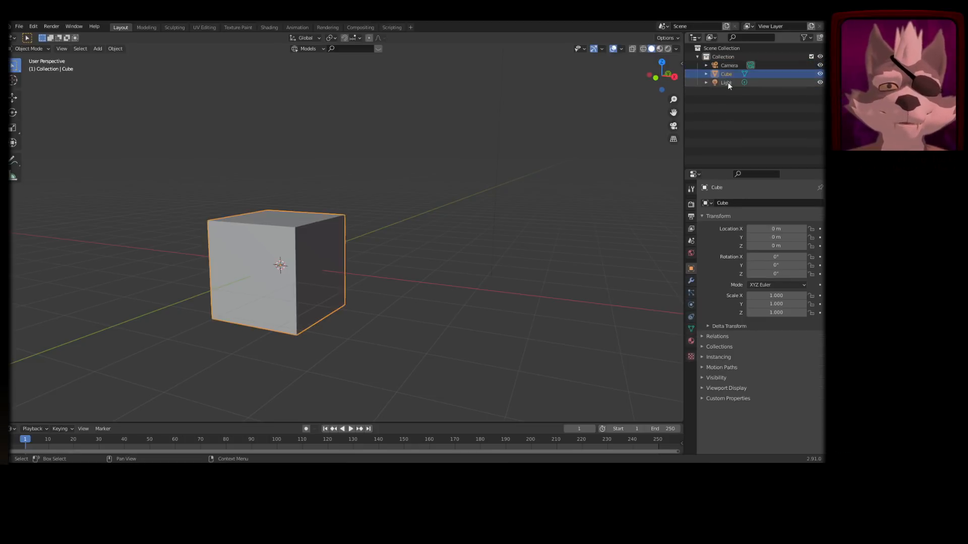
click(728, 82)
- Select the collection, exclude it from the view layer and include it again
click(715, 57)
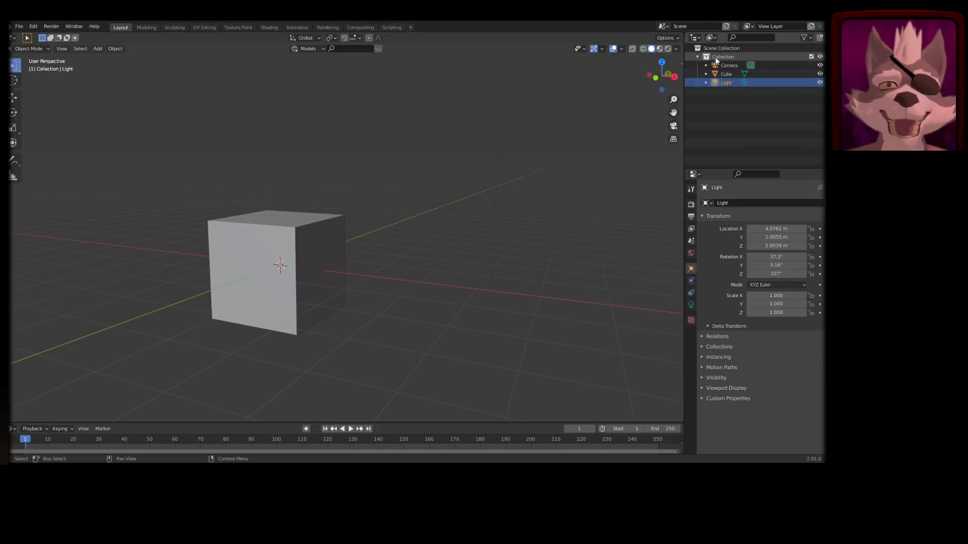
click(811, 56)
click(811, 57)
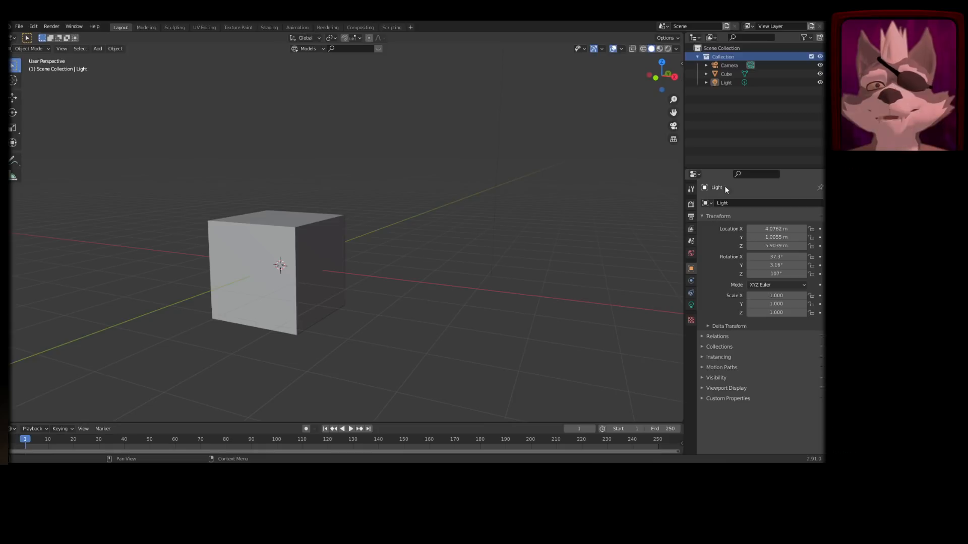
- Review the light's collection membership, physics and constraints, plus the world, scene, view layer, output, render and tool properties
click(704, 346)
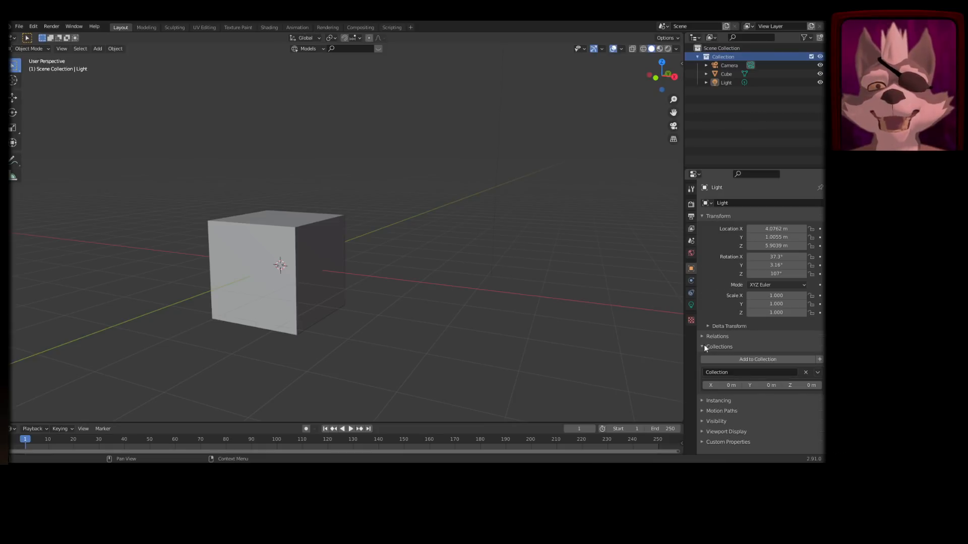
click(691, 253)
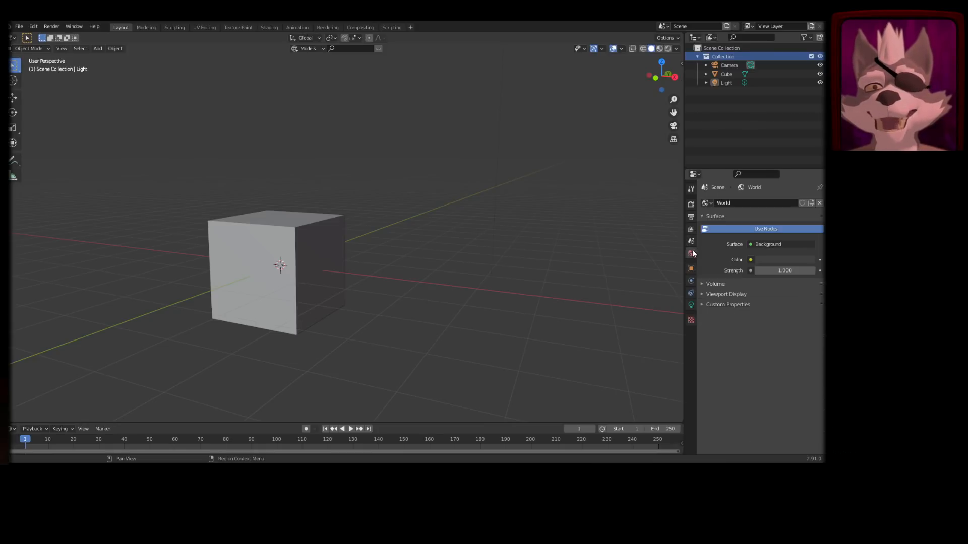
click(692, 281)
click(691, 292)
click(692, 305)
click(692, 319)
click(691, 281)
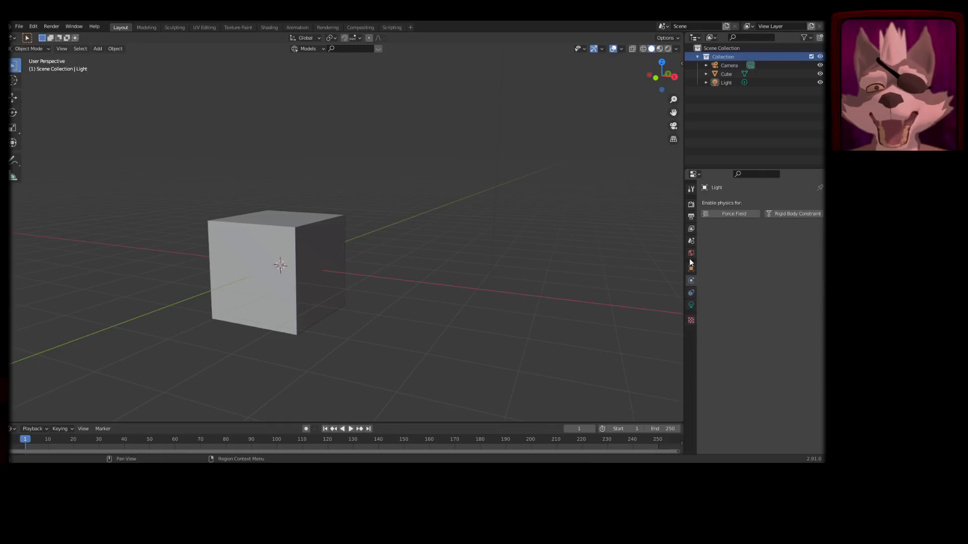
click(691, 253)
click(691, 242)
click(691, 228)
click(691, 217)
click(691, 204)
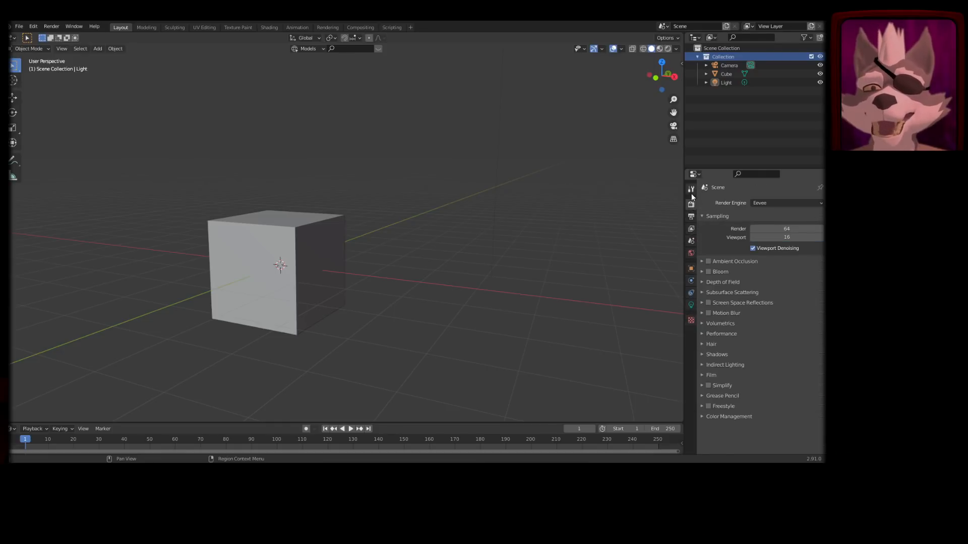
click(691, 189)
click(691, 205)
click(691, 216)
click(691, 241)
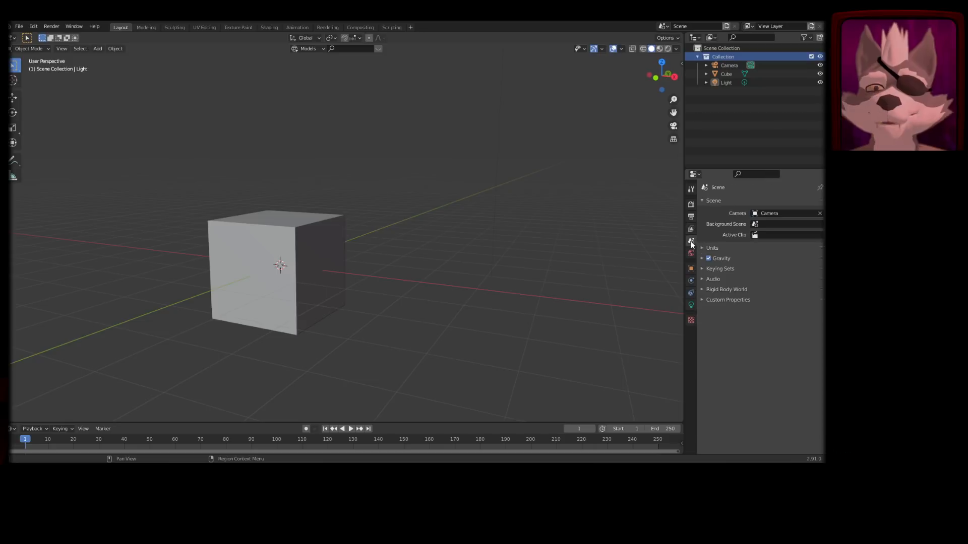
click(691, 229)
click(691, 216)
click(691, 204)
click(691, 189)
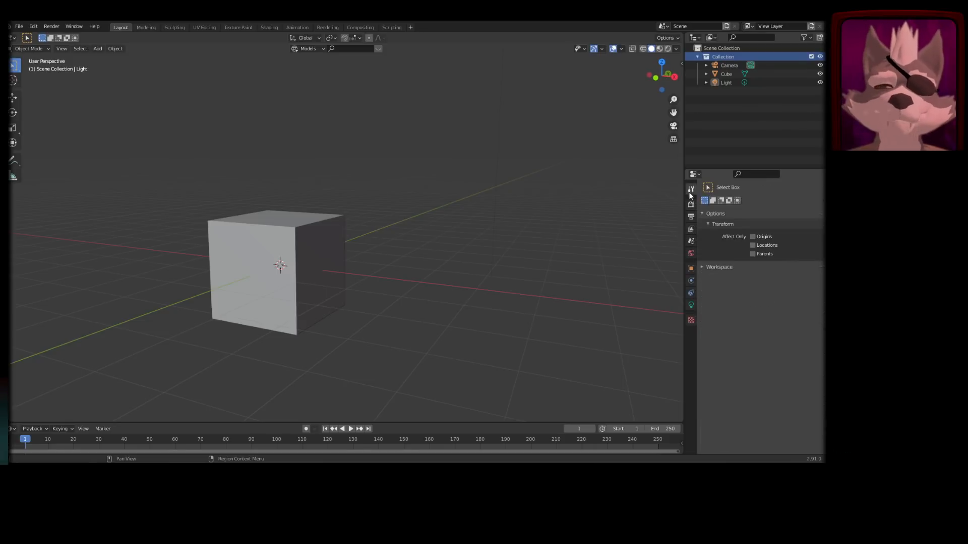
click(691, 204)
click(691, 228)
click(691, 241)
click(691, 253)
click(691, 229)
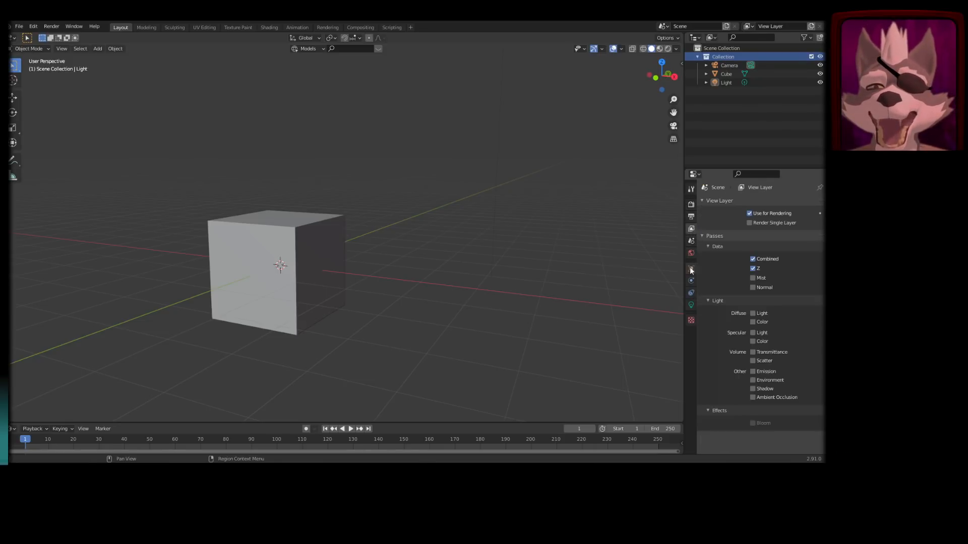
click(691, 269)
- Select the cube and try moving it in the 3D view, cancelling the move
click(301, 272)
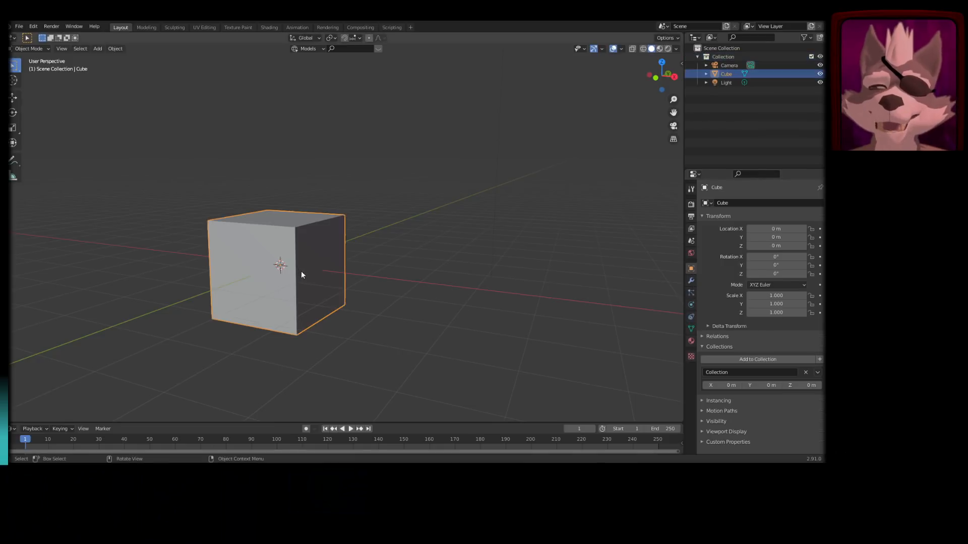
key(g)
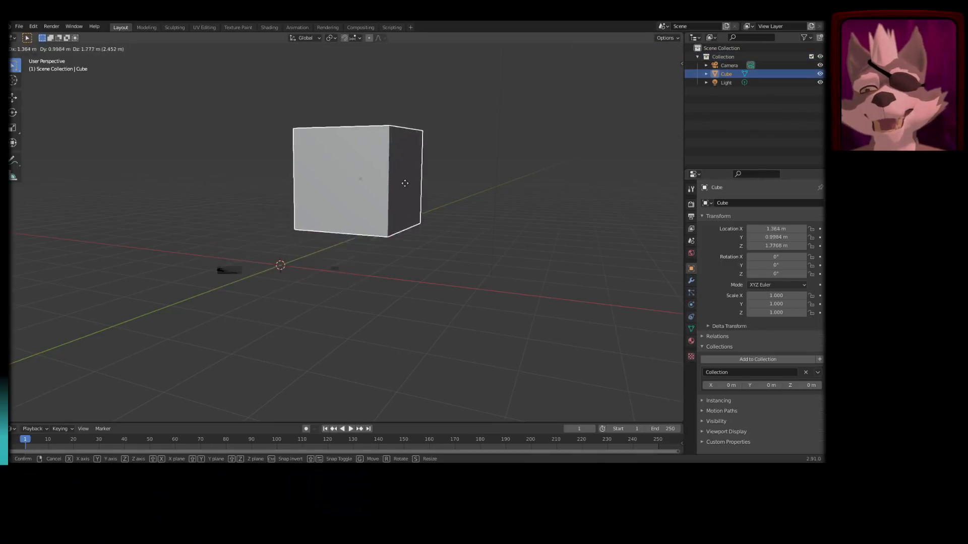
key(Escape)
- Add a Bevel modifier to the cube, try adjusting its settings, and remove the modifier
click(691, 280)
click(735, 203)
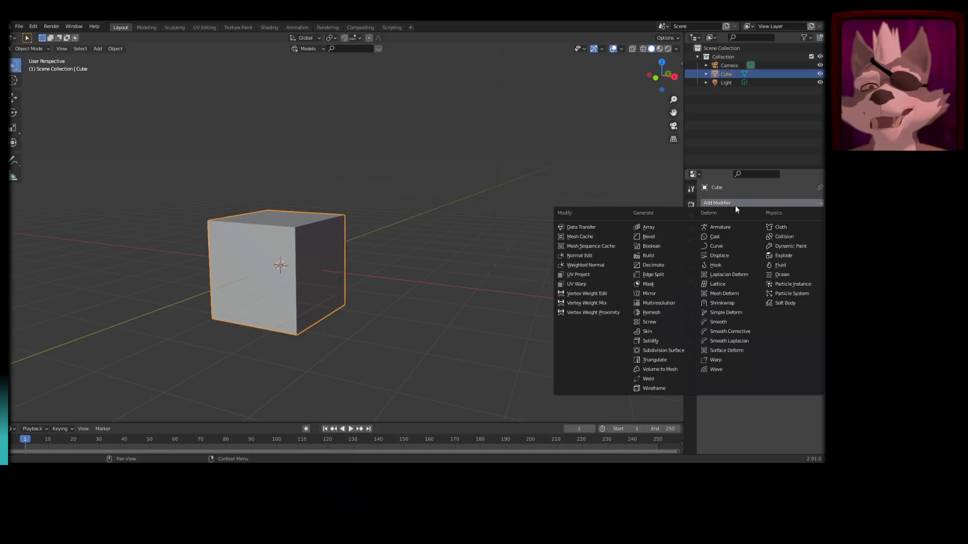
click(676, 234)
drag(765, 240, 811, 241)
drag(780, 275, 807, 275)
click(809, 217)
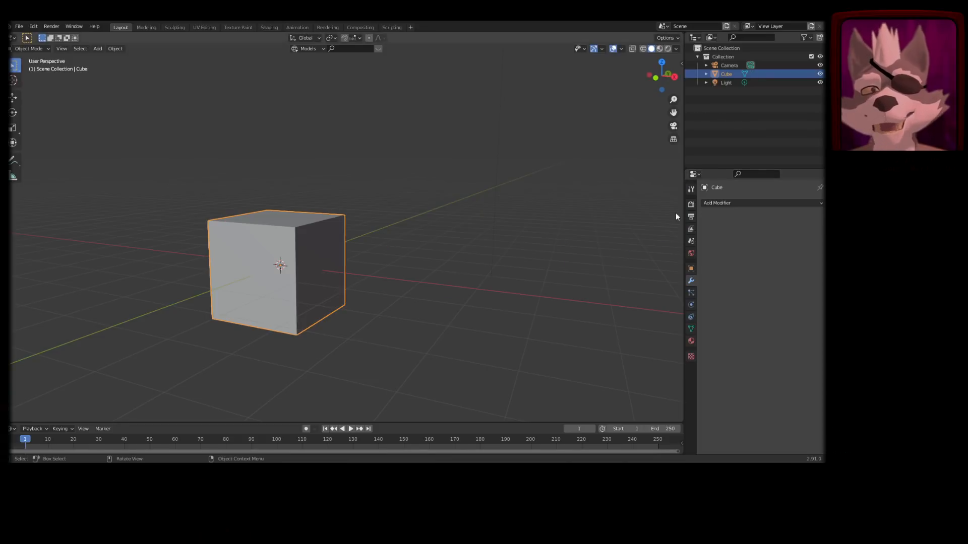
- Show the cube's physics properties
click(690, 304)
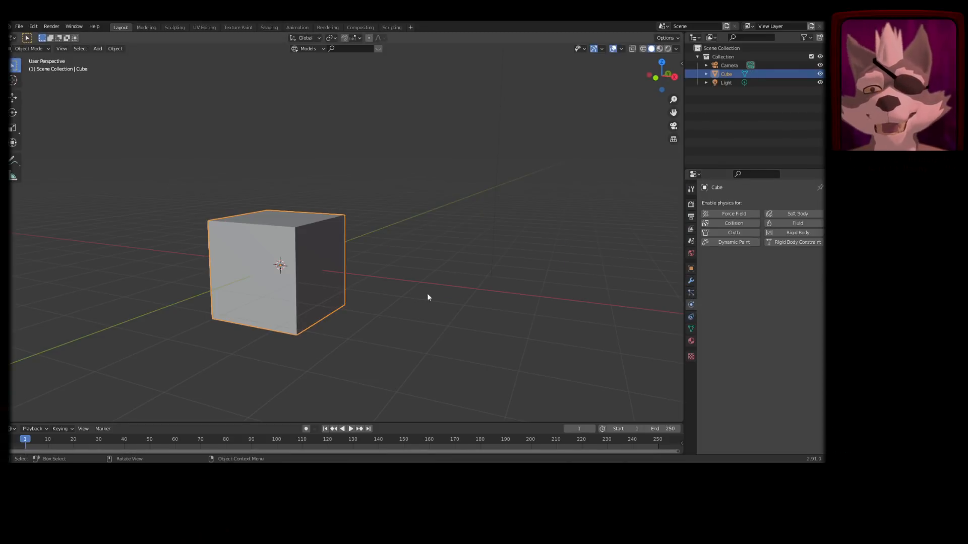
- Review the cube's material and texture properties, including its surface shader settings
click(691, 340)
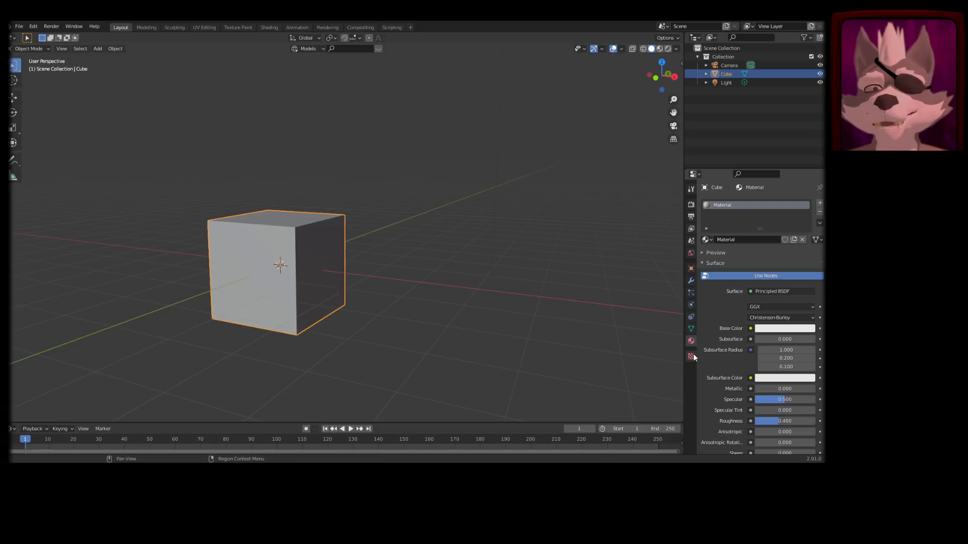
click(691, 354)
click(691, 343)
click(691, 357)
click(692, 342)
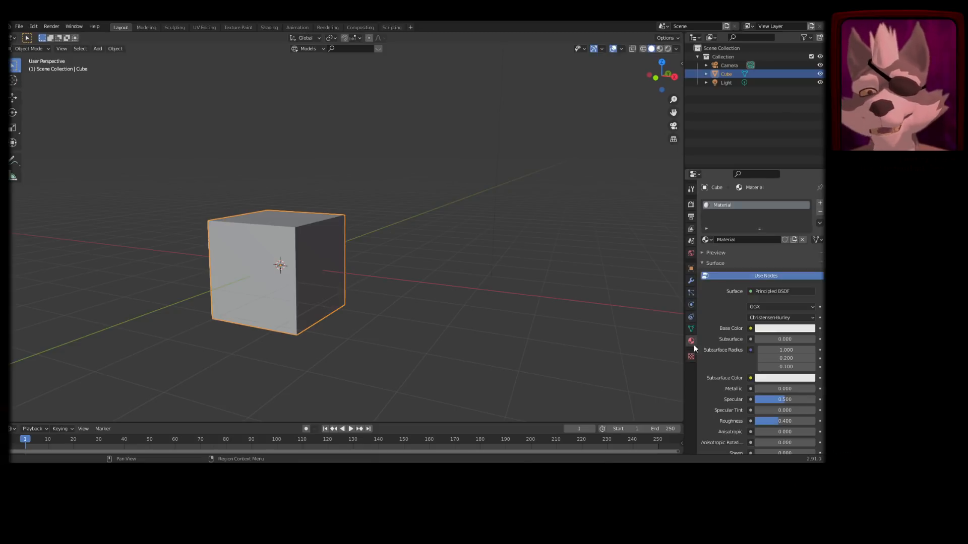
click(691, 356)
click(689, 342)
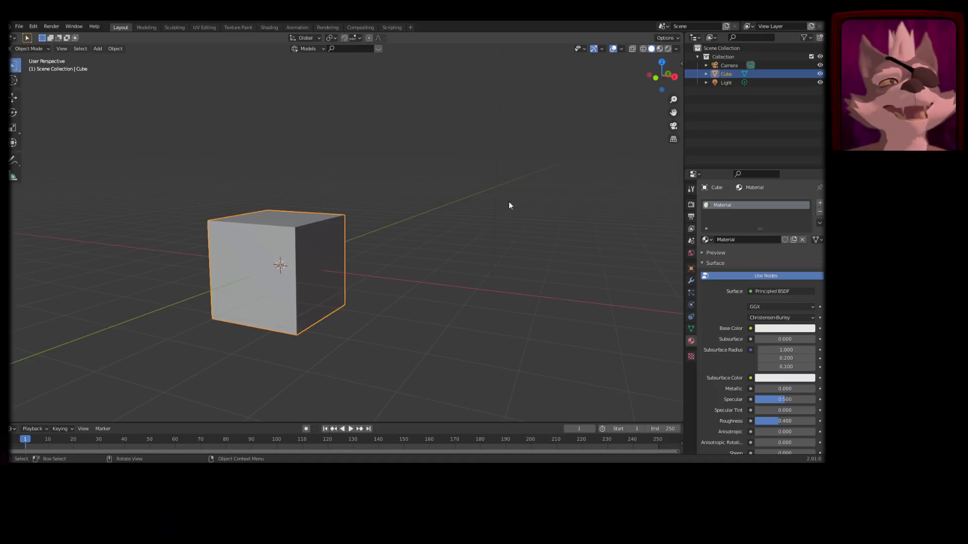
scroll(731, 232, down, 1)
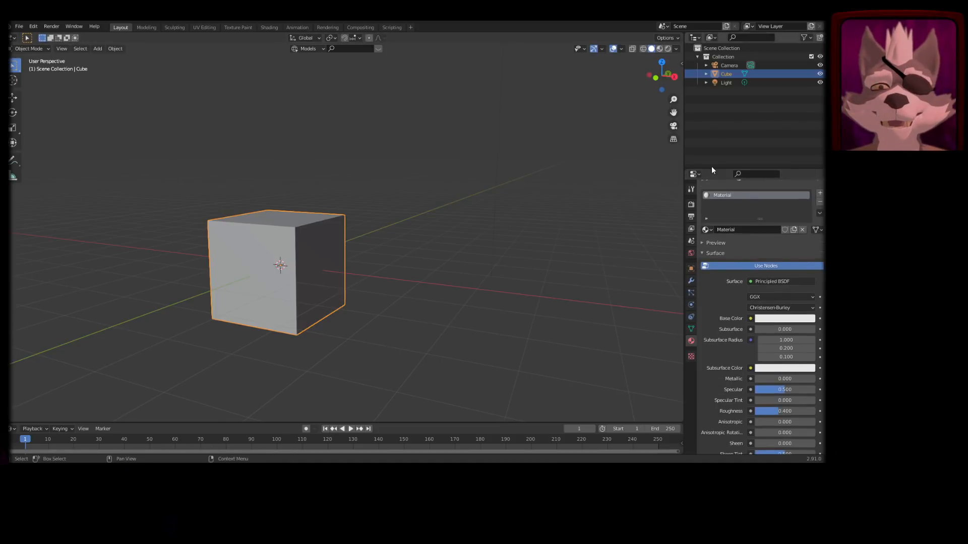
- Enlarge the properties area and select the light in the 3D view
drag(711, 168, 711, 143)
click(435, 146)
click(500, 139)
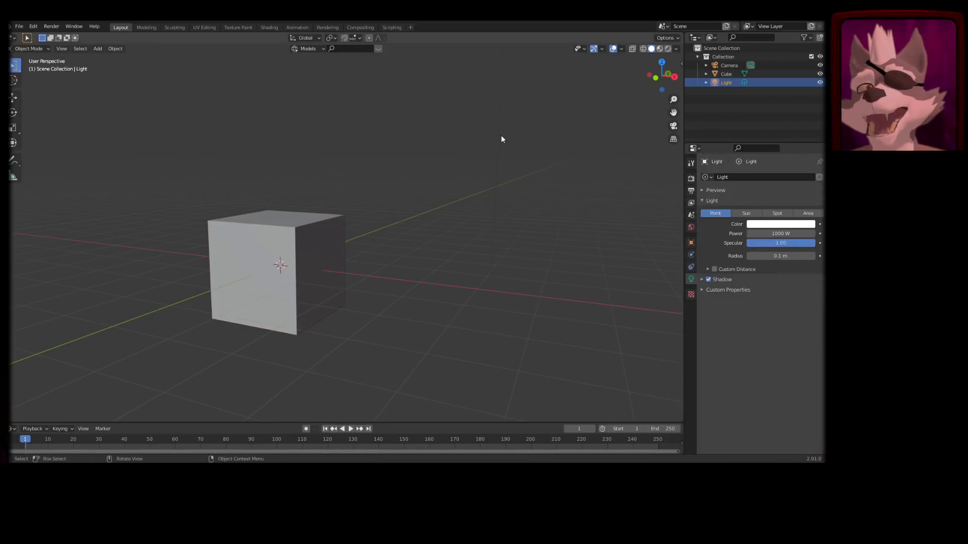
middle_drag(517, 101, 489, 196)
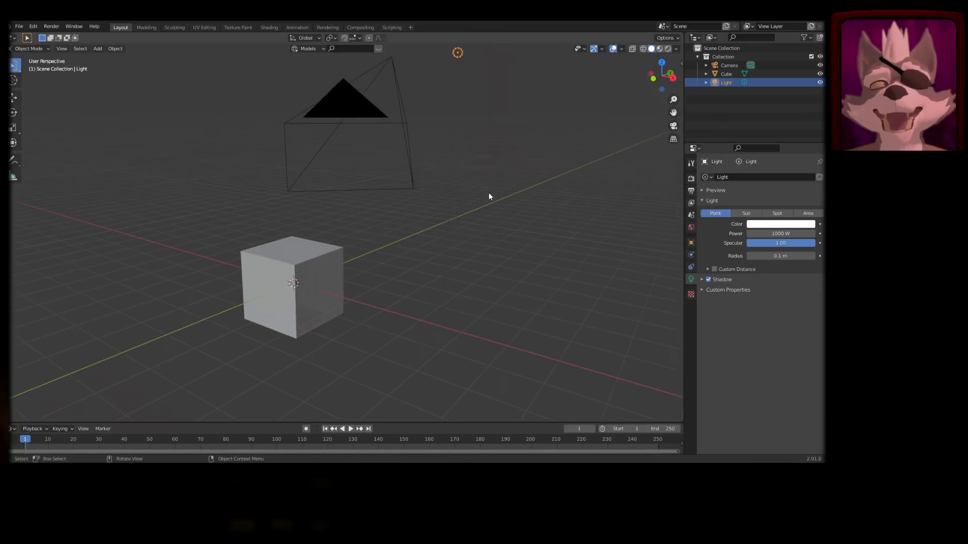
- Review the scene's render and output properties, including the available output file formats
click(690, 179)
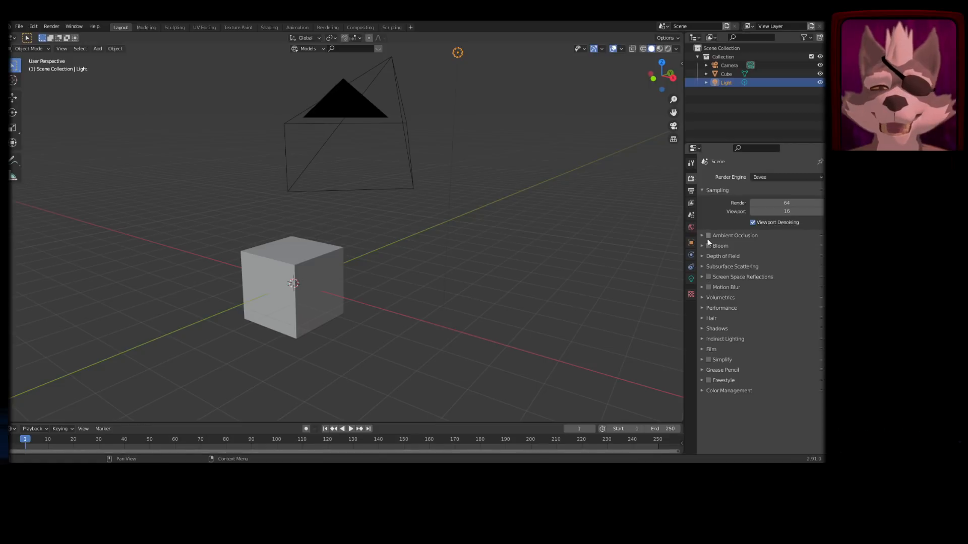
click(691, 191)
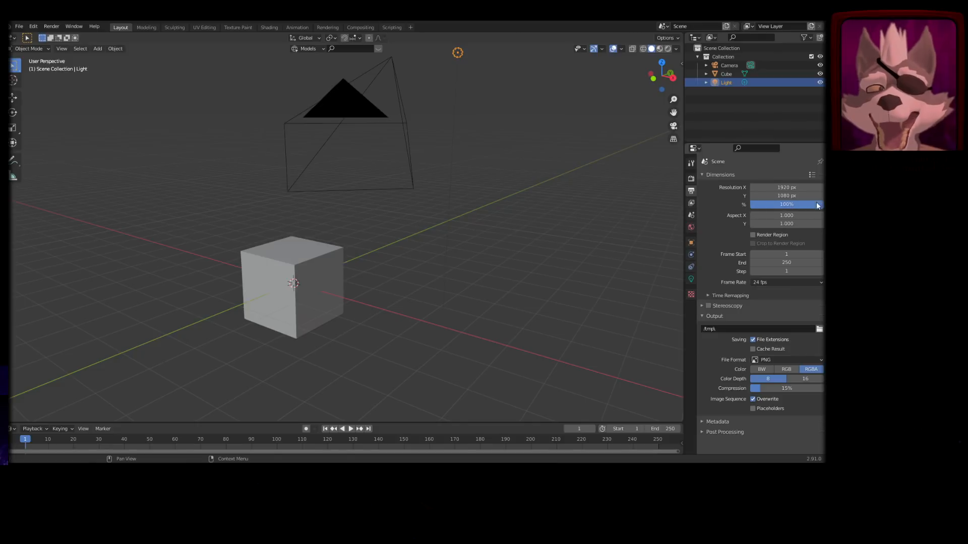
click(776, 361)
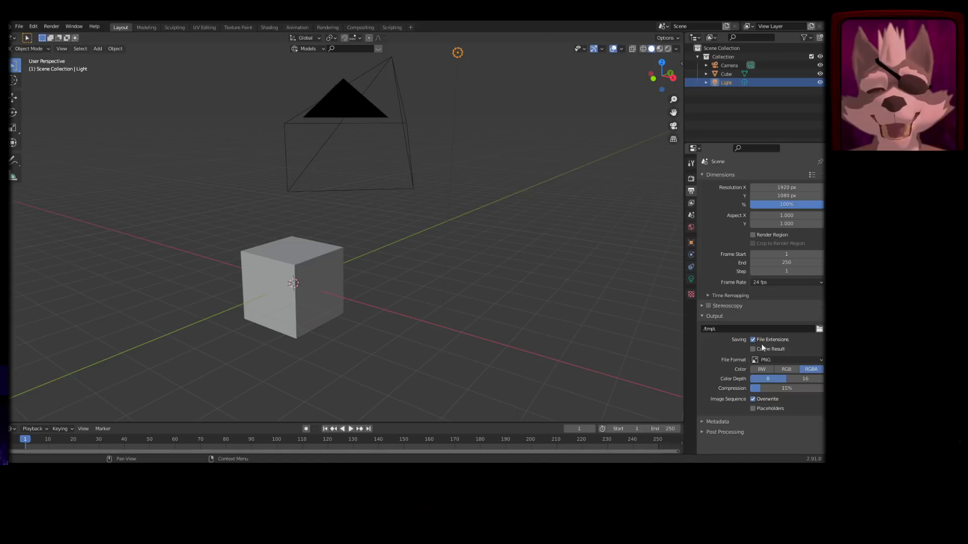
click(767, 358)
click(770, 359)
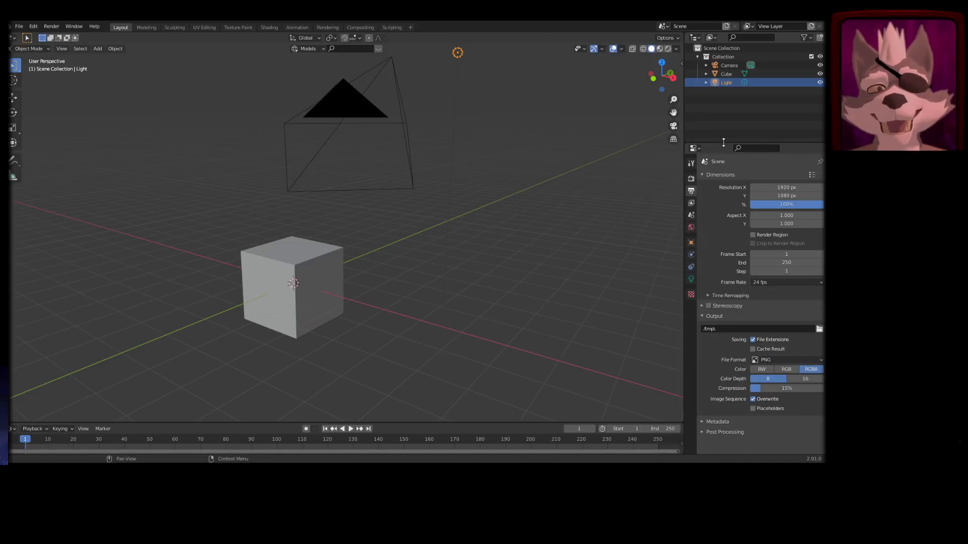
- Reduce the height of the properties area and review the view layer and scene properties
drag(723, 143, 720, 202)
mouse_move(718, 285)
middle_down()
mouse_move(719, 242)
mouse_move(710, 278)
middle_up()
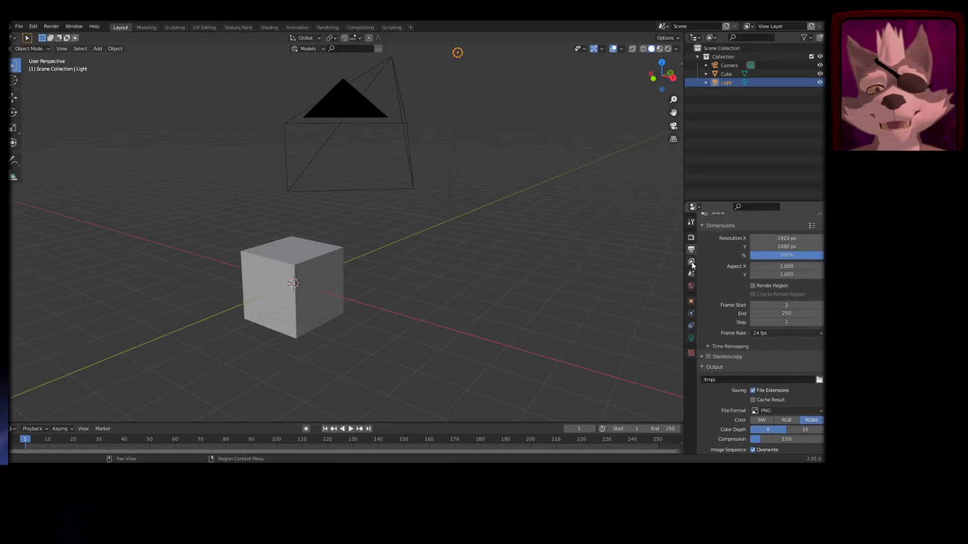
click(691, 261)
scroll(726, 317, up, 1)
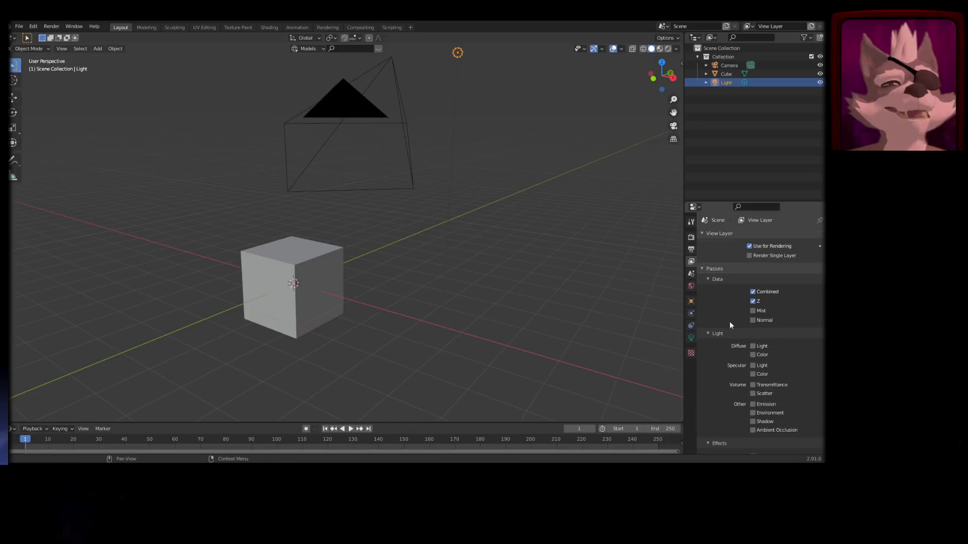
click(691, 274)
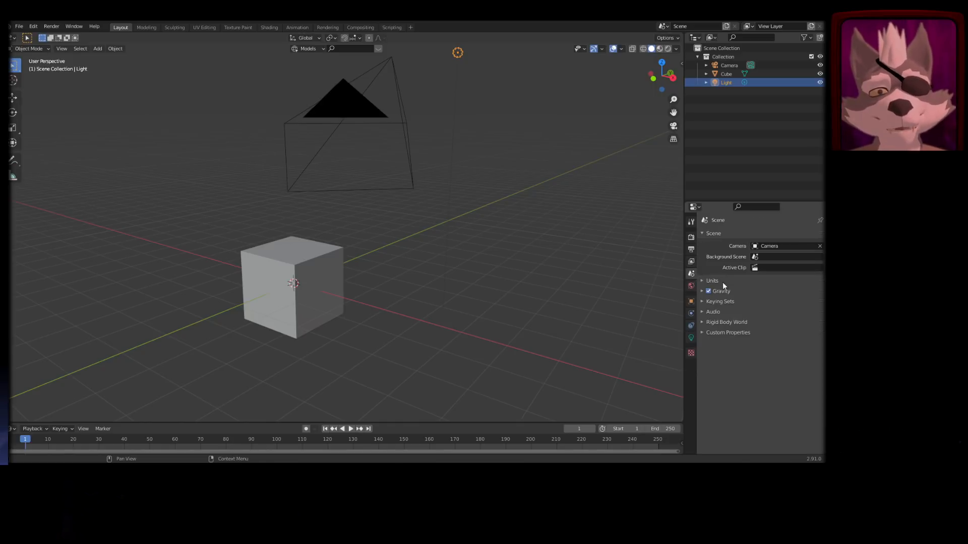
- Try the Imperial unit system in the scene's units and switch back to Metric
click(705, 281)
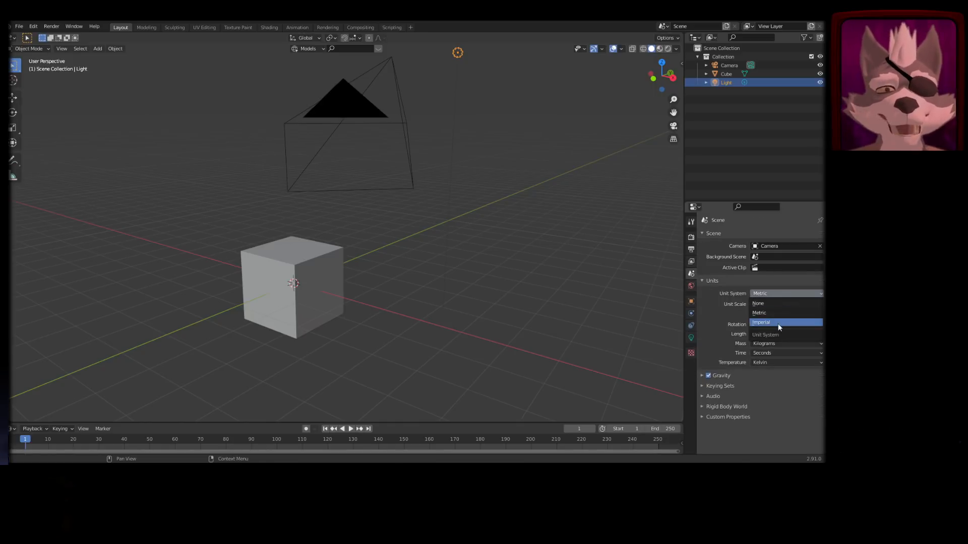
click(780, 292)
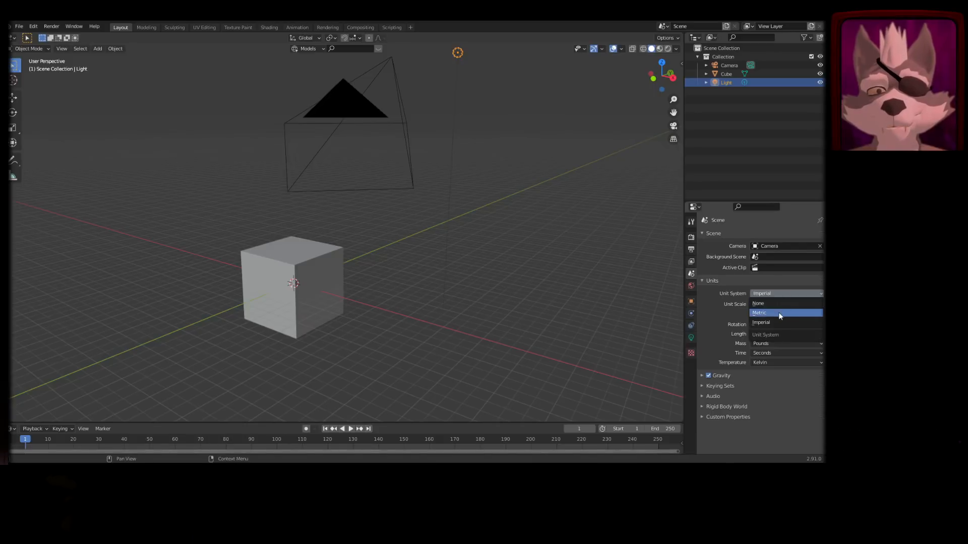
click(777, 314)
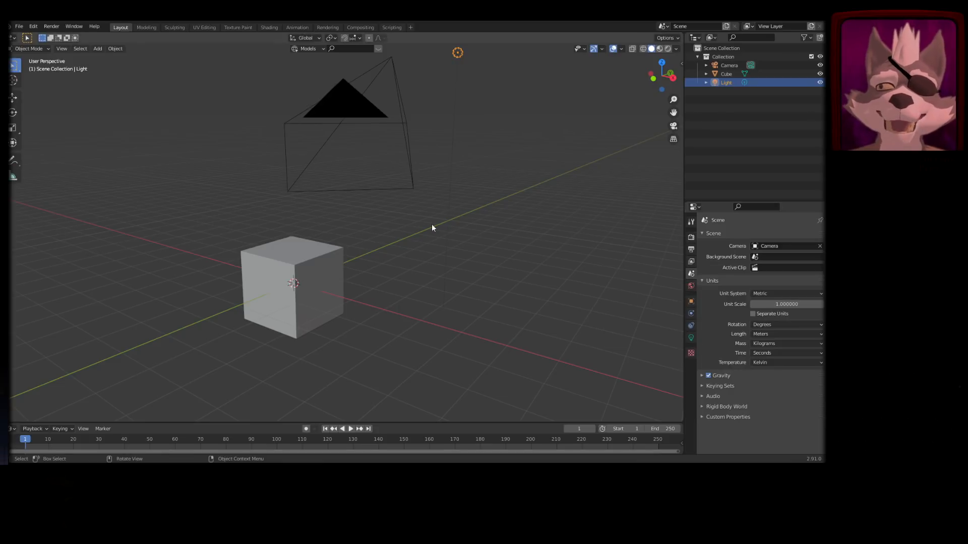
- Select the camera and the light in turn, and set the light's color to a warm orange-yellow
click(406, 157)
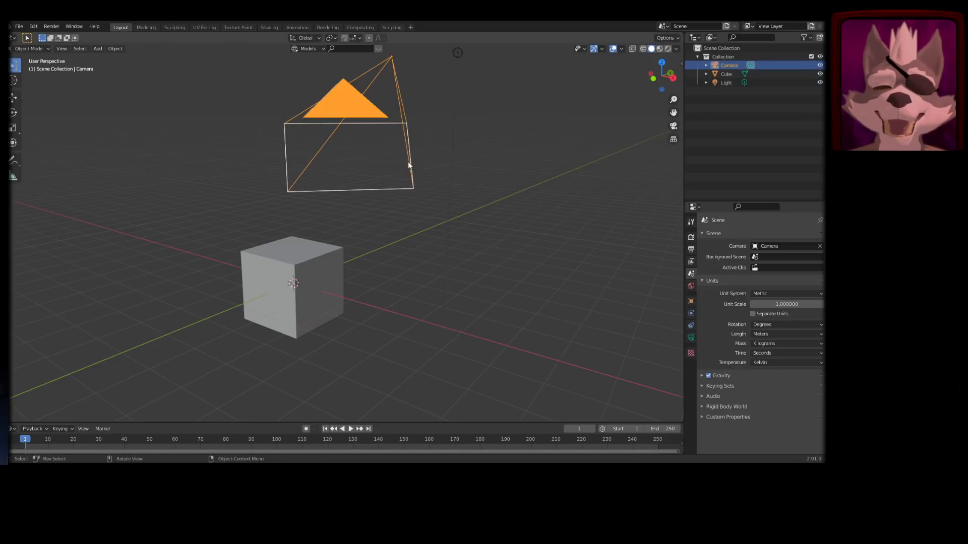
click(456, 55)
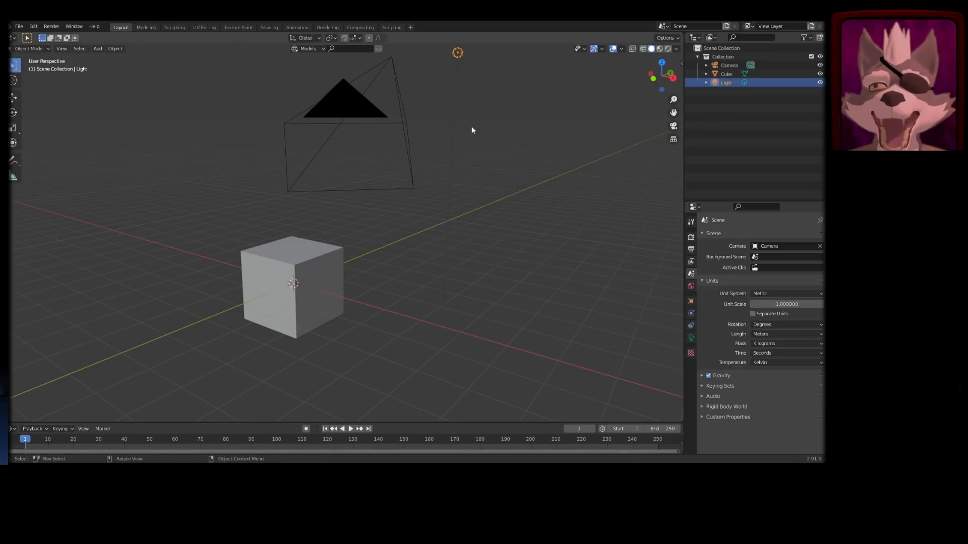
click(691, 338)
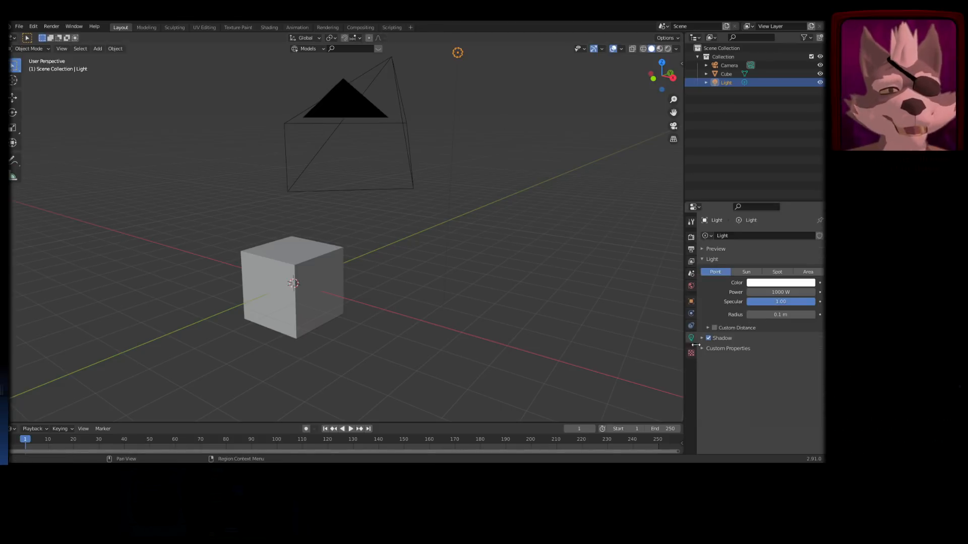
click(768, 283)
click(755, 210)
click(781, 214)
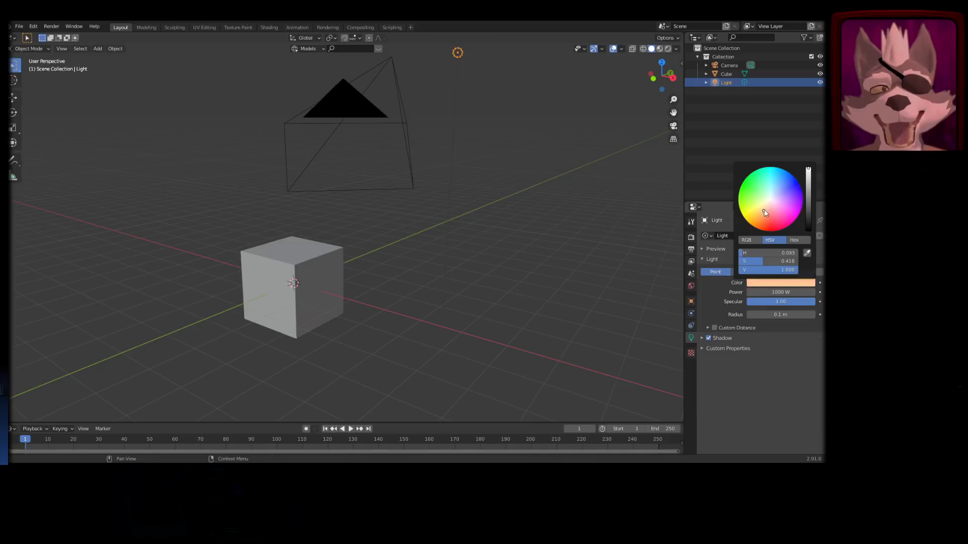
- Try moving the light down near the cube and undo the move
key(g)
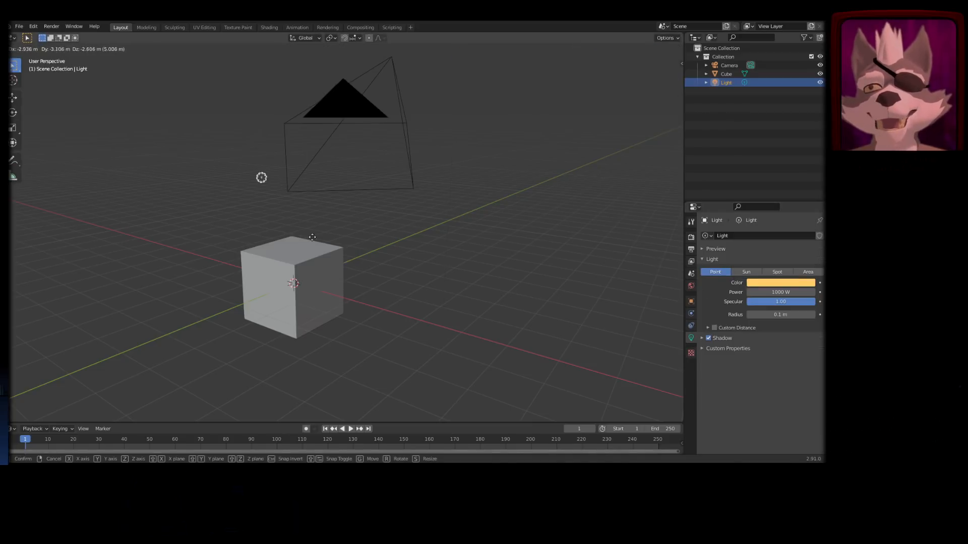
click(279, 226)
key(ctrl+z)
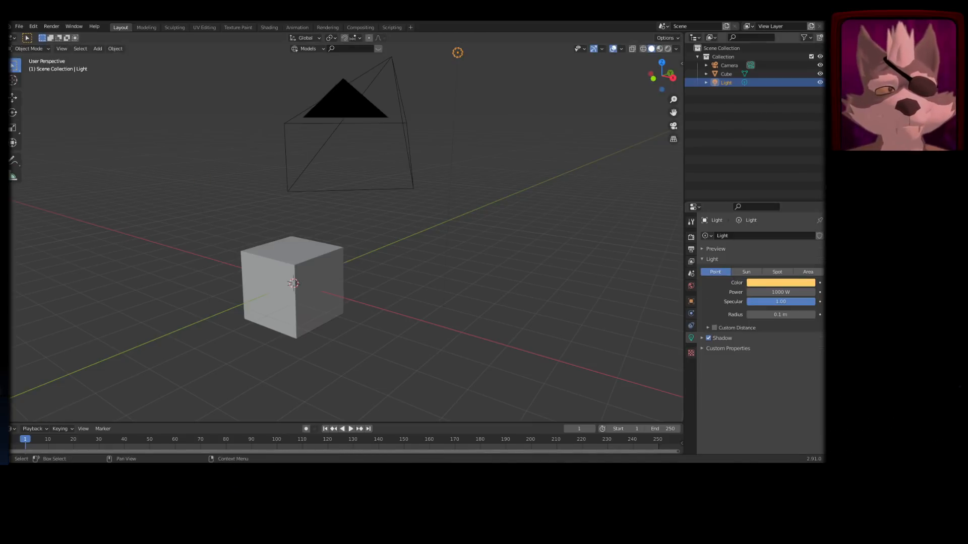
- Enlarge the timeline area, select the cube and insert a keyframe for it at frame 1
mouse_move(549, 247)
middle_down()
mouse_move(532, 258)
mouse_move(544, 241)
mouse_move(534, 241)
middle_up()
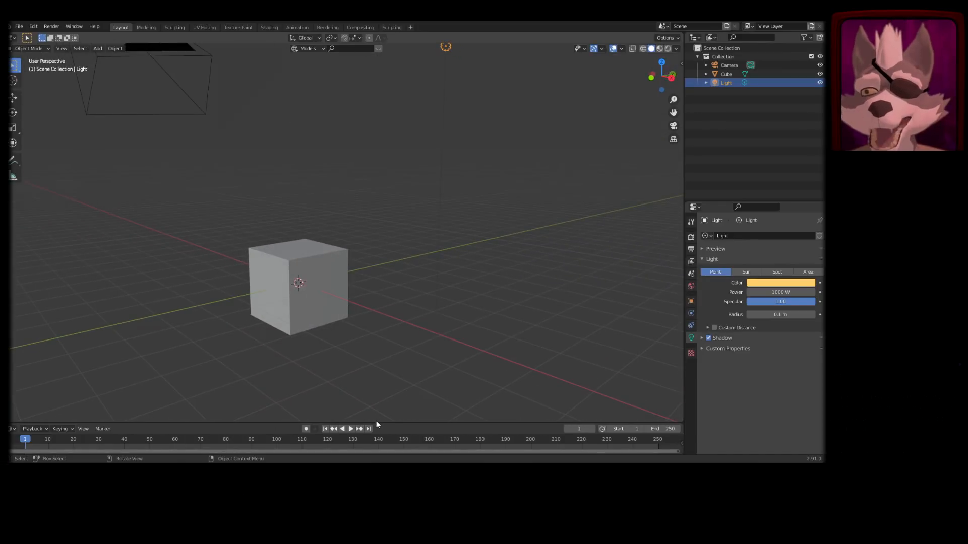
drag(376, 422, 373, 339)
mouse_move(18, 361)
mouse_down()
mouse_move(77, 360)
mouse_move(26, 361)
mouse_up()
click(273, 227)
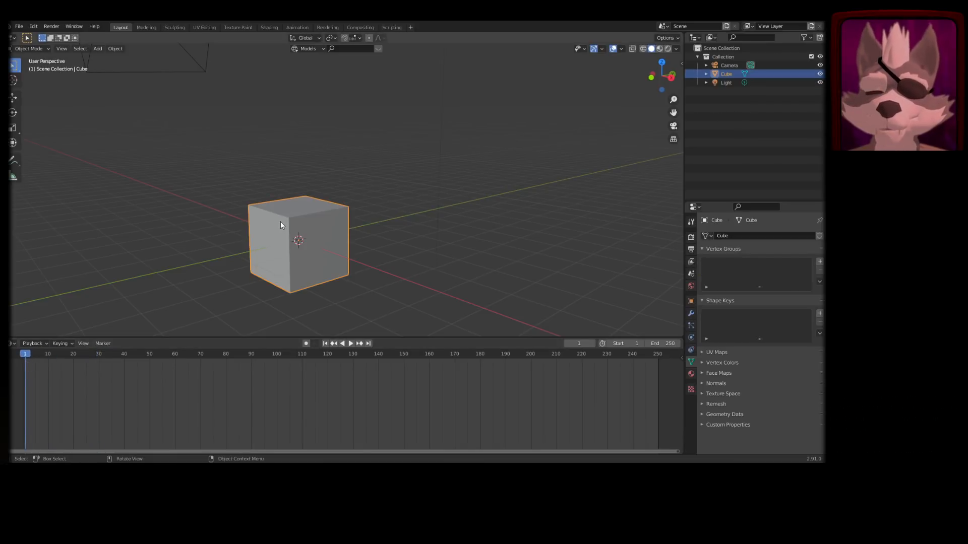
key(i)
click(278, 220)
- Go to frame 85, move the cube away from the origin and insert an Available keyframe
drag(44, 359, 239, 357)
key(g)
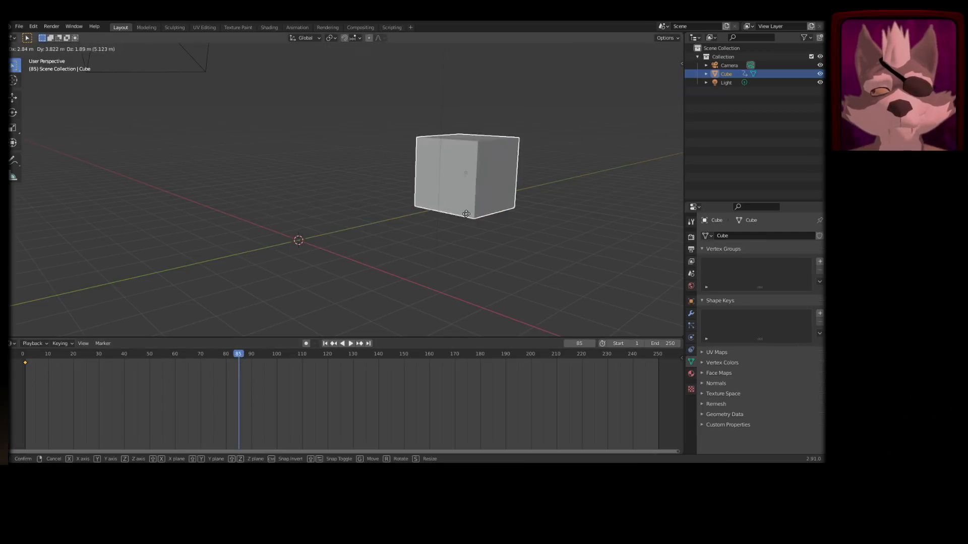
click(544, 220)
key(i)
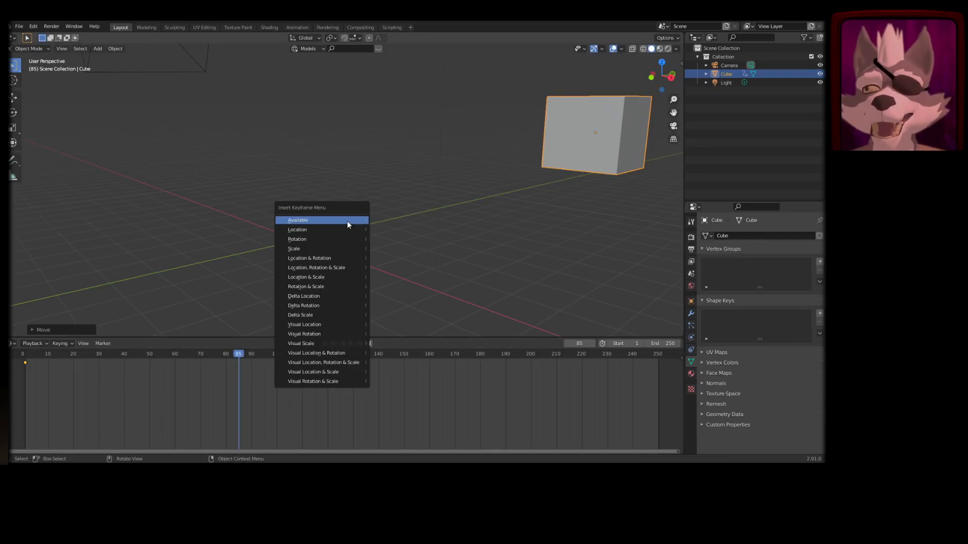
click(346, 221)
- Preview the cube's movement between the keyframes at frames 1 and 85
click(78, 367)
key(space)
drag(78, 367, 237, 362)
key(space)
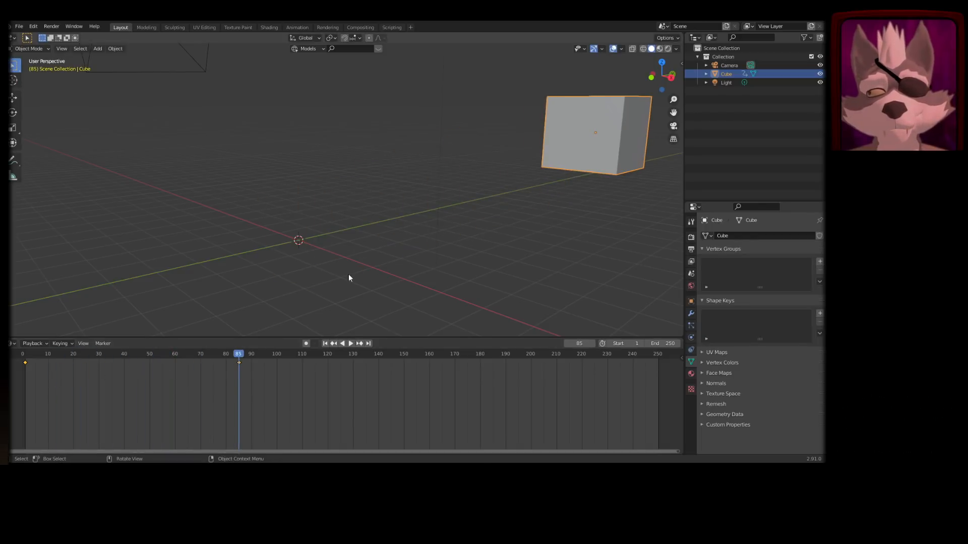
- Freely rotate the cube at frame 85, insert an Available keyframe and preview the animation
key(r)
key(r)
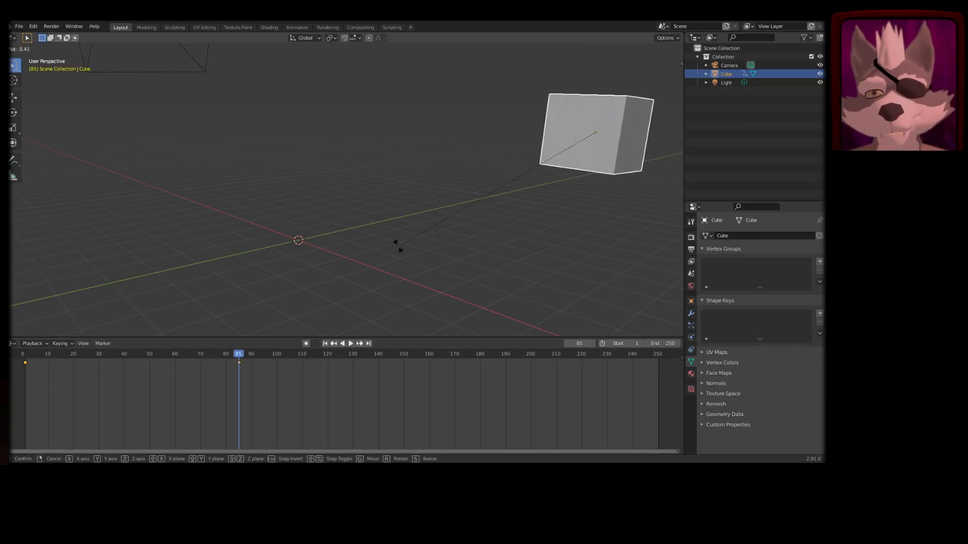
click(336, 244)
key(i)
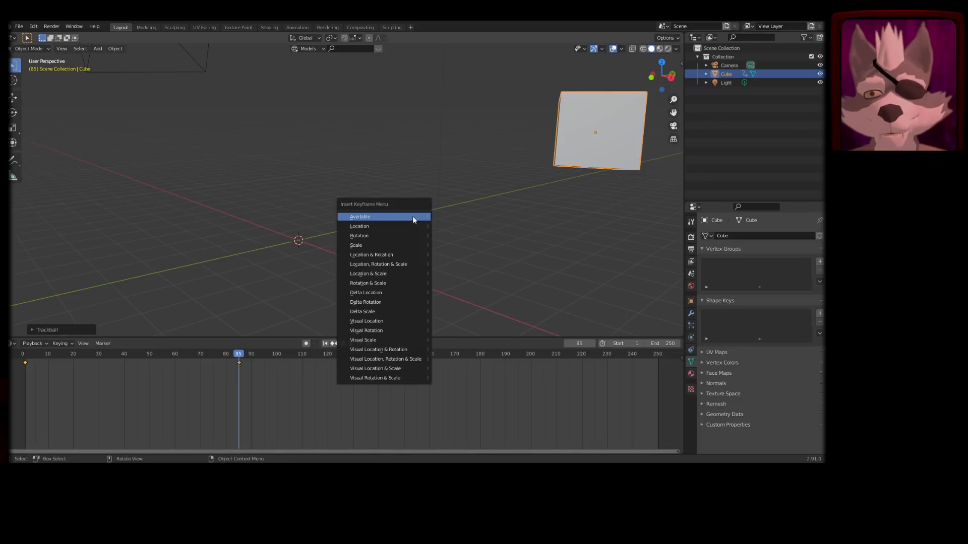
click(413, 215)
key(space)
drag(237, 352, 43, 359)
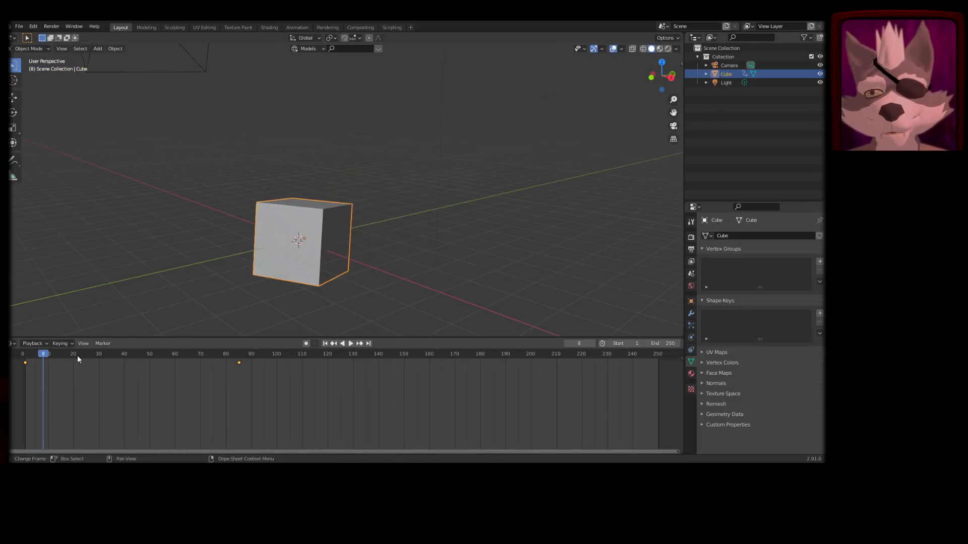
- Undo the cube's rotation, movement and keyframes
key(ctrl+z)
key(ctrl+z)
key(ctrl+z)
key(ctrl+z)
key(ctrl+z)
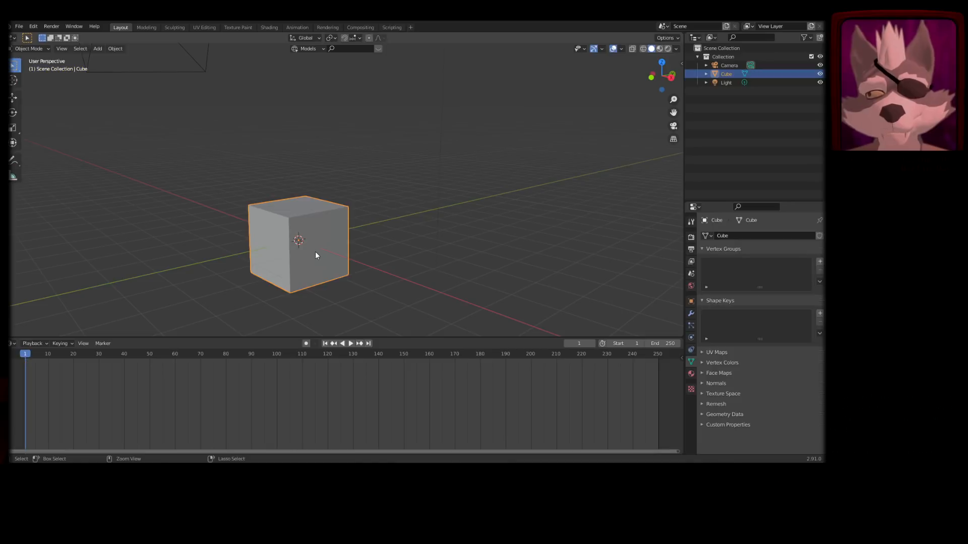
- Start a new default scene without saving the current changes, and deselect the cube
key(ctrl+n)
click(330, 248)
key(d)
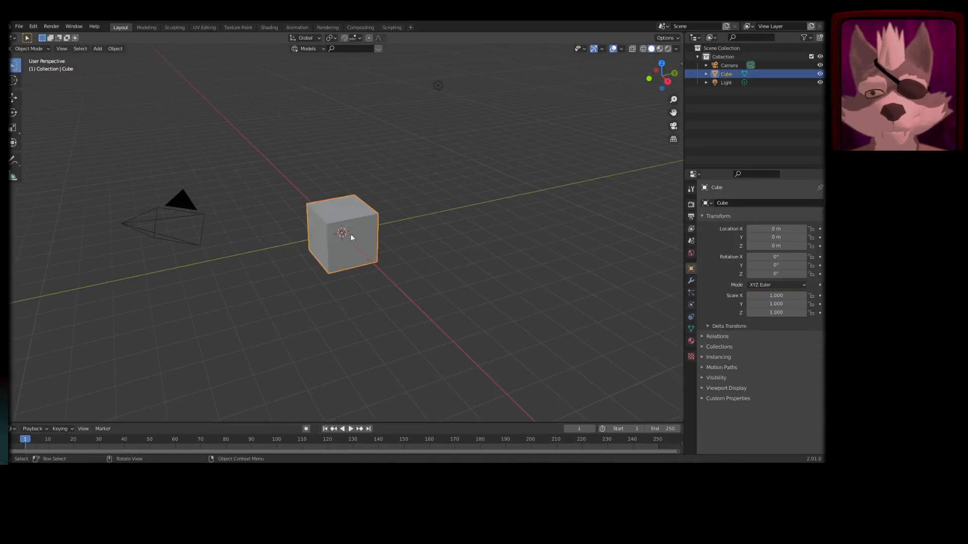
middle_drag(408, 251, 455, 235)
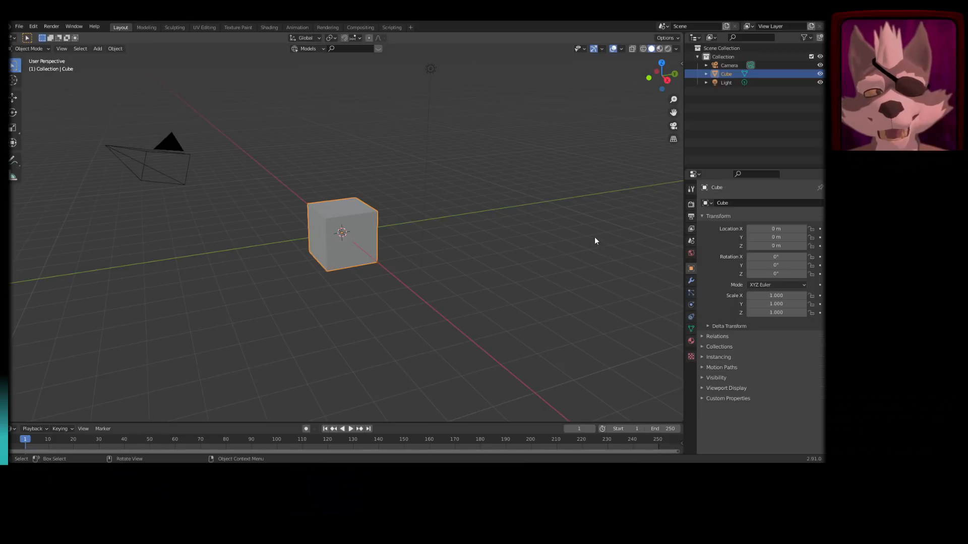
click(455, 225)
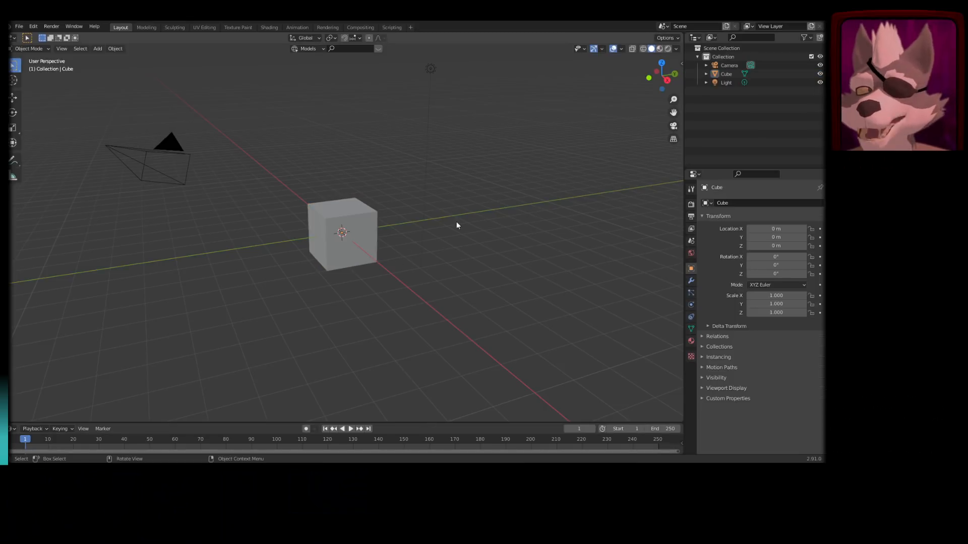
middle_drag(422, 222, 411, 270)
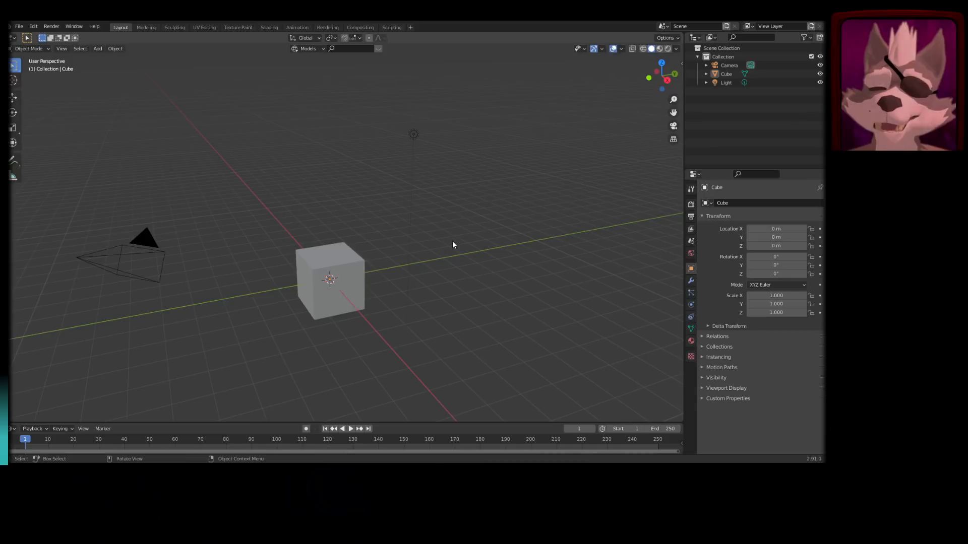
key(z)
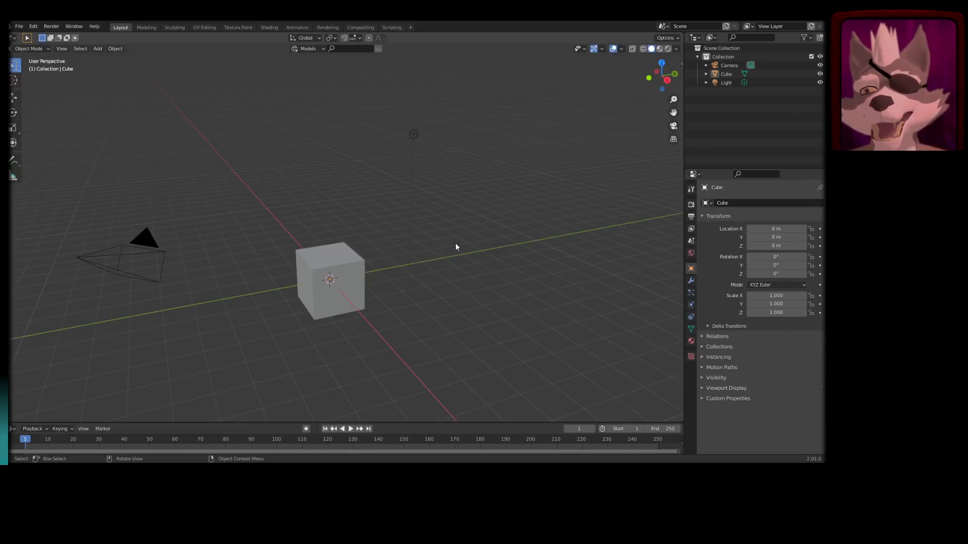
click(675, 48)
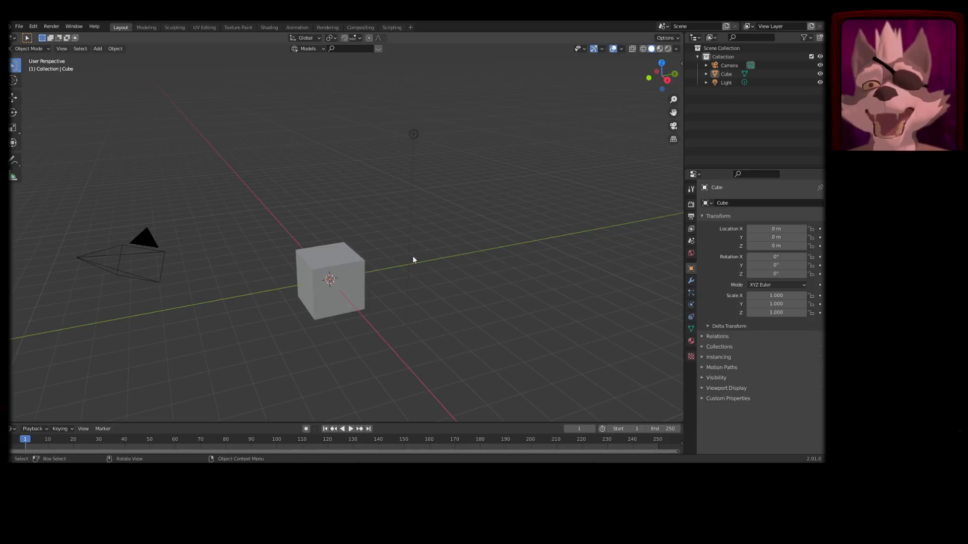
key(z)
- Duplicate the cube and place the copy up and behind the original, beside the Y axis
click(363, 281)
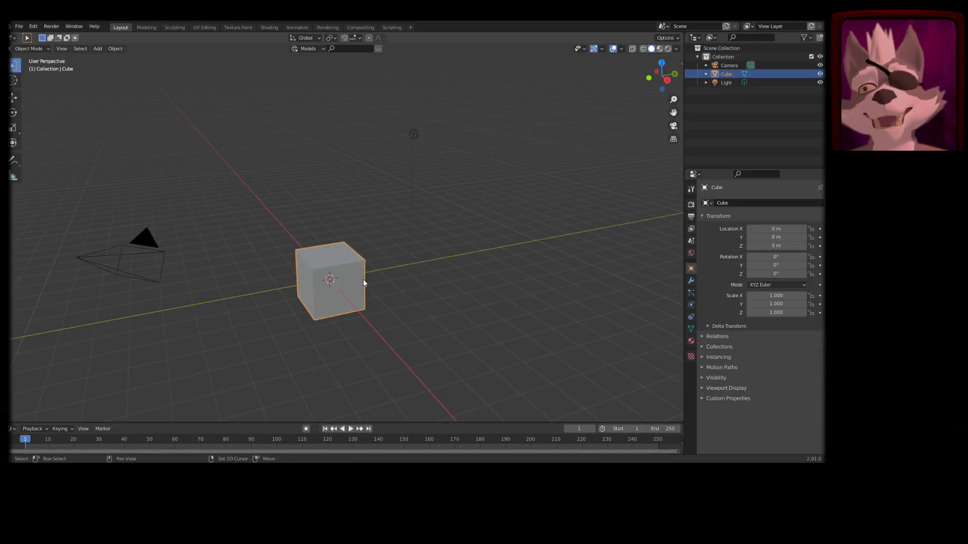
key(shift+d)
click(522, 196)
- Move the point light freely to a spot above and between the two cubes, at about X 4.08, Y 1.01, Z 5.90 m
click(413, 134)
key(g)
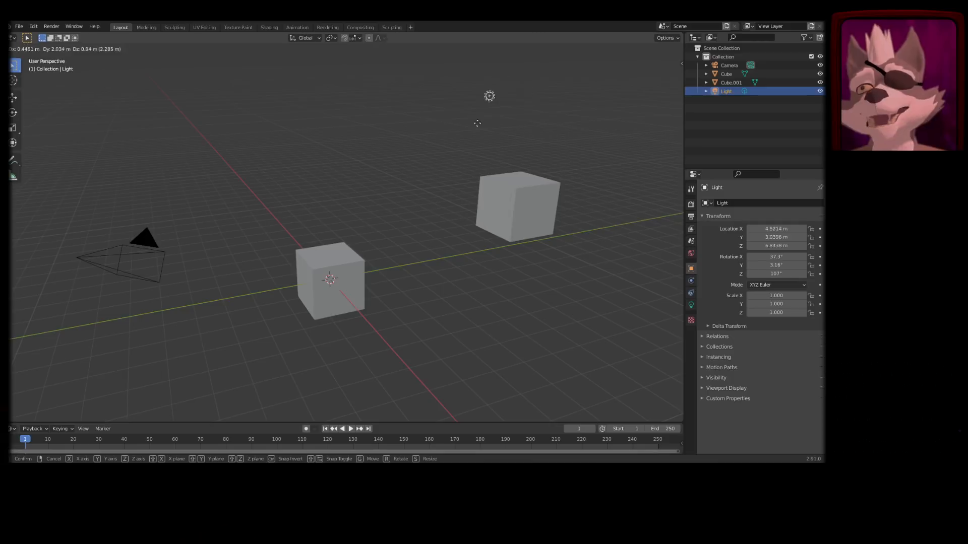
click(403, 157)
- Switch the viewport to Rendered shading and move the light down between the cubes, to about X 4.10, Y -0.05, Z 4.09 m
middle_drag(454, 212, 455, 230)
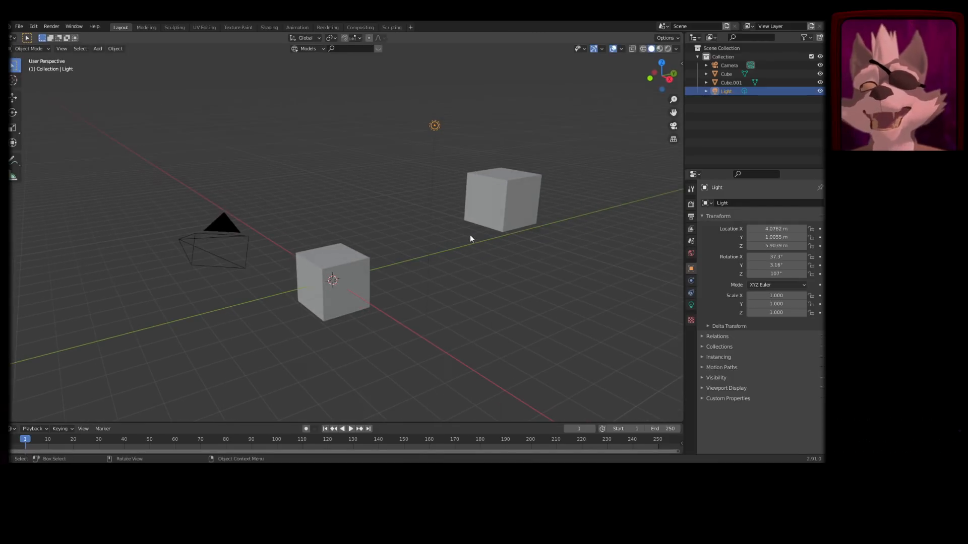
key(z)
click(471, 186)
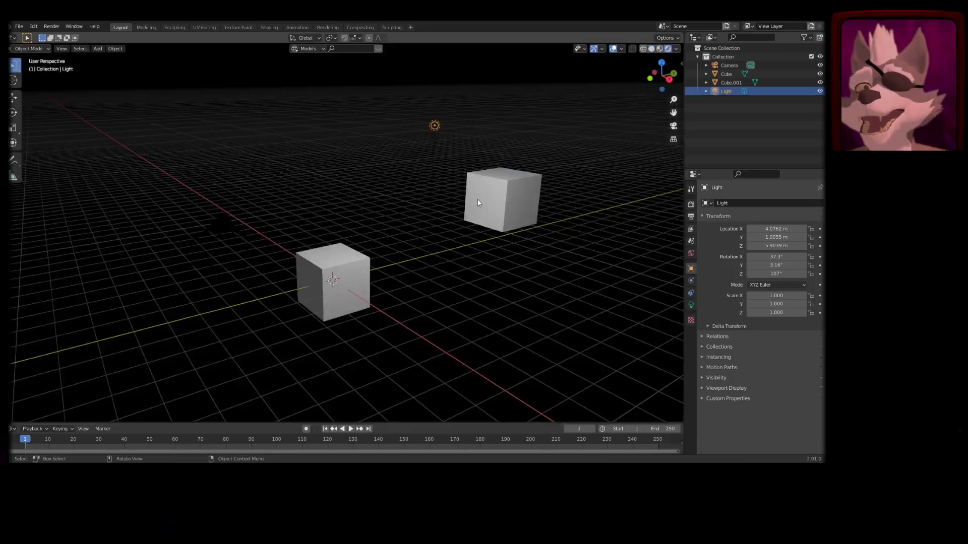
key(g)
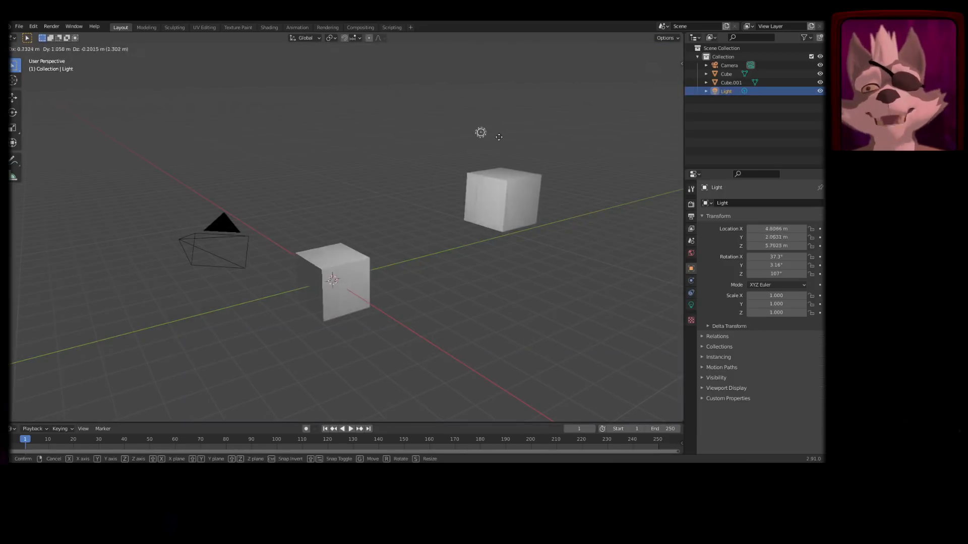
click(408, 200)
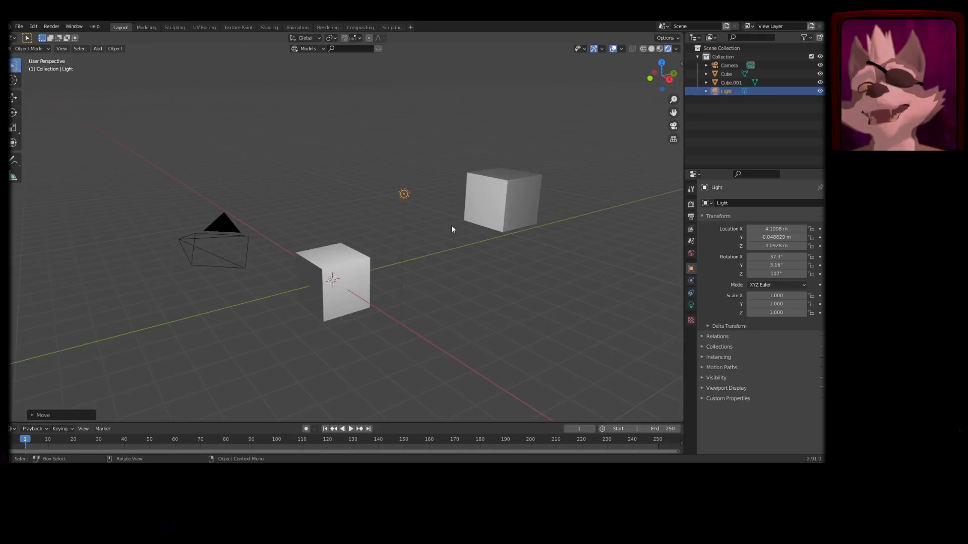
- Change the point light's color to orange-red in the light's data properties
click(691, 304)
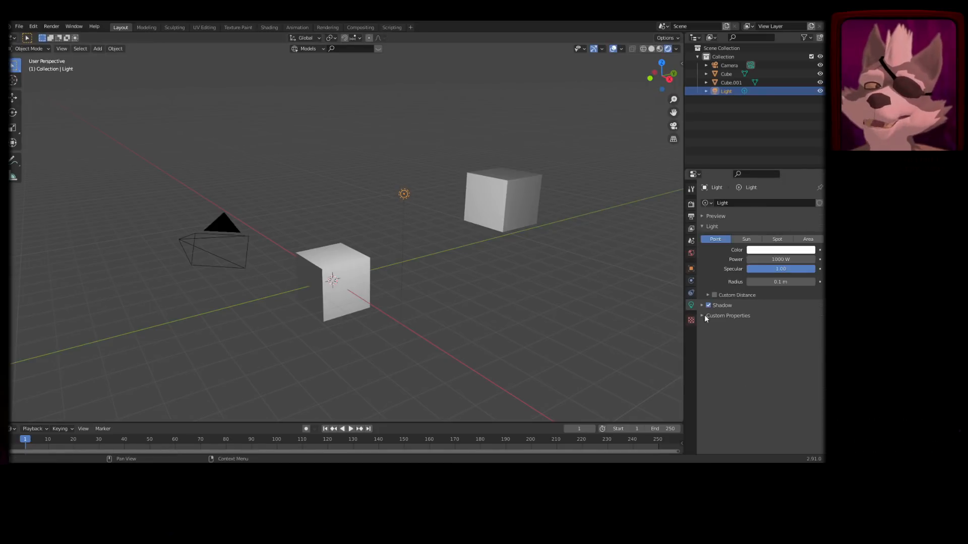
click(754, 250)
mouse_move(768, 197)
mouse_down()
mouse_move(752, 173)
mouse_move(762, 194)
mouse_up()
- Move the colored light above the duplicate cube and back between the two cubes to compare how it lights them
key(g)
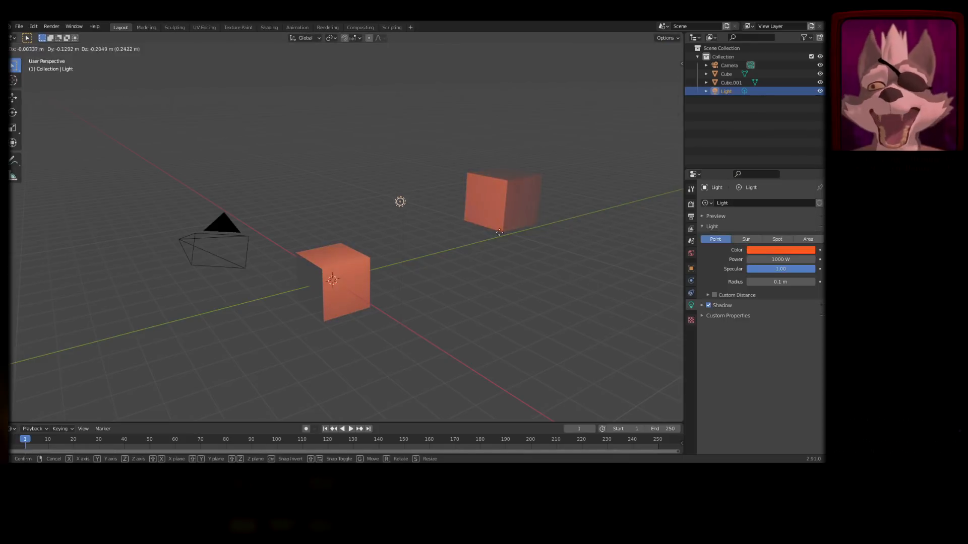
click(661, 154)
key(g)
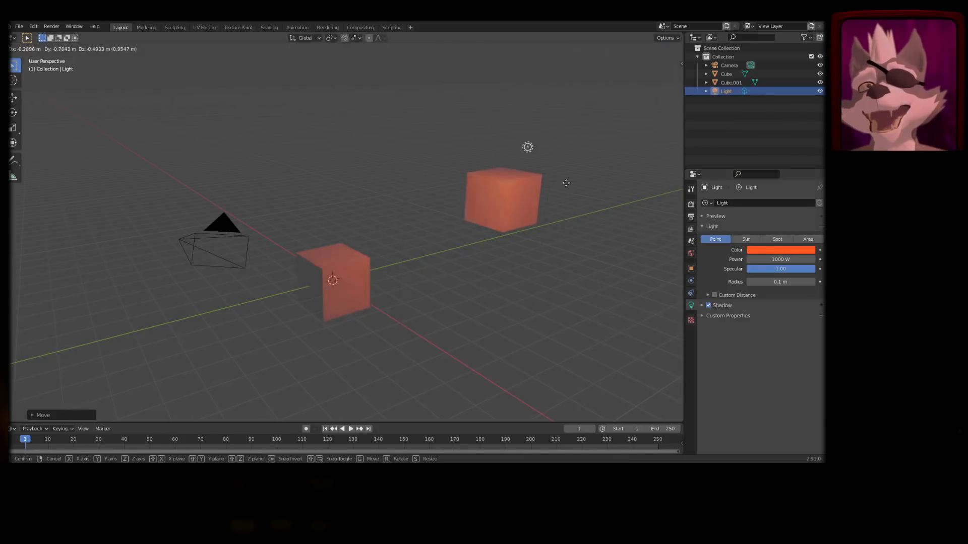
click(439, 248)
- Compare the scene in Wireframe and Material Preview viewport shading
key(z)
click(441, 205)
key(z)
click(323, 249)
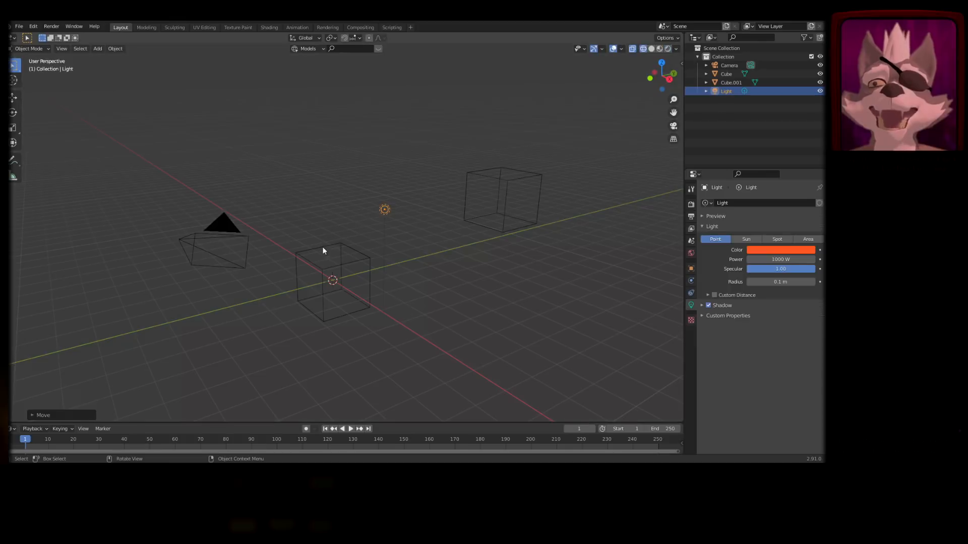
click(420, 273)
key(z)
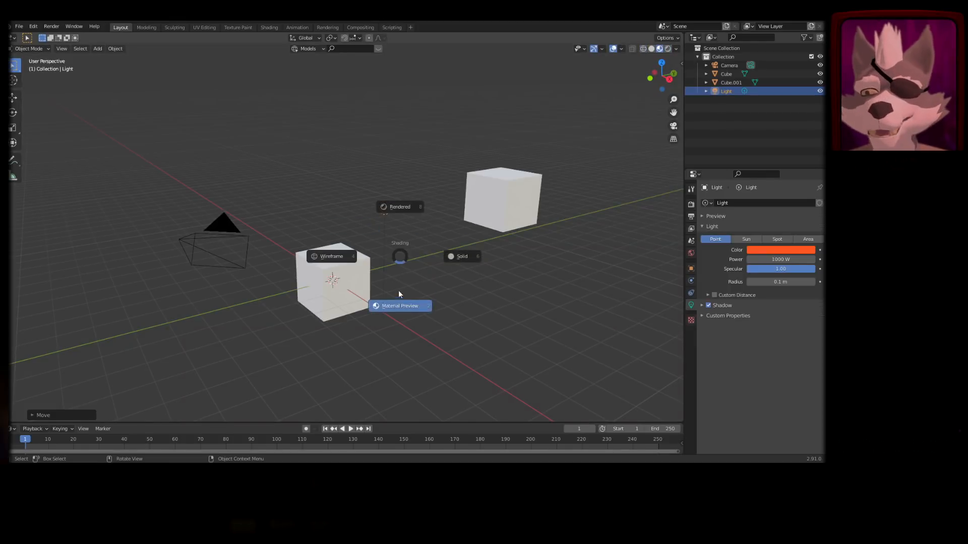
click(399, 305)
key(z)
click(405, 340)
key(z)
click(396, 301)
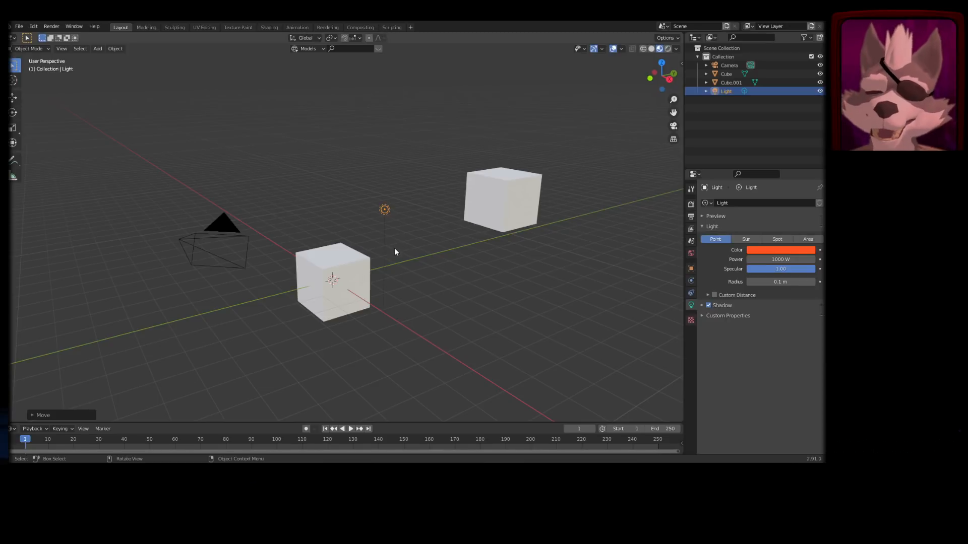
- Compare Solid and Rendered viewport shading, ending in Solid shading
key(z)
click(458, 232)
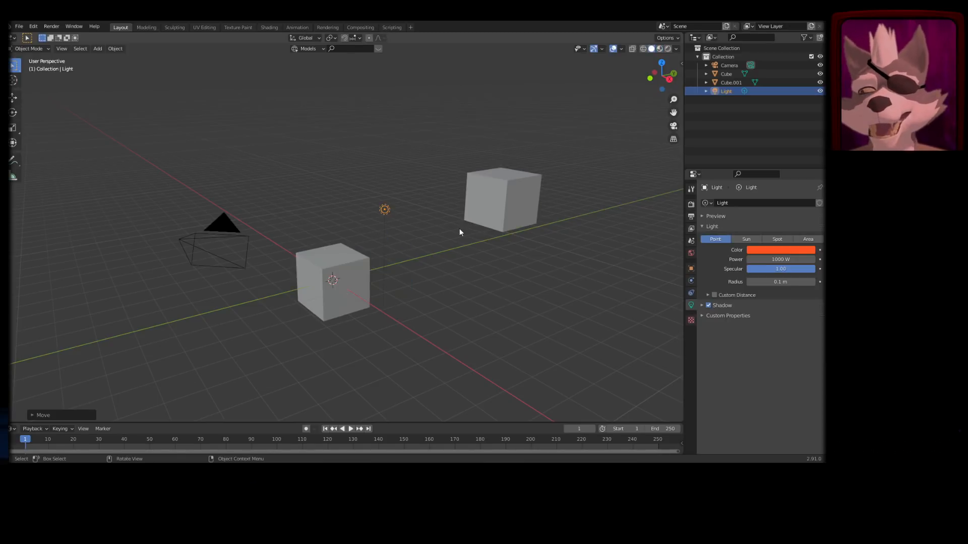
key(z)
click(403, 198)
key(z)
click(463, 229)
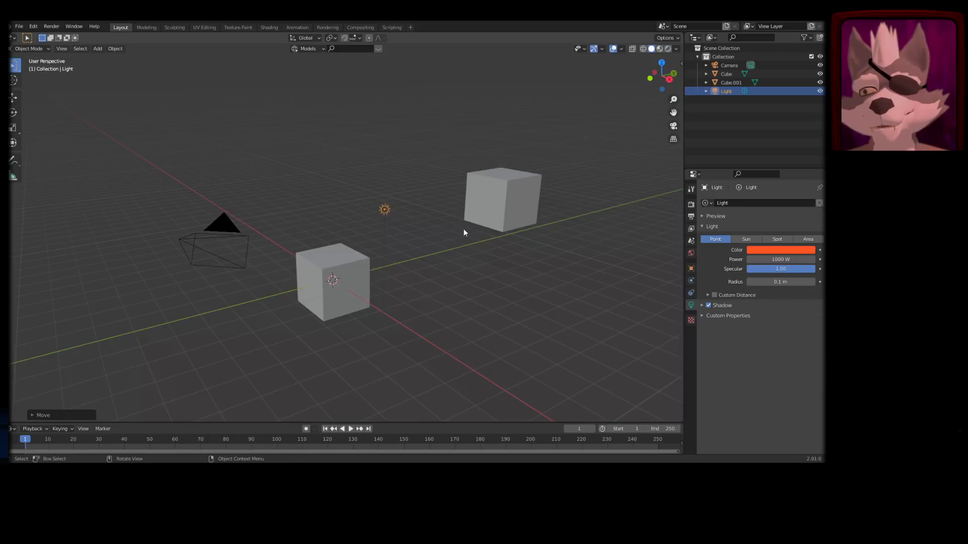
key(z)
click(435, 229)
key(z)
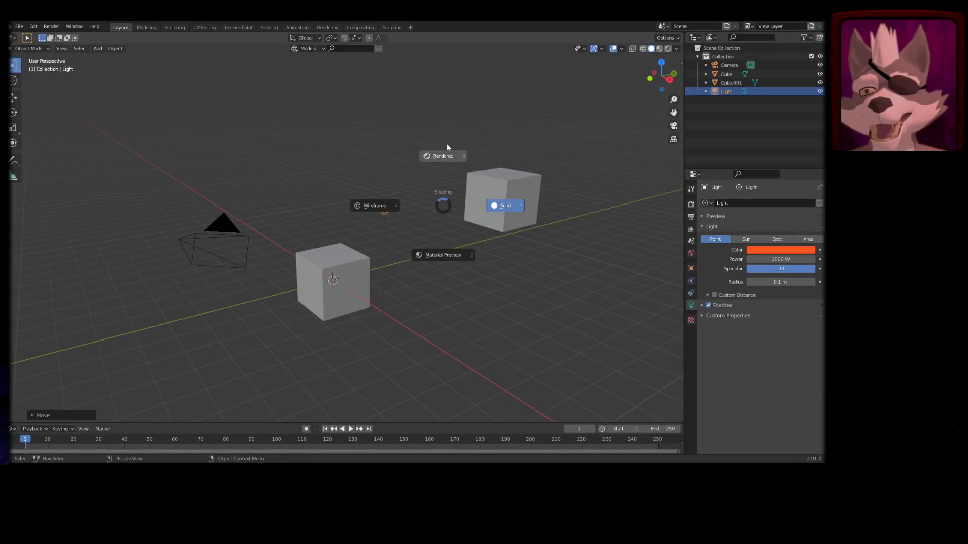
click(447, 147)
click(496, 213)
- Compare the scene with viewport overlays hidden and shown, and examine the overlay options
mouse_move(458, 230)
shift+middle_down()
mouse_move(442, 246)
mouse_move(444, 236)
shift+middle_up()
click(612, 48)
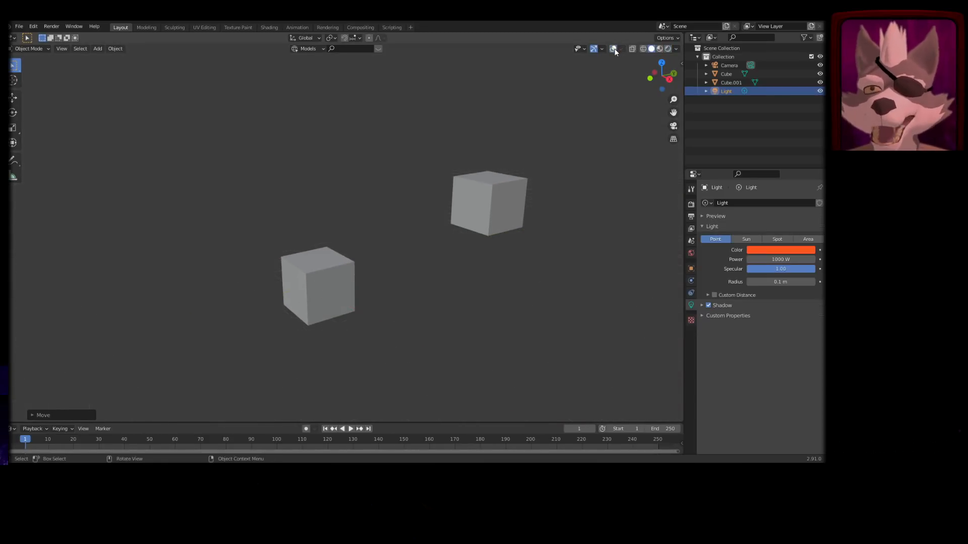
click(613, 48)
click(612, 49)
click(612, 48)
click(622, 48)
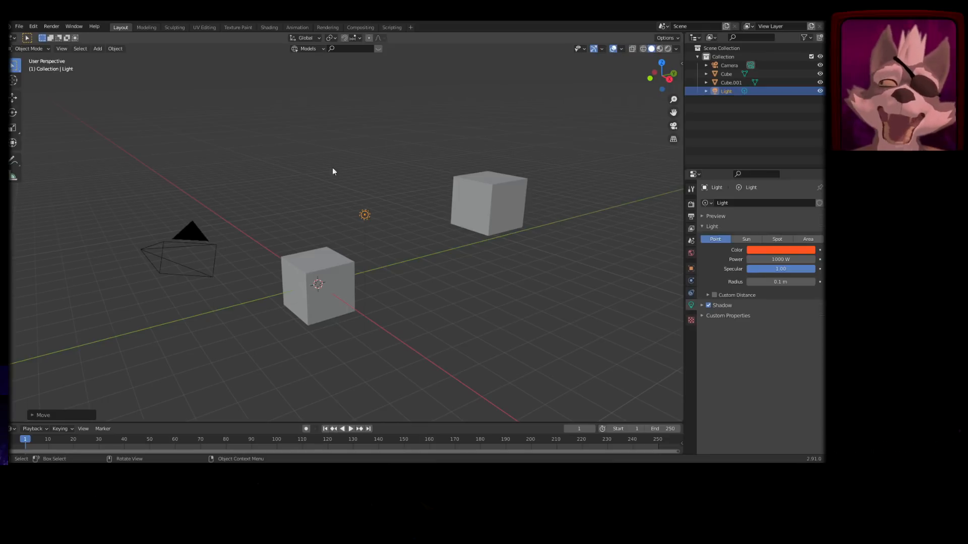
click(611, 49)
click(612, 49)
click(622, 48)
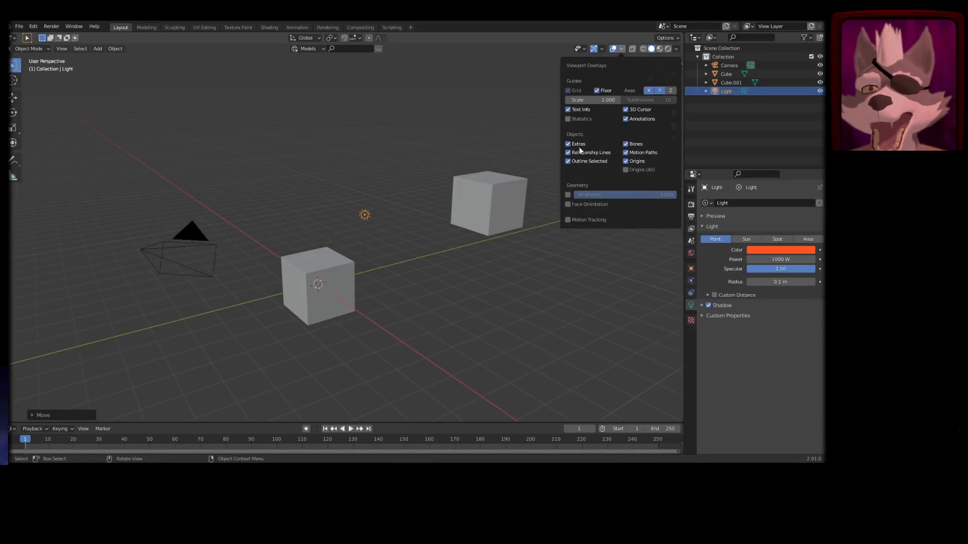
click(459, 230)
- Switch the viewport to Rendered shading and move the light to the camera's side of the original cube
mouse_move(459, 229)
middle_down()
mouse_move(443, 276)
mouse_move(487, 276)
mouse_move(321, 229)
middle_up()
key(z)
click(470, 213)
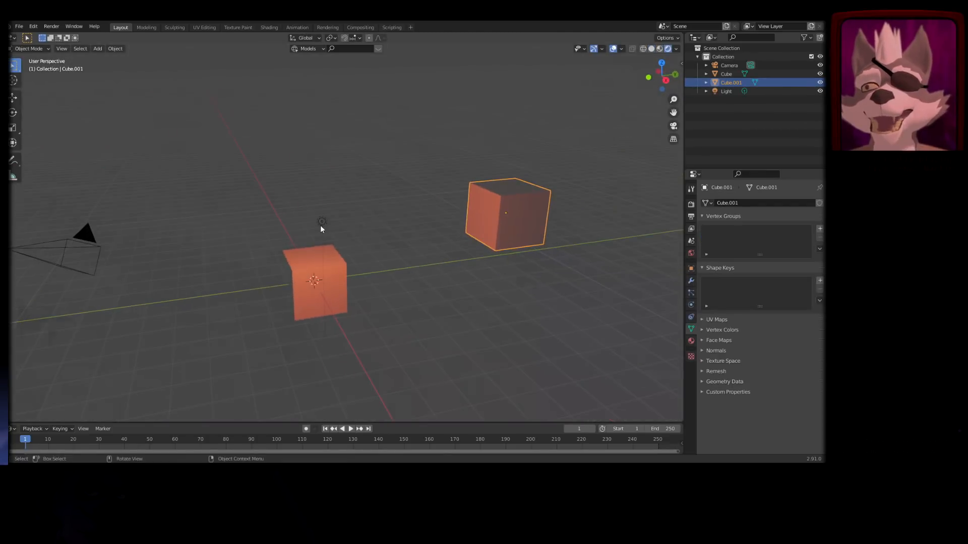
click(320, 228)
key(g)
click(194, 227)
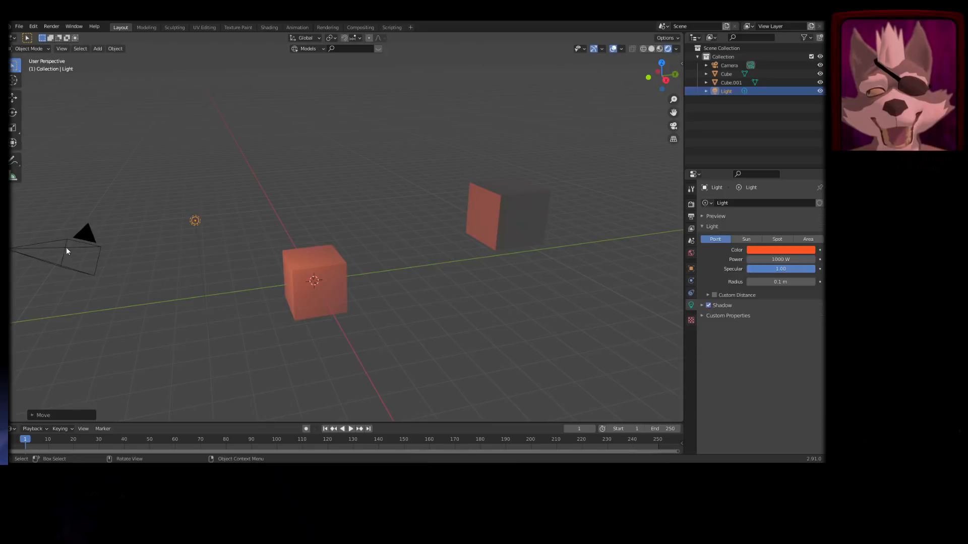
- Move the camera to a position above the gap between the two cubes
click(66, 247)
key(g)
click(429, 132)
- Move the light back to a spot just above the original cube, below the camera
click(194, 220)
key(g)
click(348, 207)
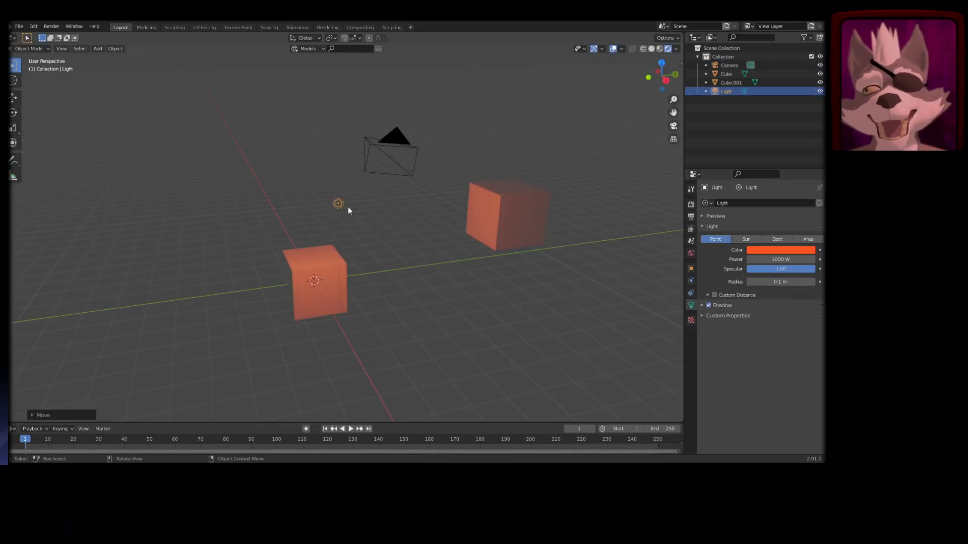
- Toggle all viewport overlays and the Extras overlay off and back on to compare the rendered scene
middle_drag(597, 105, 605, 62)
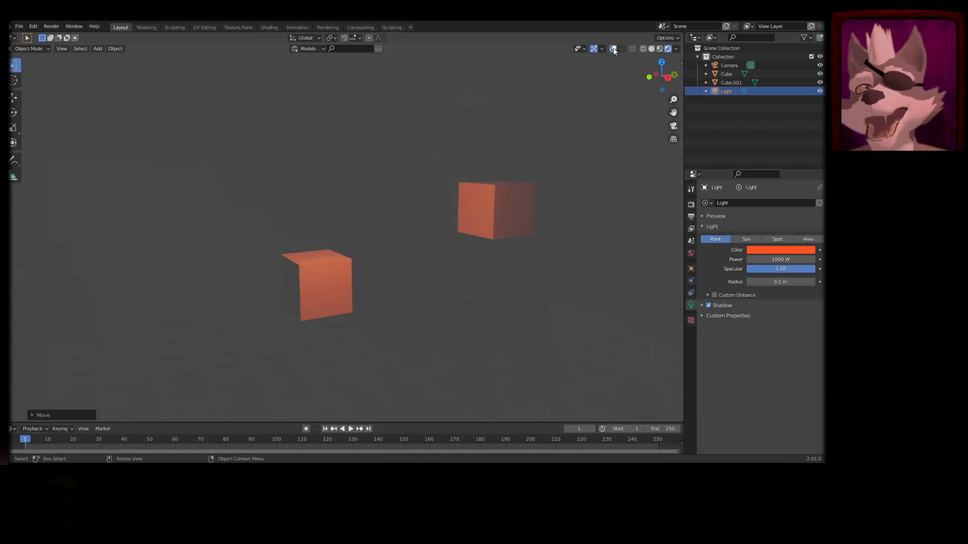
click(622, 49)
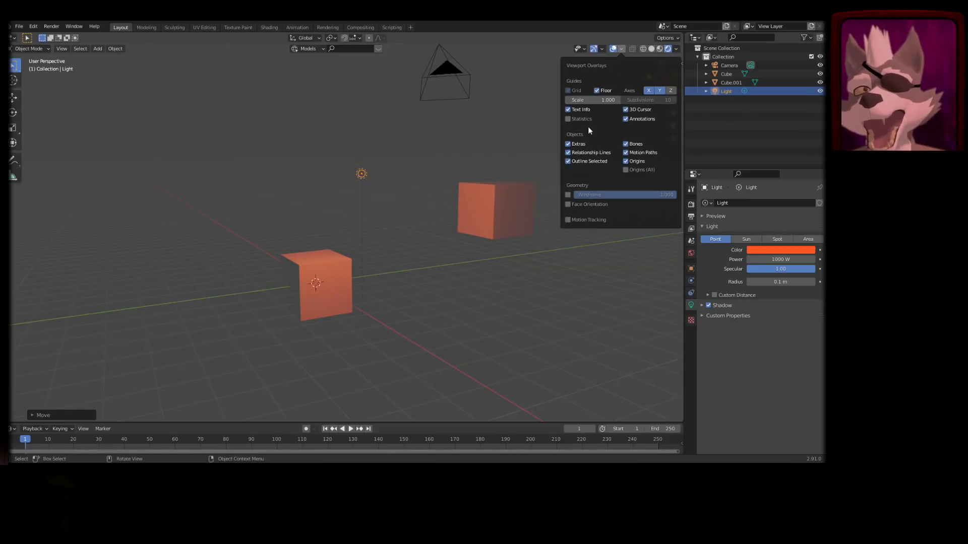
click(567, 143)
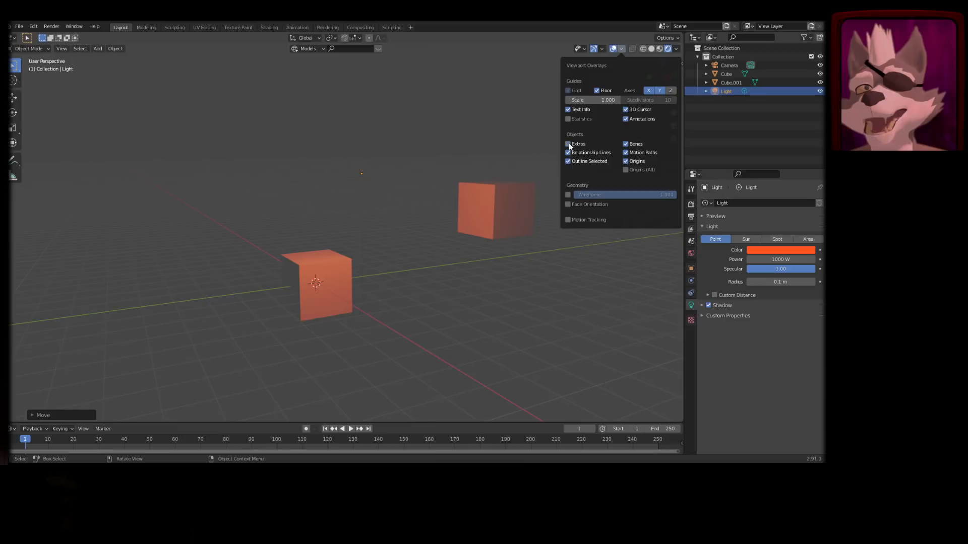
click(567, 144)
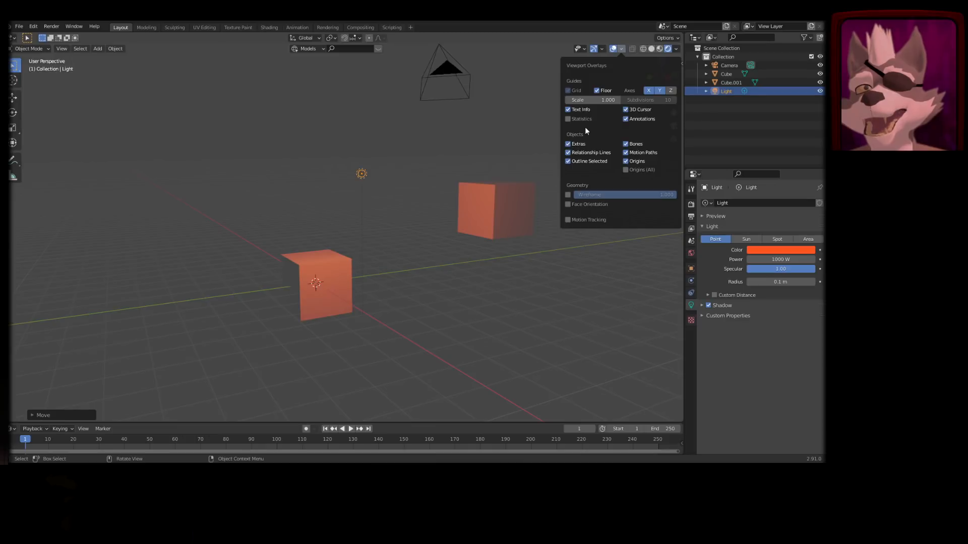
click(615, 48)
click(615, 48)
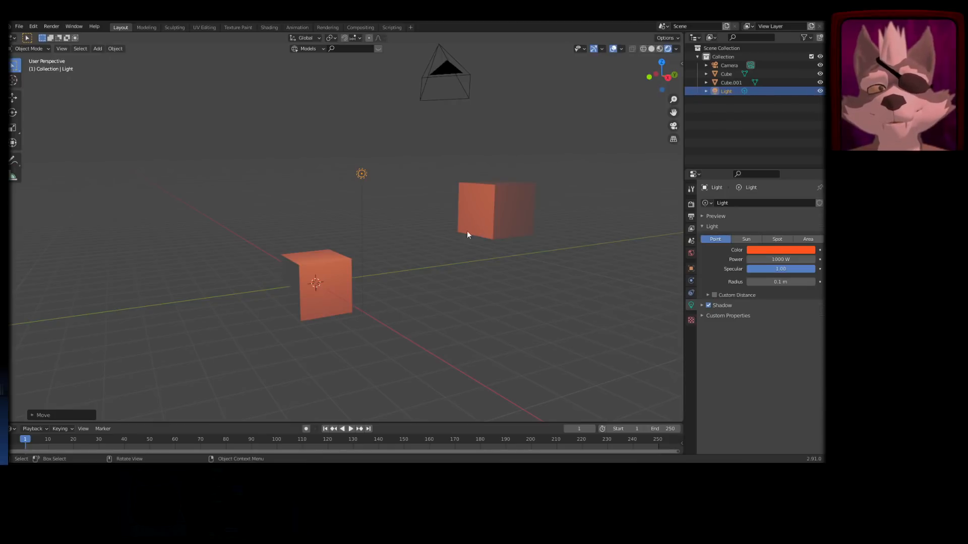
- View the scene from different axis directions, including the right, top and back orthographic views
click(667, 77)
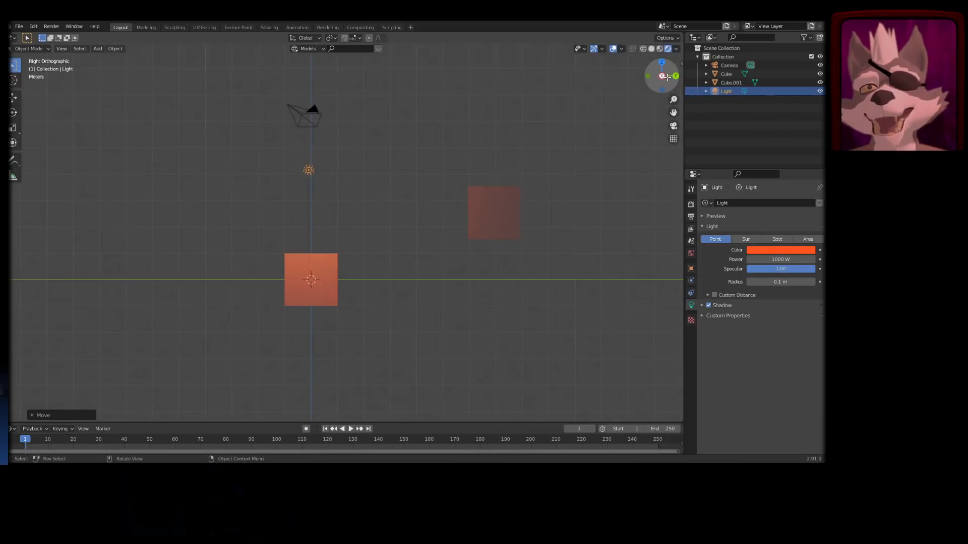
drag(667, 77, 647, 31)
click(648, 72)
click(662, 63)
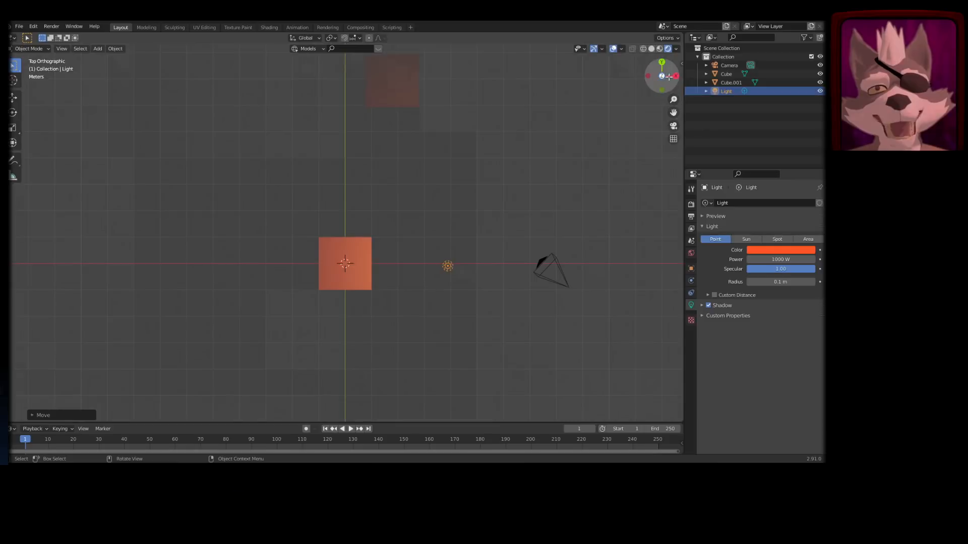
click(675, 76)
click(675, 76)
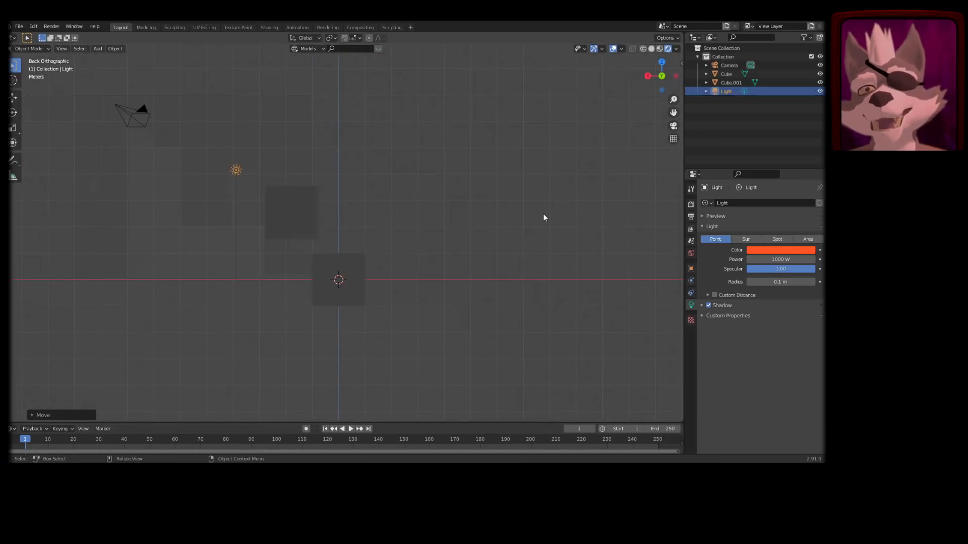
- Try moving the original cube along the global X axis
middle_drag(543, 214, 125, 307)
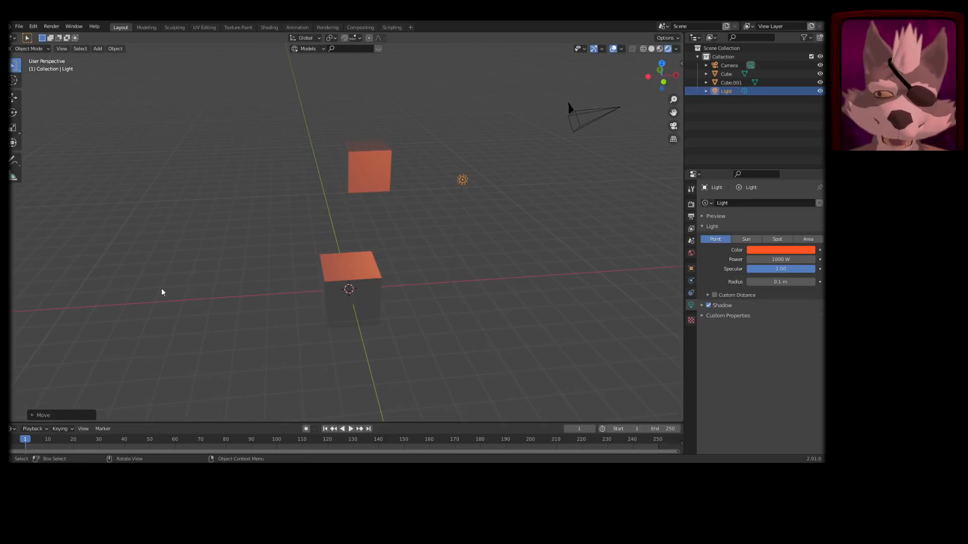
click(345, 291)
key(g)
key(x)
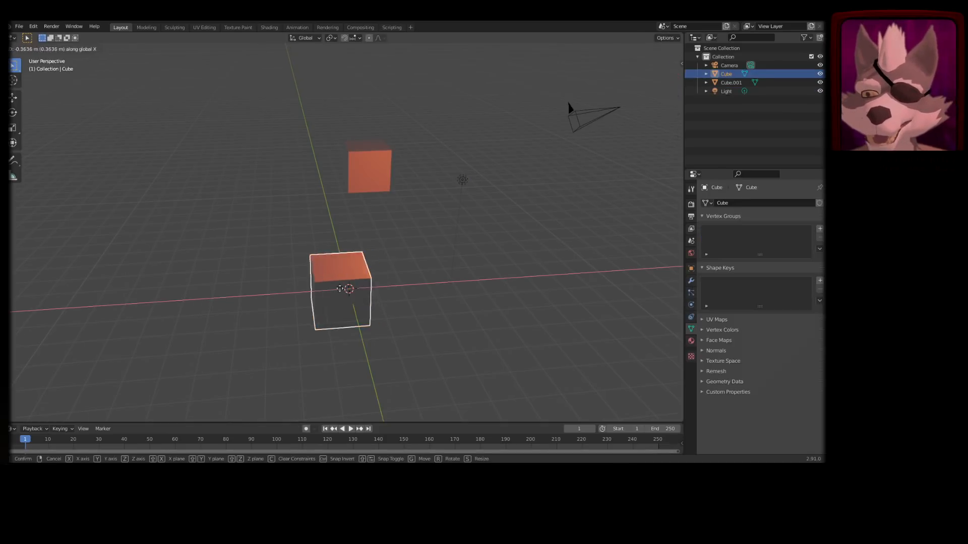
right_click(337, 288)
- Try moving the original cube upward along the global Z axis
middle_drag(403, 279, 432, 286)
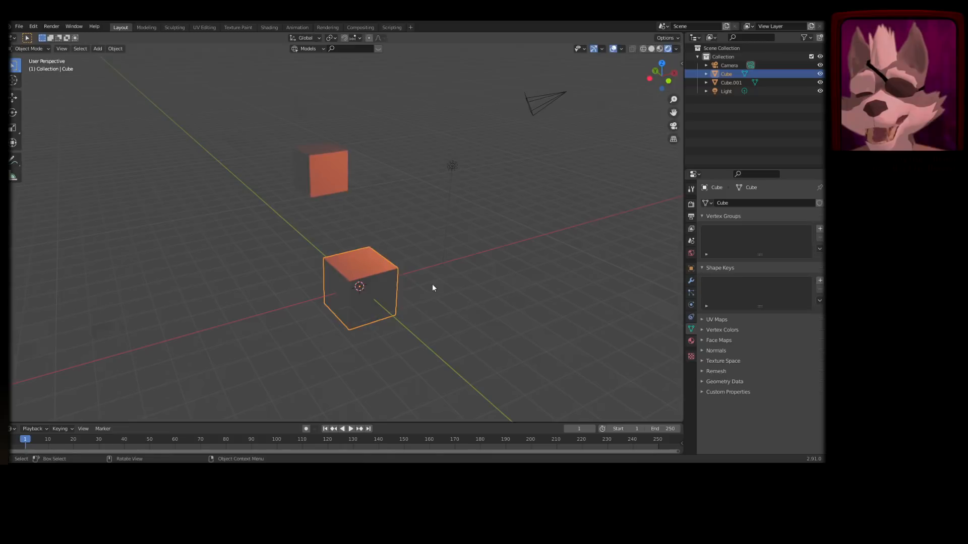
key(g)
right_click(463, 285)
key(g)
key(z)
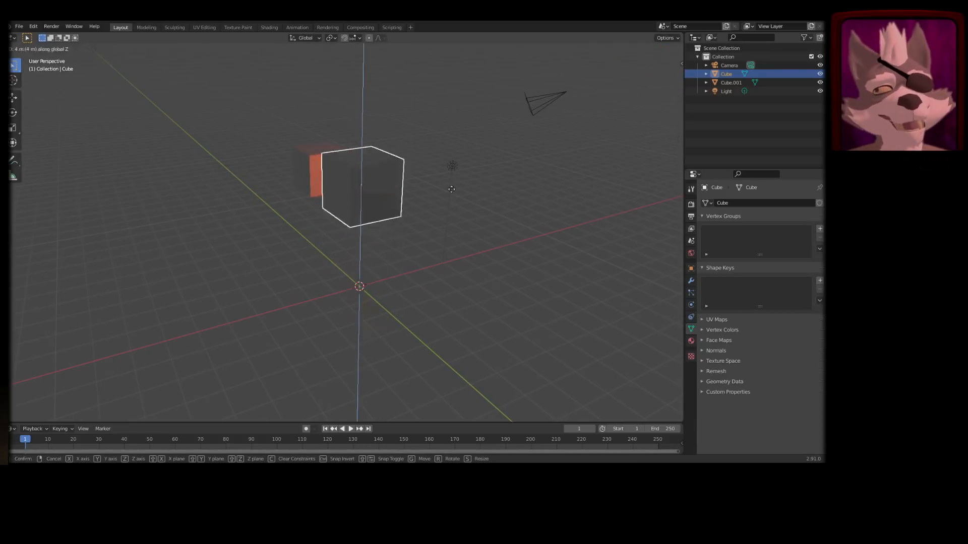
right_click(438, 263)
middle_drag(511, 259, 431, 219)
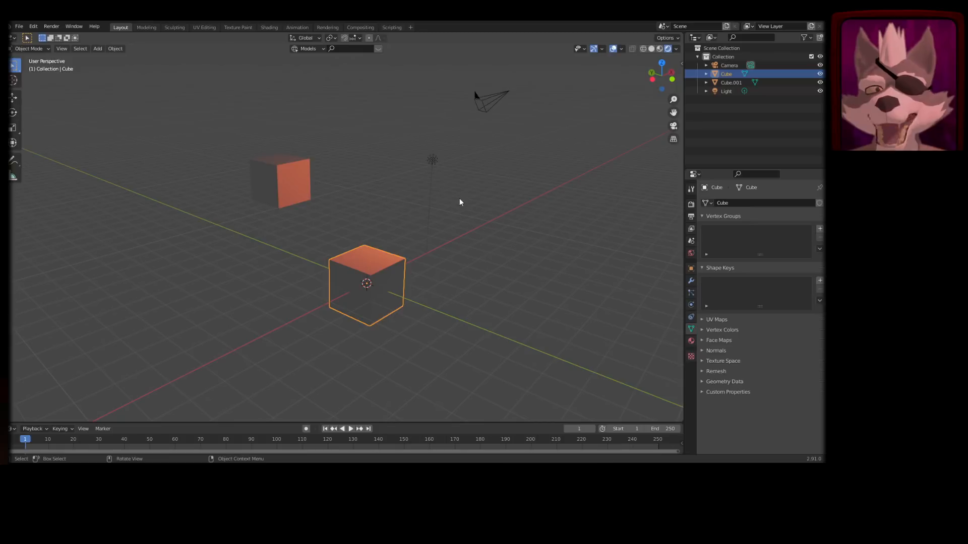
- Search the available commands for "move" and look through the matching entries
middle_drag(425, 220, 395, 254)
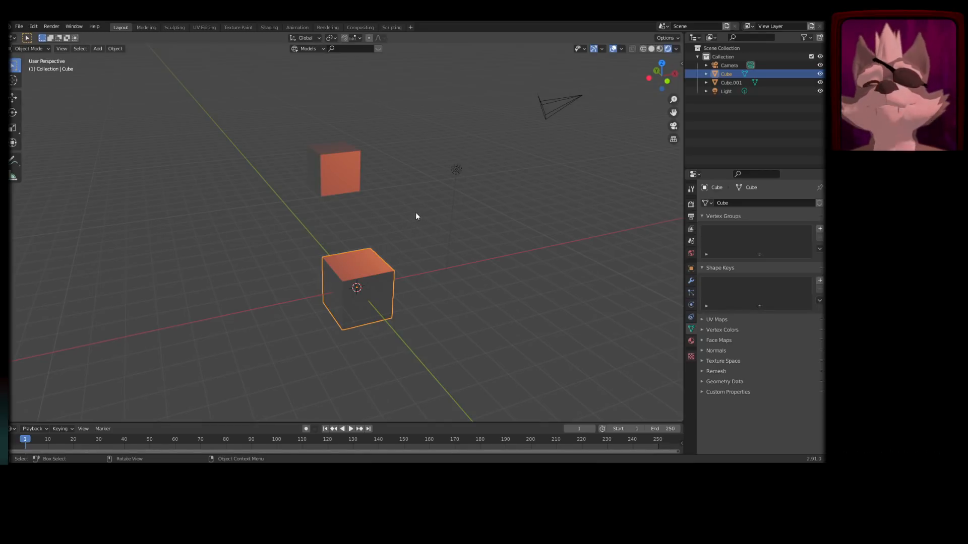
key(F3)
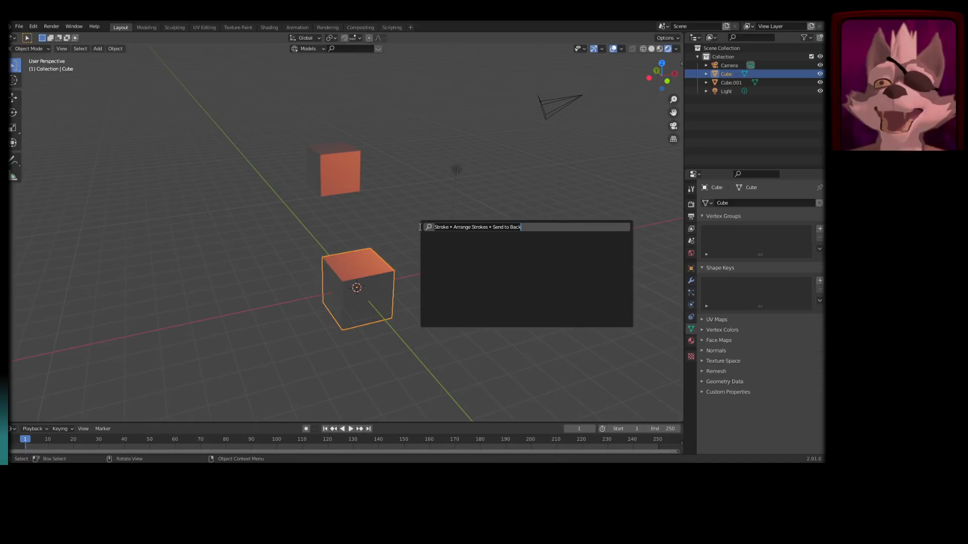
text(m)
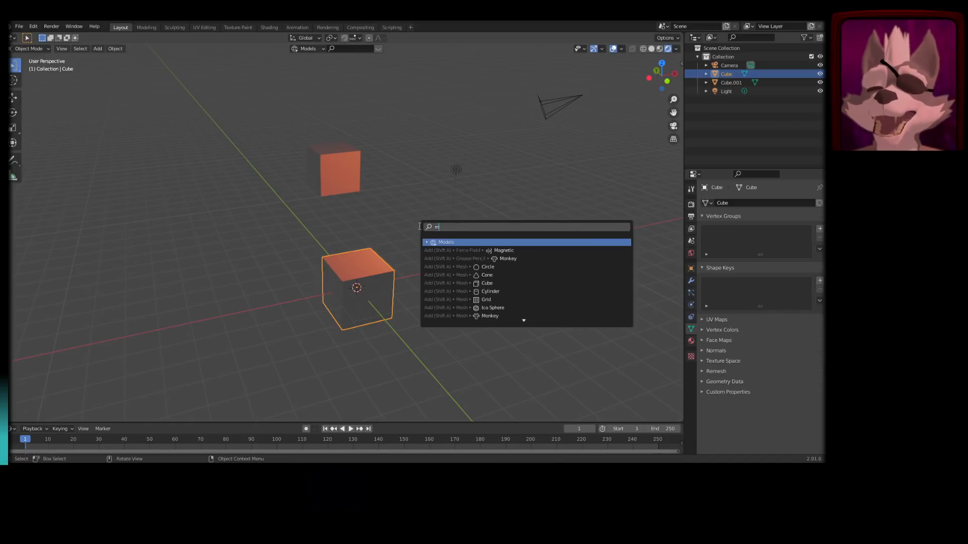
text(ove)
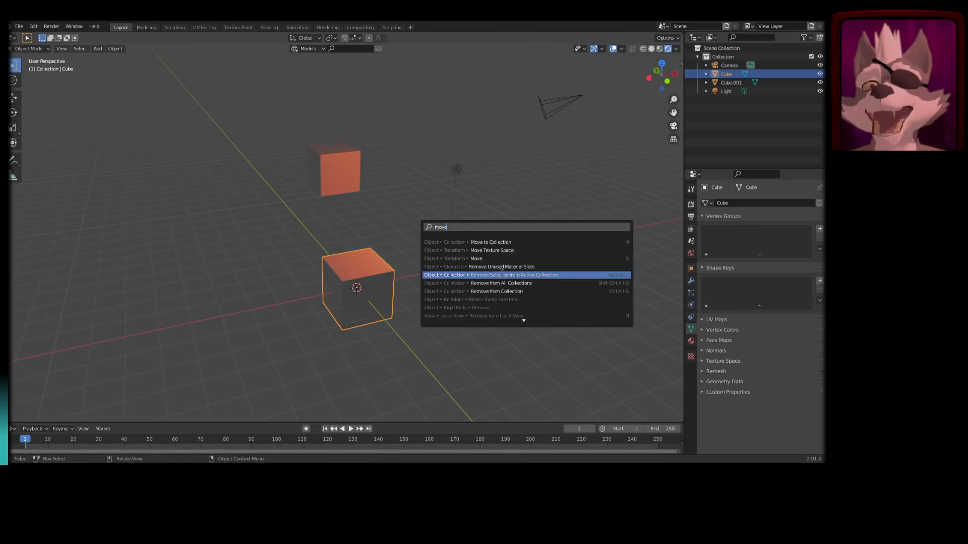
scroll(502, 274, down, 15)
scroll(502, 274, up, 19)
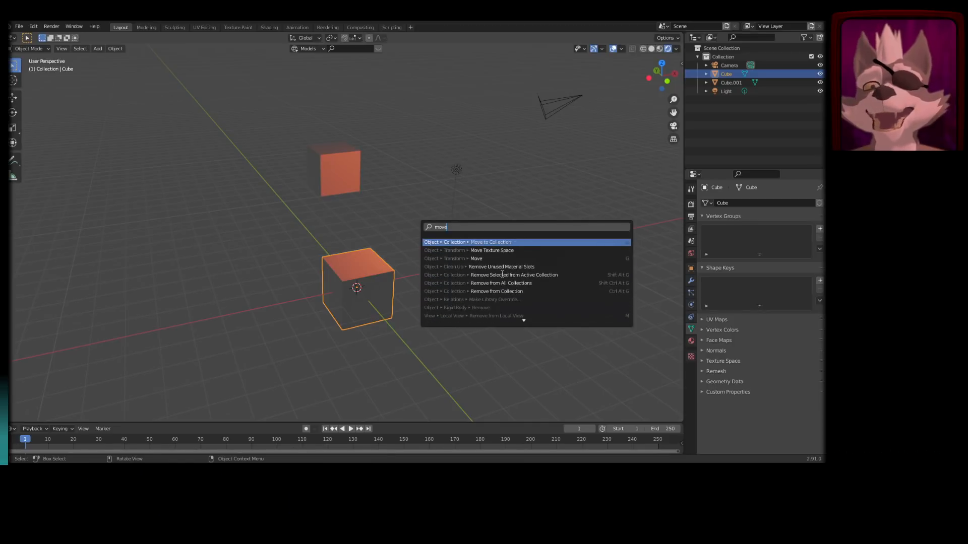
scroll(502, 274, down, 10)
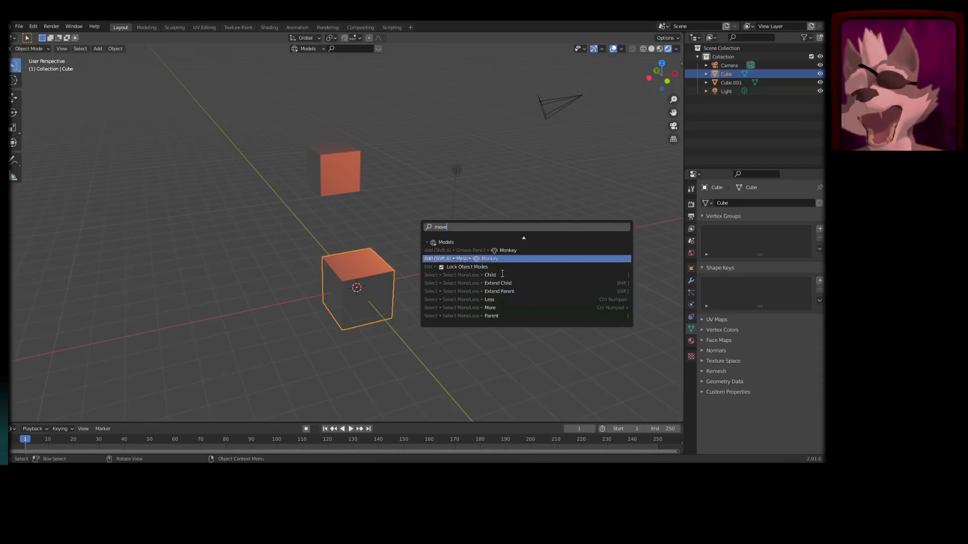
scroll(502, 275, up, 10)
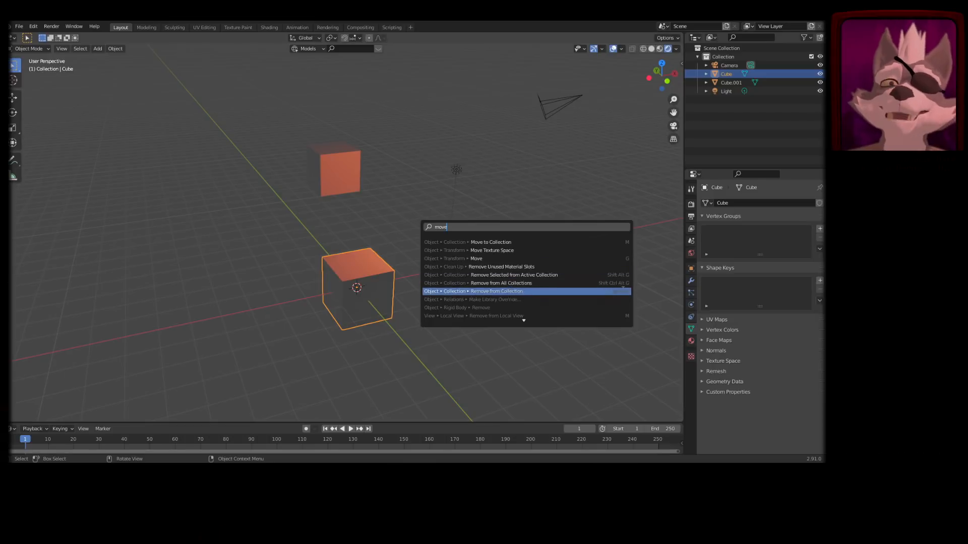
key(Escape)
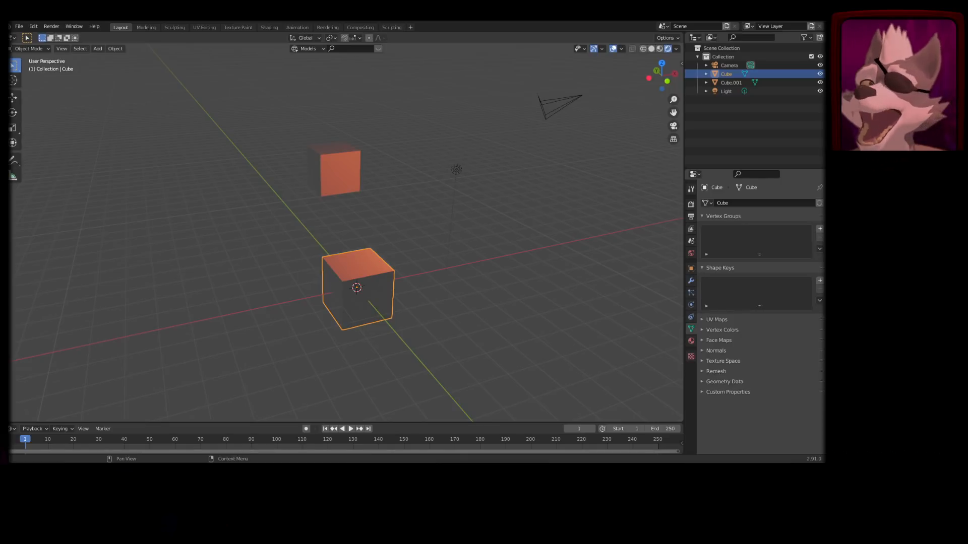
- Try moving individual scene objects freely without an axis constraint, including the original cube
click(482, 231)
middle_drag(483, 230, 515, 256)
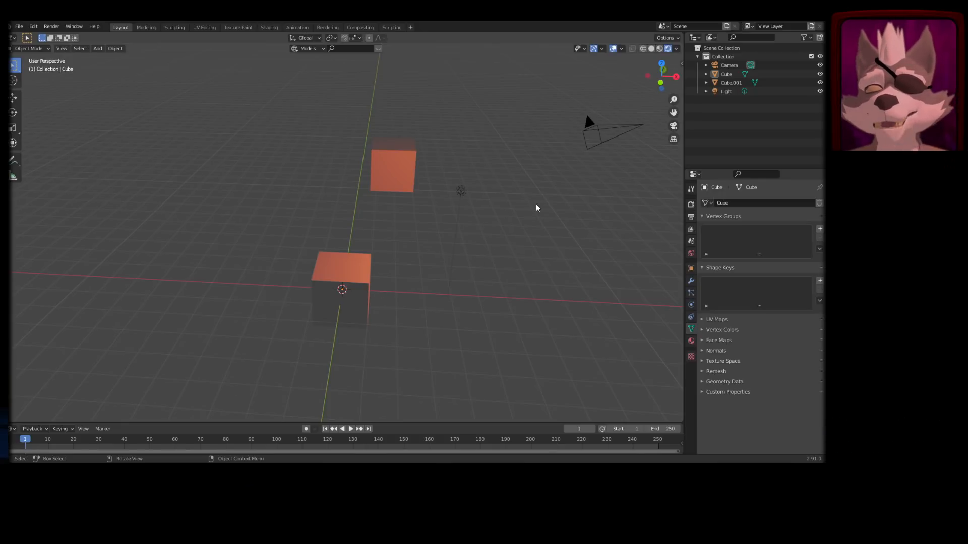
click(366, 294)
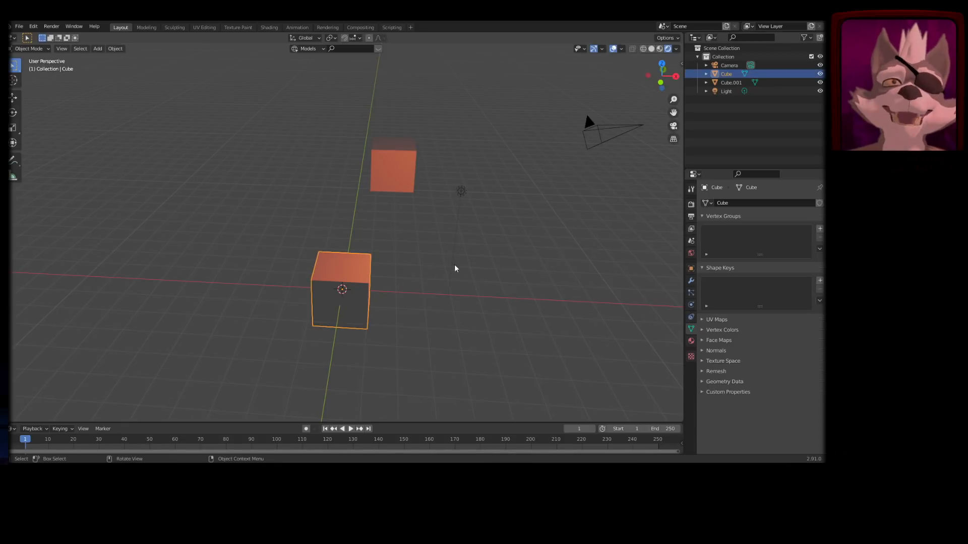
middle_drag(454, 268, 403, 262)
click(467, 212)
middle_drag(467, 212, 391, 184)
key(g)
click(323, 232)
click(577, 119)
key(g)
click(332, 152)
click(391, 183)
click(340, 291)
middle_drag(340, 292, 379, 243)
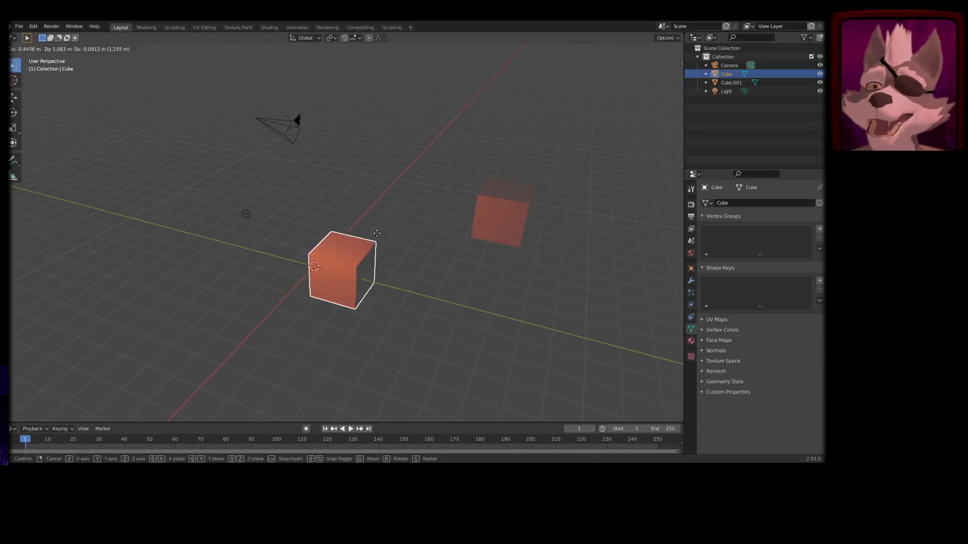
mouse_move(393, 252)
middle_down()
mouse_move(380, 261)
mouse_move(374, 238)
mouse_move(484, 257)
mouse_move(413, 274)
mouse_move(390, 249)
middle_up()
- Examine the interaction modes available for the original cube, including Edit Mode and Sculpt Mode, and deselect the cube
click(46, 48)
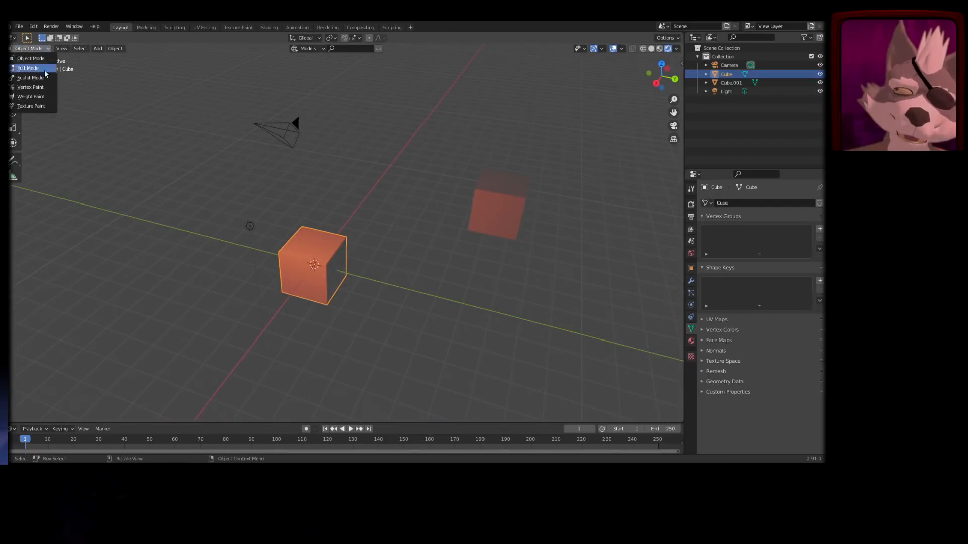
click(46, 49)
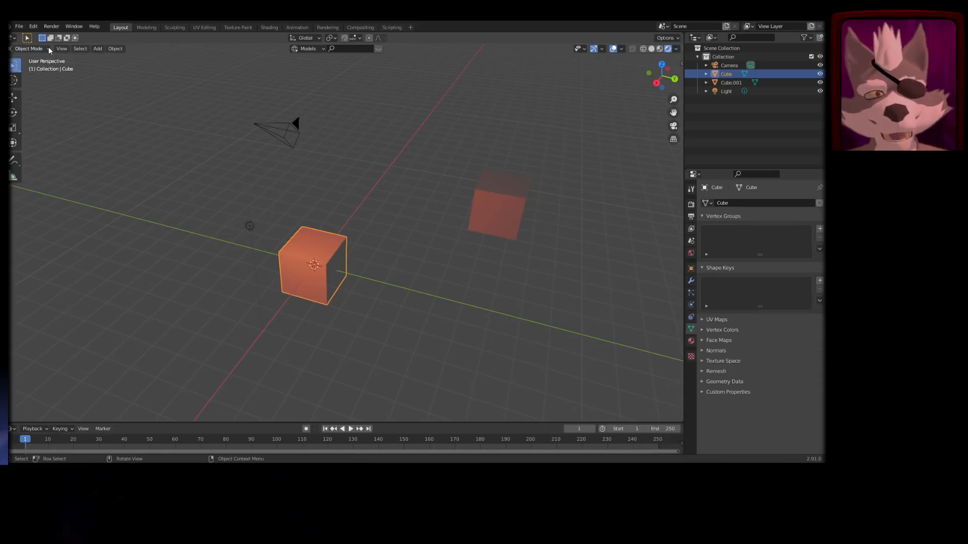
click(48, 47)
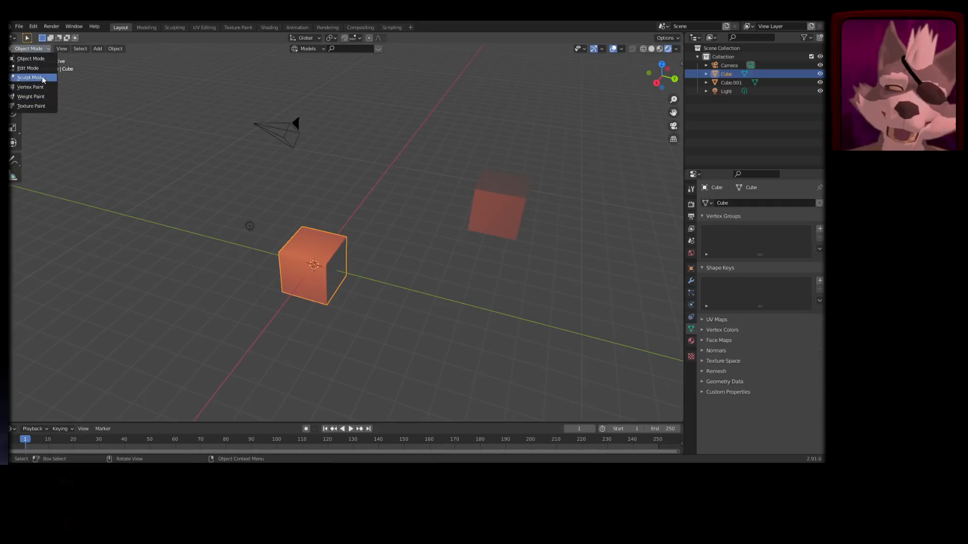
click(200, 156)
- Select the original cube and switch the selection to the second cube, Cube.001
middle_drag(295, 249, 362, 261)
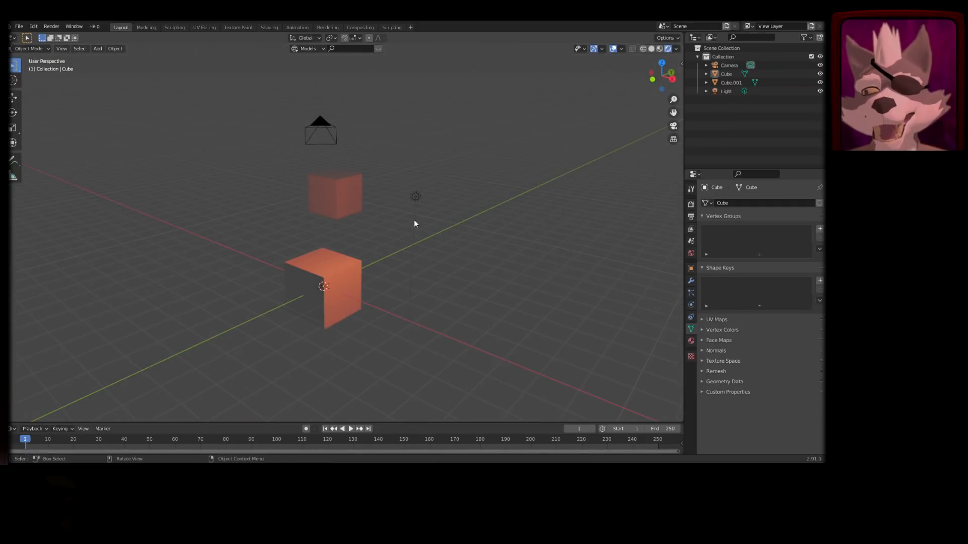
middle_drag(414, 223, 374, 276)
middle_drag(402, 216, 207, 191)
middle_drag(66, 110, 339, 262)
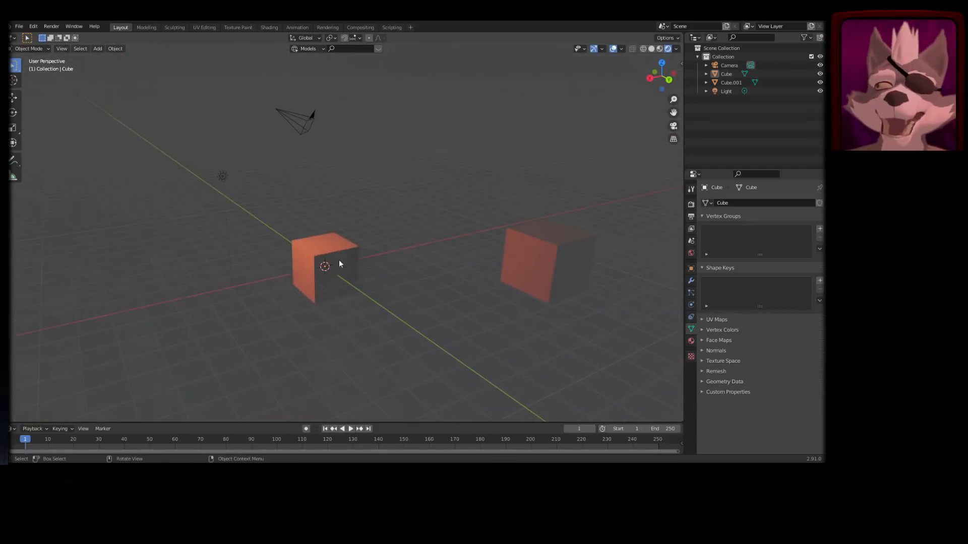
click(339, 262)
mouse_move(392, 227)
middle_down()
mouse_move(506, 232)
mouse_move(394, 214)
middle_up()
click(489, 231)
middle_drag(452, 210, 352, 275)
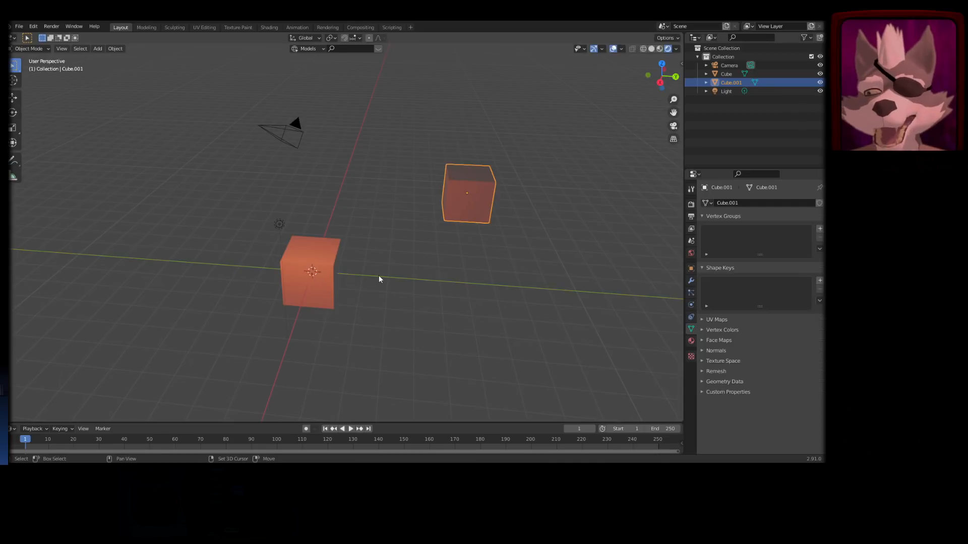
- Try placing the 3D cursor at several spots, including on a face of the original cube
shift+right_drag(379, 275, 378, 333)
shift+right_drag(393, 296, 347, 205)
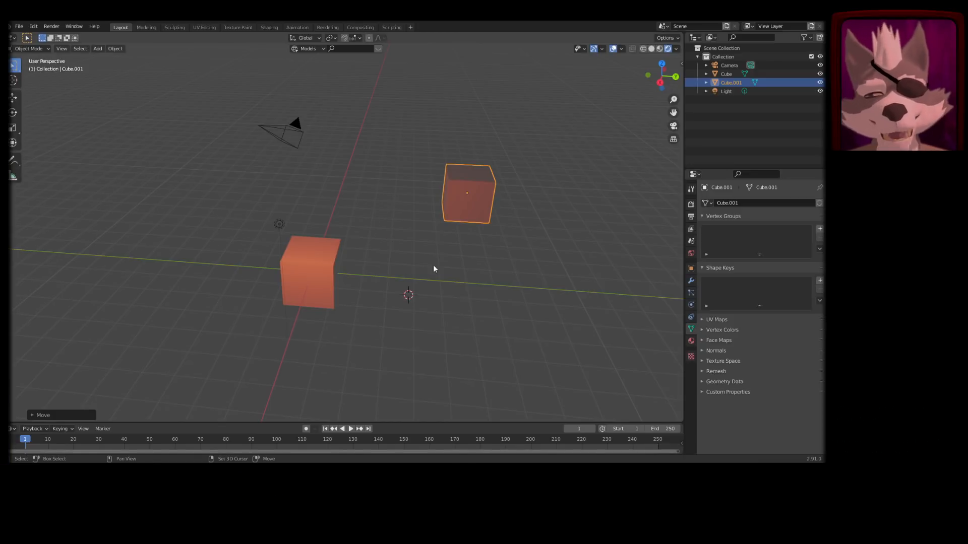
middle_drag(417, 273, 305, 294)
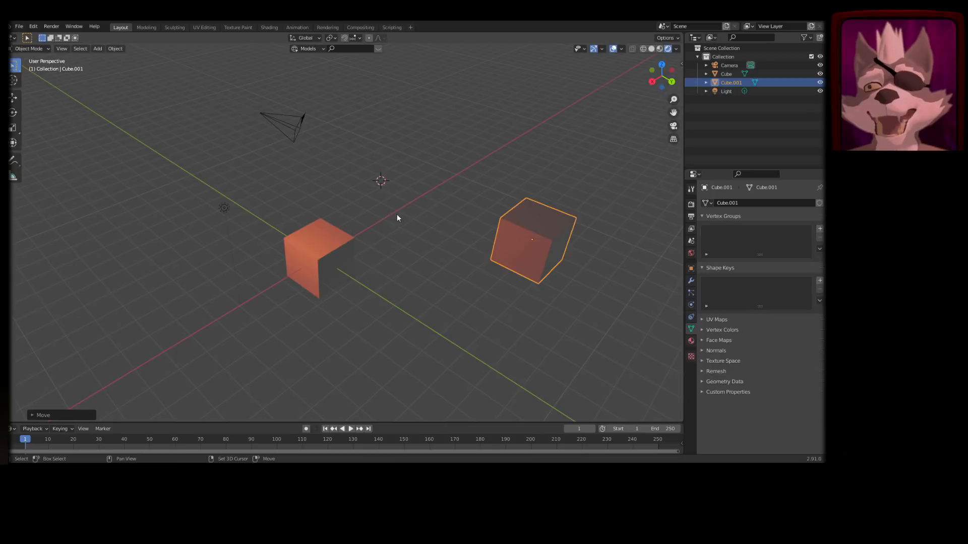
shift+right_click(366, 300)
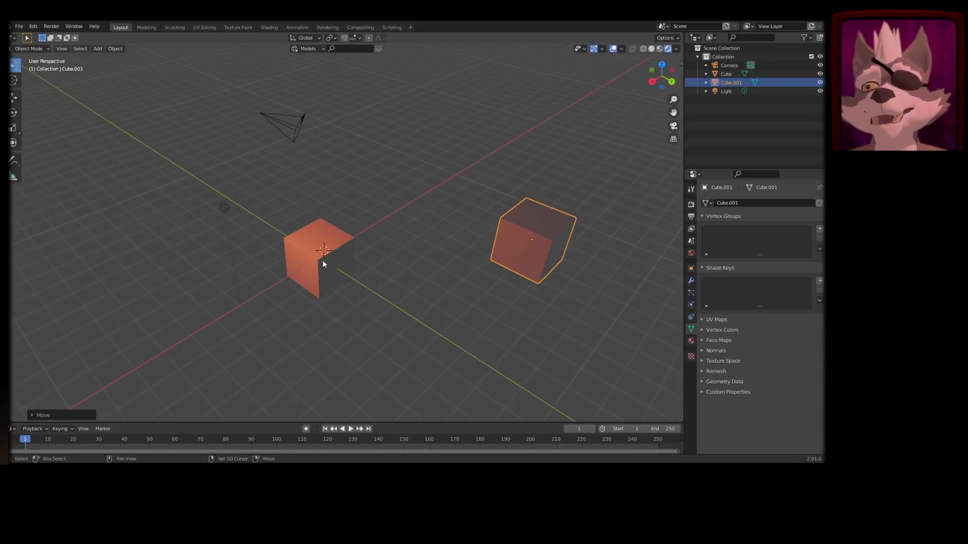
middle_drag(370, 289, 440, 264)
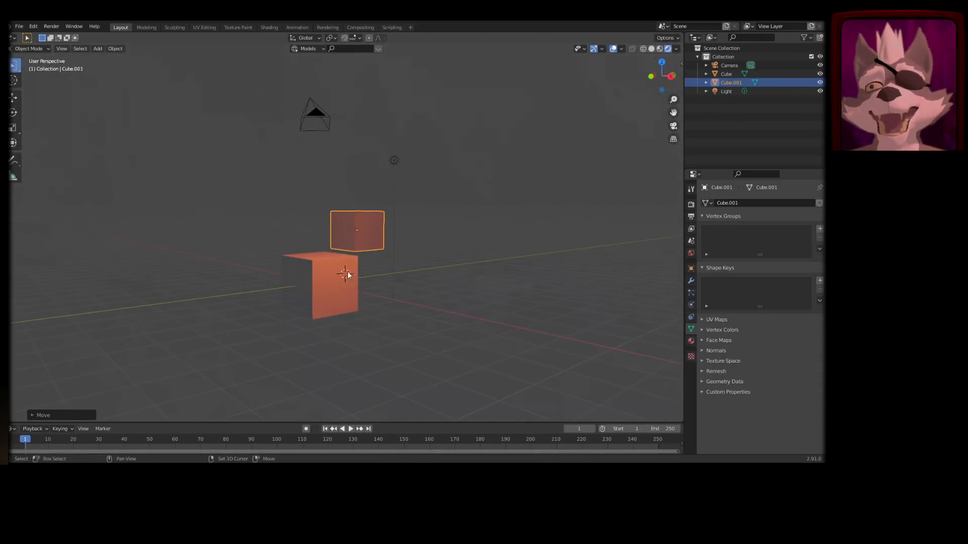
middle_drag(348, 275, 341, 301)
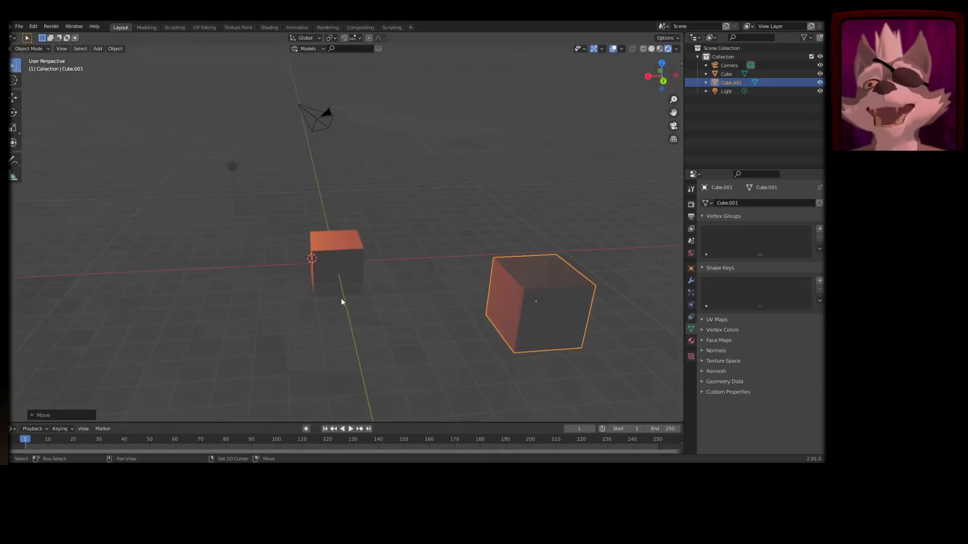
- Place the 3D cursor in the open space between the two cubes
mouse_move(409, 295)
middle_down()
mouse_move(503, 271)
mouse_move(507, 302)
mouse_move(393, 291)
mouse_move(434, 254)
mouse_move(503, 296)
mouse_move(409, 286)
mouse_move(435, 281)
mouse_move(404, 285)
mouse_move(402, 301)
middle_up()
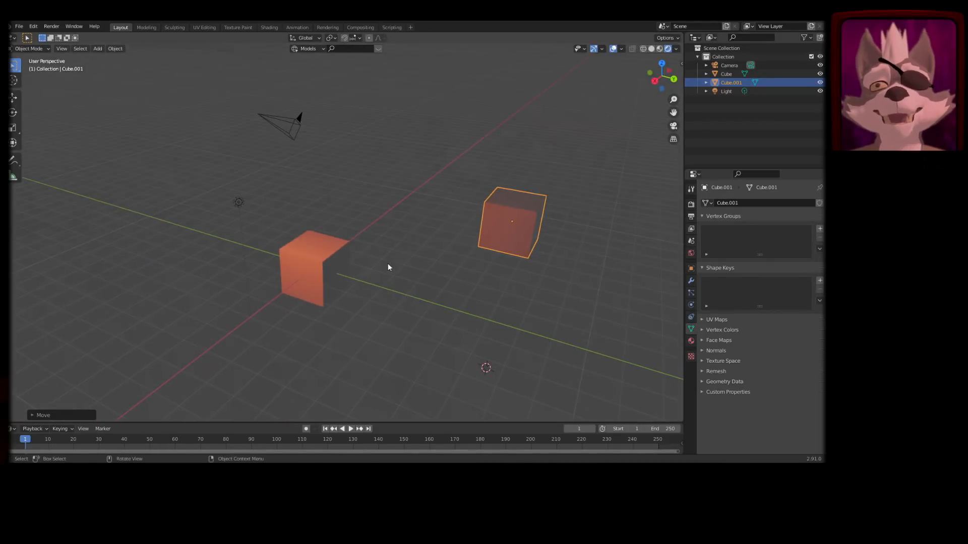
shift+right_click(378, 253)
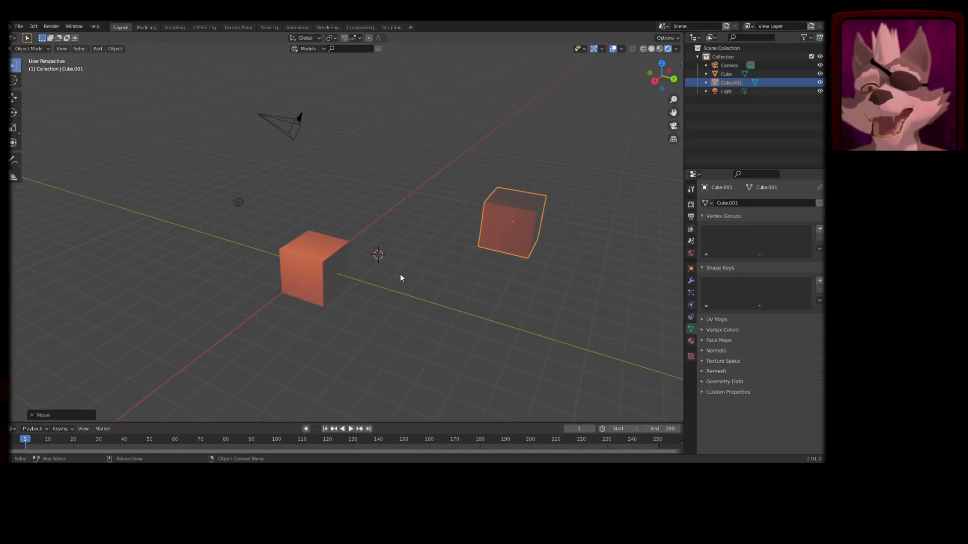
middle_drag(400, 273, 443, 243)
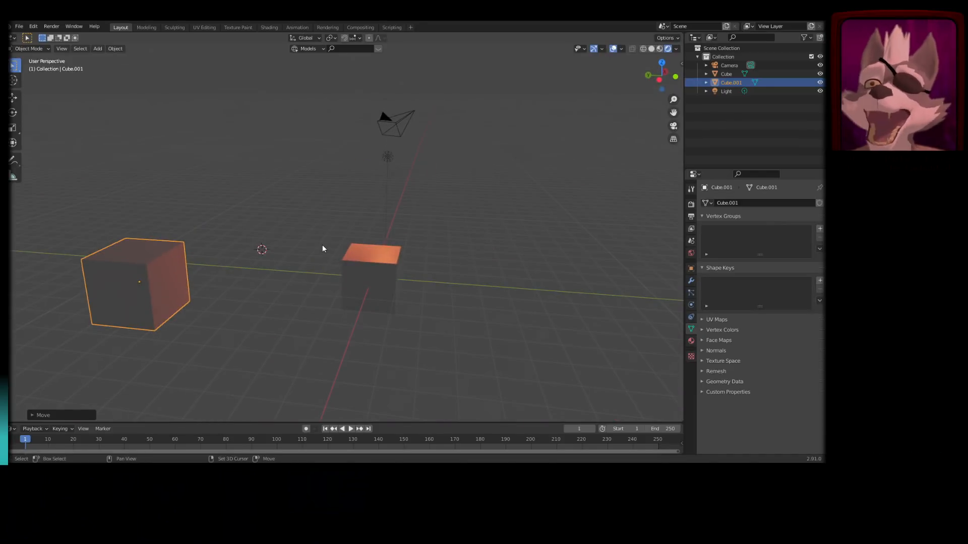
- Add a spot light at the 3D cursor between the two cubes
key(shift+a)
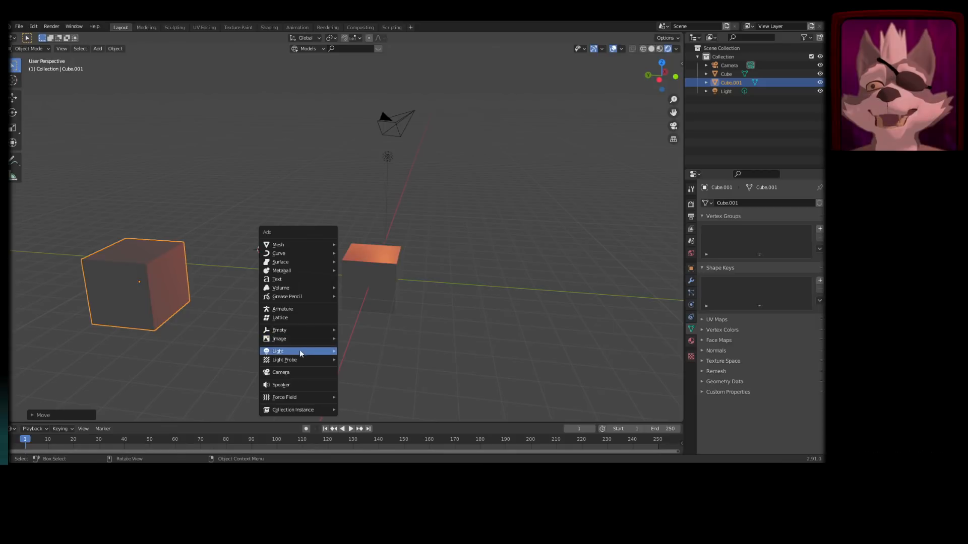
mouse_move(284, 352)
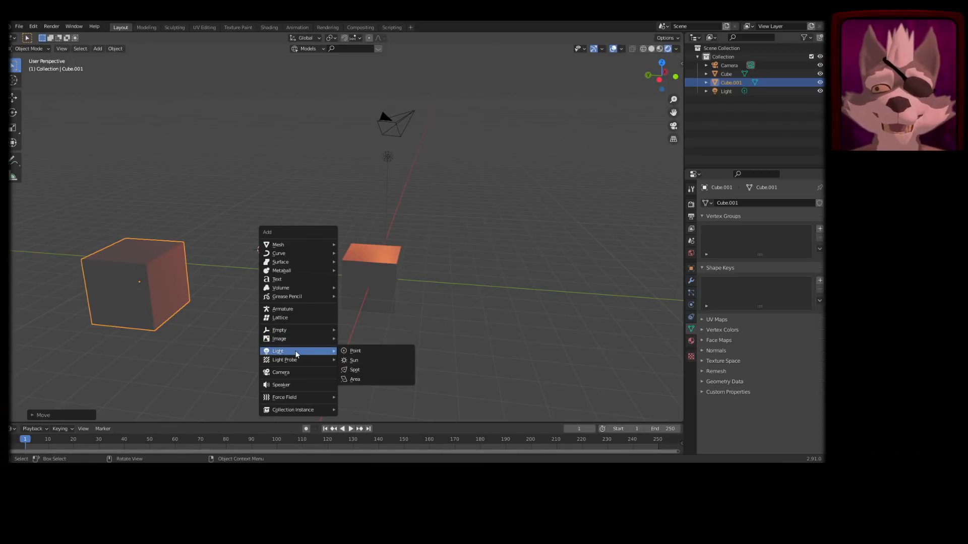
click(372, 371)
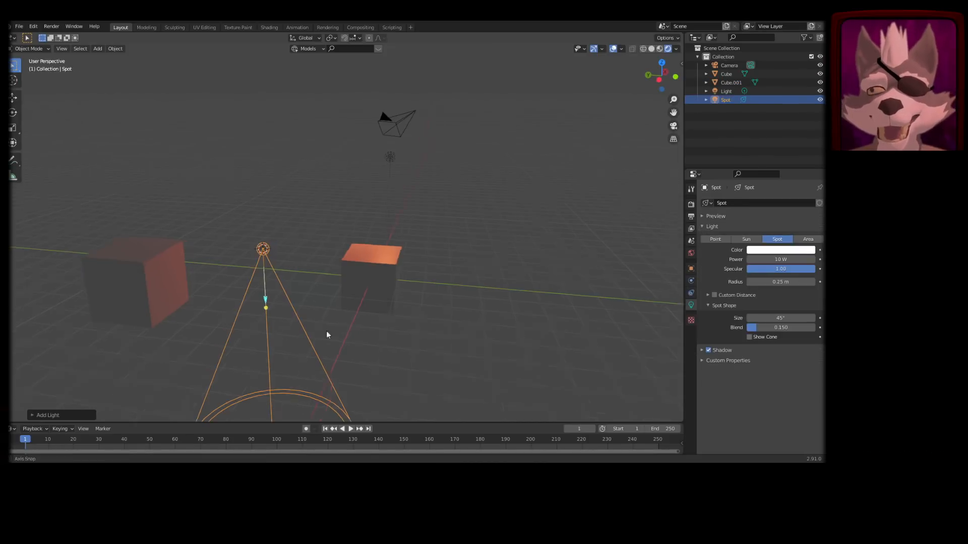
- Move the spot light about 10.5 m so its cone shines down over the second cube
middle_drag(327, 334, 410, 335)
key(g)
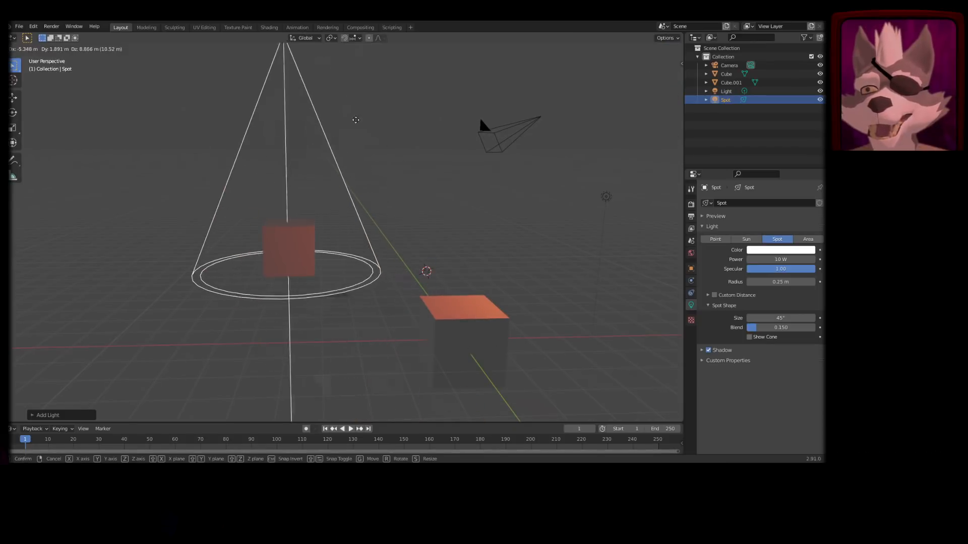
click(356, 120)
middle_drag(384, 156, 494, 206)
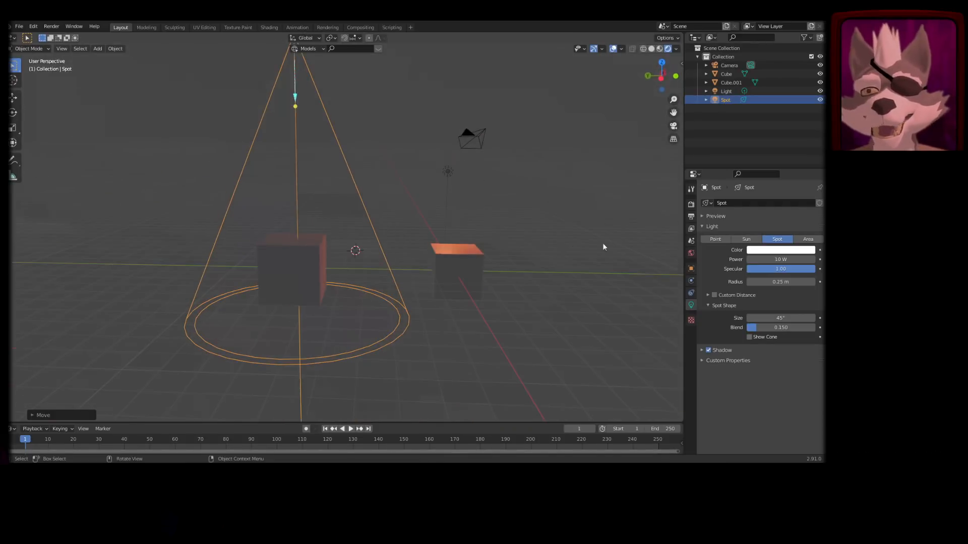
- Set the spot light's power to 444 W and its color to a fully saturated green with hue 0.353
click(770, 260)
key(Return)
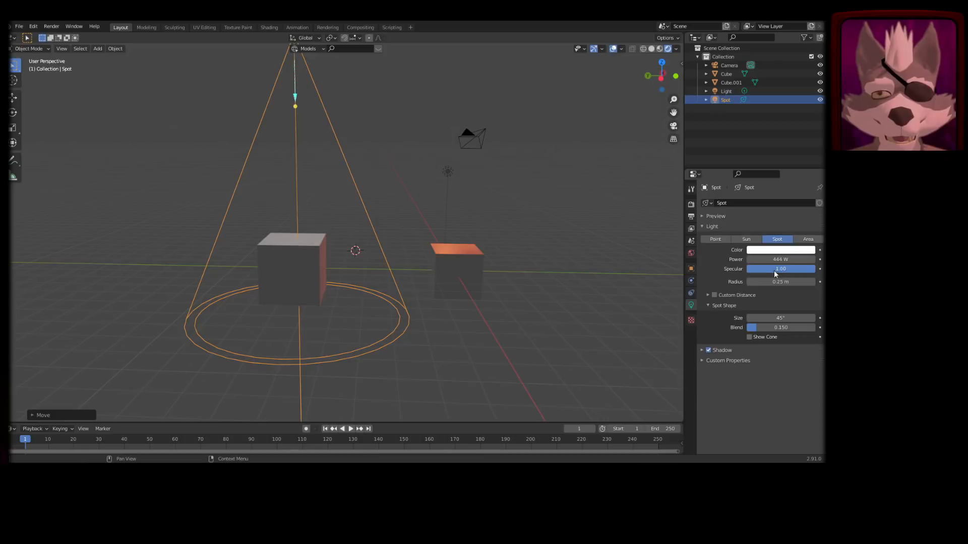
click(758, 250)
click(751, 169)
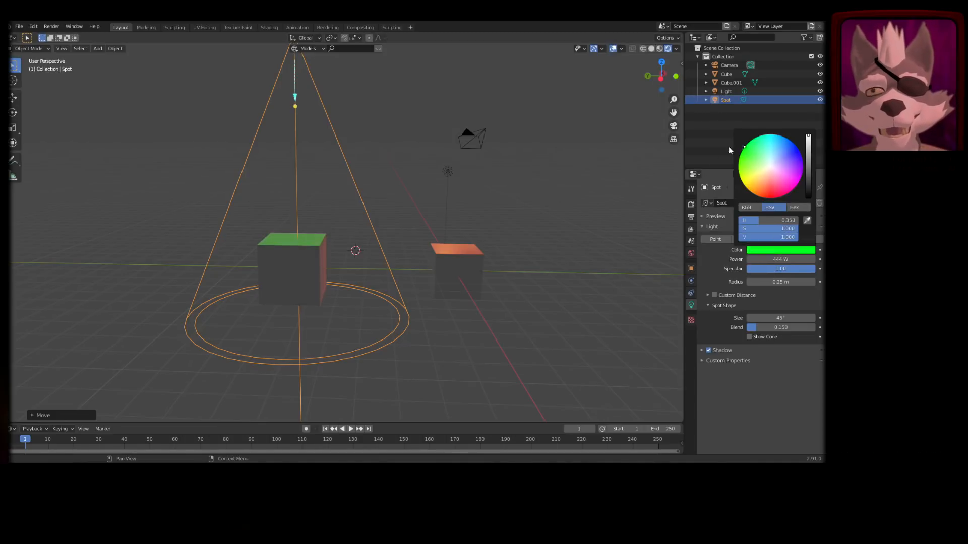
- Tilt the green spot light slightly and move it over the original cube
middle_drag(504, 282, 386, 298)
key(r)
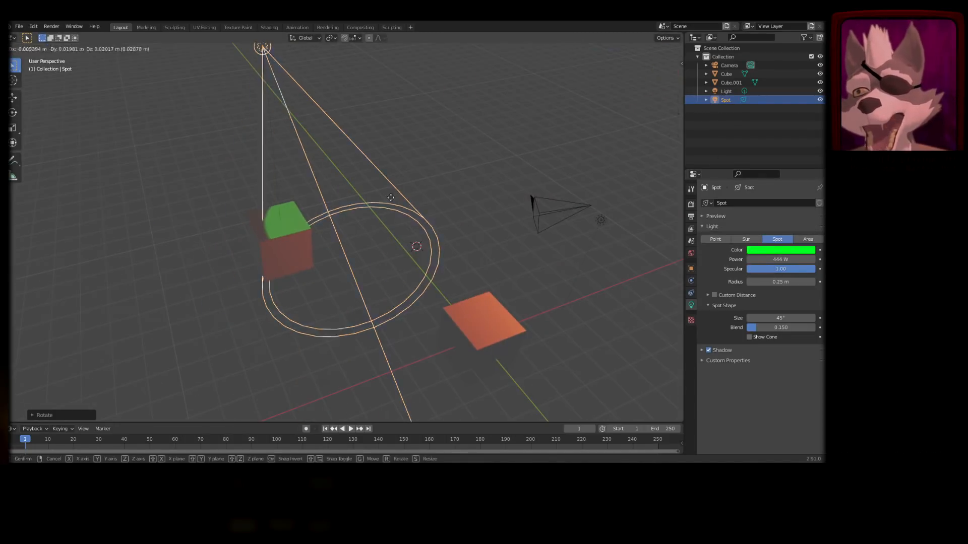
click(580, 290)
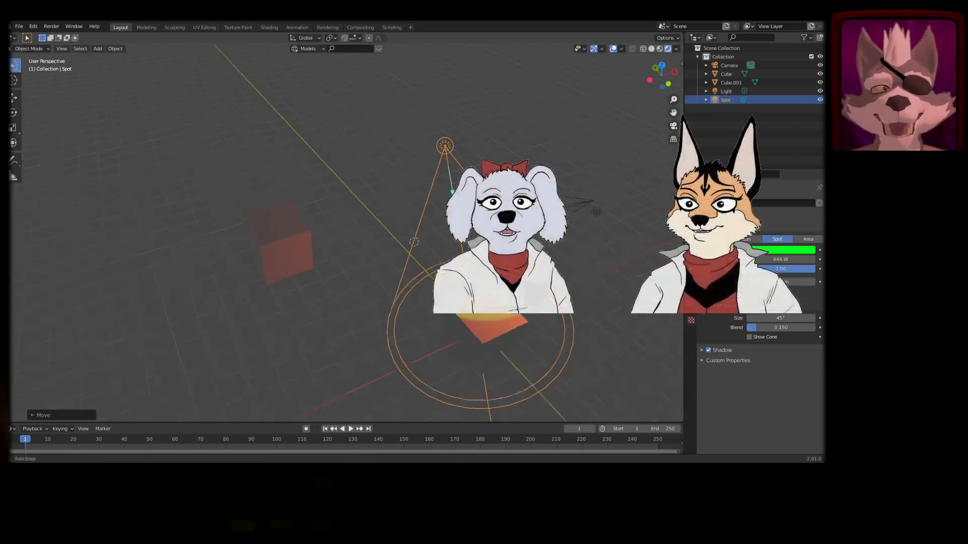
- Move the green spot light about 7.4 m back over the second cube
middle_drag(521, 285, 550, 264)
key(g)
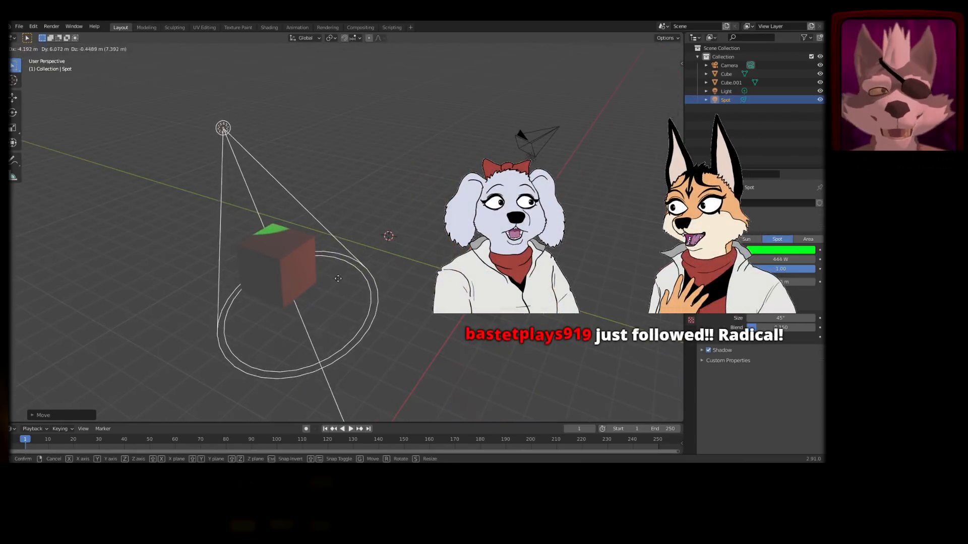
click(337, 282)
- Duplicate the green spot light as an independent copy and place it above the original cube
middle_drag(398, 232, 477, 214)
middle_drag(442, 243, 356, 268)
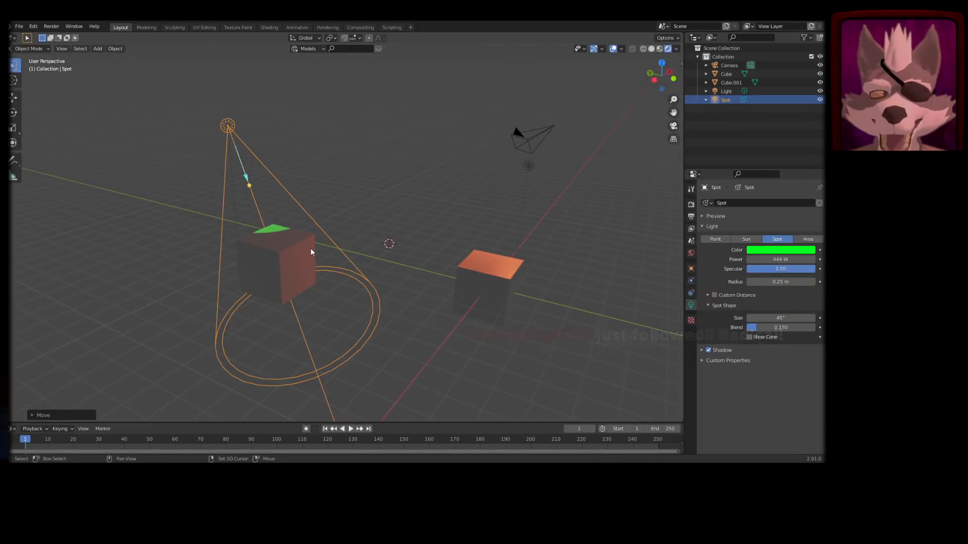
key(shift+d)
click(554, 249)
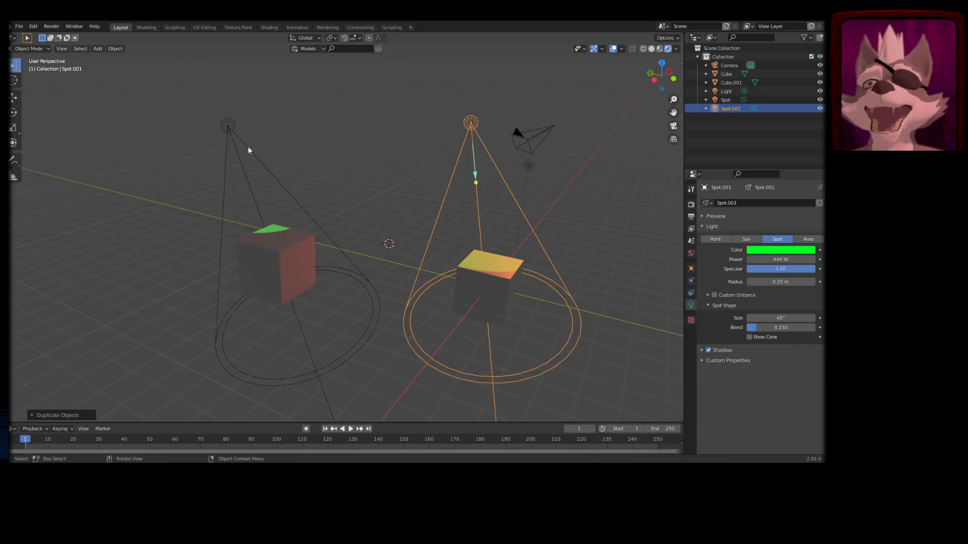
- Set the spot light over the second cube to saturated blue with hue 0.609 and nudge the green copy slightly
click(228, 126)
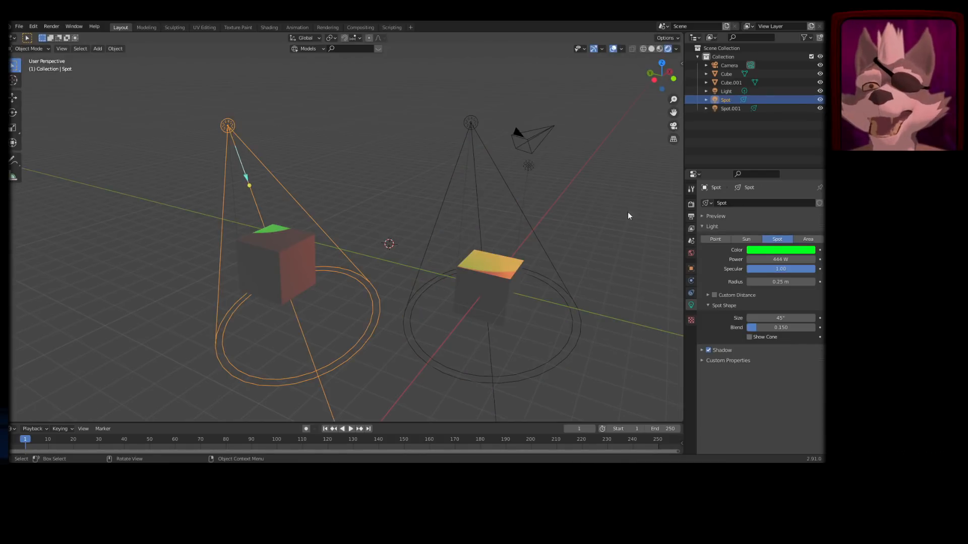
click(795, 250)
click(793, 167)
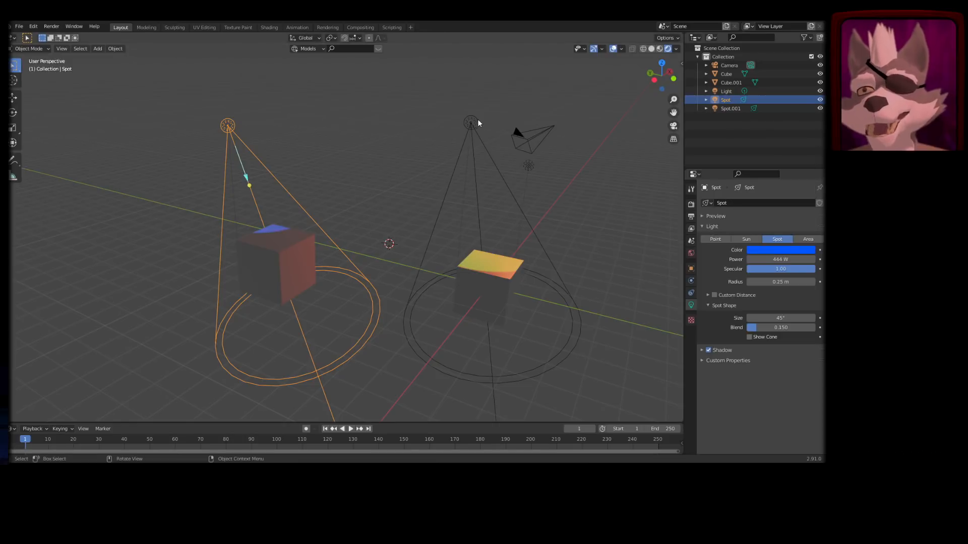
drag(478, 123, 465, 137)
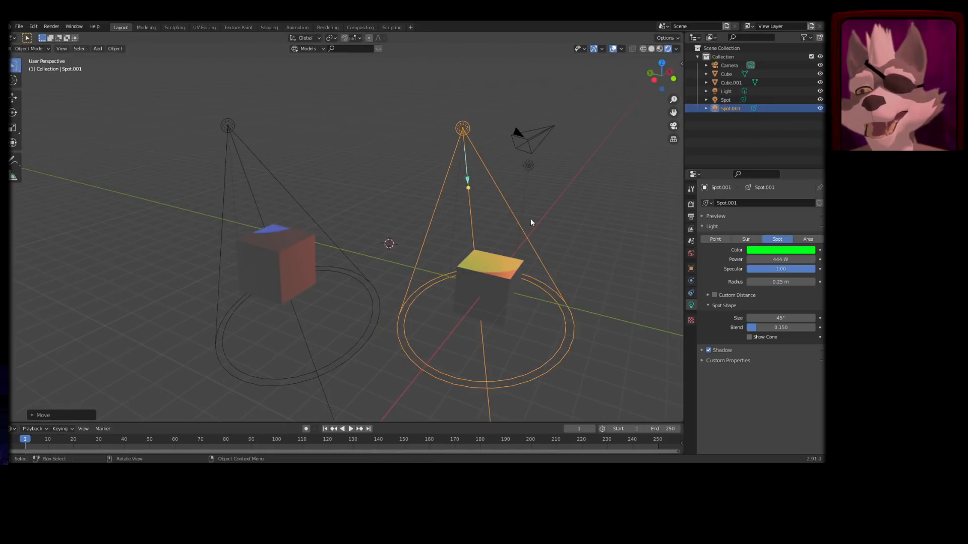
- Create two linked duplicates of the blue spot light and place them around the second cube
click(227, 127)
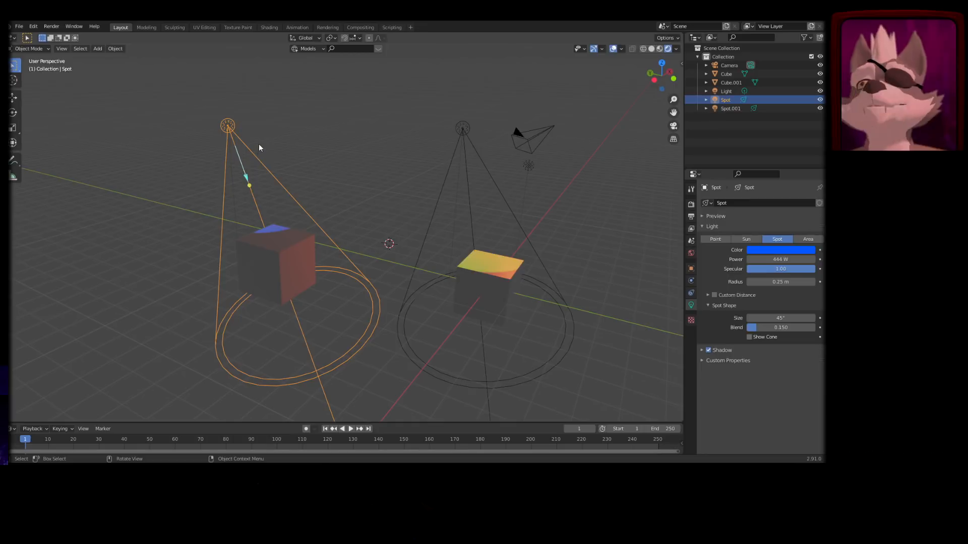
middle_drag(266, 151, 337, 158)
key(alt+d)
click(356, 145)
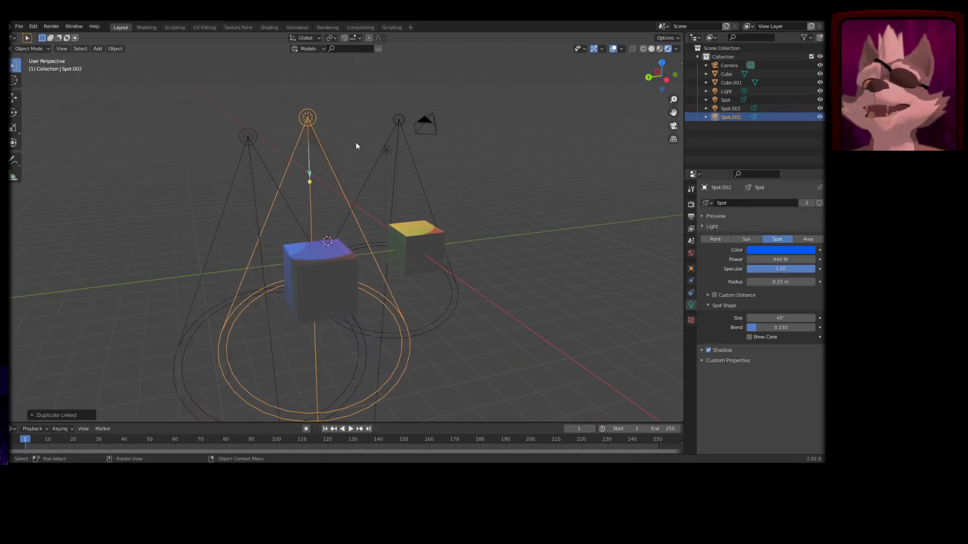
key(alt+d)
click(418, 179)
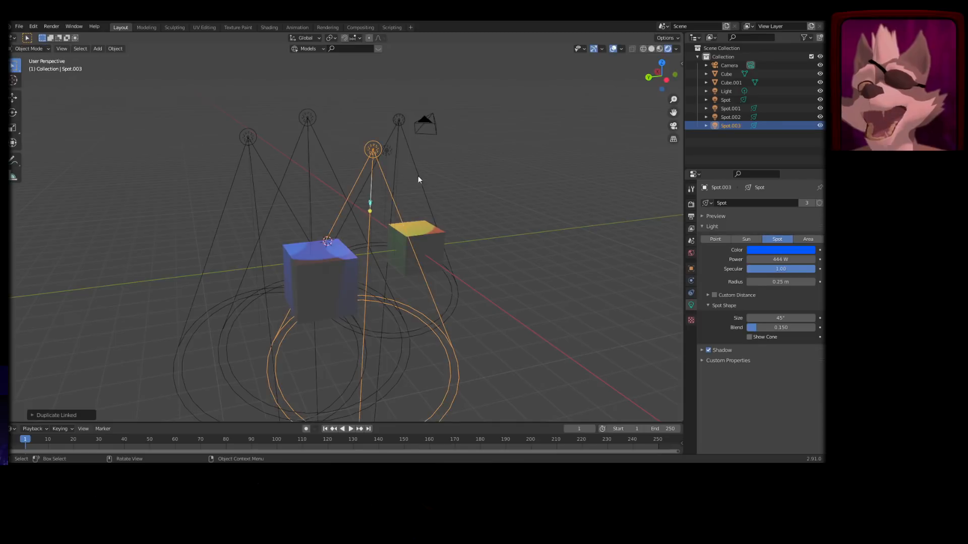
- Select among the linked blue spot lights and change their shared color to red through the first linked duplicate
click(307, 121)
click(249, 137)
click(308, 120)
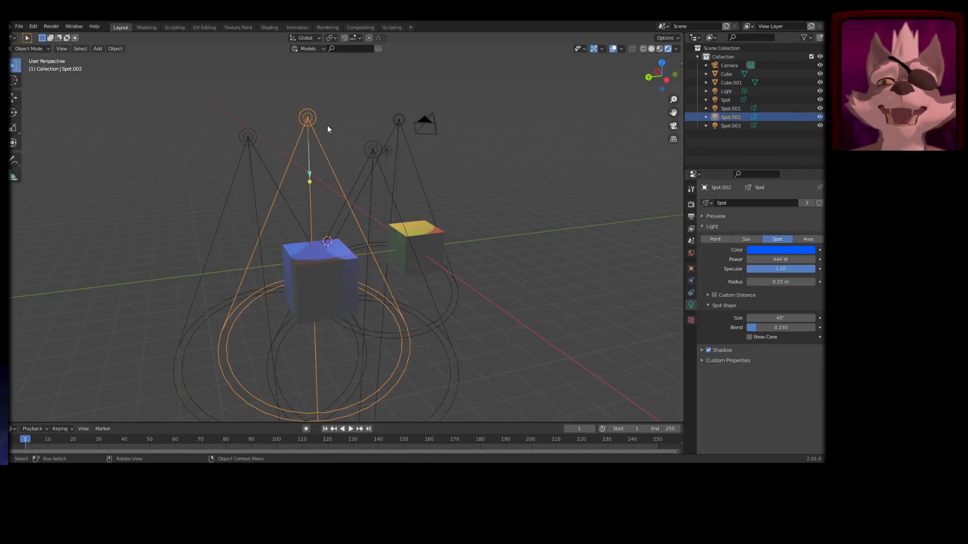
click(368, 150)
click(313, 123)
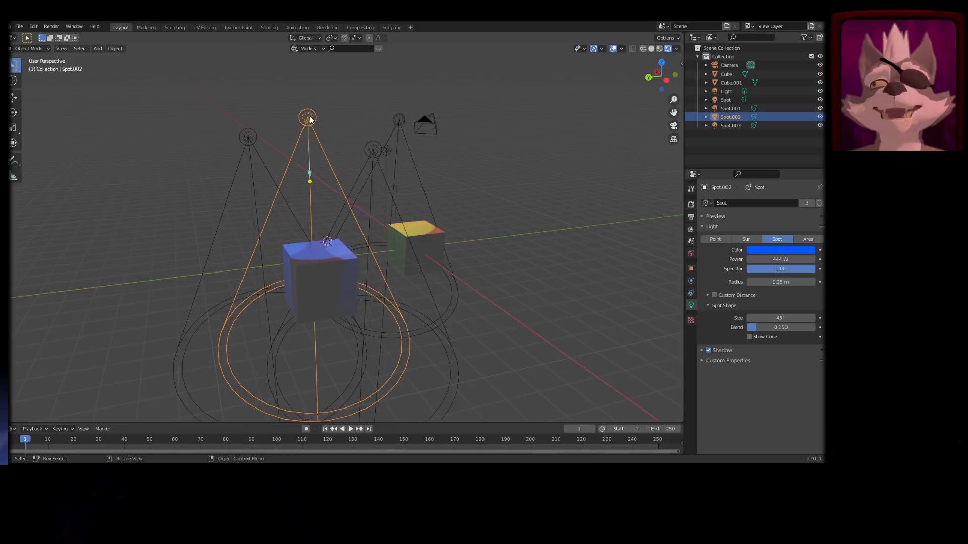
click(780, 250)
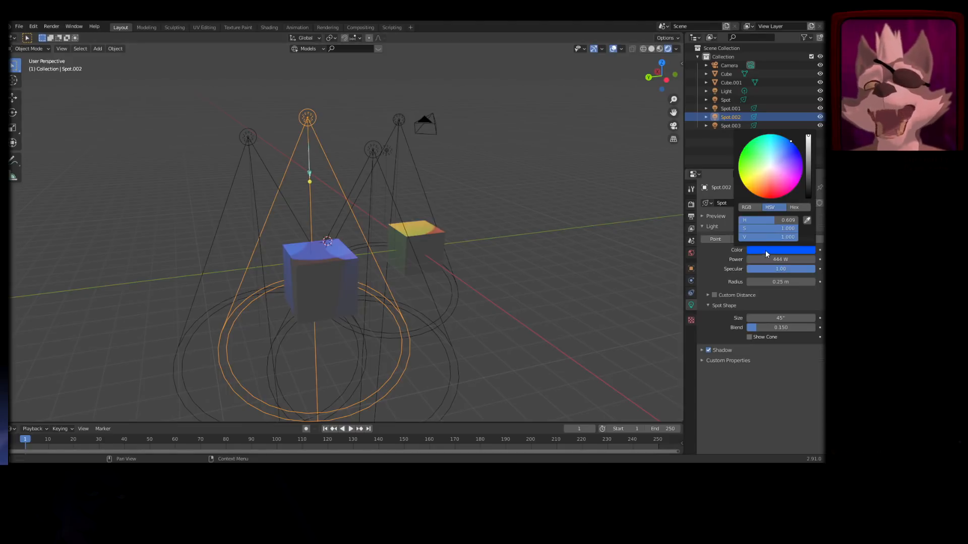
drag(771, 182, 764, 207)
- Lower the selected linked spot light to the front of the second cube and set the shared color to pale pink
key(g)
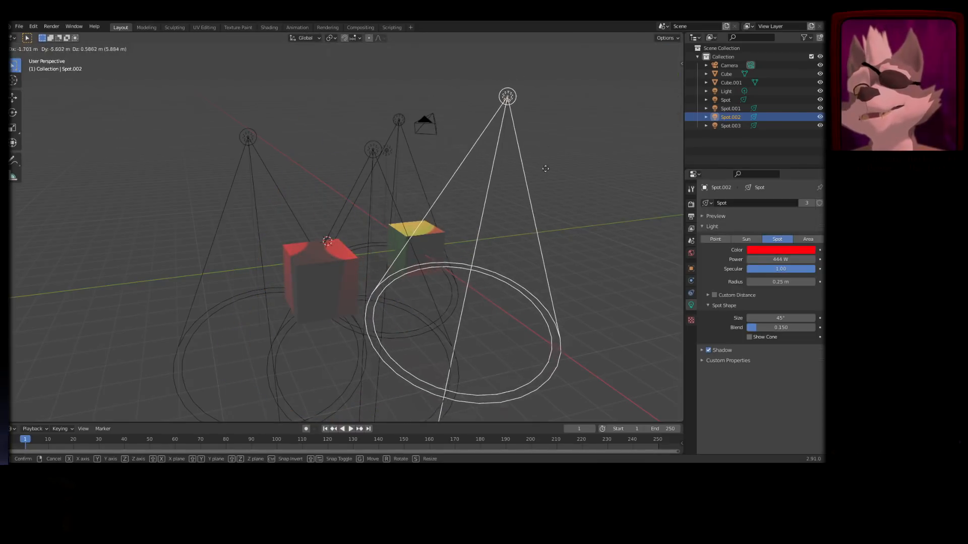
click(367, 338)
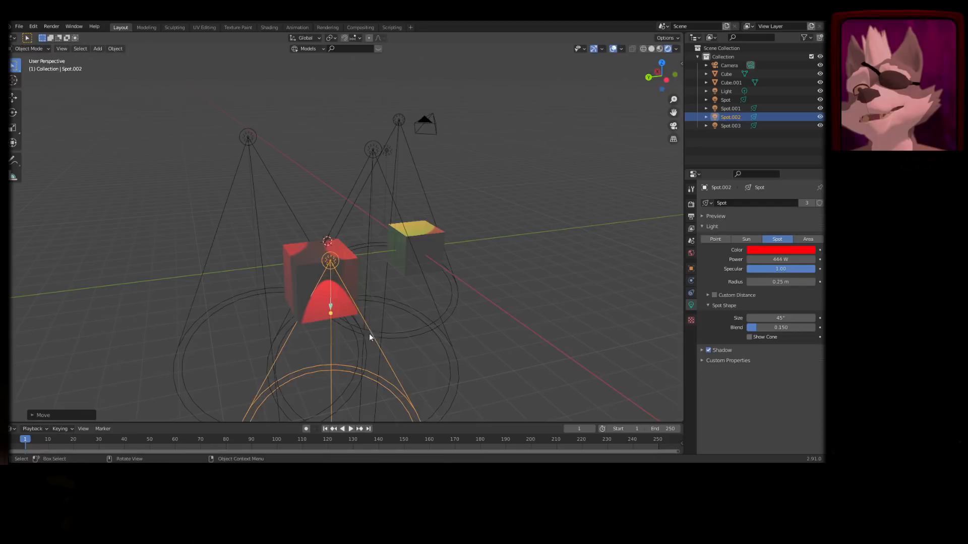
click(755, 256)
drag(763, 199, 776, 174)
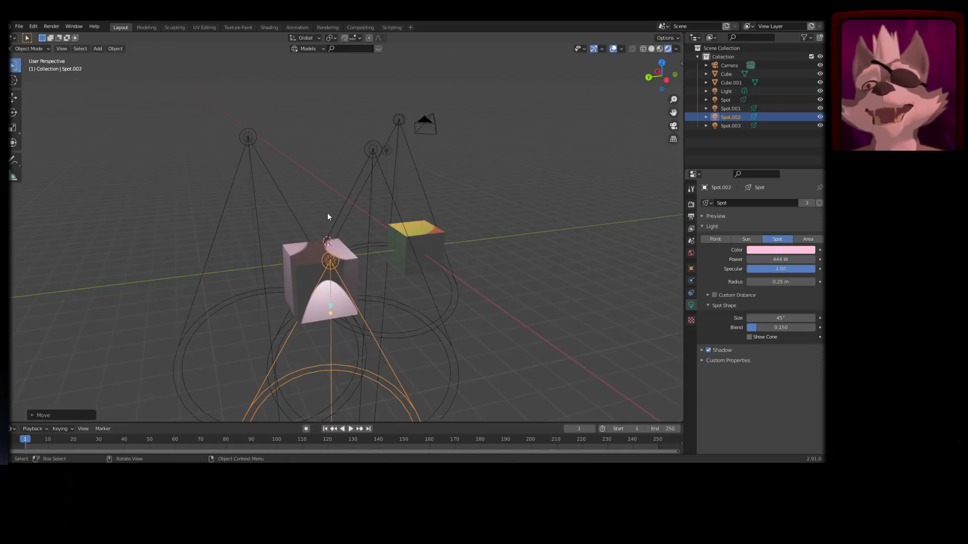
- Delete both linked duplicate spot lights and select the remaining pink one
key(x)
click(328, 213)
click(373, 150)
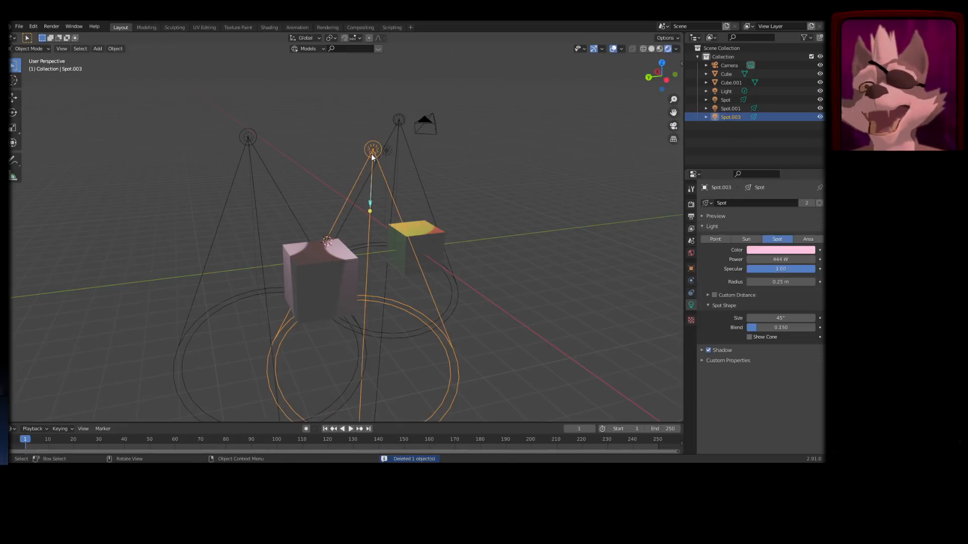
key(x)
click(373, 154)
click(248, 144)
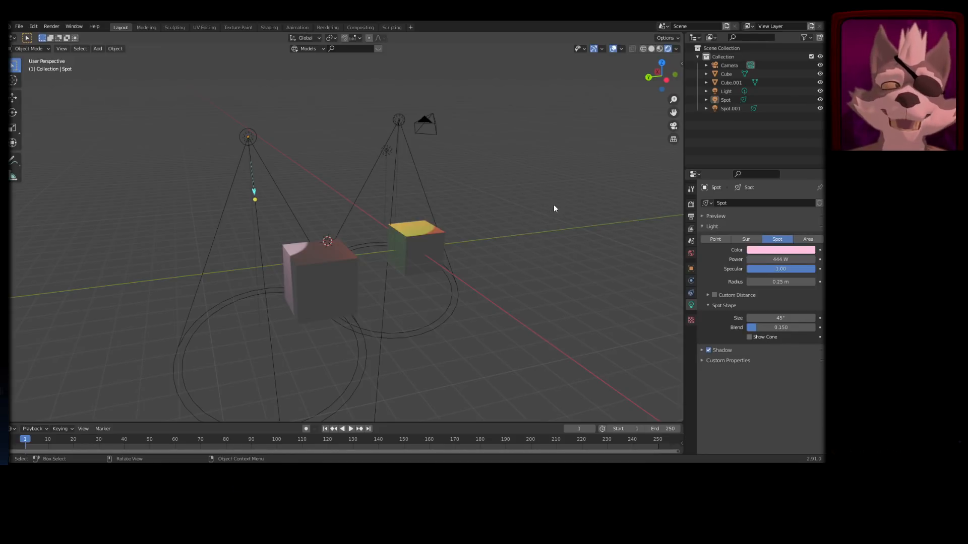
- Duplicate the second cube twice and place the copies next to it, one raised higher and farther away
middle_drag(540, 214, 527, 233)
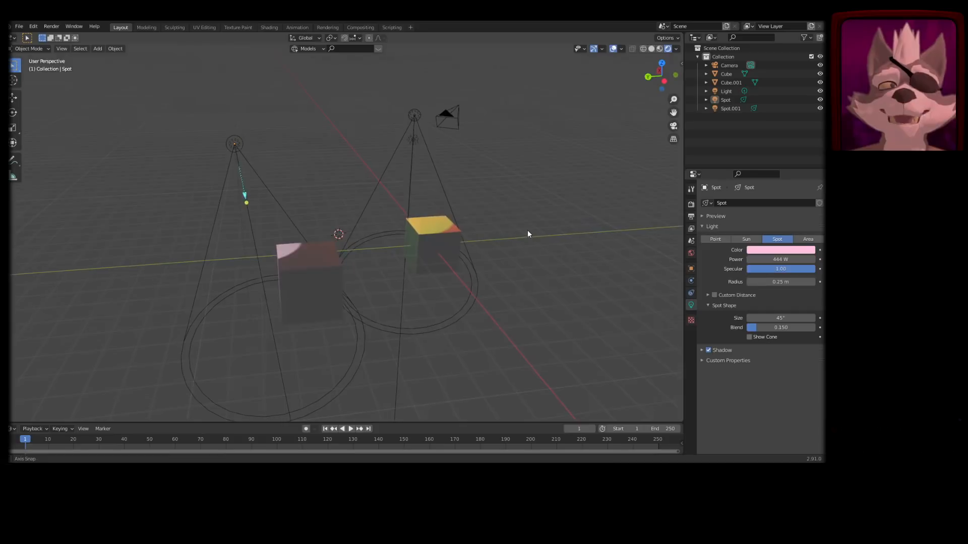
click(335, 270)
middle_drag(370, 262, 445, 257)
key(shift+d)
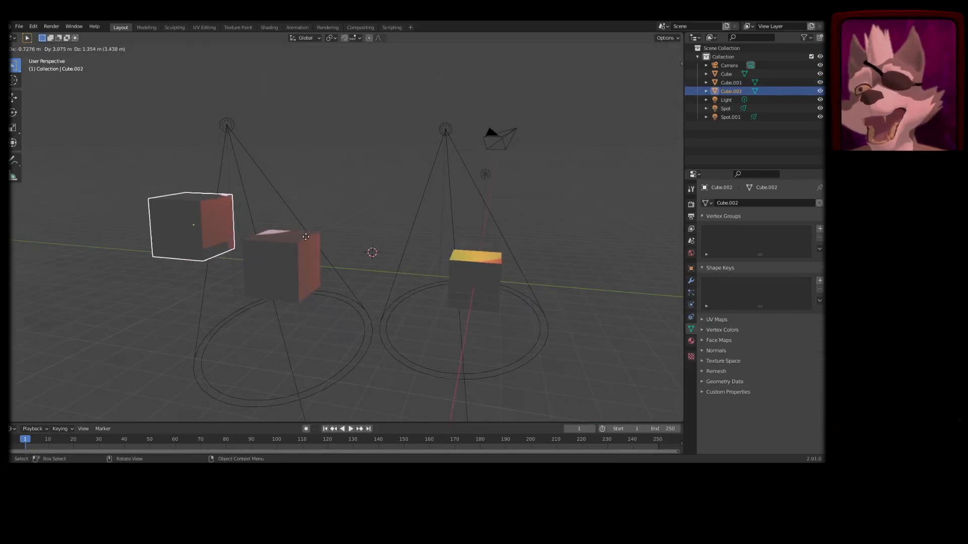
click(309, 237)
middle_drag(308, 237, 302, 273)
click(331, 262)
key(shift+d)
click(144, 245)
- Select the second cube together with its two copies and join them into one object
shift+click(302, 272)
shift+click(192, 238)
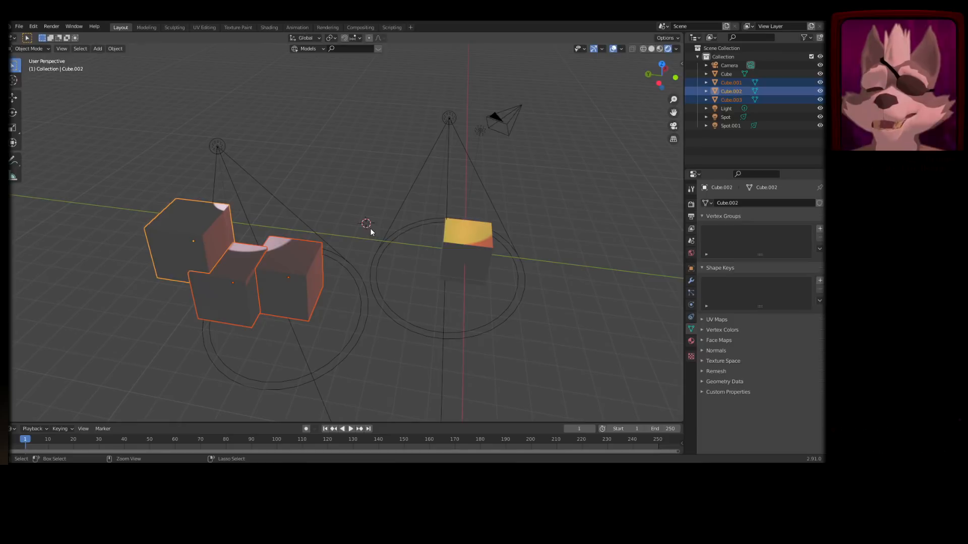
key(ctrl+j)
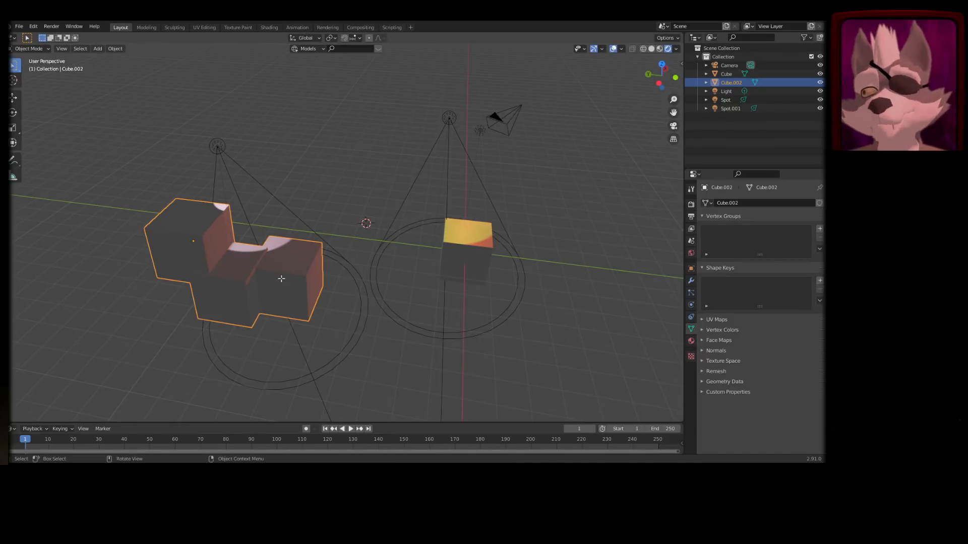
- Select only one cube's linked geometry inside the joined mesh in Edit Mode and try moving it separately
key(Tab)
key(alt+a)
key(l)
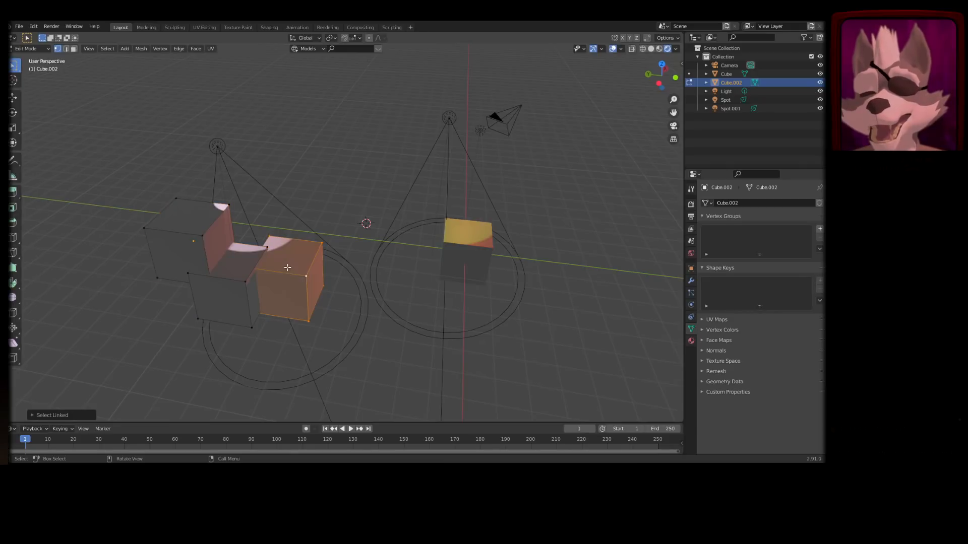
key(g)
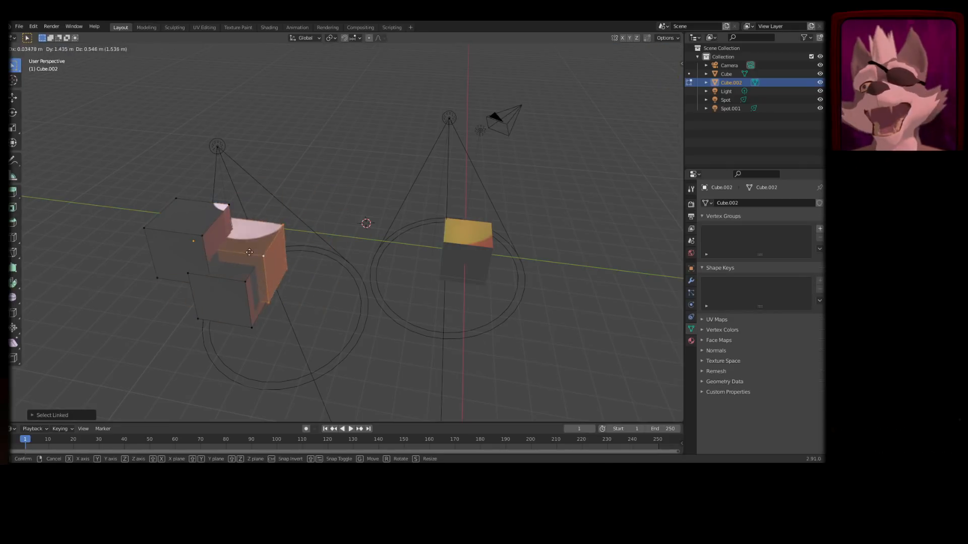
click(310, 225)
key(Tab)
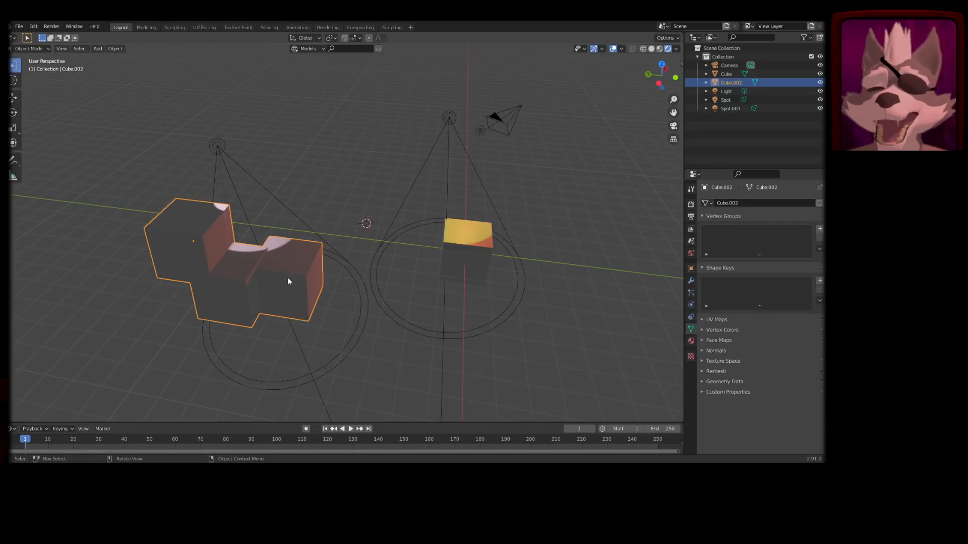
- Select the green spot light above the original cube and try moving it freely without an axis constraint
middle_drag(343, 264, 297, 271)
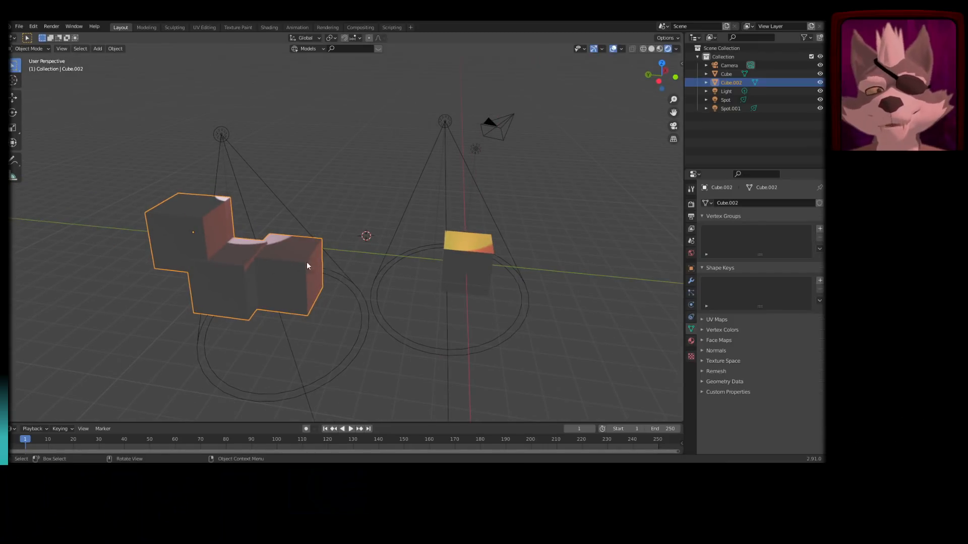
middle_drag(373, 255, 344, 254)
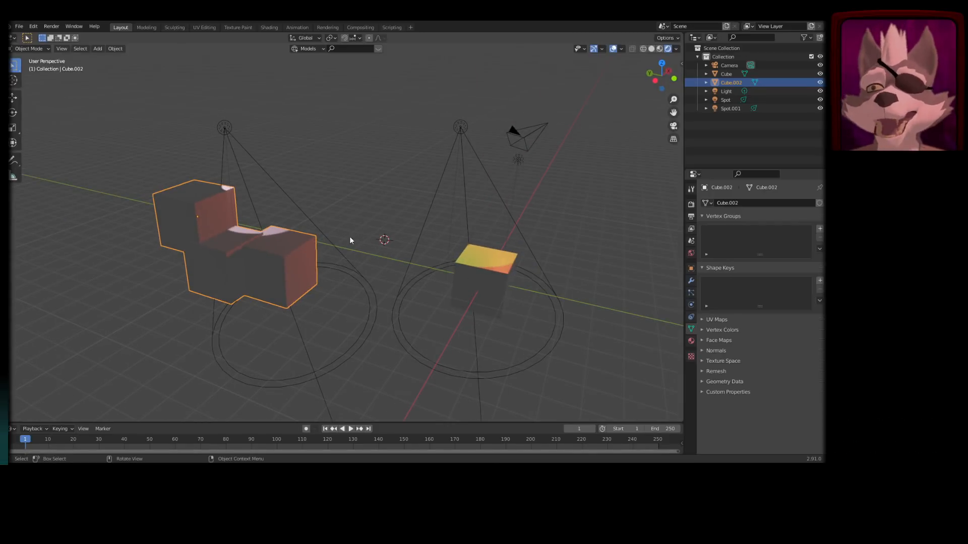
click(478, 275)
middle_drag(540, 270, 494, 253)
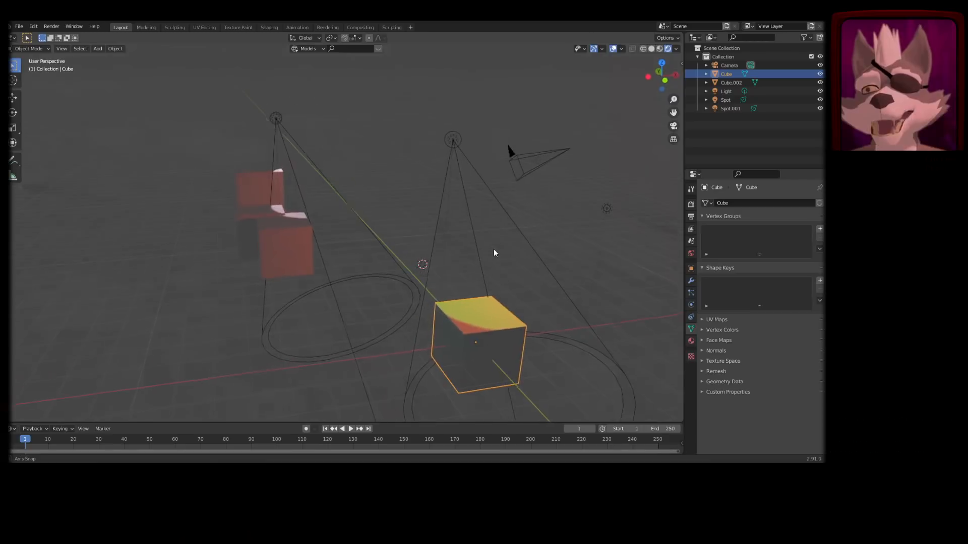
click(453, 139)
middle_drag(476, 200, 509, 212)
key(g)
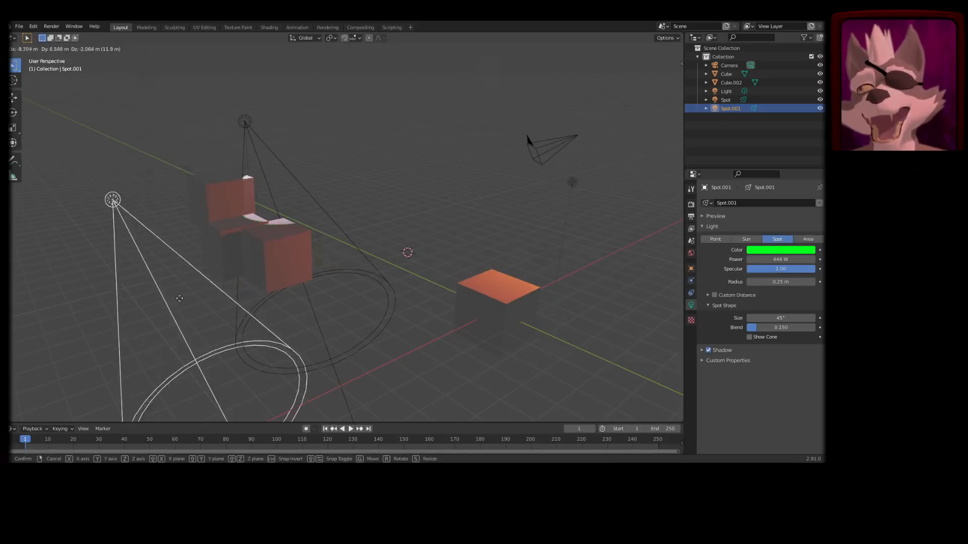
click(432, 263)
- Try moving the green spot light constrained to the global X, Y and Z axes in turn
middle_drag(432, 262, 455, 203)
middle_drag(463, 157, 183, 213)
middle_drag(461, 200, 485, 272)
key(g)
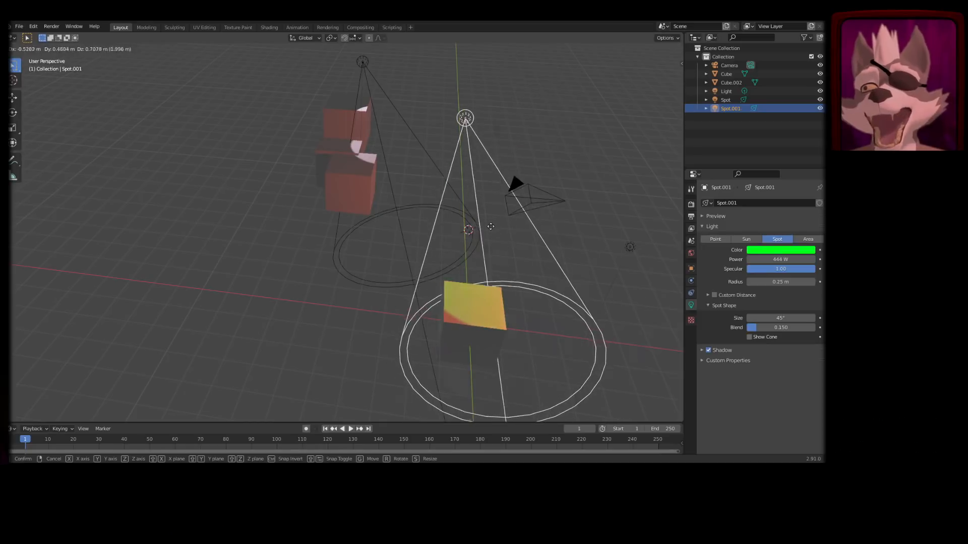
key(x)
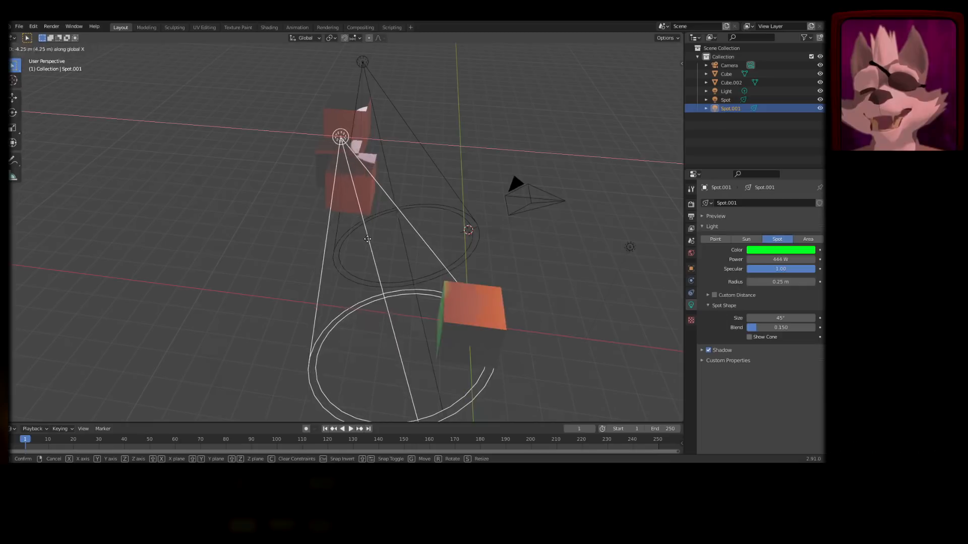
key(y)
key(z)
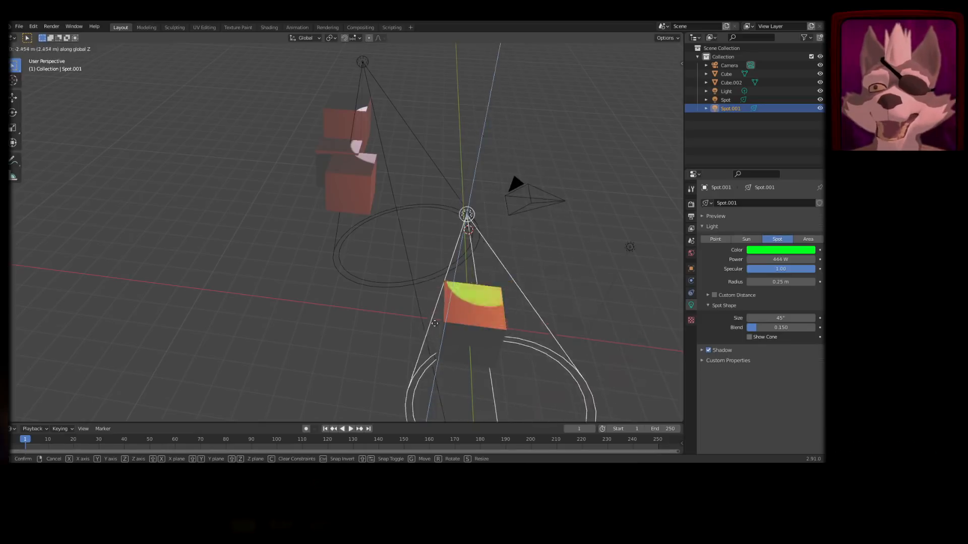
right_click(522, 150)
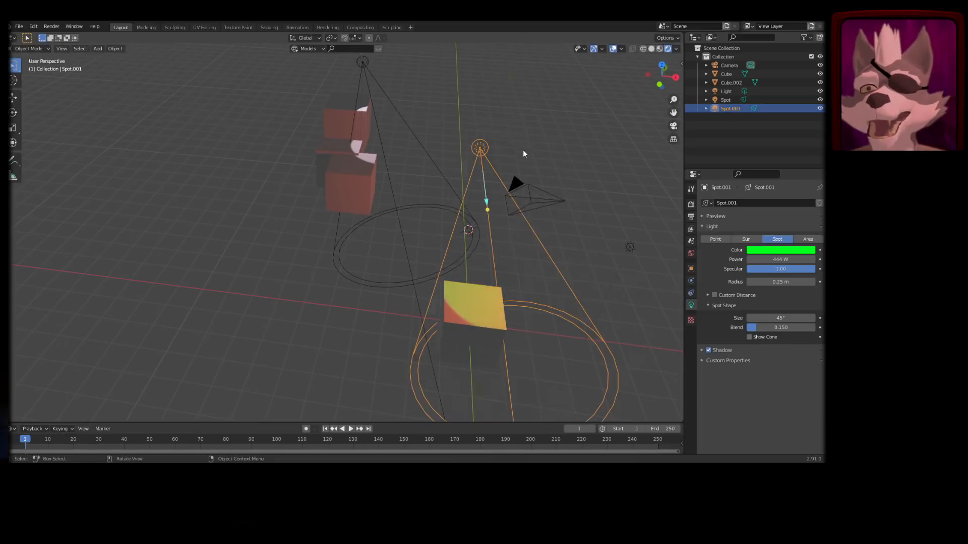
middle_drag(476, 258, 410, 219)
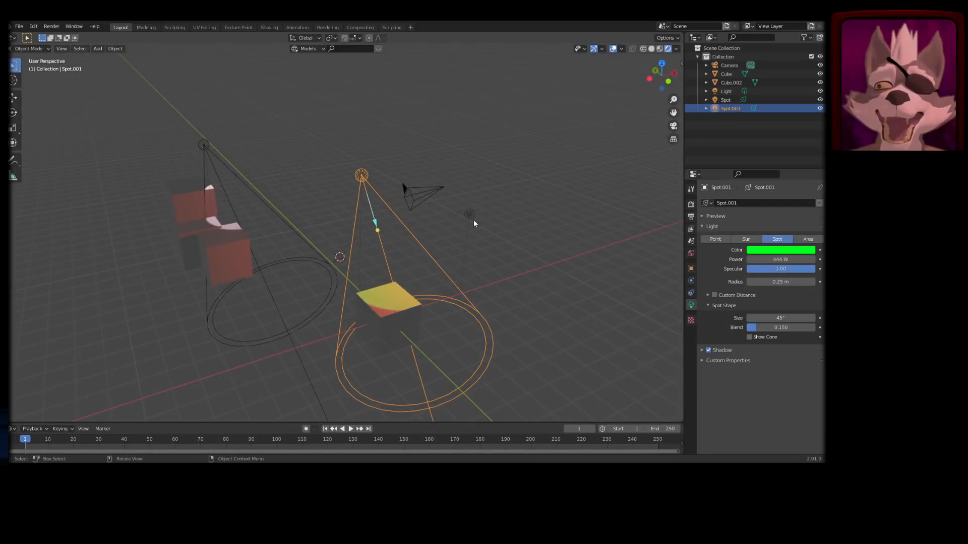
- Move the green spot light freely away from the original cube, past the joined cubes, so it no longer lights the original cube
mouse_move(502, 253)
middle_down()
mouse_move(466, 248)
mouse_move(497, 246)
middle_up()
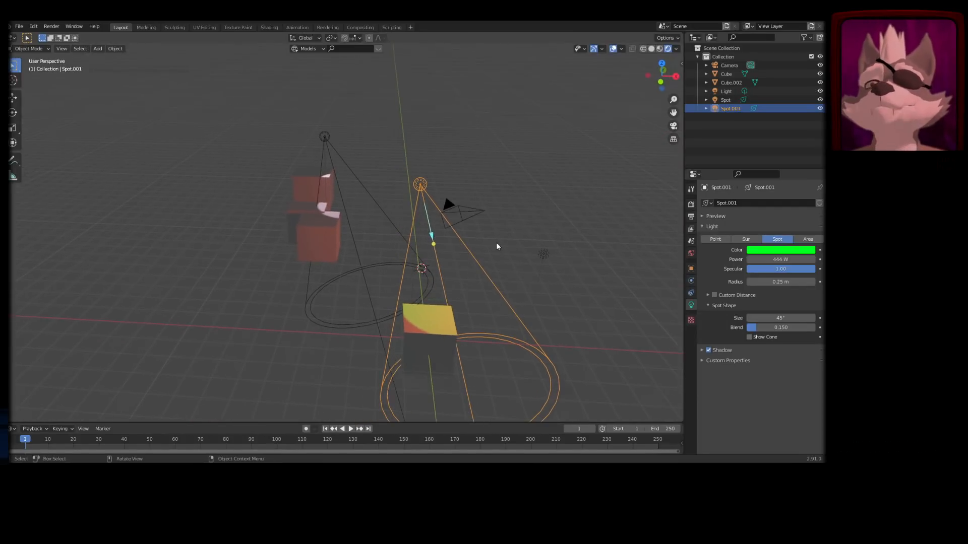
key(g)
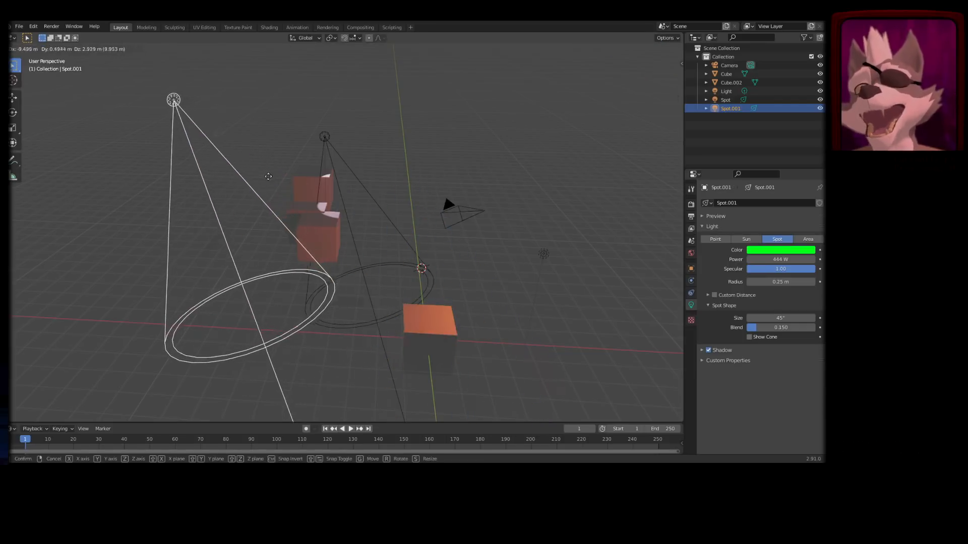
click(413, 324)
key(g)
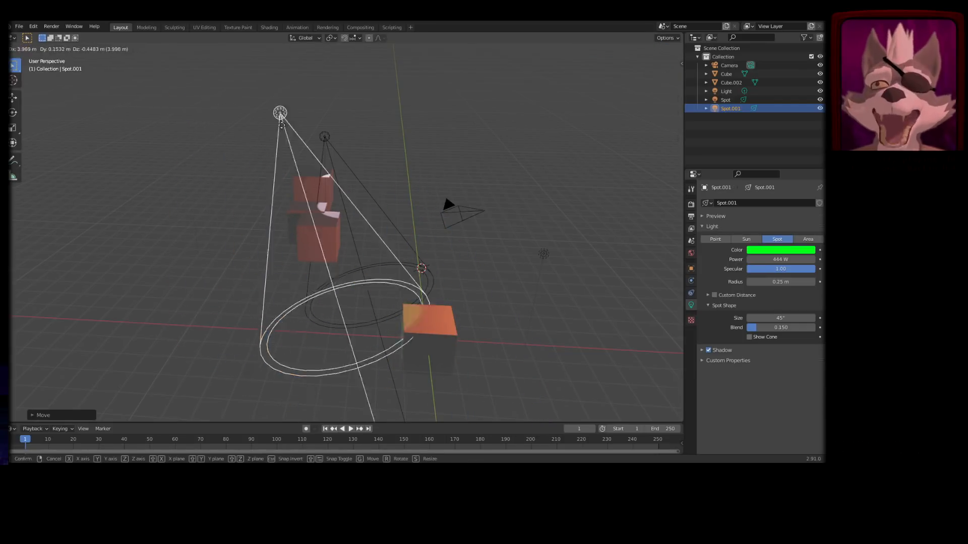
key(Escape)
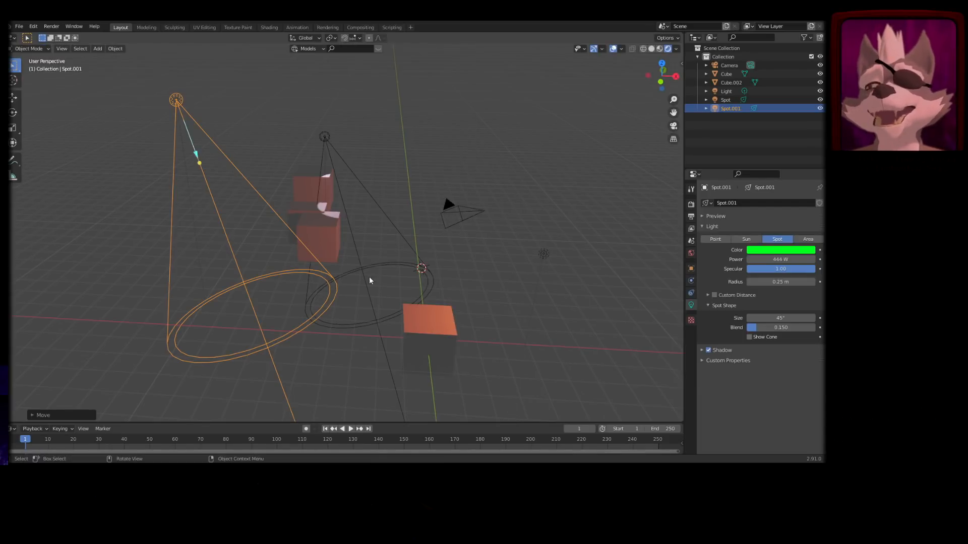
- Select the original cube and try rotating it around the global X, Y and Z axes in turn
middle_drag(423, 310, 389, 273)
click(392, 273)
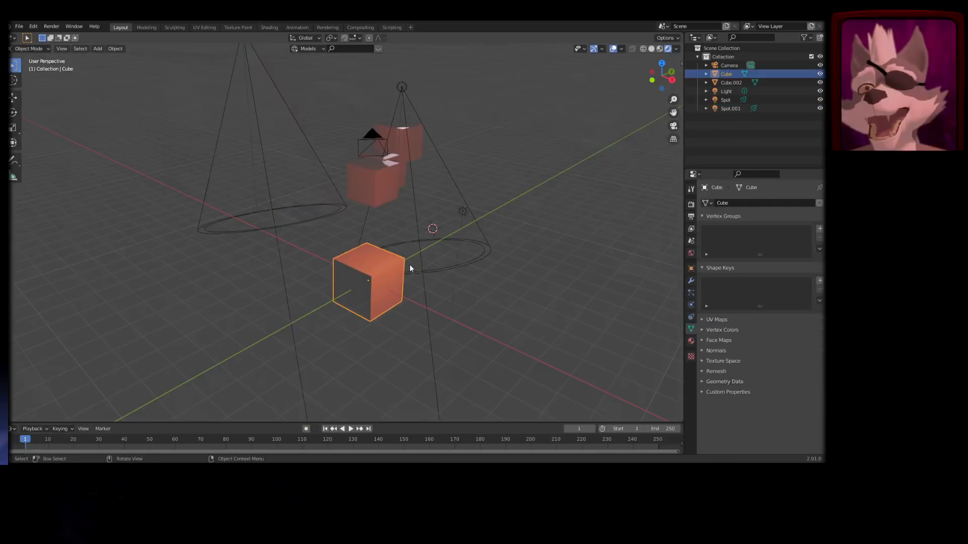
key(g)
key(r)
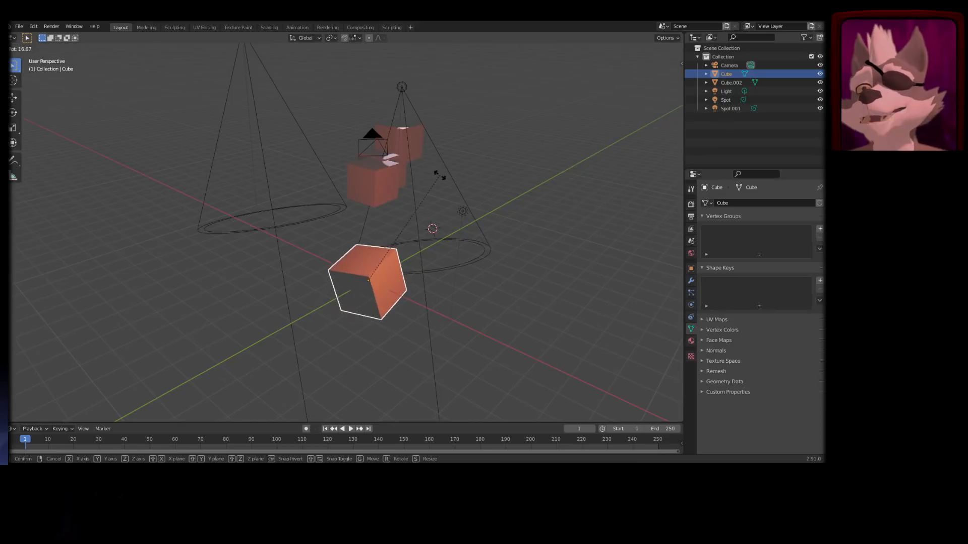
key(x)
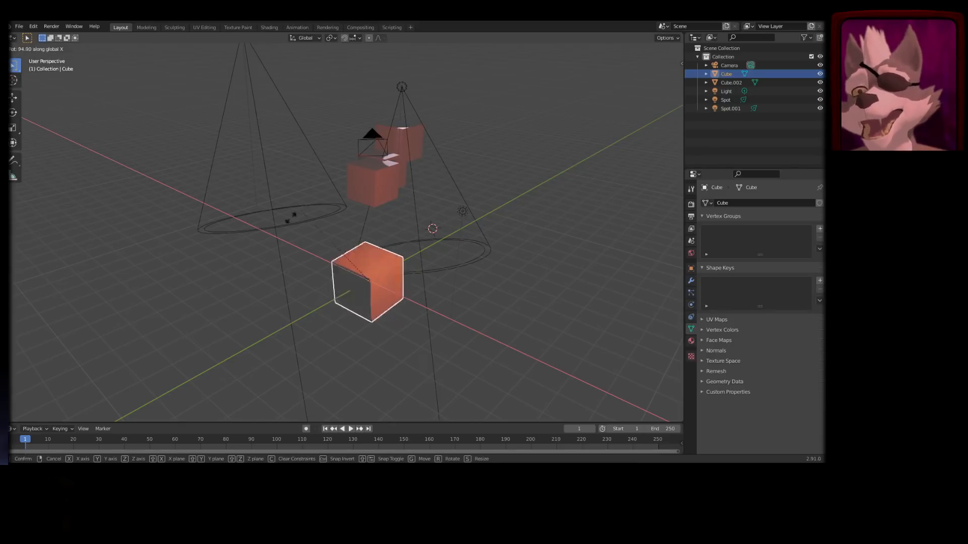
key(y)
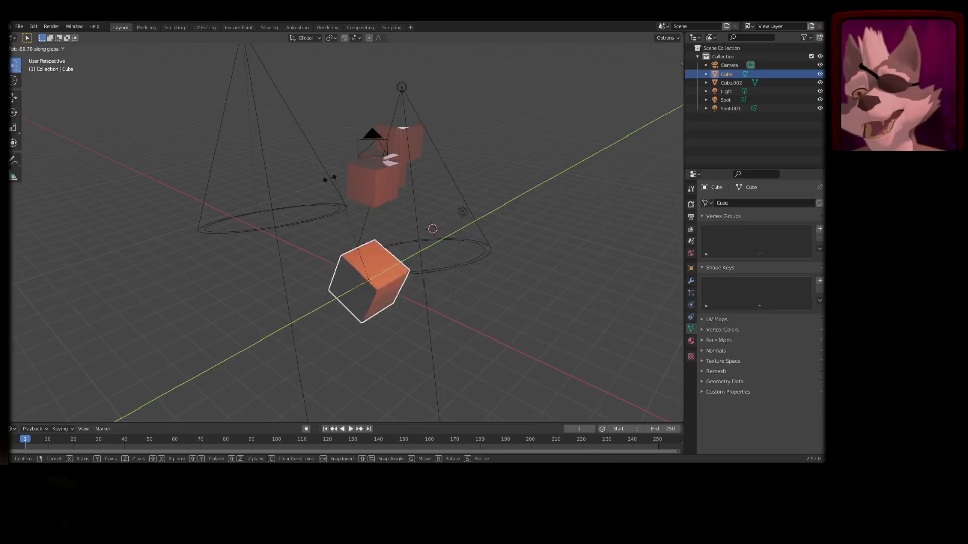
key(z)
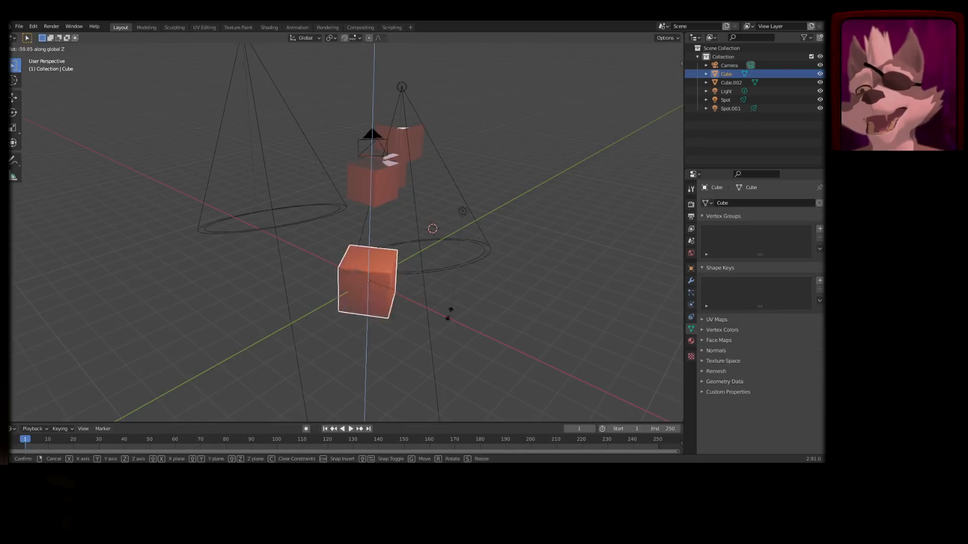
click(464, 206)
- Try moving the original cube freely and constrained to the global X, Z and Y axes
key(g)
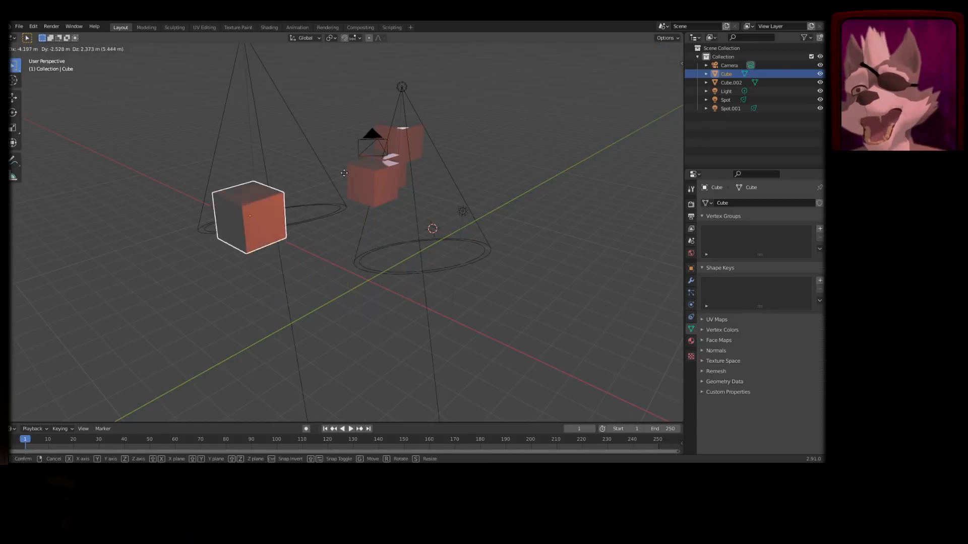
key(x)
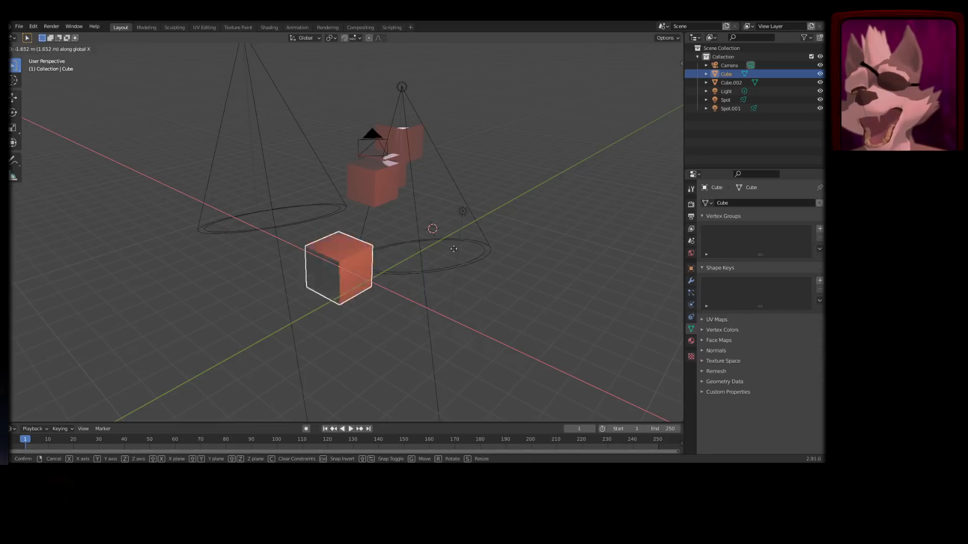
key(z)
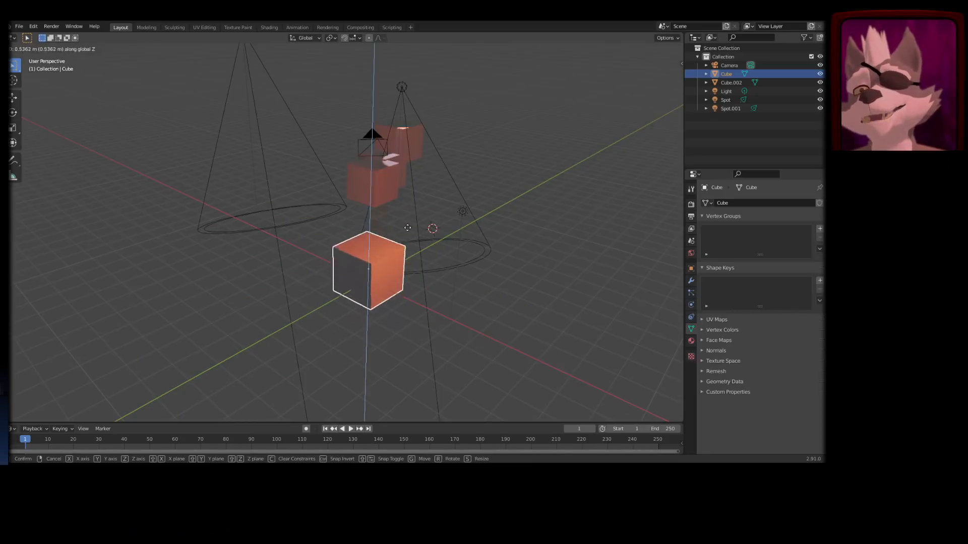
right_click(407, 227)
key(g)
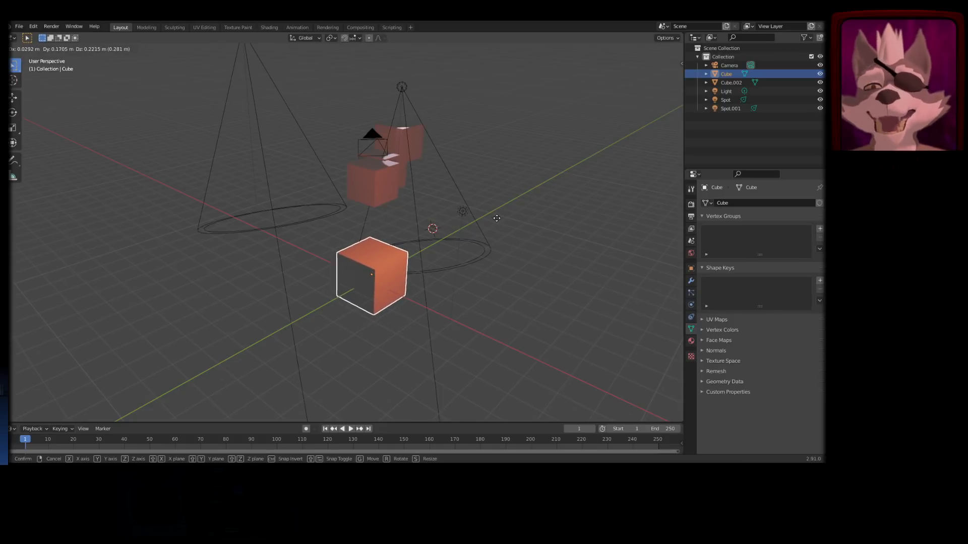
right_click(499, 217)
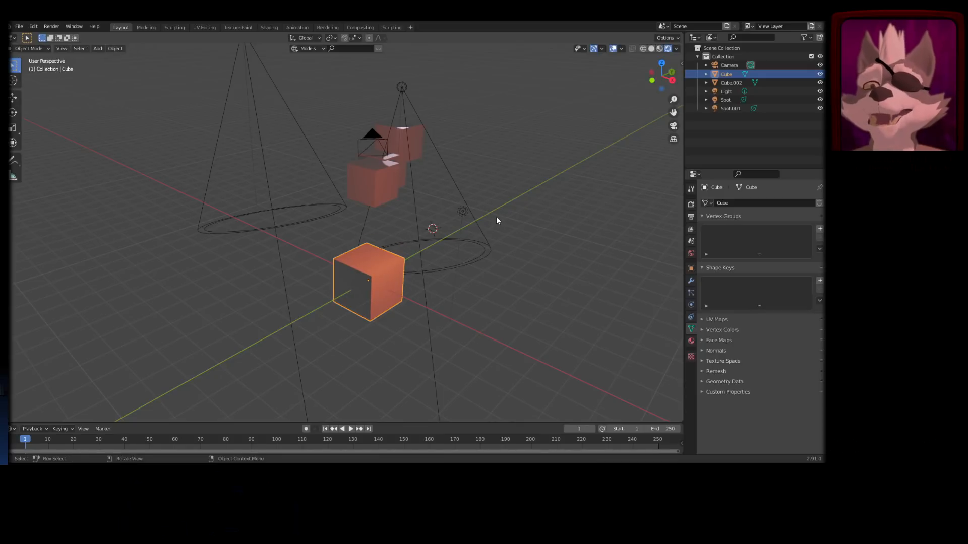
key(g)
key(x)
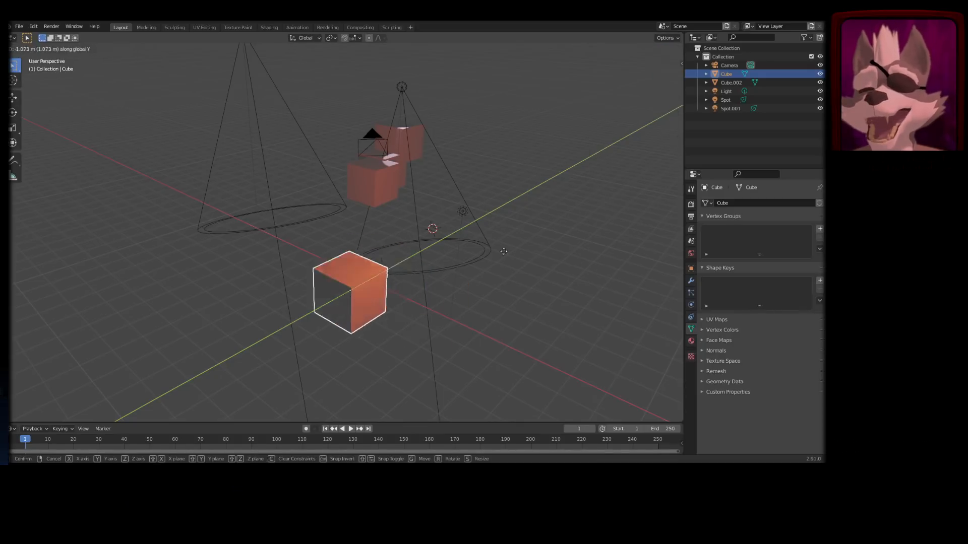
right_click(480, 227)
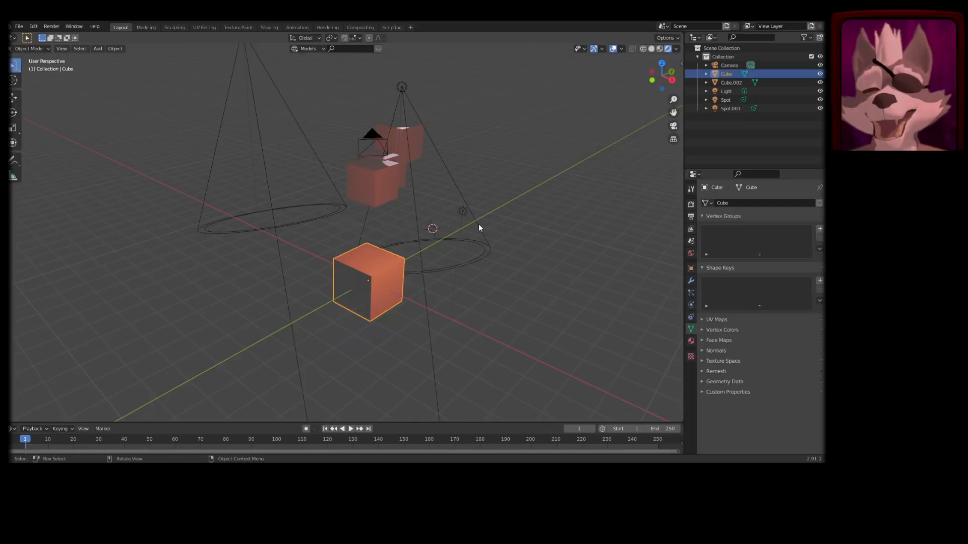
- Try moving the original cube within a plane, locking the global Z, X and Y axes in turn
key(g)
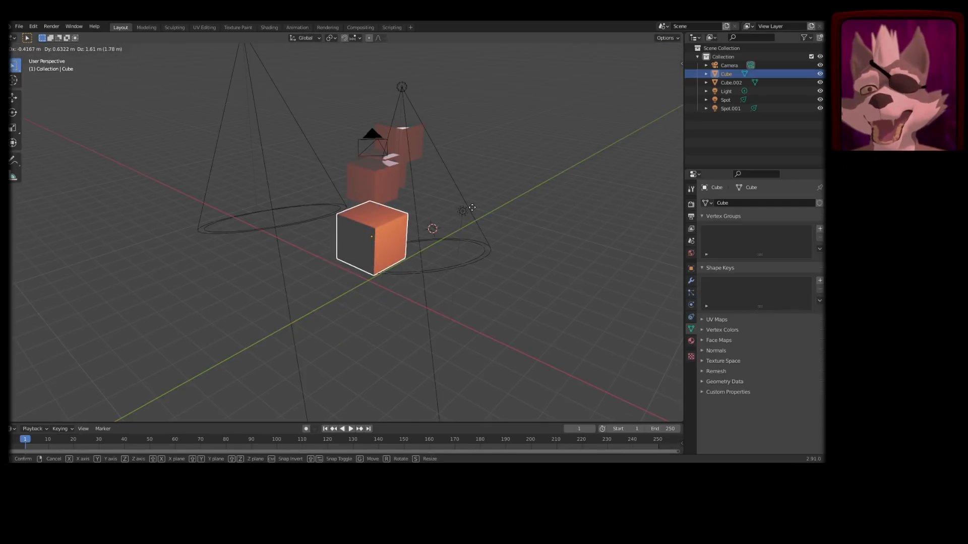
key(shift+z)
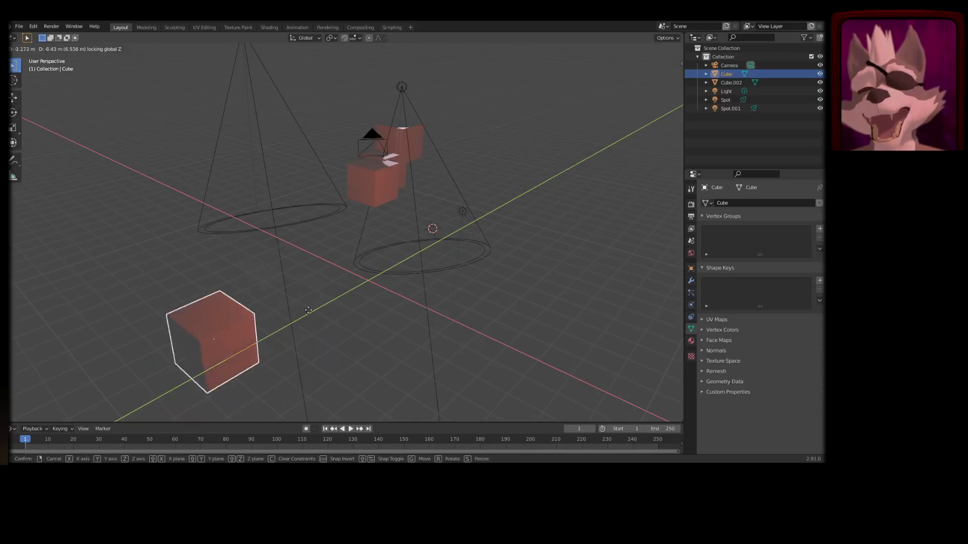
click(451, 230)
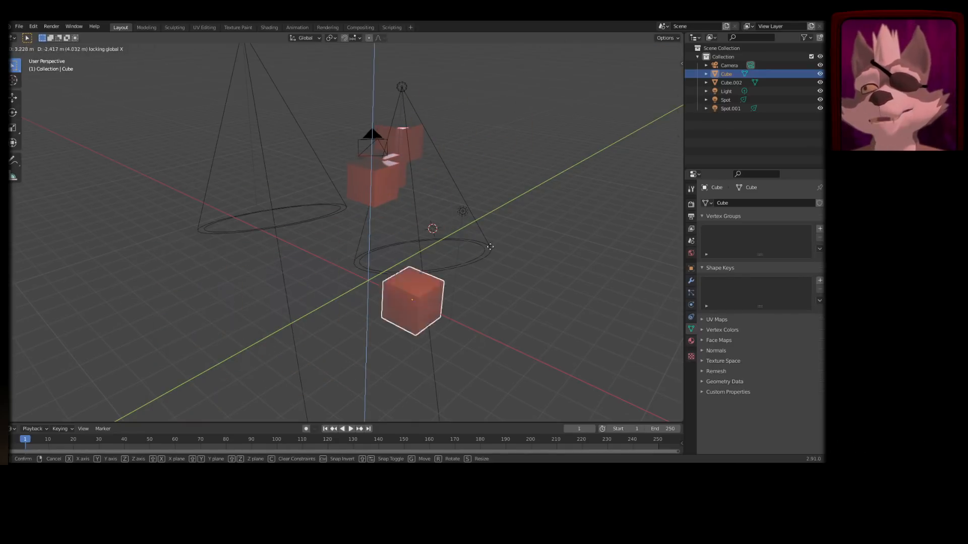
key(y)
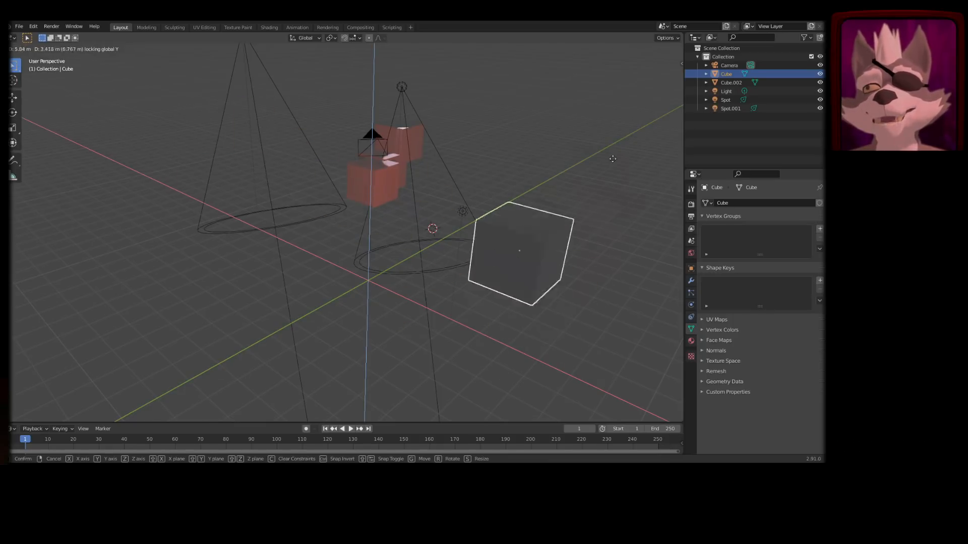
right_click(482, 193)
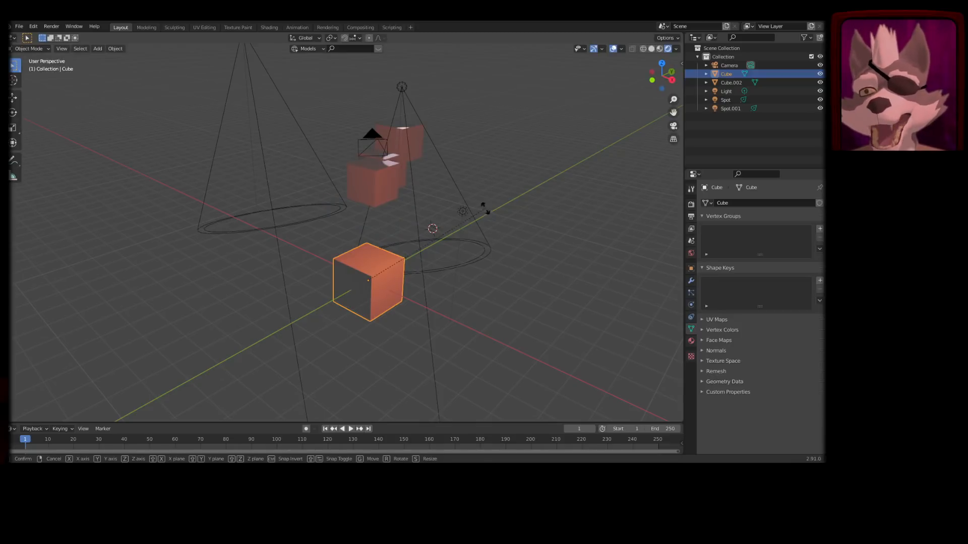
- Try rotating the original cube around the global X and Z axes and with its local Z axis locked
key(x)
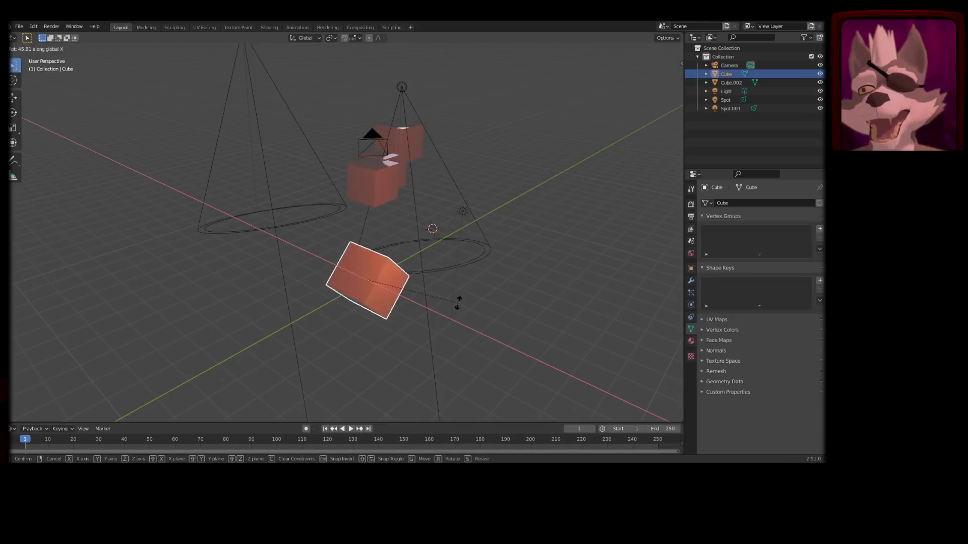
key(y)
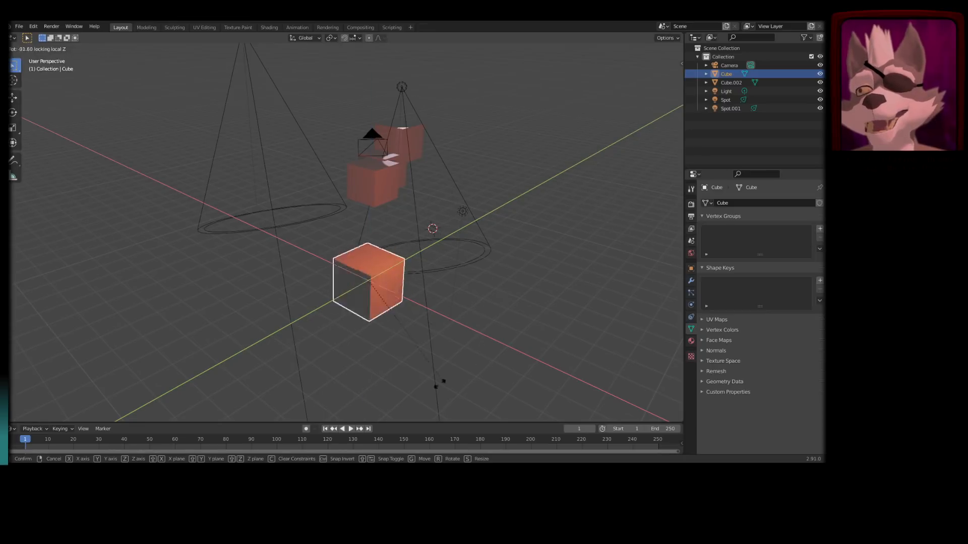
key(z)
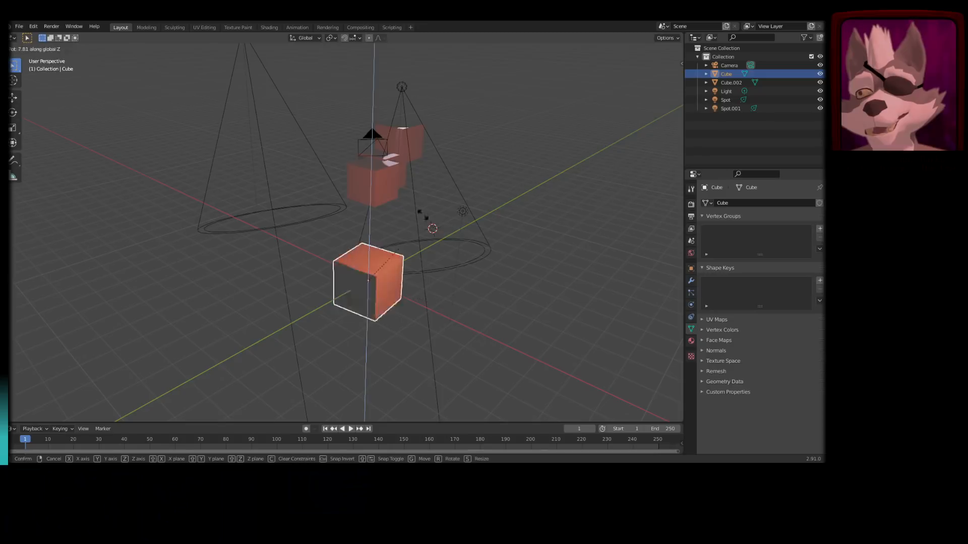
key(z)
key(Escape)
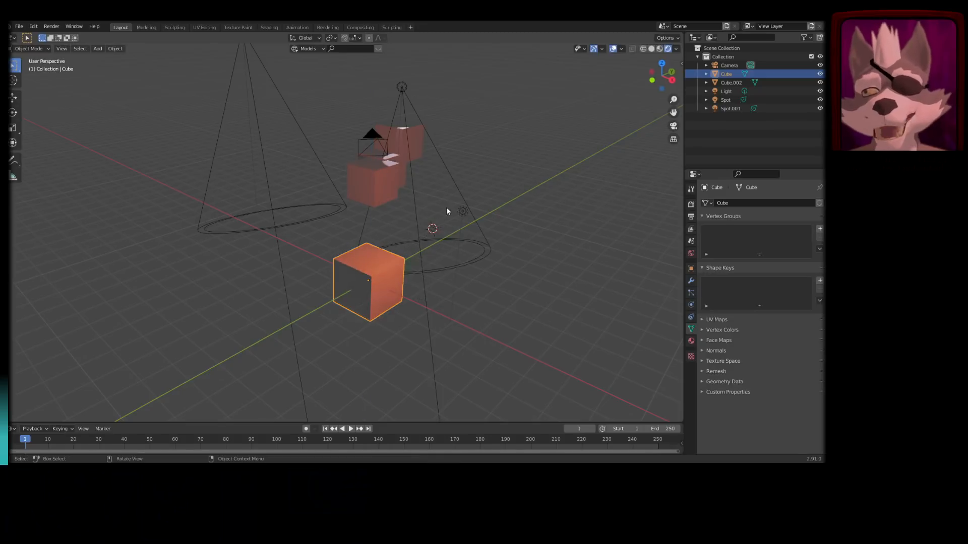
- Try scaling the original cube uniformly and along single axes, settling on a stretch of about 5 times along global Y
key(s)
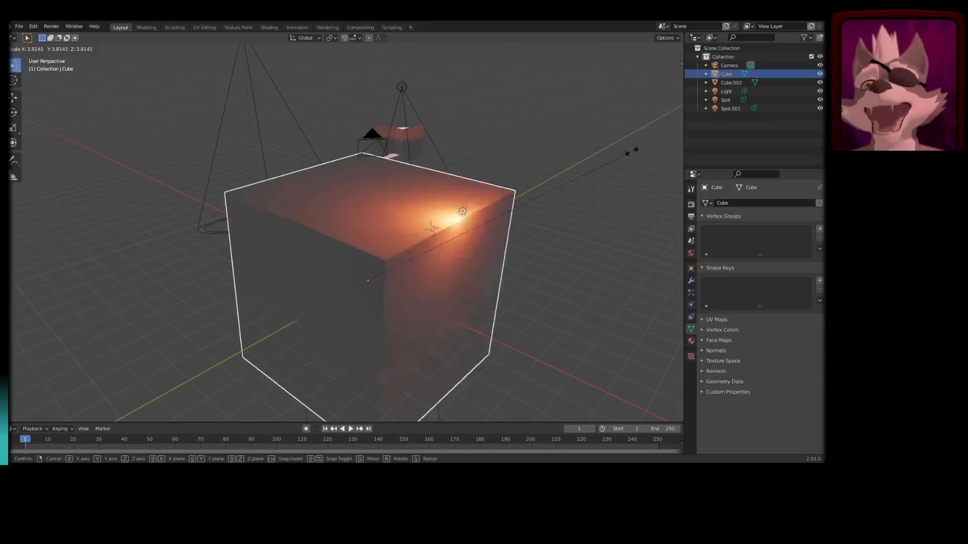
click(446, 257)
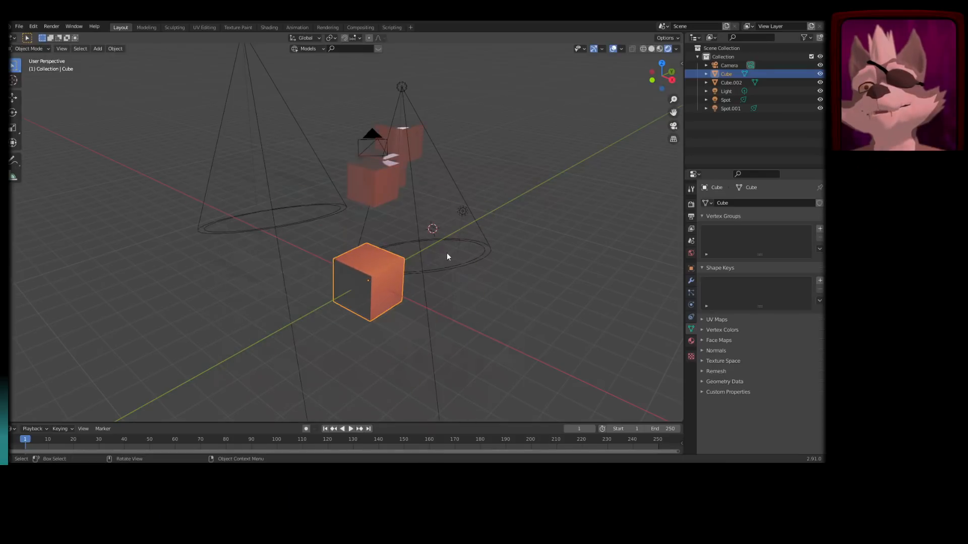
key(s)
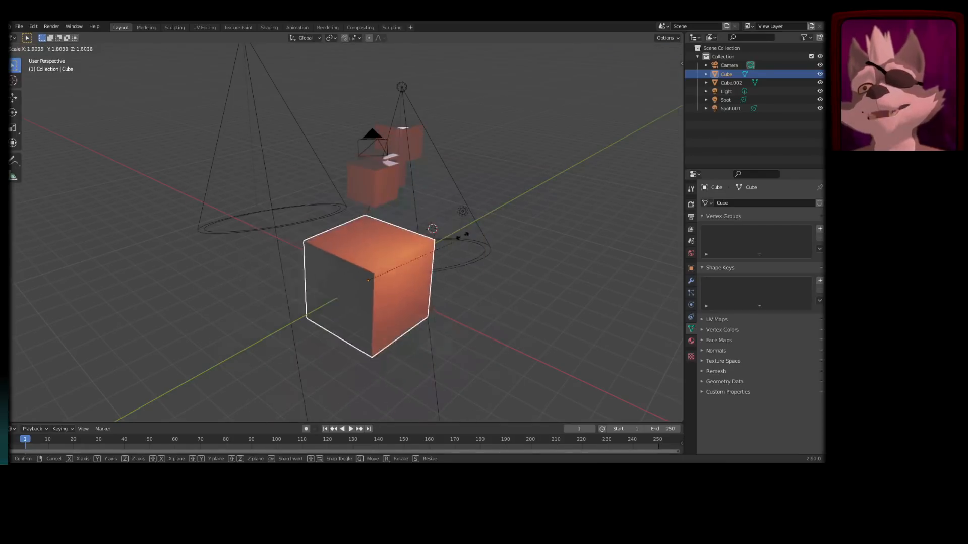
key(z)
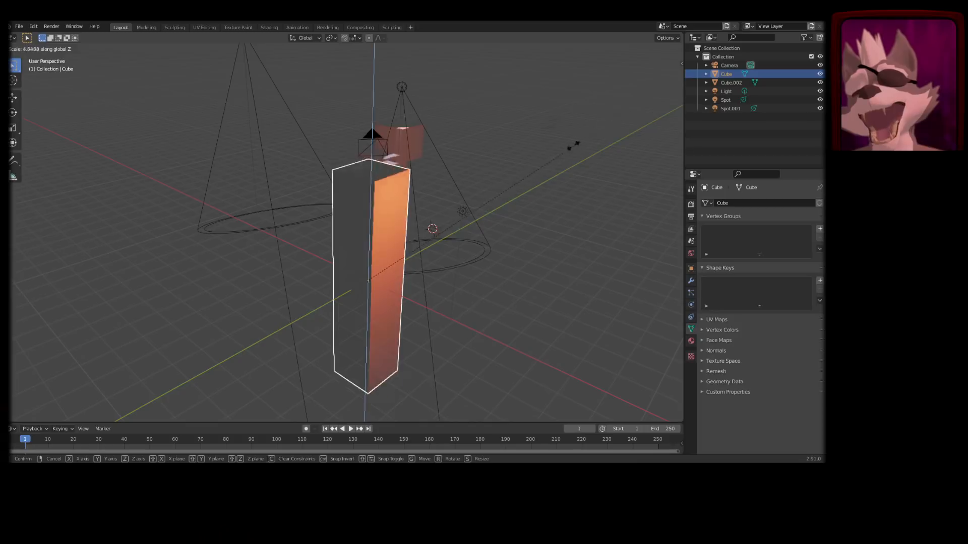
key(x)
key(y)
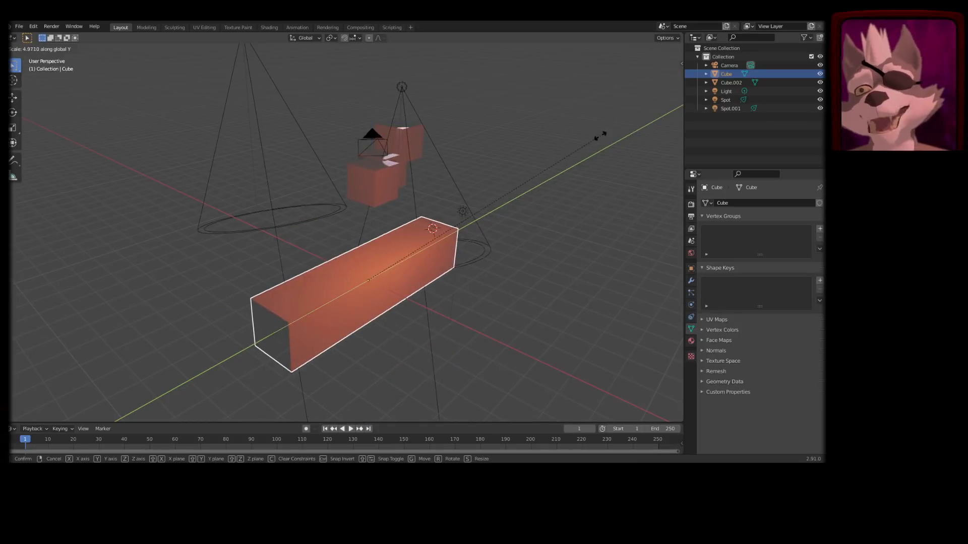
click(583, 201)
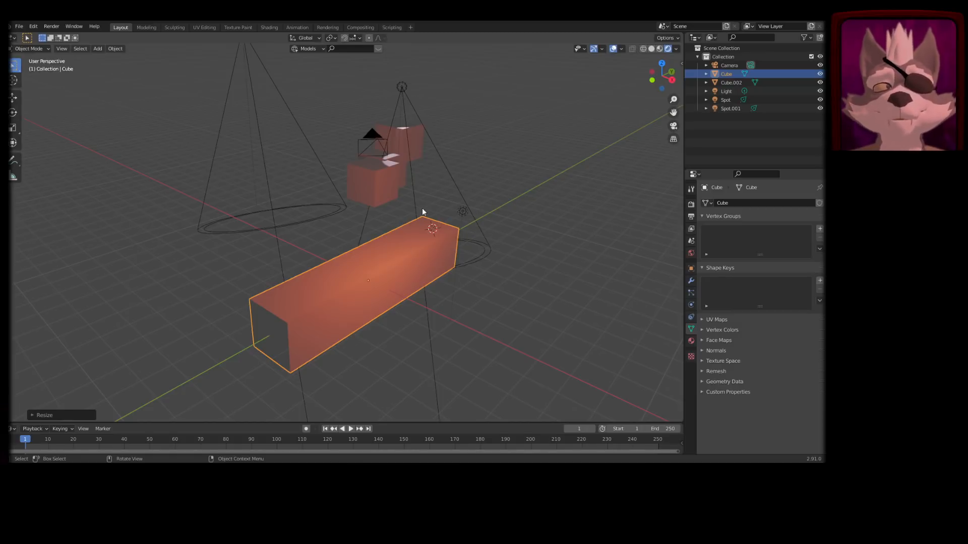
- Try rotating the stretched cube freely in the view plane and with trackball rotation
key(r)
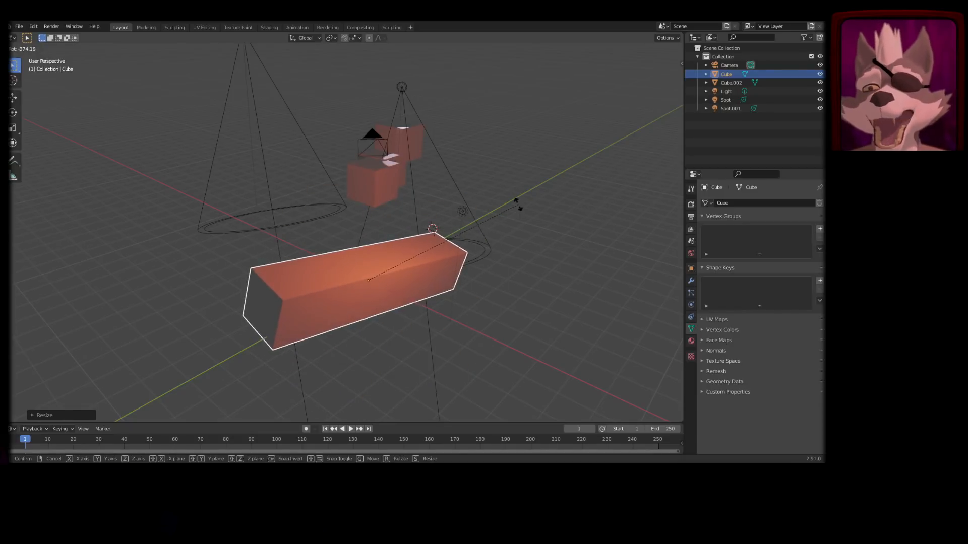
key(r)
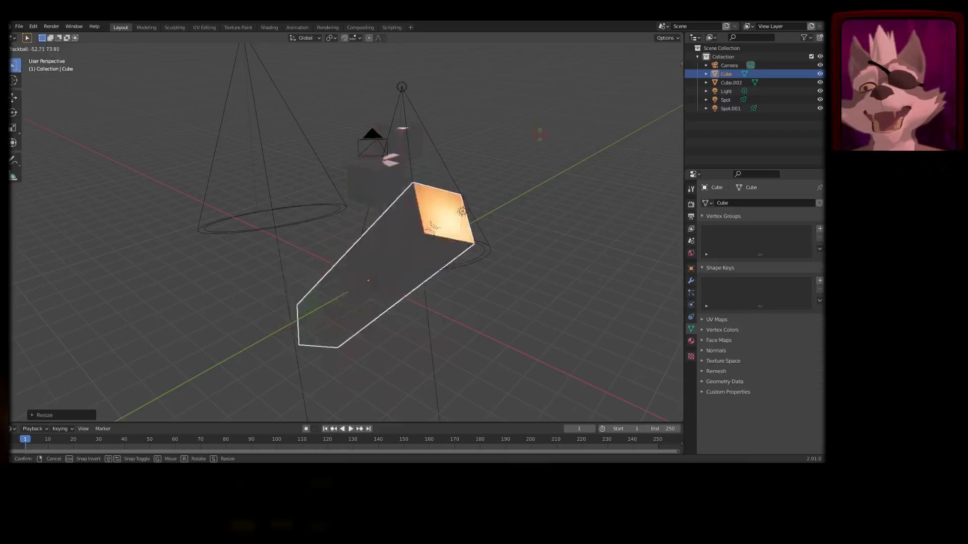
click(442, 210)
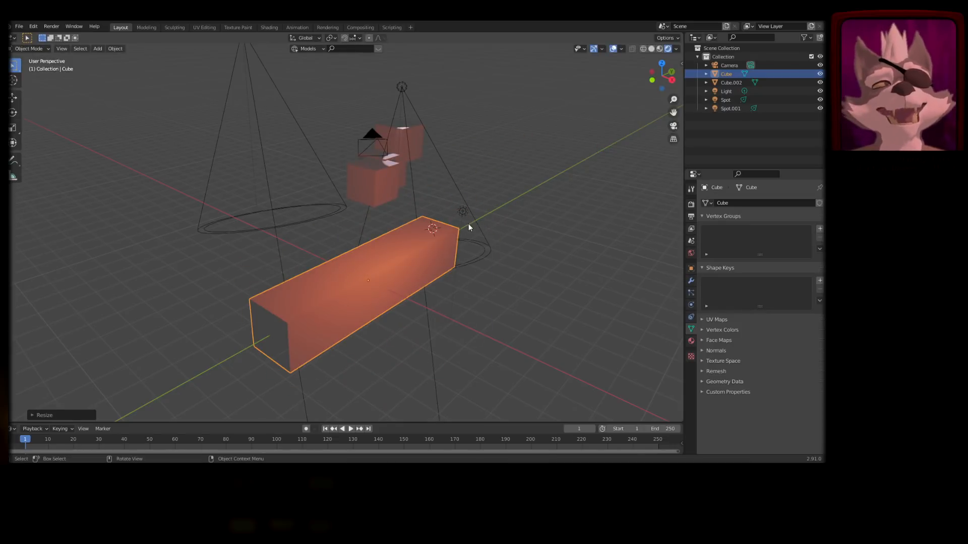
- Try moving the stretched cube freely and along the global X axis
middle_drag(479, 255, 415, 266)
key(g)
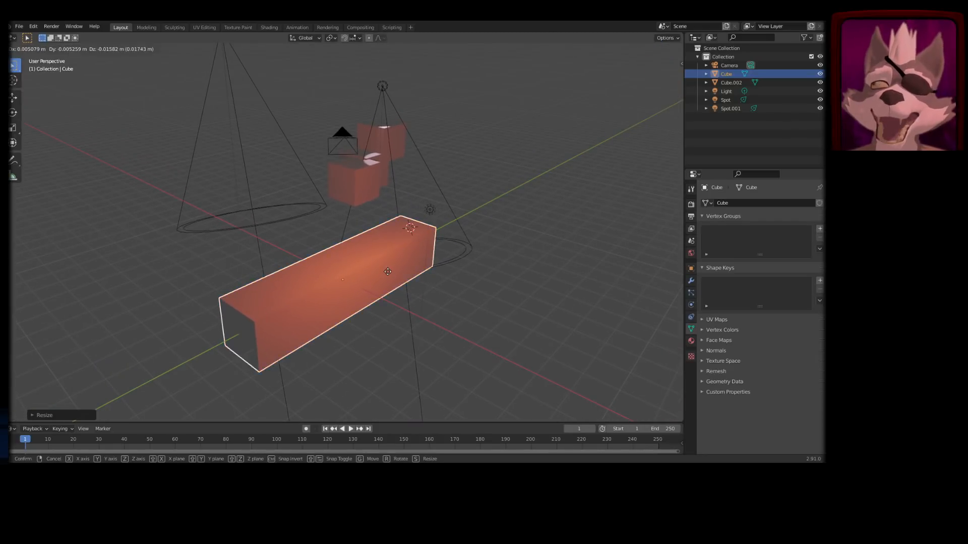
right_click(393, 272)
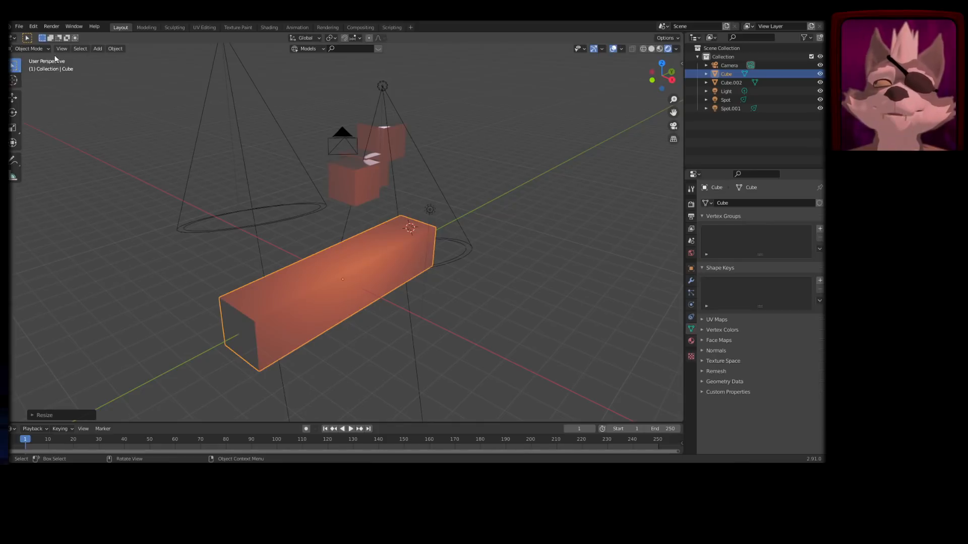
key(g)
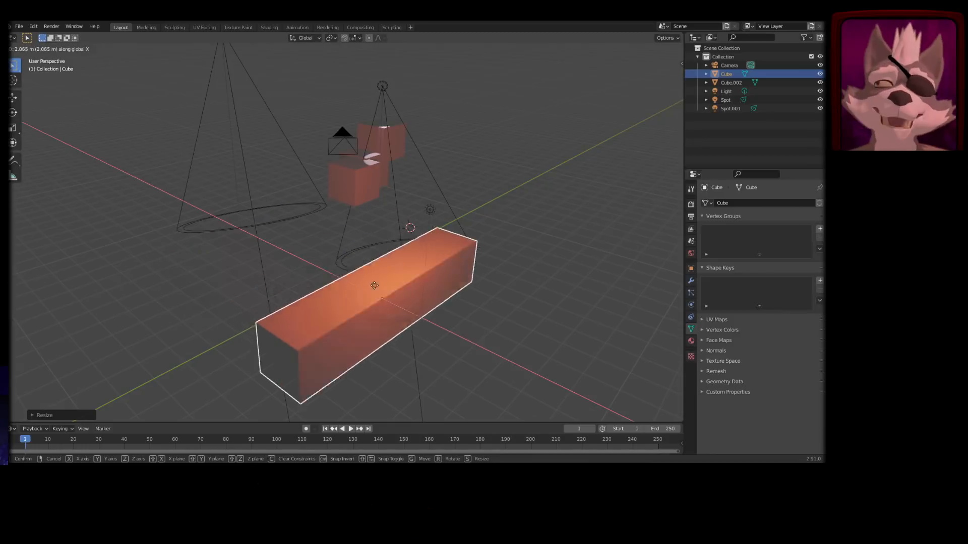
click(358, 249)
- Move the stretched cube exactly 12 m along the global X axis
middle_drag(359, 249, 403, 237)
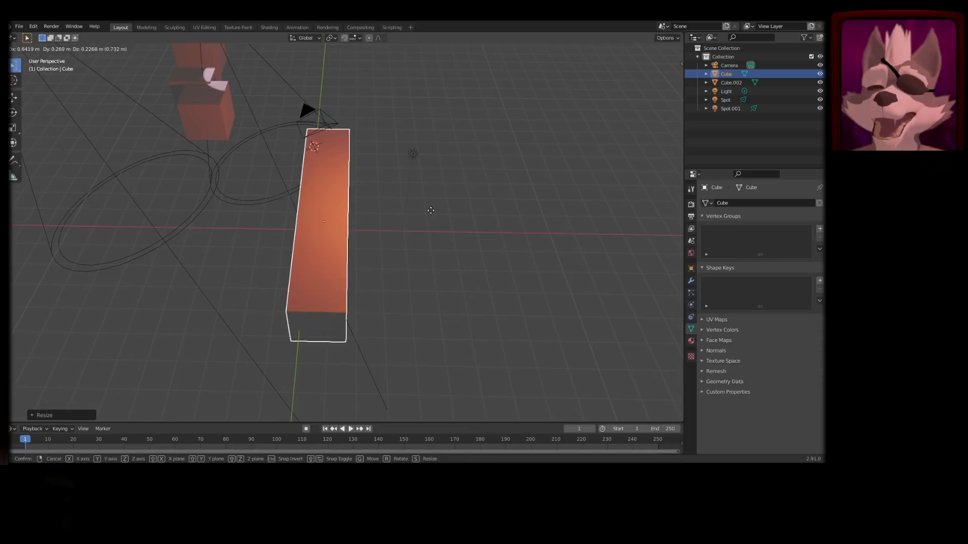
key(x)
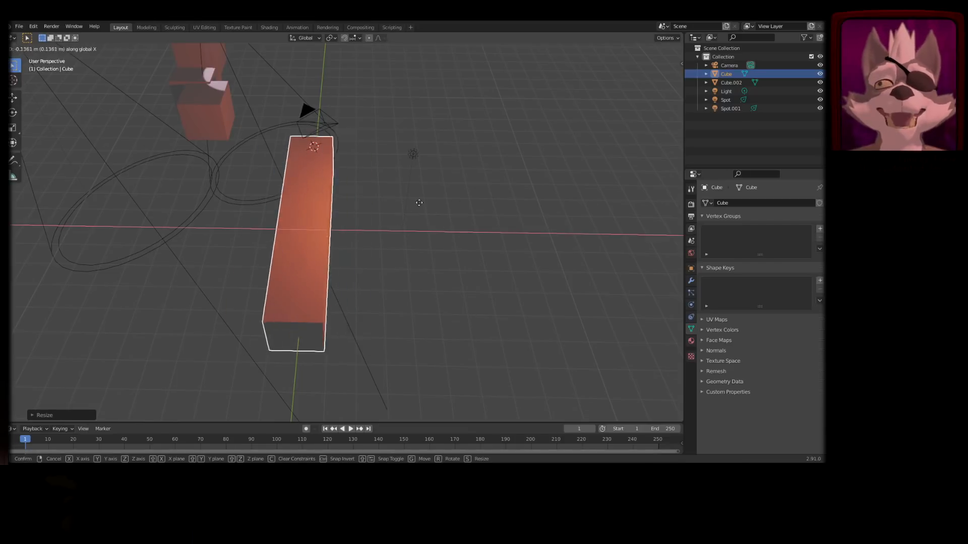
text(1)
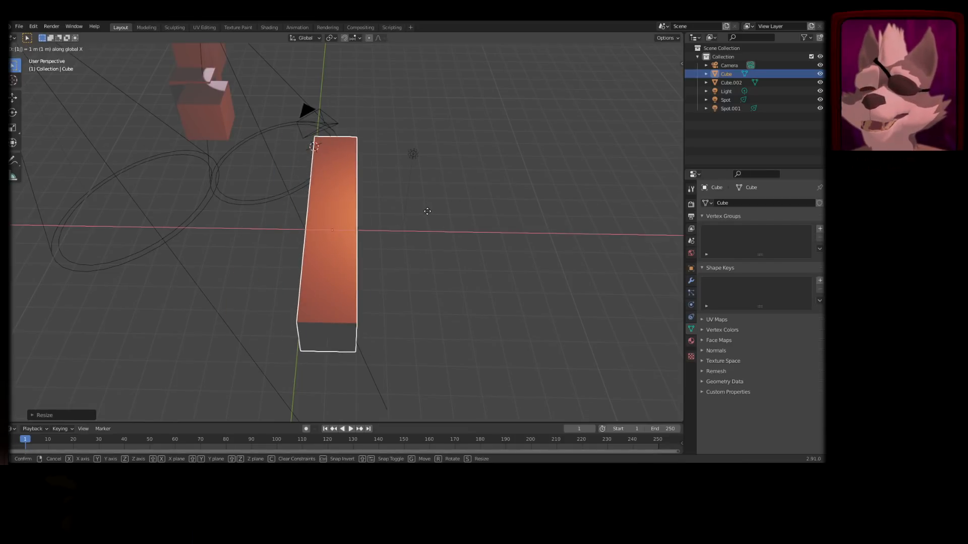
text(2)
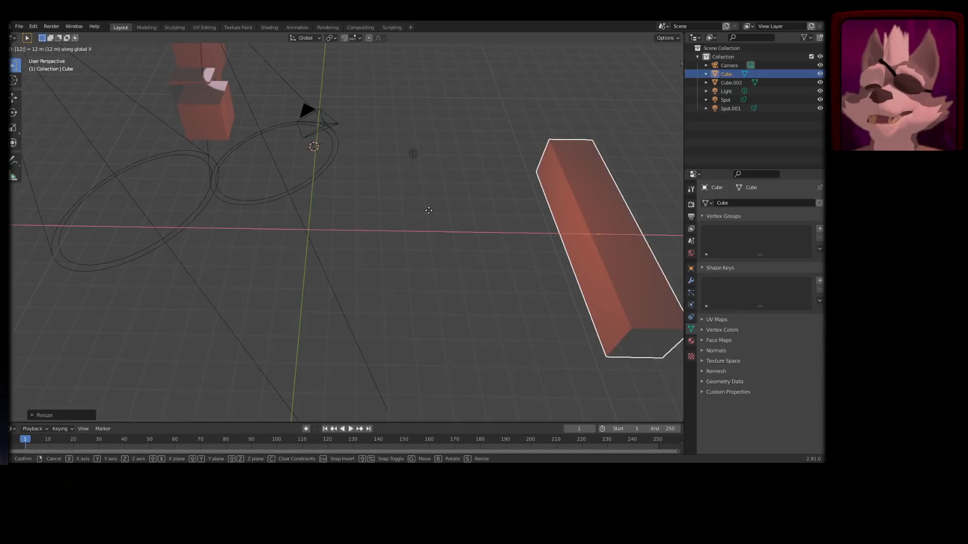
key(Return)
- Move the stretched cube another 12 m along its local X axis, after trying -1 m along global X
shift+middle_drag(551, 234, 394, 225)
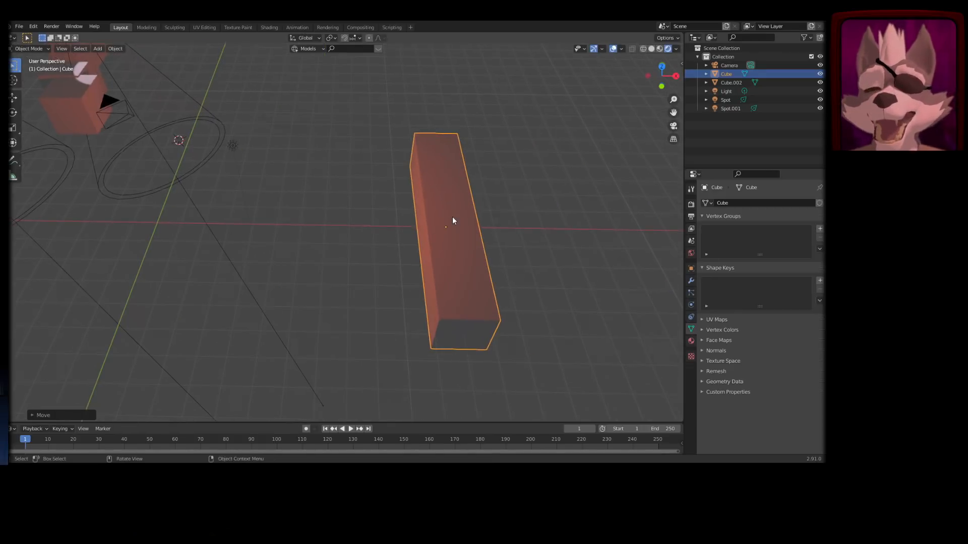
text(gx)
text(-1)
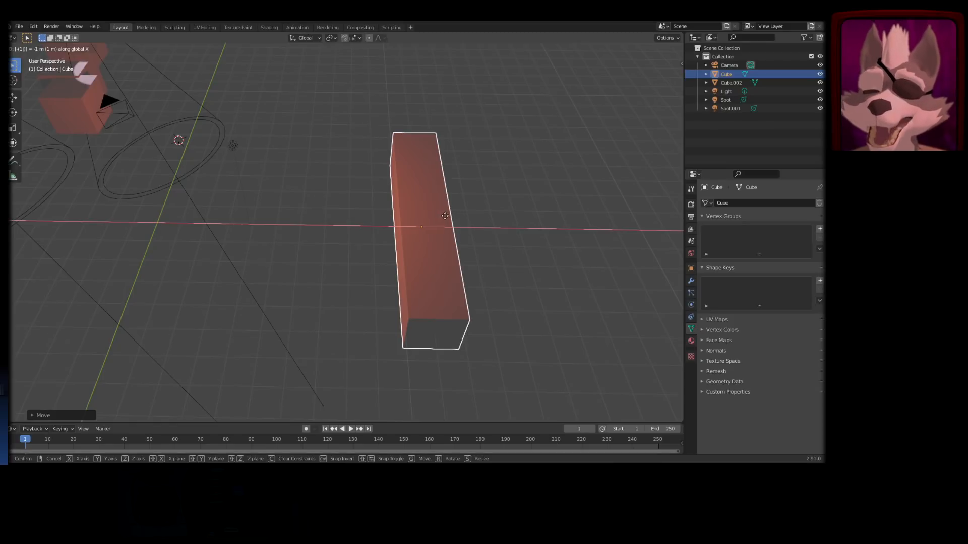
key(minus)
text(0)
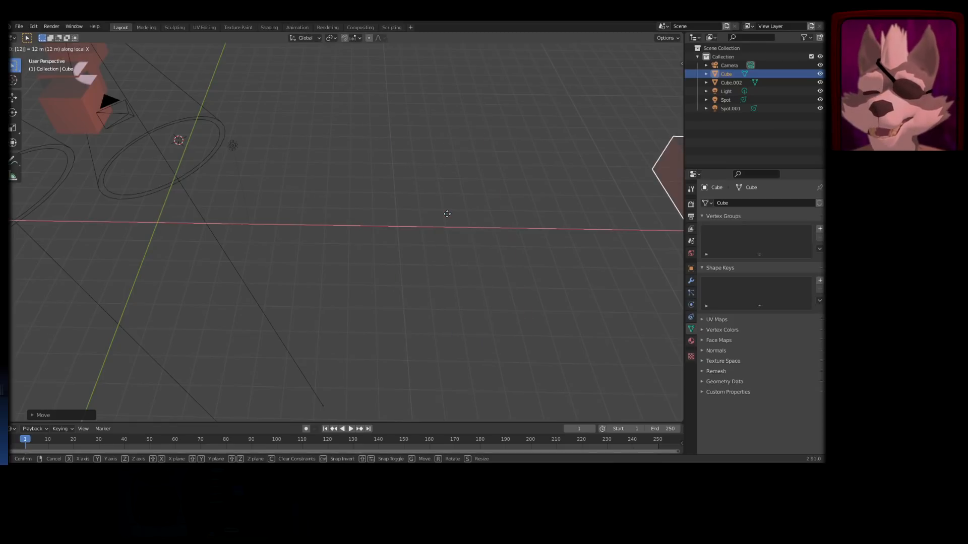
key(Return)
- Move the stretched cube 2 m along global X and return it with a -2 m move
shift+middle_drag(564, 227, 306, 240)
shift+middle_drag(523, 231, 374, 229)
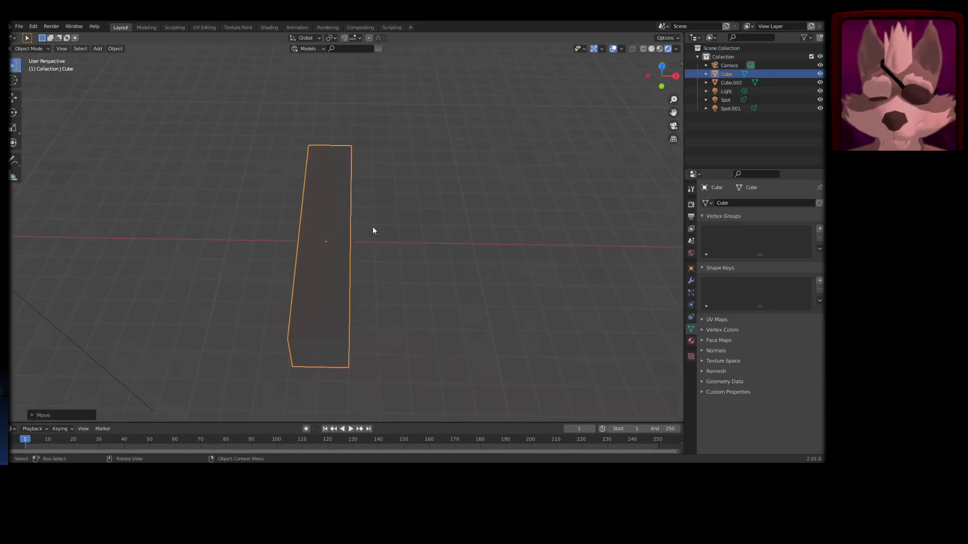
text(gx2)
key(Return)
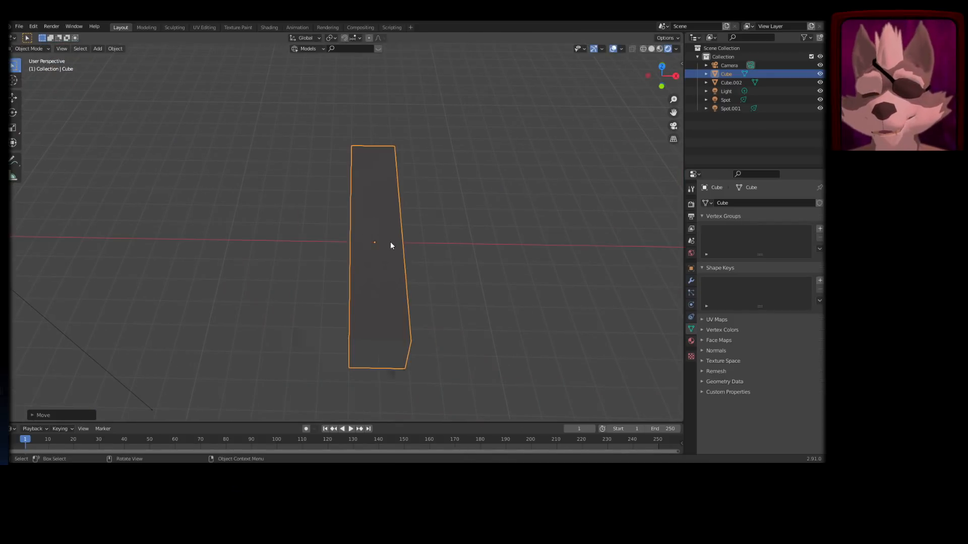
text(gx-2)
key(Return)
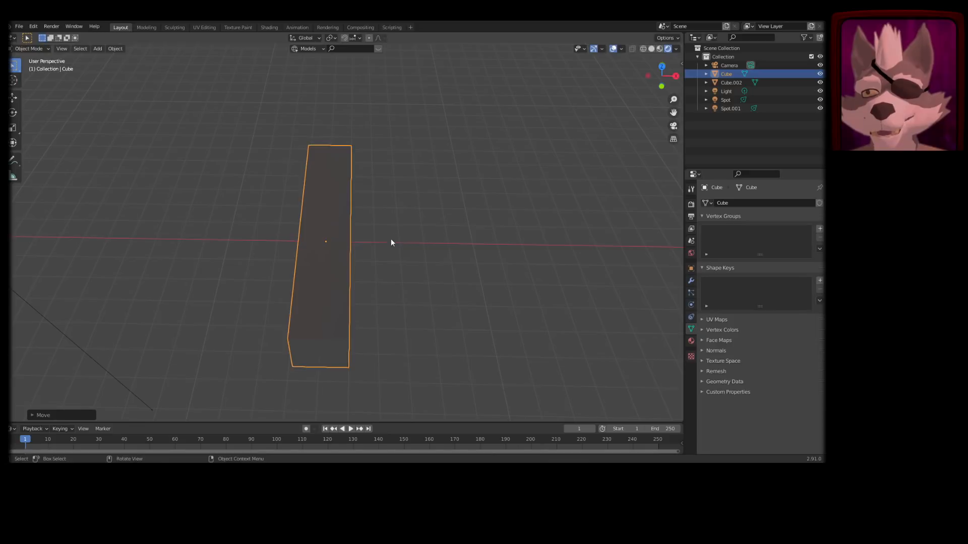
- Rotate the stretched cube clockwise in the view plane and repeat that rotation several times
middle_drag(391, 242, 397, 289)
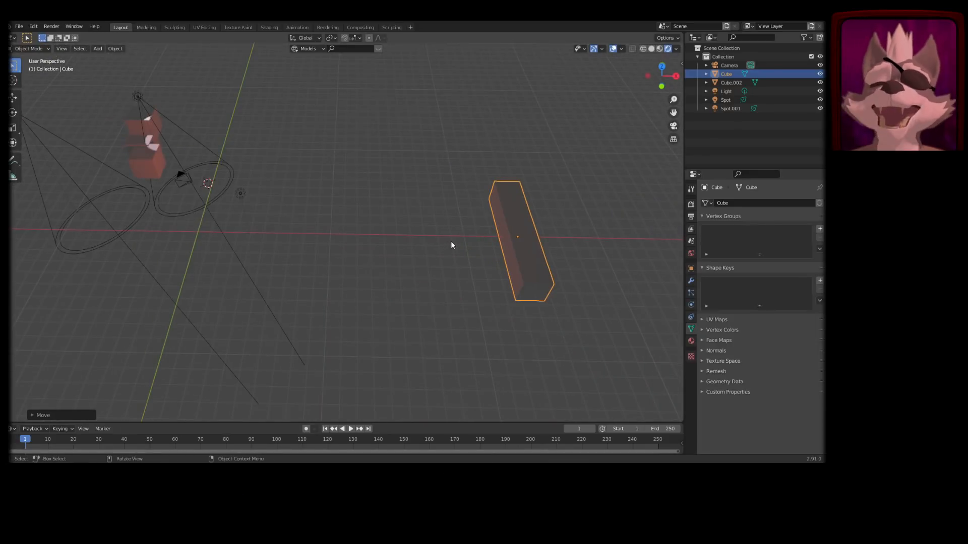
middle_drag(497, 237, 430, 263)
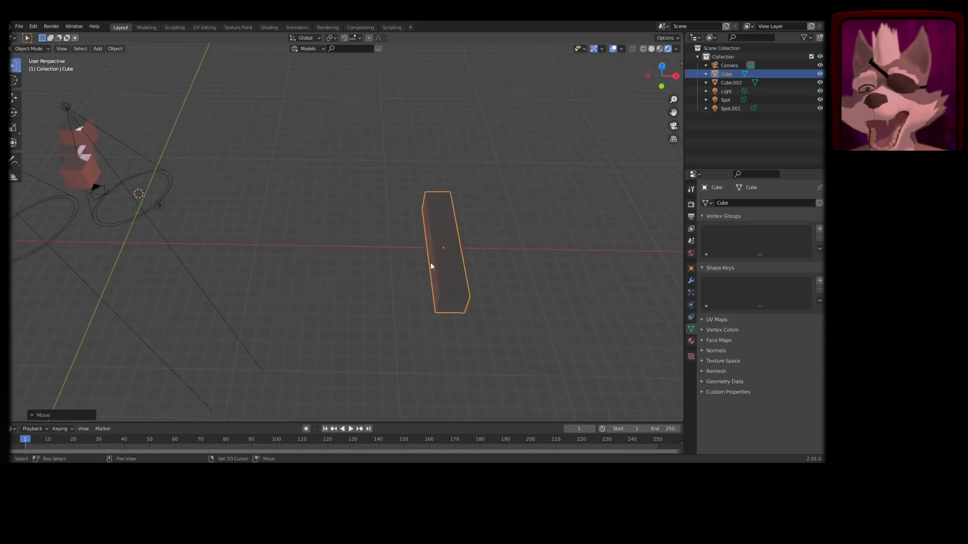
key(r)
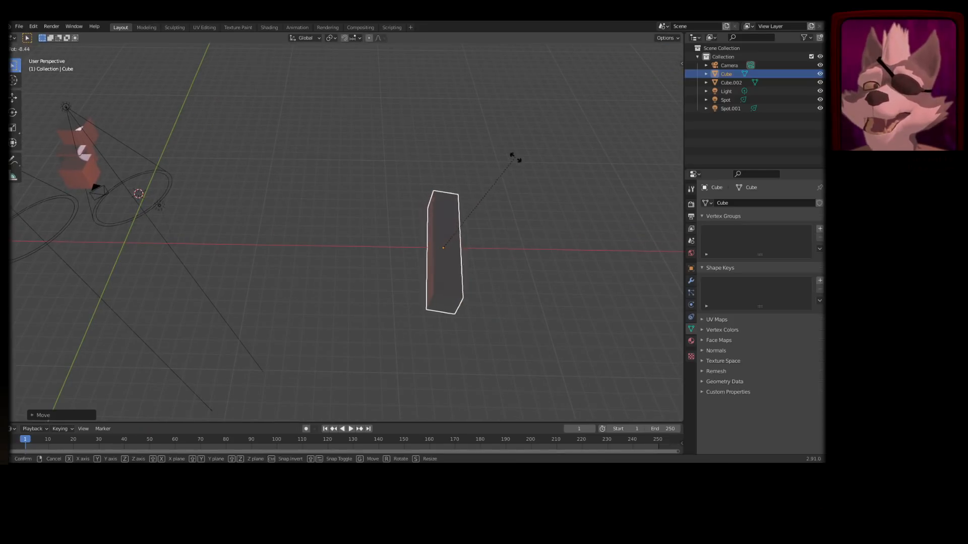
click(555, 201)
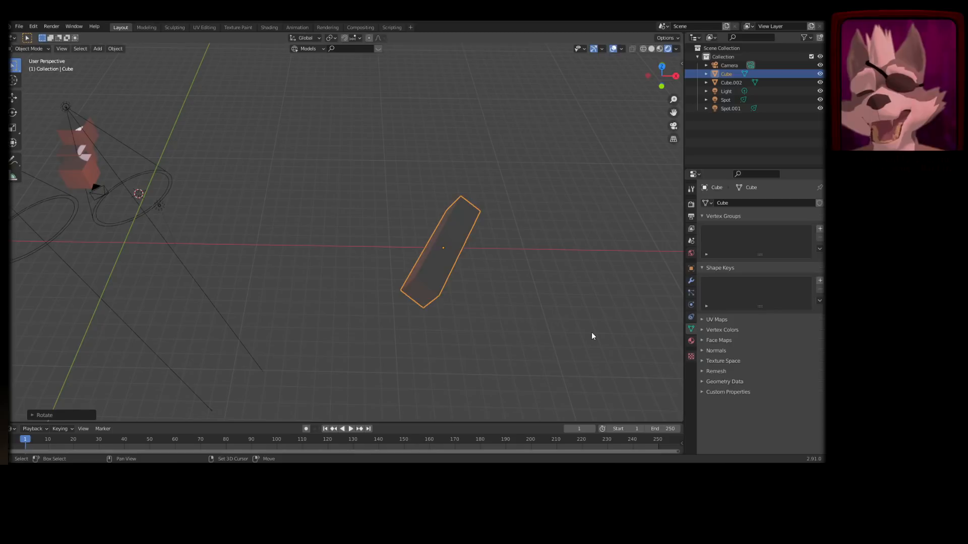
key(shift+r)
key(shift+r)
key(shift+r)
key(shift+r)
- Undo the last few repeated rotations of the stretched cube
key(ctrl+z)
key(ctrl+z)
key(ctrl+z)
key(ctrl+z)
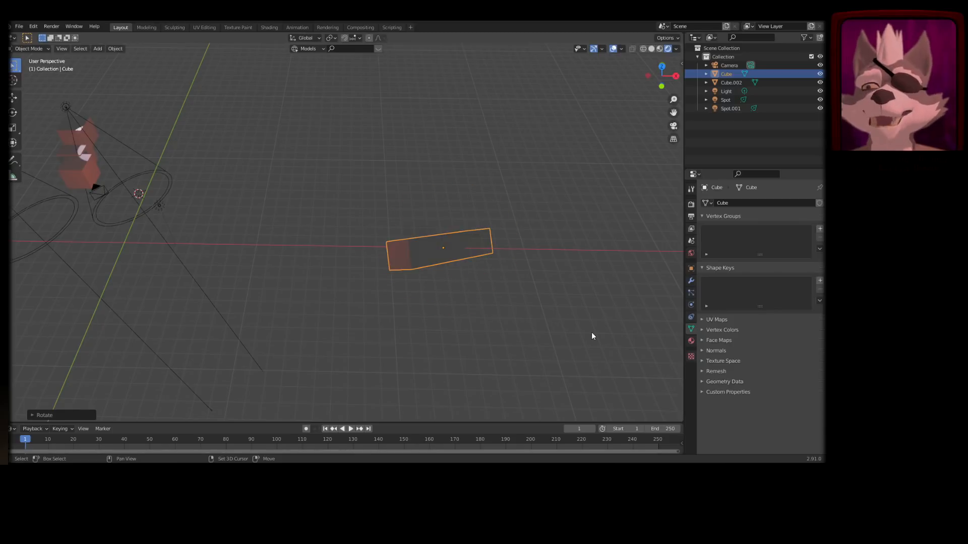
key(ctrl+z)
key(ctrl+z)
key(ctrl+z)
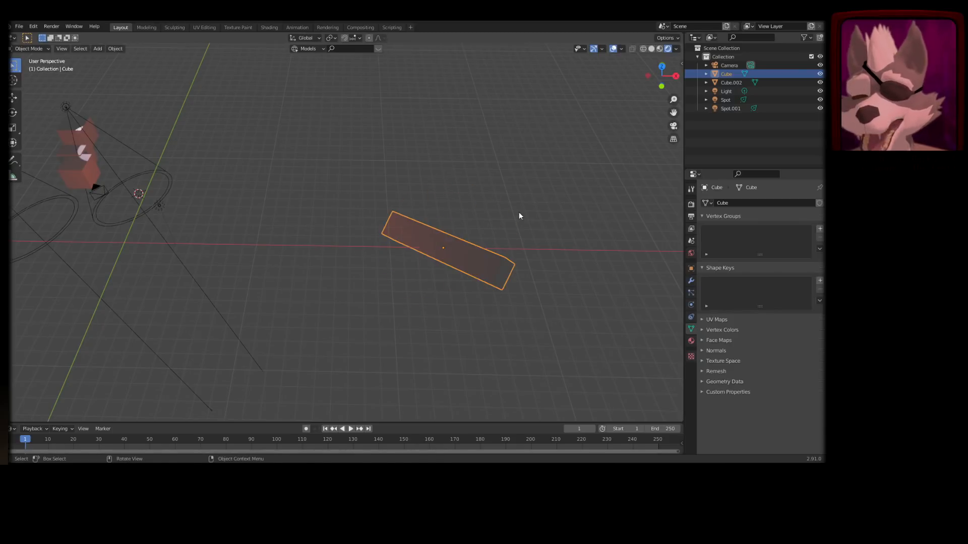
- Move the rotated, stretched cube -3 m along the global X axis
key(g)
text(x)
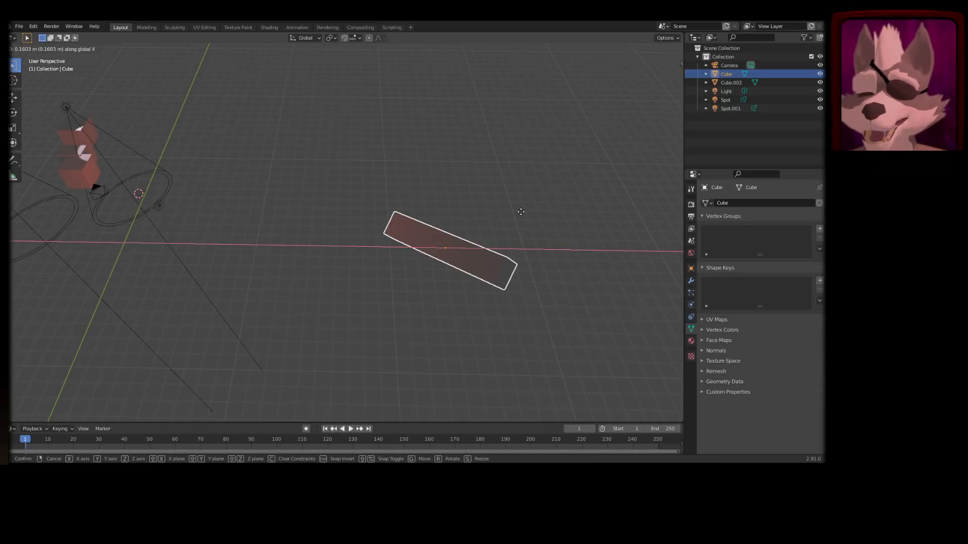
text(-3)
click(519, 211)
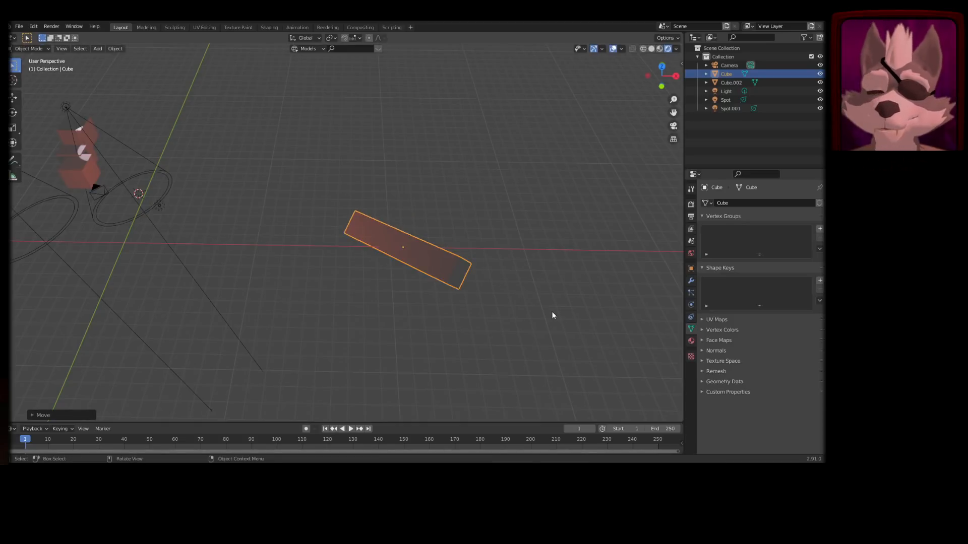
- Repeat the -3 m move until the stretched cube reaches the global Y axis
key(shift+r)
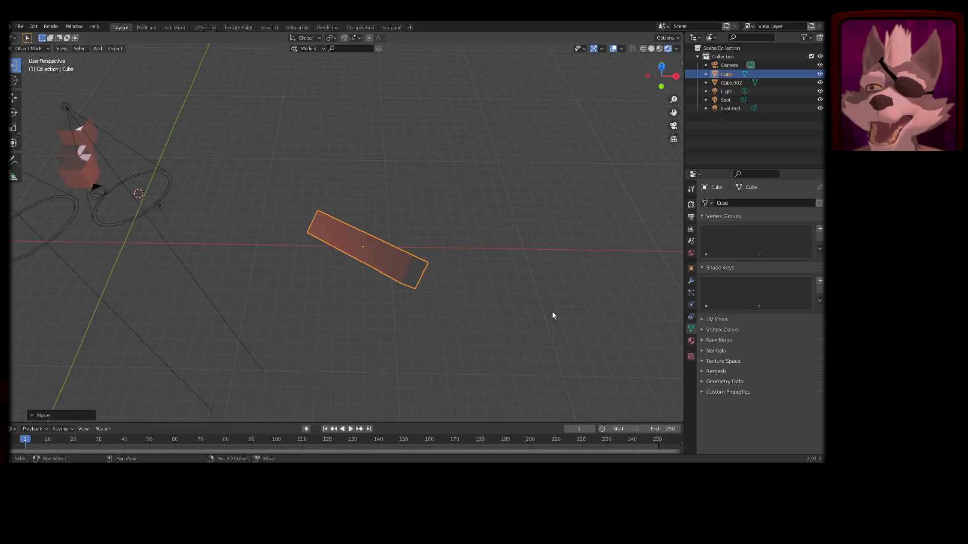
key(shift+r)
key(shift+r)
key(shift+r)
key(shift+r)
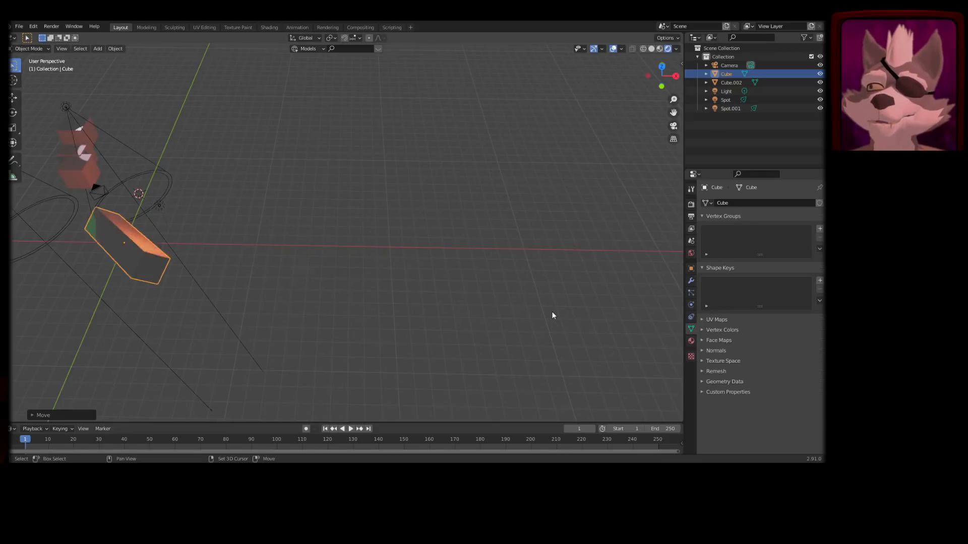
- Duplicate the stretched cube and offset the copy 7 m along global X
shift+middle_drag(237, 277, 261, 266)
key(shift+d)
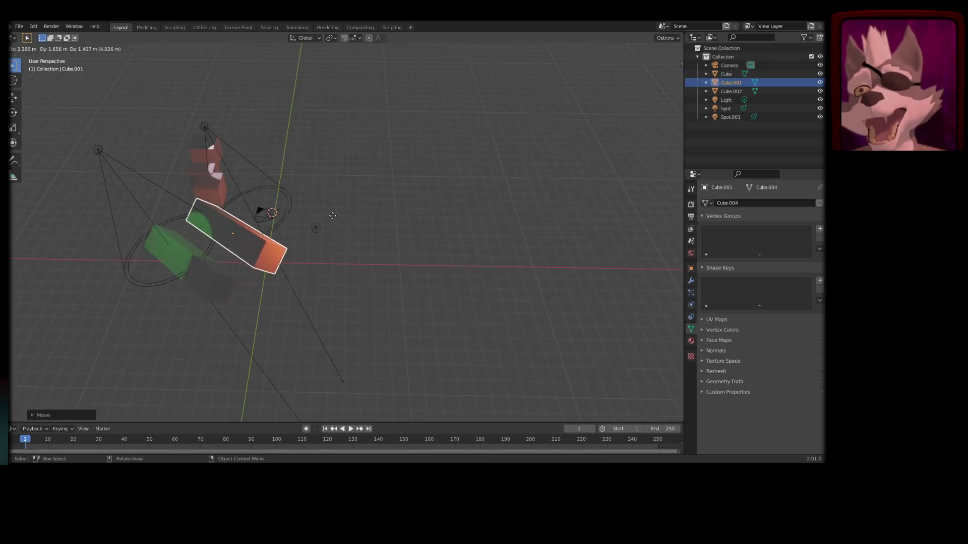
key(x)
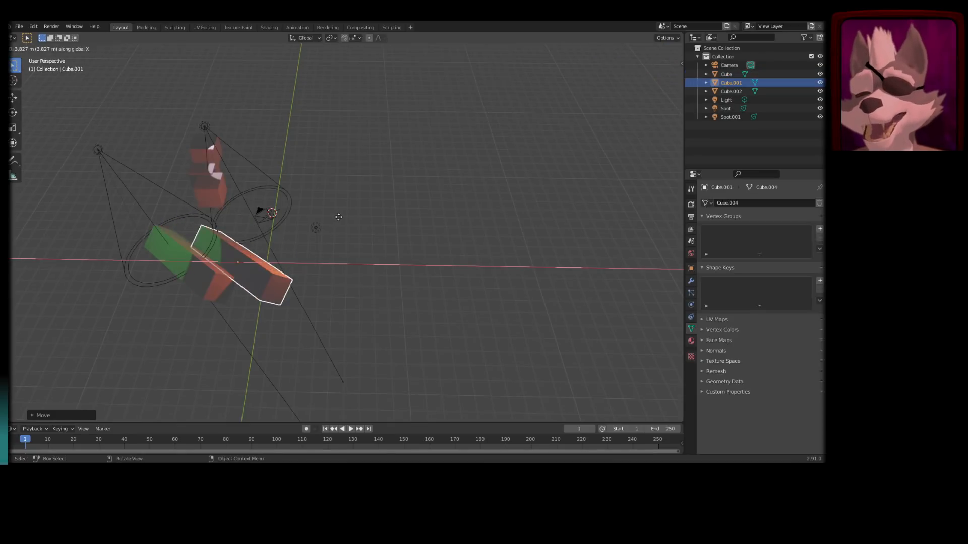
text(7)
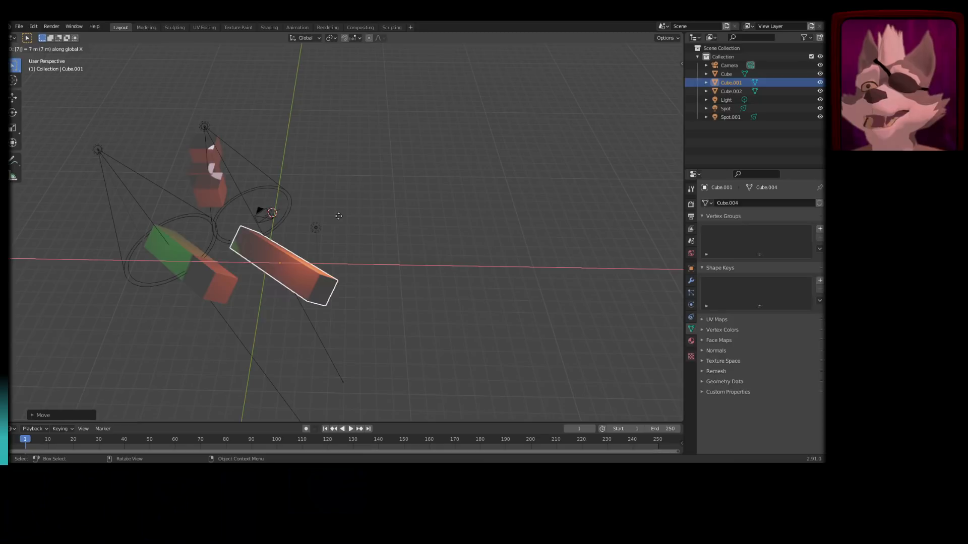
key(Return)
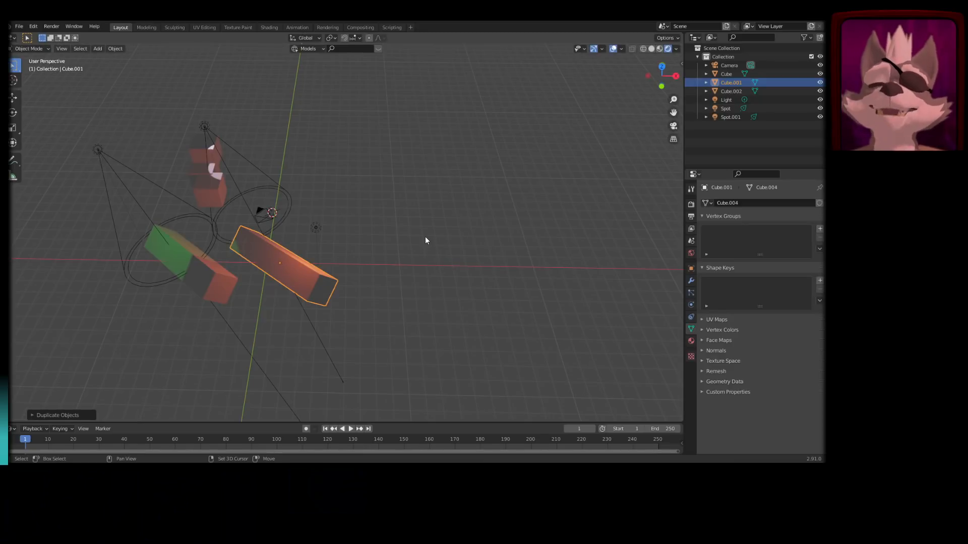
- Repeat the offset duplication six times to build an evenly spaced row of stretched cubes along global X
key(shift+r)
key(shift+r)
key(shift+r)
key(shift+r)
key(shift+r)
key(shift+r)
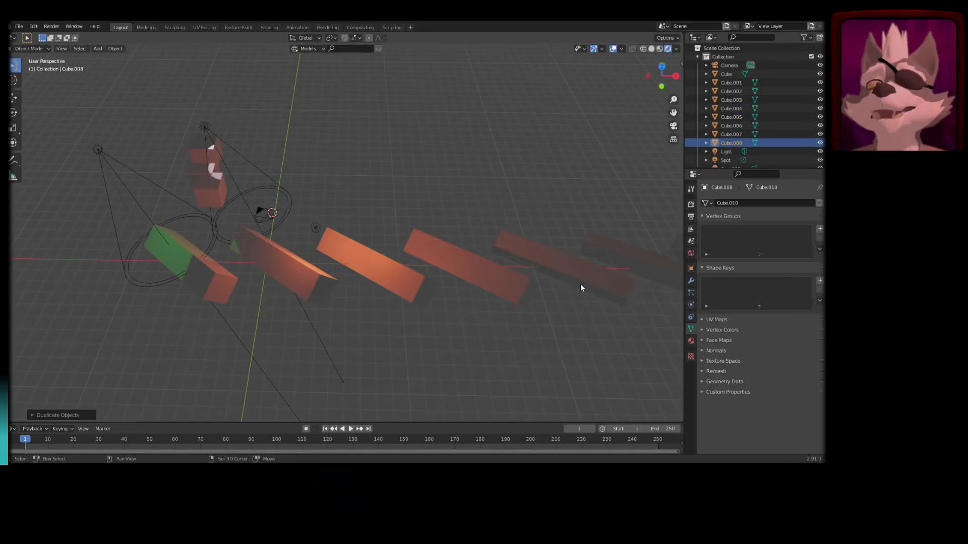
- Delete all the duplicated stretched cubes in the row, keeping only the original
shift+middle_drag(579, 283, 217, 277)
shift+middle_drag(494, 251, 398, 251)
scroll(371, 280, down, 2)
shift+middle_drag(370, 280, 493, 278)
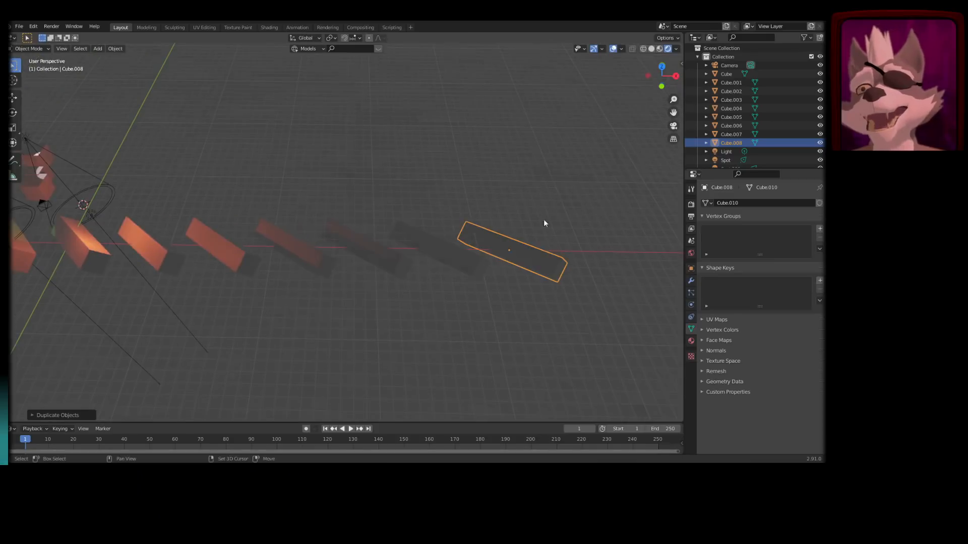
drag(565, 175, 199, 262)
key(x)
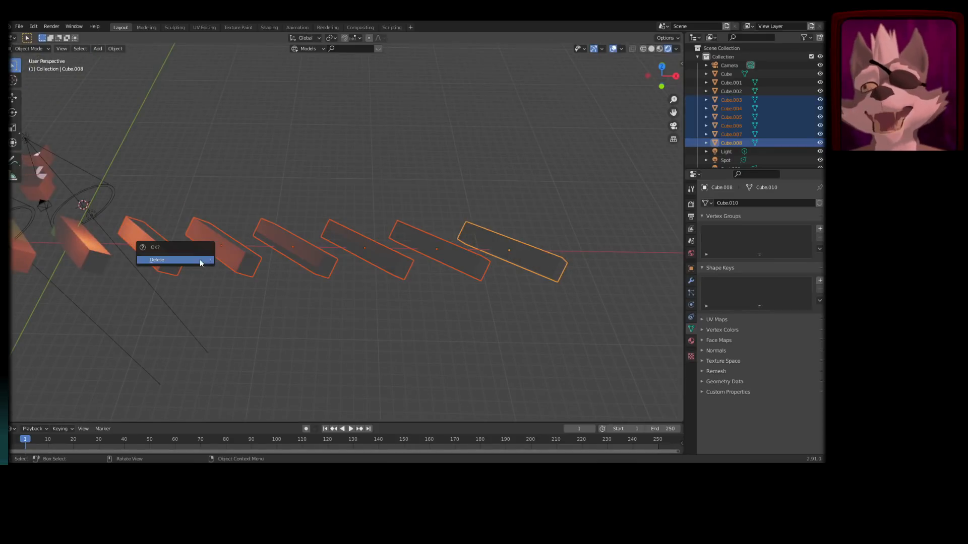
click(204, 263)
shift+middle_drag(203, 266, 394, 262)
click(322, 255)
key(x)
click(341, 251)
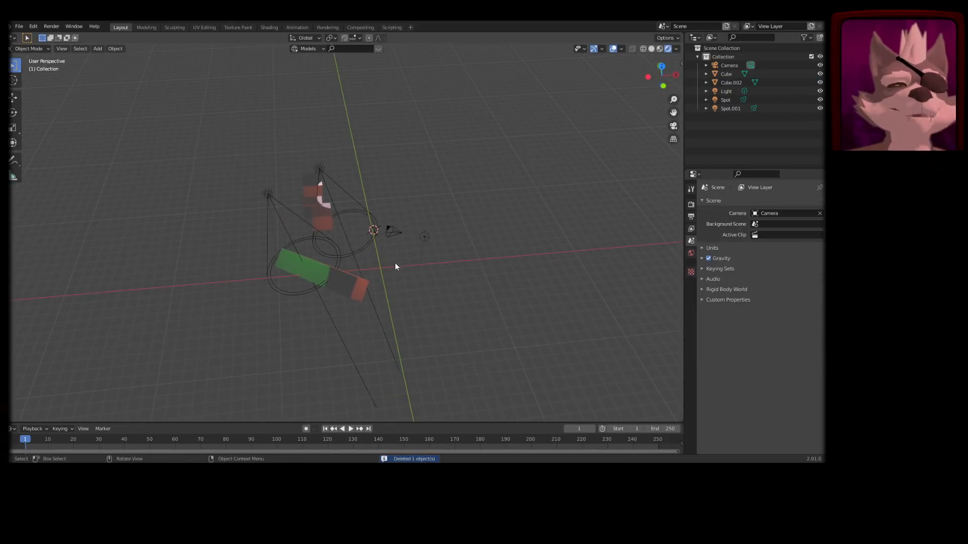
- Try scaling the original stretched cube uniformly and rotating it freely in the view plane
scroll(340, 274, up, 4)
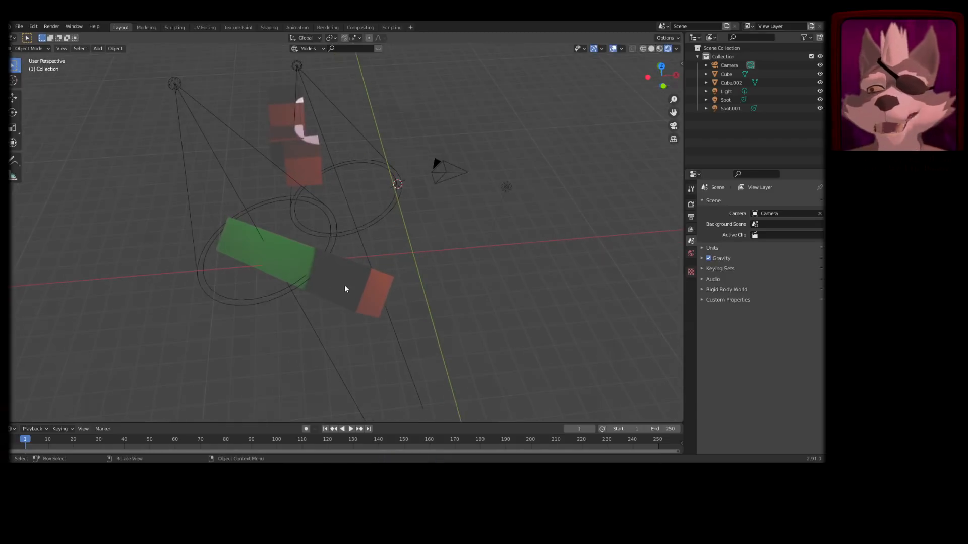
click(356, 271)
key(s)
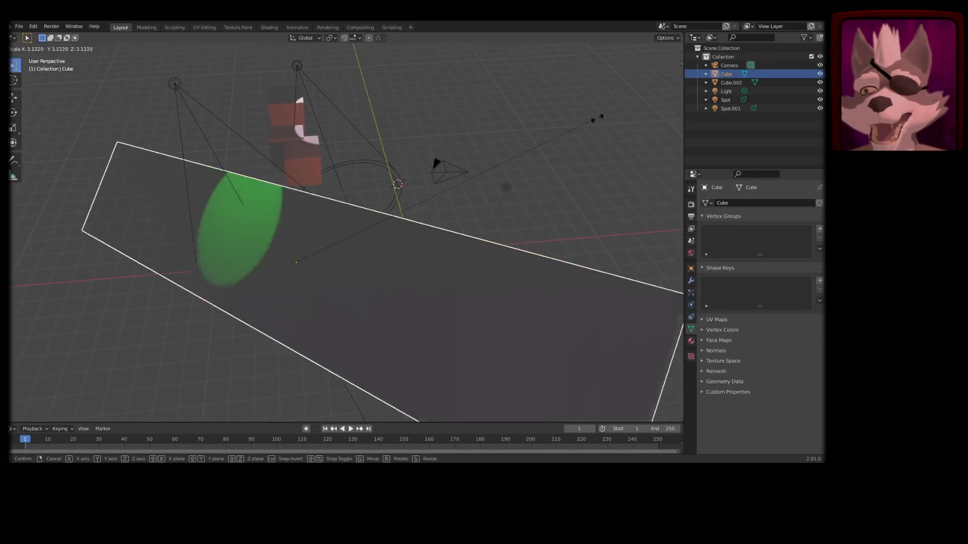
key(r)
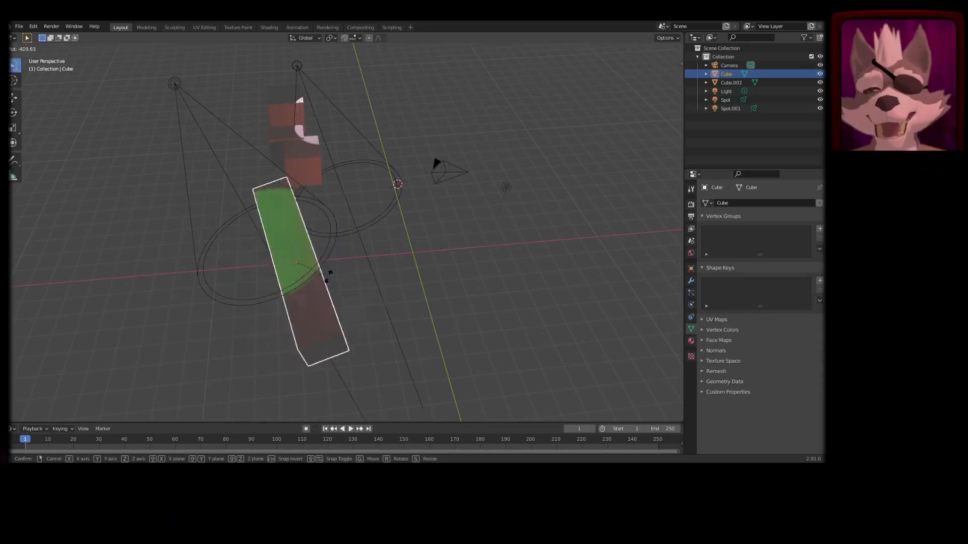
right_click(433, 204)
- Try rotating the stretched cube freely once more, and undo its trial transforms back to the original unit cube
key(r)
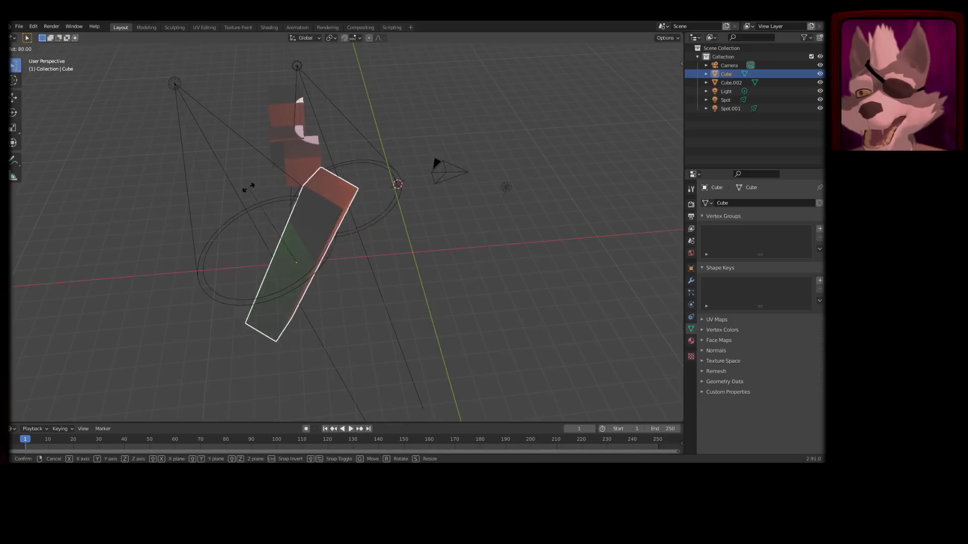
click(232, 229)
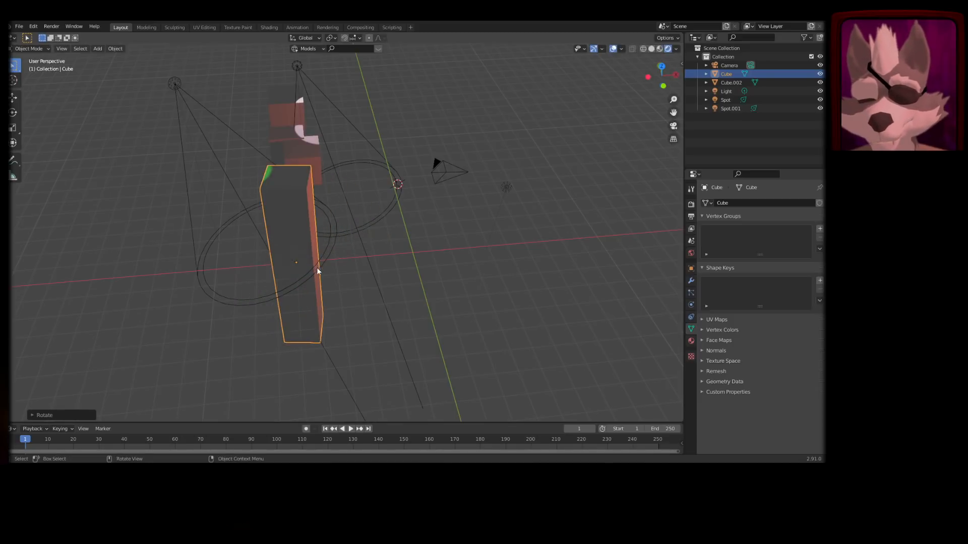
key(ctrl+z)
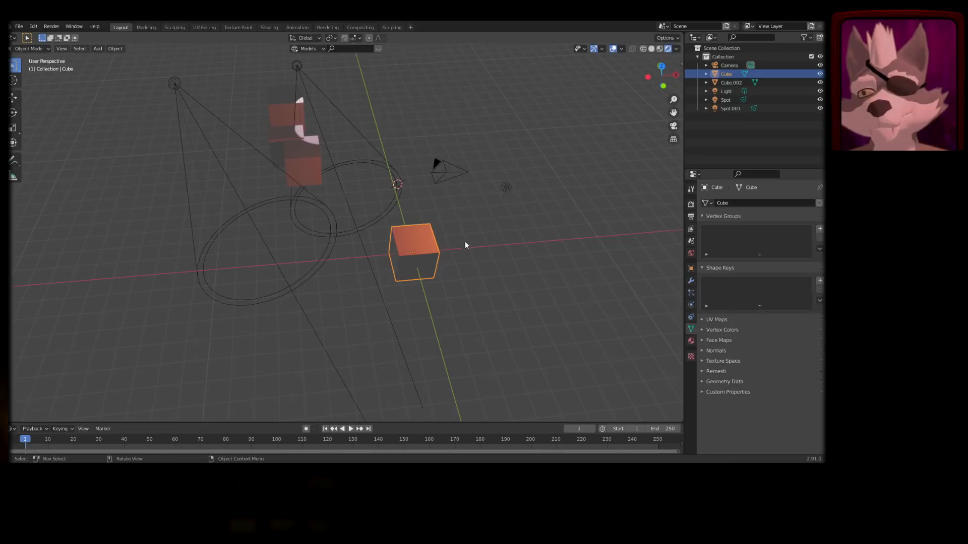
- Try scaling the cube up twice, rotating it freely and moving it away from the world origin
key(s)
click(624, 207)
shift+middle_drag(563, 239, 429, 279)
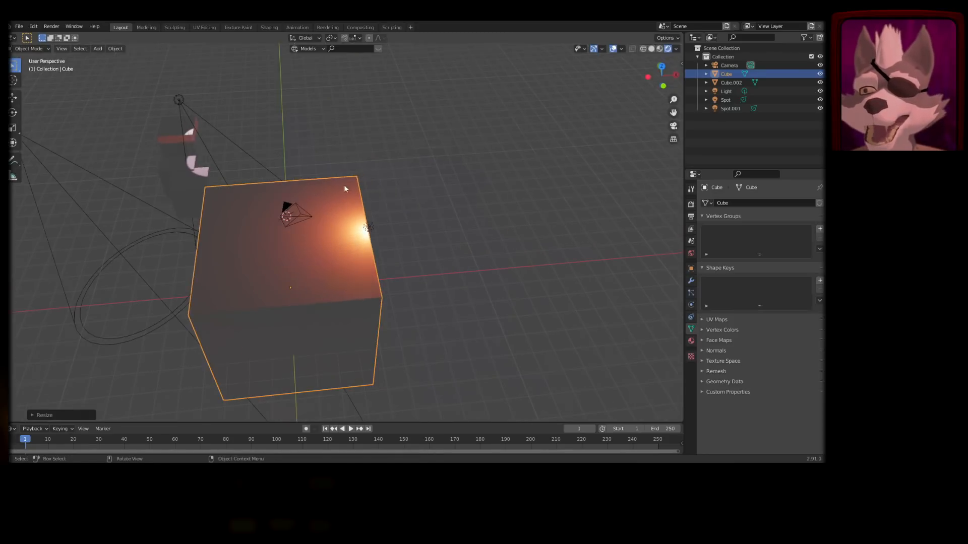
key(r)
click(577, 372)
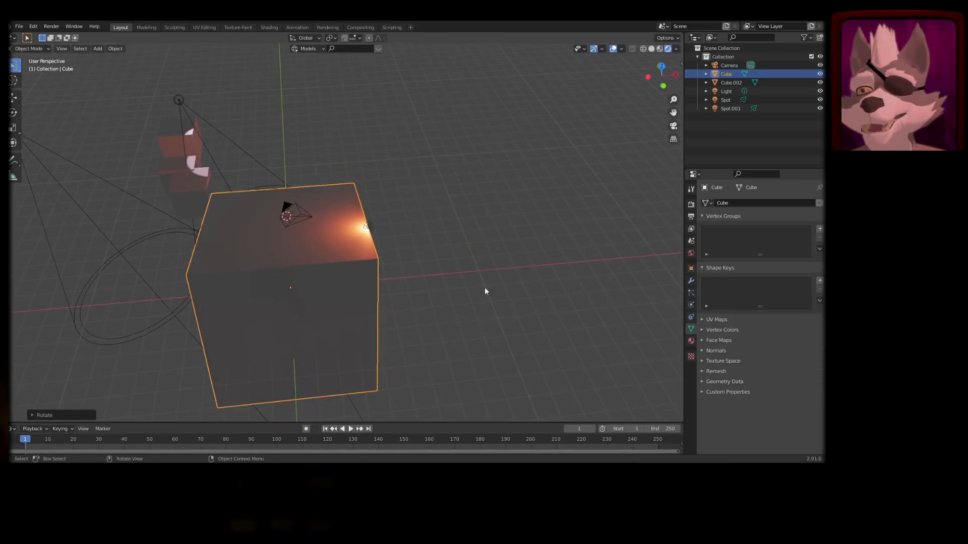
key(s)
click(472, 178)
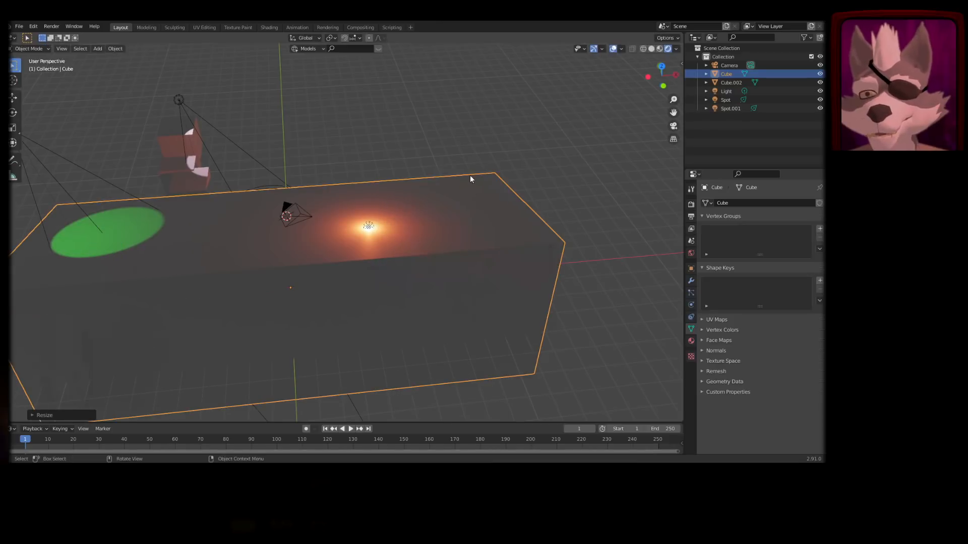
key(g)
click(606, 171)
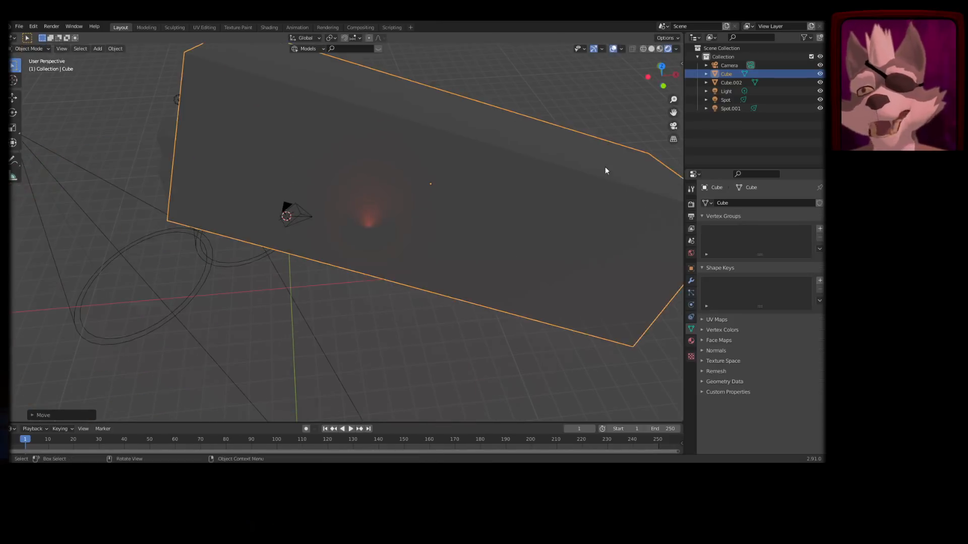
scroll(499, 212, down, 2)
shift+middle_drag(499, 243, 455, 235)
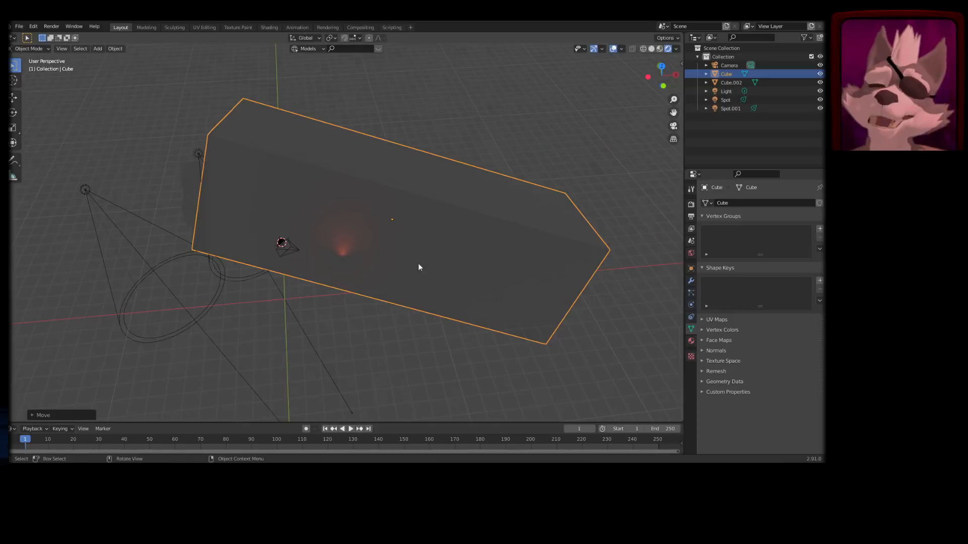
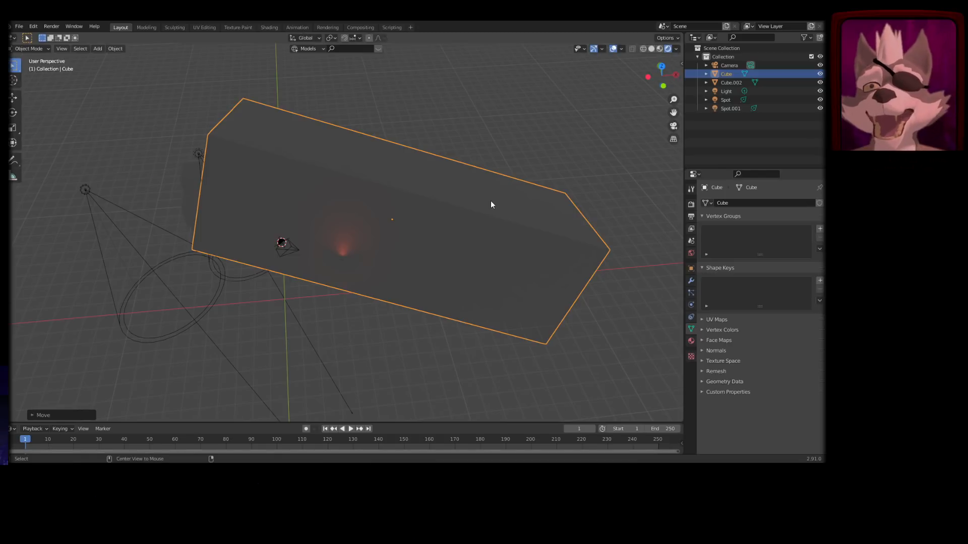
- Clear the cube's location, rotation and scale to restore its default transforms
key(alt+g)
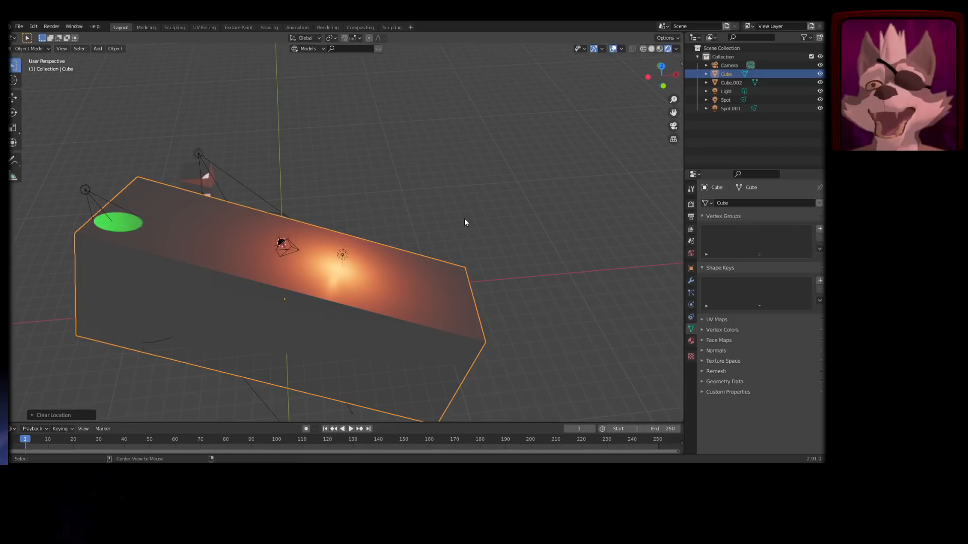
key(alt+r)
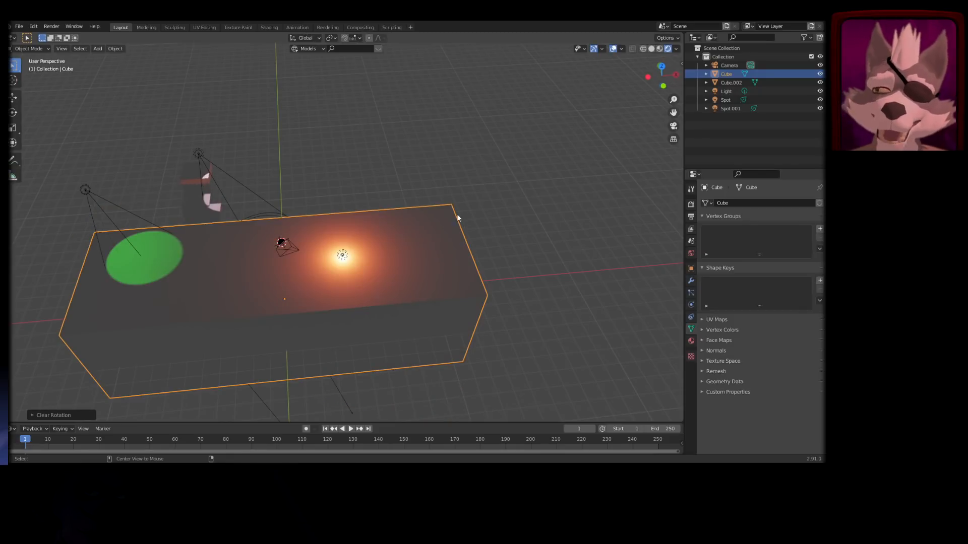
key(alt+s)
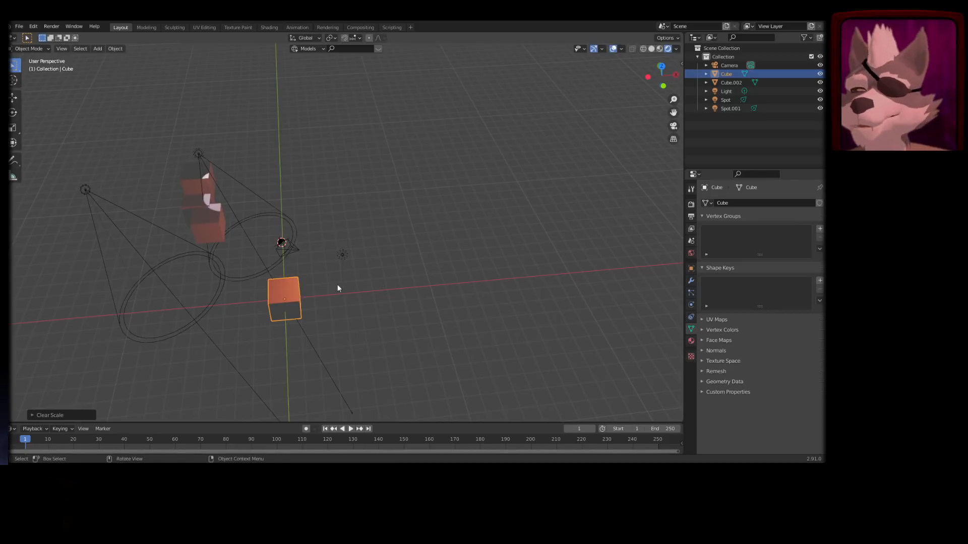
- Try enlarging the reset cube, tilting it in the view plane and moving it off the origin
middle_drag(310, 298, 395, 261)
key(s)
click(548, 252)
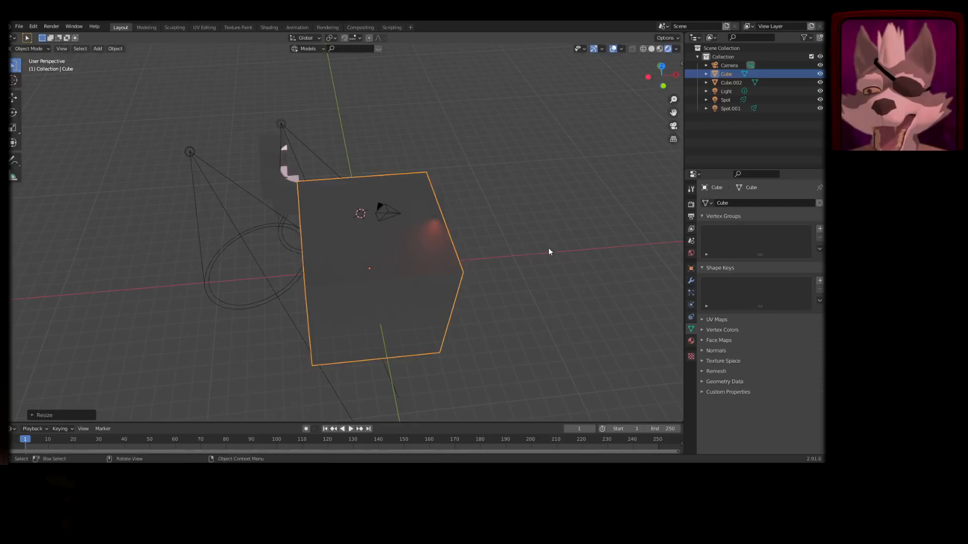
key(r)
click(503, 293)
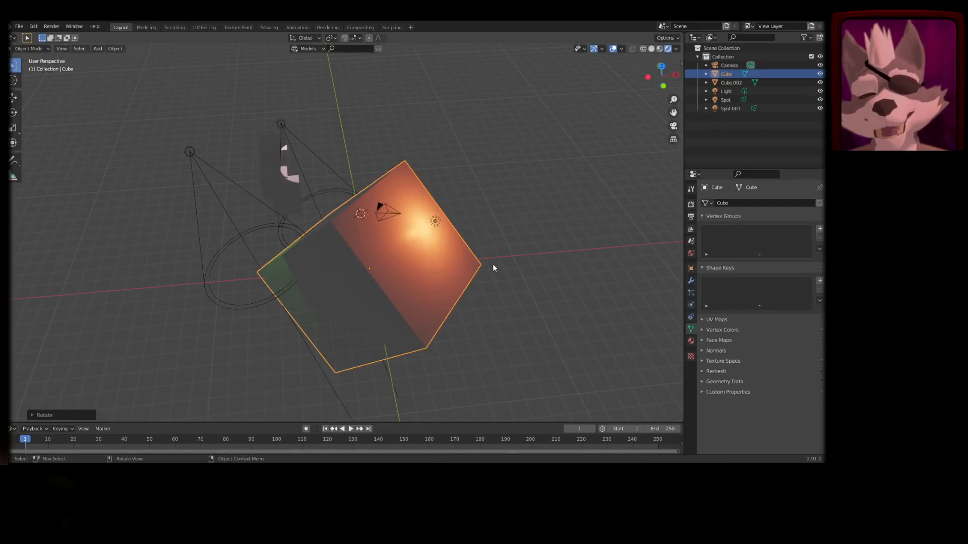
key(g)
click(582, 188)
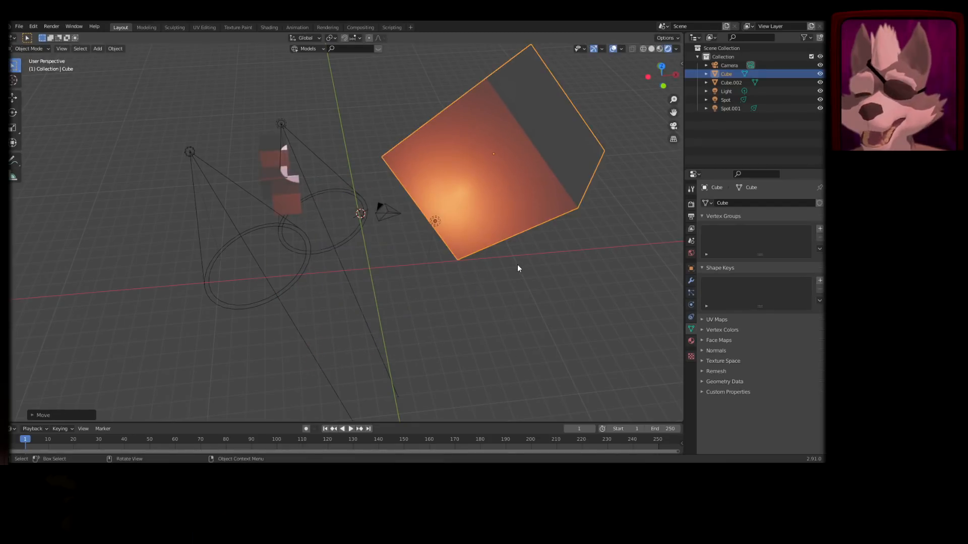
- Reset the enlarged, tilted cube by clearing its location, scale and rotation
key(alt+g)
key(alt+s)
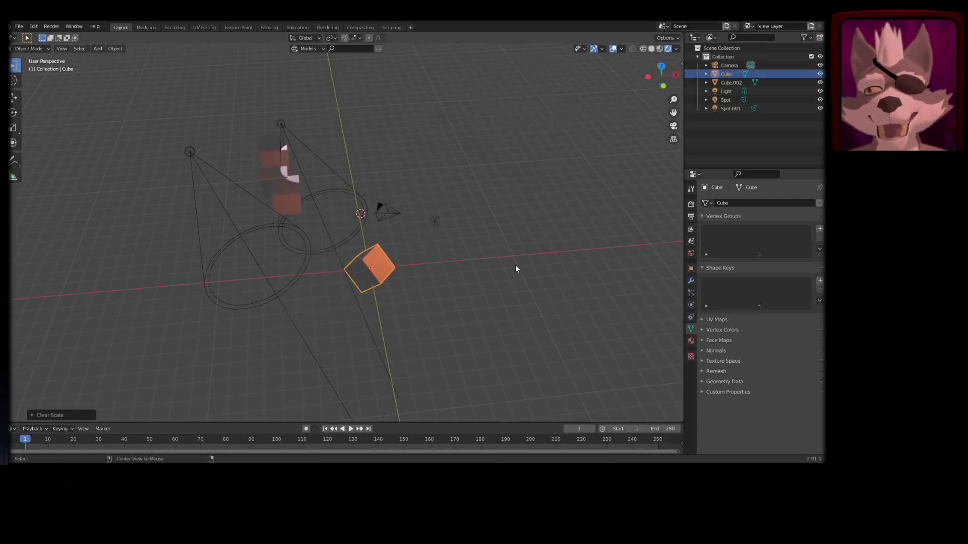
key(alt+r)
shift+middle_drag(445, 277, 379, 276)
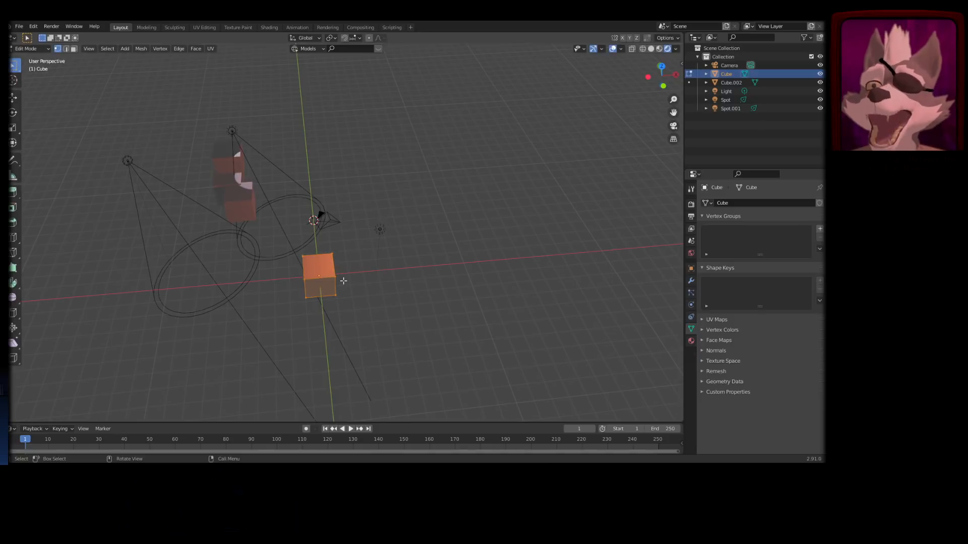
- Select the orange point light to view its properties, and reselect the cube at the origin
scroll(331, 300, up, 4)
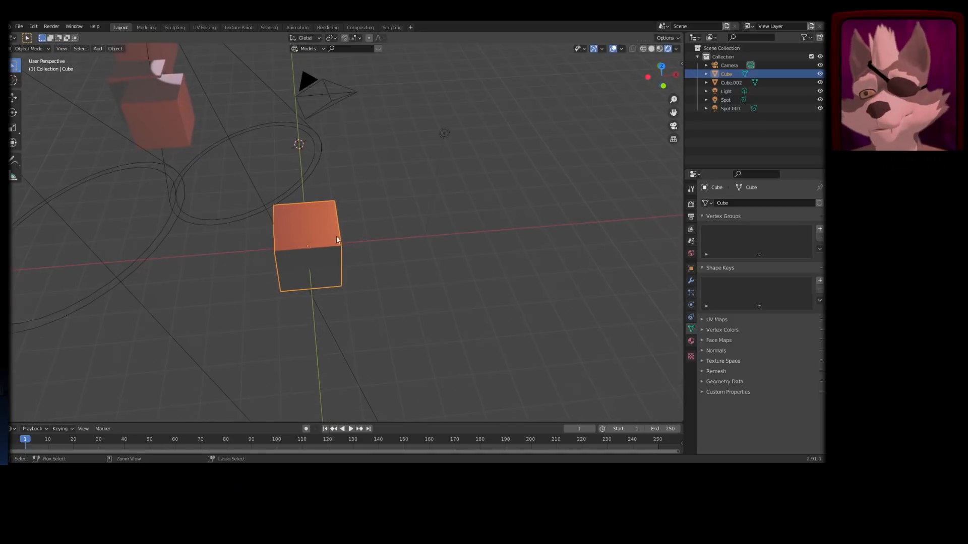
click(443, 134)
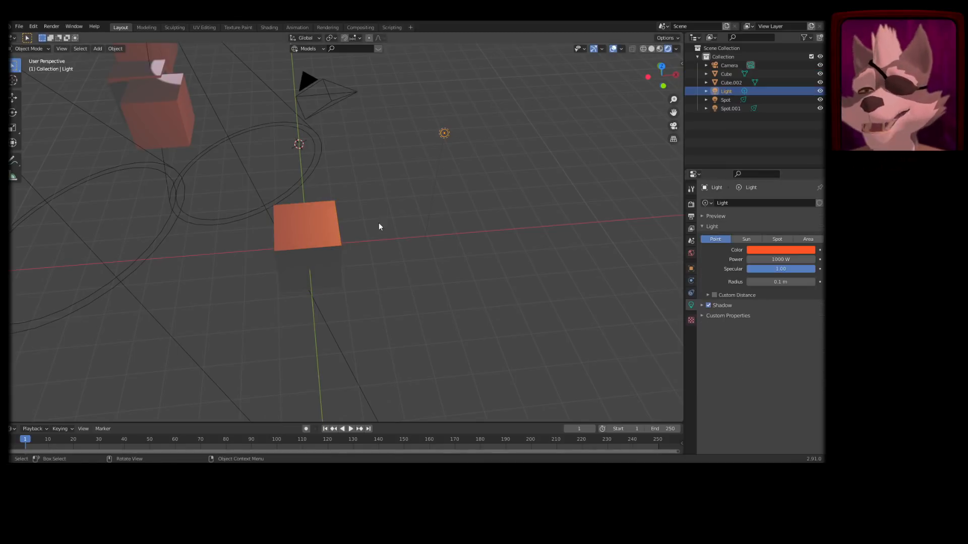
middle_drag(379, 223, 354, 237)
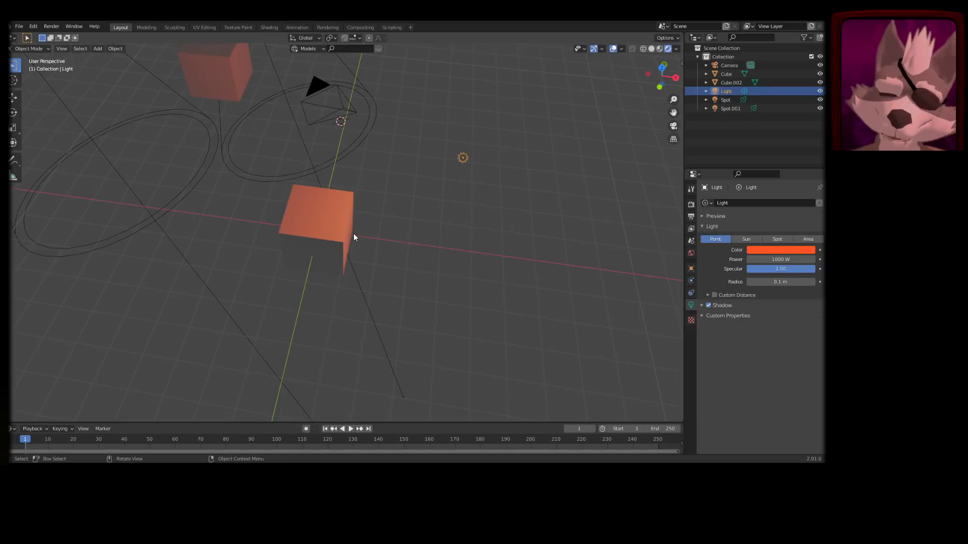
click(328, 240)
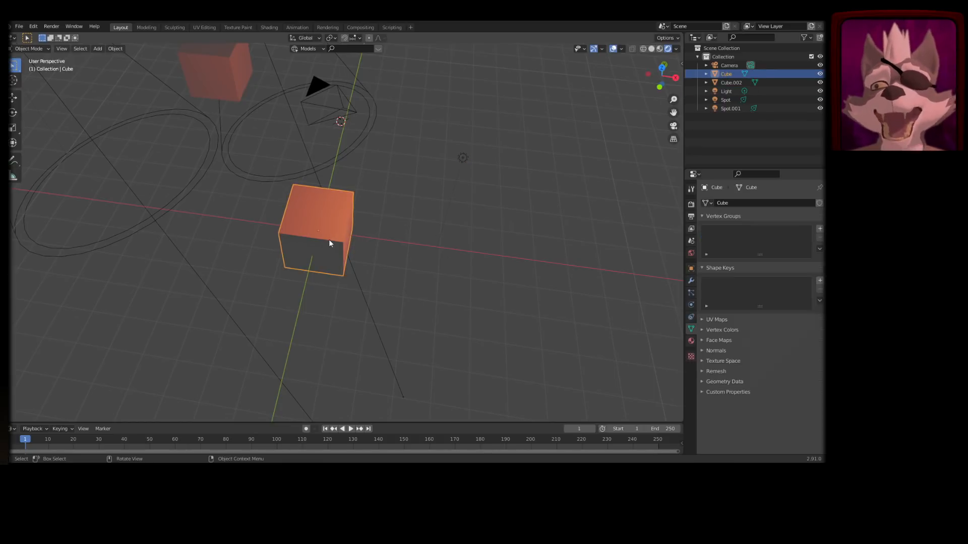
middle_drag(367, 197, 439, 262)
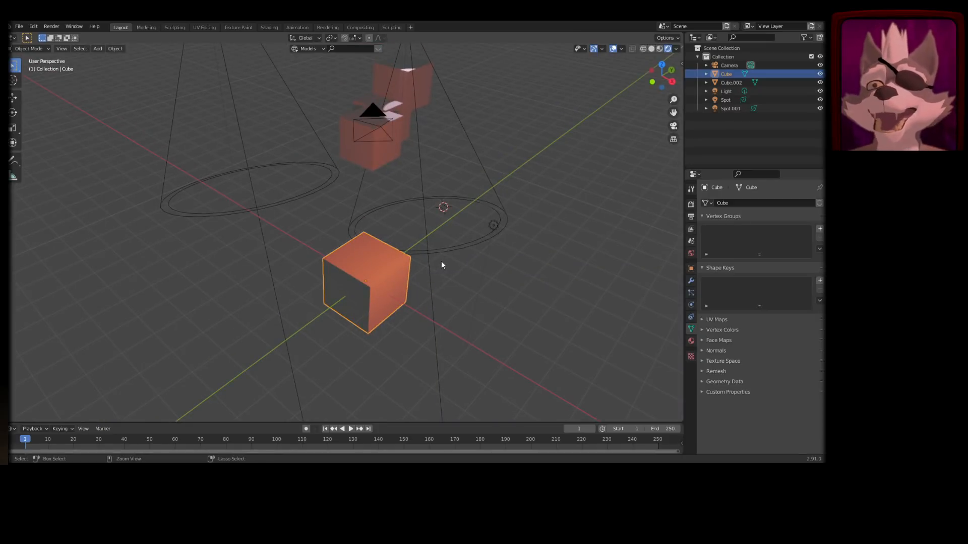
- Start a new default scene, discarding the current one
key(ctrl+n)
click(440, 261)
click(440, 261)
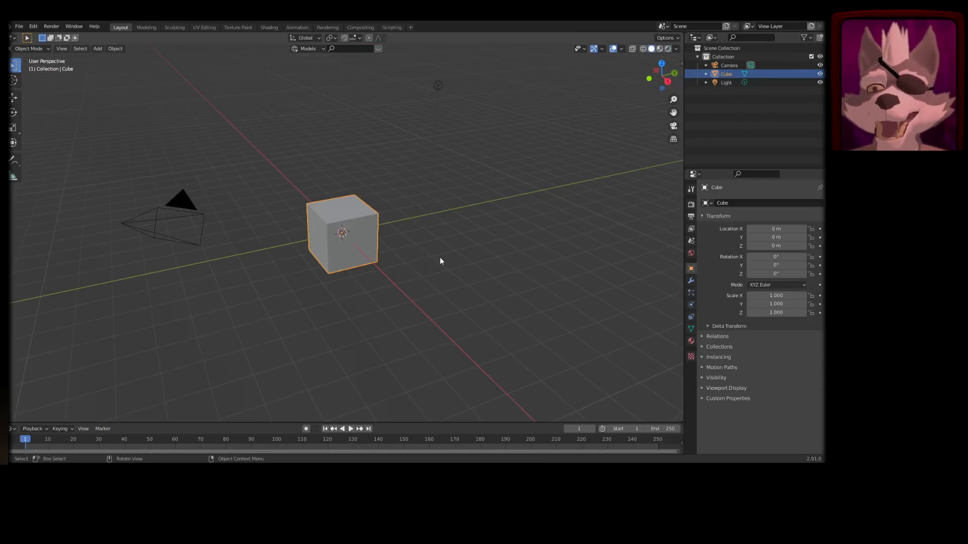
middle_drag(355, 214, 372, 244)
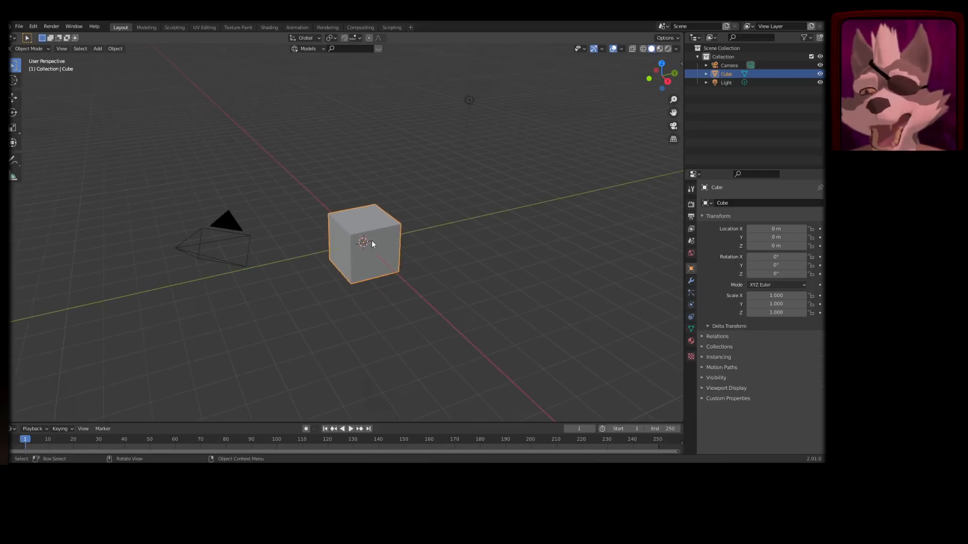
- Select the camera, select the light instead, and switch the viewport to Rendered shading
click(234, 229)
click(470, 100)
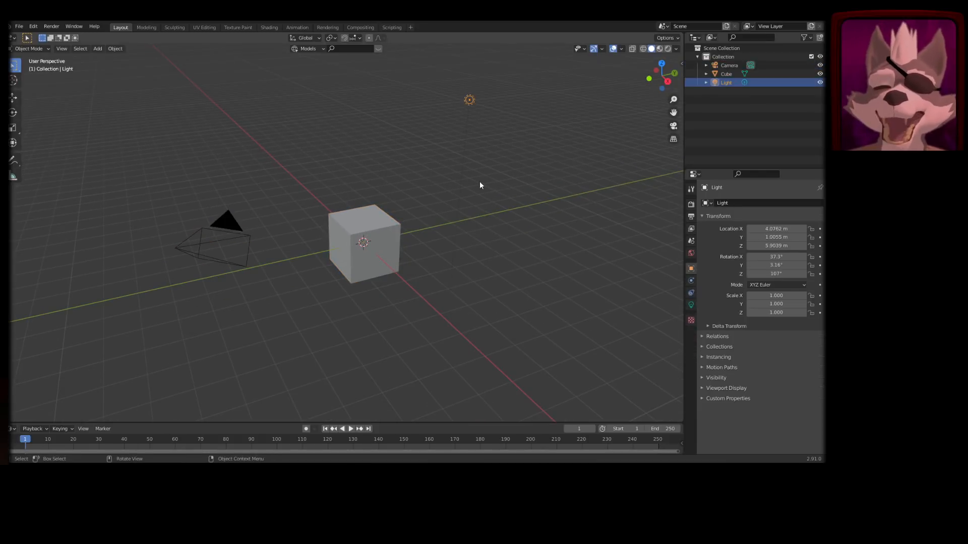
middle_drag(468, 244, 430, 238)
key(z)
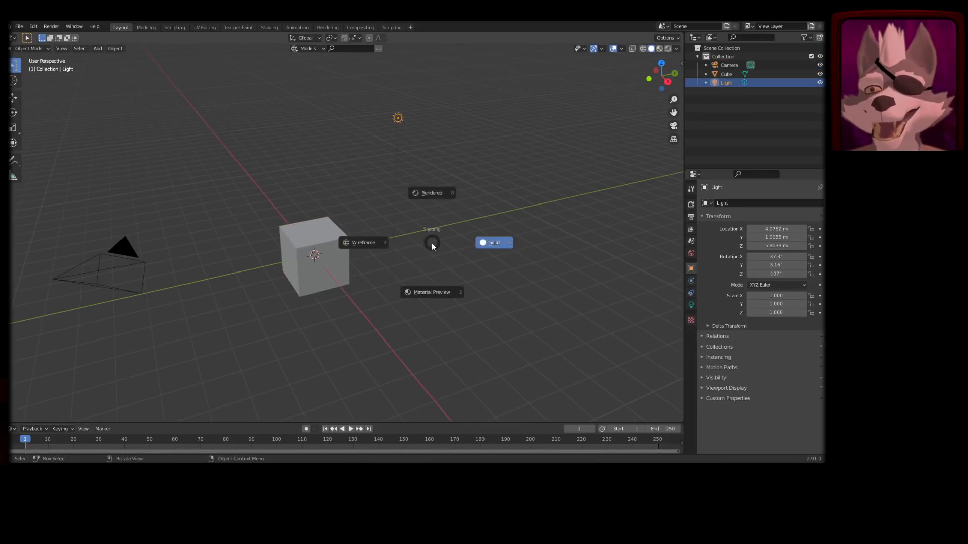
click(433, 192)
- Compare the Material Preview, Solid and Wireframe viewport shading modes, and return to Rendered shading
click(676, 49)
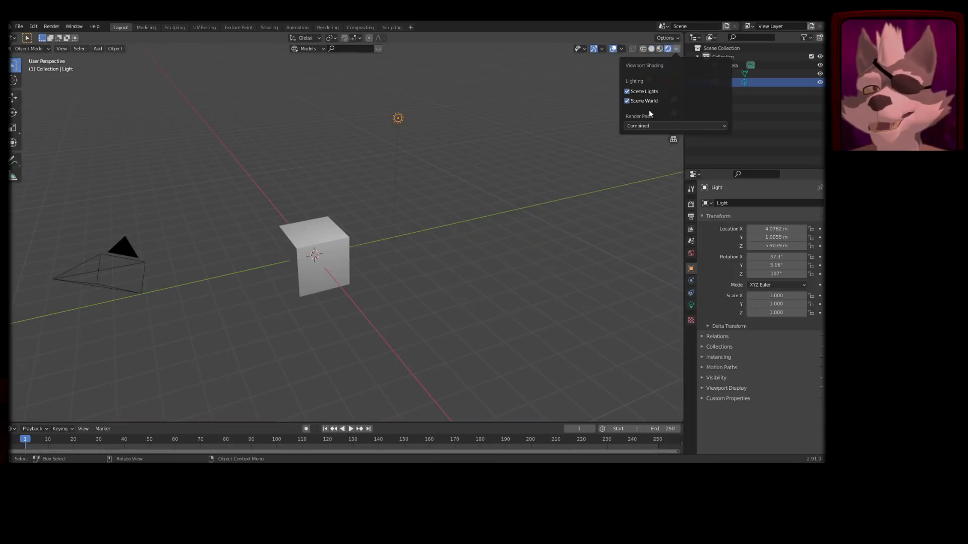
click(659, 50)
click(651, 49)
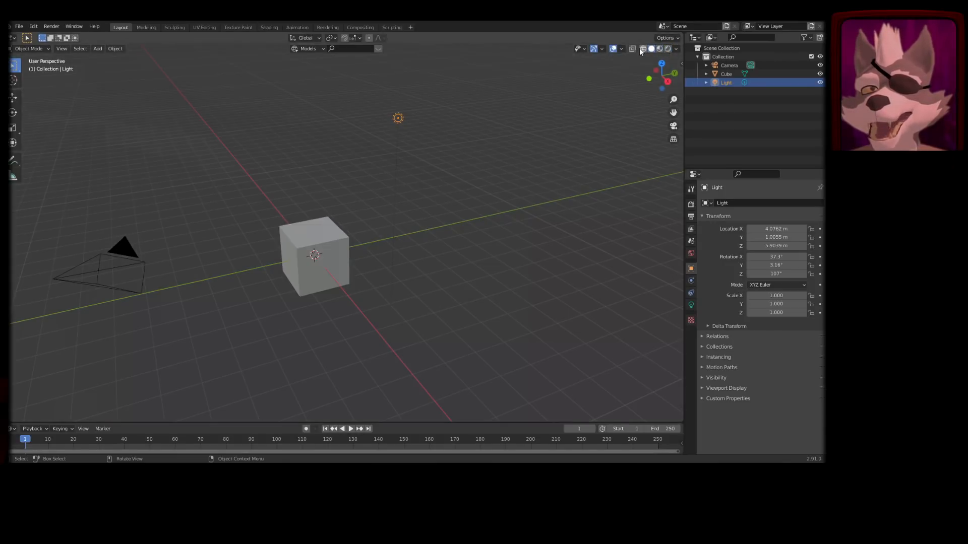
click(644, 50)
click(651, 49)
click(659, 49)
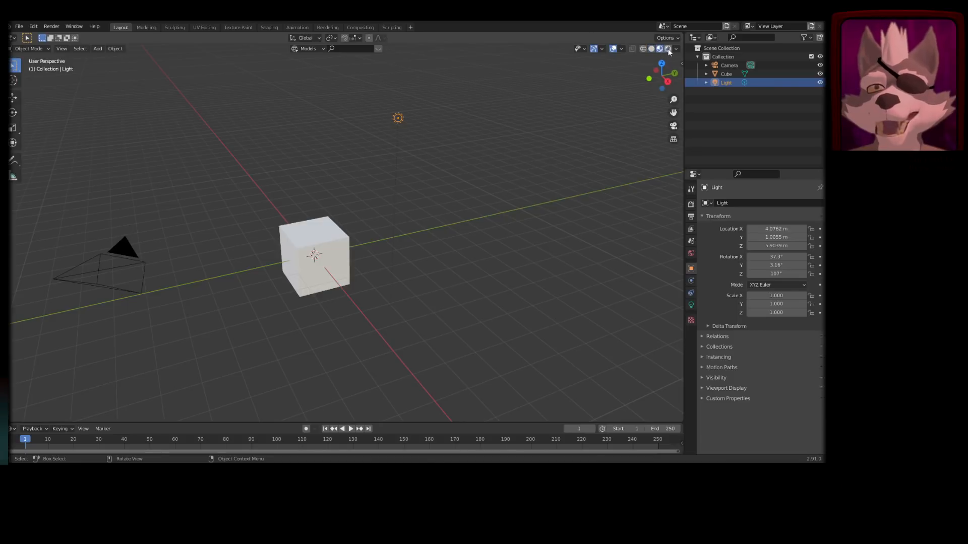
click(668, 49)
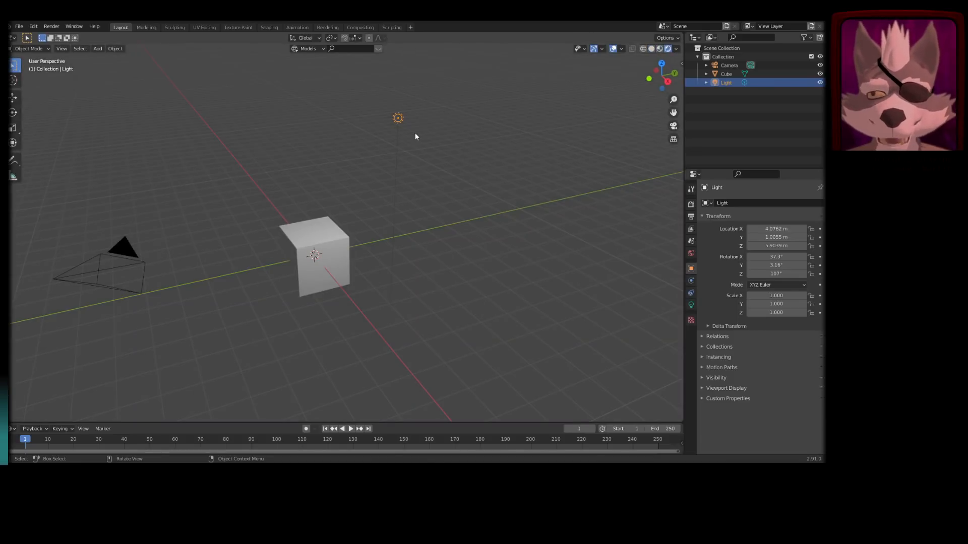
- Set the point light's color to bright green and move the light down close to the cube
middle_drag(398, 120, 435, 159)
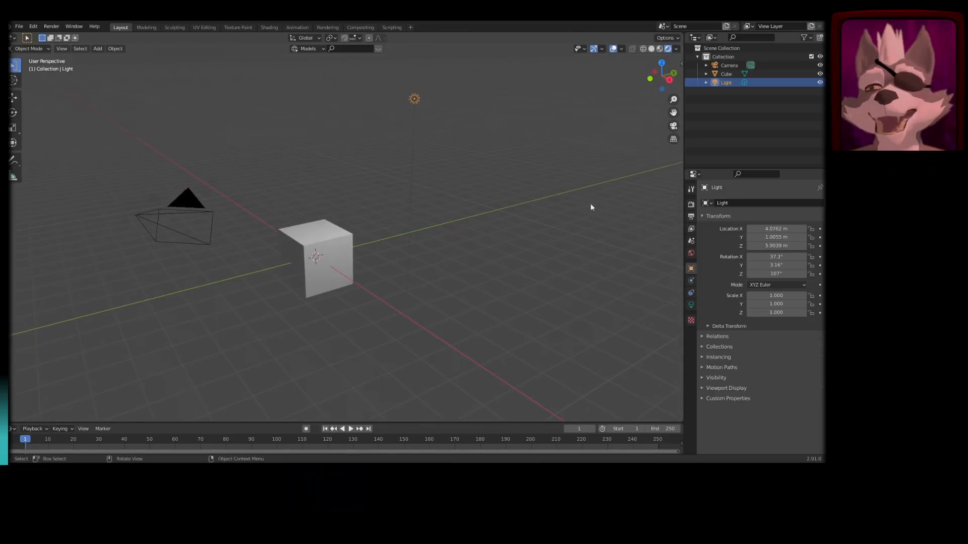
click(691, 306)
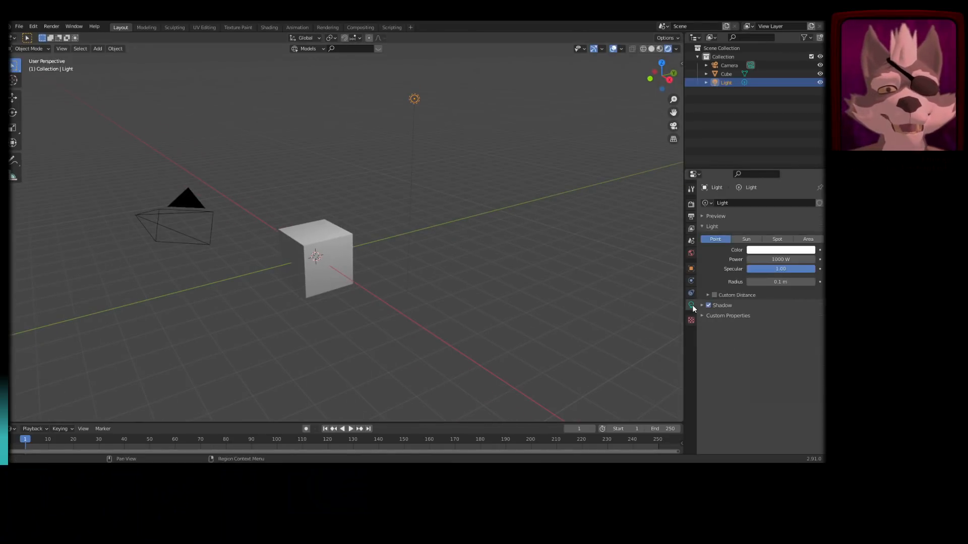
click(773, 250)
drag(769, 166, 727, 137)
key(g)
click(399, 223)
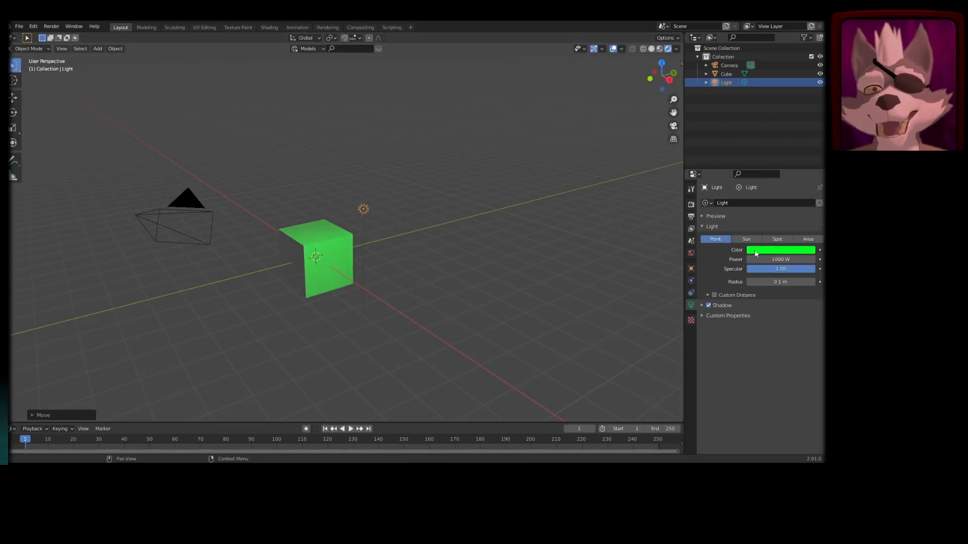
- Raise the light's power to 90000 W and move the light higher above the cube
click(782, 260)
text(9000)
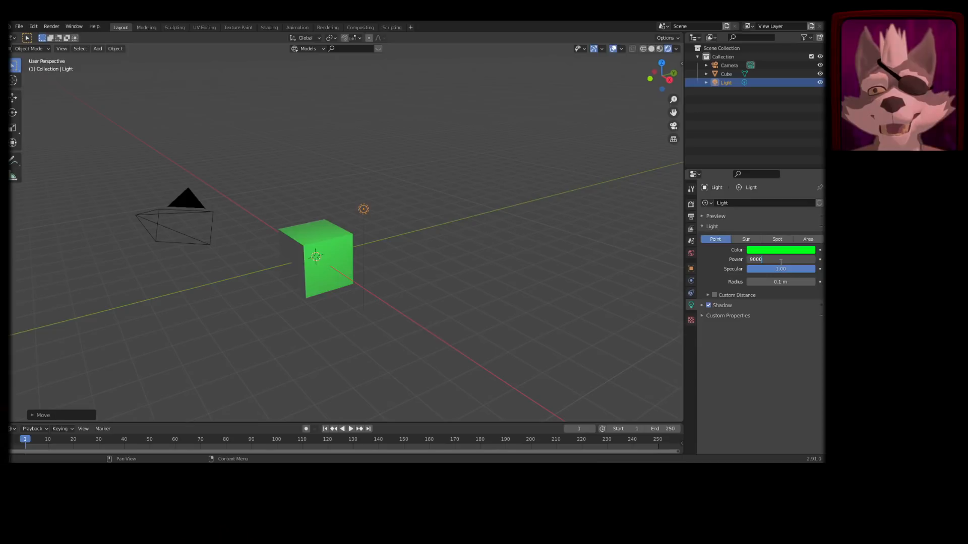
key(Return)
key(g)
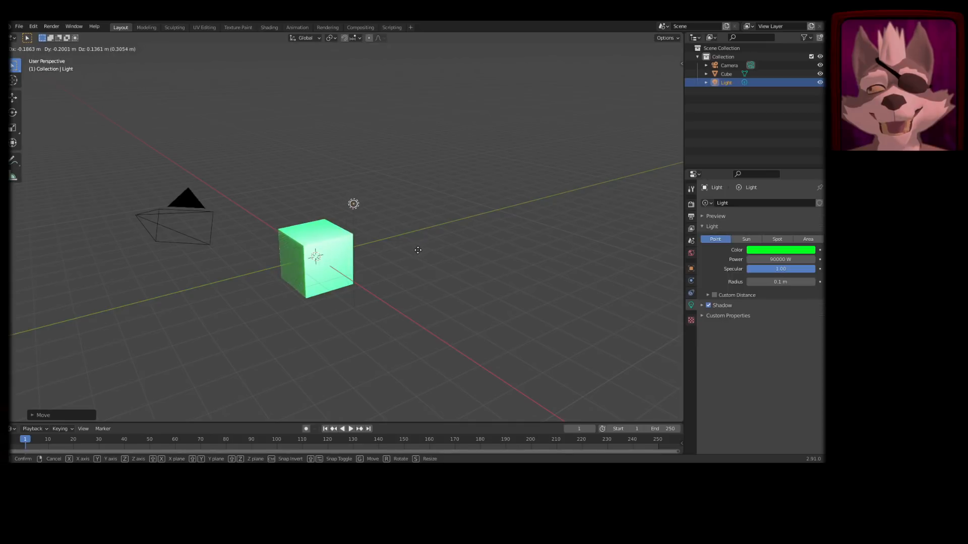
click(418, 251)
key(g)
click(555, 244)
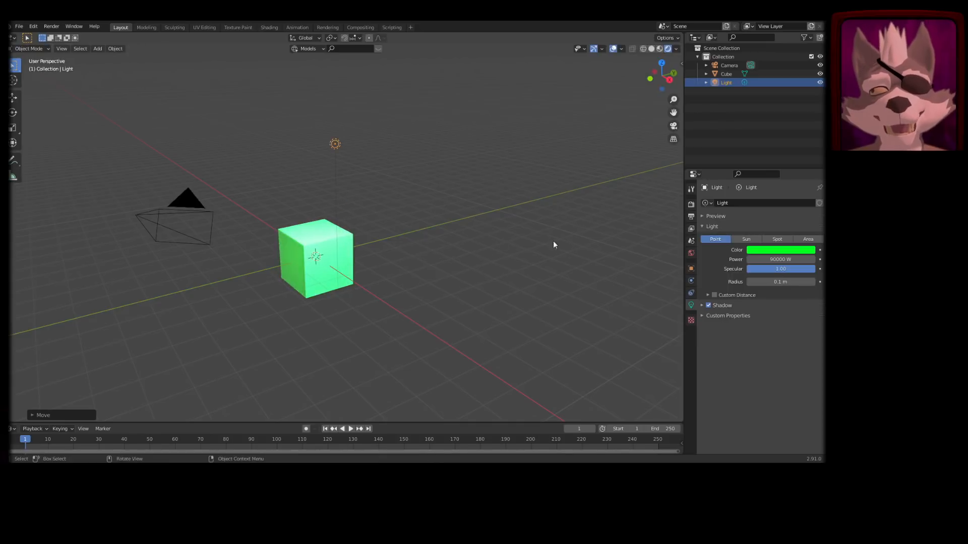
- Set the light's power to 1000 W and move the light lower and closer to the cube
click(762, 259)
text(1000)
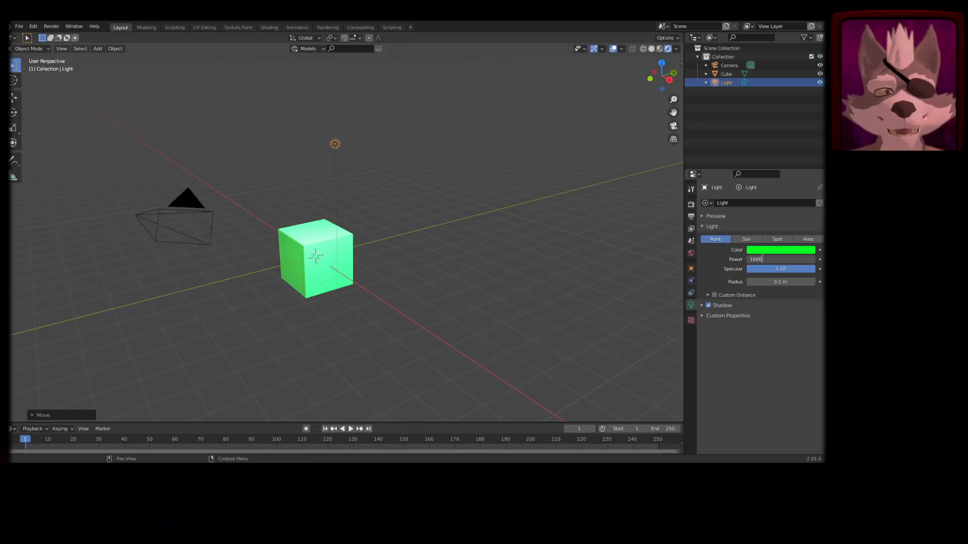
key(Return)
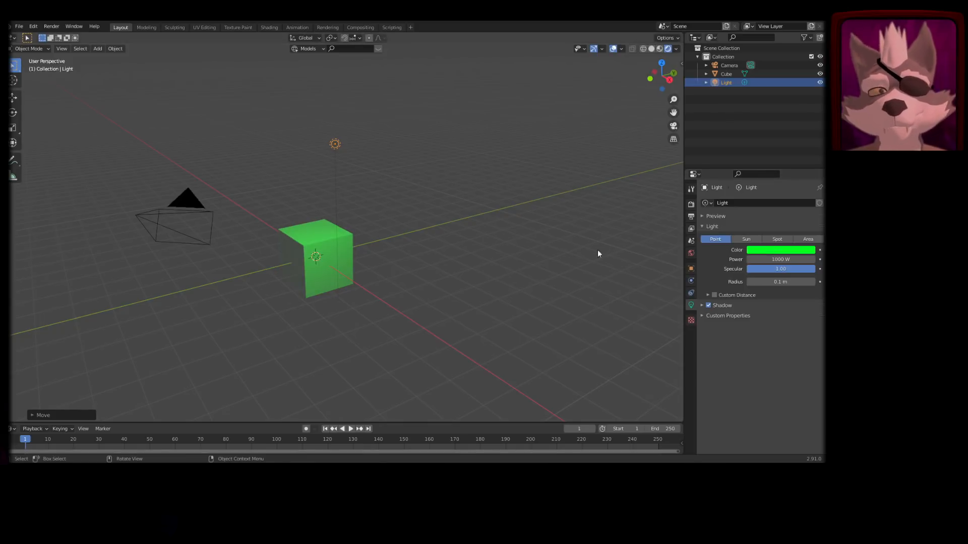
key(g)
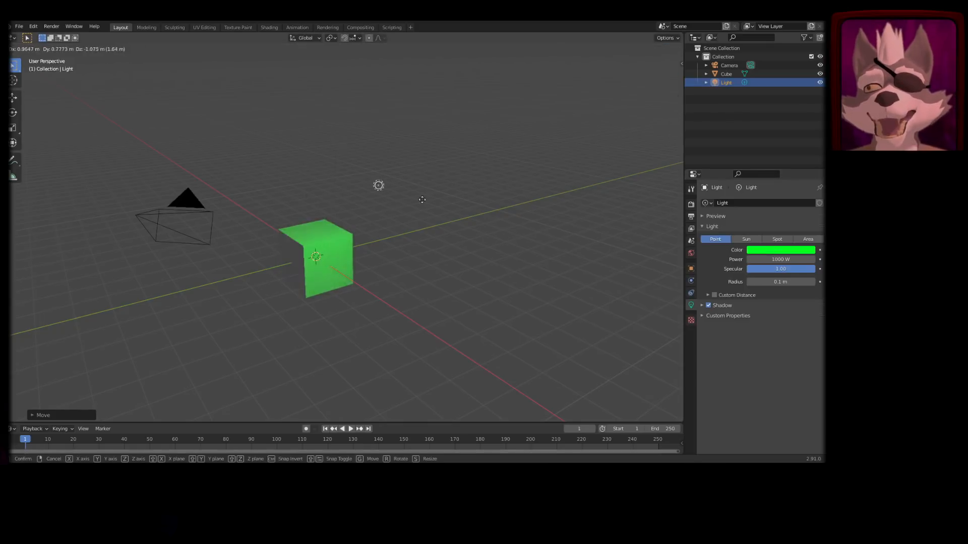
click(424, 197)
- Select the cube, enter Edit Mode and compare the face, edge and vertex selection modes, finishing in vertex selection
middle_drag(373, 251, 319, 262)
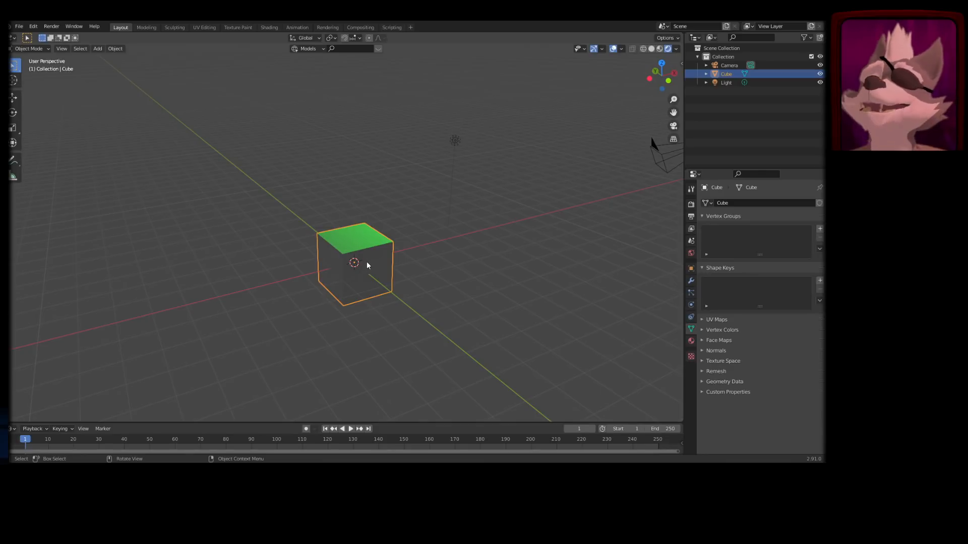
key(Tab)
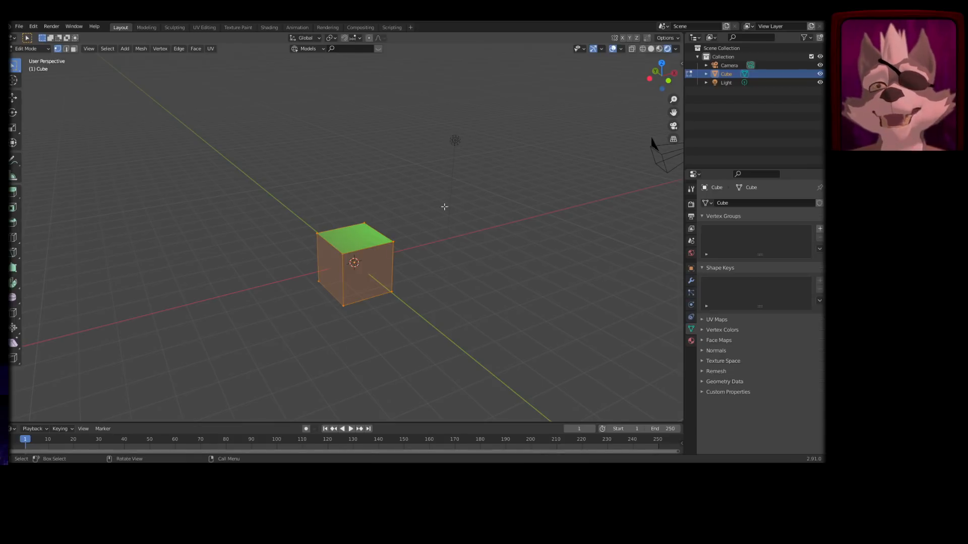
click(74, 49)
click(58, 49)
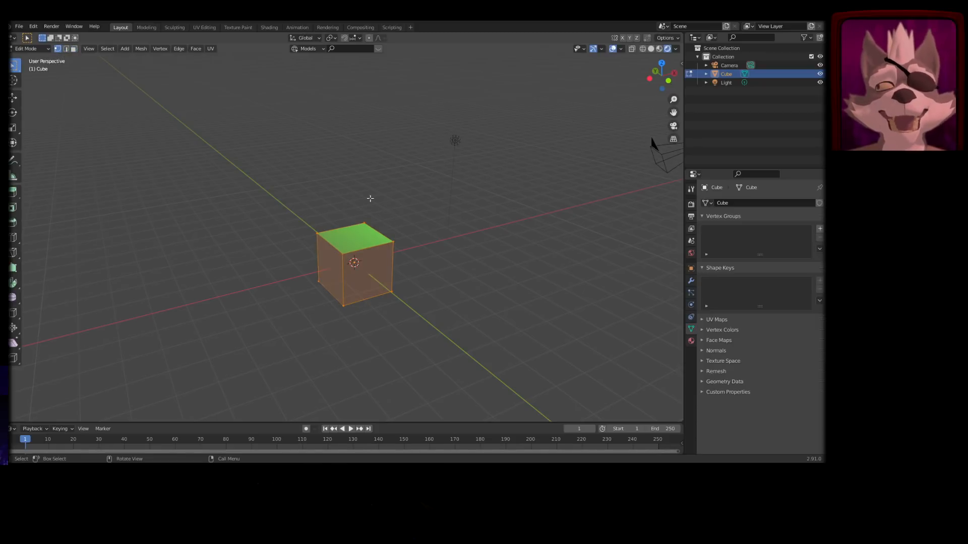
click(73, 49)
click(66, 49)
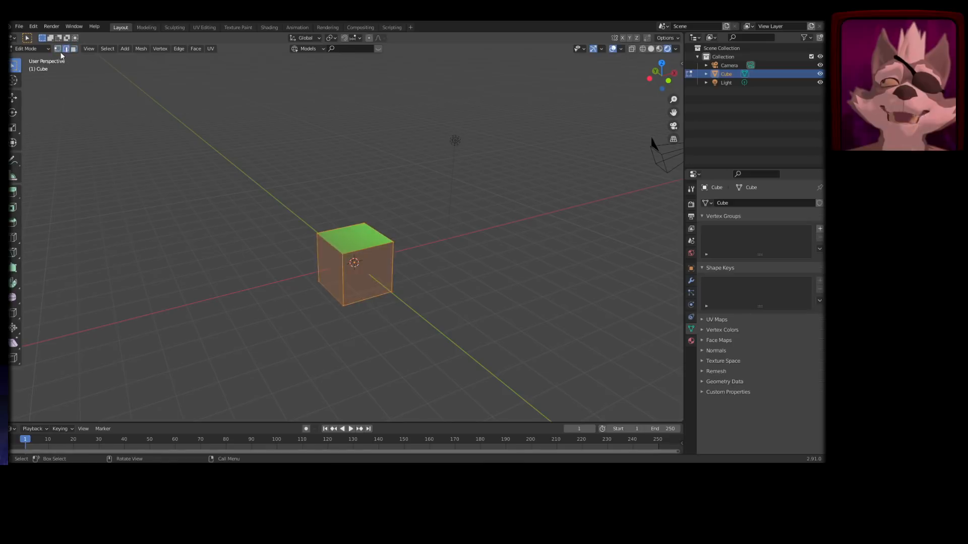
click(74, 49)
click(58, 49)
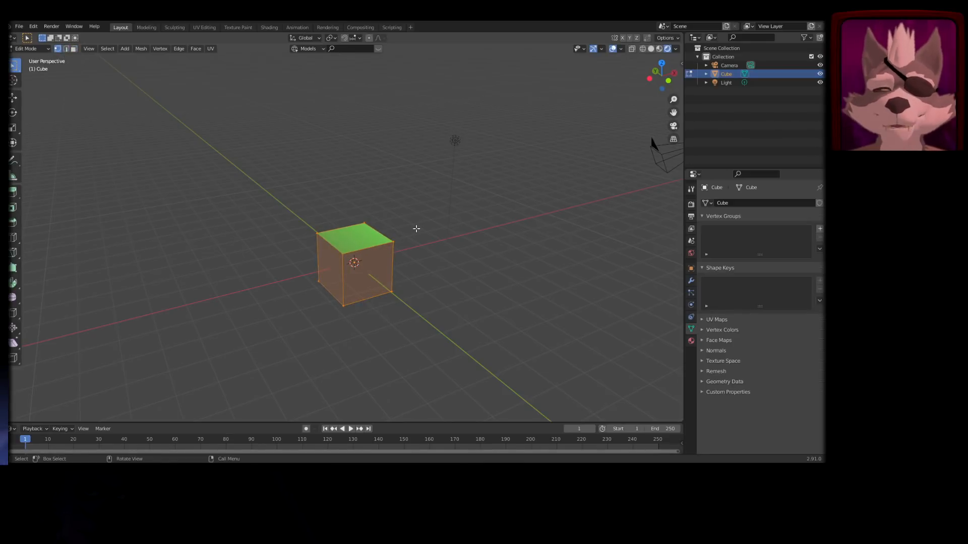
- Try moving several of the cube's top corner vertices one at a time
middle_drag(416, 228, 402, 251)
click(393, 259)
key(g)
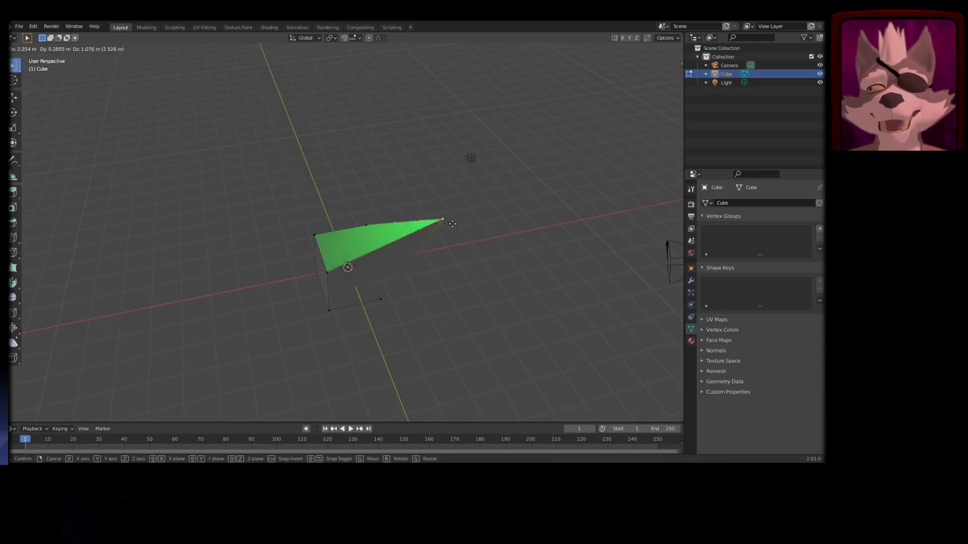
right_click(432, 246)
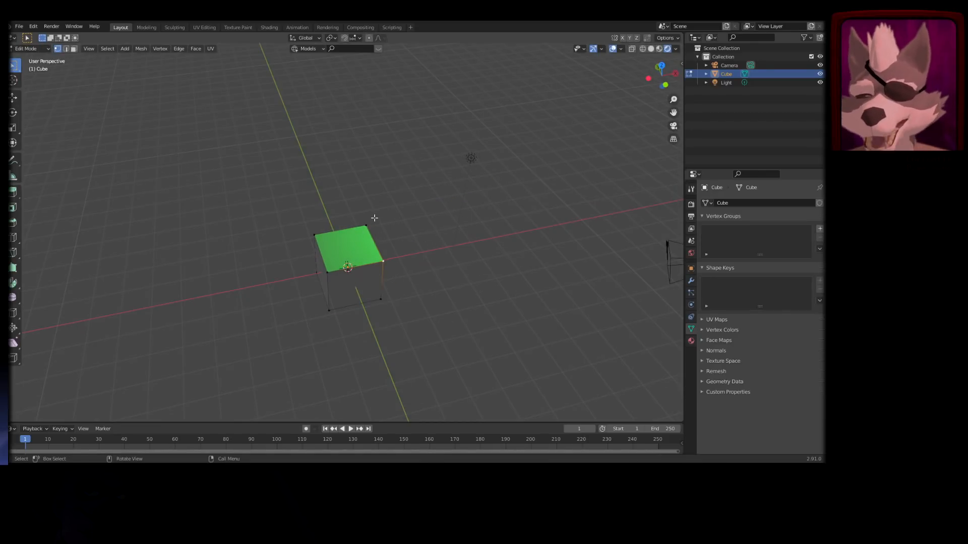
middle_drag(358, 277, 455, 252)
middle_drag(337, 187, 398, 182)
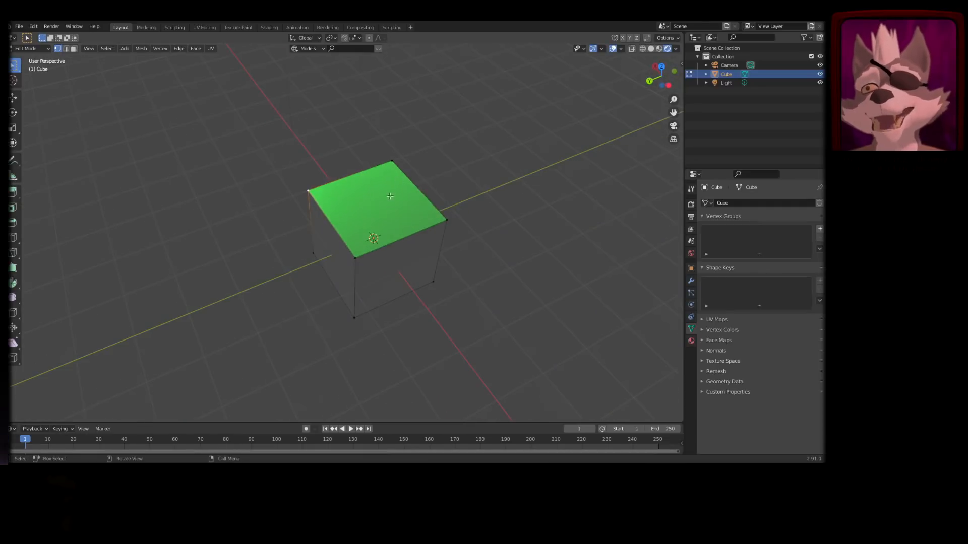
key(g)
right_click(388, 156)
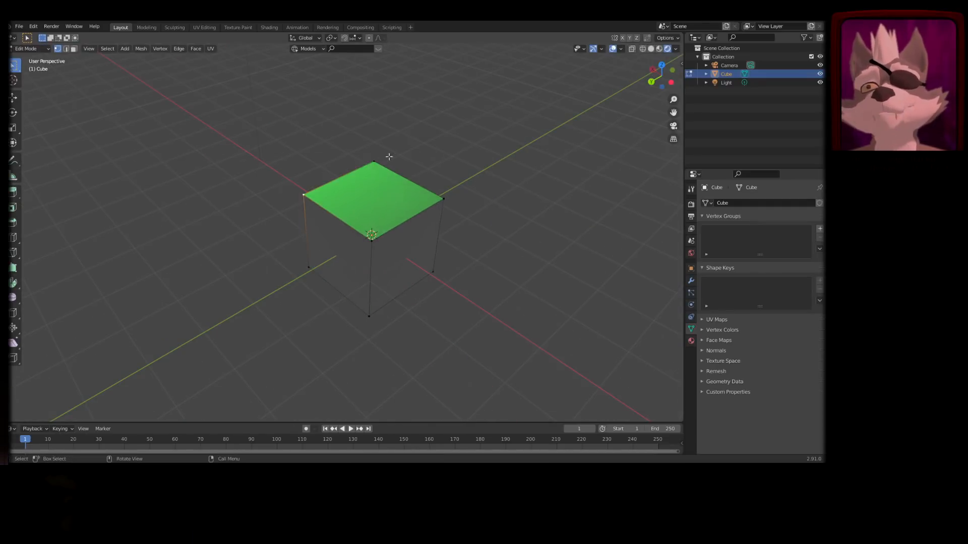
key(g)
right_click(512, 171)
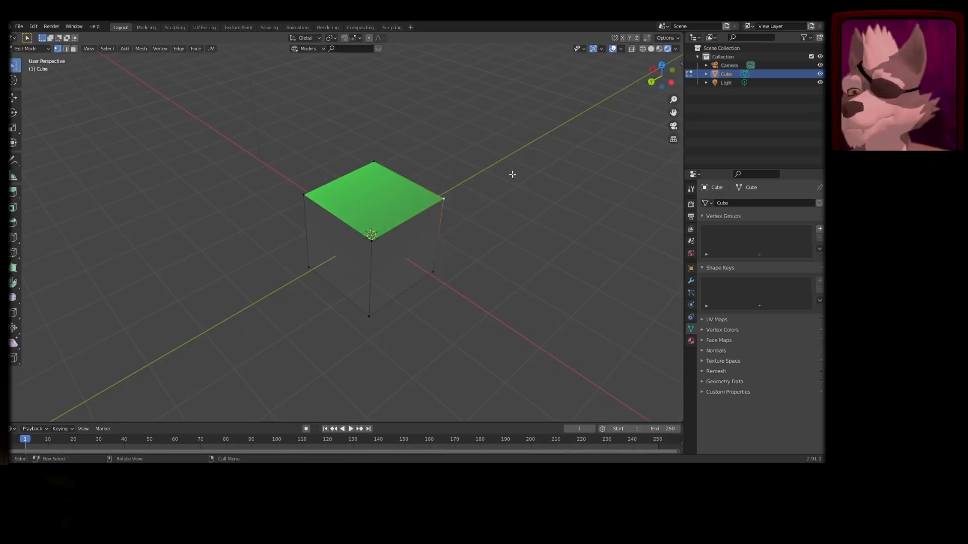
key(g)
right_click(494, 257)
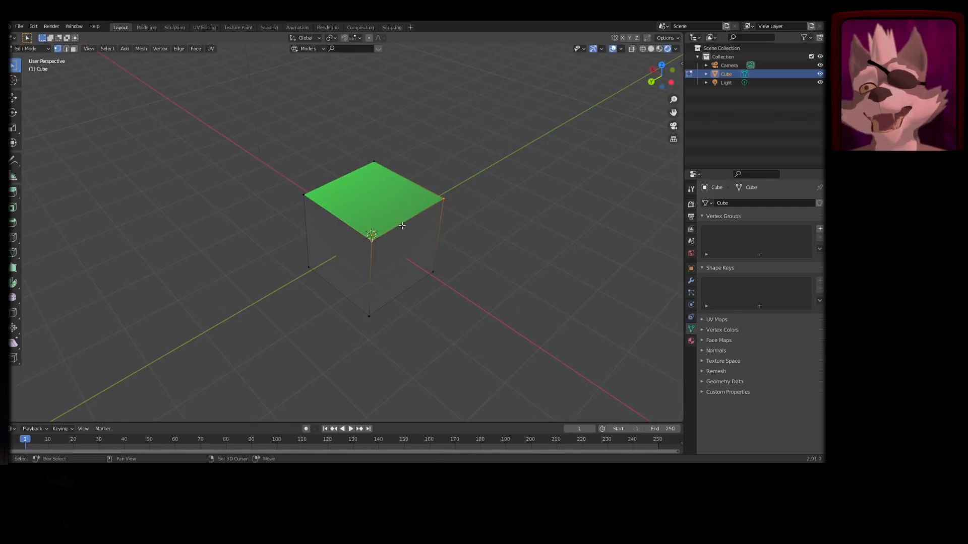
- Try scaling two selected top vertices freely and constrained to the X, Z and Y axes
key(s)
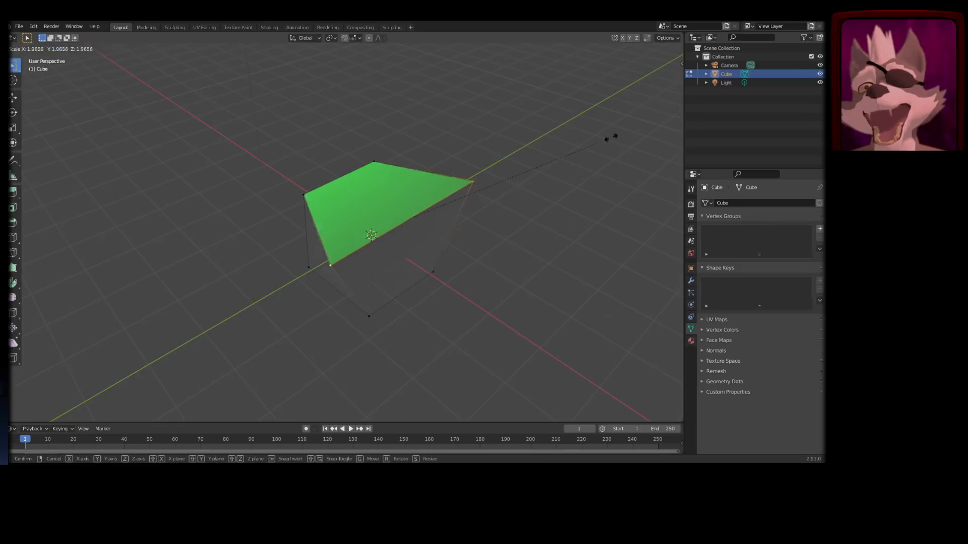
key(x)
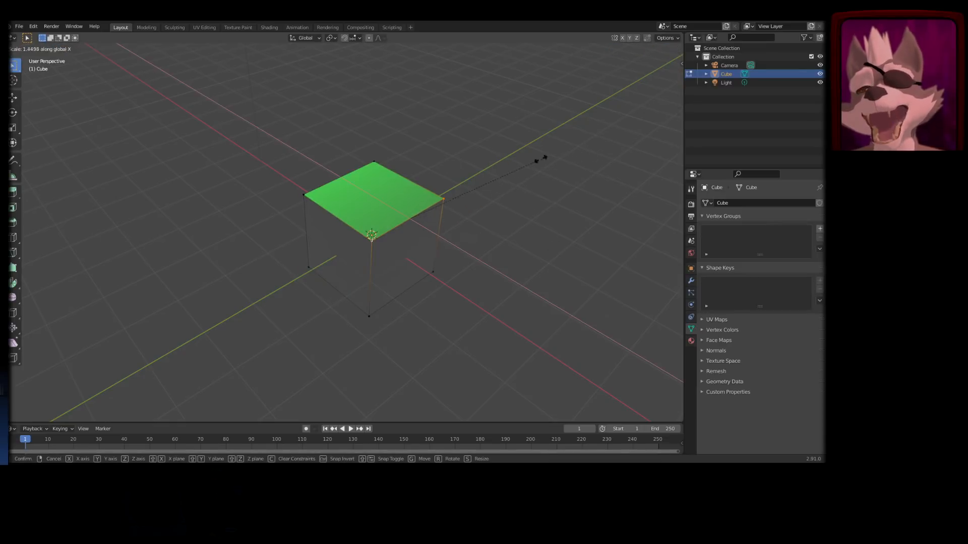
key(z)
key(y)
right_click(509, 194)
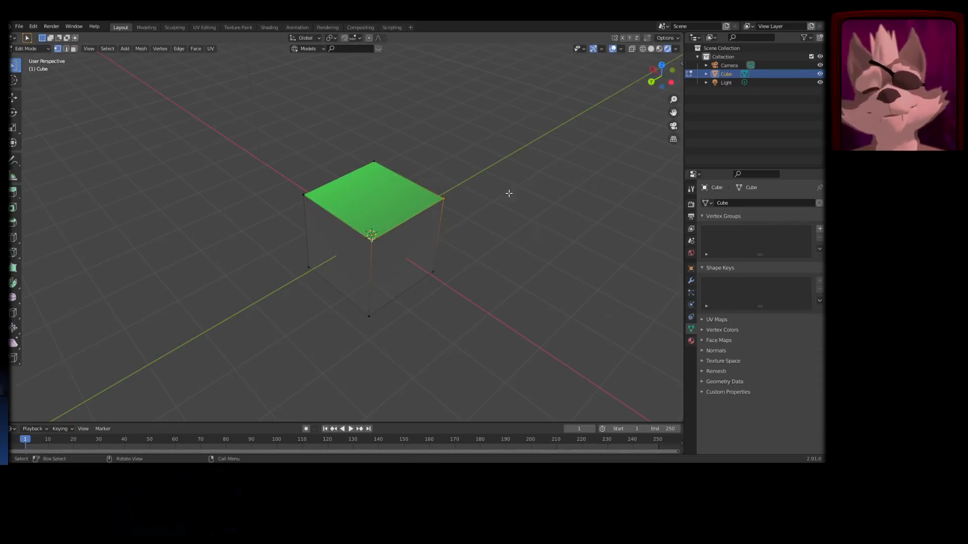
- Switch to edge selection, select several of the cube's edges together and try to move them
middle_drag(509, 193, 444, 212)
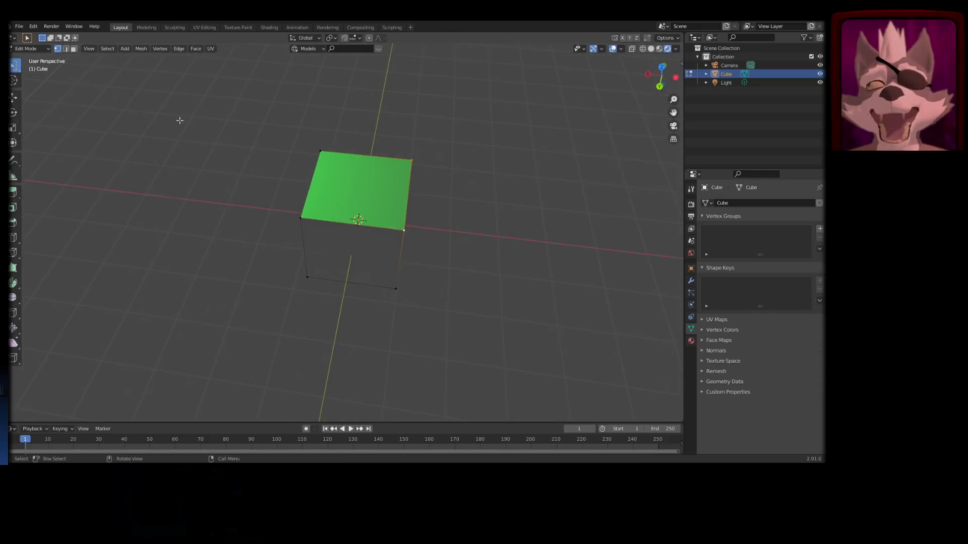
middle_drag(438, 178, 433, 210)
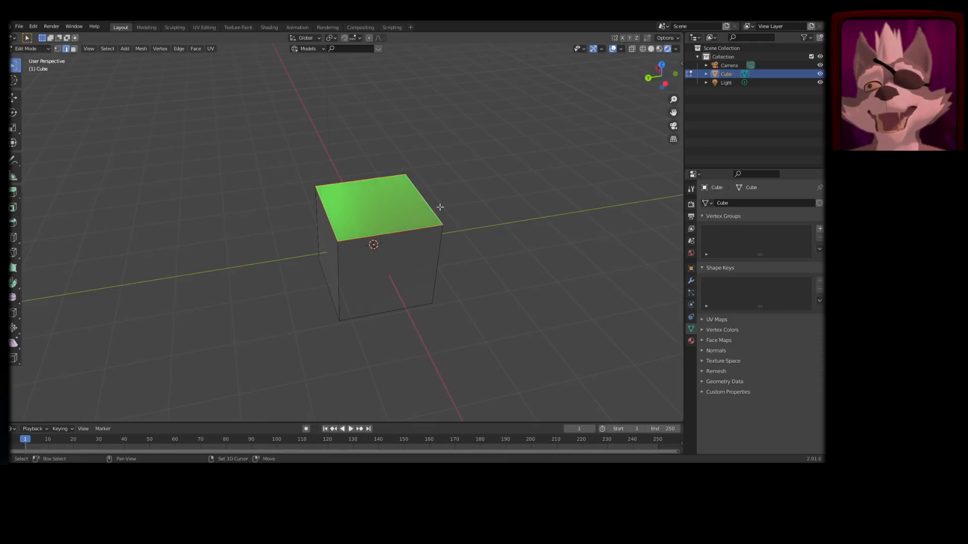
shift+click(331, 284)
key(g)
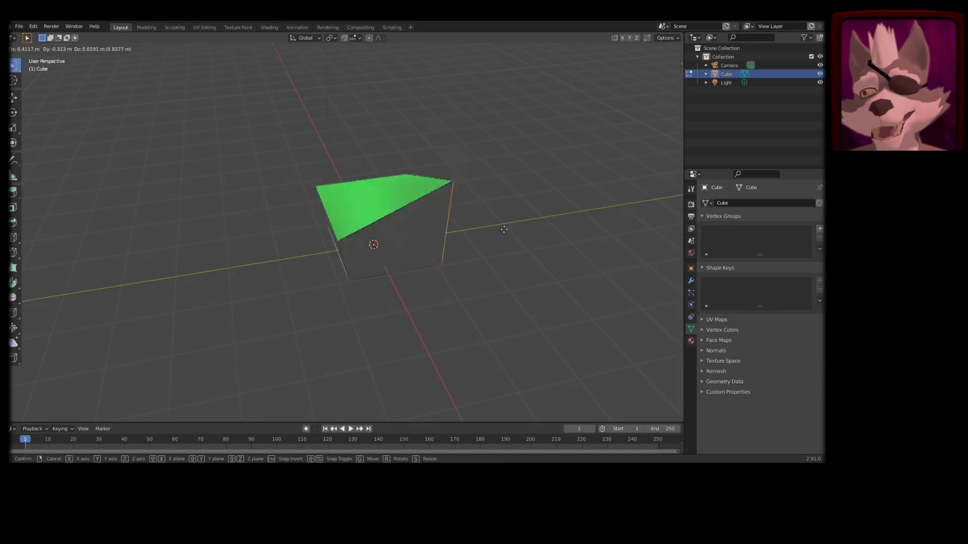
right_click(471, 272)
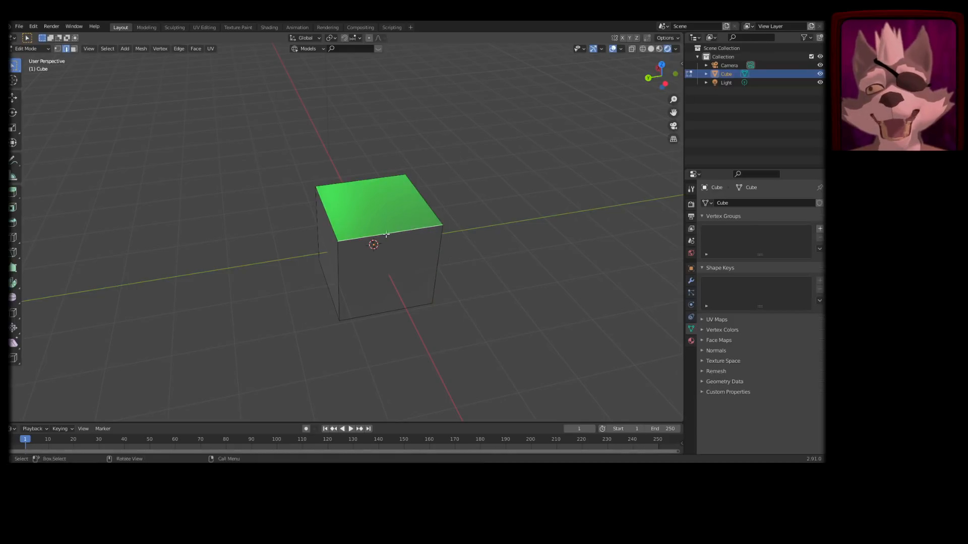
middle_drag(353, 275, 407, 217)
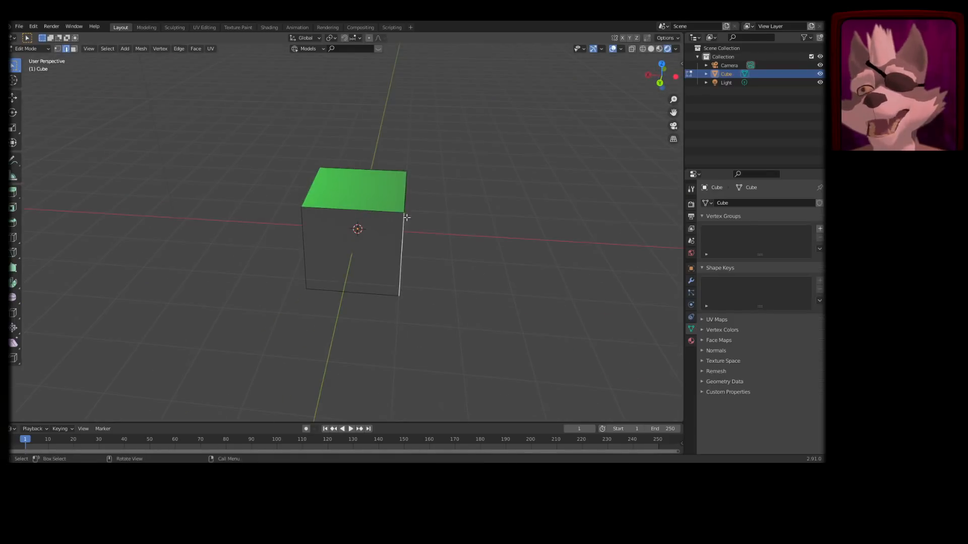
- Switch to face selection, pick individual faces of the cube and try moving the top face and a side face
middle_drag(479, 161, 497, 191)
click(344, 190)
click(368, 246)
click(339, 252)
click(336, 199)
key(g)
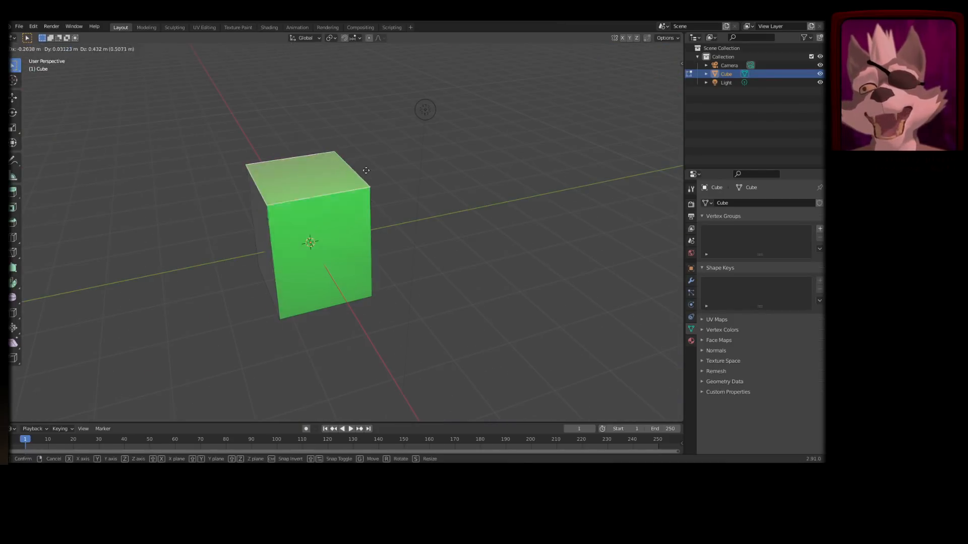
right_click(384, 144)
middle_drag(377, 245, 450, 231)
click(367, 256)
key(g)
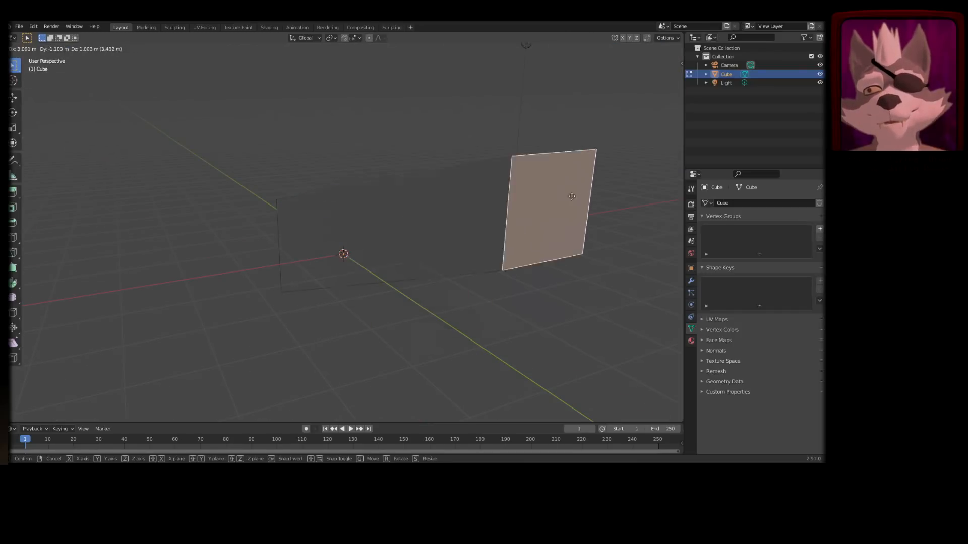
right_click(371, 261)
- Select the top face together with adjacent side faces of the cube, and clear the selection
middle_drag(296, 267, 443, 224)
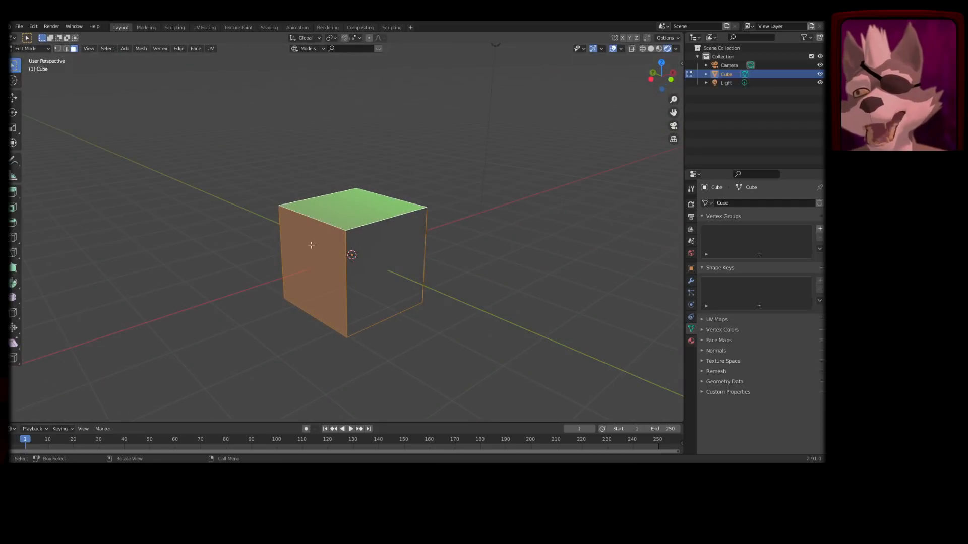
middle_drag(423, 284, 423, 209)
click(463, 217)
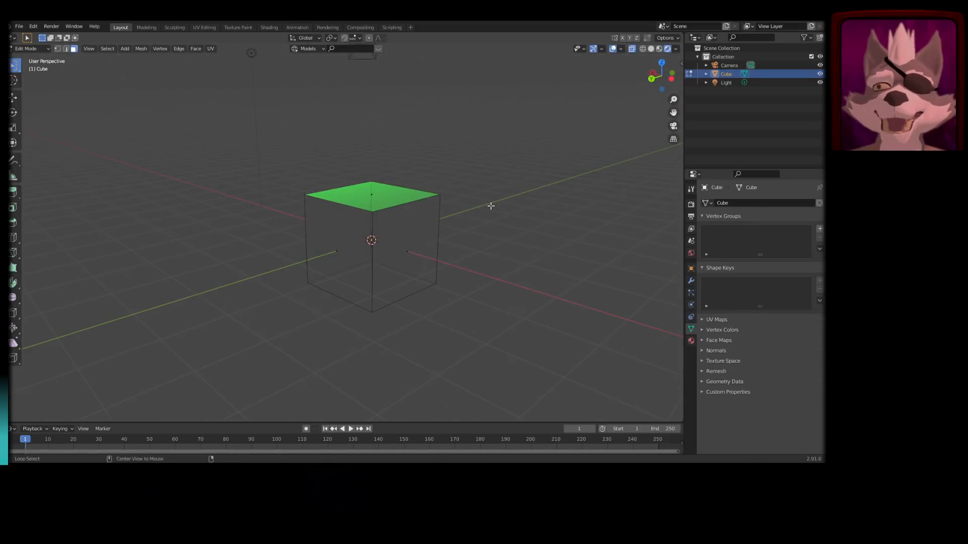
- Compare selecting the cube's side face with X-ray display on and off, viewed close up
middle_drag(491, 206, 438, 214)
scroll(447, 199, up, 5)
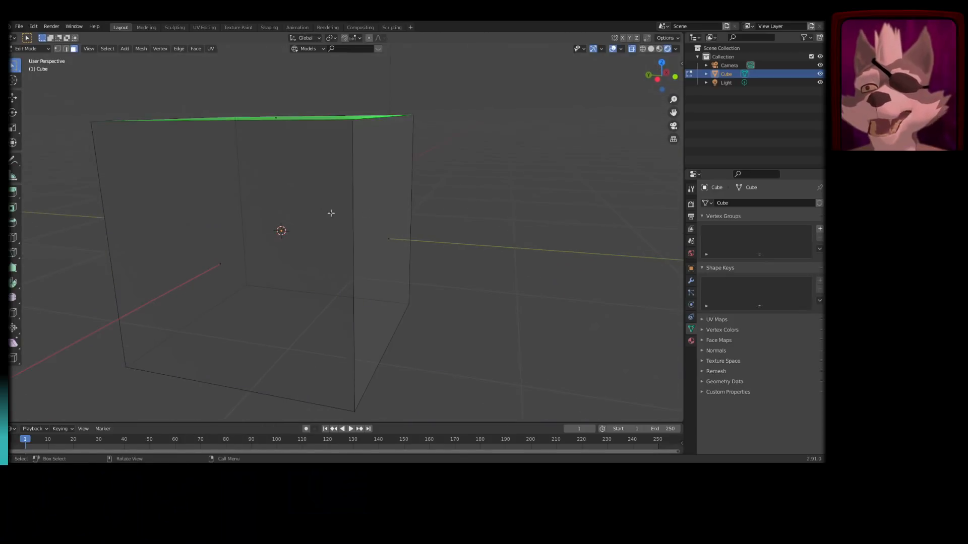
mouse_move(331, 214)
middle_down()
mouse_move(385, 209)
mouse_move(389, 220)
mouse_move(319, 219)
mouse_move(426, 211)
mouse_move(320, 210)
middle_up()
click(352, 250)
click(407, 198)
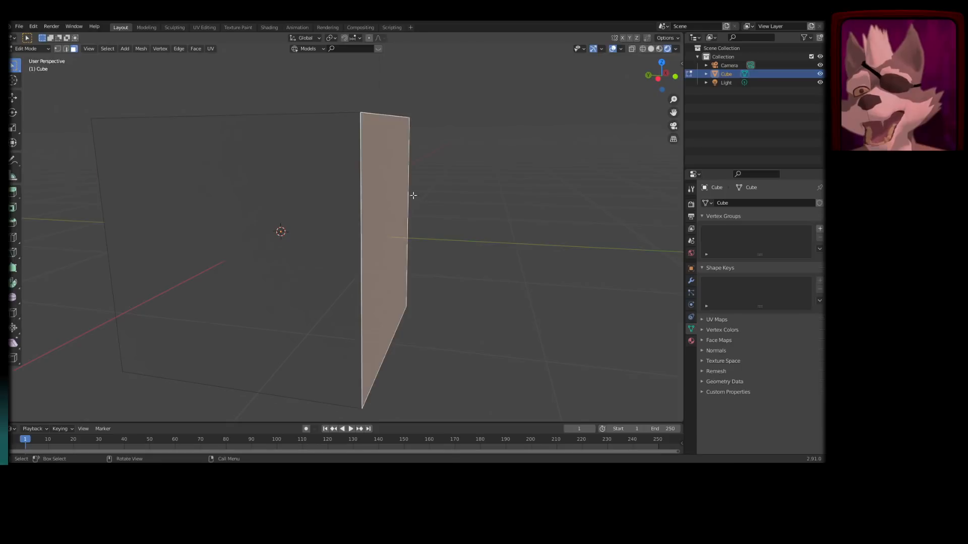
click(413, 196)
click(407, 197)
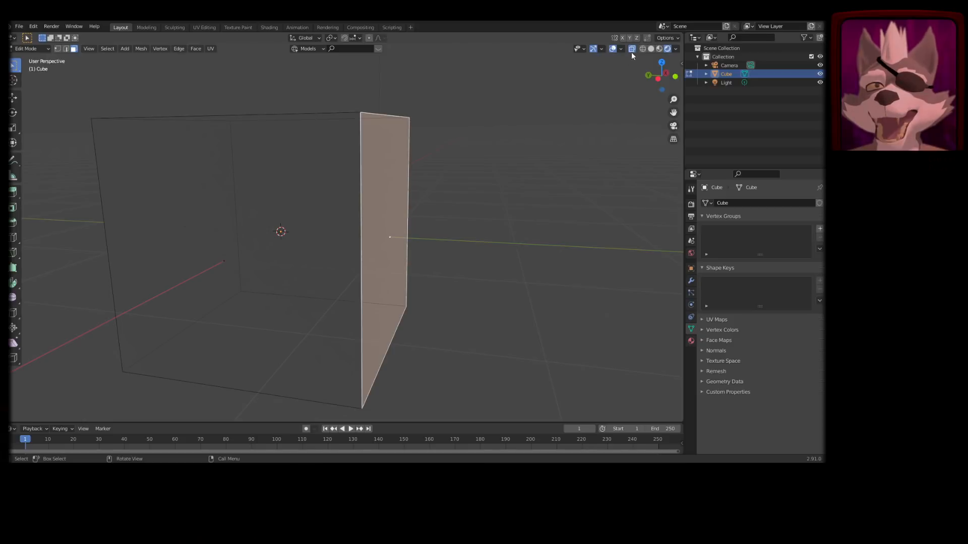
- Deselect everything, turn off X-ray display and select one side face of the cube
key(alt+a)
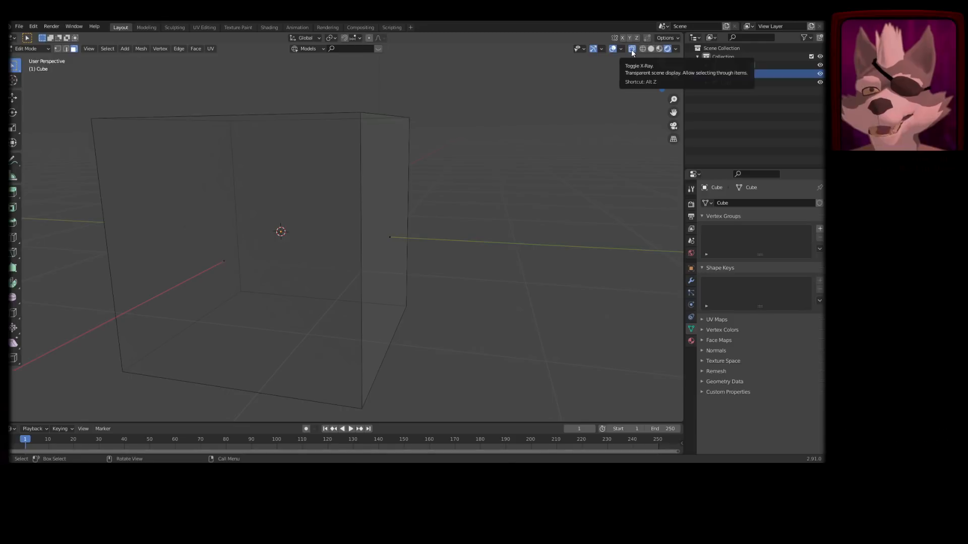
click(632, 49)
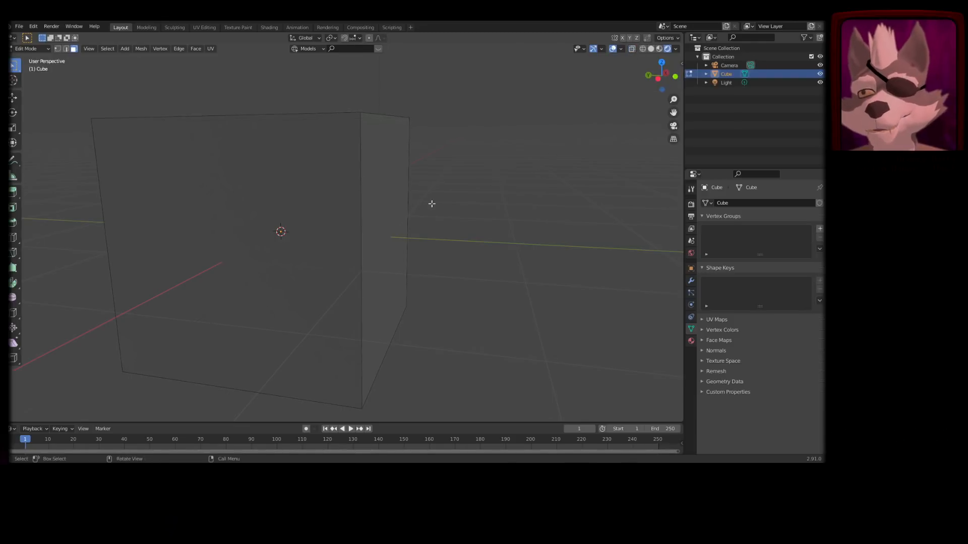
middle_drag(432, 203, 408, 213)
click(381, 225)
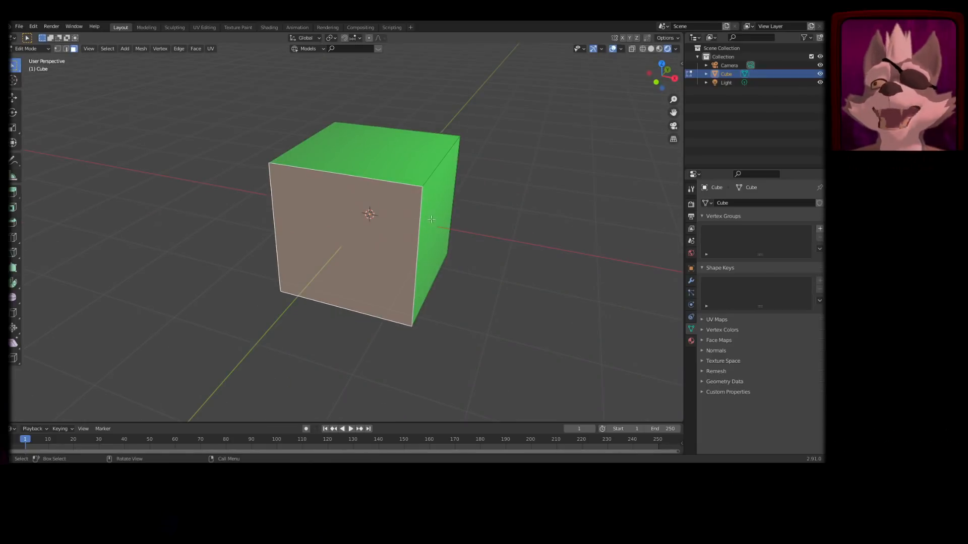
- Select the cube's top face and try extruding it along its normal, the global Y axis and the global Z axis
shift+middle_drag(465, 203, 434, 235)
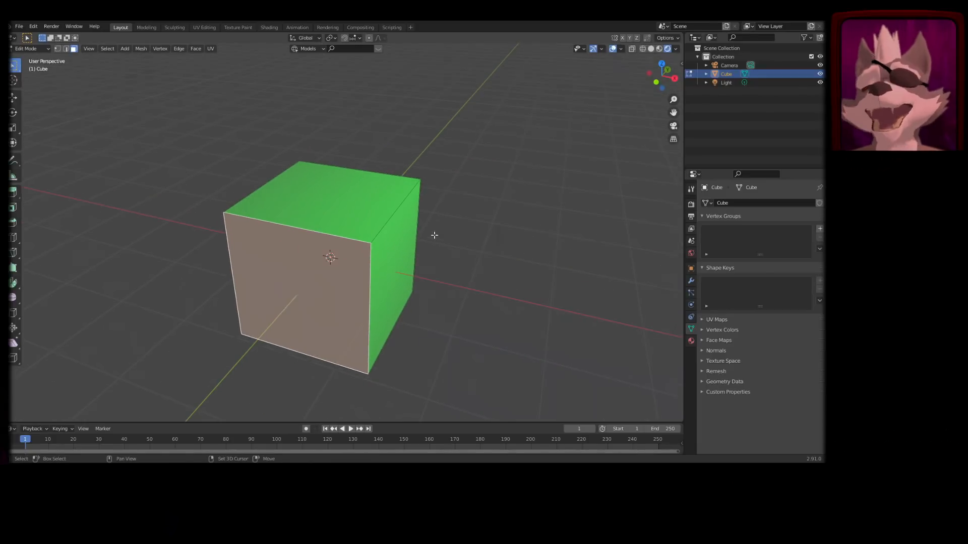
click(325, 186)
mouse_move(440, 210)
ctrl+middle_down()
mouse_move(425, 230)
mouse_move(492, 207)
mouse_move(445, 218)
ctrl+middle_up()
key(e)
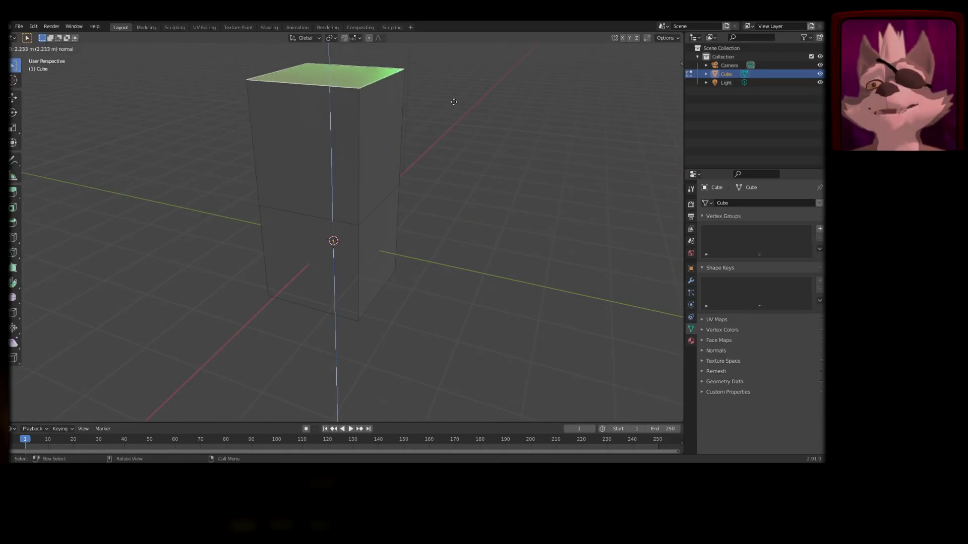
key(y)
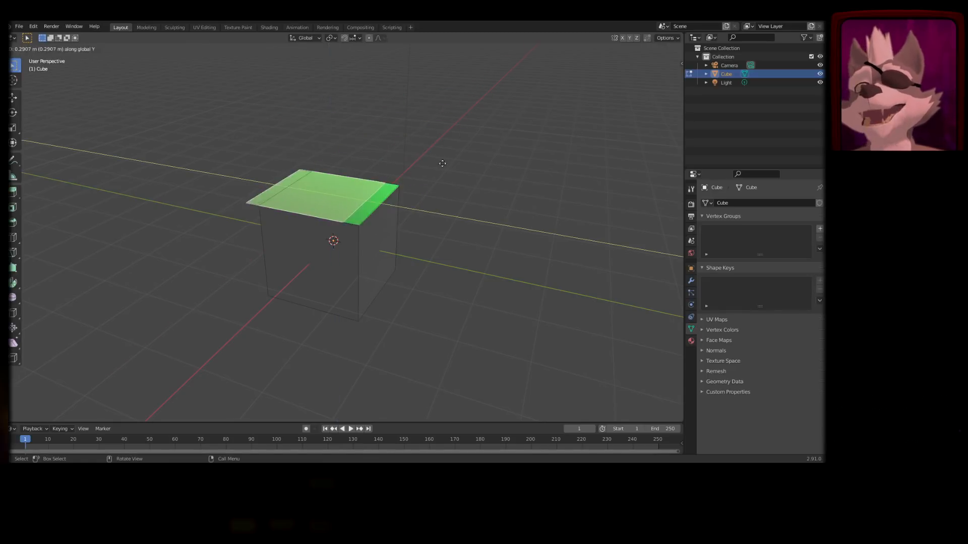
key(z)
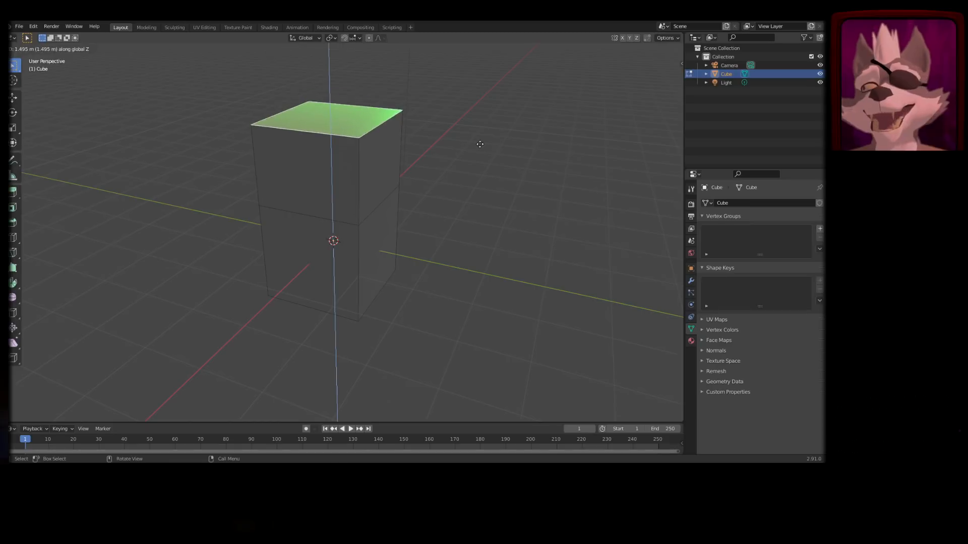
key(Escape)
- Move the cancelled extrusion's top face freely upward to reveal its connected sides, and undo the move
key(g)
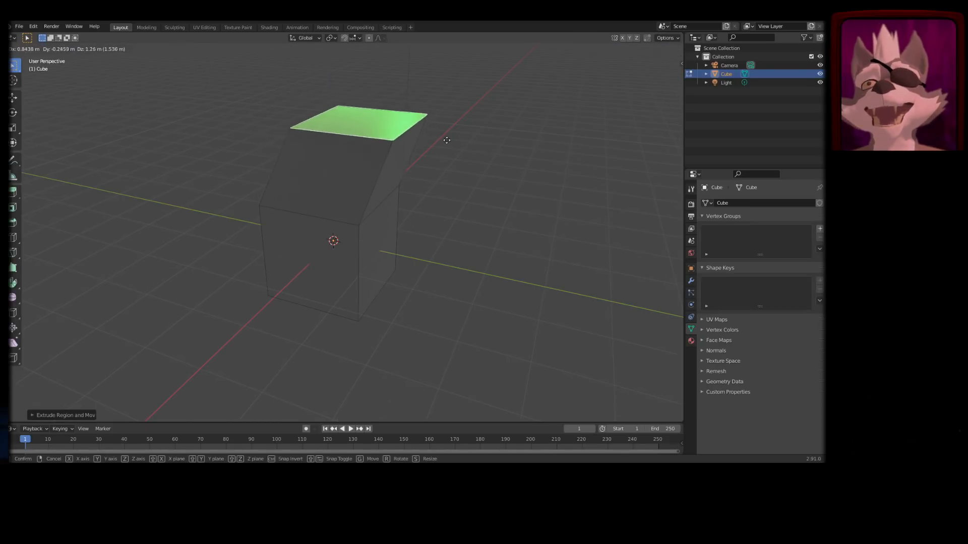
click(443, 142)
middle_drag(443, 142, 358, 197)
key(ctrl+z)
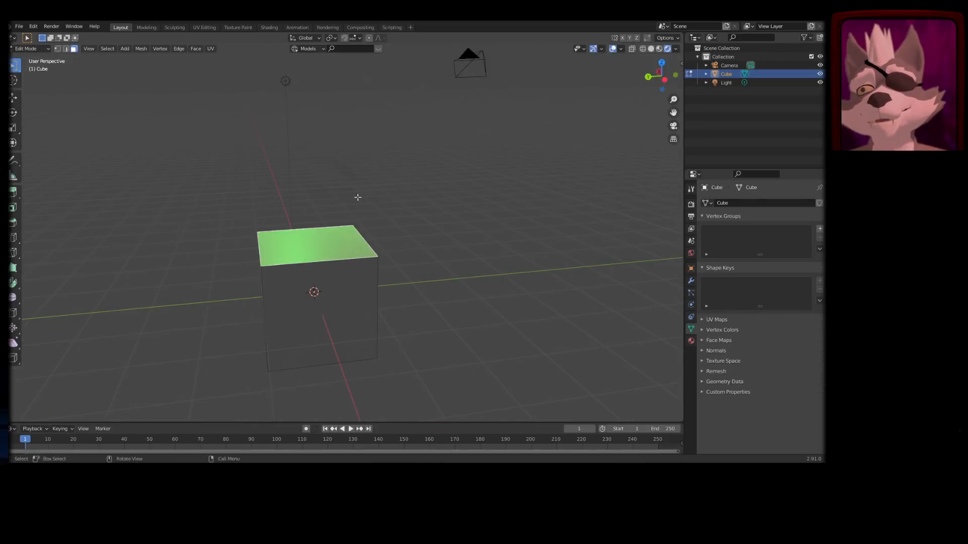
- Start and cancel another extrusion of the top face, and try moving the duplicated face freely
key(e)
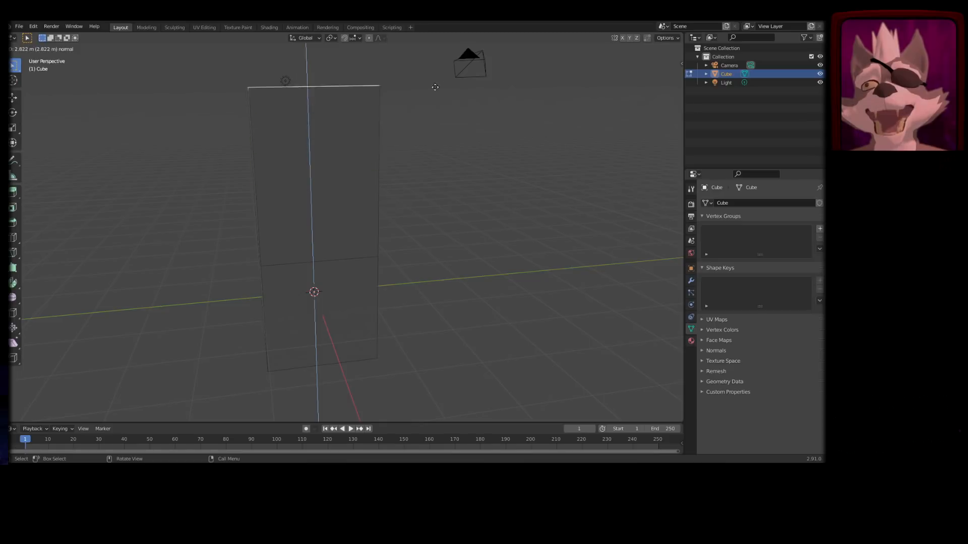
right_click(430, 125)
key(g)
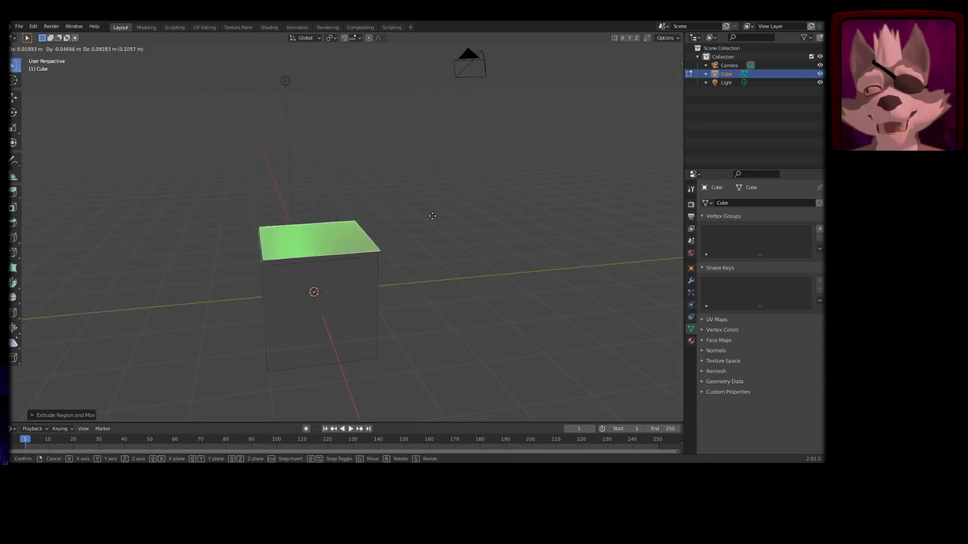
right_click(450, 224)
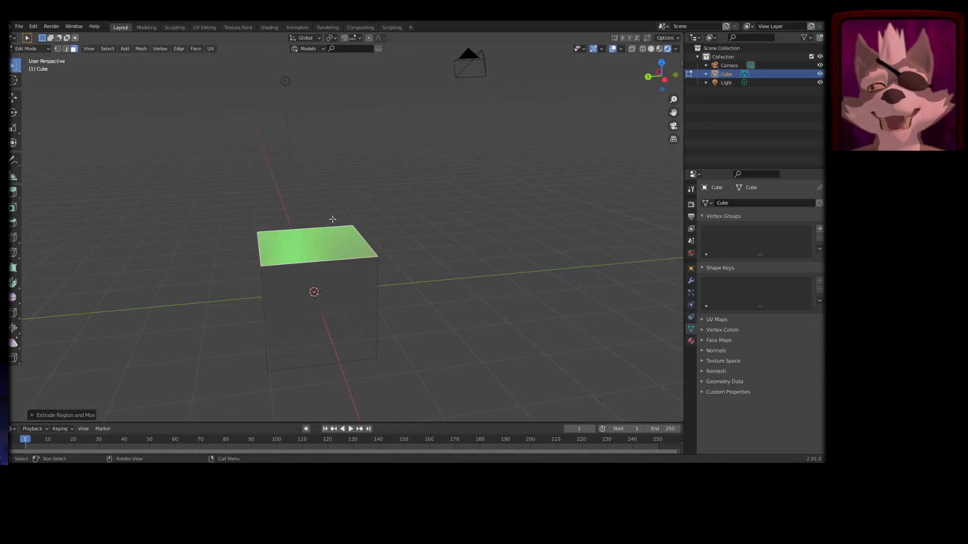
key(g)
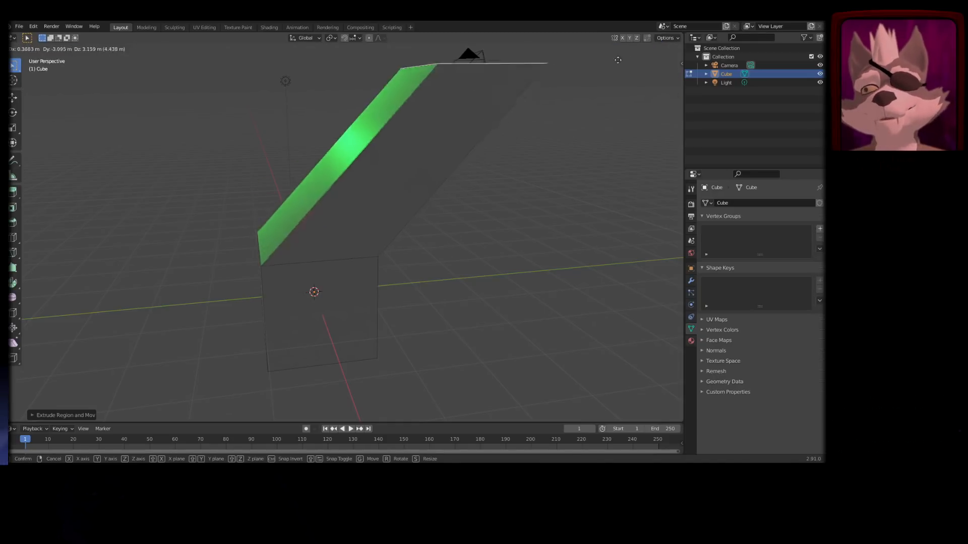
right_click(480, 156)
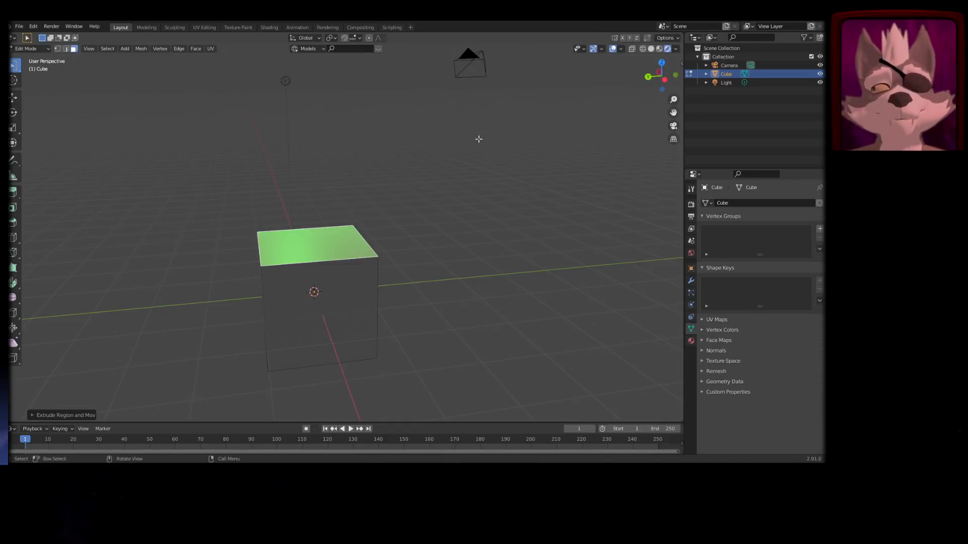
- Extrude the cube's top face in place, try moving the new face, and scale it inward
click(353, 245)
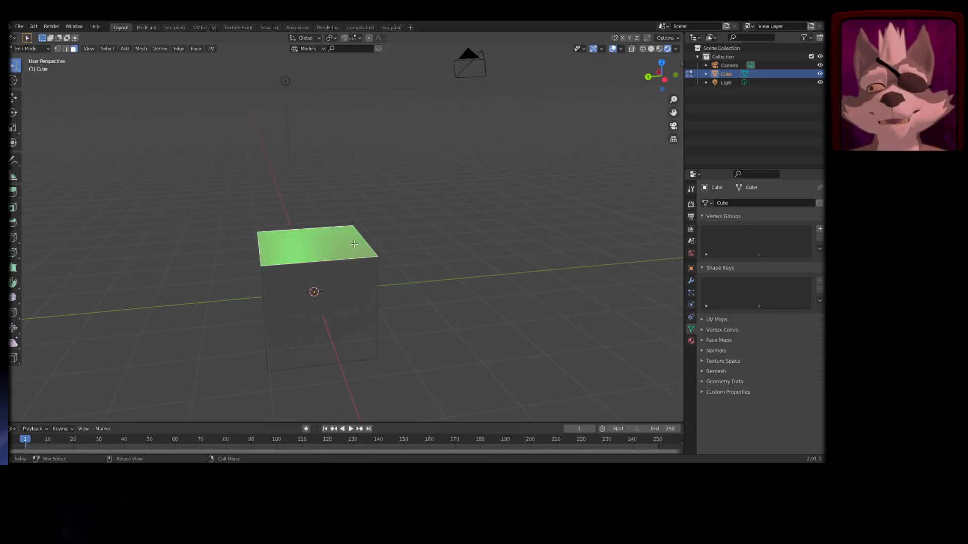
key(e)
right_click(420, 127)
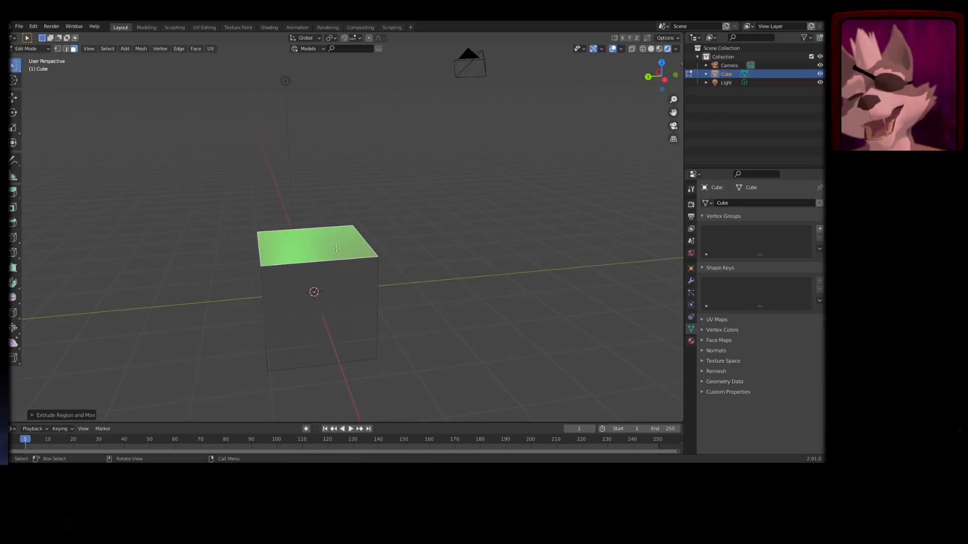
key(g)
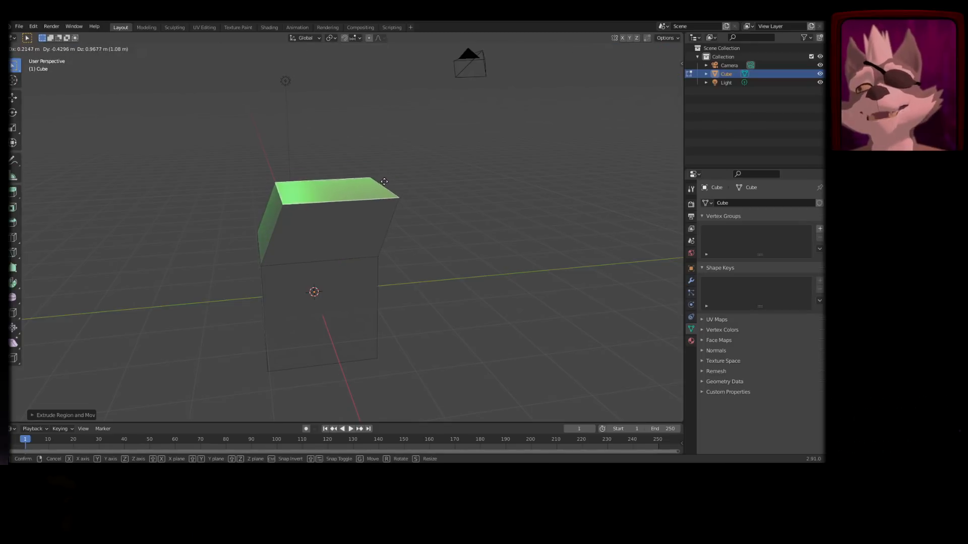
right_click(389, 179)
key(s)
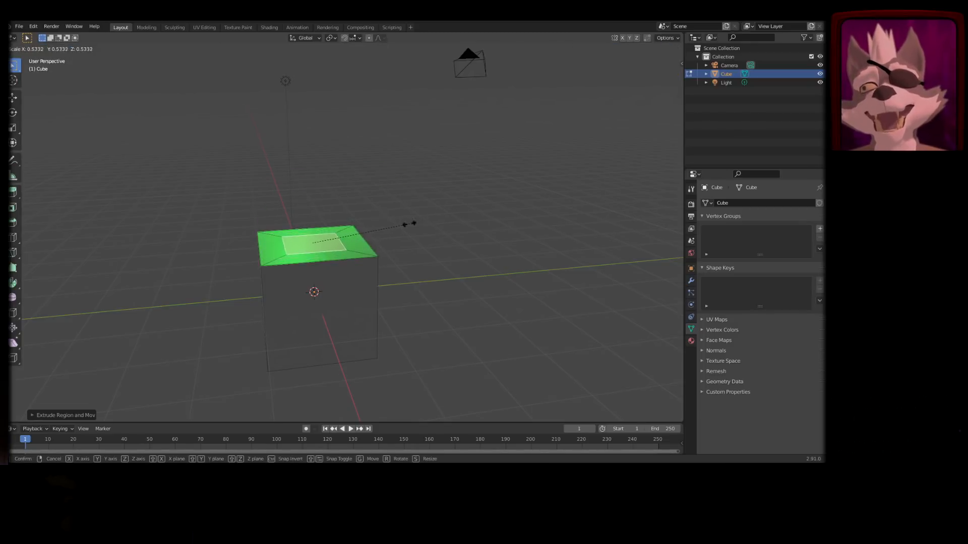
click(385, 227)
- Move the scaled inner face freely, and undo the move and the scaling
middle_drag(391, 206, 410, 210)
key(g)
click(426, 195)
key(ctrl+z)
key(ctrl+z)
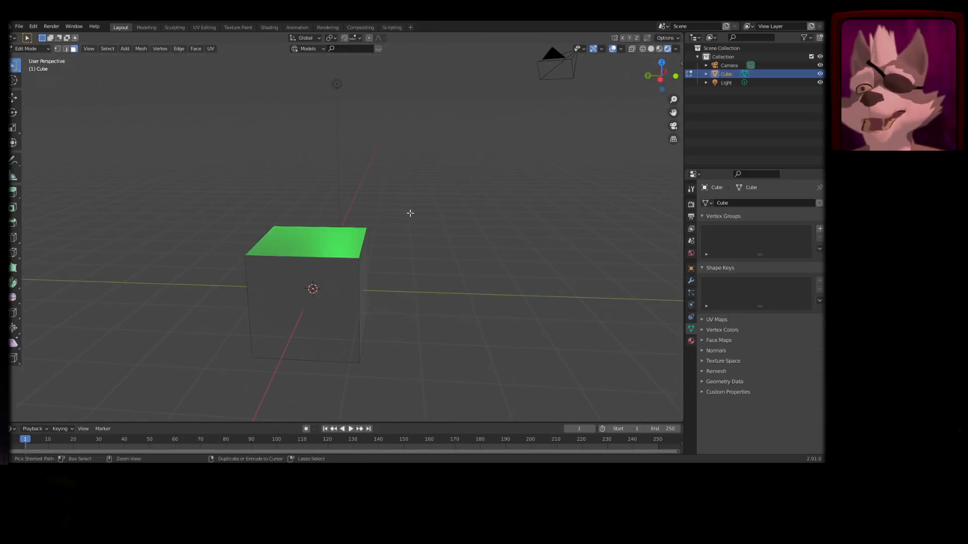
- Extrude the cube's top face upward into a second block, and extrude that block's side face outward
middle_drag(347, 268, 440, 250)
key(e)
click(448, 106)
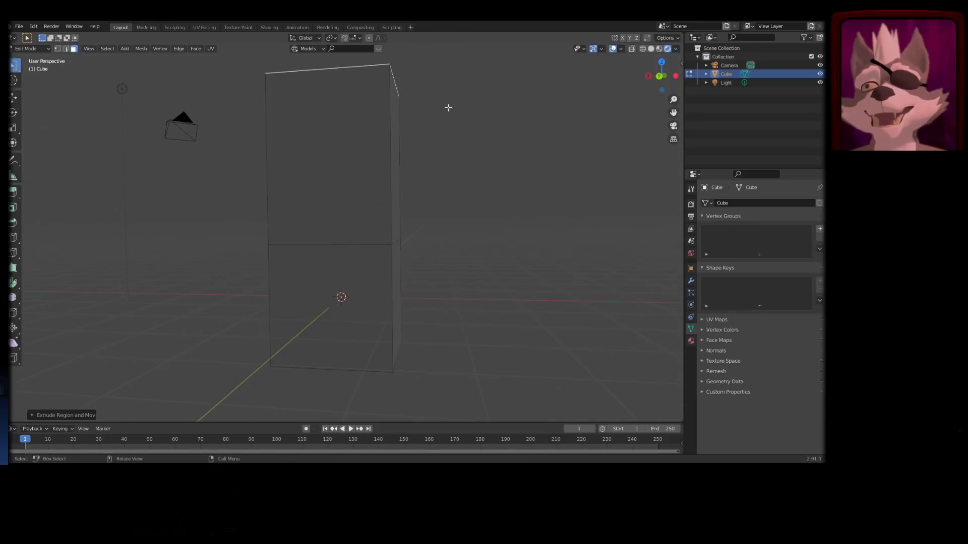
middle_drag(447, 106, 434, 195)
click(410, 209)
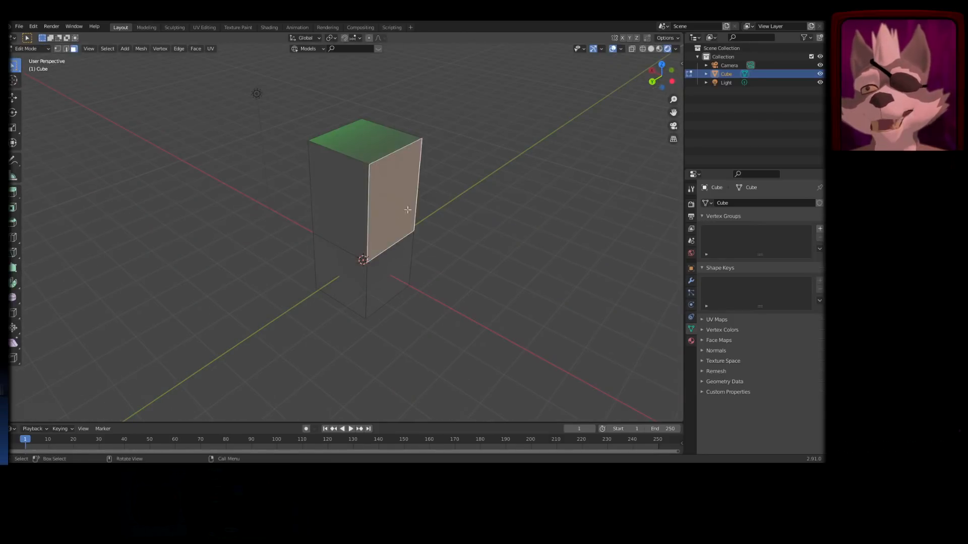
key(e)
click(496, 192)
- Extrude the top face of the new side block upward
click(496, 193)
key(e)
click(528, 123)
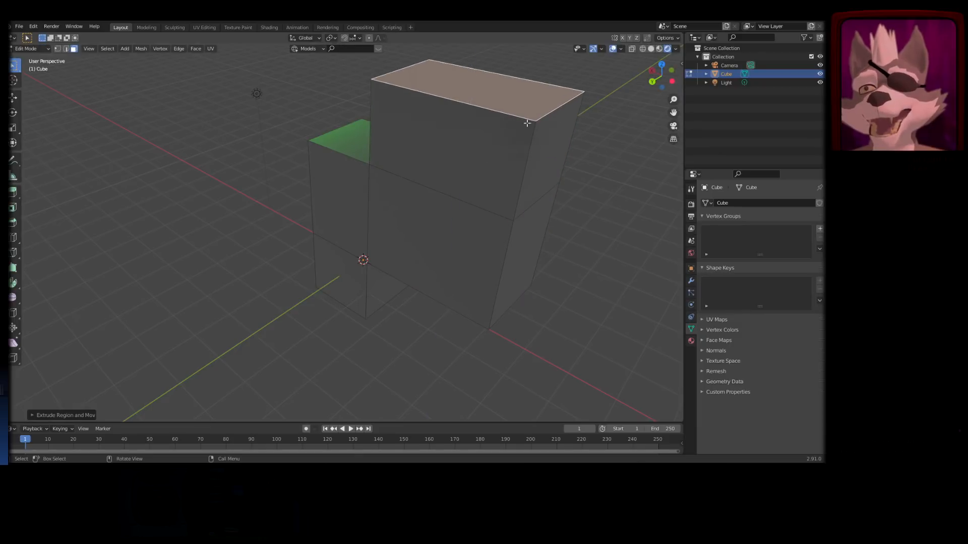
- Extrude a side face of the original bottom cube outward into an arm, snapping the length to increments
middle_drag(533, 219, 555, 206)
click(411, 229)
key(e)
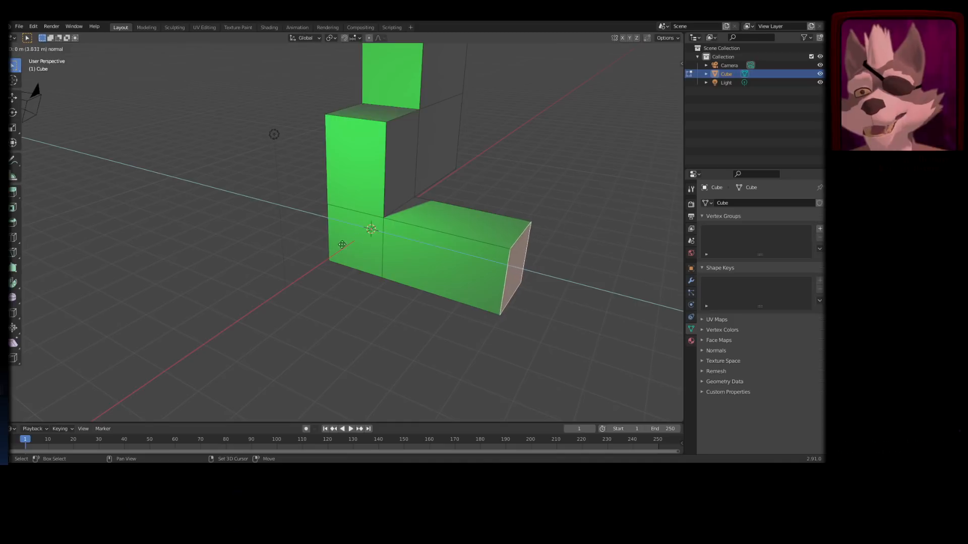
key(ctrl)
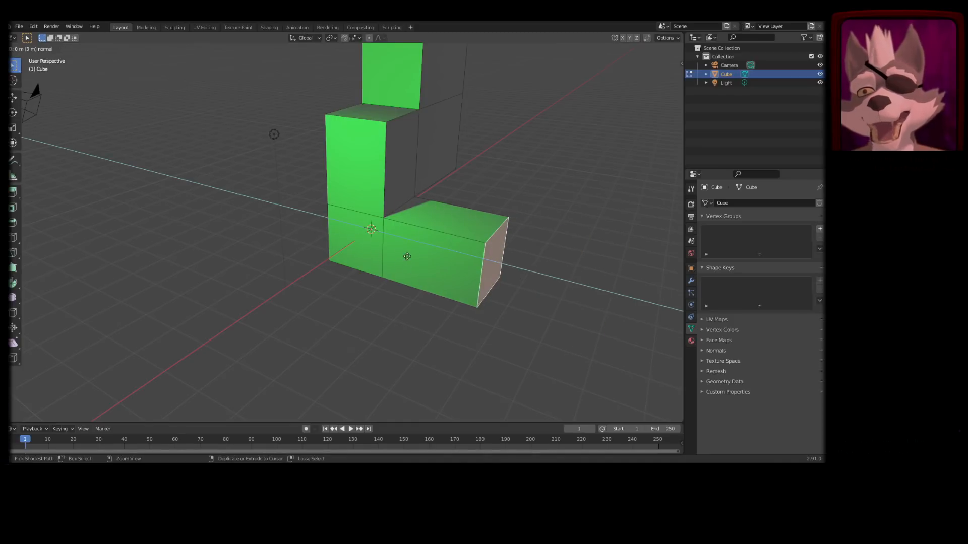
click(426, 253)
- Lengthen the arm by extruding its end face outward into further short segments
middle_drag(544, 219, 493, 231)
key(e)
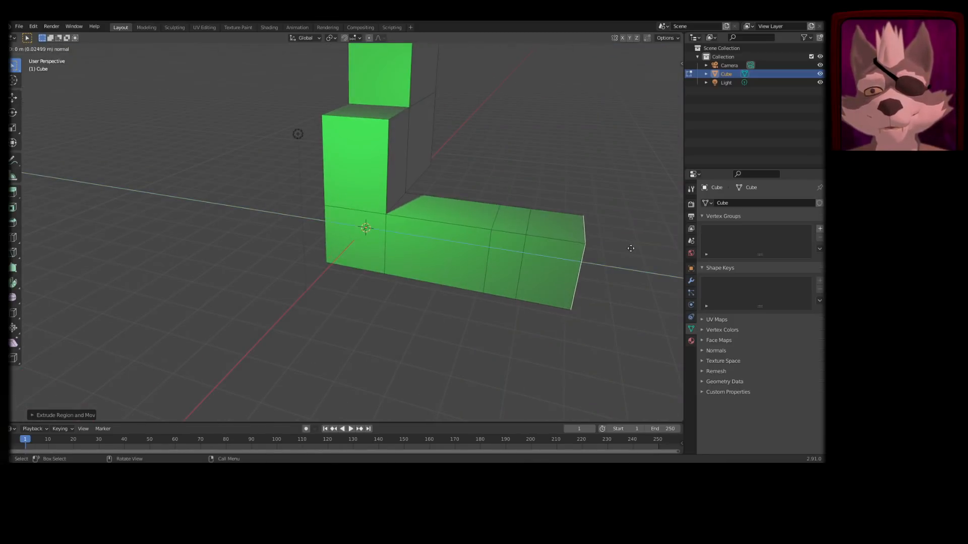
click(628, 242)
- Extrude the top faces of the arm's end segment and its short middle segment upward into two towers
click(600, 228)
key(e)
click(615, 159)
click(517, 211)
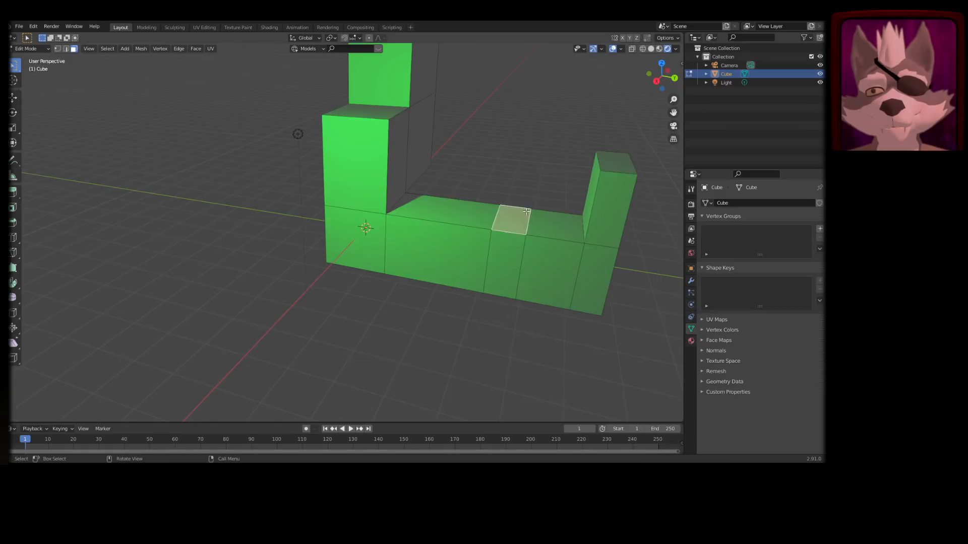
key(e)
click(549, 141)
- Extrude a lower side face of the arm outward into a long slab
middle_drag(549, 141, 373, 229)
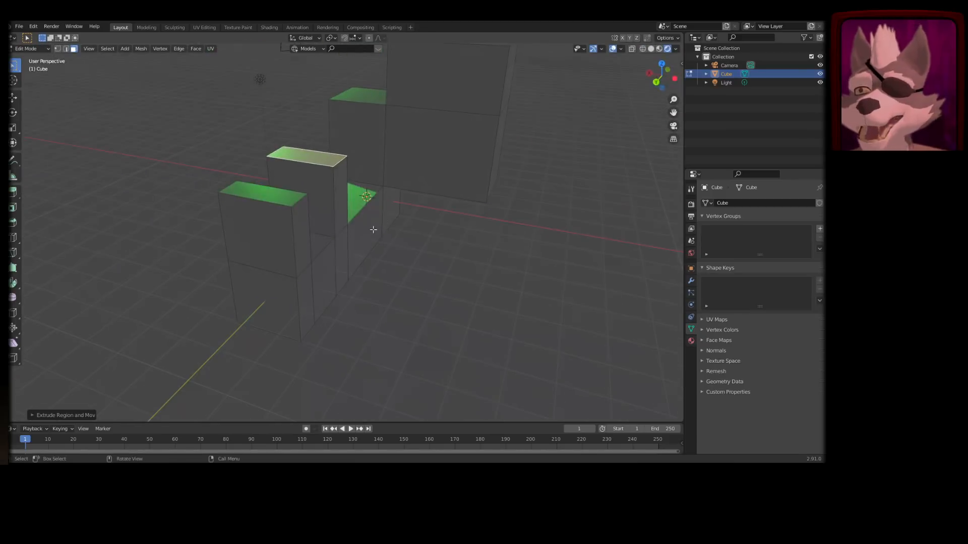
key(e)
click(504, 259)
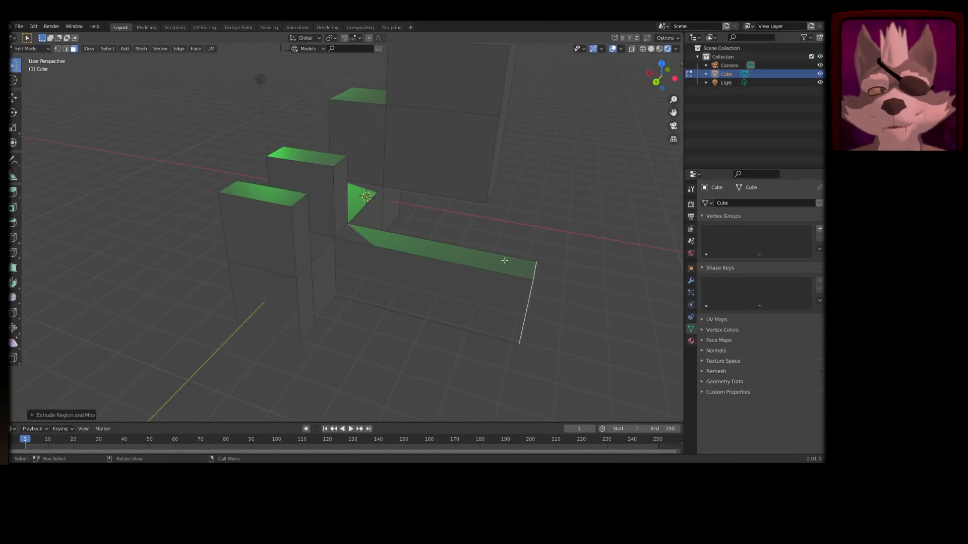
- Inset the top face of the original column and extrude the inset face upward into a narrow tower
middle_drag(504, 259, 404, 238)
click(324, 235)
middle_drag(324, 236, 408, 242)
click(408, 241)
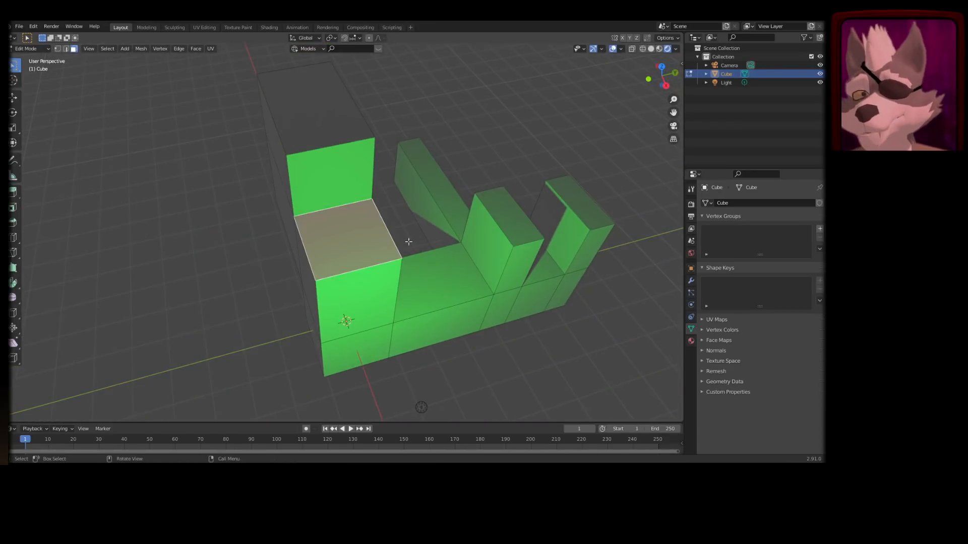
key(i)
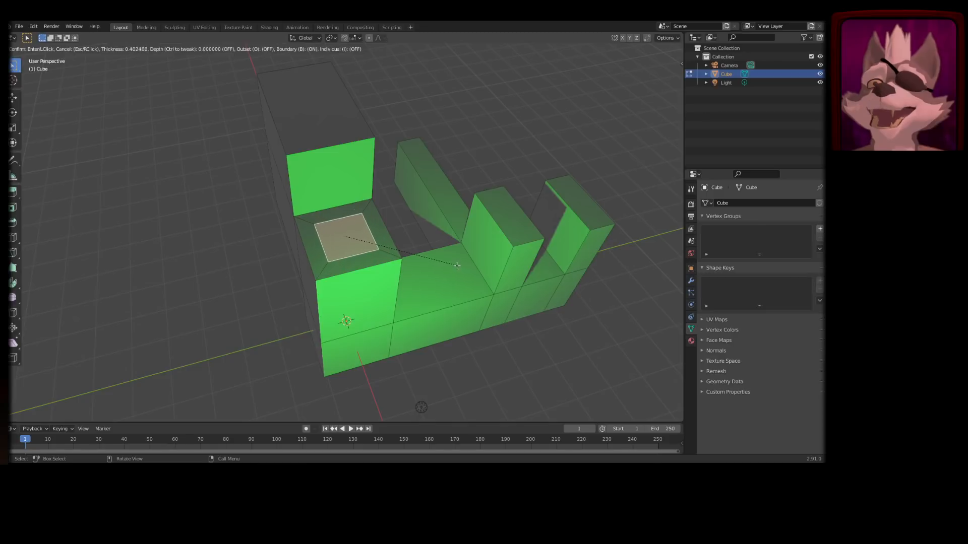
click(445, 259)
key(e)
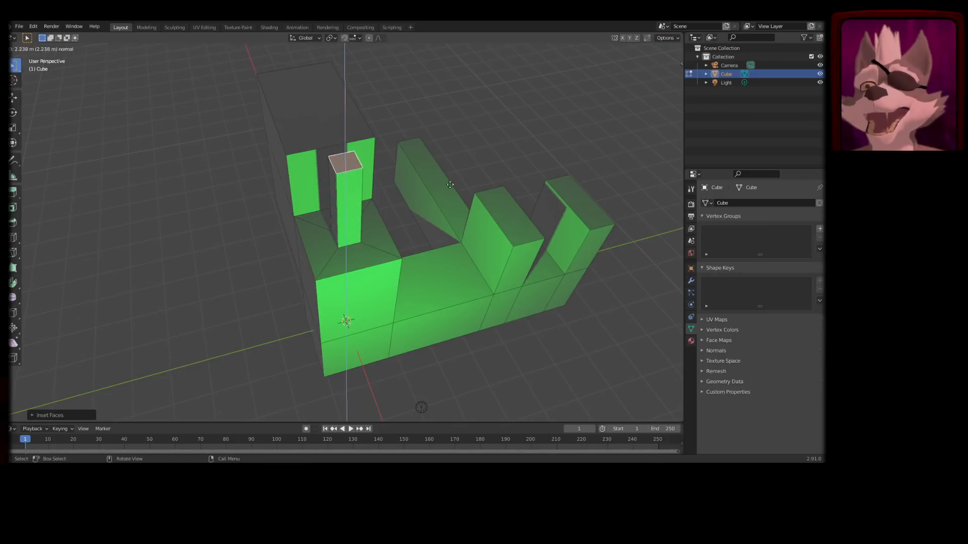
click(464, 136)
- Inset the narrow tower's top face by about 0.3 m and extrude it upward into a thin spire
key(i)
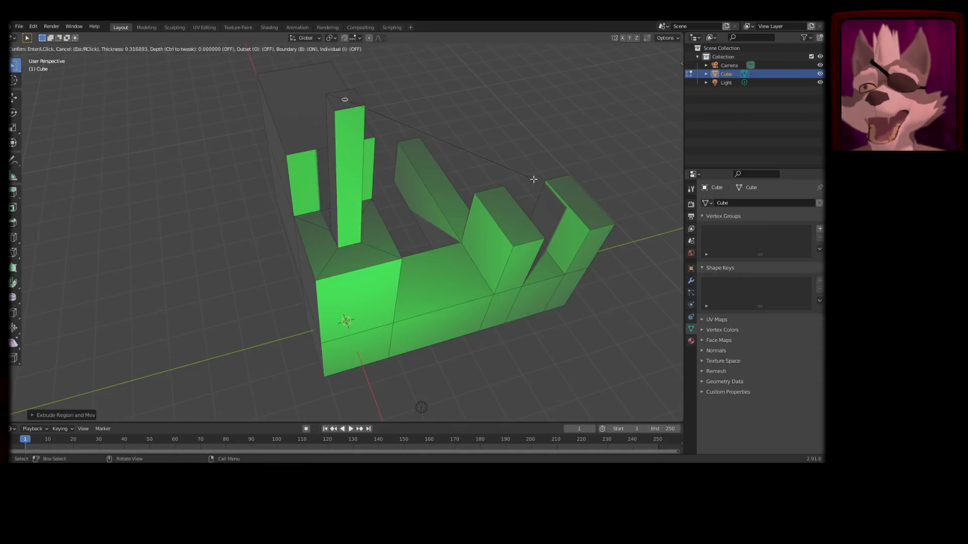
click(538, 182)
key(e)
click(523, 113)
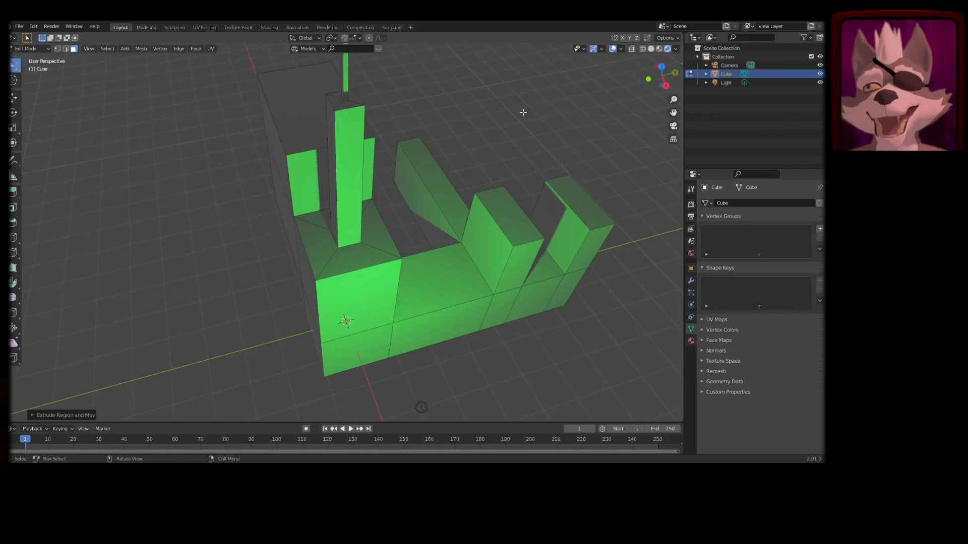
- Inset the long side face of the raised upper block with a thickness of 0.5 m
shift+middle_drag(422, 151, 388, 265)
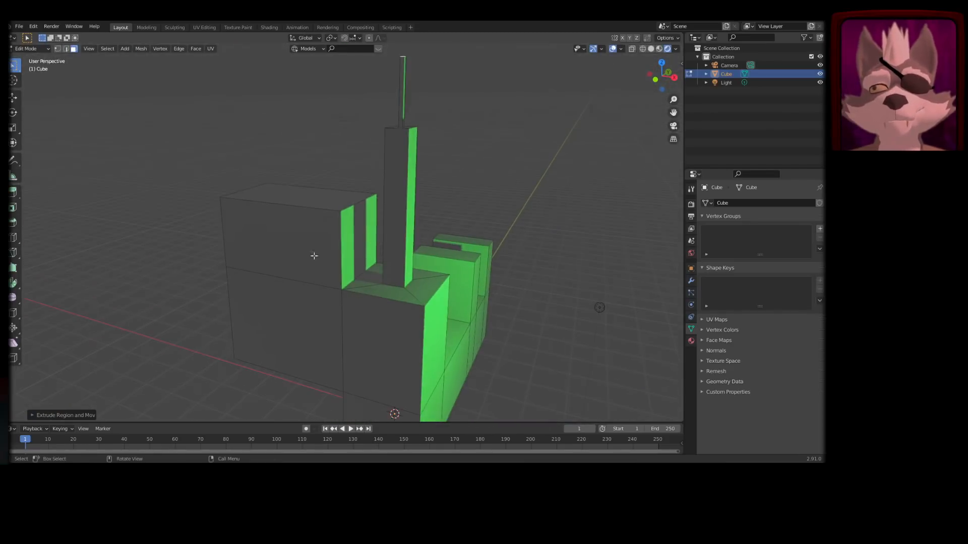
click(323, 253)
text(i)
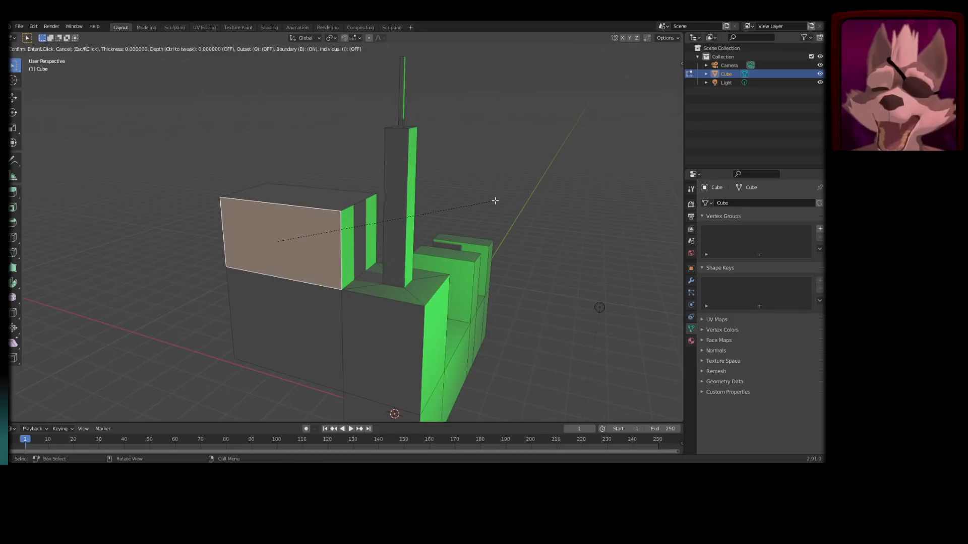
text(.5)
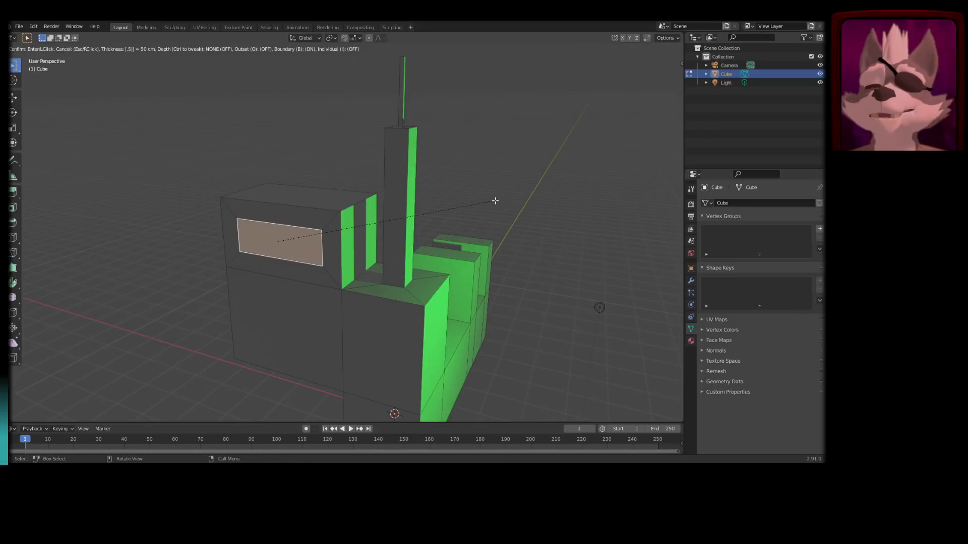
key(Return)
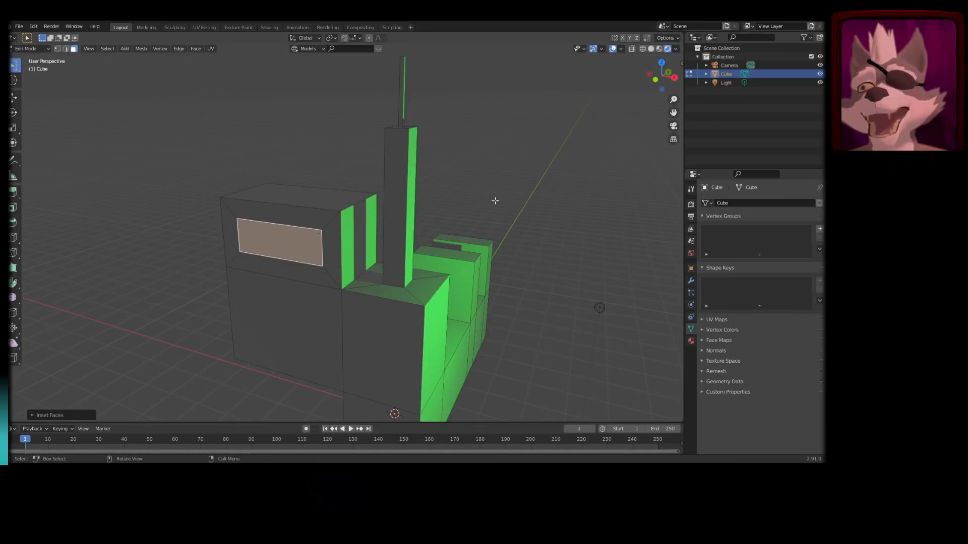
- Extrude the inset side face of the raised upper block outward by 3 m
middle_drag(324, 220, 352, 231)
text(e)
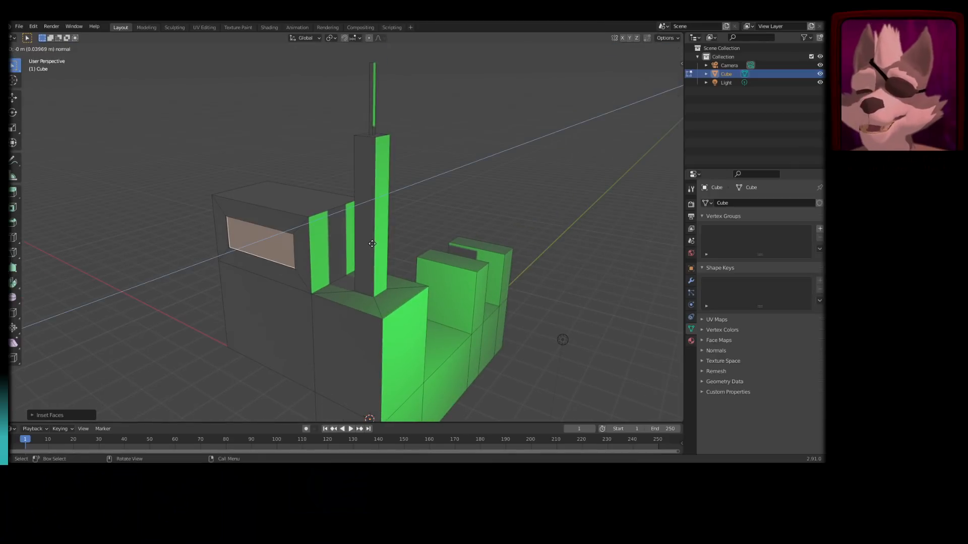
text(-3)
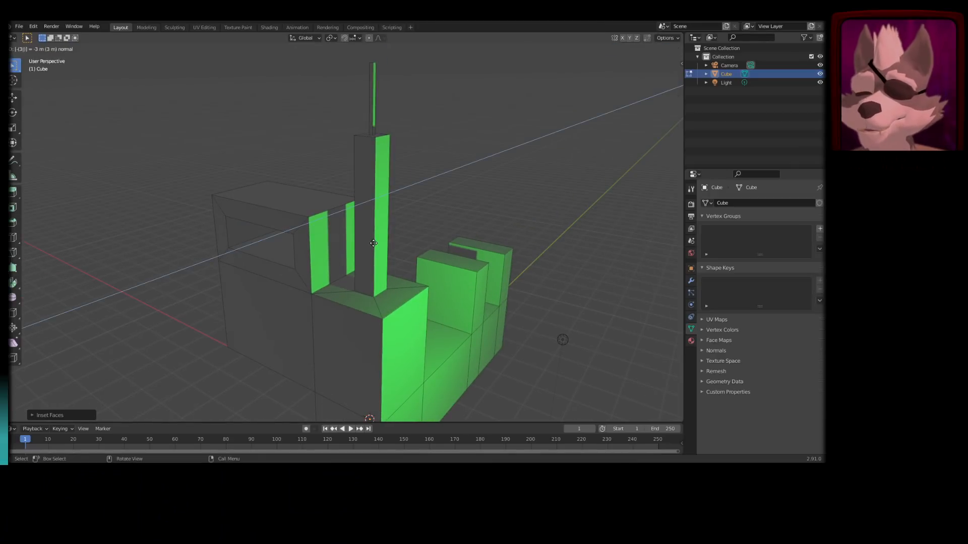
key(minus)
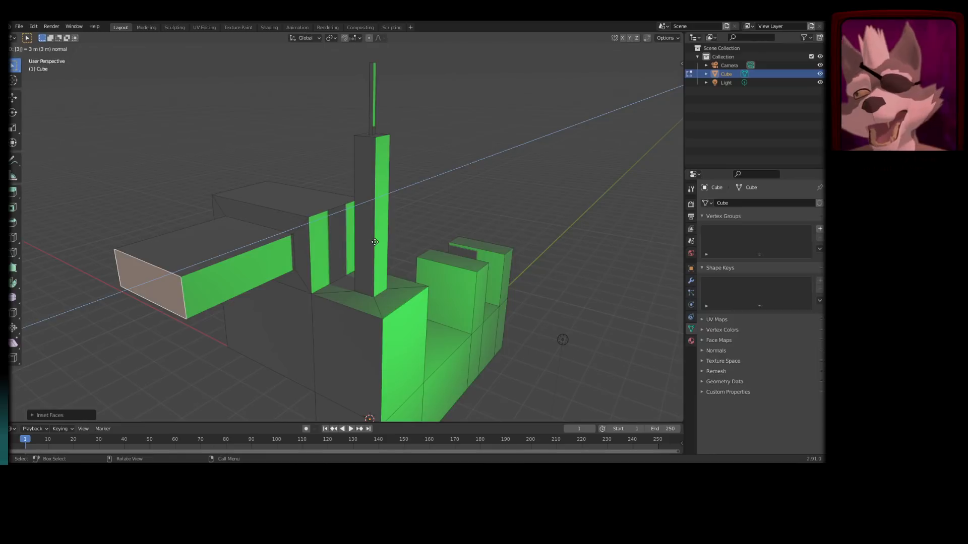
key(Return)
middle_drag(374, 242, 452, 239)
middle_drag(409, 248, 407, 270)
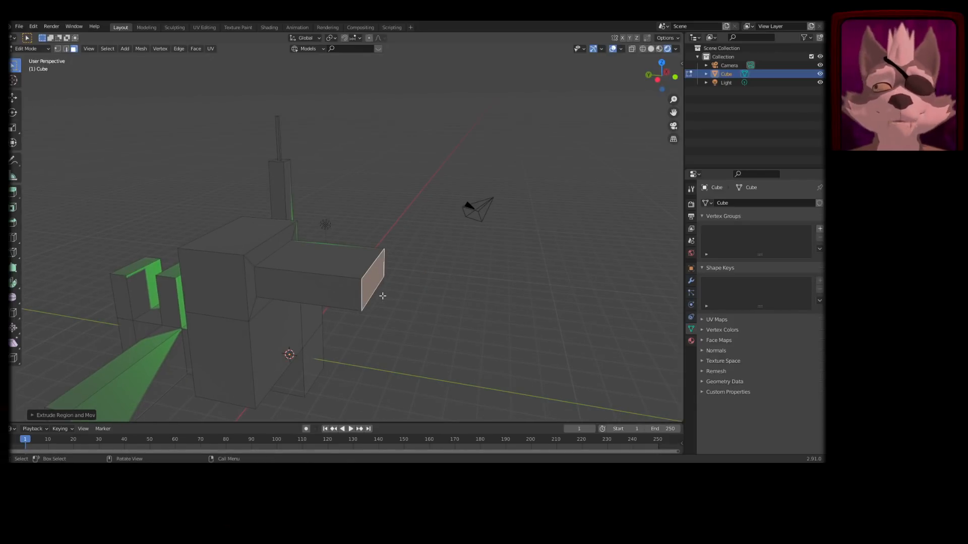
- Select the raised block's top face and try to box-select the light outside the mesh while in Edit Mode
middle_drag(384, 290, 320, 176)
key(a)
click(280, 232)
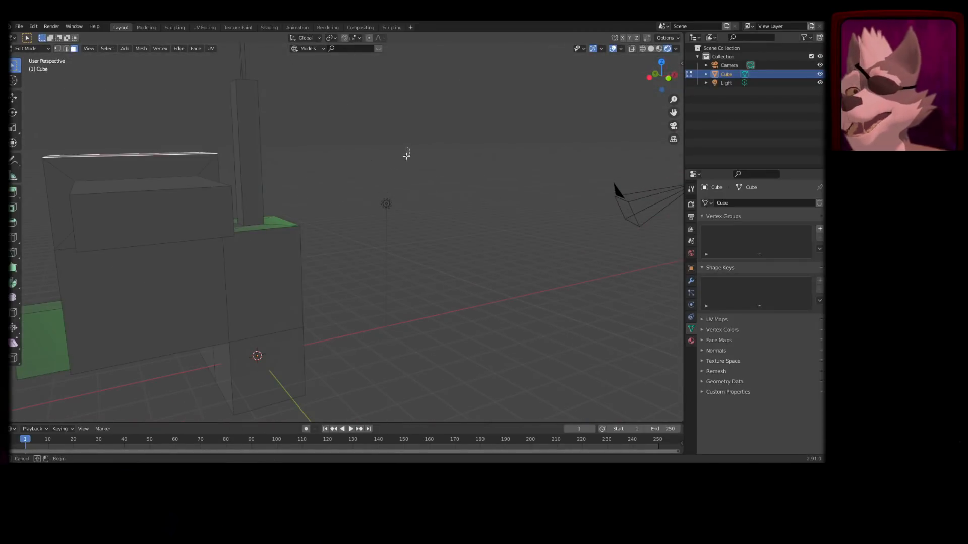
drag(407, 156, 446, 223)
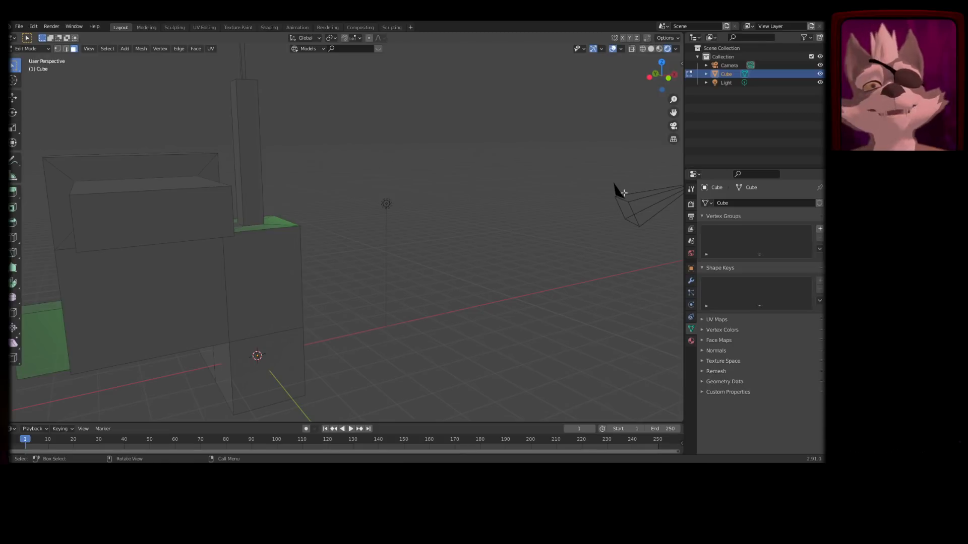
drag(391, 196, 449, 225)
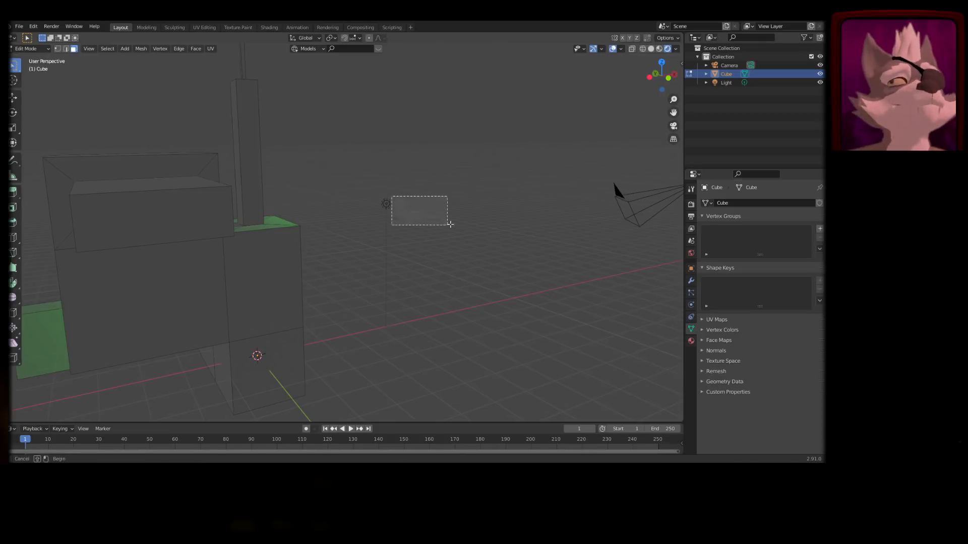
drag(401, 202, 353, 245)
drag(394, 178, 360, 222)
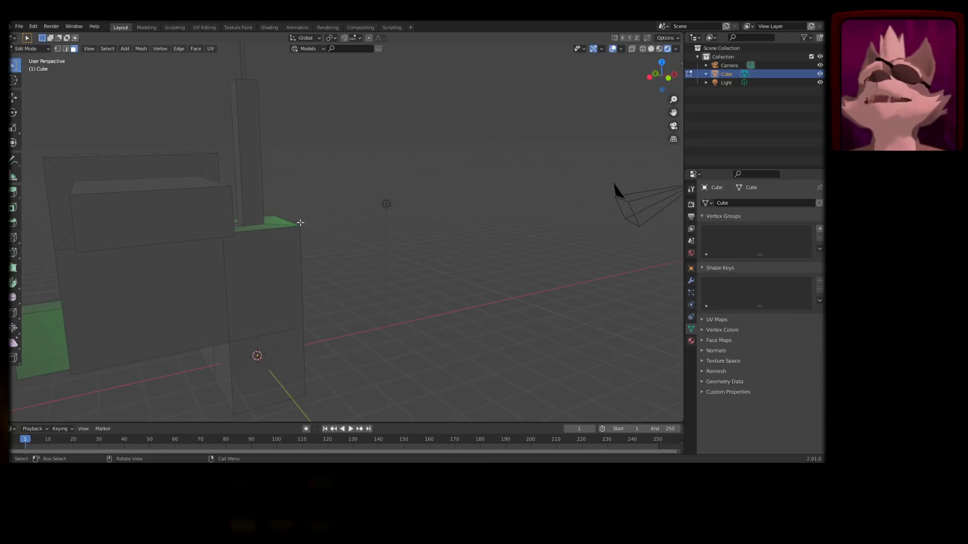
- Select the entire mesh of the sculpted cube and examine it from several sides
middle_drag(360, 222, 274, 237)
key(a)
mouse_move(408, 248)
middle_down()
mouse_move(452, 256)
mouse_move(426, 254)
middle_up()
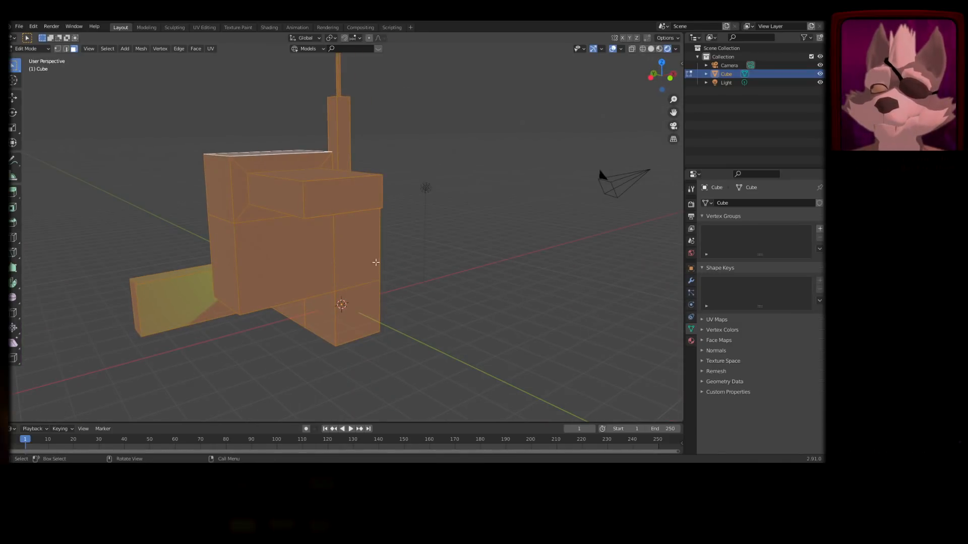
middle_drag(379, 262, 406, 231)
scroll(406, 231, down, 2)
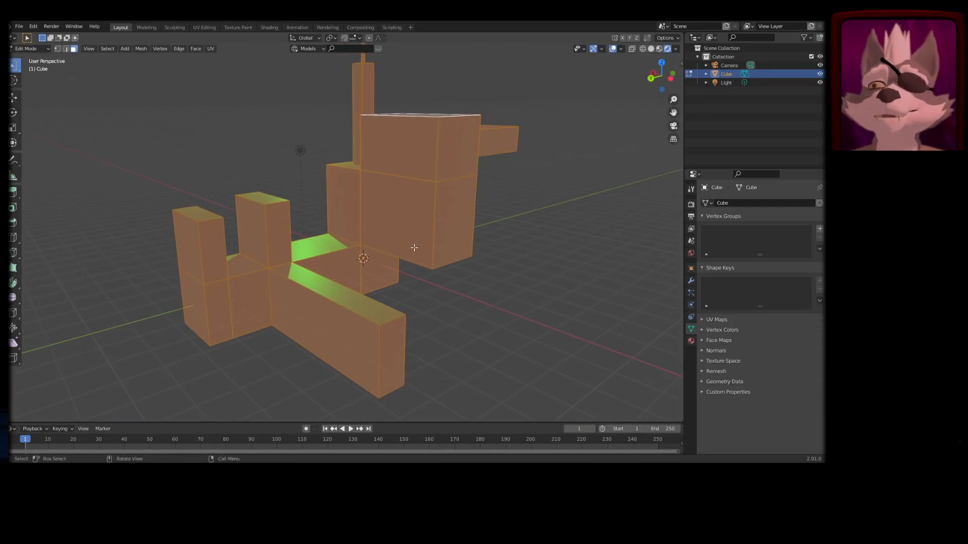
- Switch to Object Mode and try moving the cube as a whole object
key(Tab)
middle_drag(374, 250, 394, 284)
key(g)
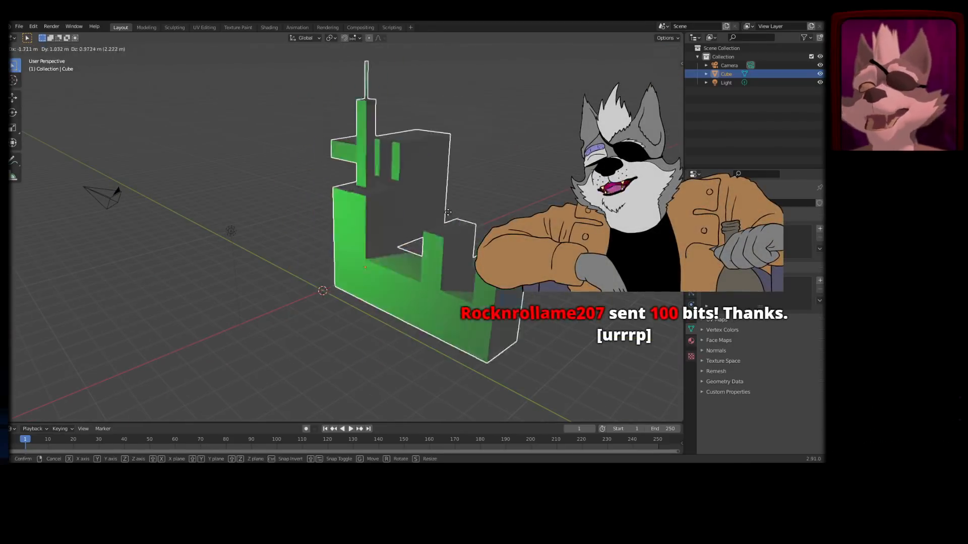
right_click(442, 184)
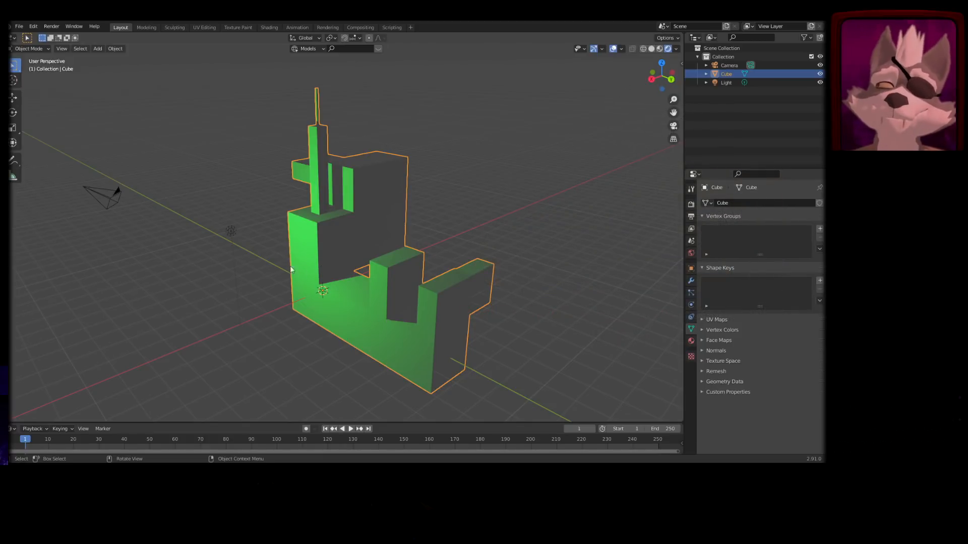
- Select the camera, the light and the cube one after another as separate objects
middle_drag(321, 275, 312, 237)
click(414, 246)
click(267, 233)
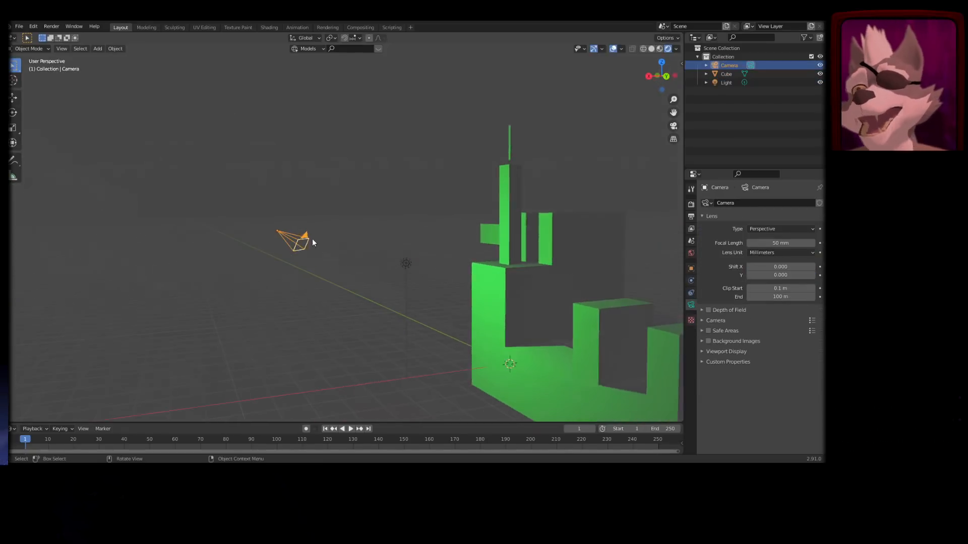
click(408, 264)
click(522, 261)
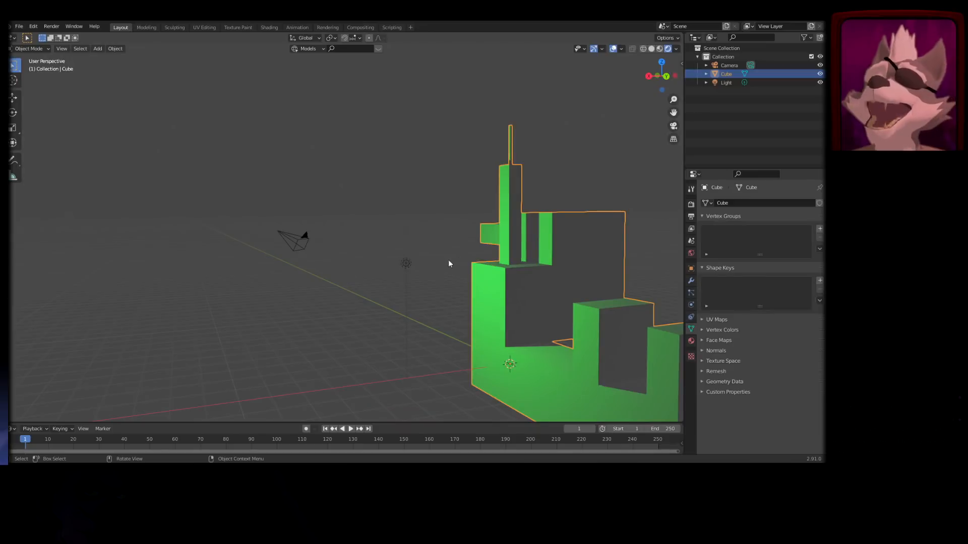
middle_drag(452, 261, 441, 272)
click(278, 231)
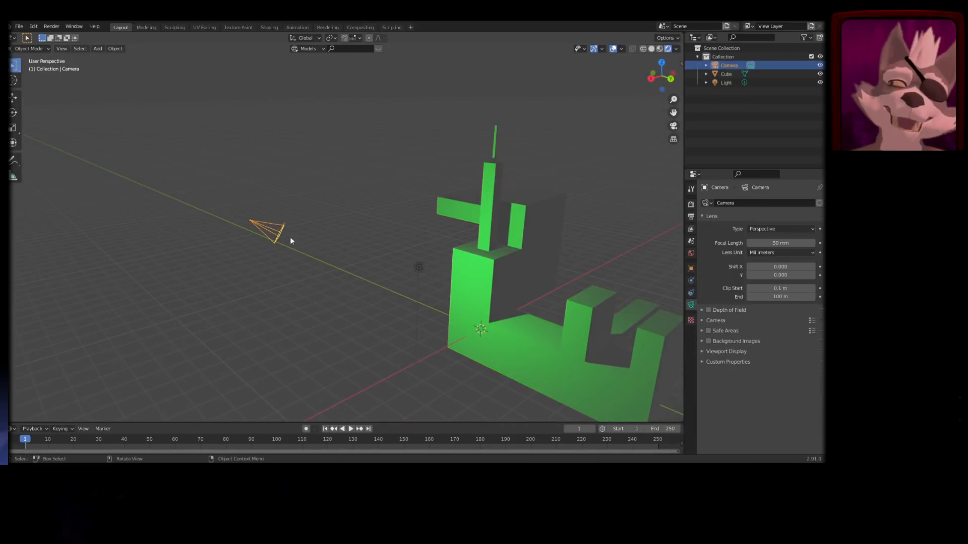
middle_drag(289, 234, 314, 238)
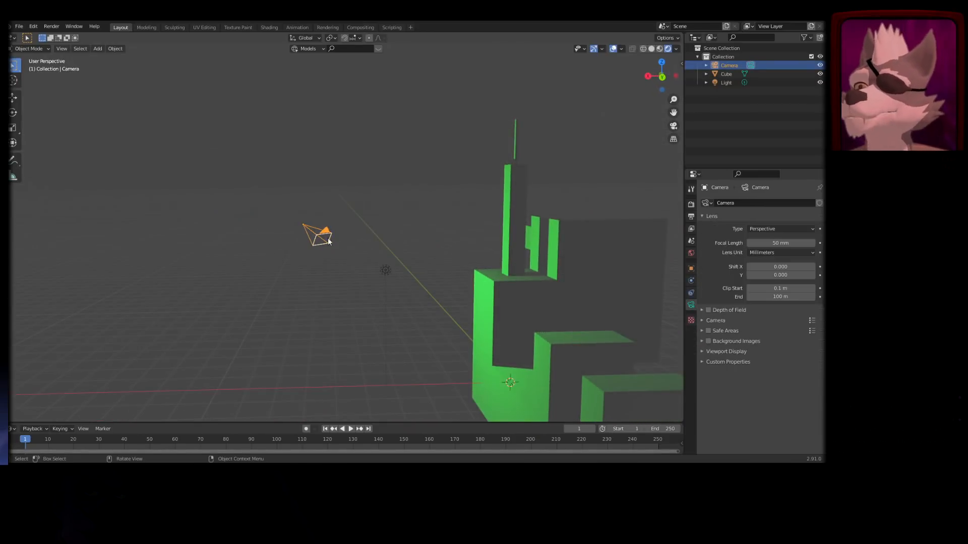
- Alternate the selection between the light and the camera to compare their data properties
click(385, 269)
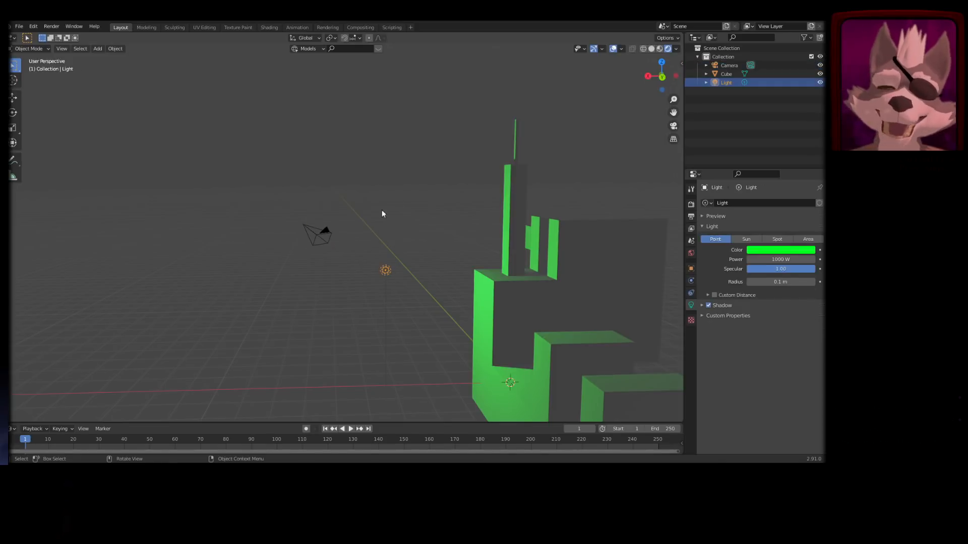
click(326, 234)
click(386, 270)
click(333, 235)
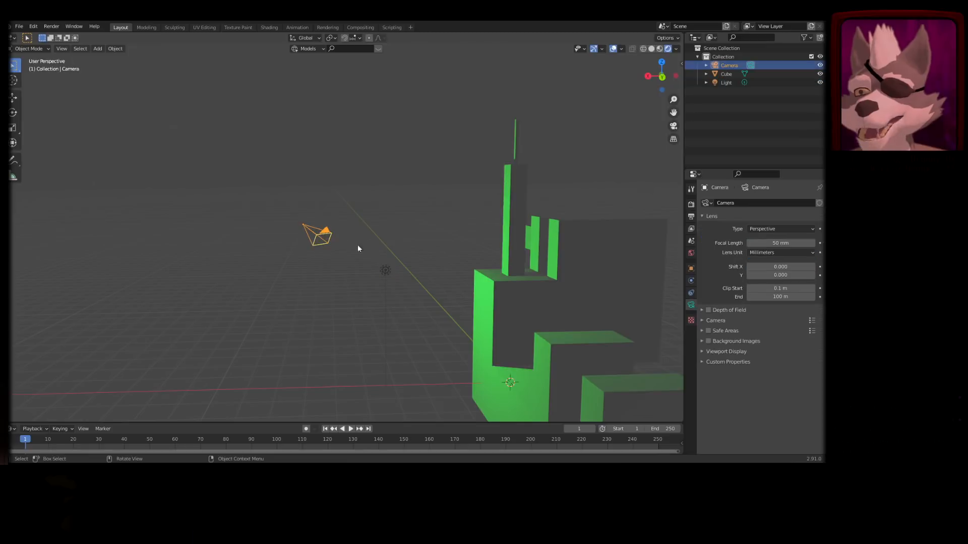
click(385, 270)
click(322, 233)
click(385, 270)
click(322, 234)
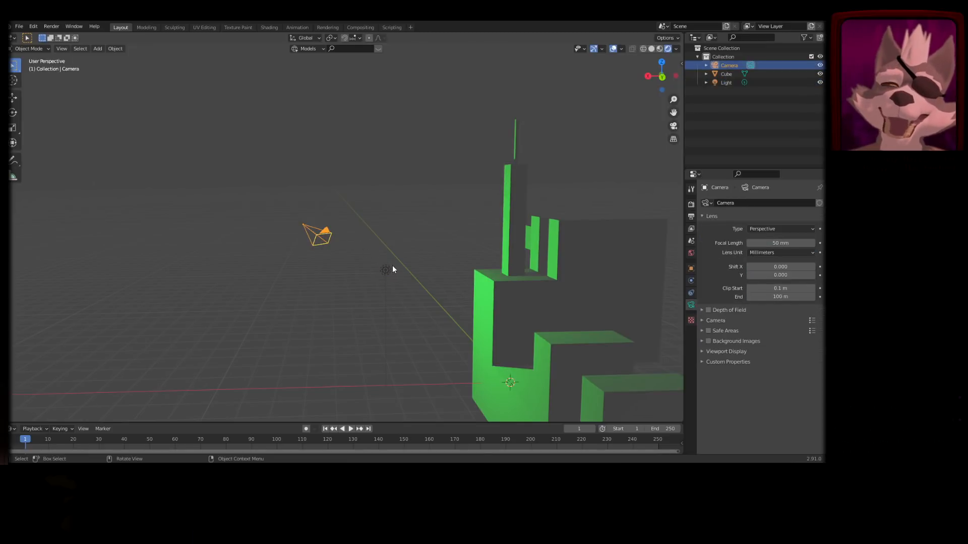
click(391, 268)
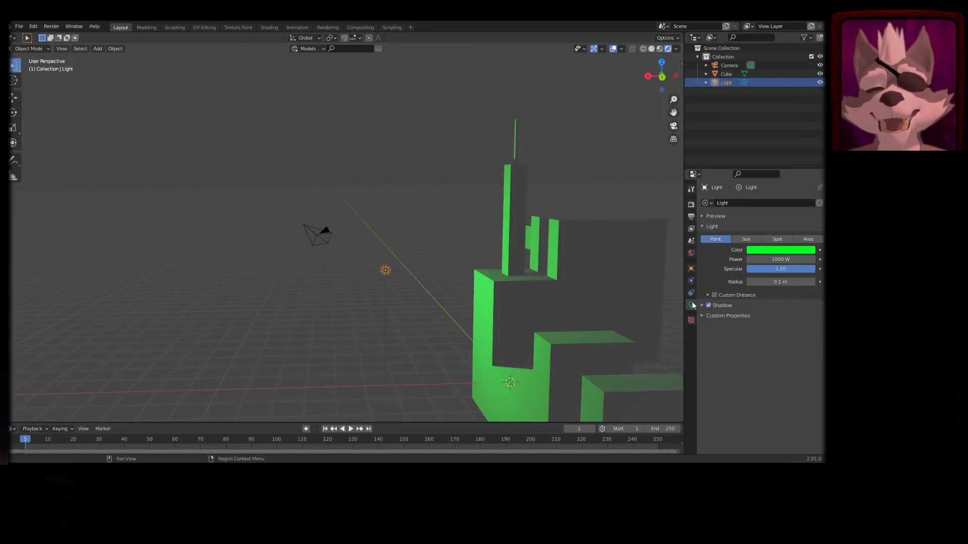
- Show the camera's object transform properties and compare them with those of the cube and the light
click(318, 240)
click(692, 269)
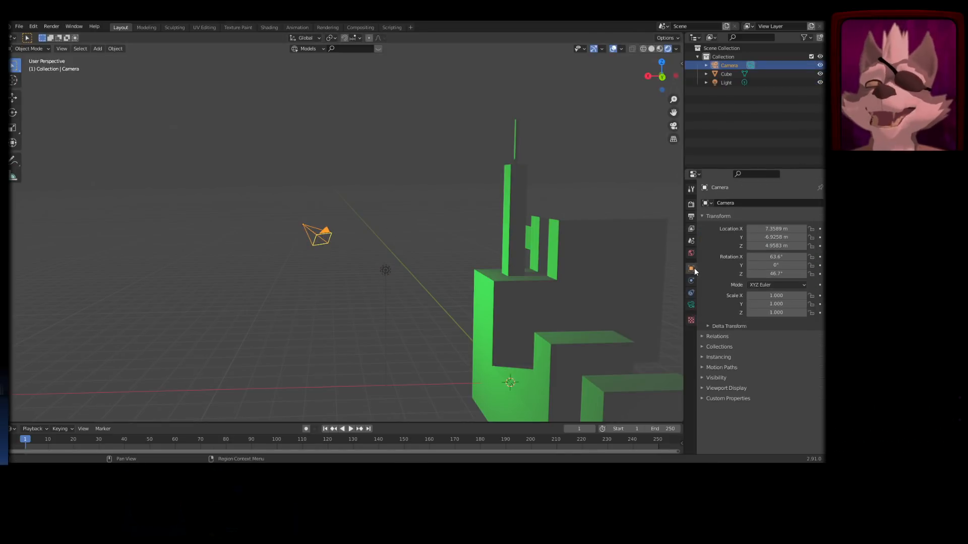
click(481, 284)
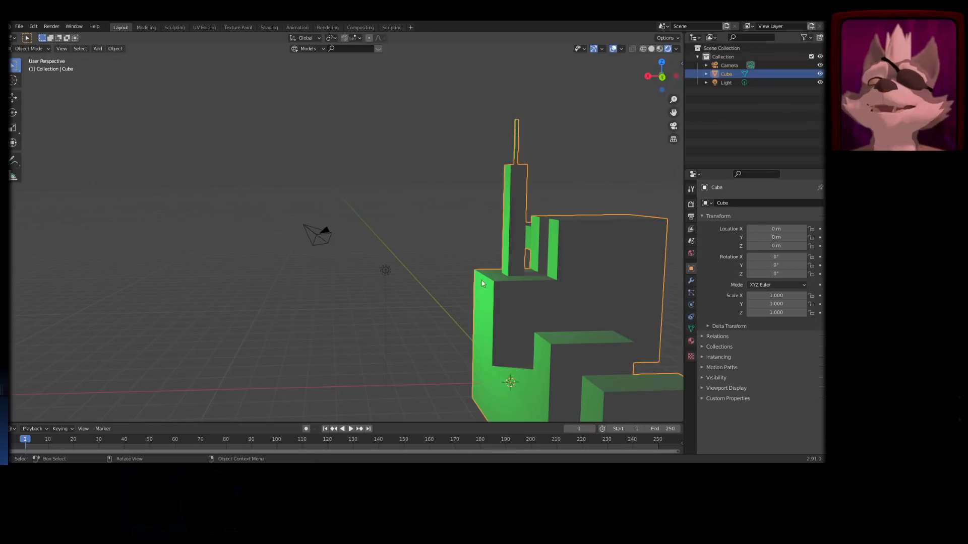
click(385, 270)
click(321, 234)
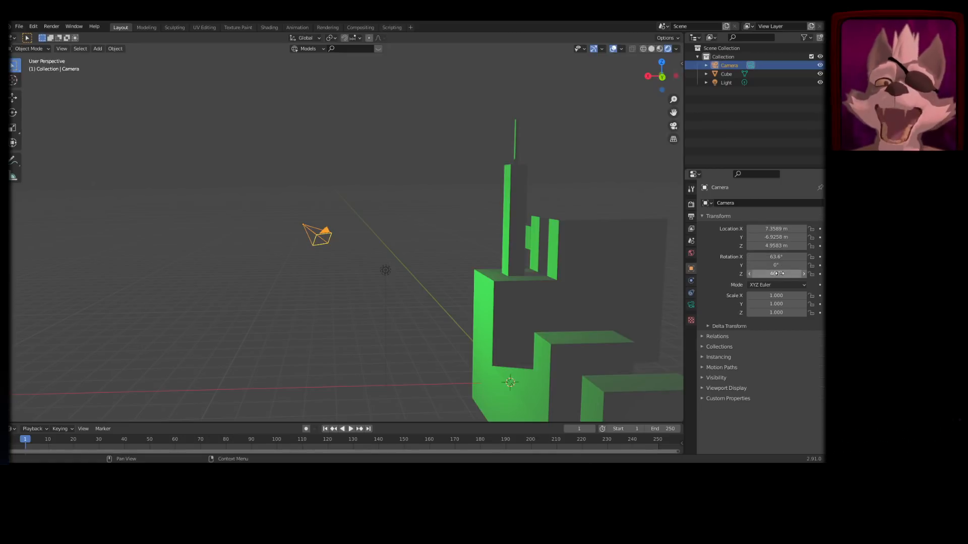
- Try an X scale of 1.4 on the camera, and rotate the cube to about -3.8°, -36.3°, -29.2° and shift its location
drag(773, 296, 791, 296)
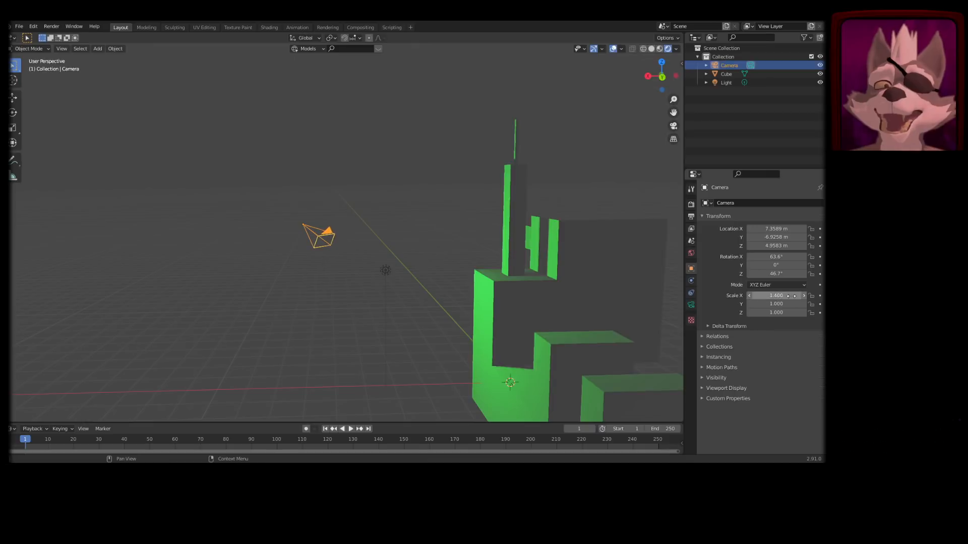
click(608, 303)
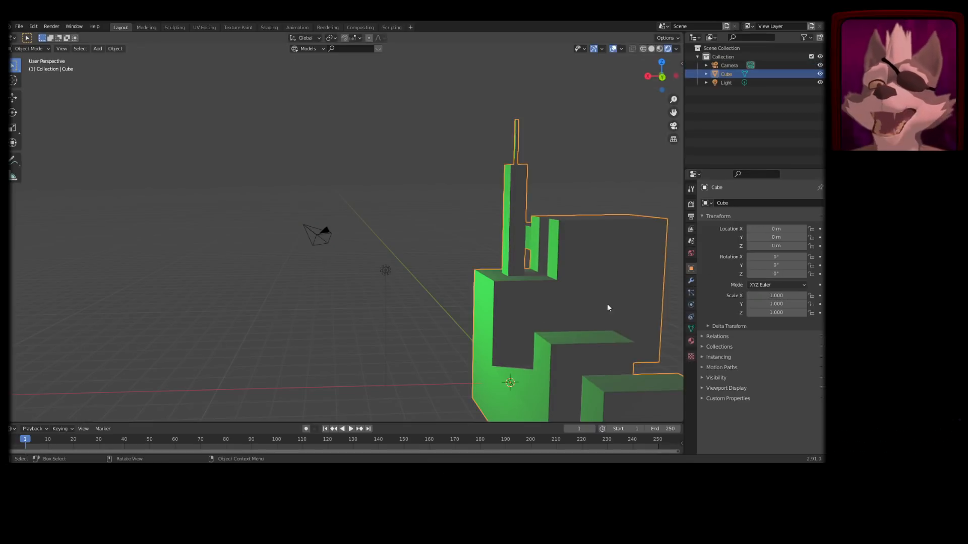
drag(778, 255, 665, 289)
drag(772, 274, 681, 273)
drag(761, 237, 615, 267)
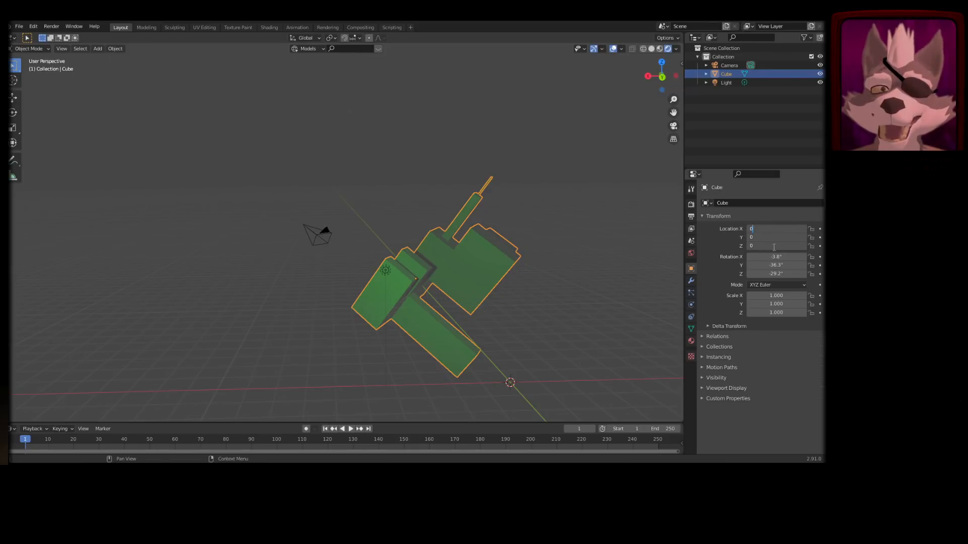
- Reset the cube's location to 0 m and its rotation to 0° on all three axes
text(0)
key(Return)
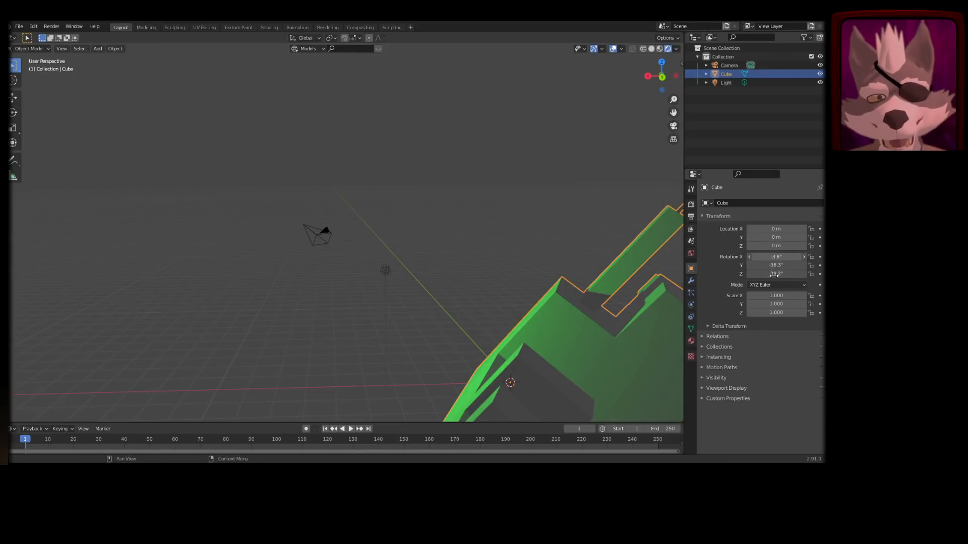
click(786, 258)
text(0)
key(Return)
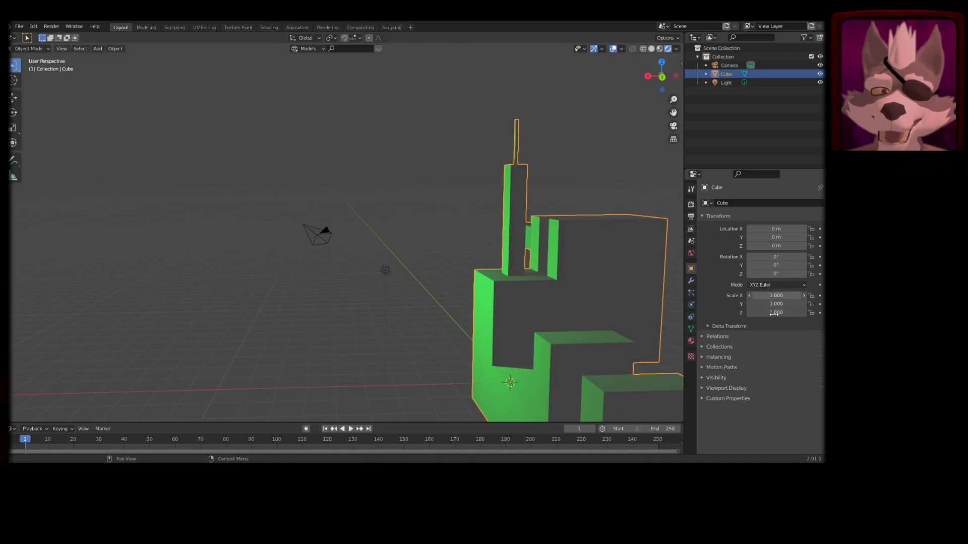
key(Return)
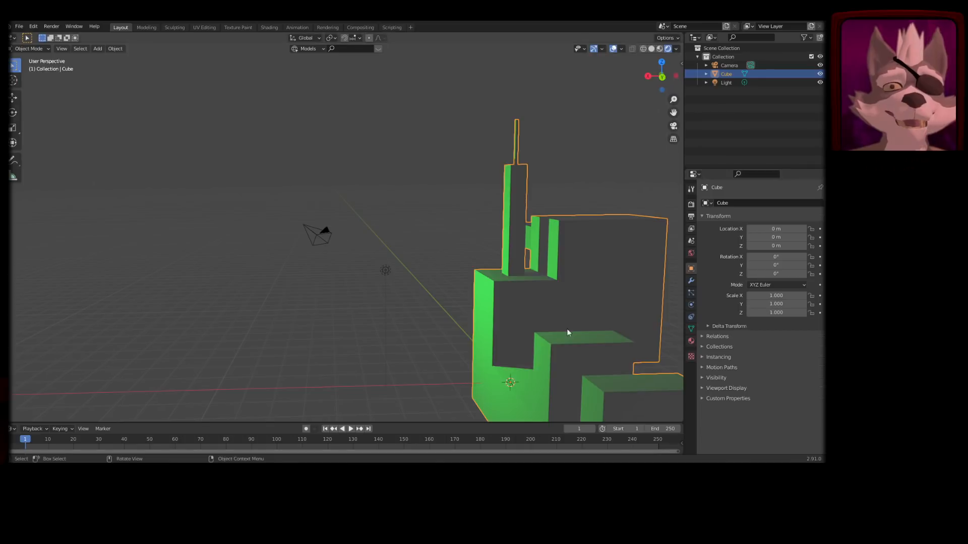
- Duplicate the cube object and place the copy about 11.3 m away along the X axis
middle_drag(413, 242, 478, 251)
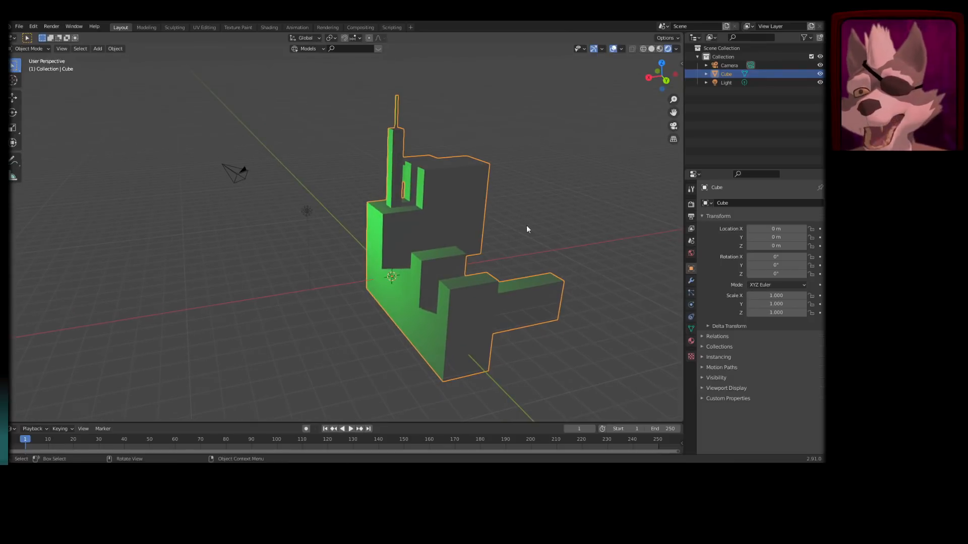
key(shift+d)
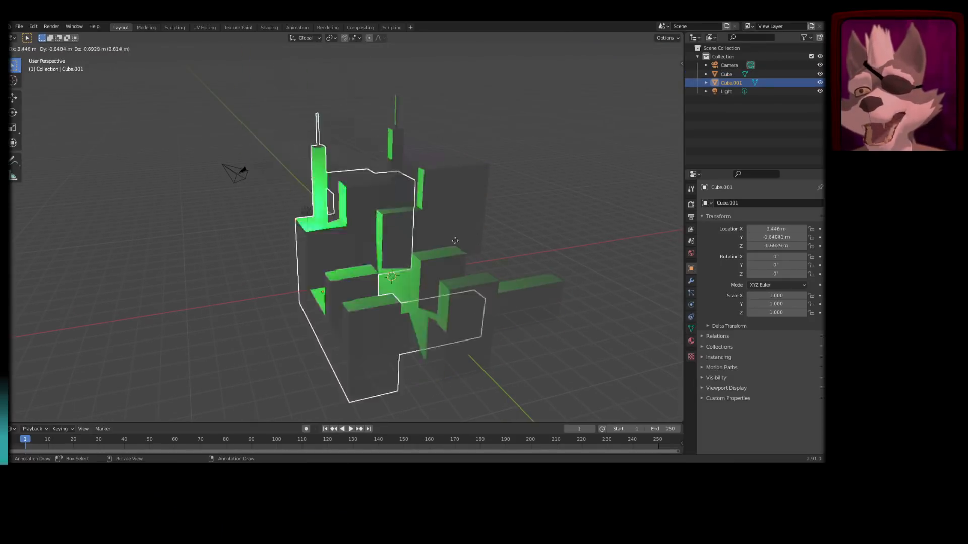
key(x)
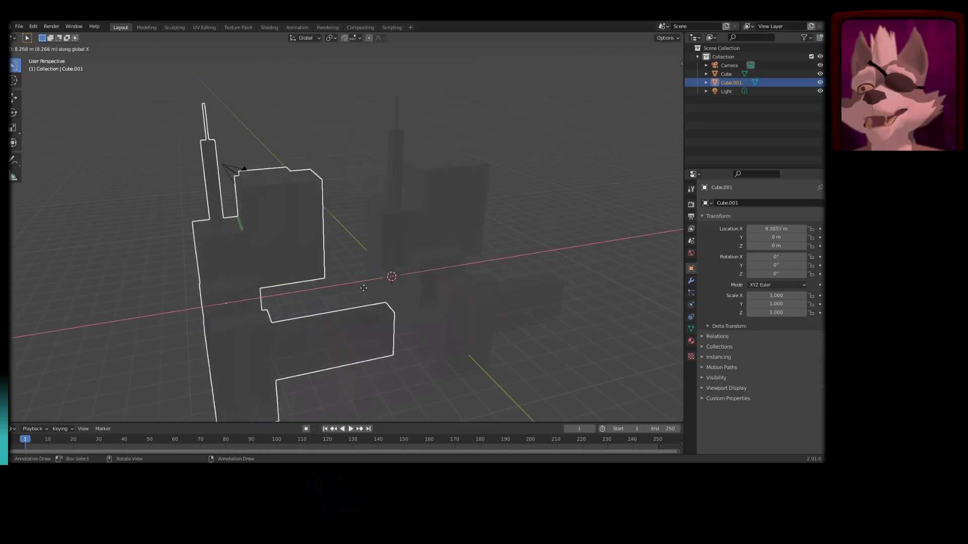
click(295, 303)
middle_drag(295, 303, 495, 213)
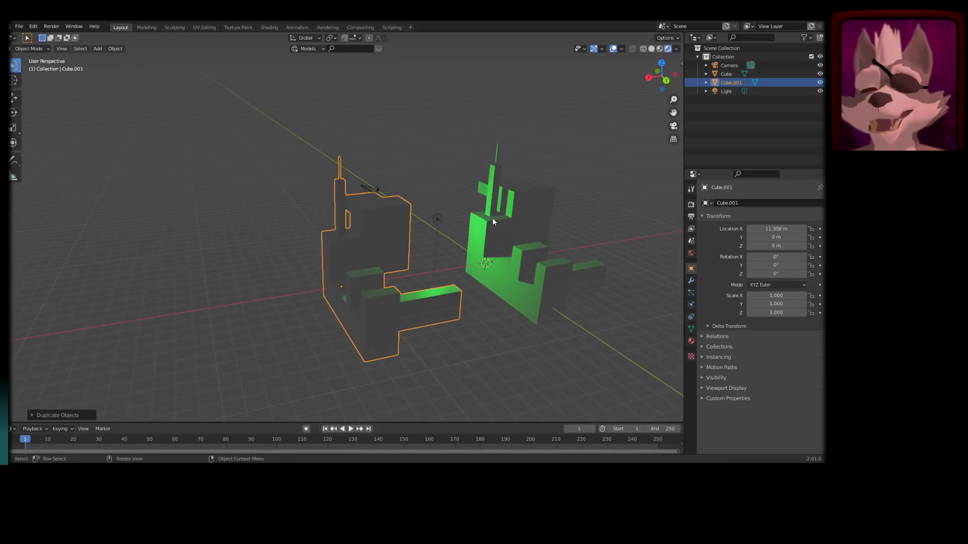
- Repeat the duplication three more times to extend the row of copies along the X axis
key(shift+r)
key(shift+r)
key(shift+r)
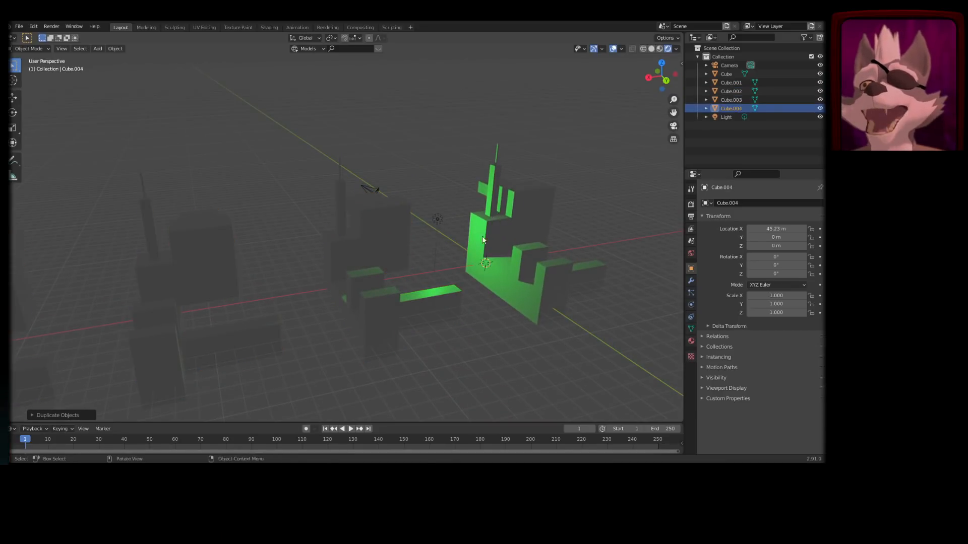
middle_drag(494, 214, 531, 244)
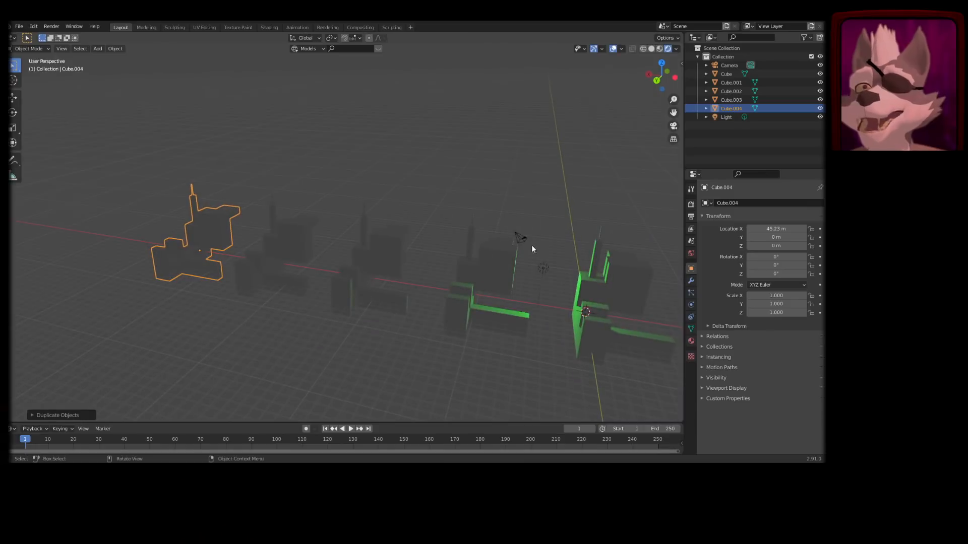
- Move the light above the middle of the row of copies, to about X 24.5 m, Y 5 m, Z 11.7 m
click(548, 265)
key(g)
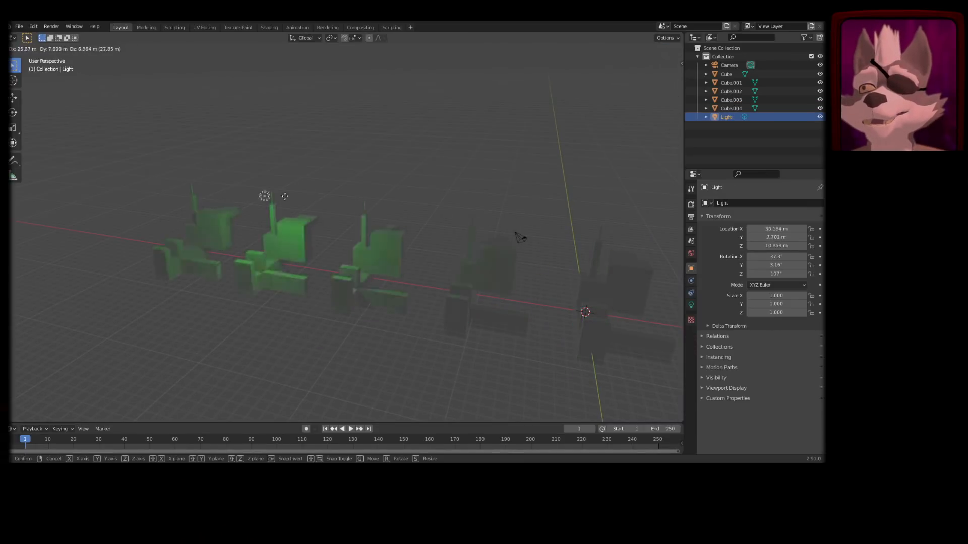
click(379, 253)
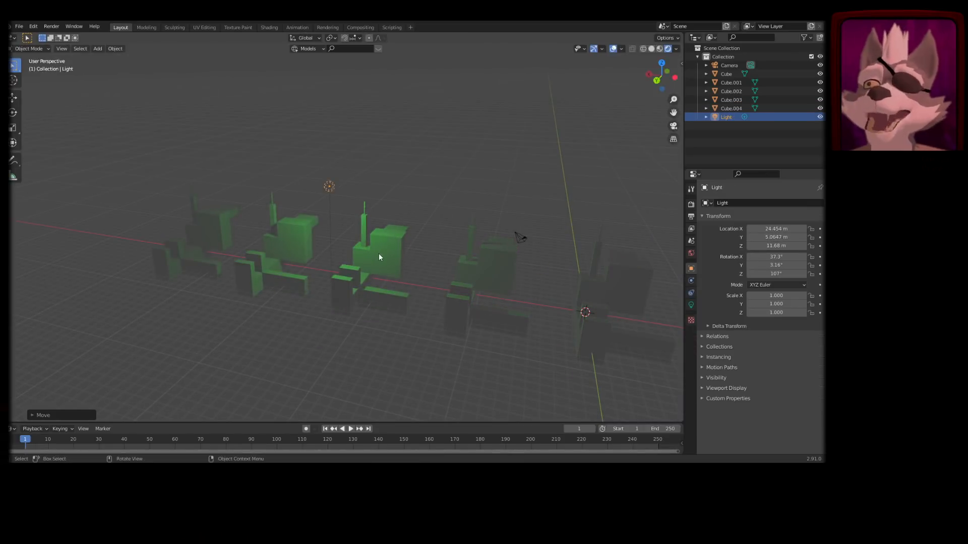
- In Edit Mode on the middle copy, extrude the tall block's top face far upward and add a second short extrusion above it
click(379, 253)
key(Tab)
click(406, 230)
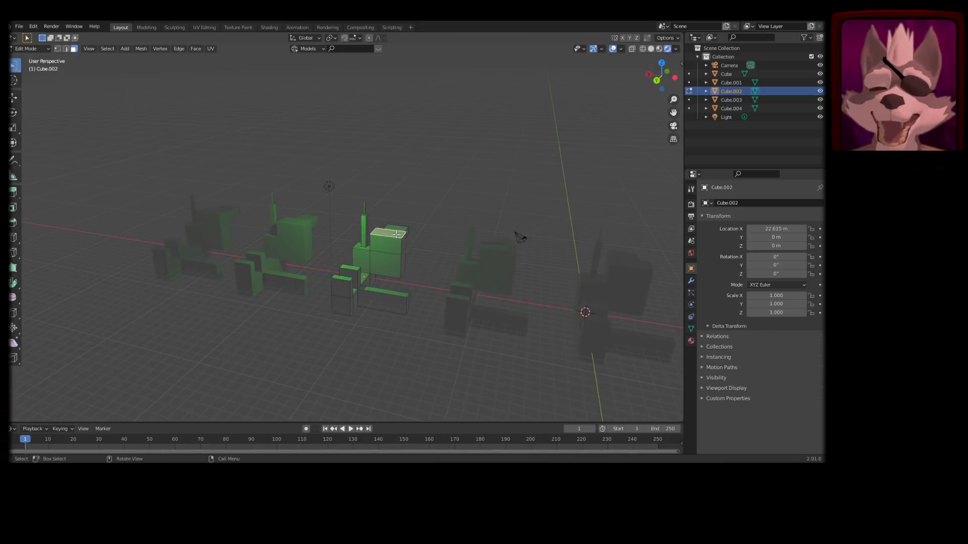
key(e)
click(406, 151)
key(e)
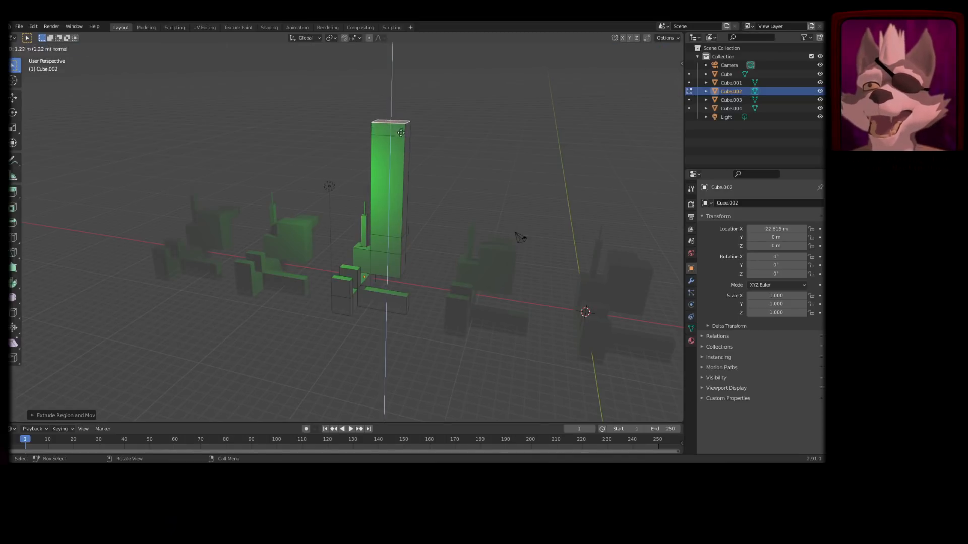
click(409, 127)
- Extrude the side face of the tower's top segment outward along the row into a long horizontal arm, and return to Object Mode
click(408, 128)
key(e)
click(512, 132)
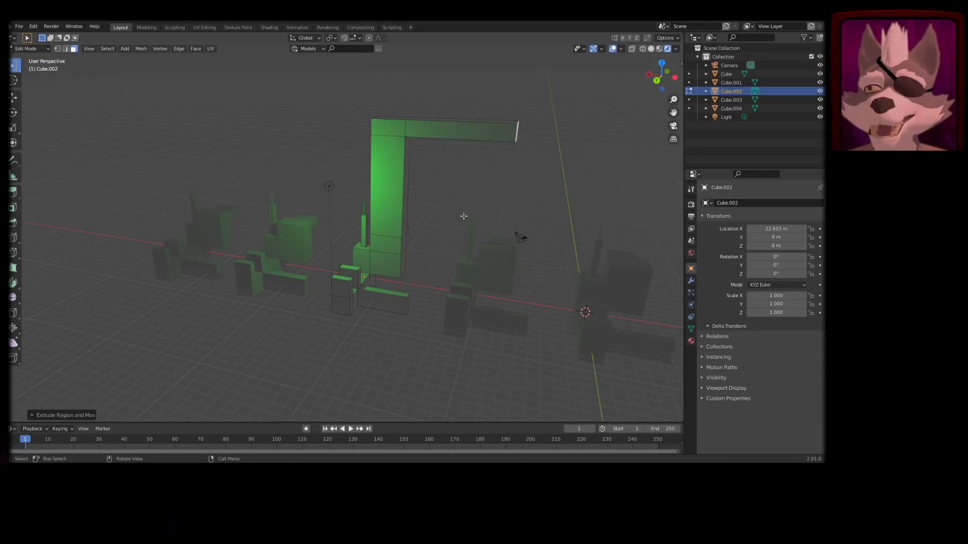
key(Tab)
middle_drag(456, 217, 302, 233)
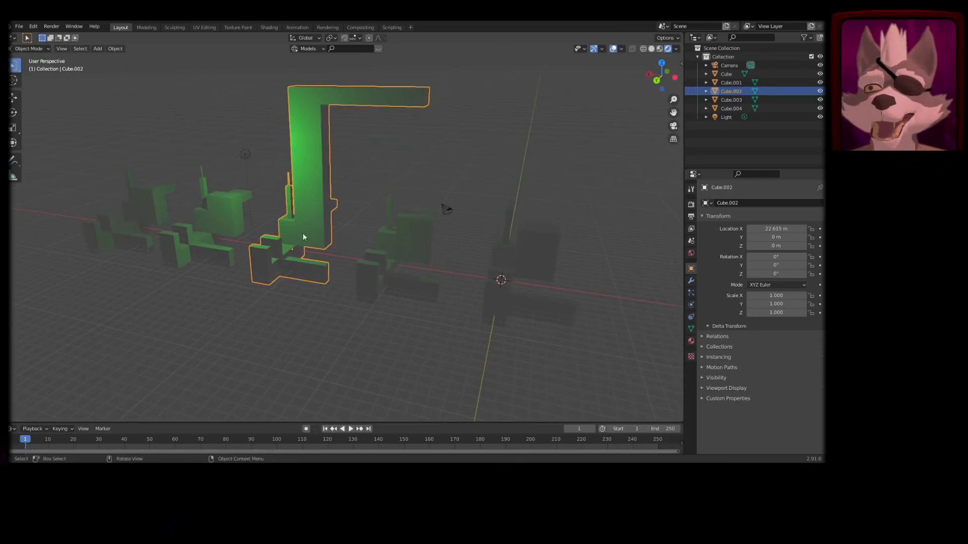
- Delete the four duplicate copies of the green model, keeping only the original at the world origin
click(159, 201)
key(x)
click(207, 210)
click(216, 207)
key(x)
click(226, 207)
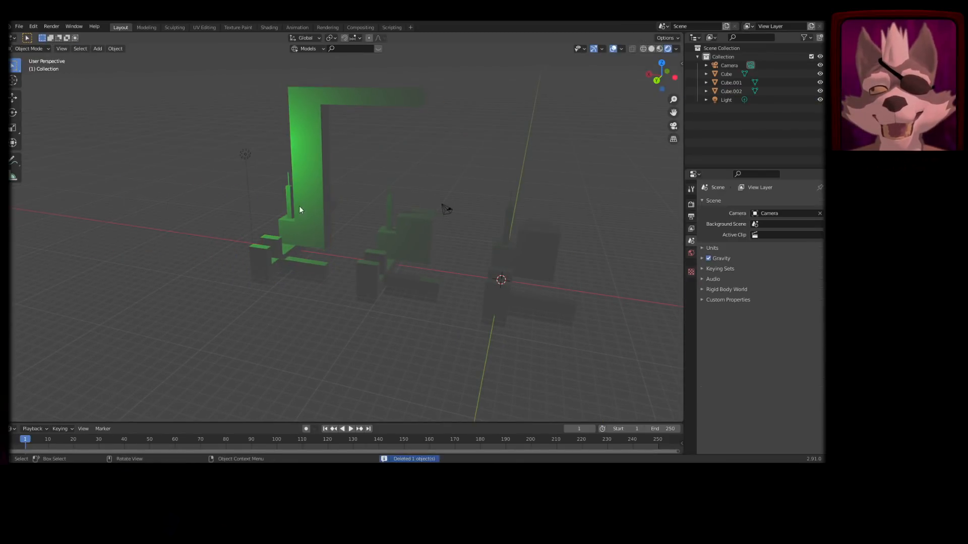
click(299, 210)
key(x)
click(325, 206)
click(421, 232)
key(x)
click(419, 231)
- Make three linked duplicates of the original model in a row along the X axis, at about 14 m, 28 m and 44 m
click(526, 254)
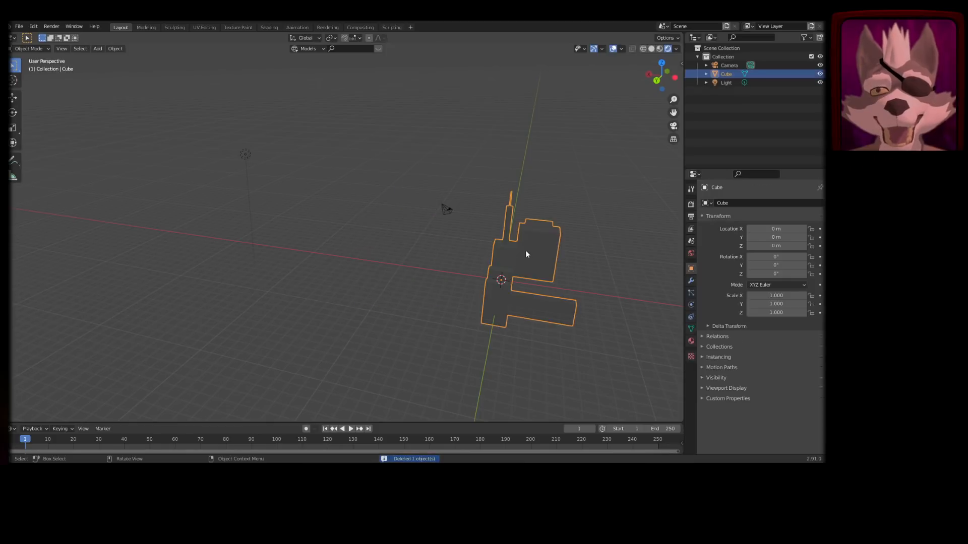
middle_drag(526, 254, 564, 229)
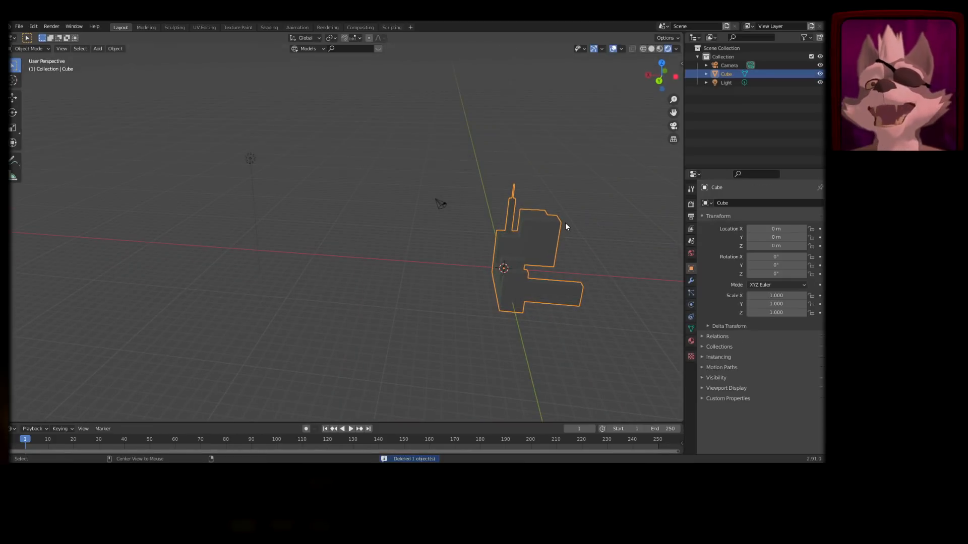
key(shift+d)
key(x)
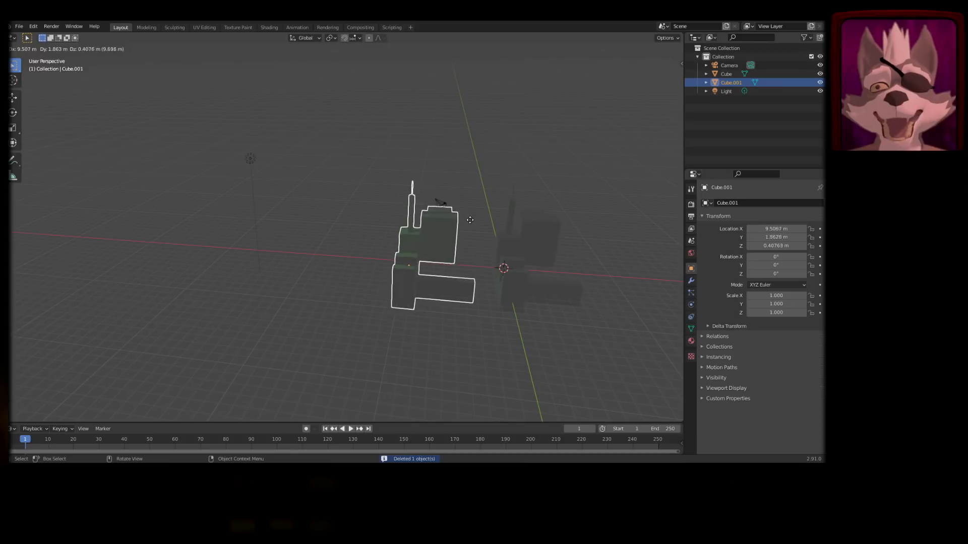
click(435, 228)
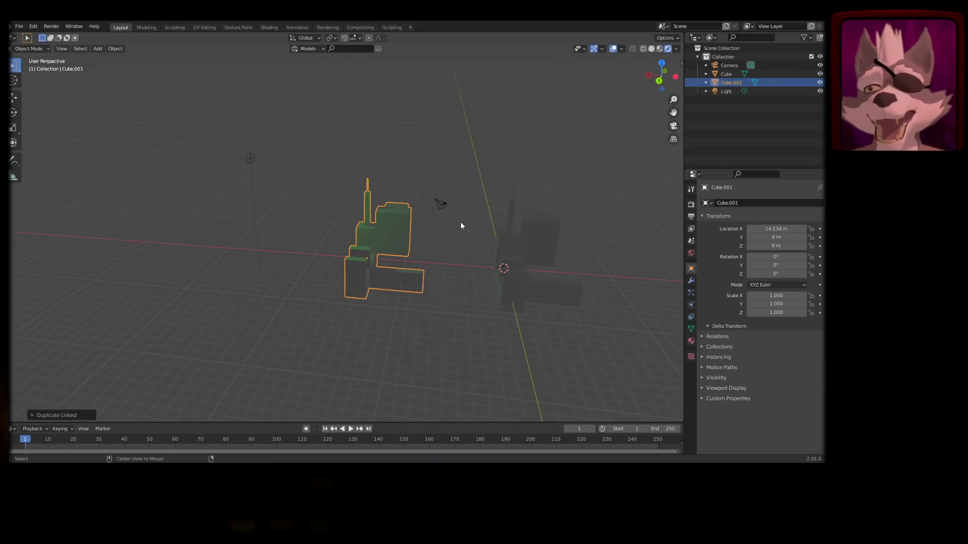
key(alt+d)
key(x)
click(322, 214)
key(alt+d)
key(x)
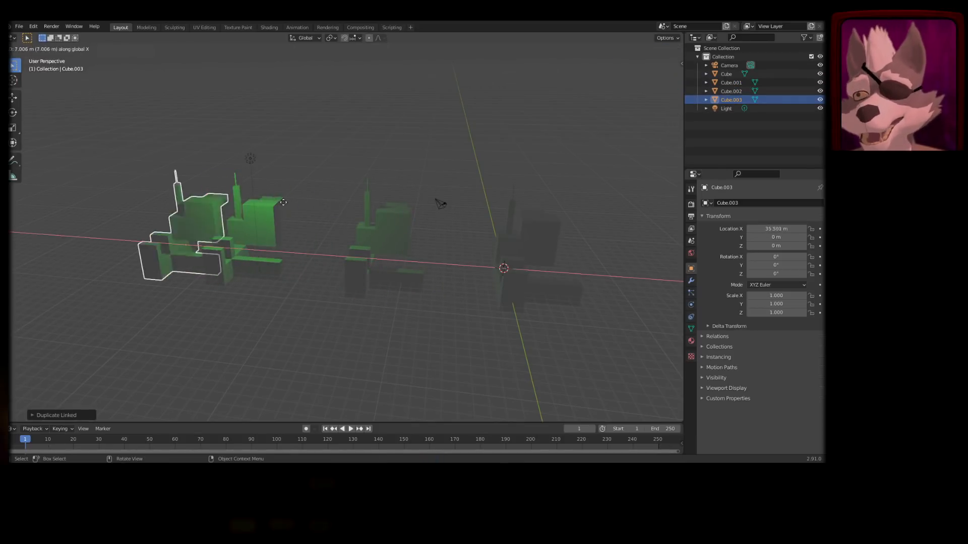
click(224, 201)
- On the linked copy at about 28 m, extrude the large block's top face upward twice to form a tall tower
shift+middle_drag(225, 200, 341, 234)
click(349, 235)
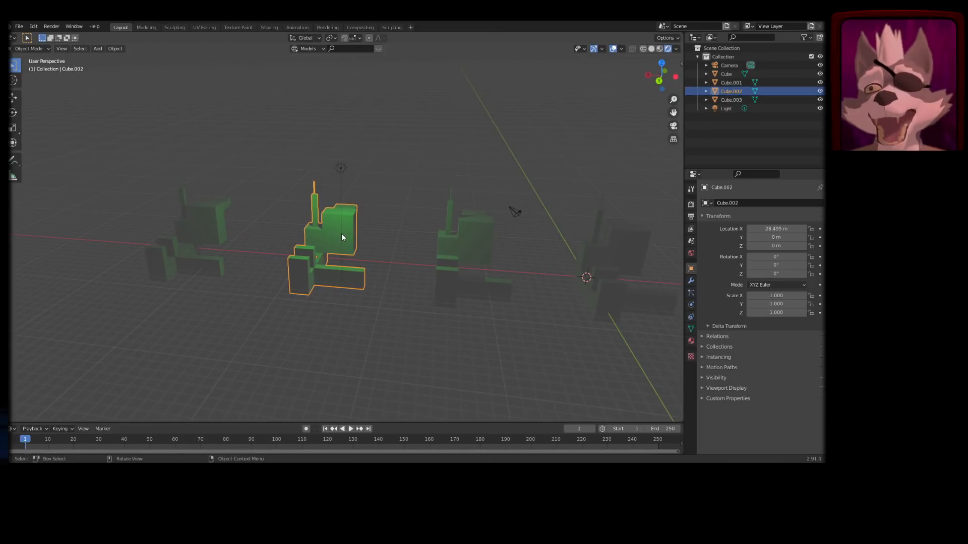
key(Tab)
click(341, 211)
key(e)
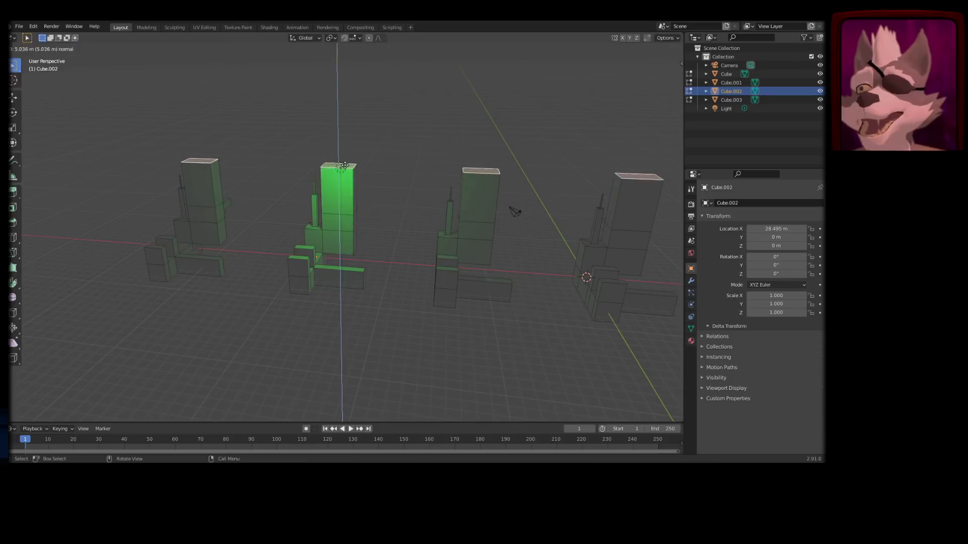
click(348, 153)
key(e)
click(351, 136)
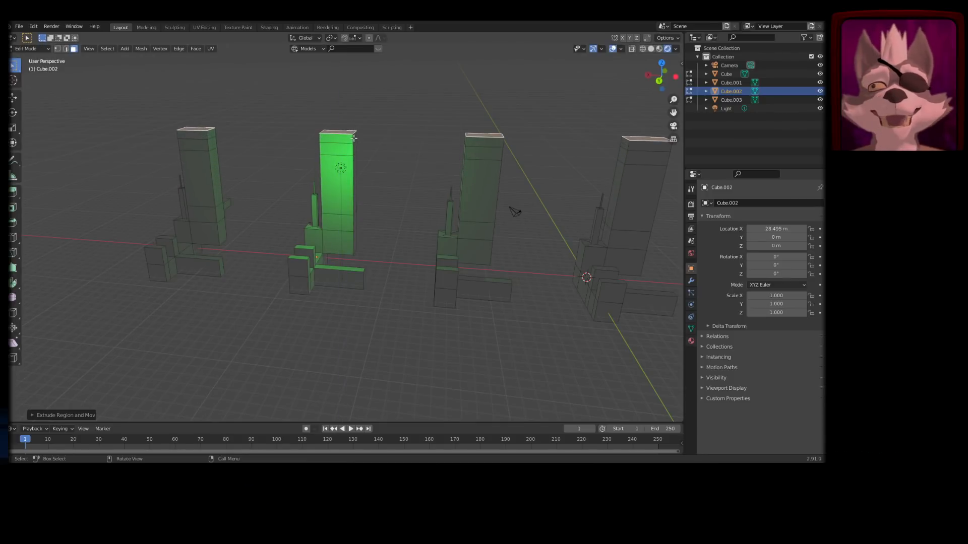
- Extrude a side face at the tower's top outward into an arm and raise a post from the arm's end
click(354, 138)
key(e)
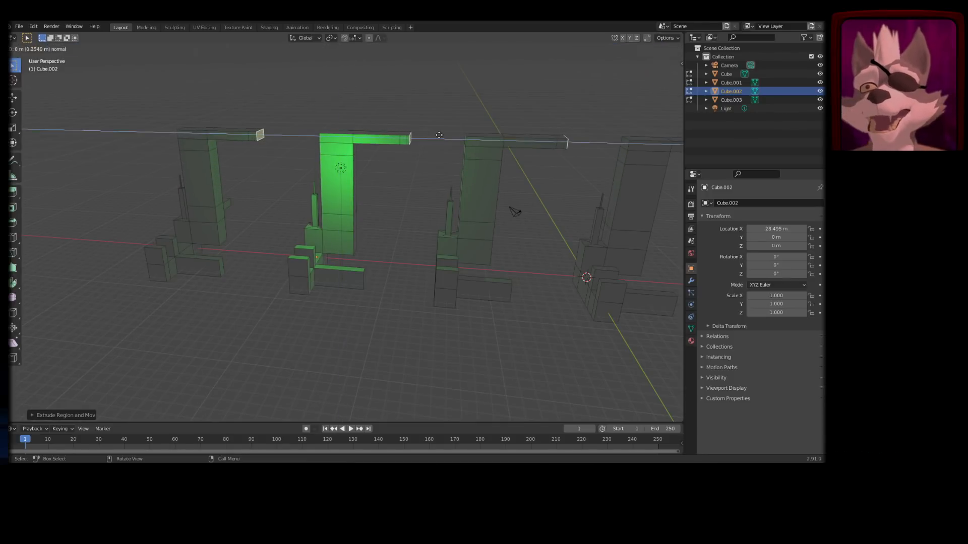
click(440, 135)
click(412, 134)
key(e)
click(447, 101)
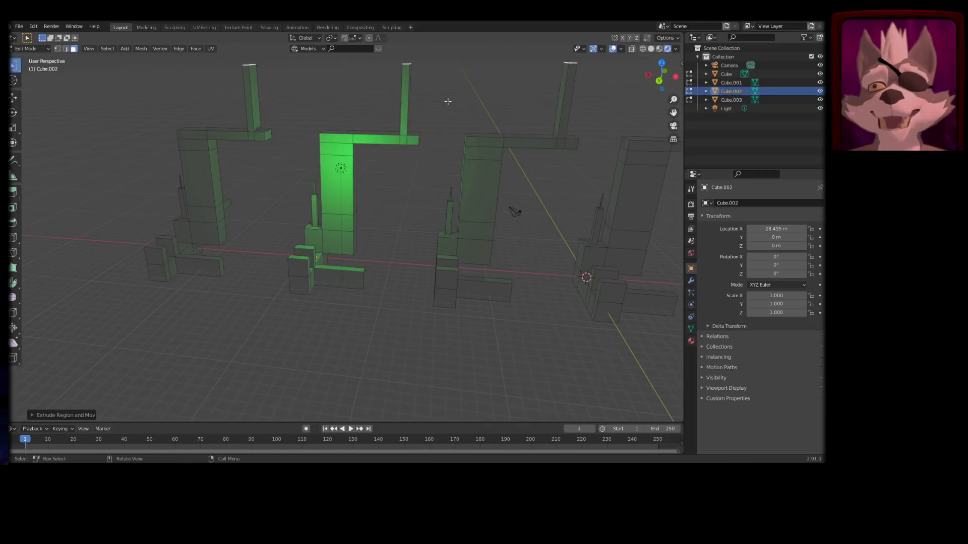
shift+middle_drag(477, 151, 415, 216)
key(Tab)
- Scale the copy Cube.002 down uniformly to about 0.464
shift+middle_drag(420, 262, 452, 224)
key(s)
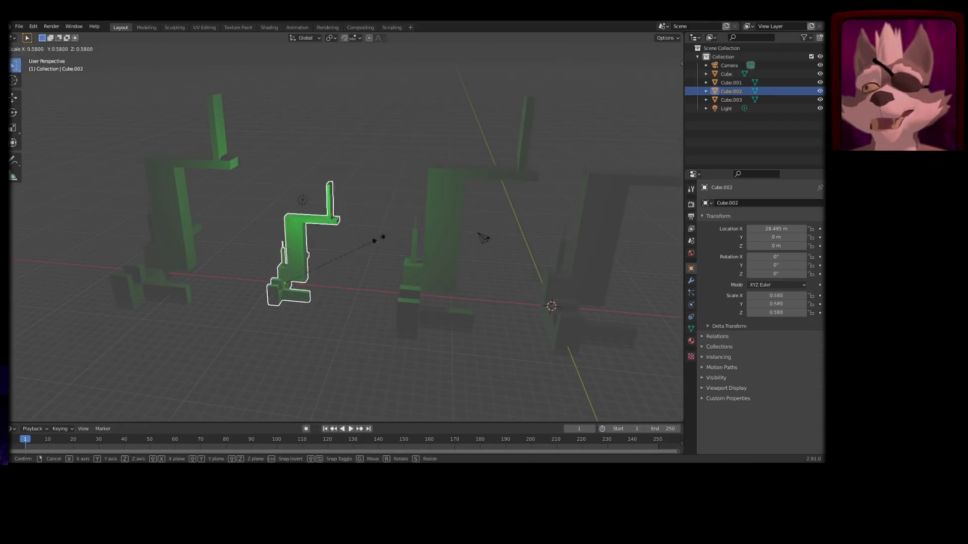
click(355, 237)
- Rotate Cube.002 freely with trackball rotation to about -63° X, 31.3° Y and -7.69° Z
key(r)
click(353, 335)
key(r)
key(r)
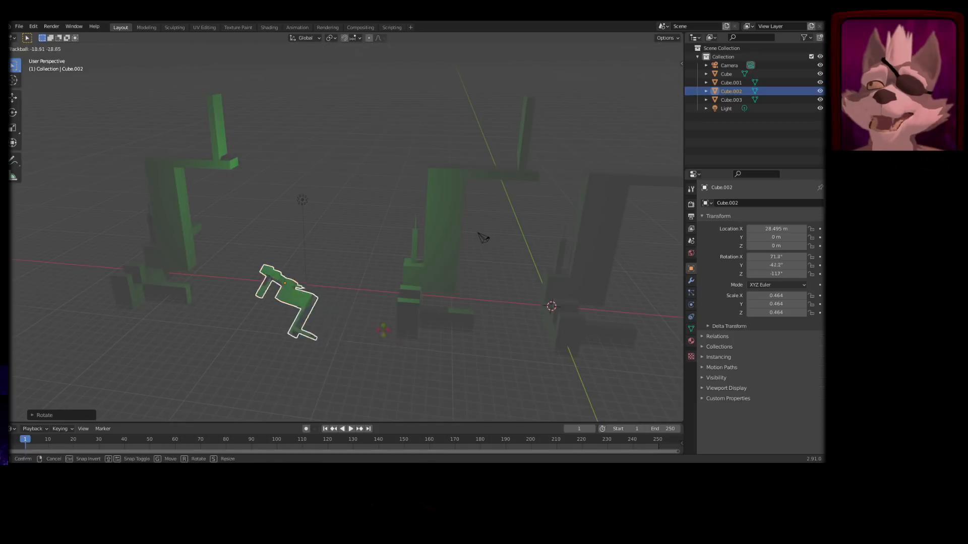
click(298, 208)
key(r)
key(r)
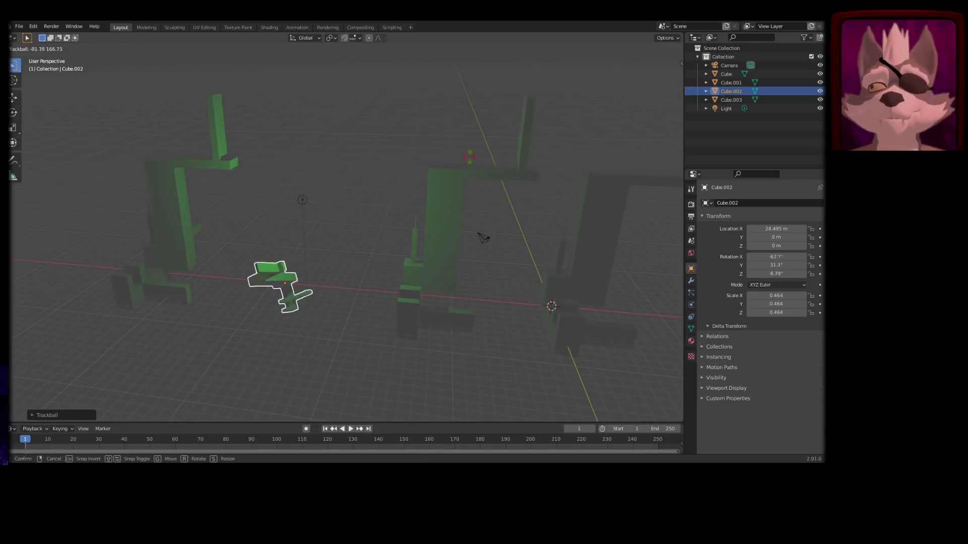
click(349, 294)
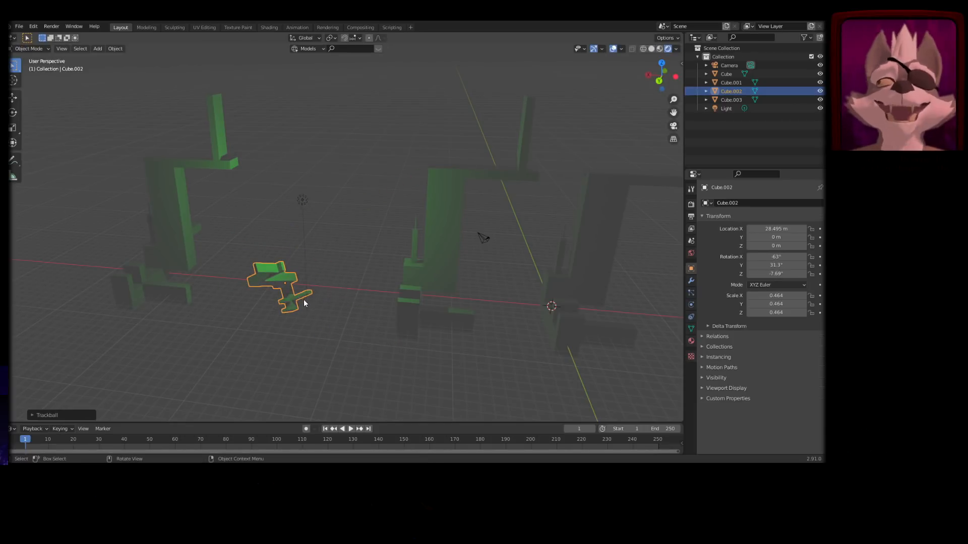
key(g)
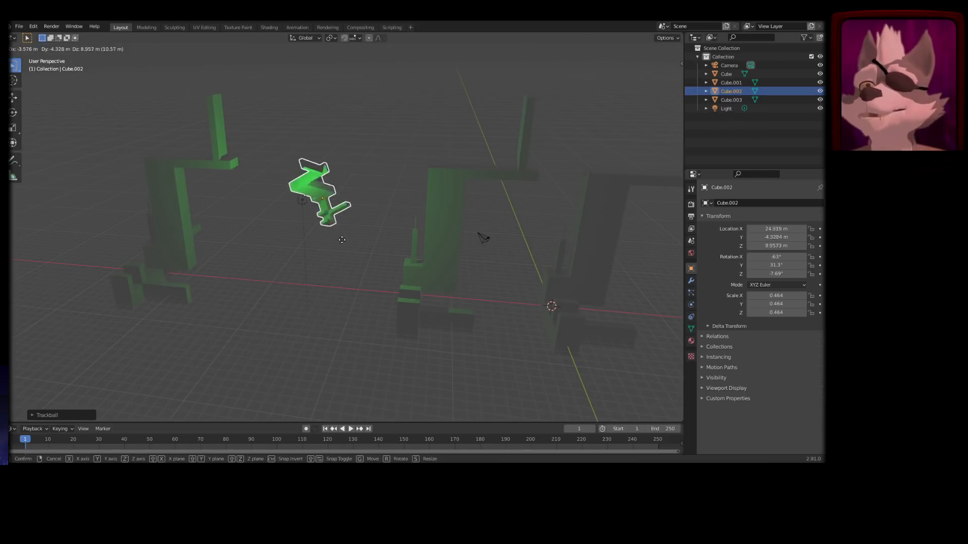
right_click(389, 280)
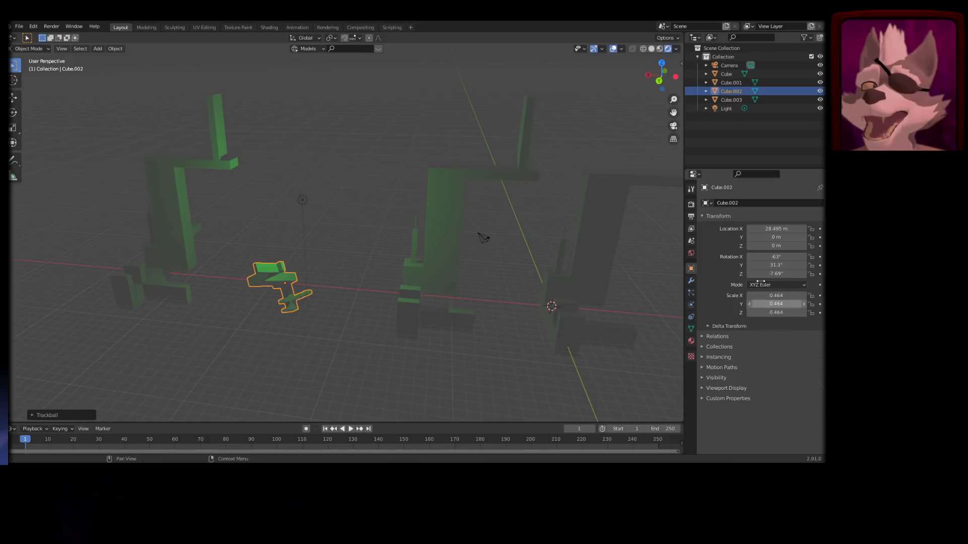
click(166, 224)
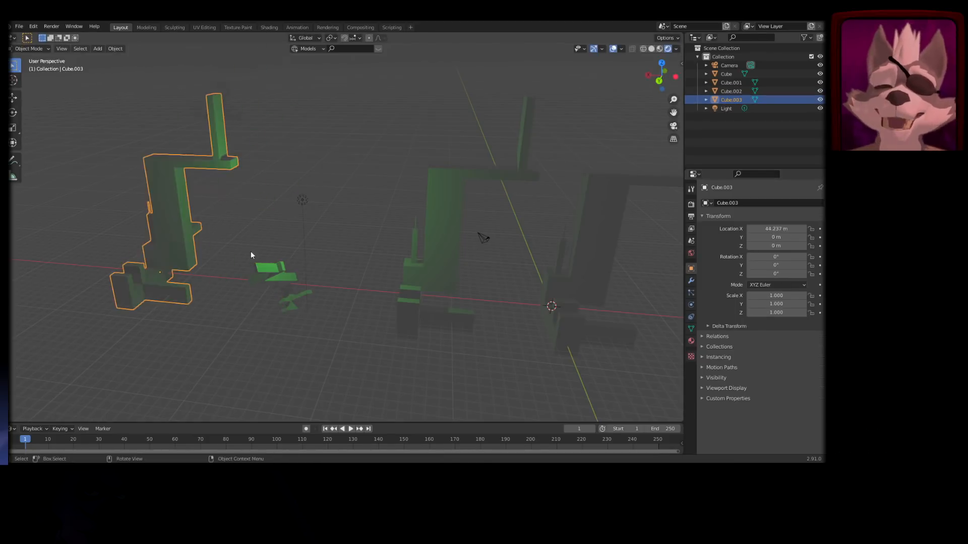
- In the mesh of Cube.002, extrude the post's side face far outward and add a second, shorter extrusion at its end
click(286, 275)
key(Tab)
click(264, 268)
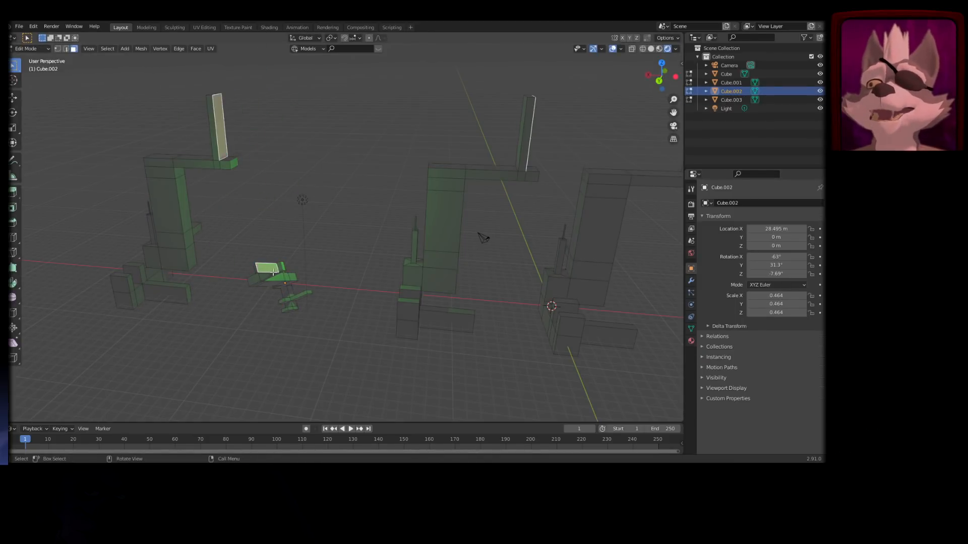
key(e)
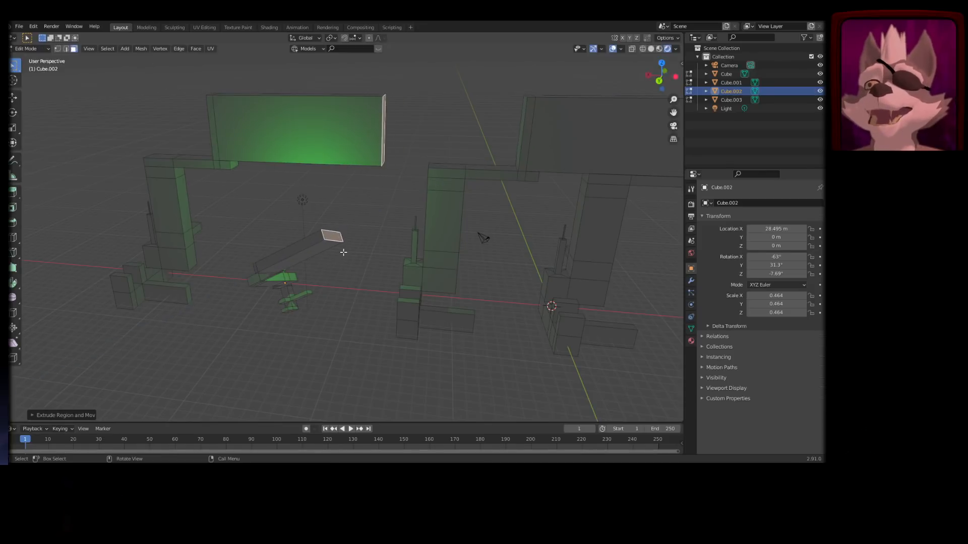
click(354, 235)
key(e)
click(359, 229)
- Extrude the top face of the new end segment upward and leave mesh editing
click(337, 228)
key(e)
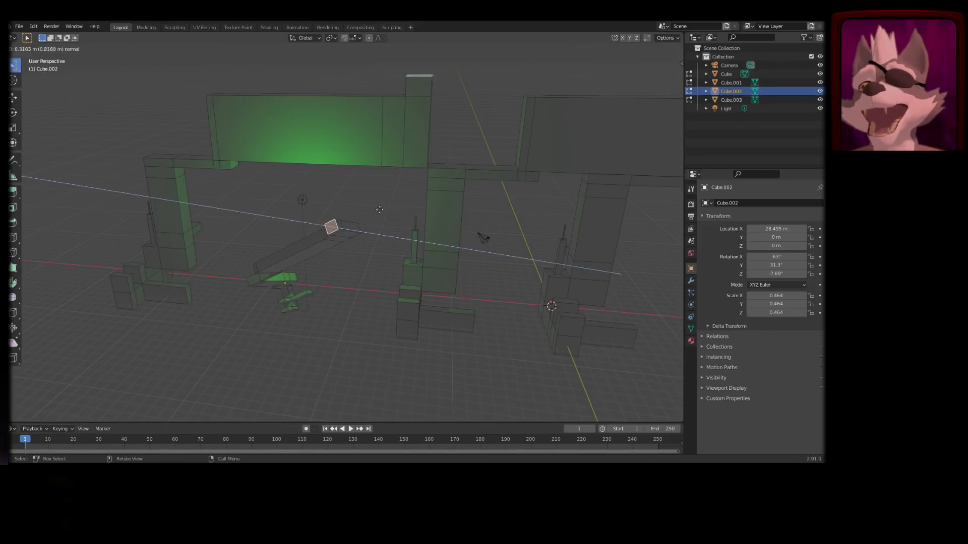
click(312, 221)
key(Tab)
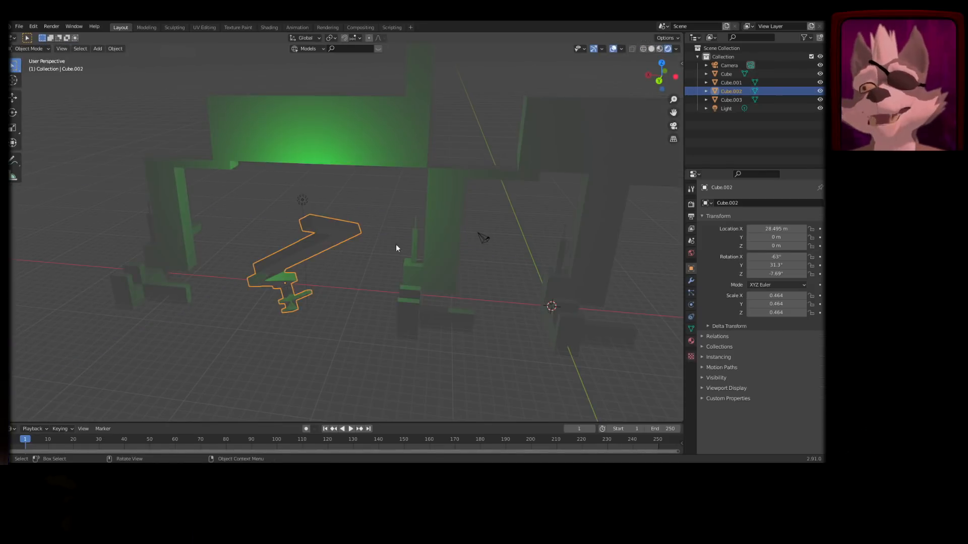
- Delete the three linked copies Cube.002, Cube.003 and Cube.001
key(x)
click(365, 218)
click(396, 150)
key(x)
click(430, 165)
click(464, 181)
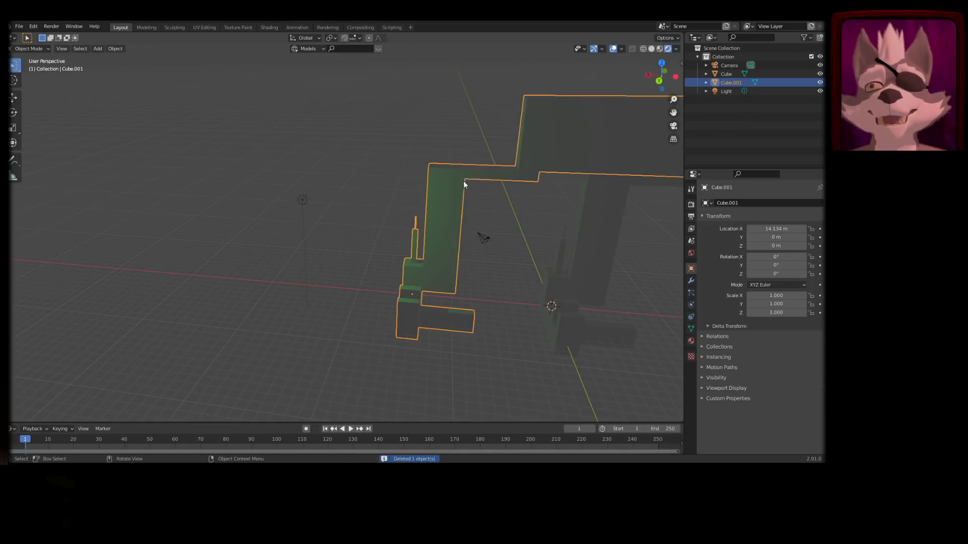
key(x)
click(465, 185)
- Start a new file without saving the changes to the current scene
middle_drag(570, 219, 397, 242)
click(331, 226)
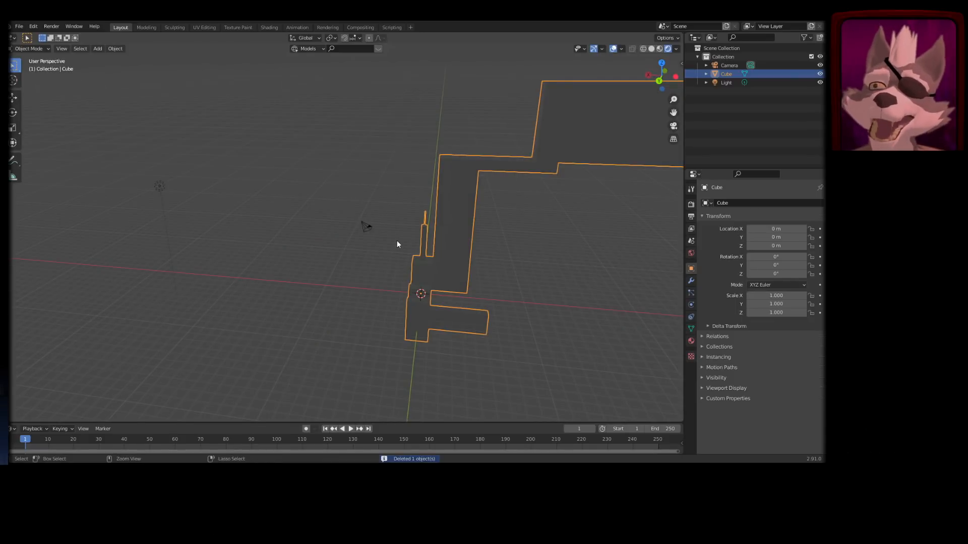
key(ctrl+n)
click(398, 243)
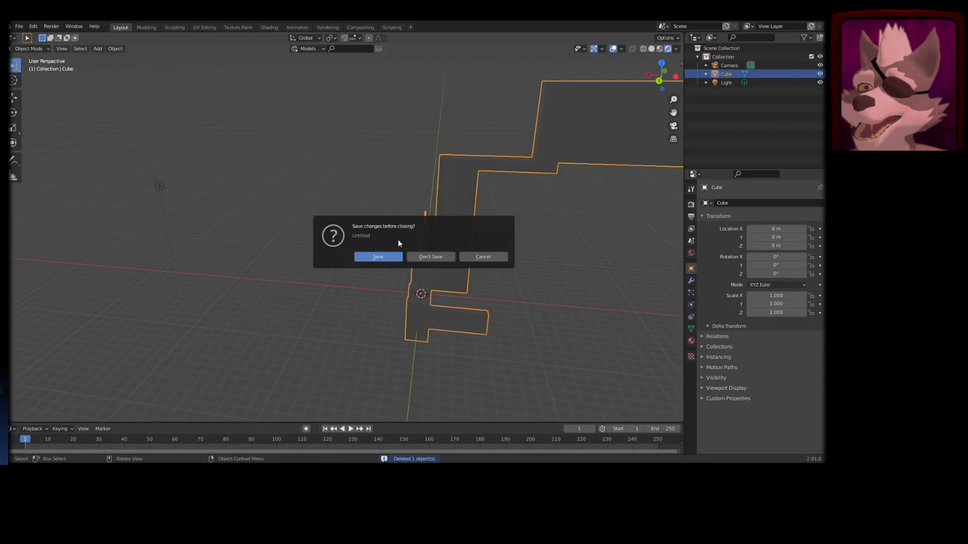
click(423, 257)
- In face selection of the default cube's mesh, detach the top face and move it well above the cube
middle_drag(418, 245, 362, 244)
key(Tab)
key(alt+a)
key(3)
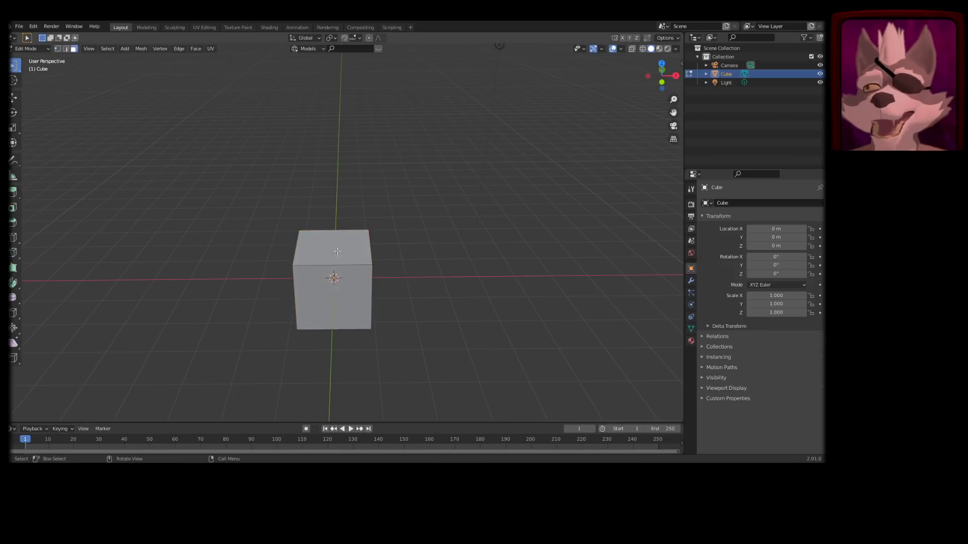
click(337, 248)
middle_drag(337, 248, 396, 250)
click(389, 249)
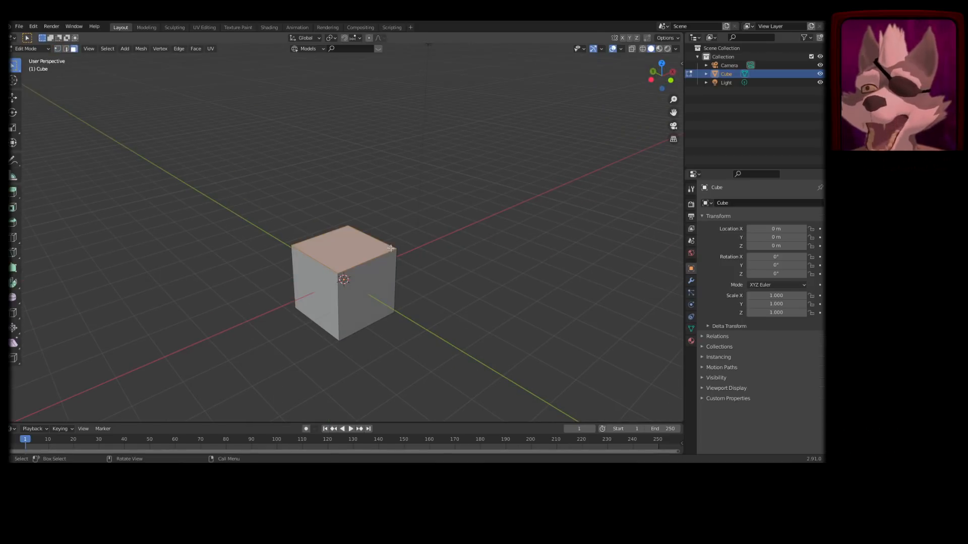
key(g)
click(368, 180)
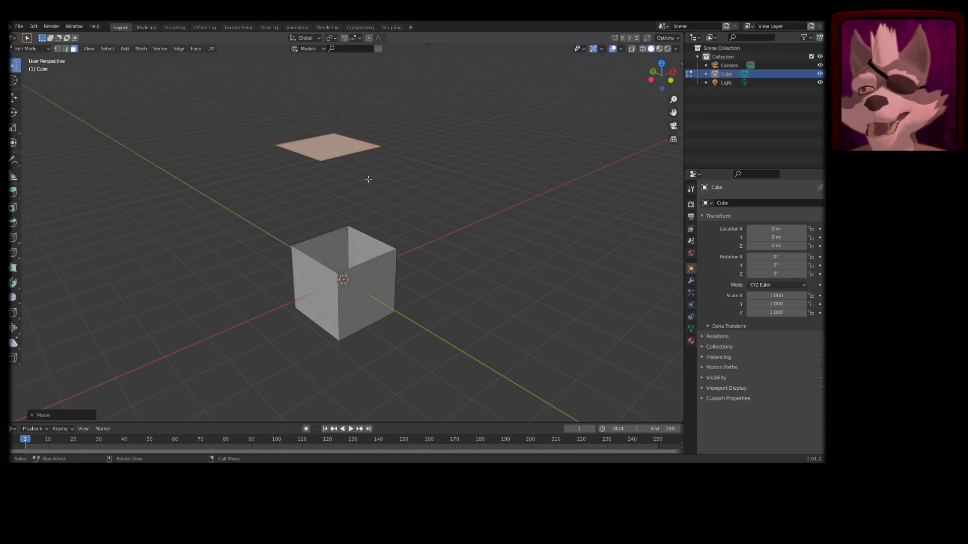
- Extrude the detached face into a block and extrude its side faces outward into an L-shaped body
middle_drag(367, 179, 319, 197)
key(e)
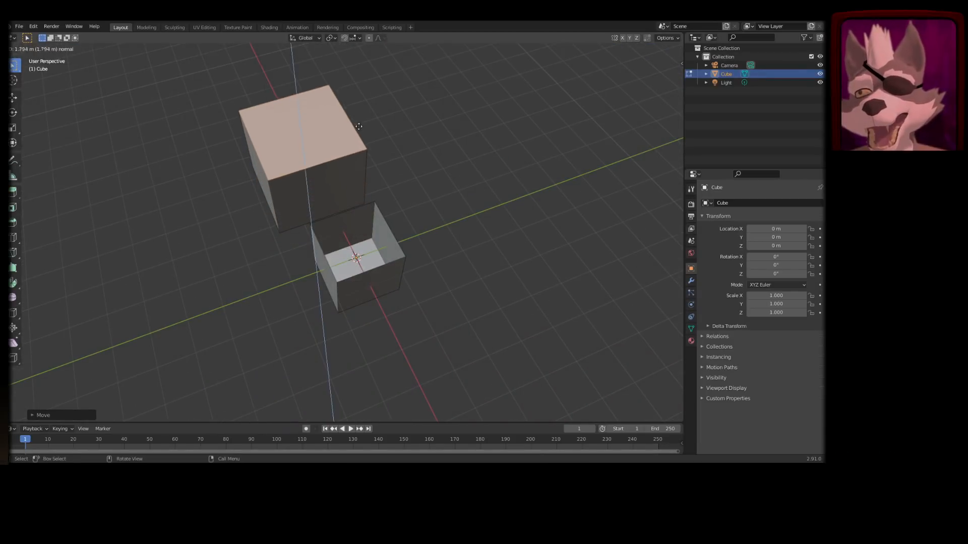
click(330, 132)
middle_drag(374, 238, 467, 165)
key(e)
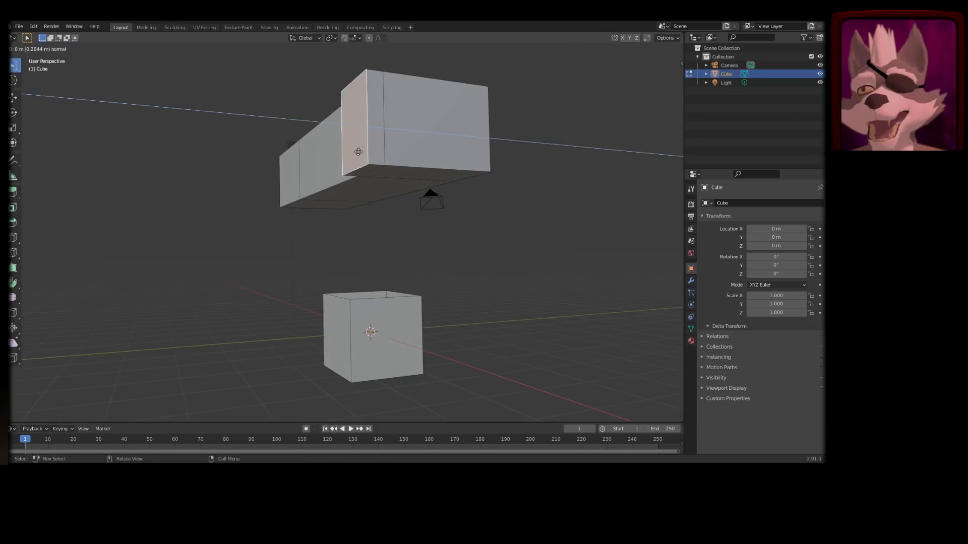
click(241, 164)
- Inspect the L-shaped body's end segment up close, followed by one side face of the open cube
middle_drag(241, 164, 410, 250)
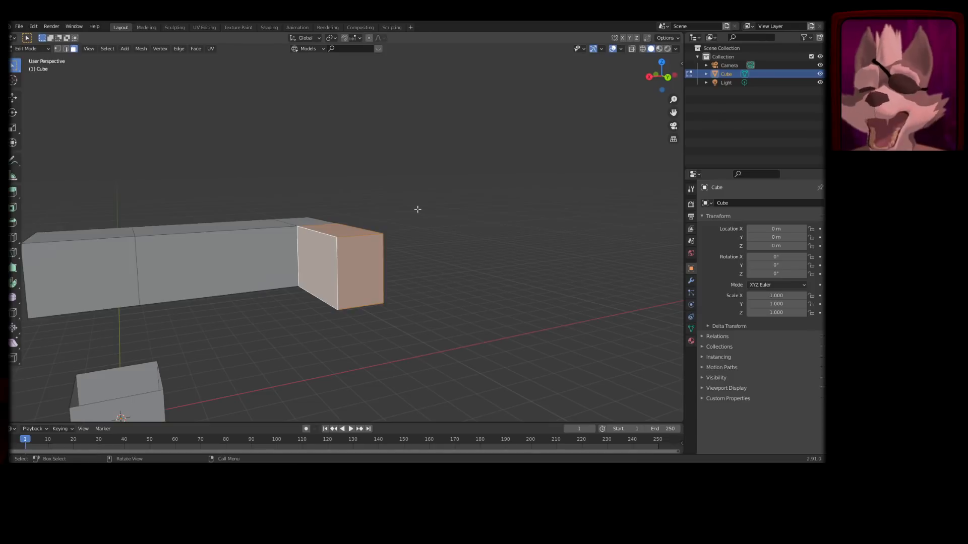
key(KP_Decimal)
middle_drag(447, 225, 372, 222)
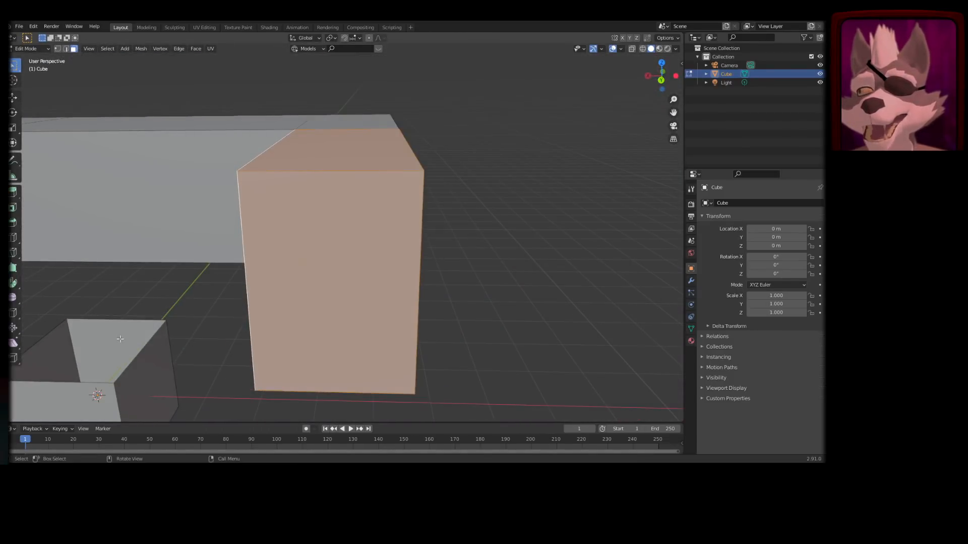
click(132, 352)
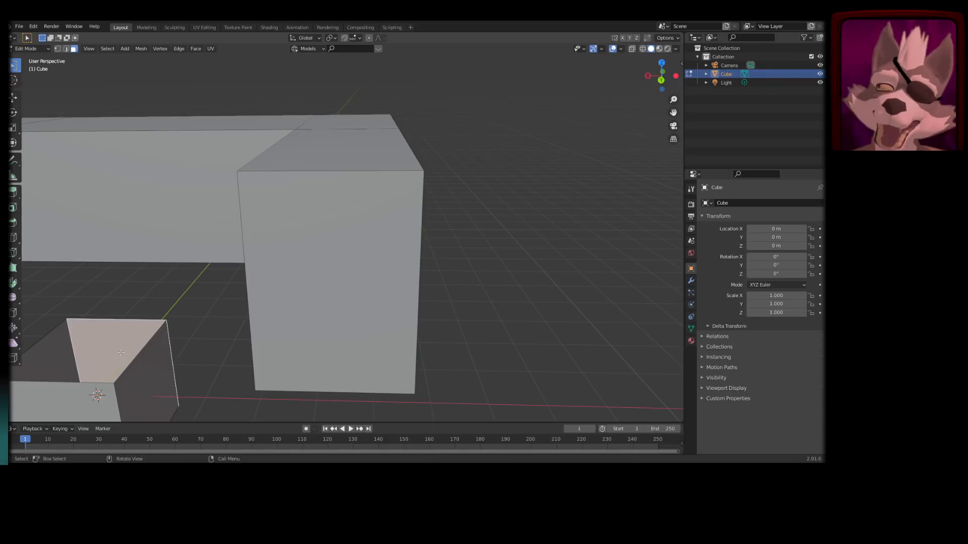
scroll(122, 355, up, 5)
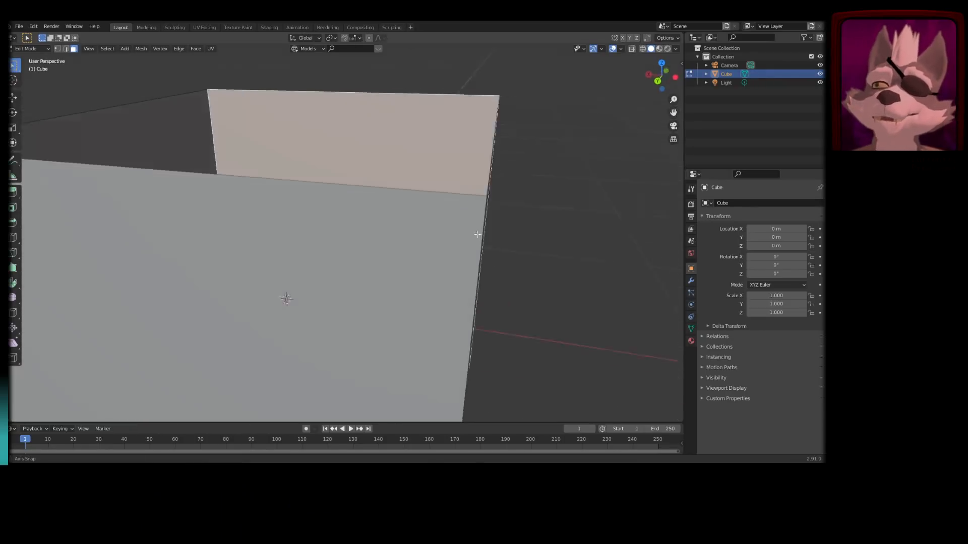
middle_drag(283, 298, 389, 202)
scroll(373, 280, down, 3)
ctrl+middle_drag(372, 280, 411, 346)
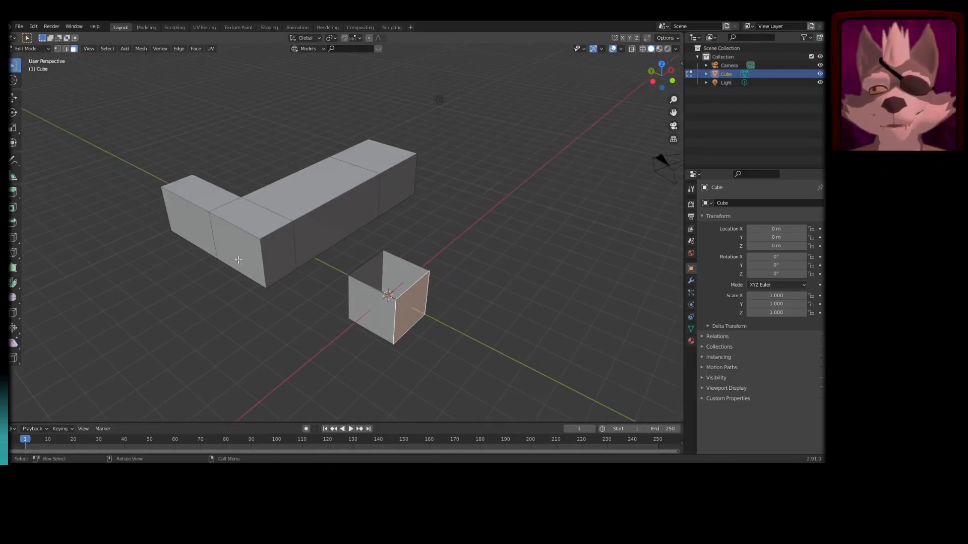
- Inspect the L-shaped body from several sides, selecting faces on its short arm and the far end's top face
click(194, 226)
middle_drag(194, 227, 271, 216)
alt+click(321, 203)
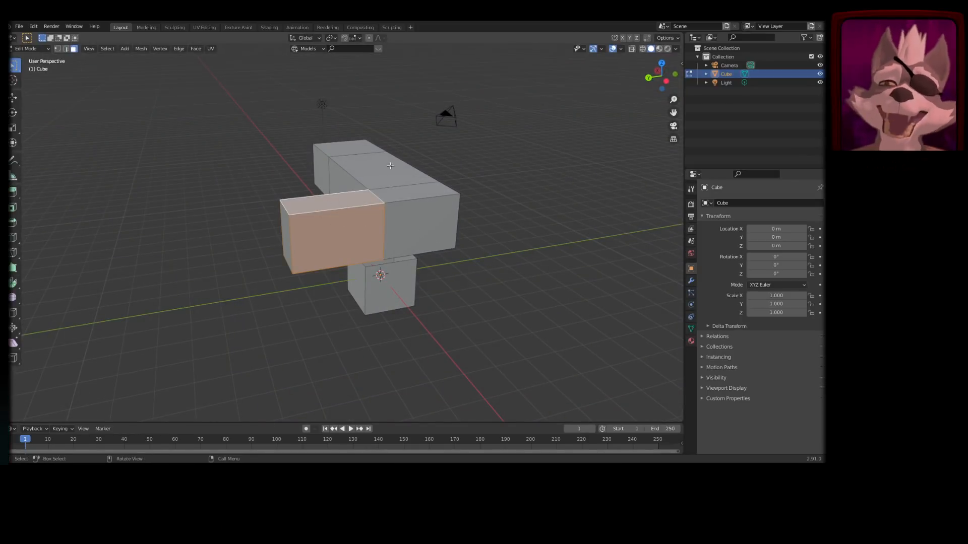
click(378, 156)
middle_drag(486, 155, 433, 177)
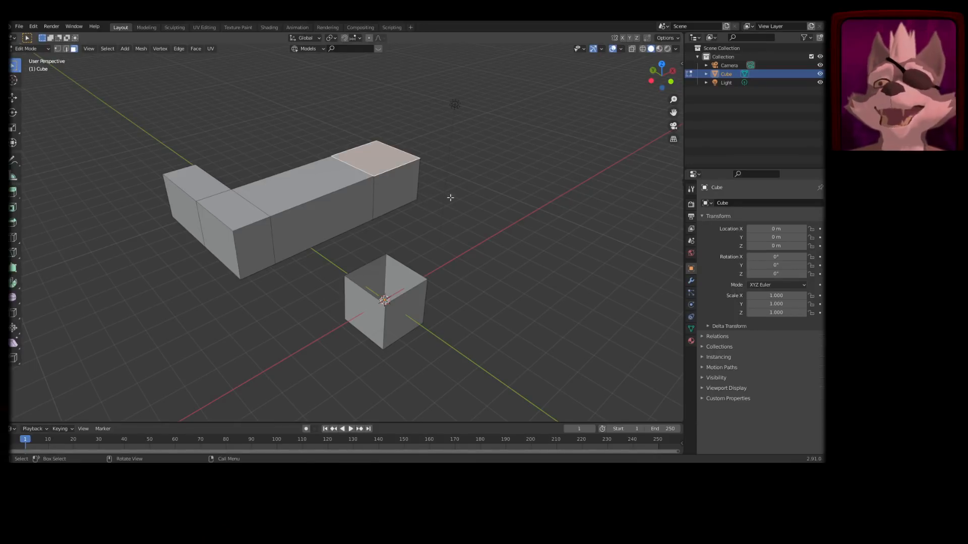
- Select the top face of the L-shaped body's long middle section and focus the view on it with Frame Selected
click(314, 179)
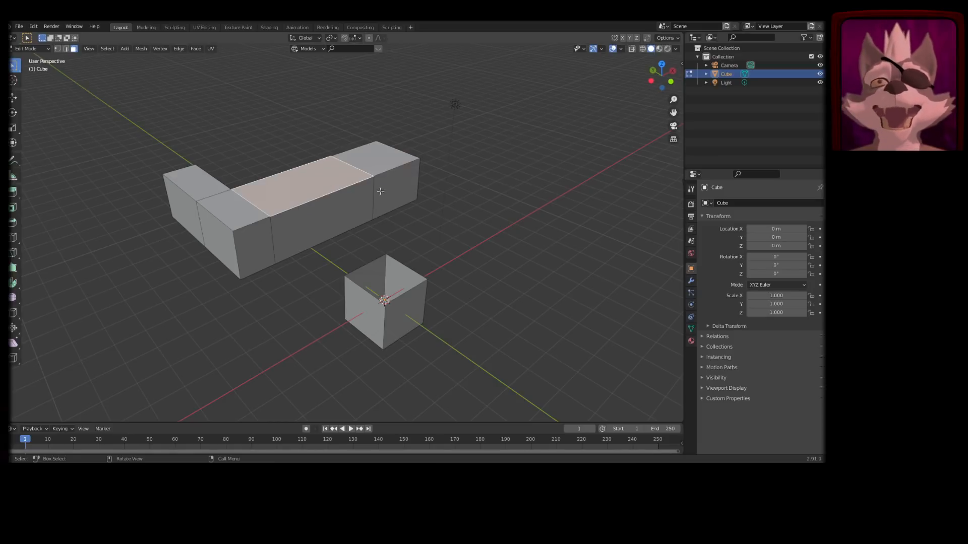
middle_drag(369, 199, 380, 196)
key(F3)
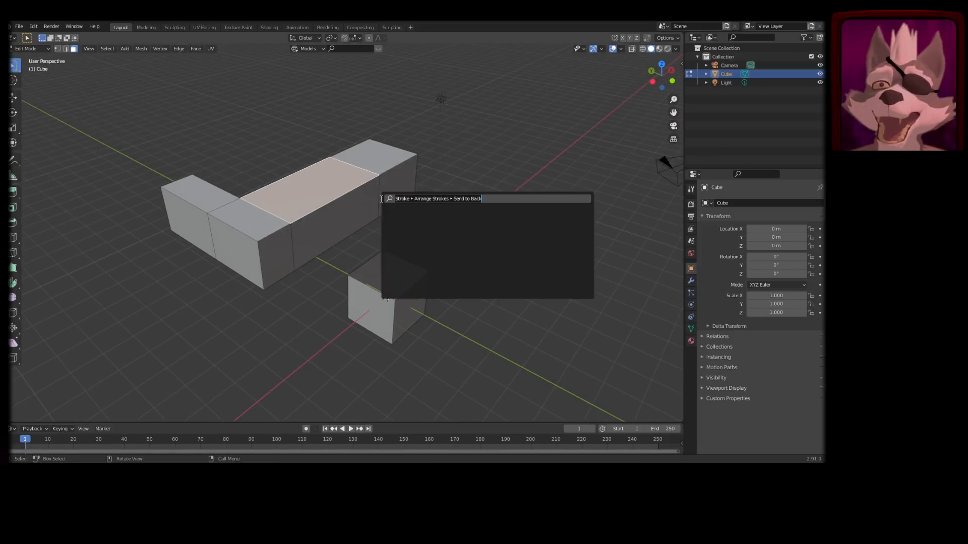
text(view select)
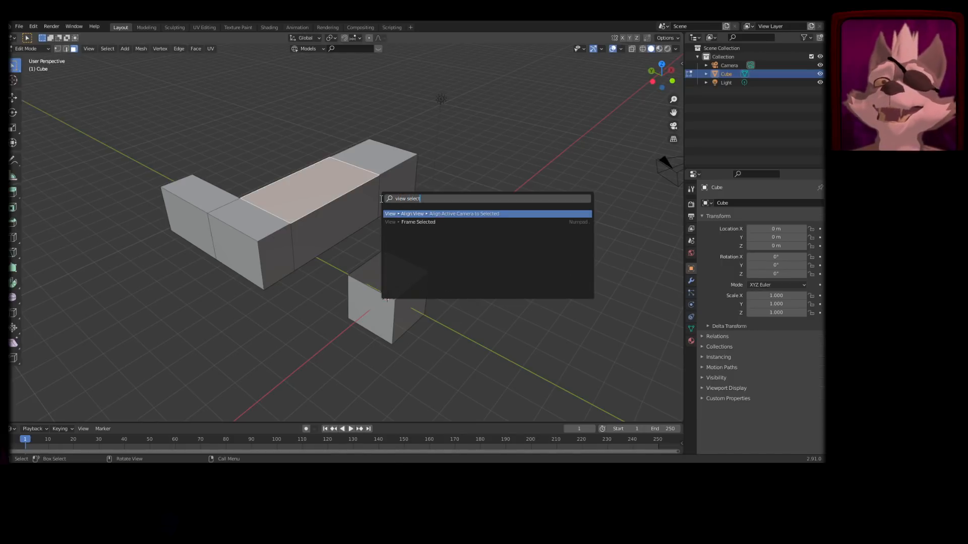
key(Down)
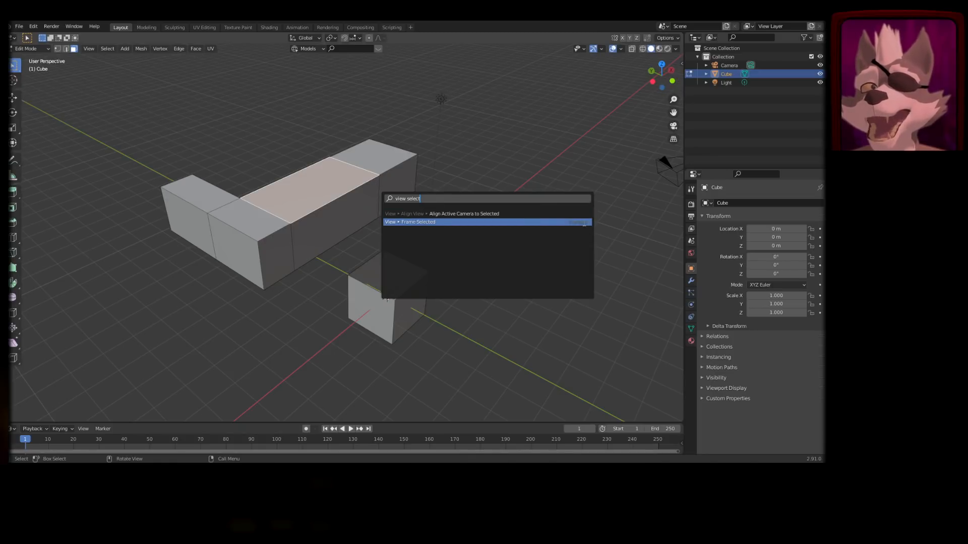
click(479, 223)
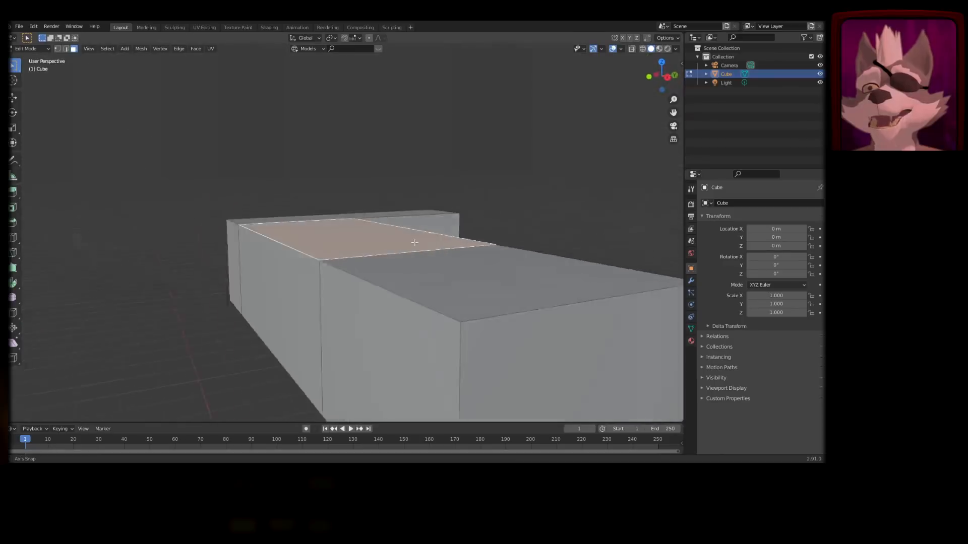
scroll(398, 233, down, 5)
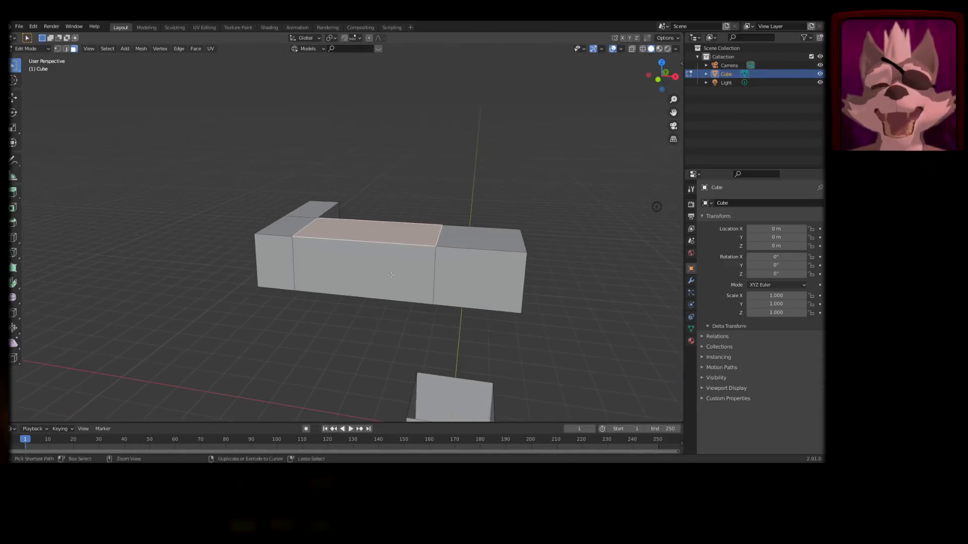
middle_drag(397, 233, 458, 273)
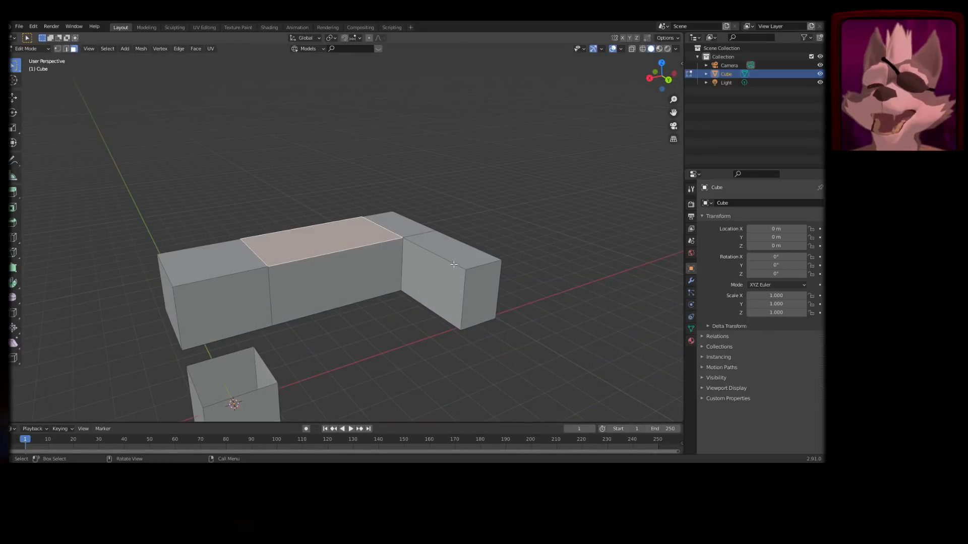
- Extrude the middle section's top face upward into a tower of three stacked sections, finding the first Extrude Faces command through operator search
key(F3)
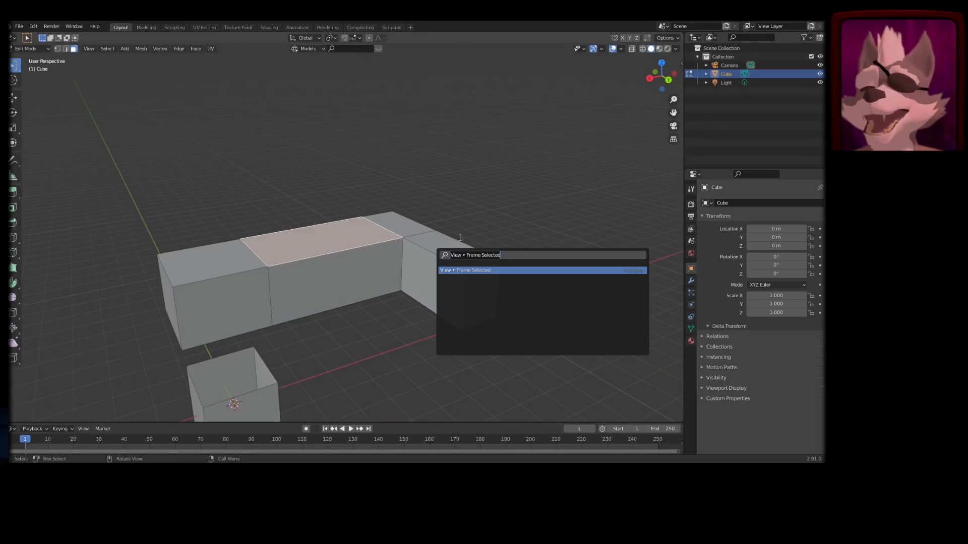
key(Escape)
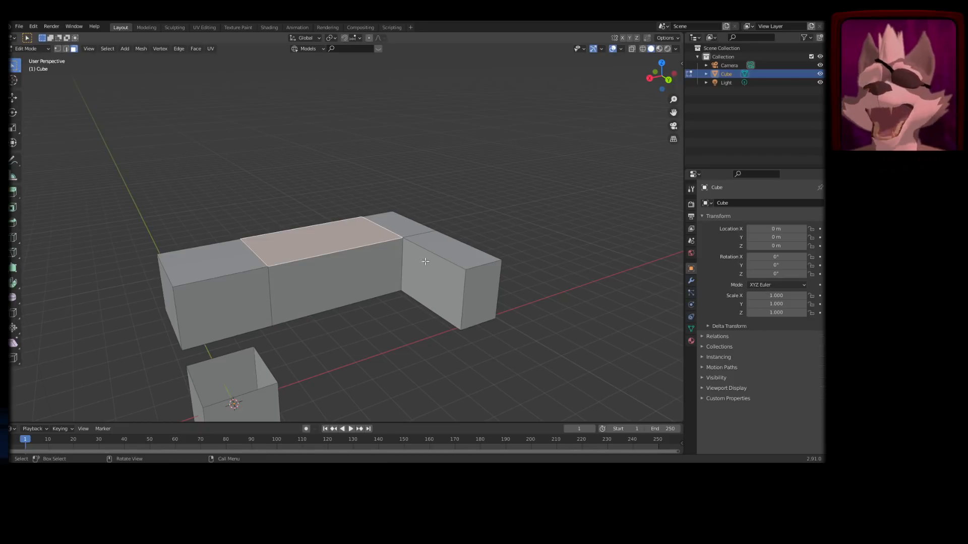
key(F3)
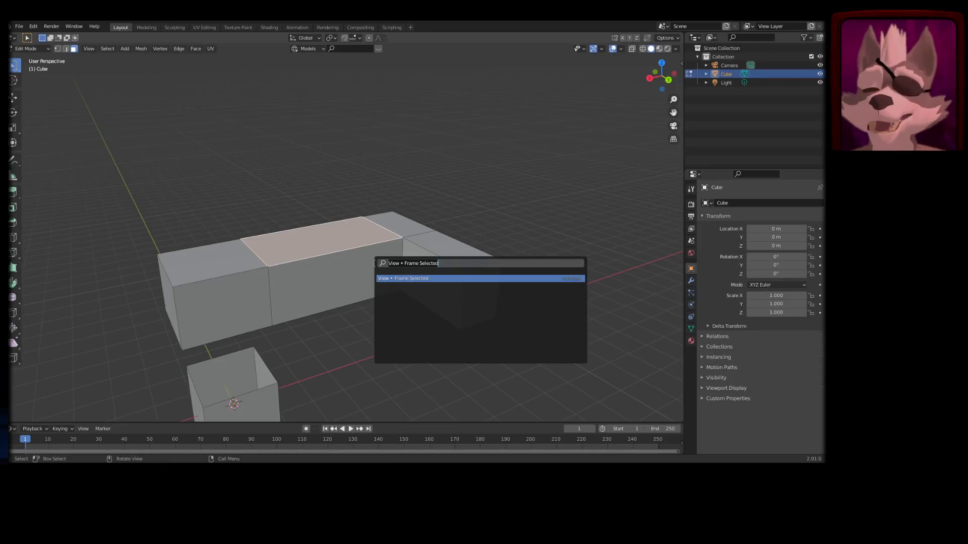
text(extr)
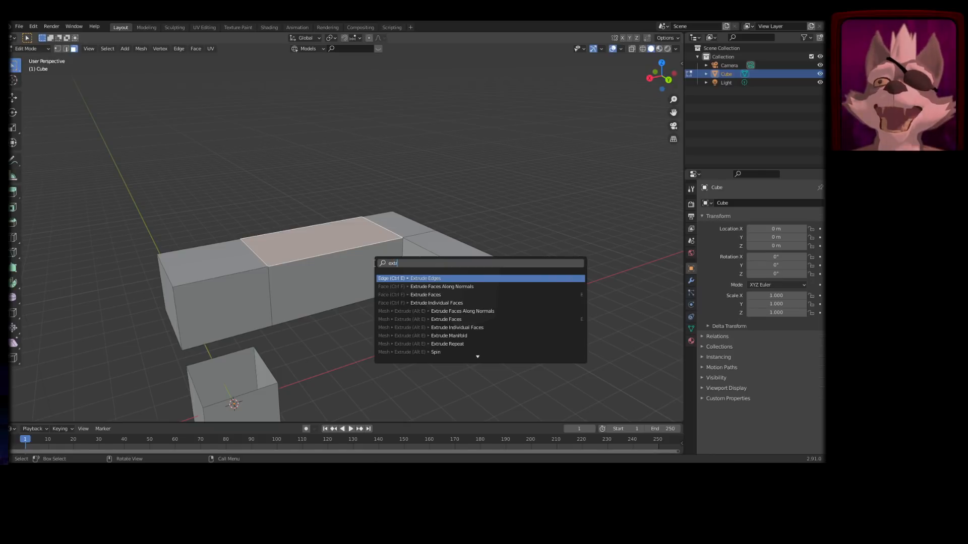
text(ude)
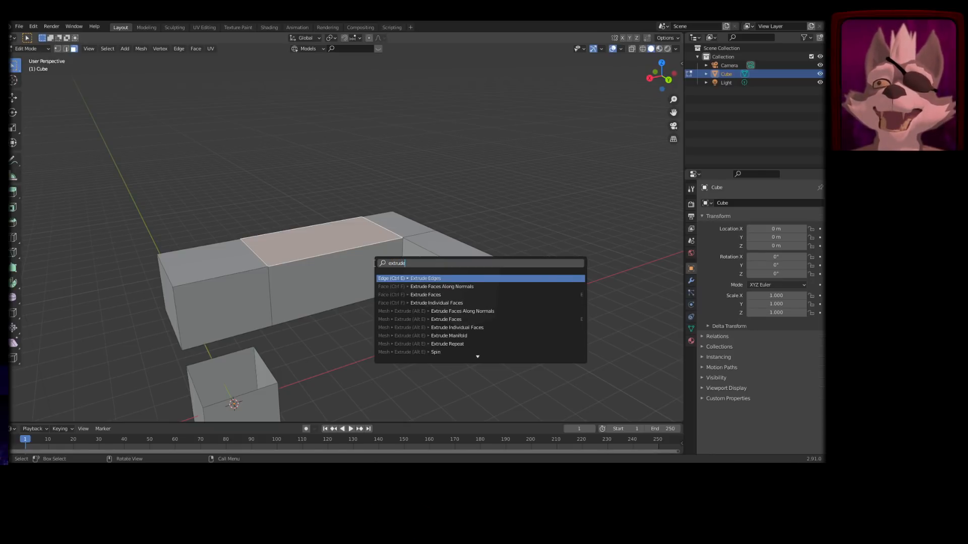
key(Down)
key(Down)
key(Up)
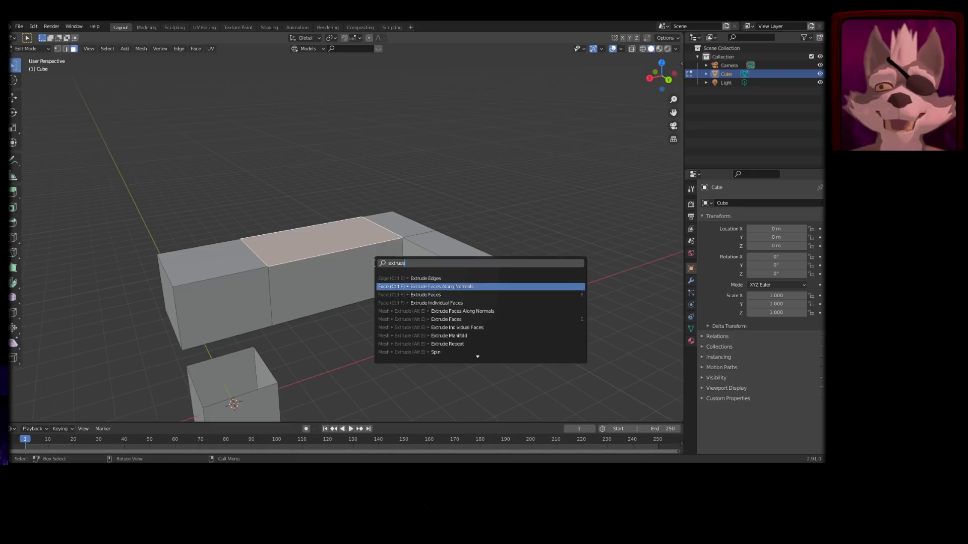
click(431, 298)
click(361, 216)
key(e)
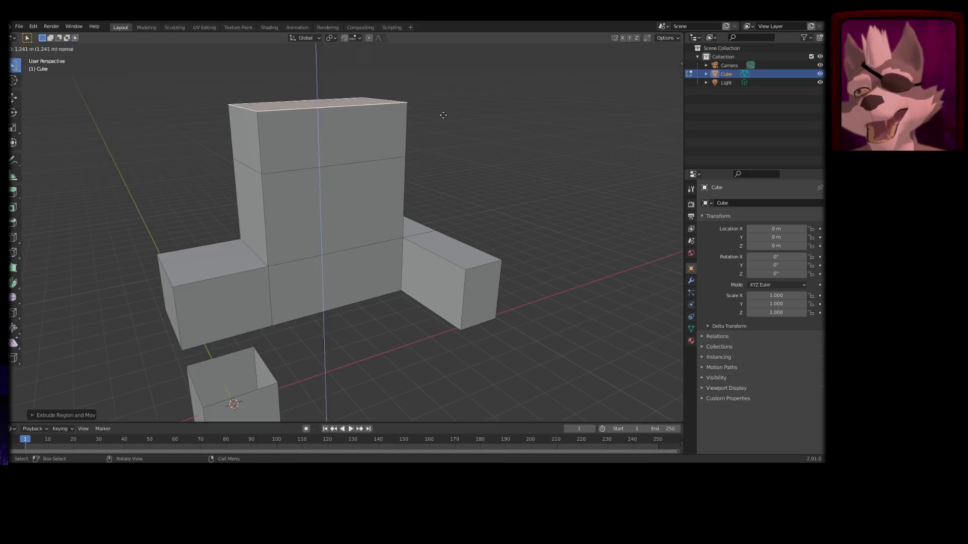
click(449, 101)
middle_drag(449, 101, 439, 275)
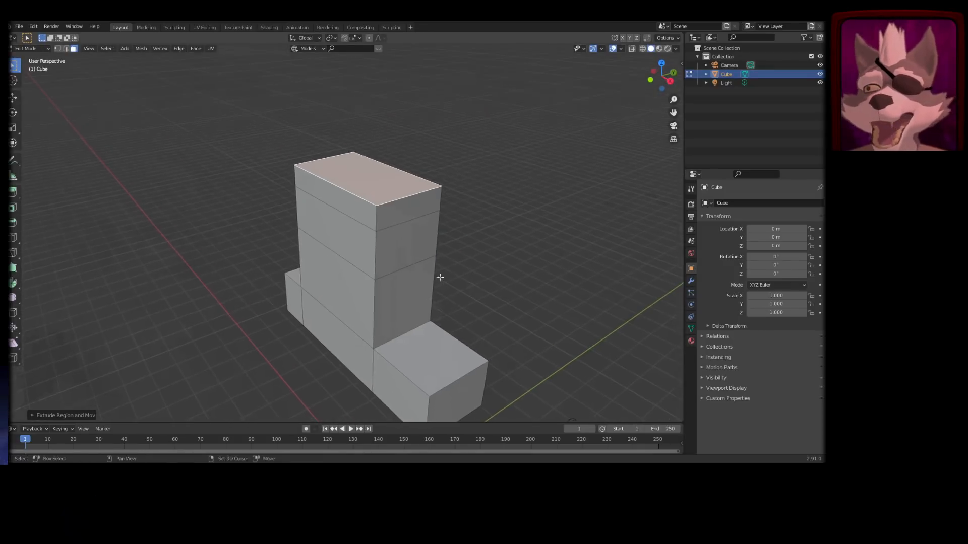
- Select the outer faces of the tower's top section, split them off and move them away from the tower along the Y axis
click(371, 214)
shift+click(395, 210)
shift+click(383, 182)
middle_drag(504, 174, 480, 230)
shift+click(398, 206)
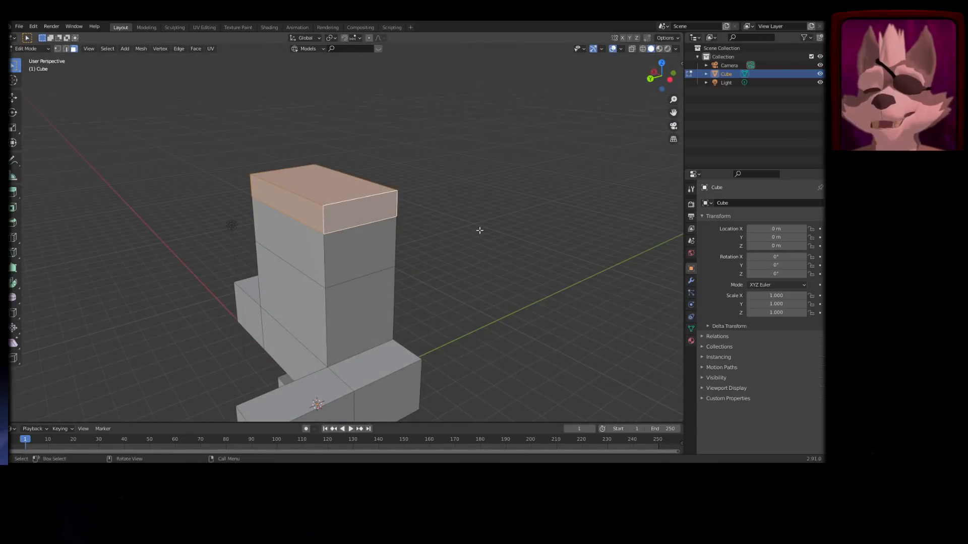
key(e)
right_click(479, 231)
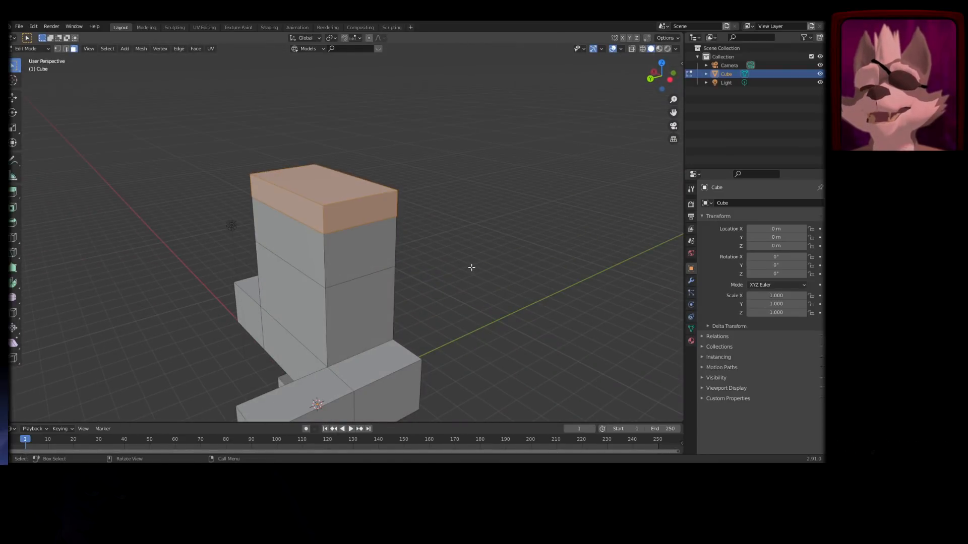
key(g)
key(y)
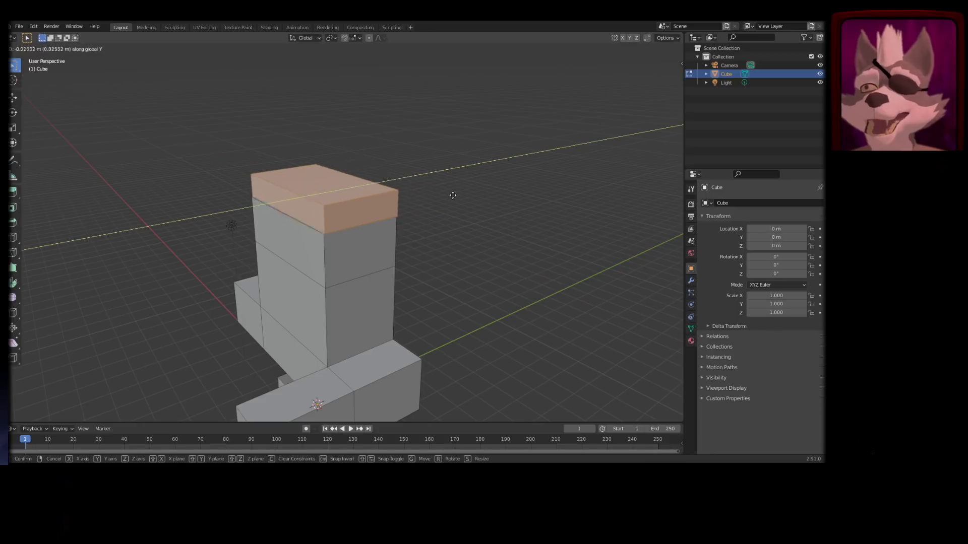
click(554, 146)
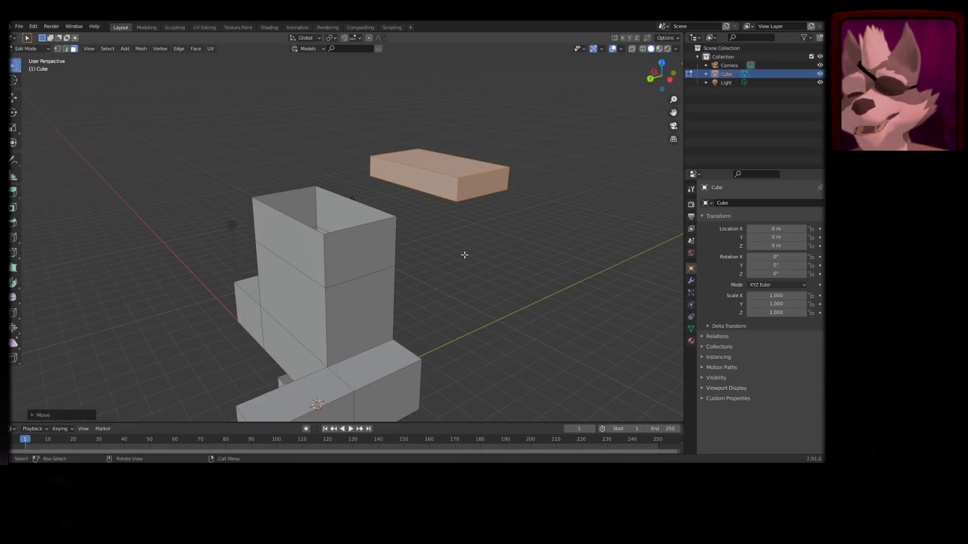
- Start a new General file without saving the tower scene
key(ctrl+n)
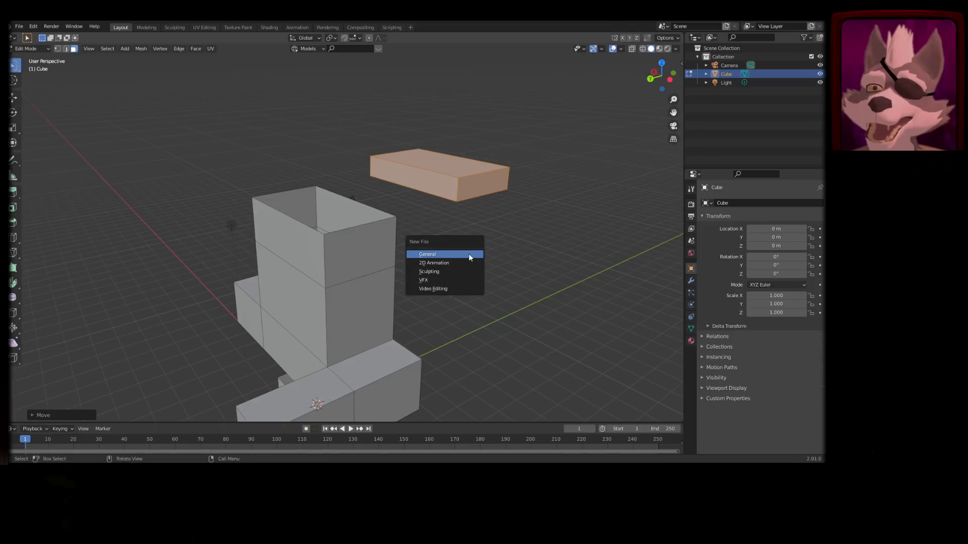
click(467, 253)
click(431, 257)
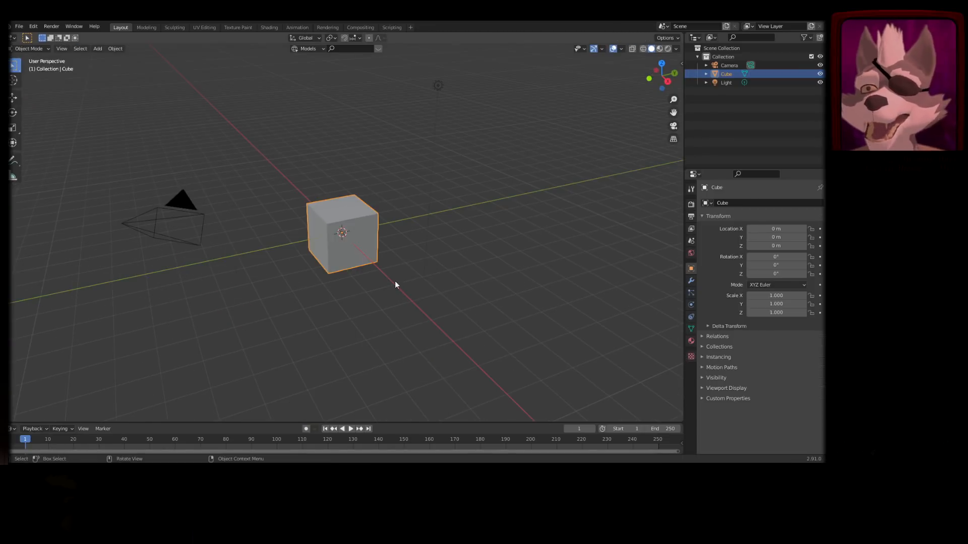
- Put the default cube in Edit Mode with face selection, and demonstrate selecting single faces, all faces and none
middle_drag(360, 213, 349, 256)
key(Tab)
key(Tab)
key(Tab)
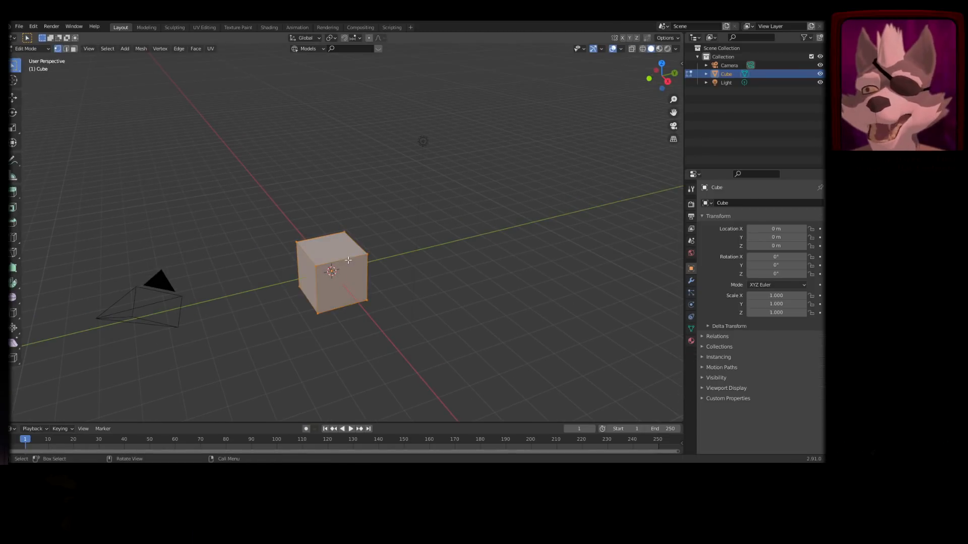
scroll(343, 270, up, 3)
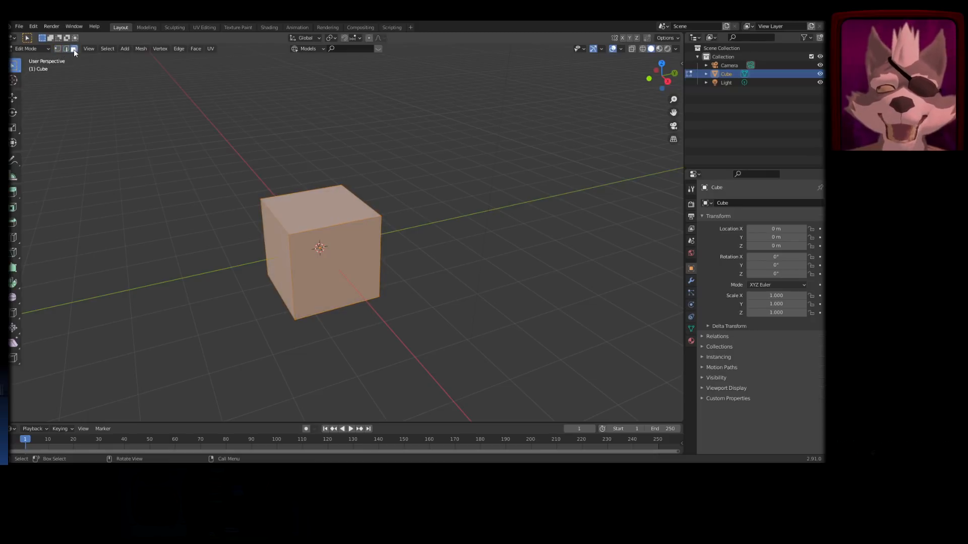
click(322, 271)
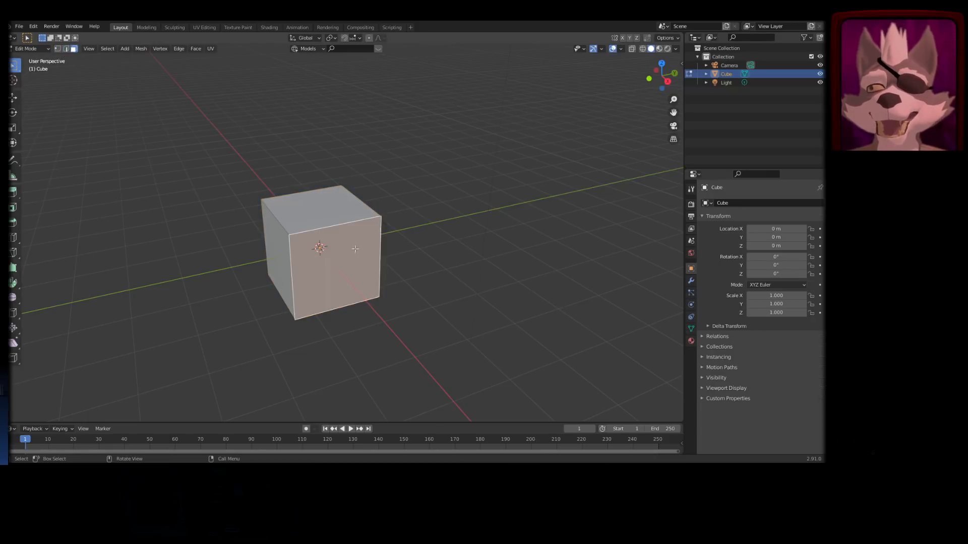
middle_drag(356, 249, 388, 250)
click(351, 217)
key(a)
middle_drag(397, 208, 312, 220)
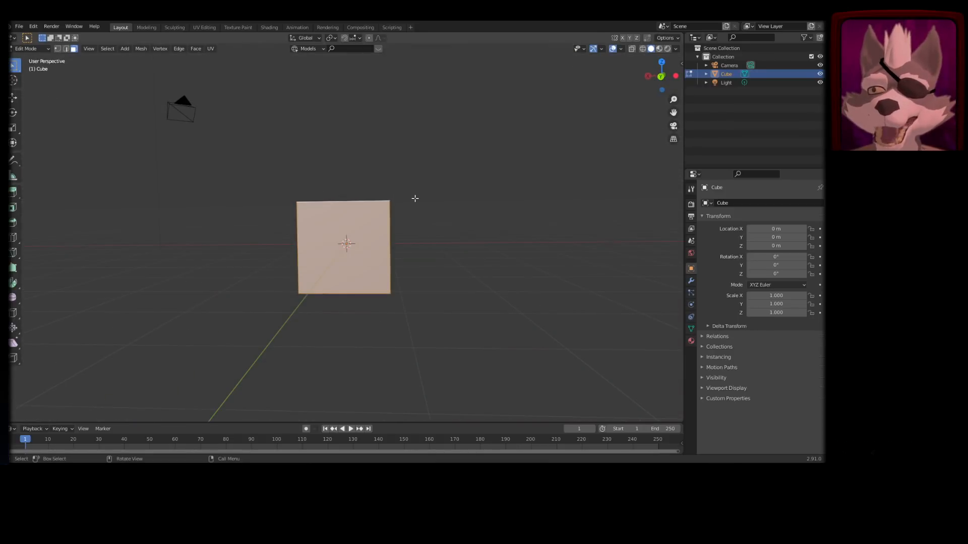
click(415, 199)
middle_drag(418, 209, 375, 216)
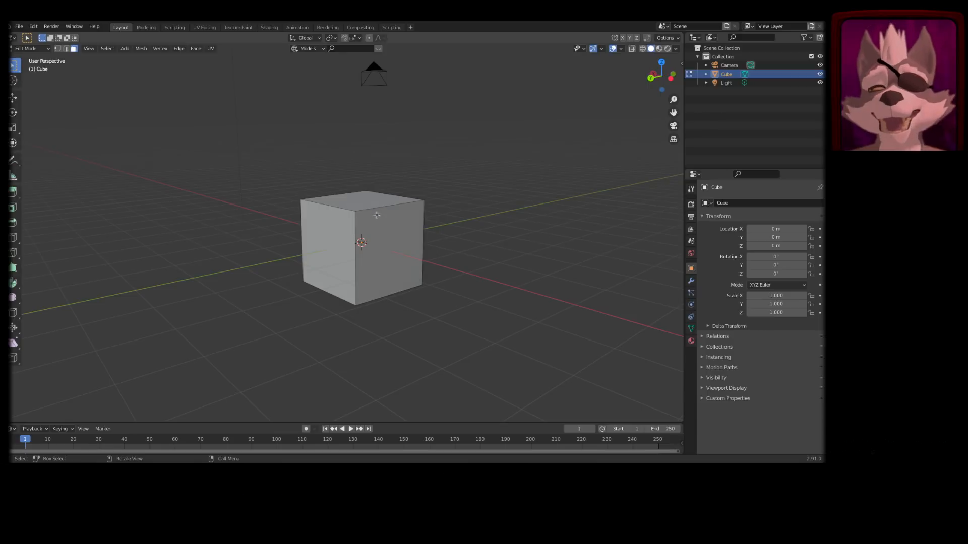
middle_drag(396, 207, 382, 259)
- Try selecting and moving all objects together in Object Mode, and reselect only the cube
key(a)
key(Tab)
scroll(428, 172, down, 3)
key(a)
click(381, 259)
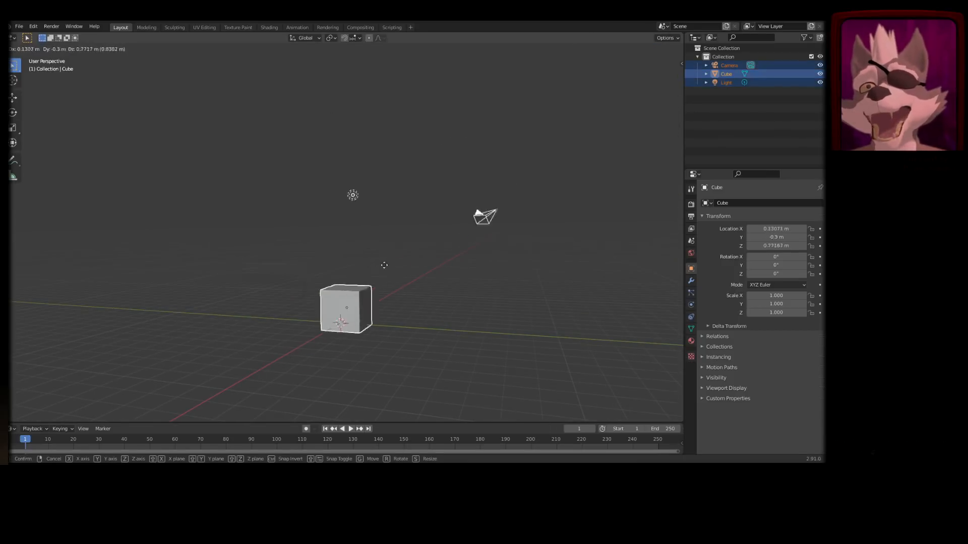
key(a)
click(357, 317)
- Return to editing the cube's mesh and select individual side faces
key(Tab)
middle_drag(366, 312, 436, 245)
click(367, 211)
middle_drag(400, 207, 414, 254)
click(355, 245)
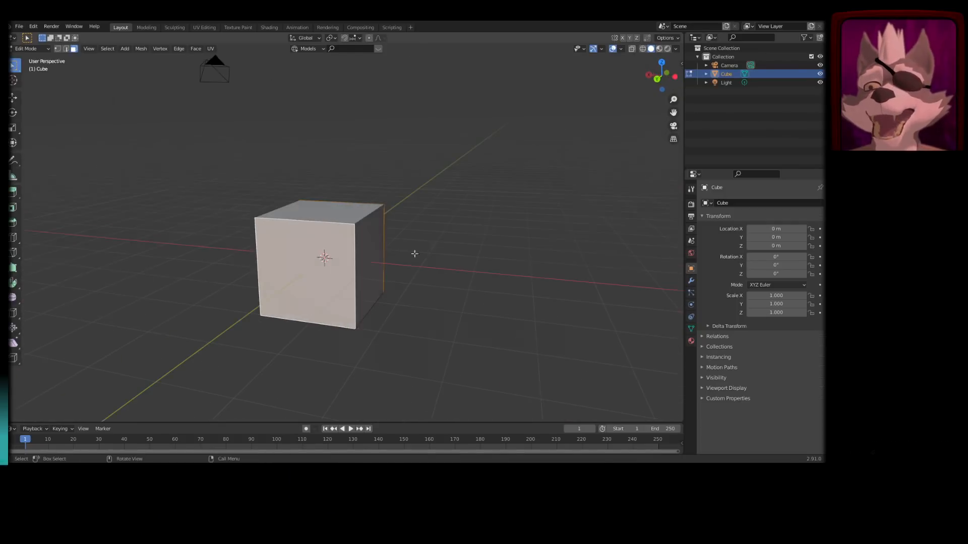
click(427, 250)
click(336, 278)
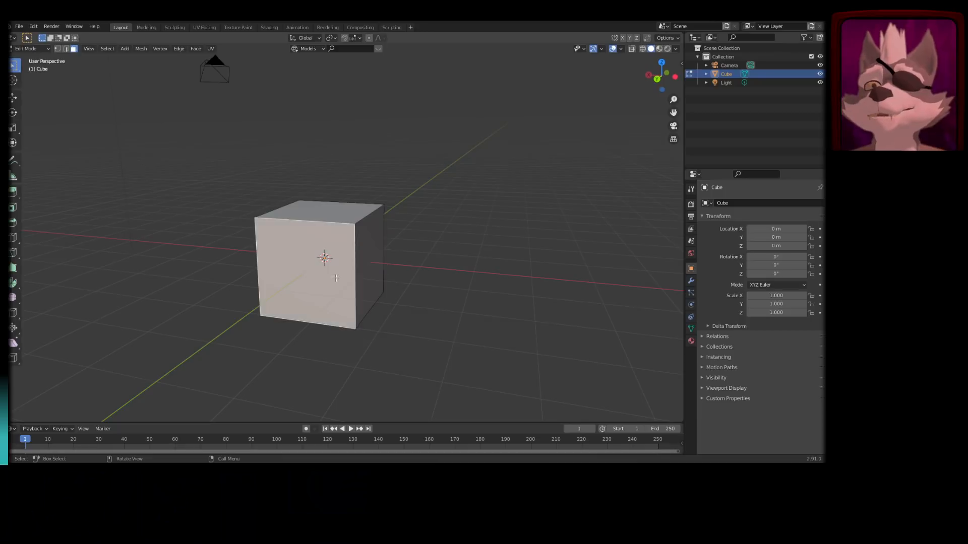
- Delete one side face of the cube and select another side face of the opened box
key(g)
key(Escape)
middle_drag(460, 223, 391, 244)
key(x)
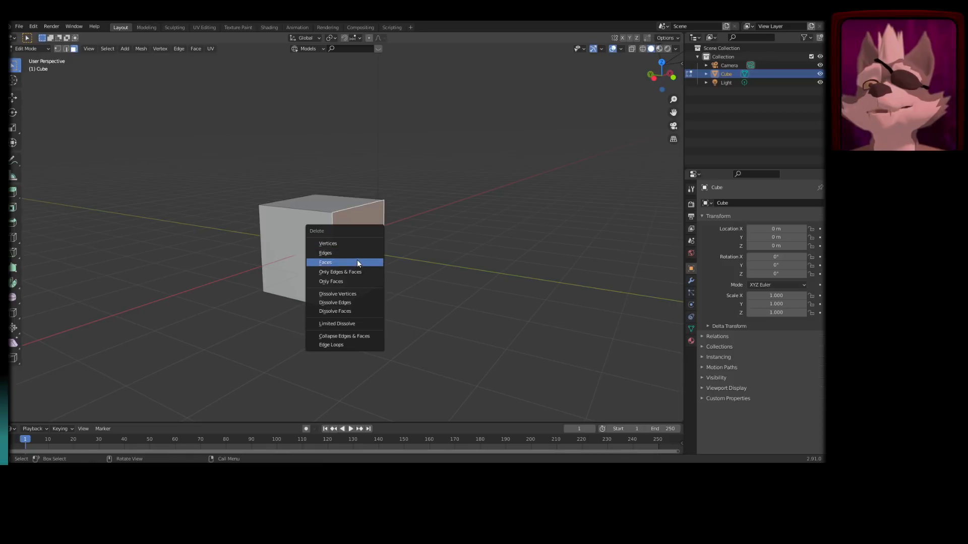
click(357, 261)
click(308, 235)
- Start another new General file, discarding the changes to the opened cube
key(ctrl+n)
click(395, 245)
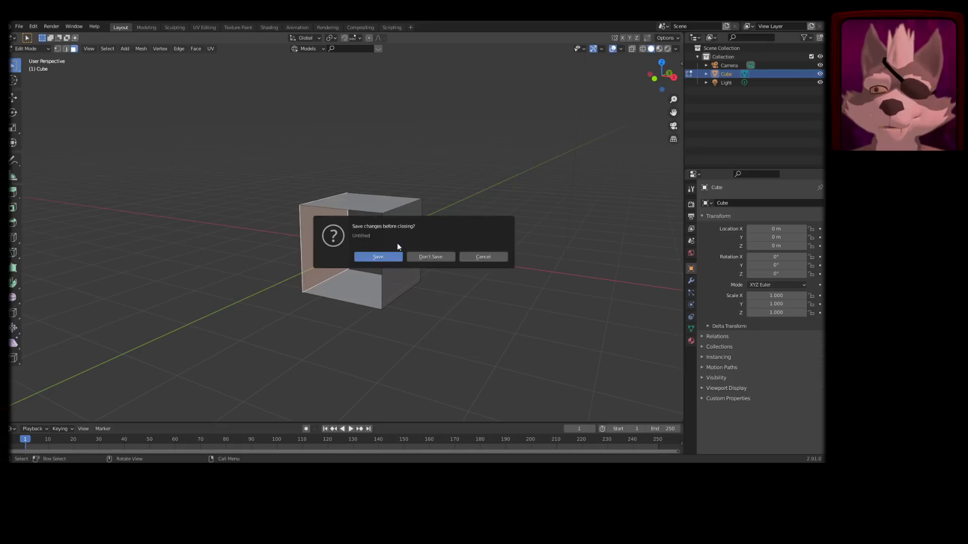
click(430, 256)
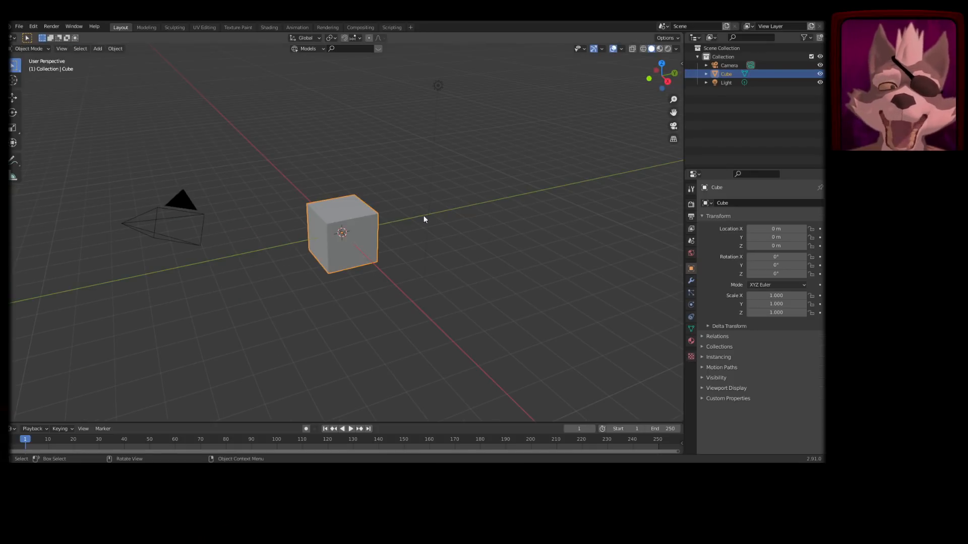
middle_drag(423, 216, 356, 249)
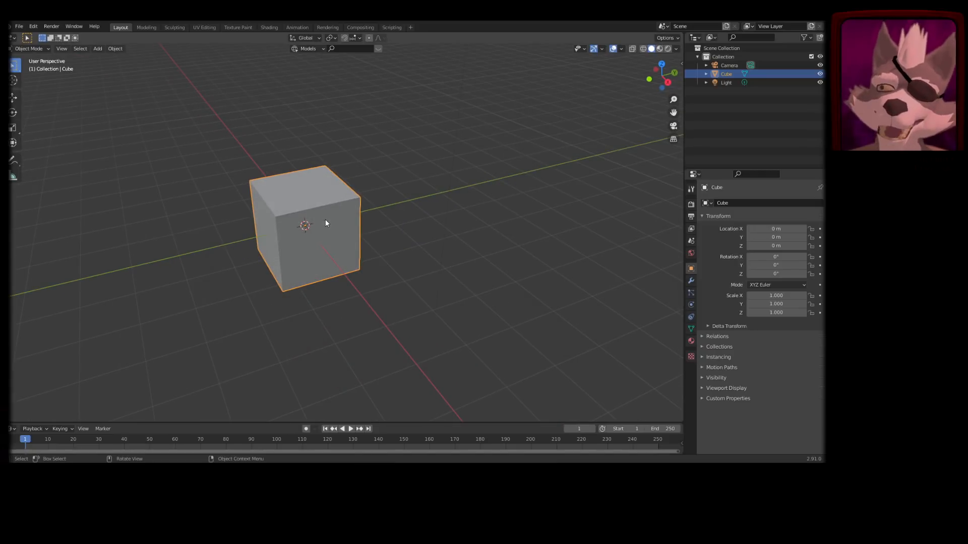
- In Edit Mode, merge the cube's four top vertices at their center to form a pyramid
key(Tab)
middle_drag(291, 239, 359, 232)
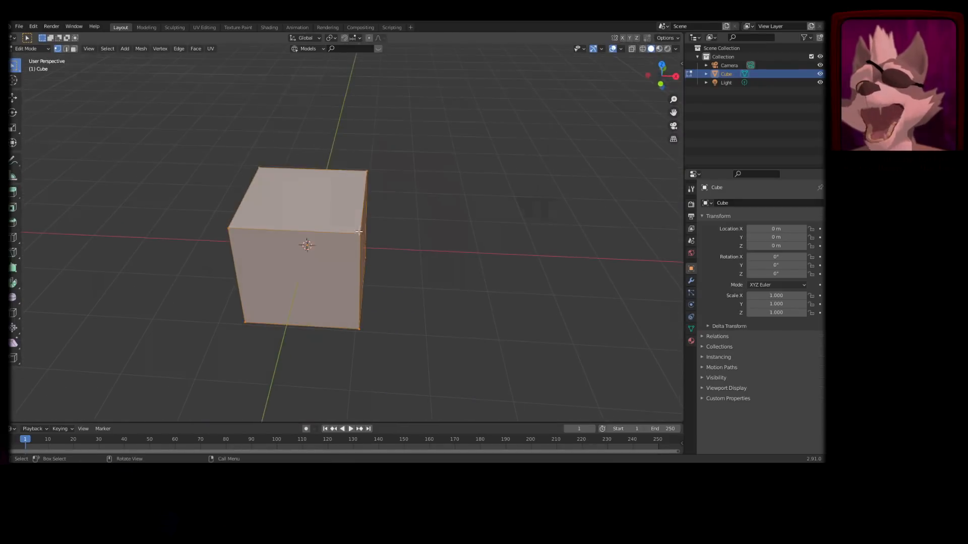
click(360, 233)
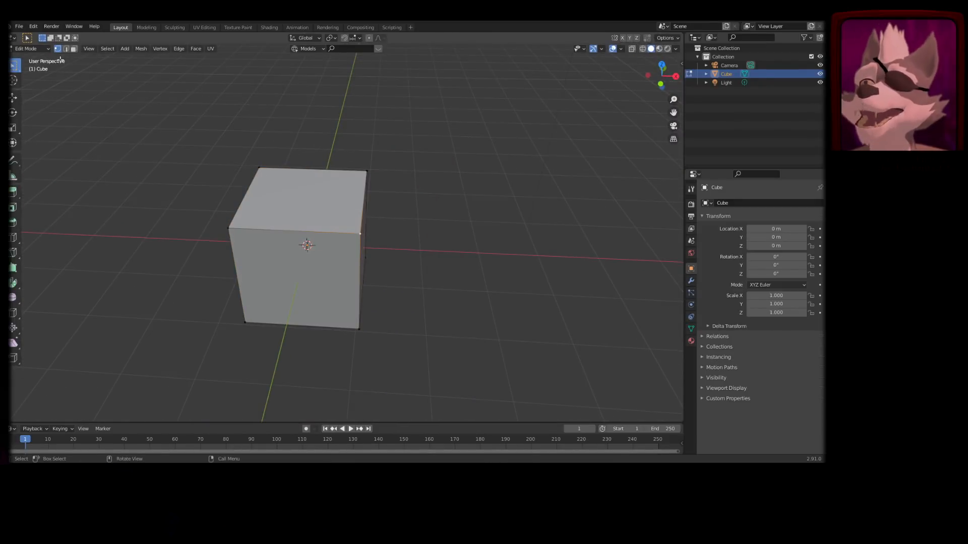
shift+click(232, 209)
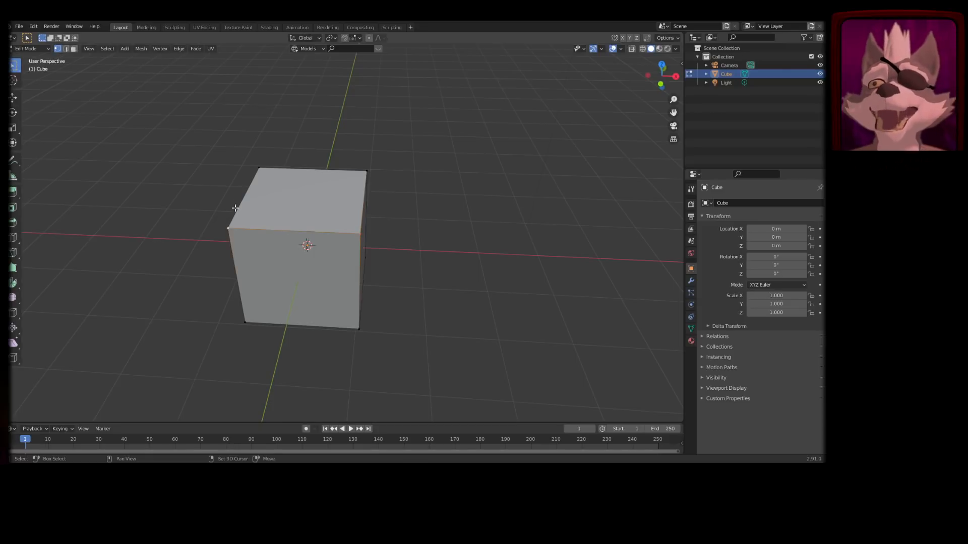
shift+click(255, 165)
shift+click(366, 171)
middle_drag(386, 161, 346, 196)
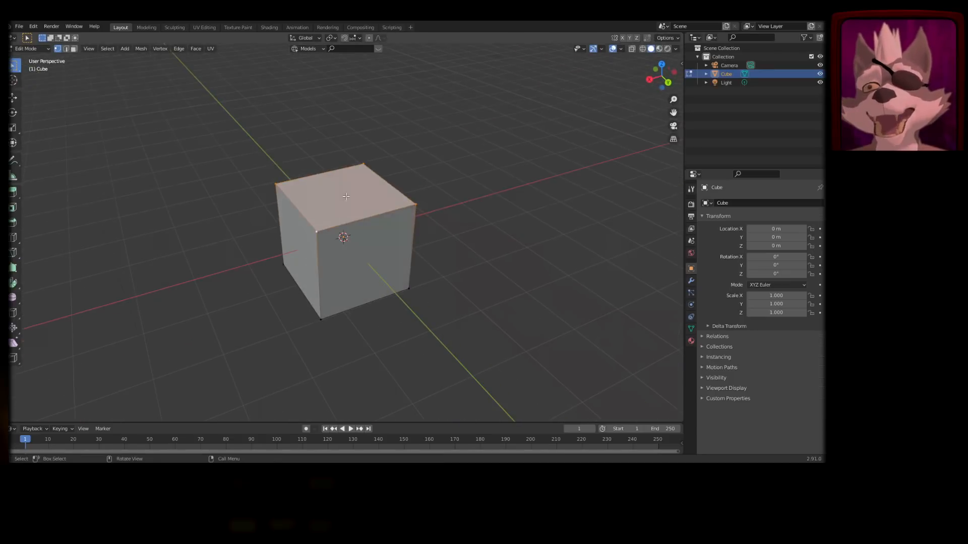
key(m)
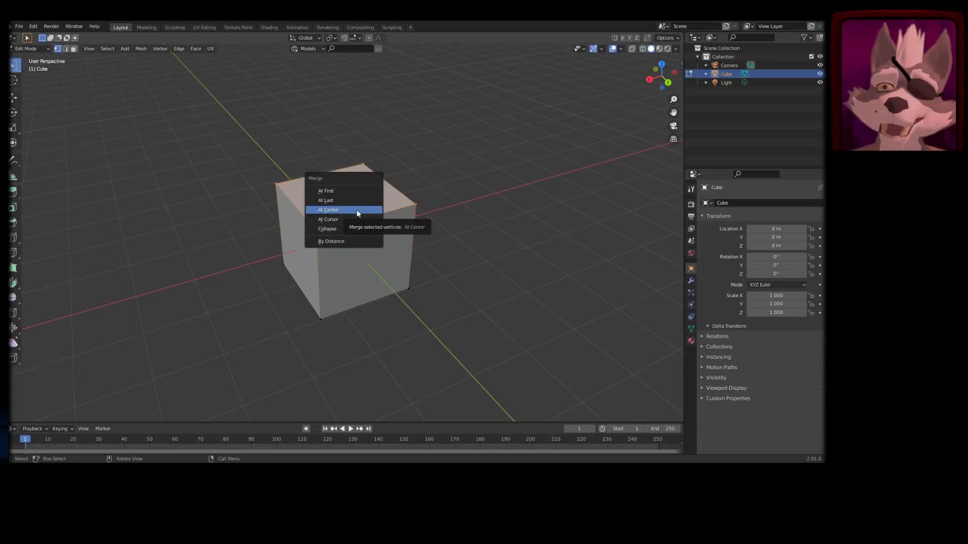
click(353, 210)
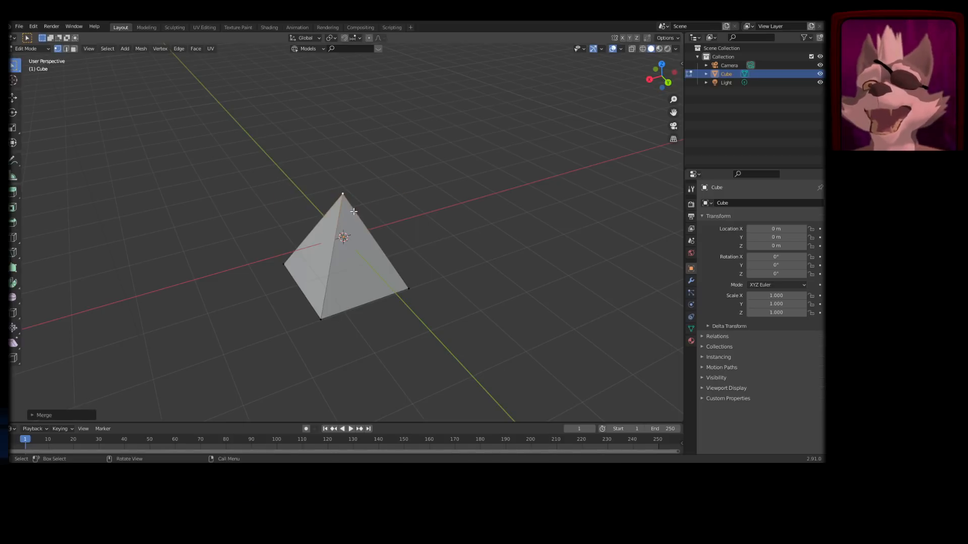
- Select the pyramid's apex vertex, try moving it, and cancel the move
middle_drag(432, 223, 494, 231)
click(323, 204)
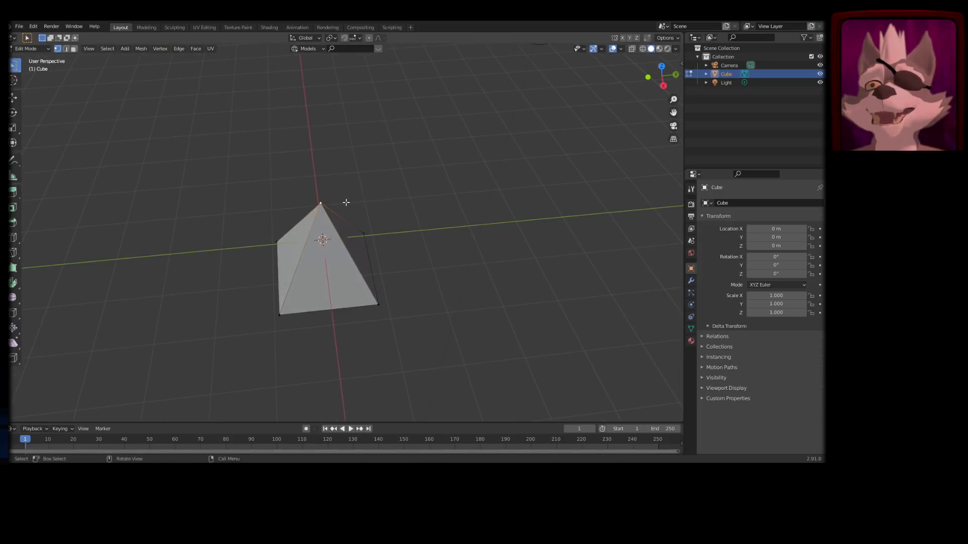
key(g)
right_click(369, 181)
middle_drag(369, 181, 407, 213)
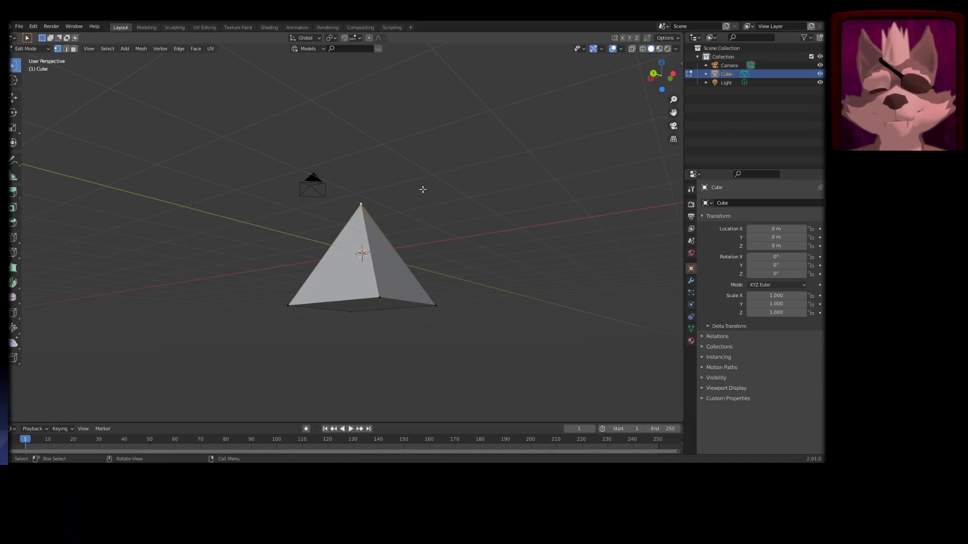
- Switch to face selection and select individual side faces of the pyramid
middle_drag(422, 189, 338, 266)
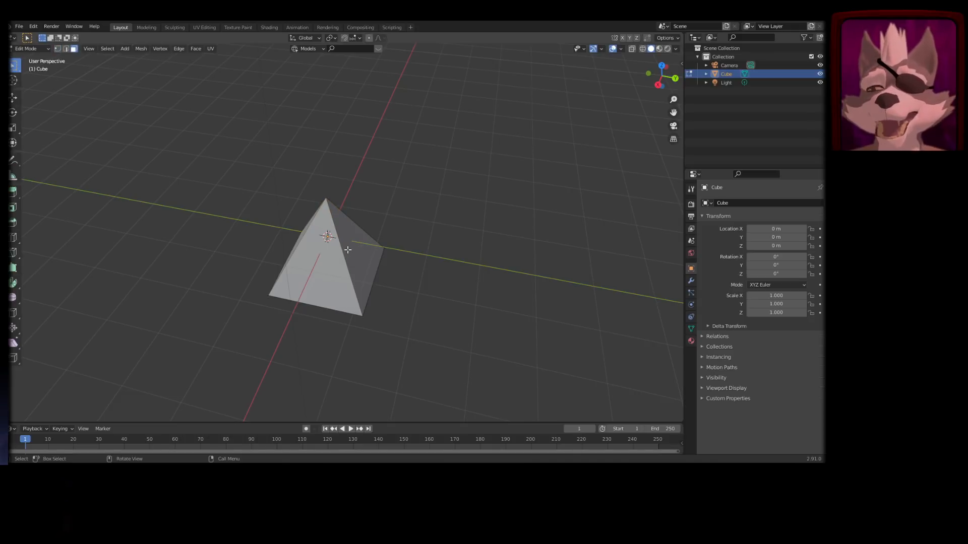
click(315, 247)
alt+click(357, 226)
middle_drag(406, 225, 369, 267)
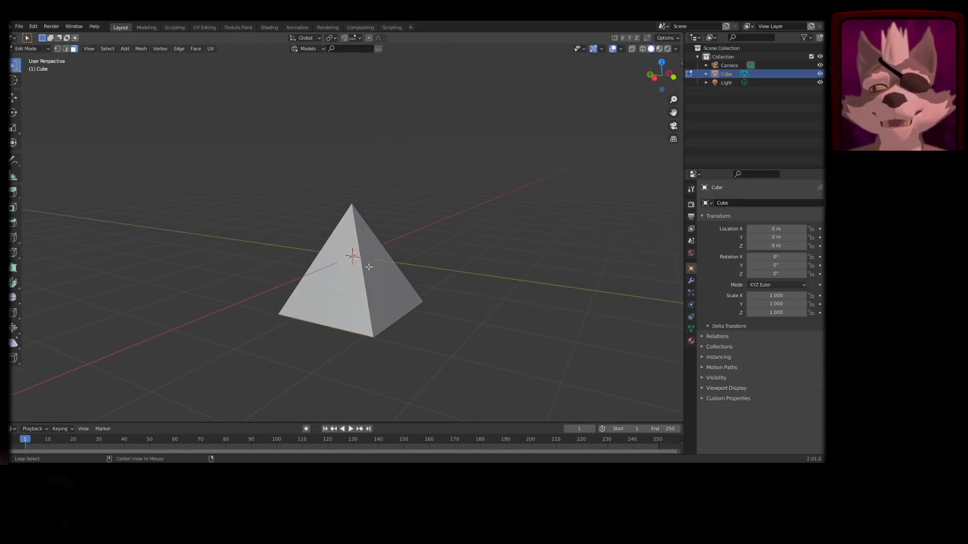
click(360, 267)
click(379, 264)
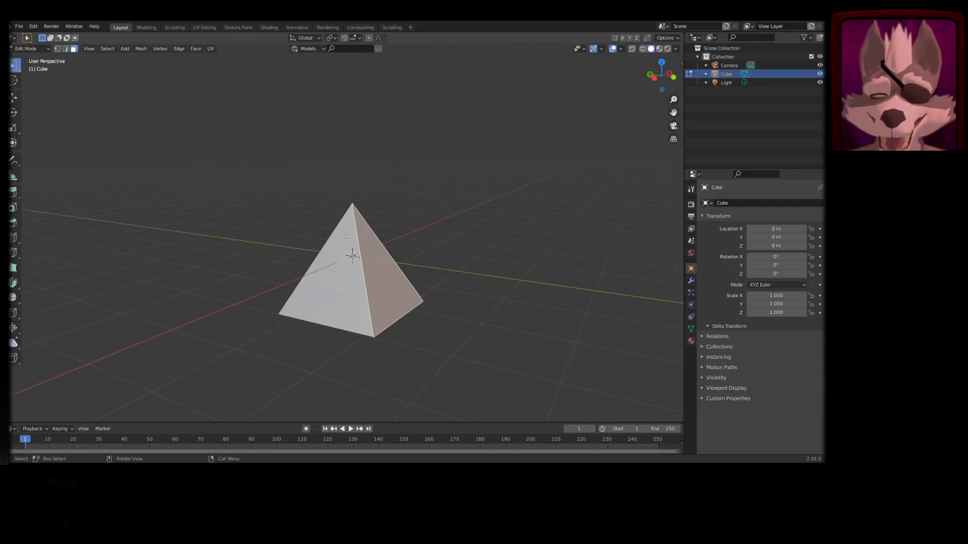
- Select the pyramid's front slanted edge in edge selection mode and merge its vertices
middle_drag(350, 215, 340, 252)
key(Tab)
key(Tab)
key(2)
click(340, 254)
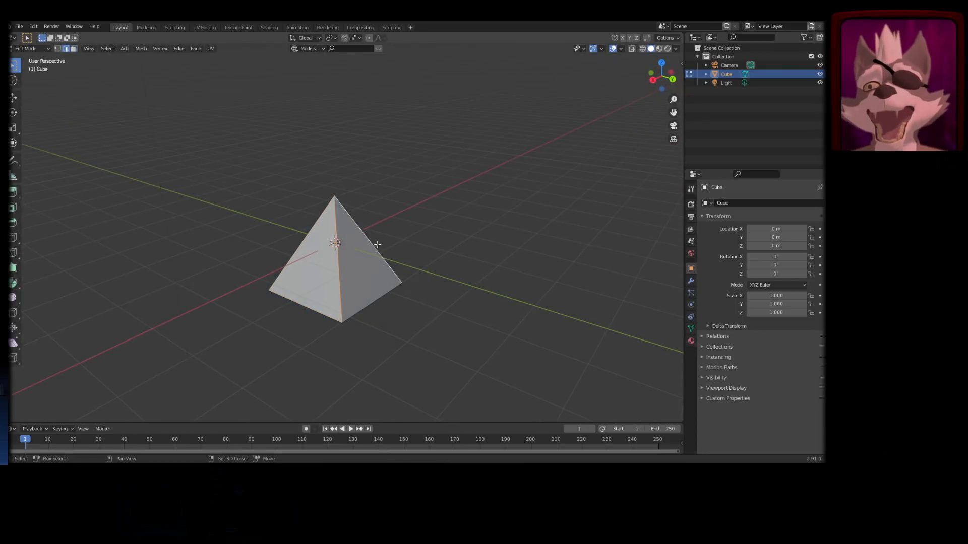
key(m)
click(412, 238)
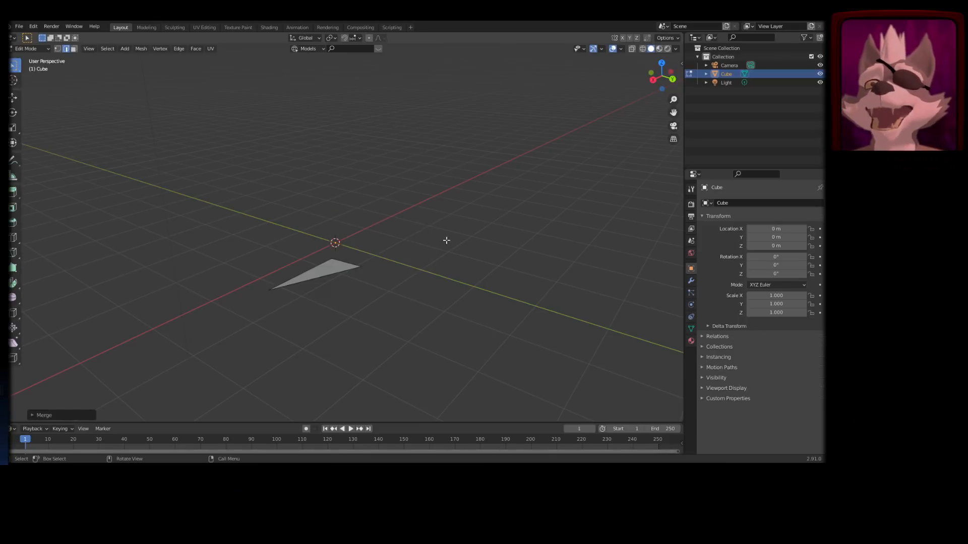
middle_drag(445, 240, 396, 287)
- Undo the edge merge and the apex merge to go back to the full cube
key(ctrl+z)
key(ctrl+z)
key(ctrl+z)
key(ctrl+z)
key(ctrl+z)
key(ctrl+z)
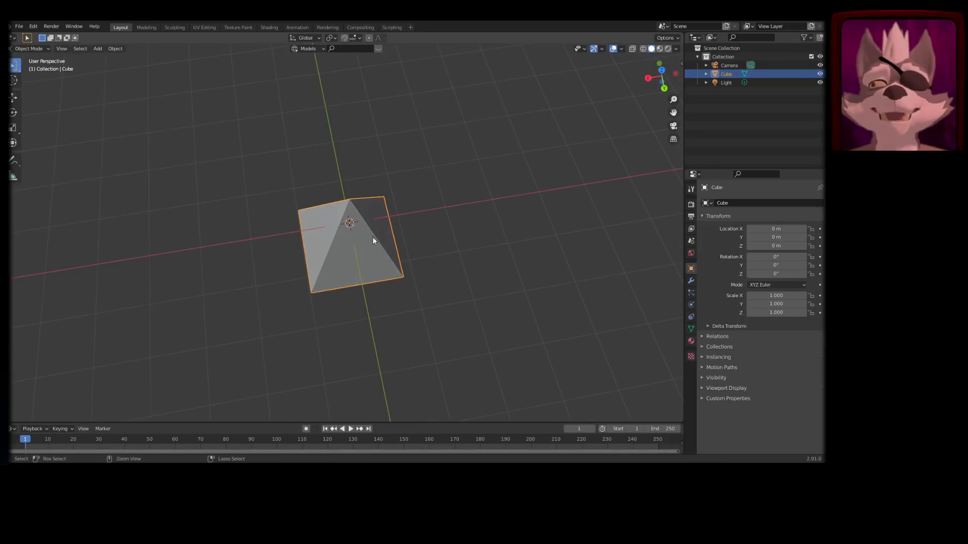
key(ctrl+z)
key(ctrl+z)
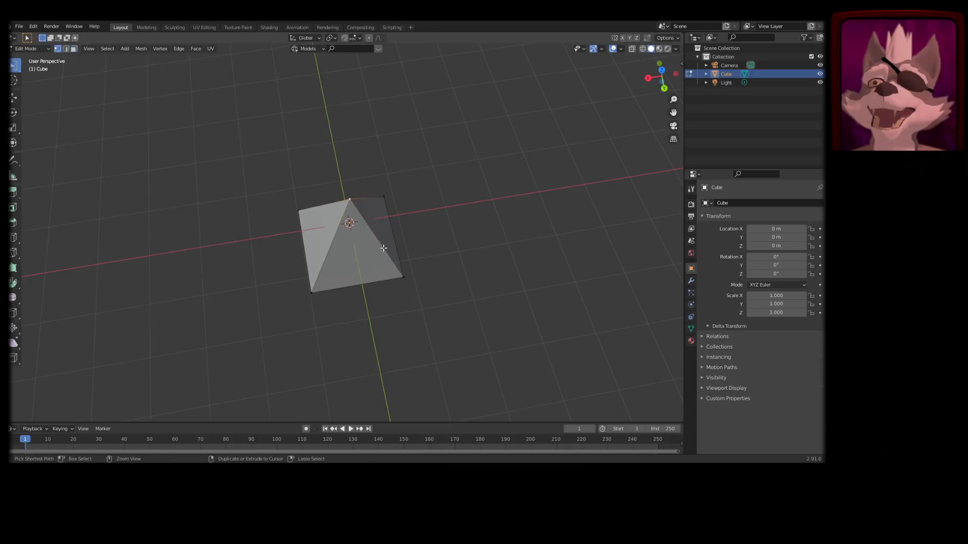
- Merge two adjacent top corner vertices of the cube at their center
middle_drag(383, 246, 345, 234)
click(345, 235)
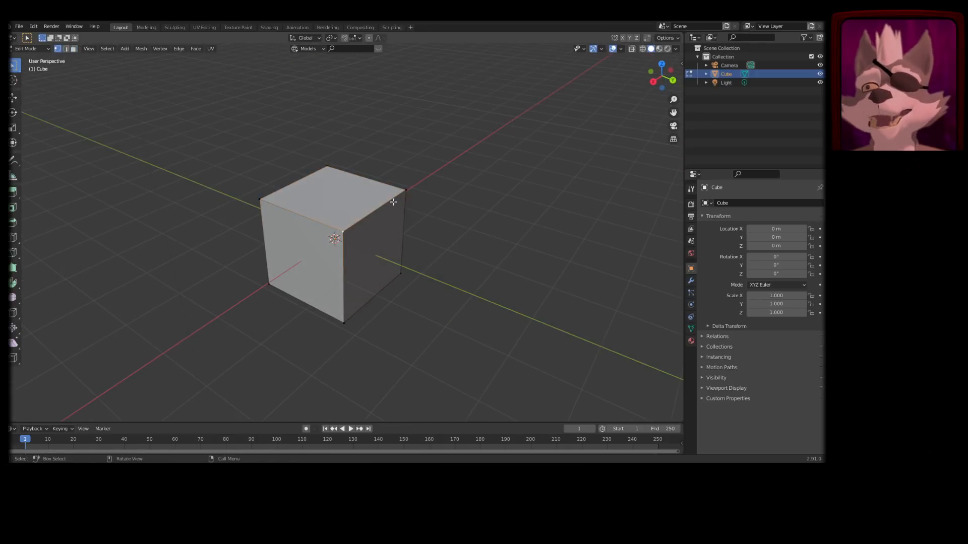
key(m)
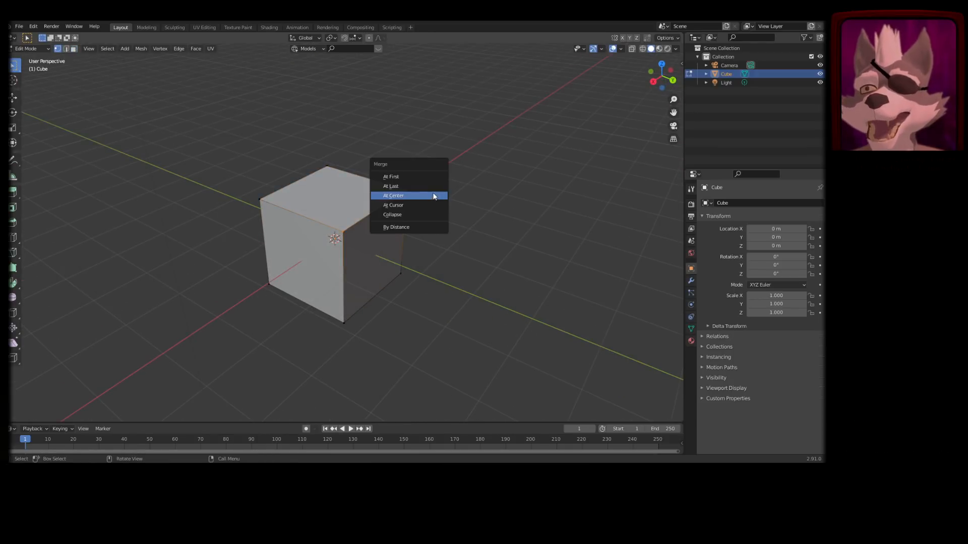
click(433, 197)
- Select further vertices of the merged cube and repeat the last merge on them several times
middle_drag(433, 197, 318, 221)
click(262, 220)
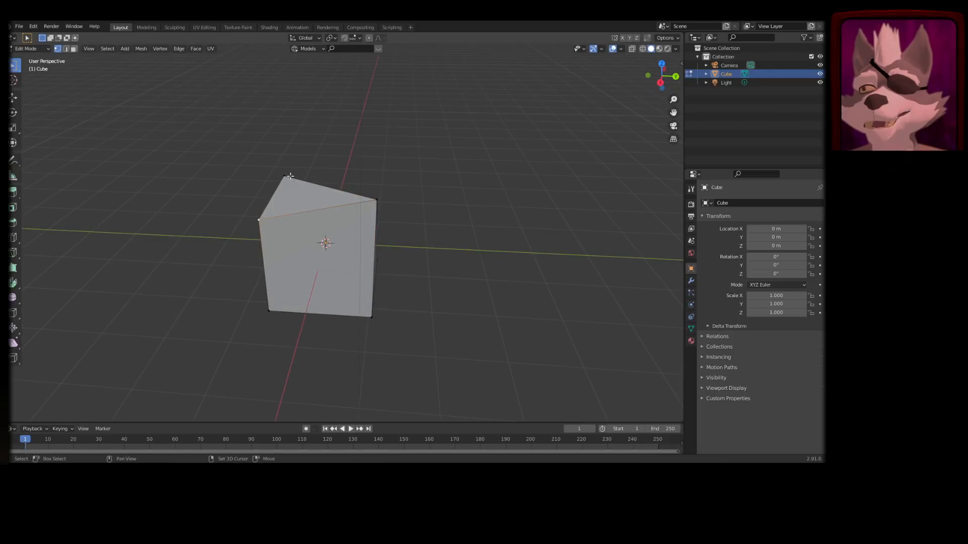
key(shift+r)
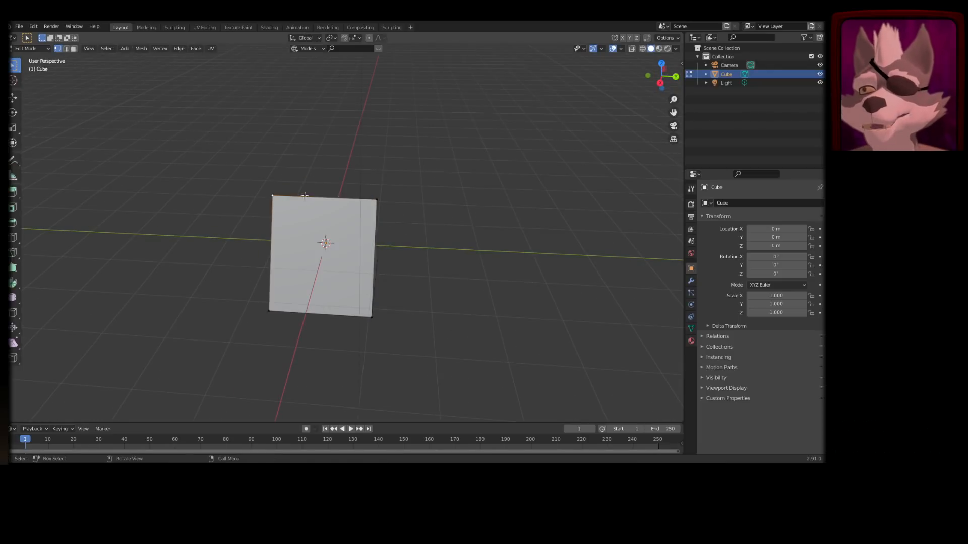
key(shift+r)
middle_drag(395, 182, 379, 213)
key(shift+r)
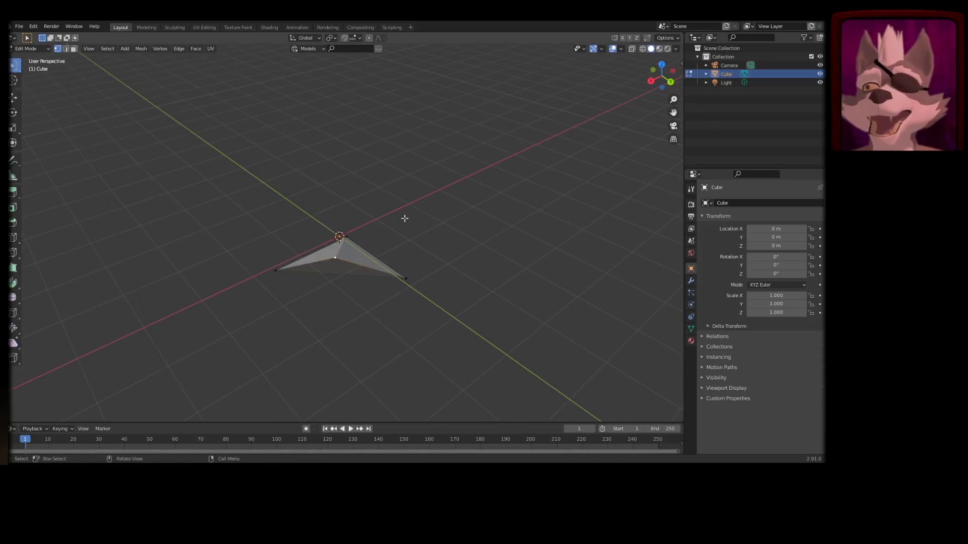
- Undo all the repeated vertex merges back to the original cube
key(ctrl+z)
key(ctrl+z)
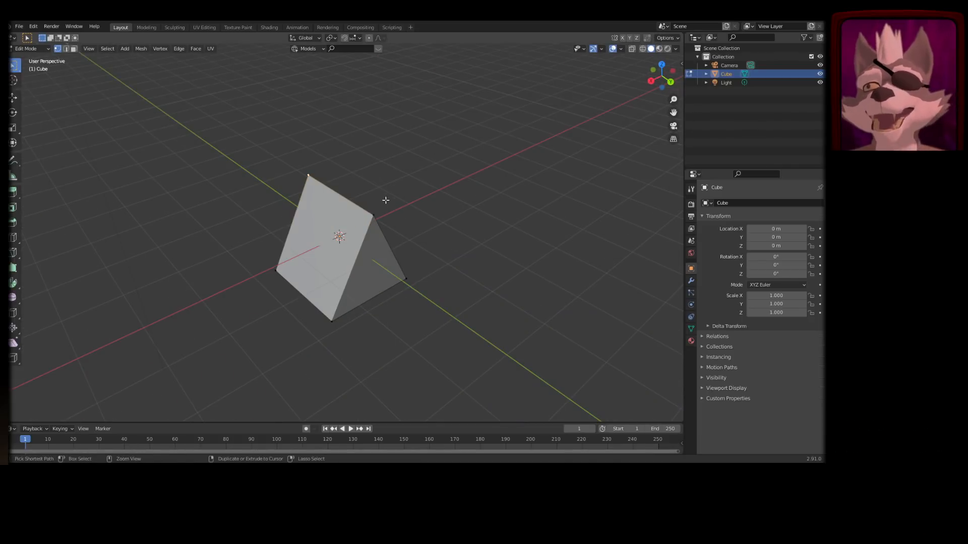
key(ctrl+z)
key(ctrl+z)
key(ctrl+z)
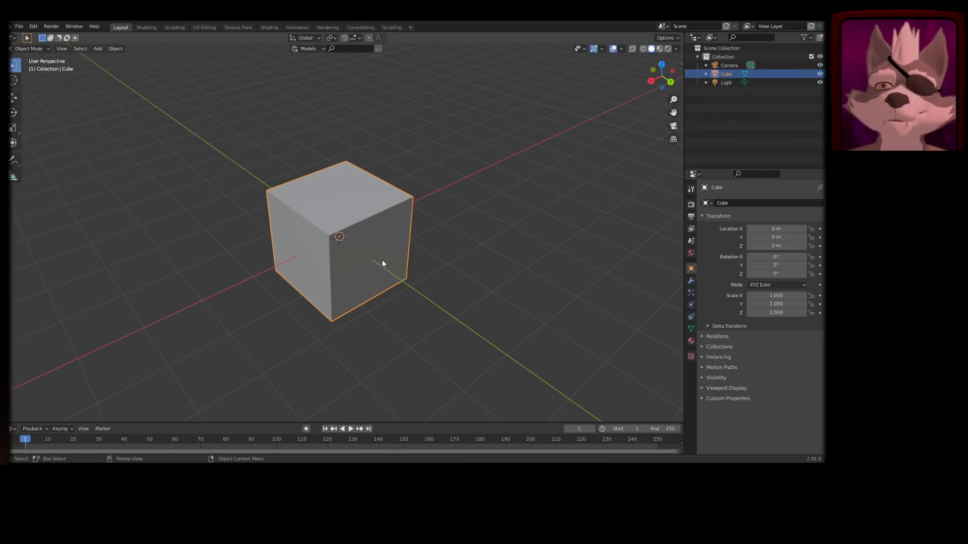
- In Edit Mode, add one vertical loop cut through the middle of the cube without any slide offset
key(Tab)
middle_drag(382, 229, 416, 215)
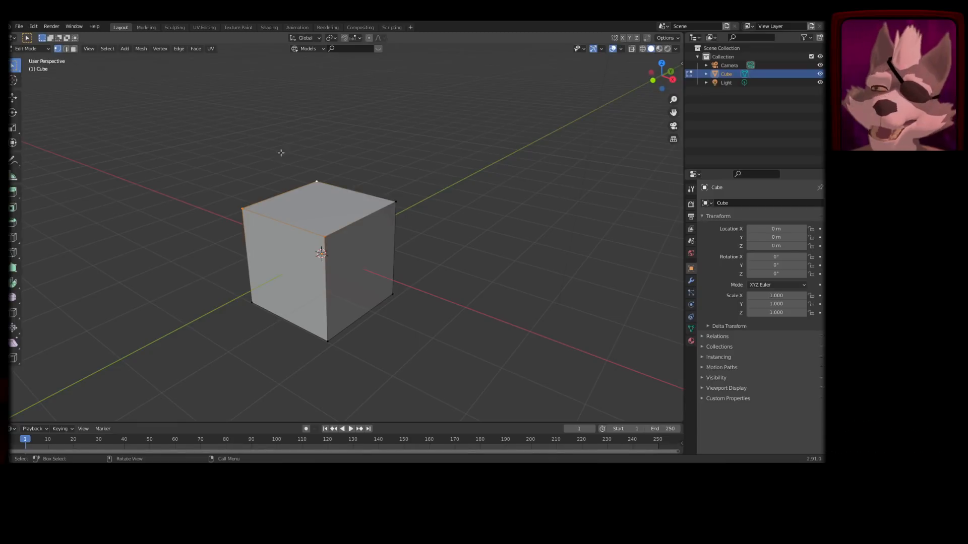
middle_drag(281, 152, 334, 173)
key(ctrl+r)
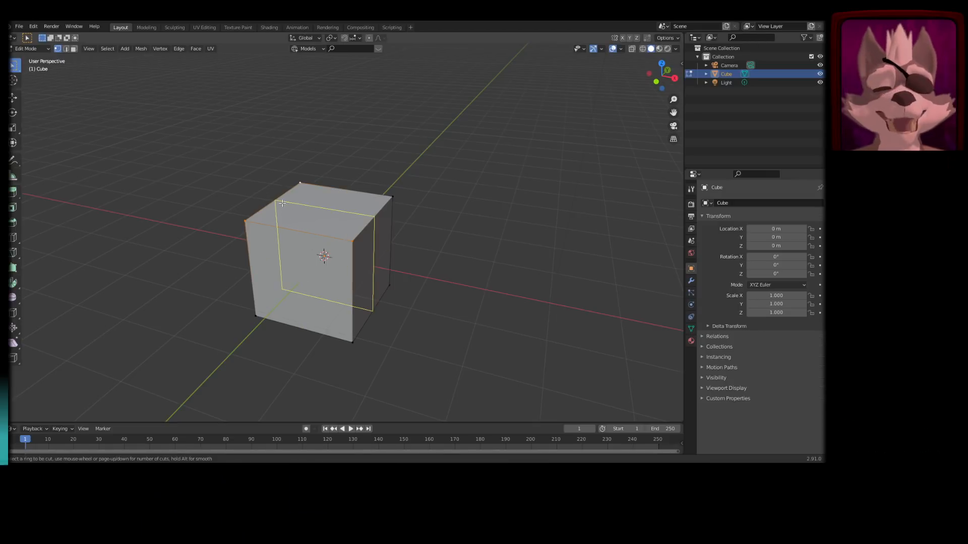
click(281, 202)
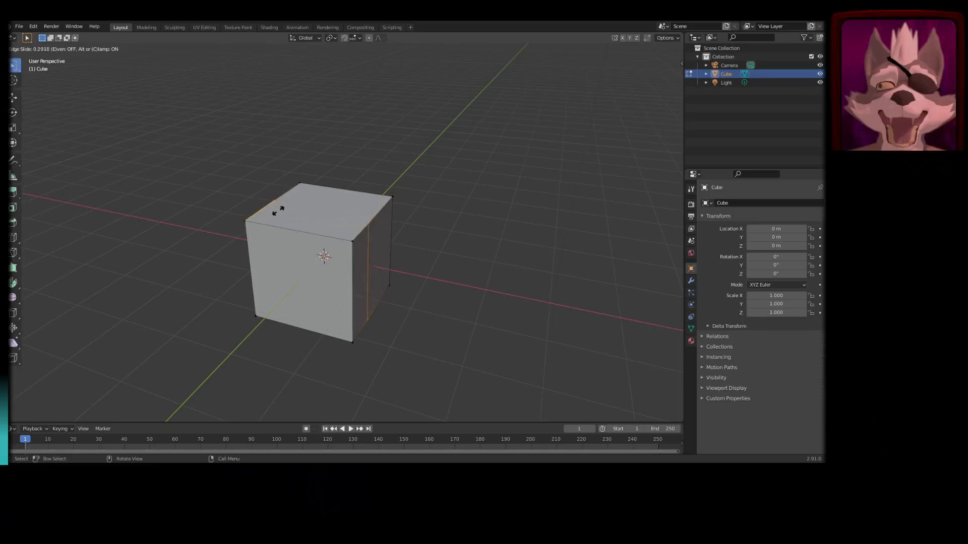
mouse_move(287, 204)
mouse_down()
mouse_move(268, 210)
mouse_move(296, 194)
mouse_move(270, 223)
mouse_move(298, 202)
mouse_move(289, 225)
mouse_move(298, 219)
mouse_up()
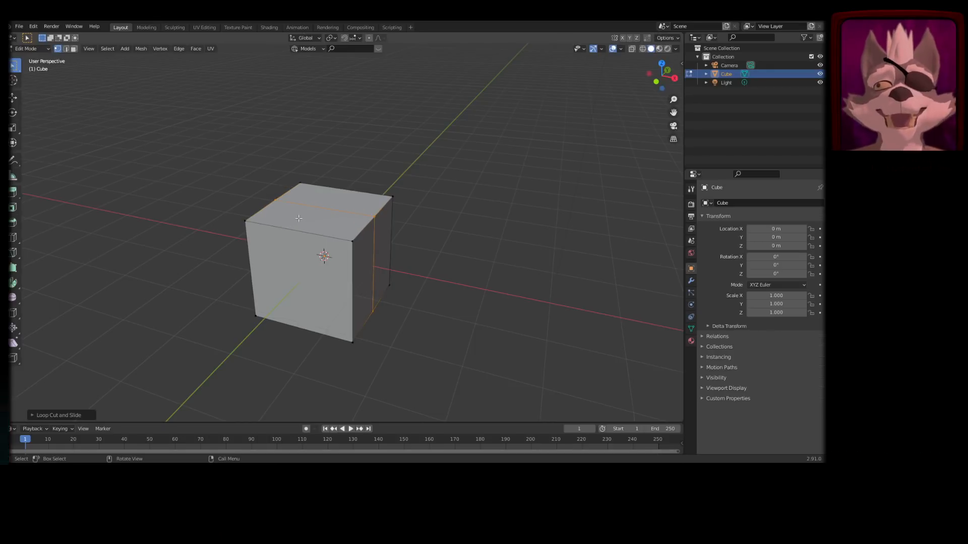
- Switch to face selection and select each half face on the cube's top and divided side in turn
middle_drag(582, 276, 505, 281)
click(357, 259)
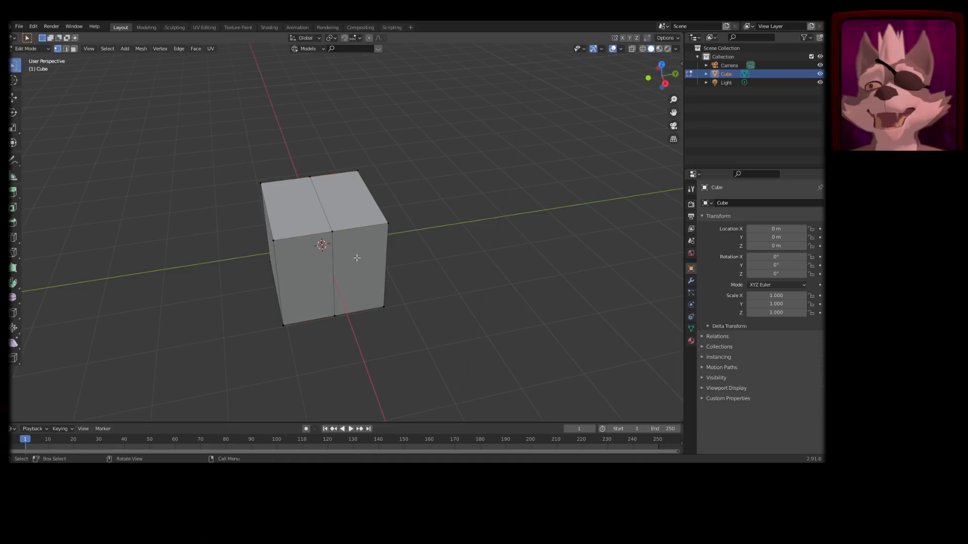
key(3)
click(356, 254)
click(349, 218)
click(311, 263)
click(313, 222)
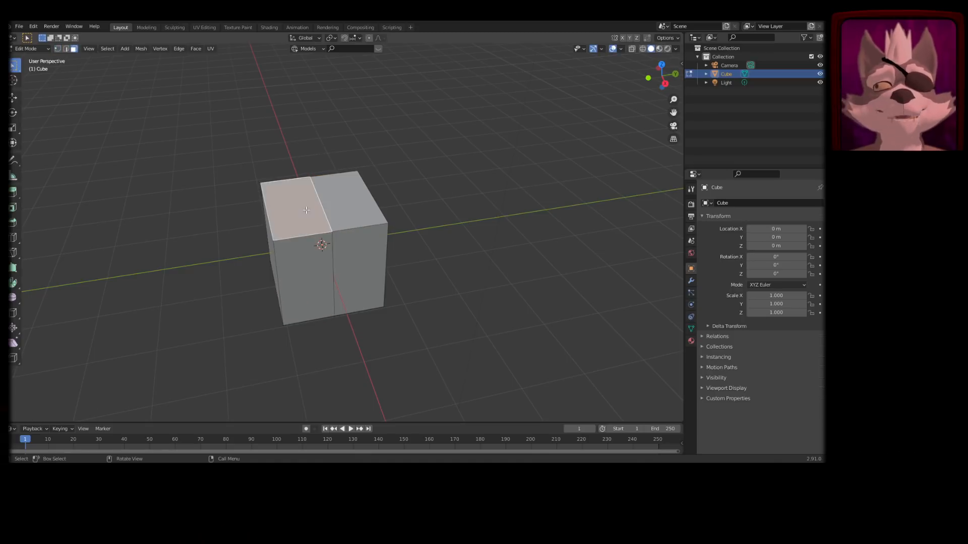
- Select the middle edge loop, try scaling it along the Z, X and Y axes, and cancel the scaling
middle_drag(318, 228, 335, 214)
key(2)
click(337, 213)
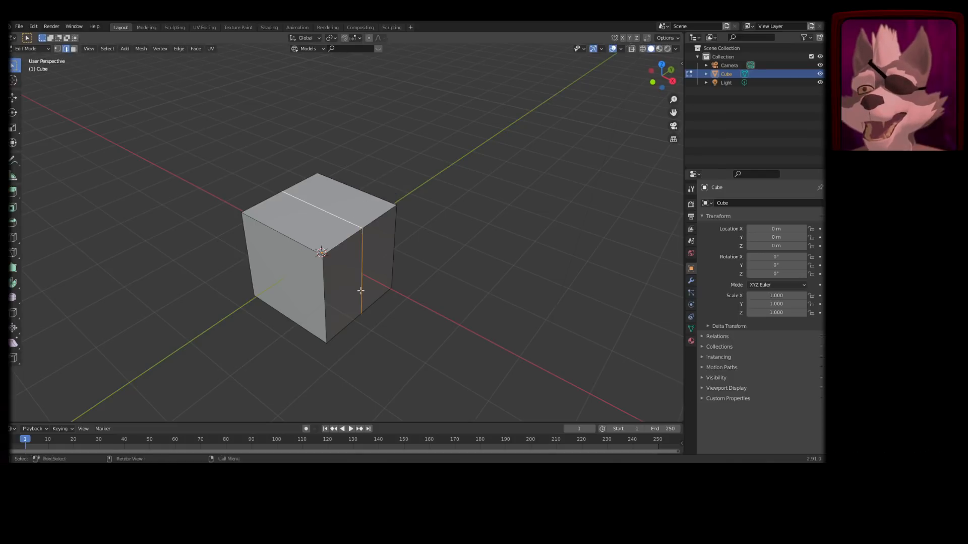
mouse_move(361, 291)
middle_down()
mouse_move(403, 252)
mouse_move(453, 231)
mouse_move(415, 304)
mouse_move(365, 292)
mouse_move(373, 287)
middle_up()
key(s)
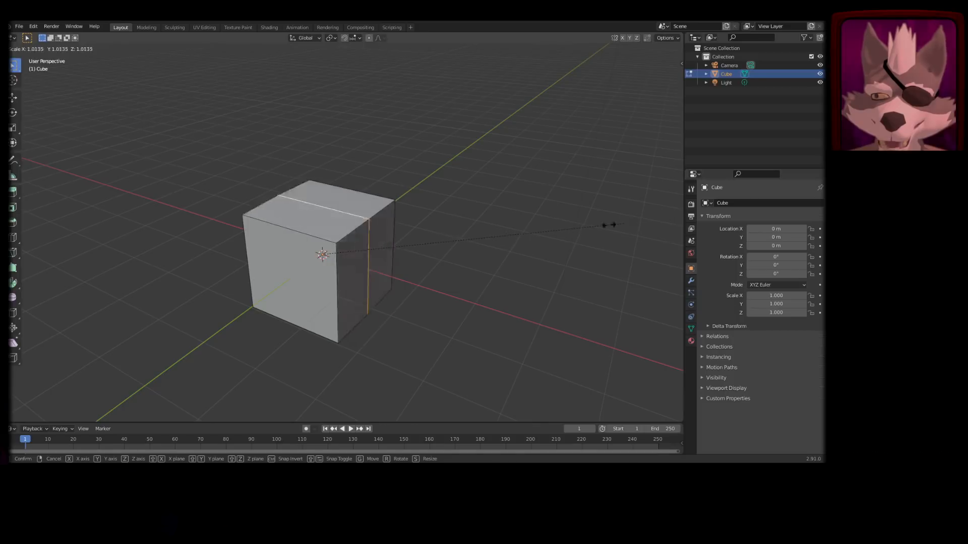
key(z)
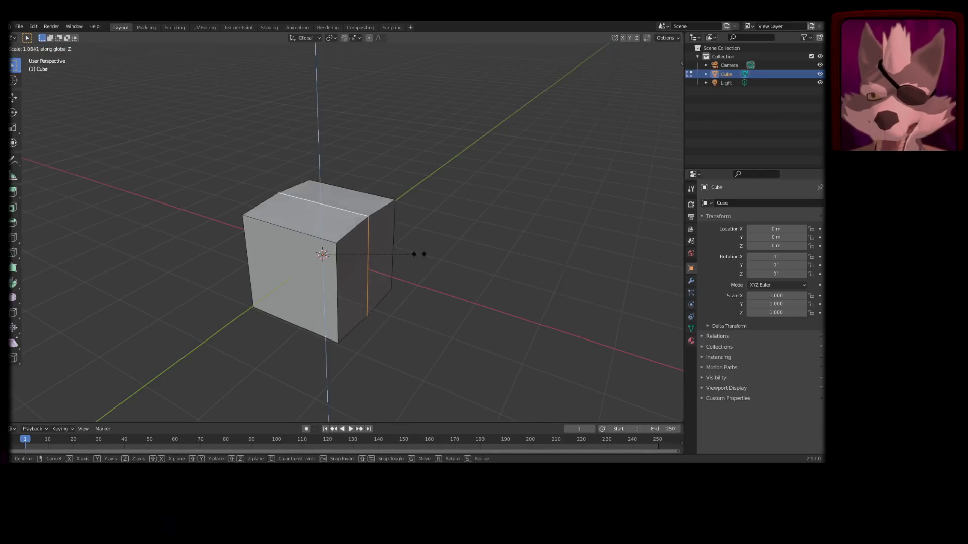
key(x)
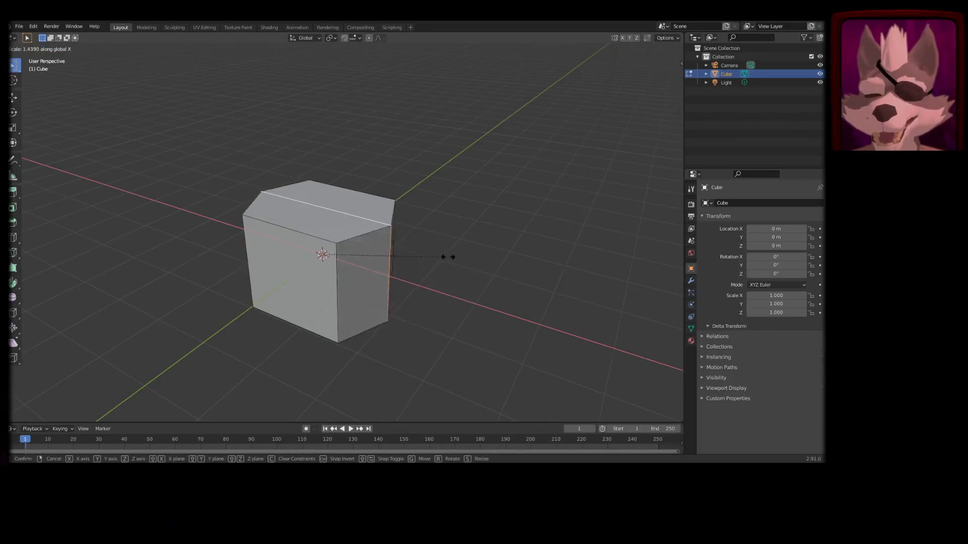
key(y)
key(x)
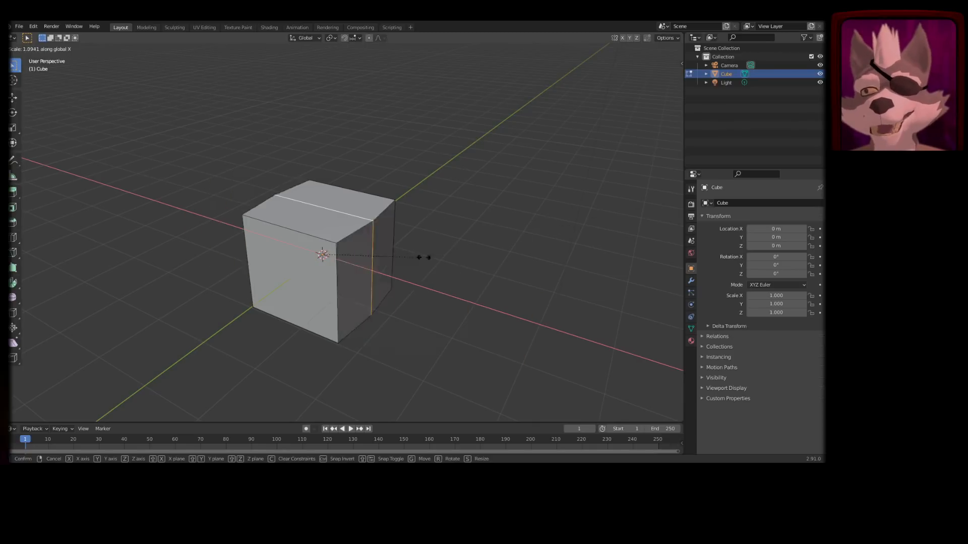
key(z)
right_click(462, 255)
- Add two more loop cuts without slide offset, one crossing the existing middle cut and one parallel to it
middle_drag(462, 254, 413, 240)
key(ctrl+r)
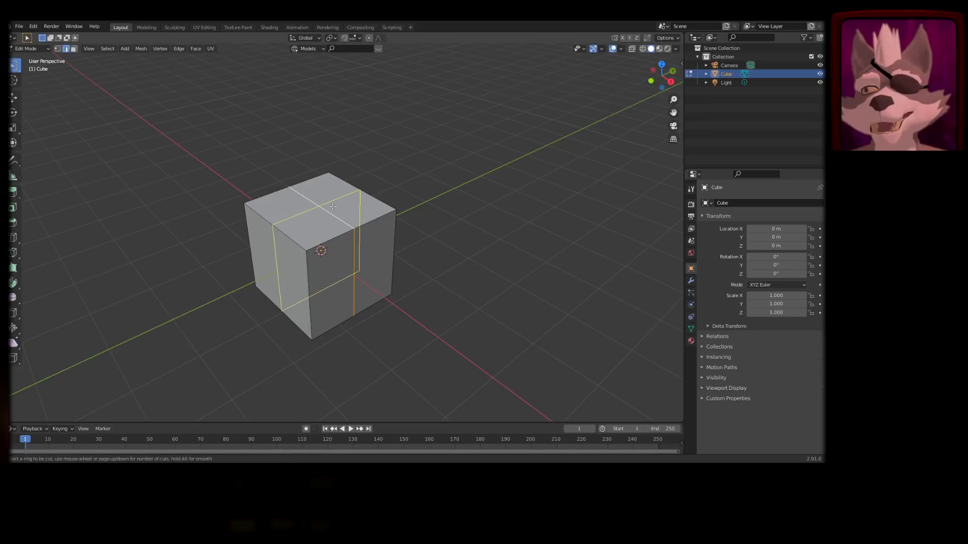
click(320, 213)
right_click(303, 200)
key(ctrl+r)
click(292, 208)
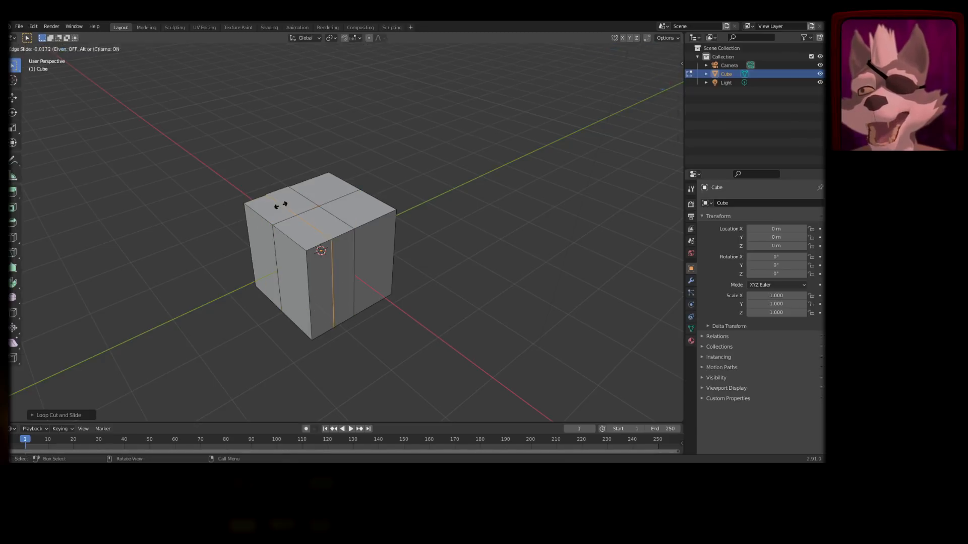
right_click(281, 204)
key(ctrl+r)
right_click(344, 217)
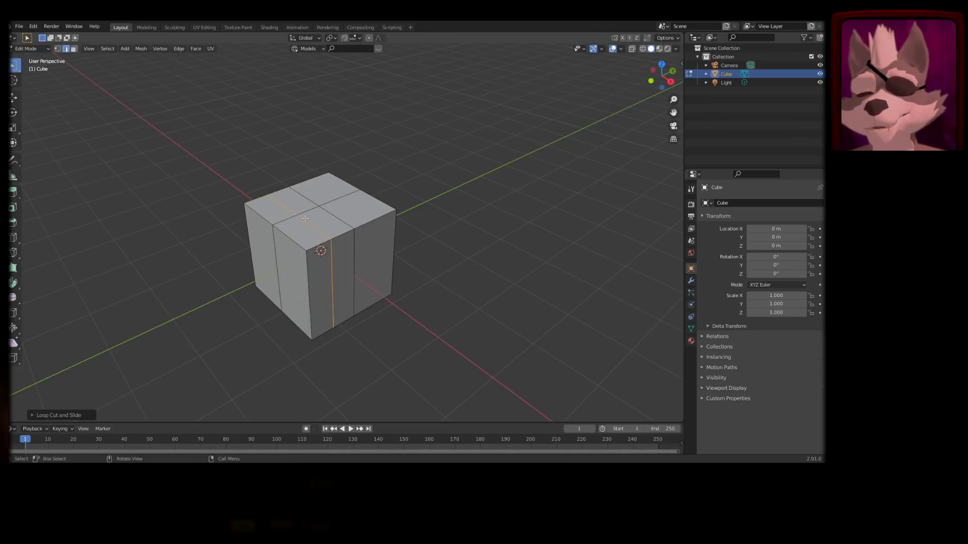
middle_drag(305, 218, 368, 265)
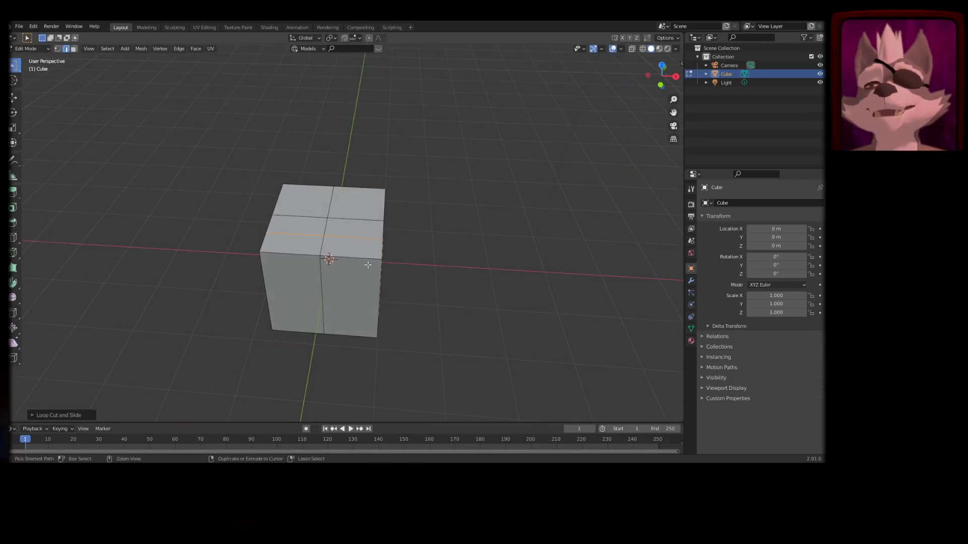
- Undo all the loop cuts back to the plain cube
key(ctrl+z)
key(ctrl+z)
key(ctrl+z)
key(ctrl+z)
key(ctrl+z)
key(ctrl+z)
key(ctrl+z)
key(ctrl+z)
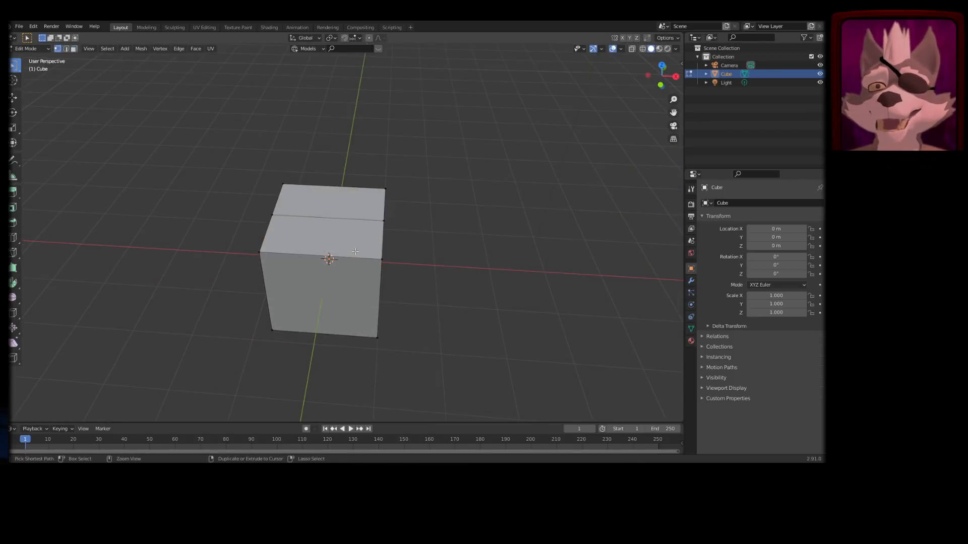
middle_drag(355, 251, 335, 231)
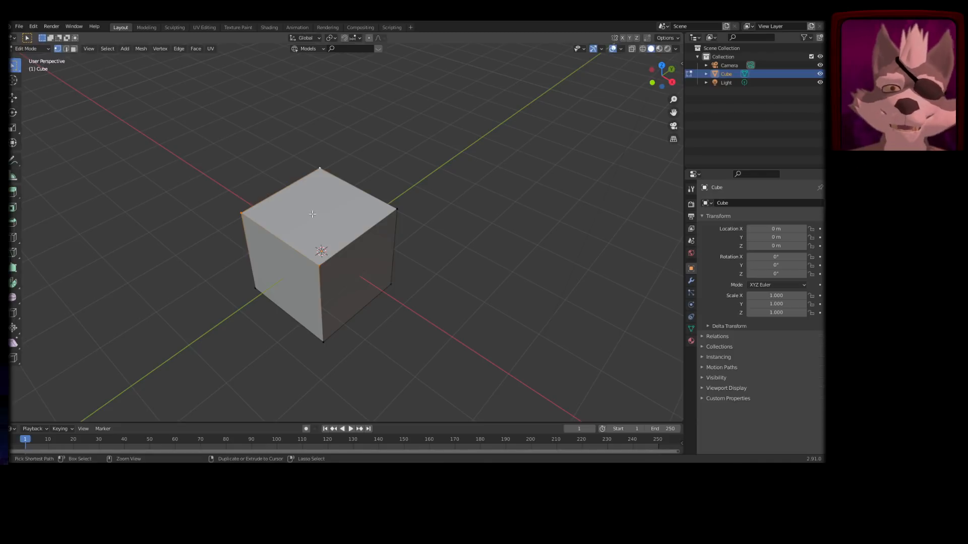
- Add five evenly spaced parallel loop cuts around the cube
key(ctrl+r)
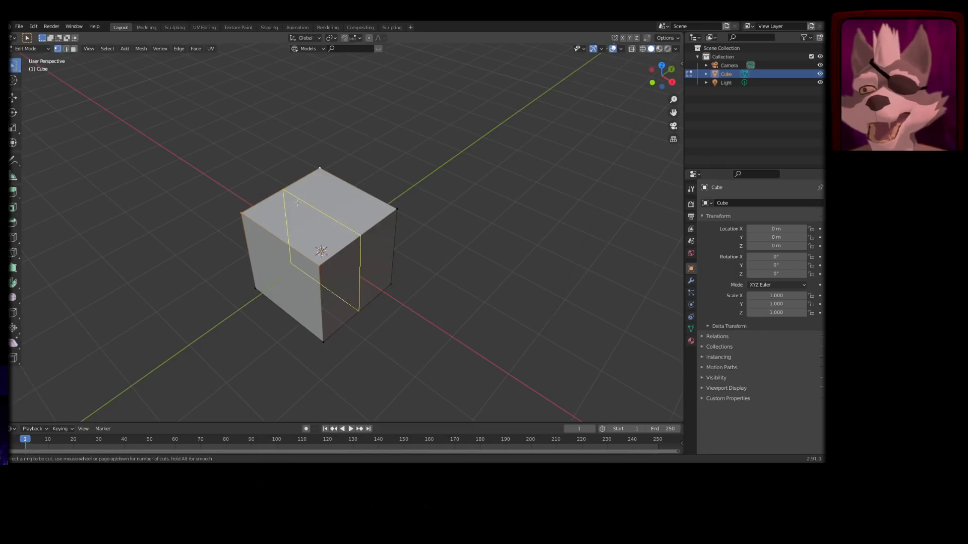
scroll(298, 203, up, 5)
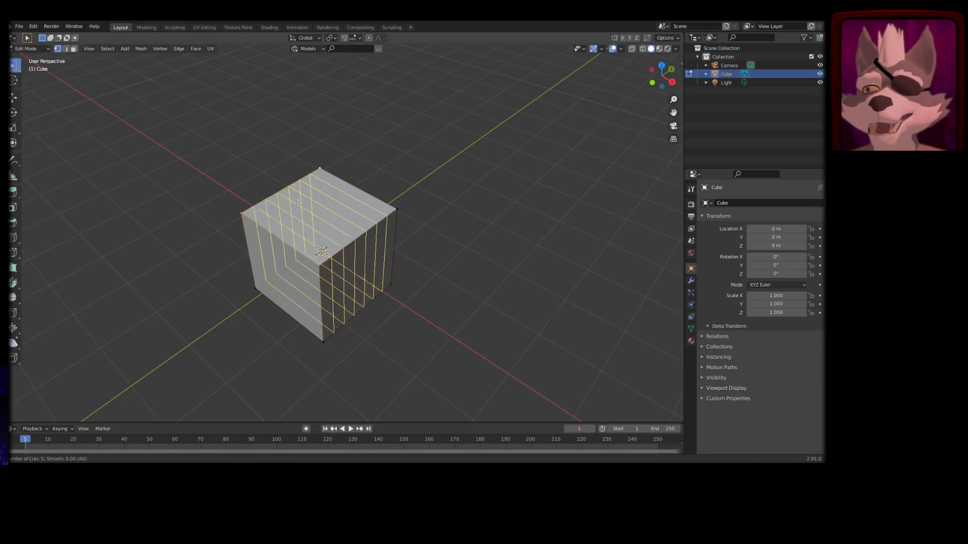
scroll(298, 202, down, 1)
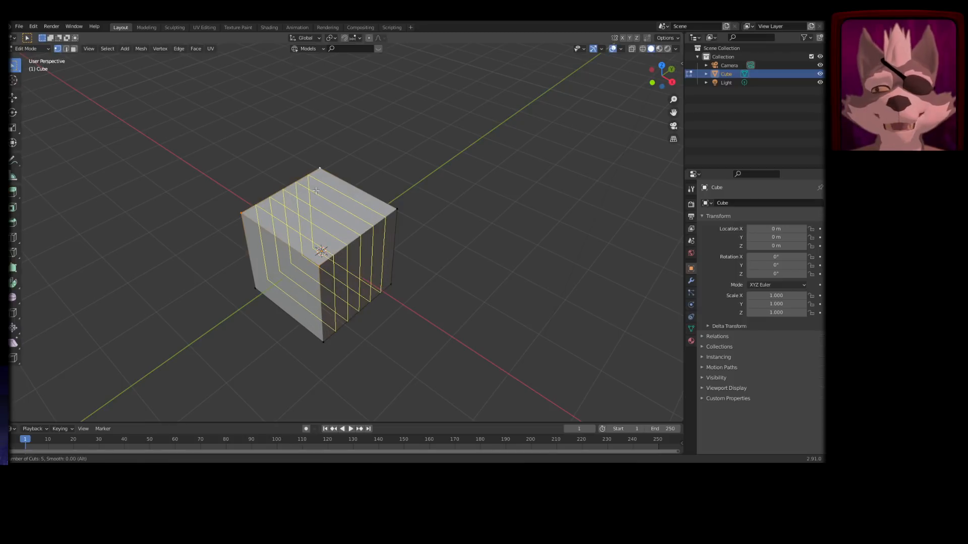
click(352, 199)
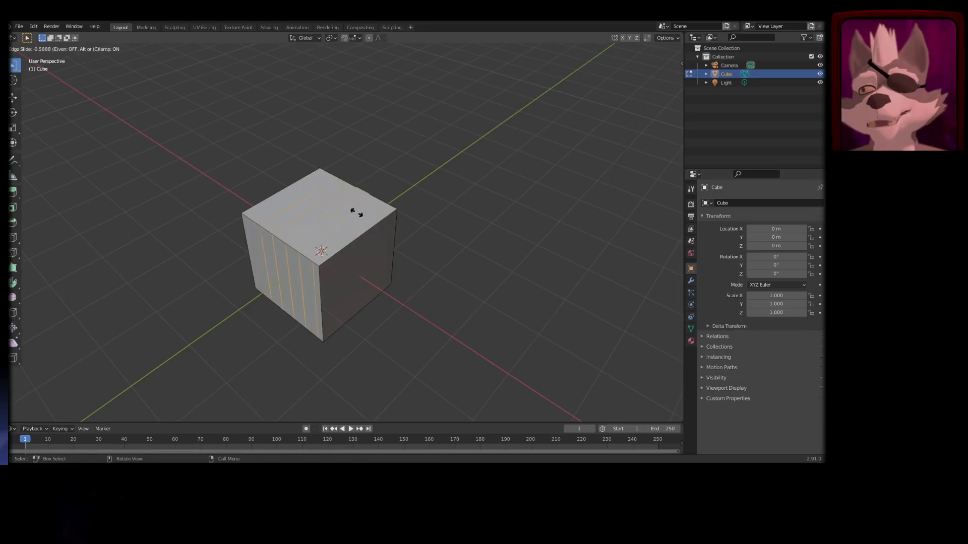
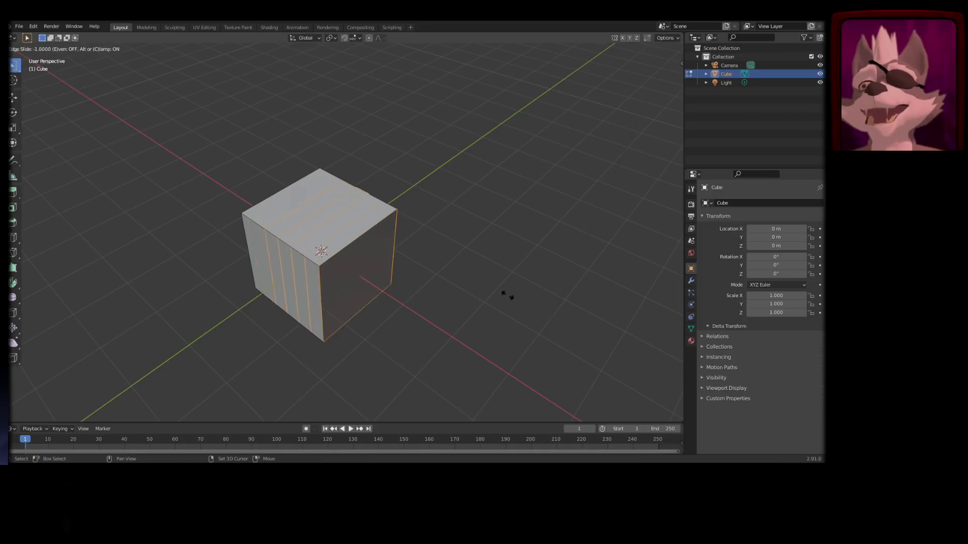
click(377, 218)
- Scale the five selected cut loops up so the cube's middle section bulges beyond its end faces
middle_drag(316, 263, 517, 223)
key(s)
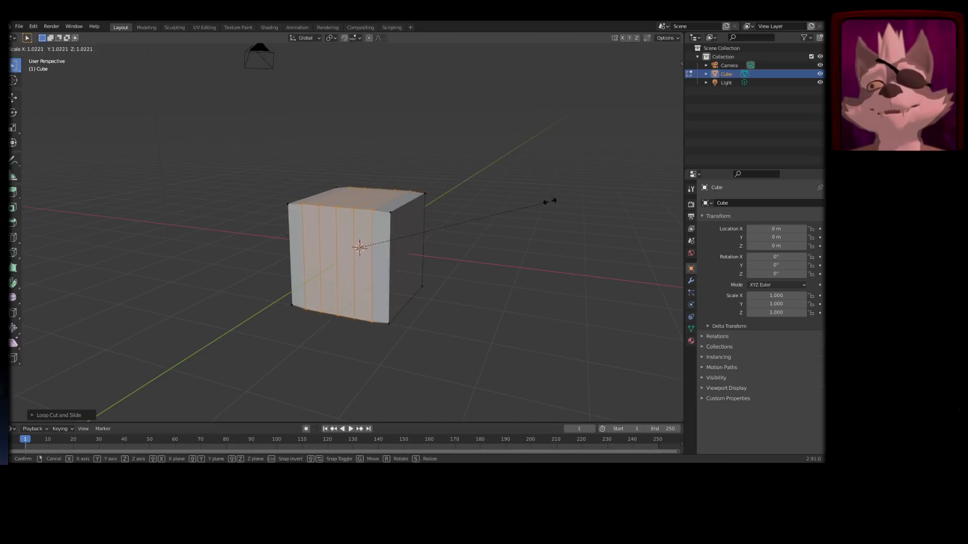
click(53, 136)
- In face selection, select one narrow ring of faces around the block and scale it down into a deep groove
middle_drag(321, 167, 338, 165)
alt+click(344, 162)
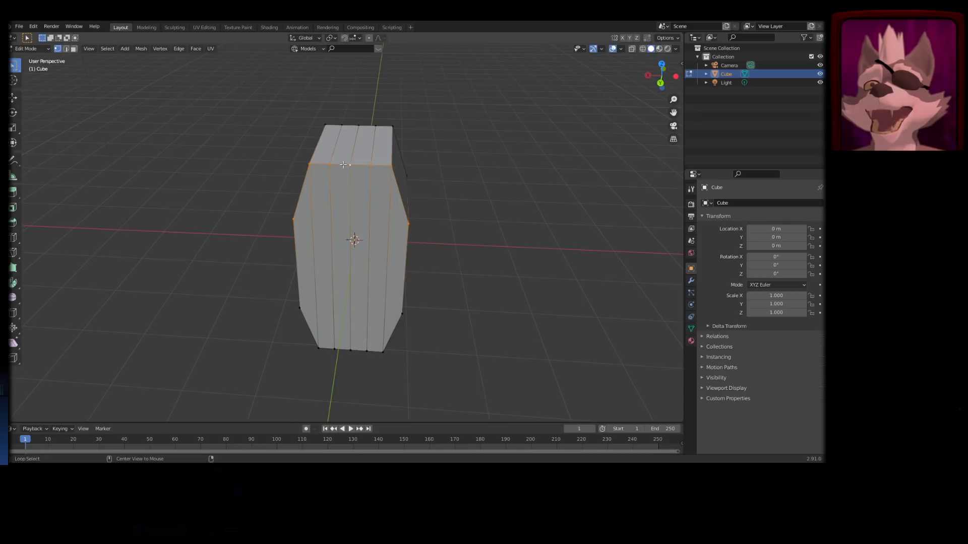
key(3)
alt+click(347, 138)
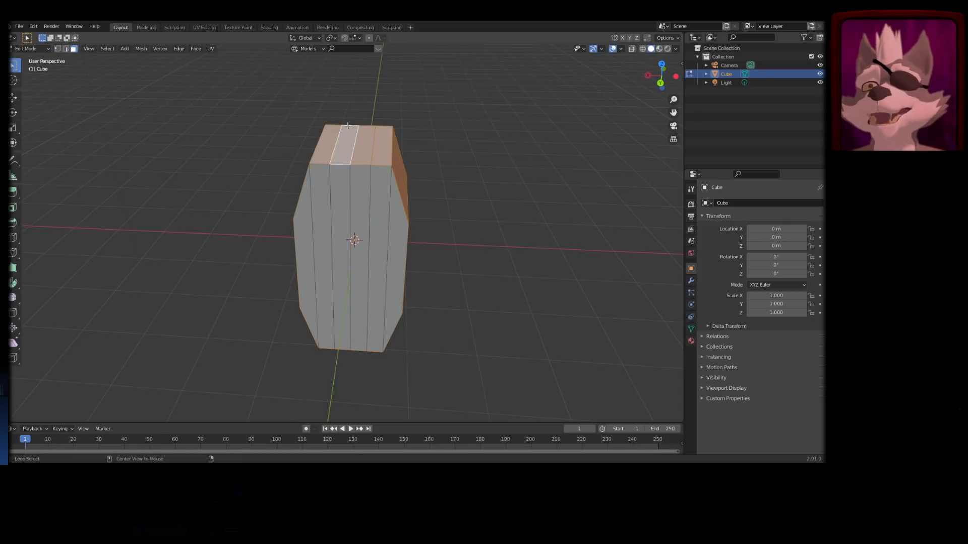
alt+click(349, 127)
middle_drag(386, 195, 509, 329)
key(s)
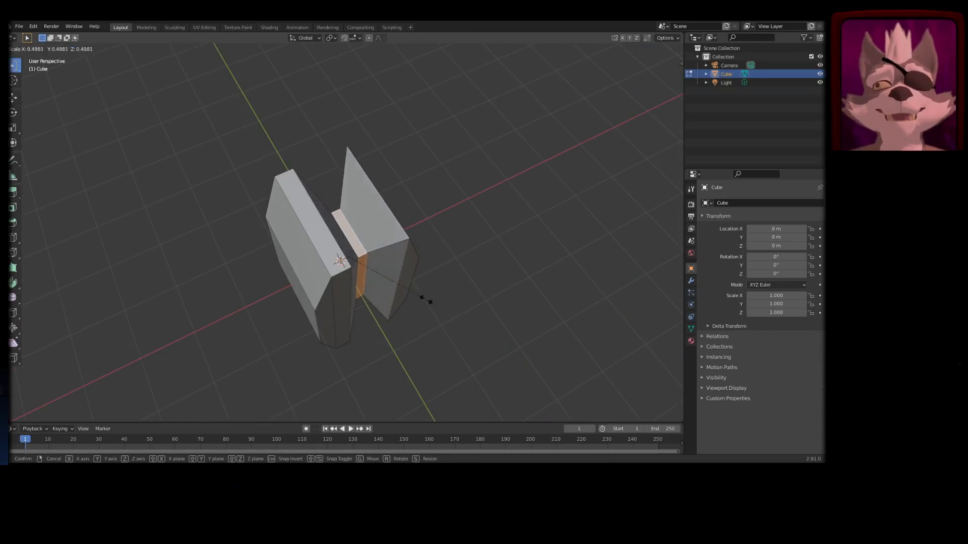
click(412, 298)
- Try moving and freely rotating the selected face ring, cancelling both transforms
middle_drag(331, 237, 423, 220)
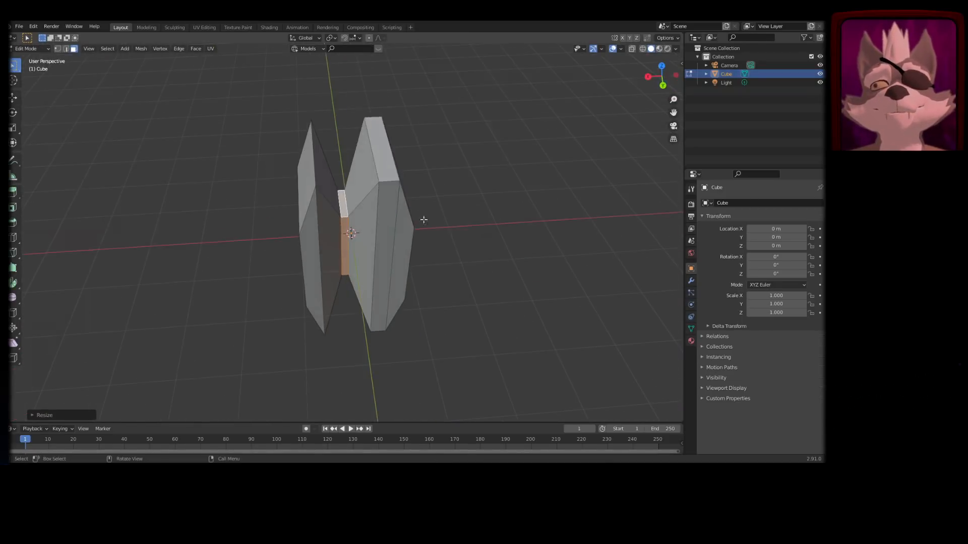
key(r)
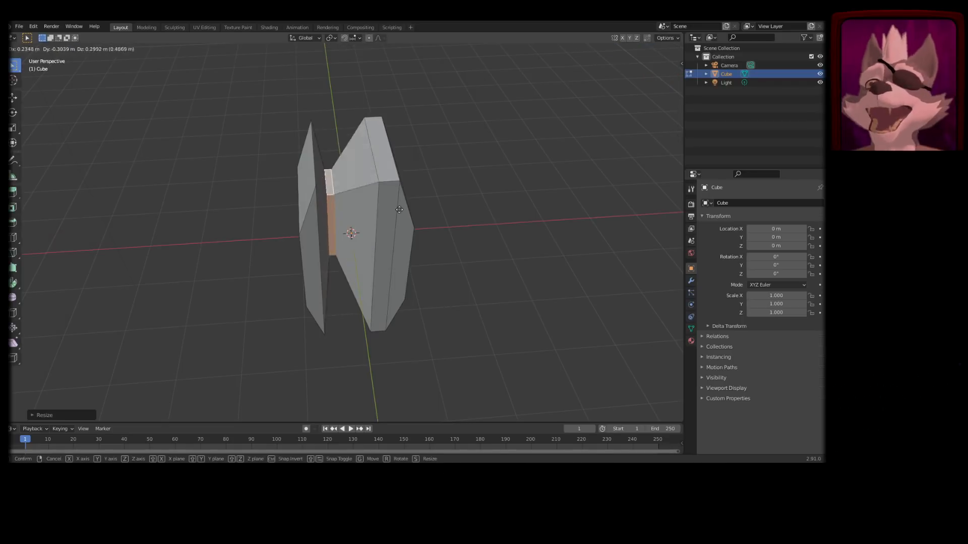
key(Escape)
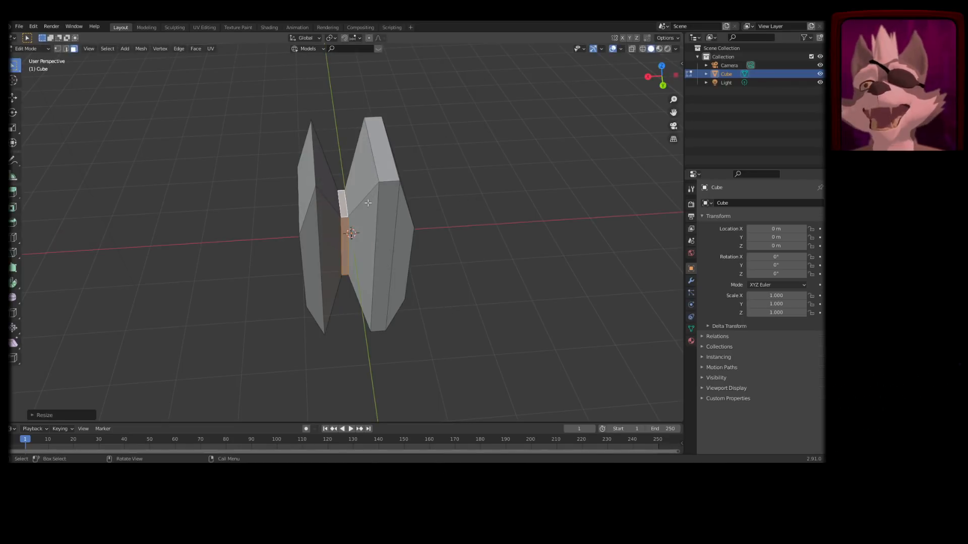
key(r)
key(r)
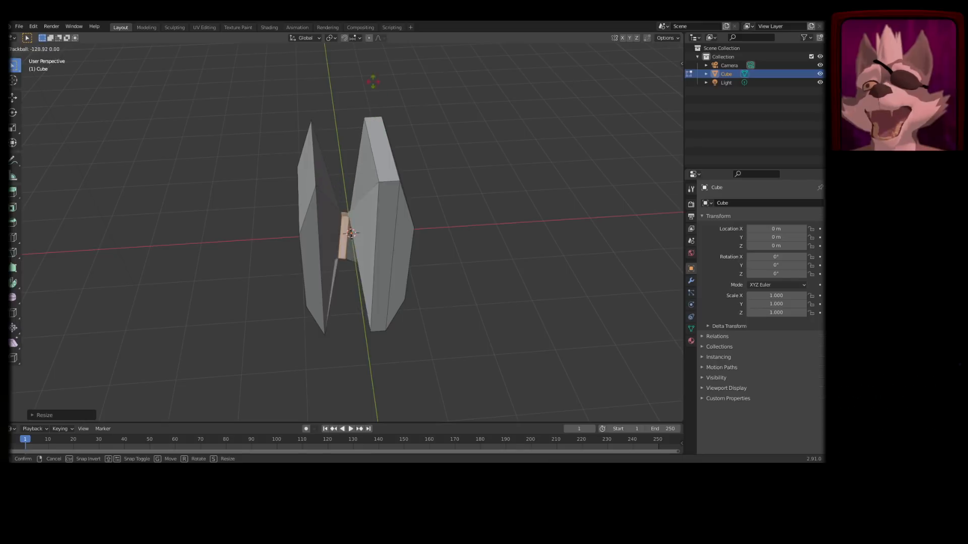
key(Escape)
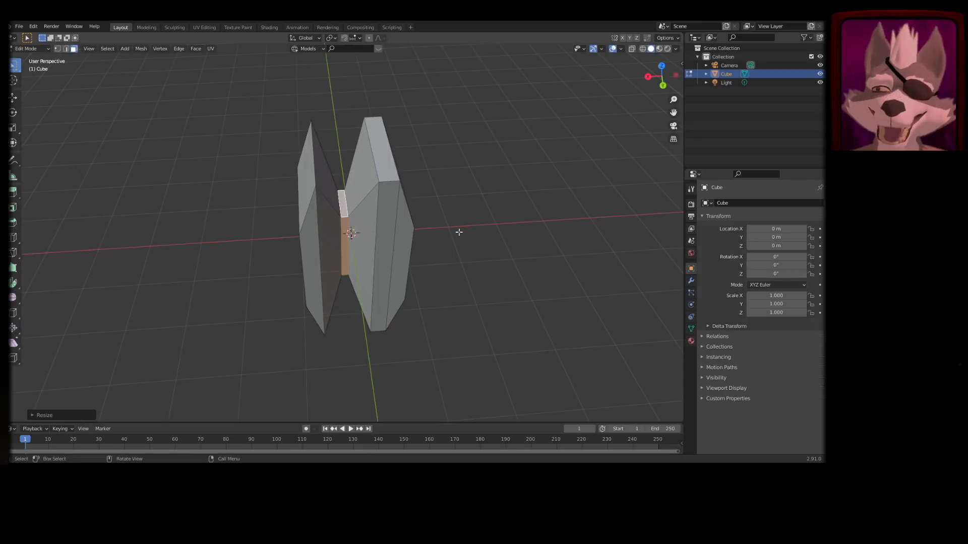
- Extrude the top face of the thicker slab upward and inset the extruded end face
key(e)
click(569, 249)
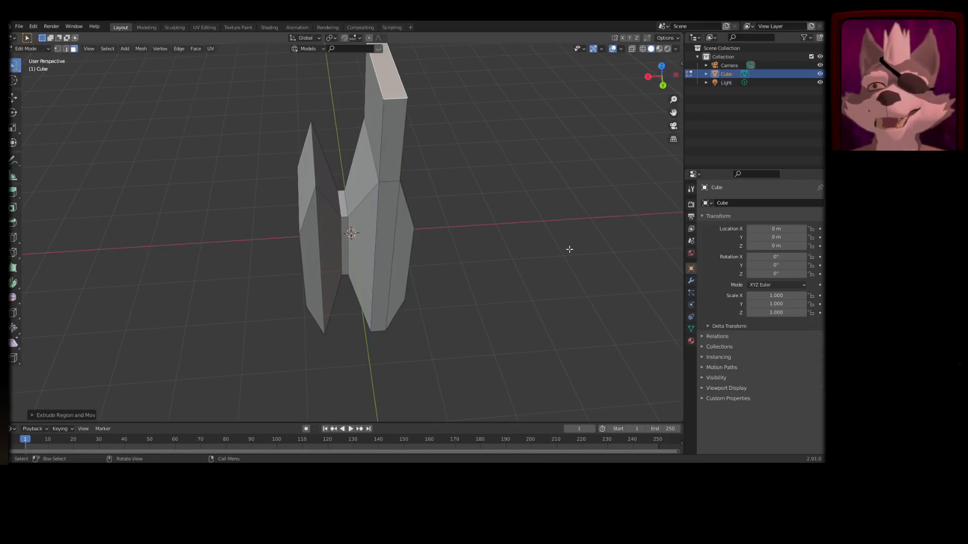
key(i)
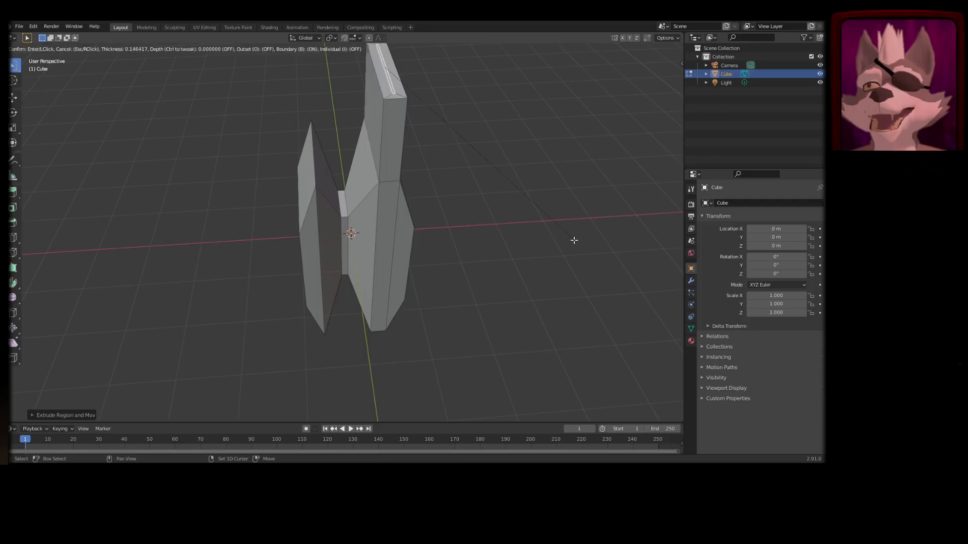
click(524, 195)
- Move the inset face upward so the extruded arm tapers to a narrow ridge
shift+middle_drag(524, 195, 490, 271)
scroll(456, 225, up, 2)
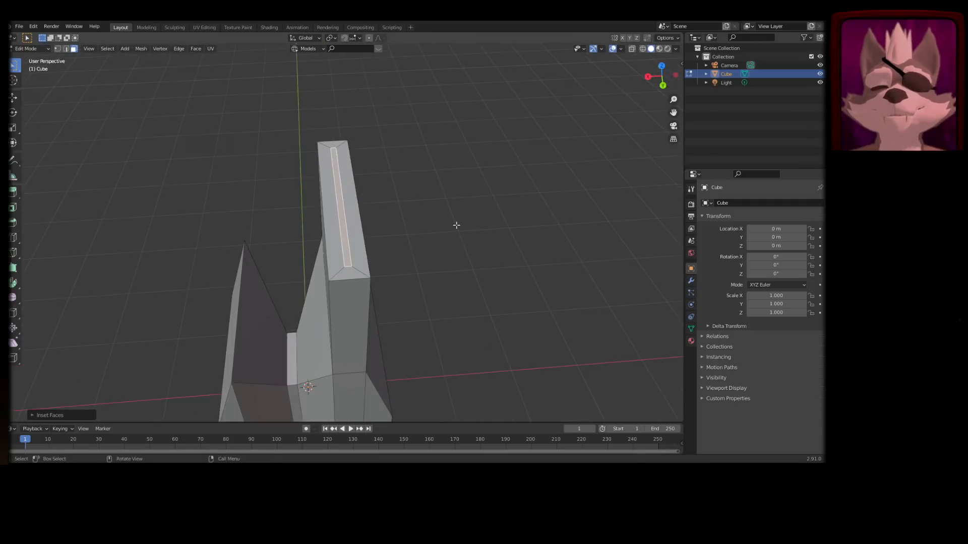
key(g)
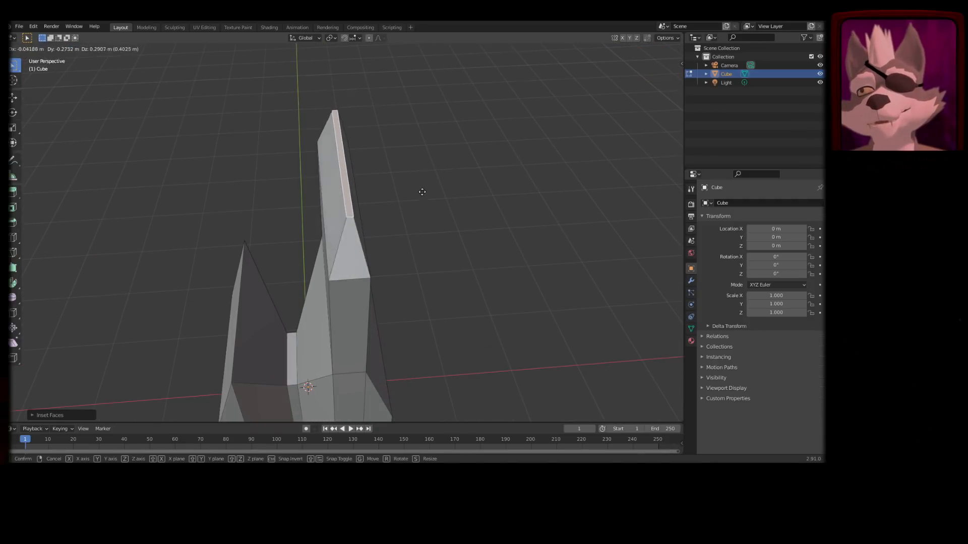
click(413, 151)
- Return to Object Mode and set the viewport shading to Rendered
scroll(398, 177, up, 1)
middle_drag(399, 177, 568, 208)
scroll(465, 173, down, 5)
mouse_move(366, 209)
shift+middle_down()
mouse_move(387, 240)
mouse_move(395, 233)
mouse_move(378, 250)
mouse_move(401, 230)
shift+middle_up()
key(Tab)
key(z)
click(425, 143)
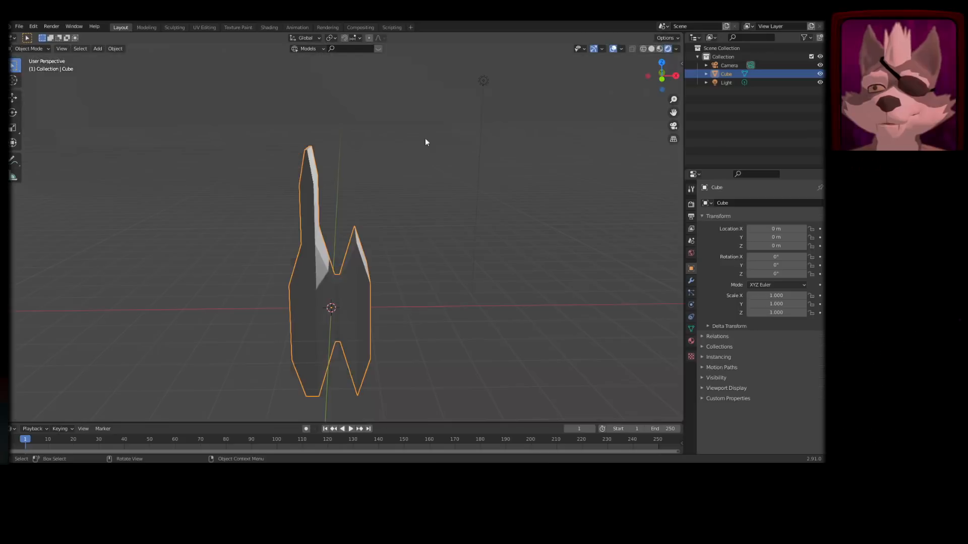
- Move the light close above the model and in front of it to illuminate its faces
click(480, 82)
key(g)
click(358, 190)
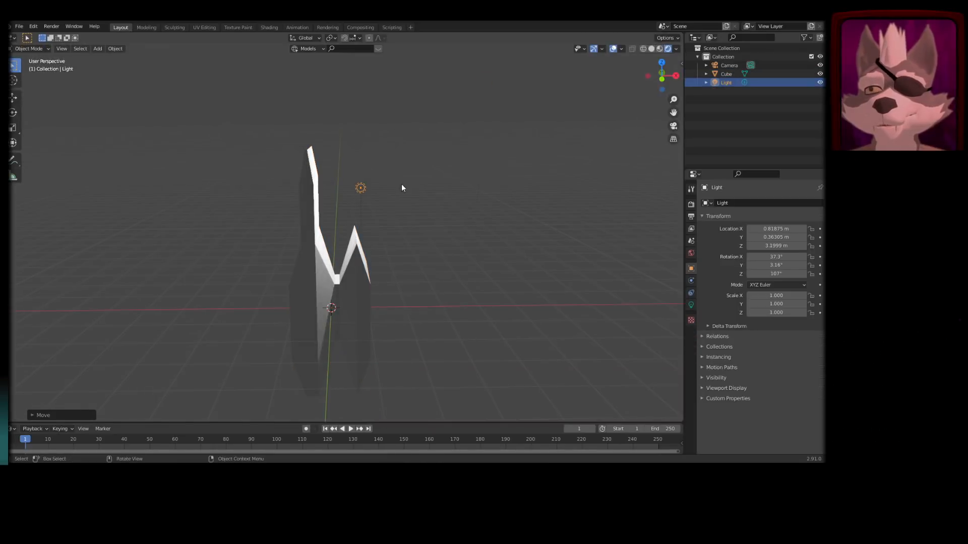
middle_drag(402, 188, 422, 227)
key(g)
click(359, 206)
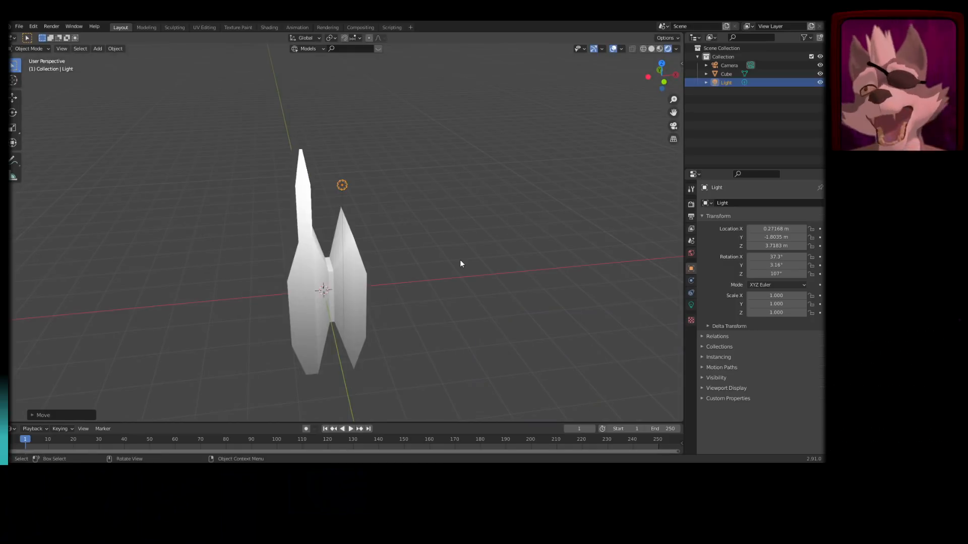
- Start a new General file and set the viewport shading to Rendered
key(ctrl+n)
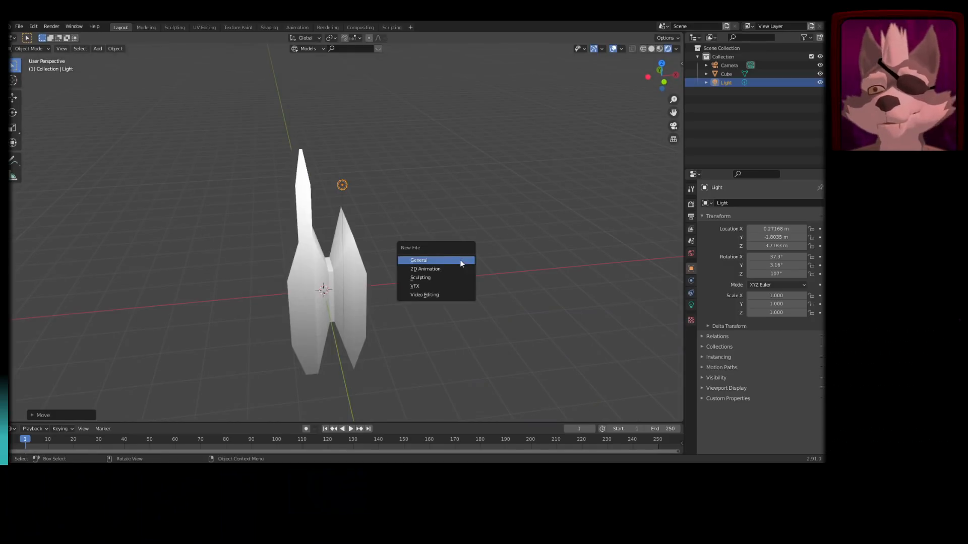
click(460, 261)
middle_drag(389, 232, 417, 244)
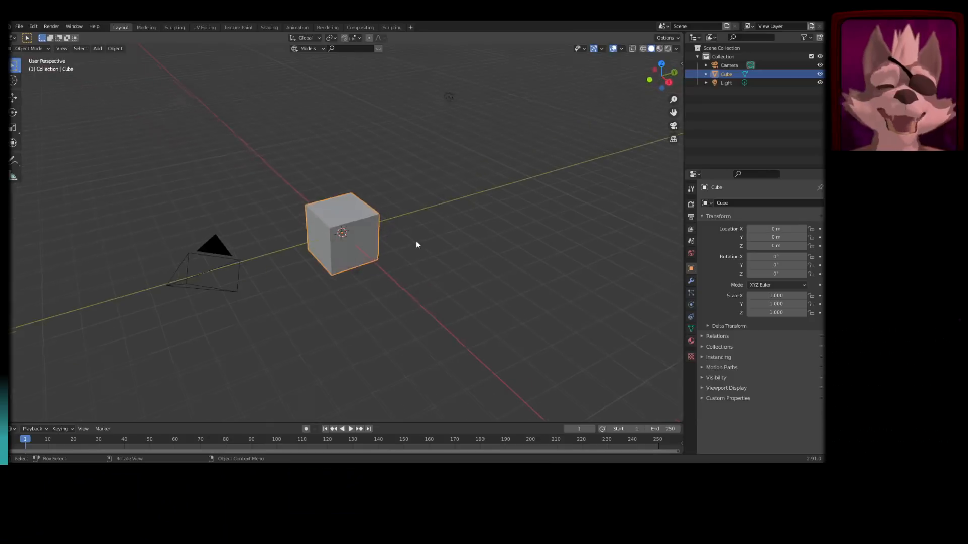
key(z)
click(411, 228)
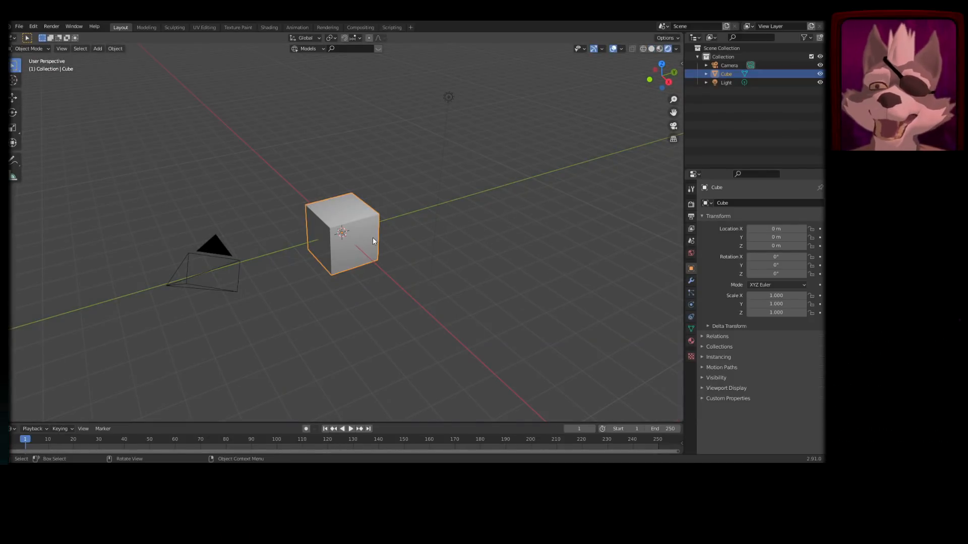
- Duplicate the default cube three times, placing the copies side by side behind the original
key(shift+d)
click(430, 213)
click(371, 194)
key(shift+d)
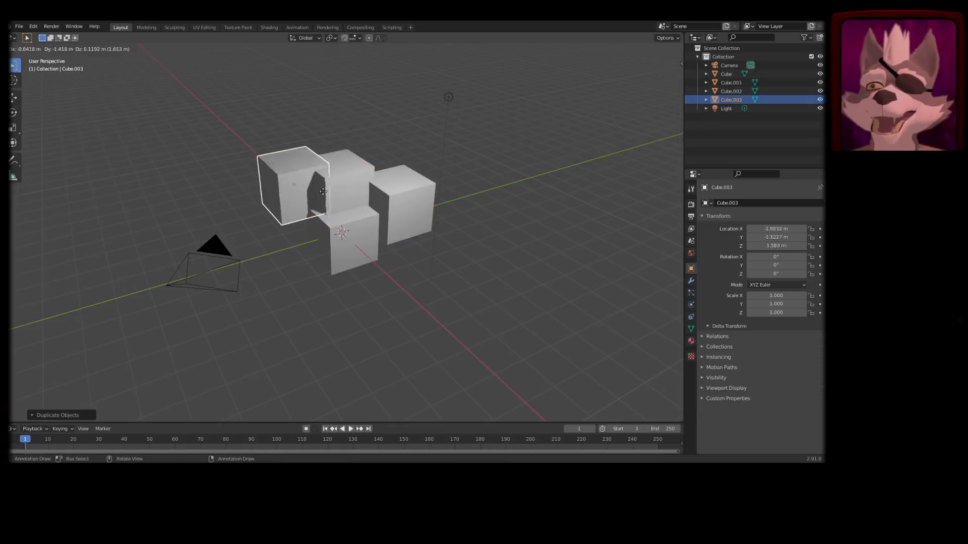
click(317, 192)
- Select all four cubes, join them into a single object and enter Edit Mode
drag(389, 123, 287, 222)
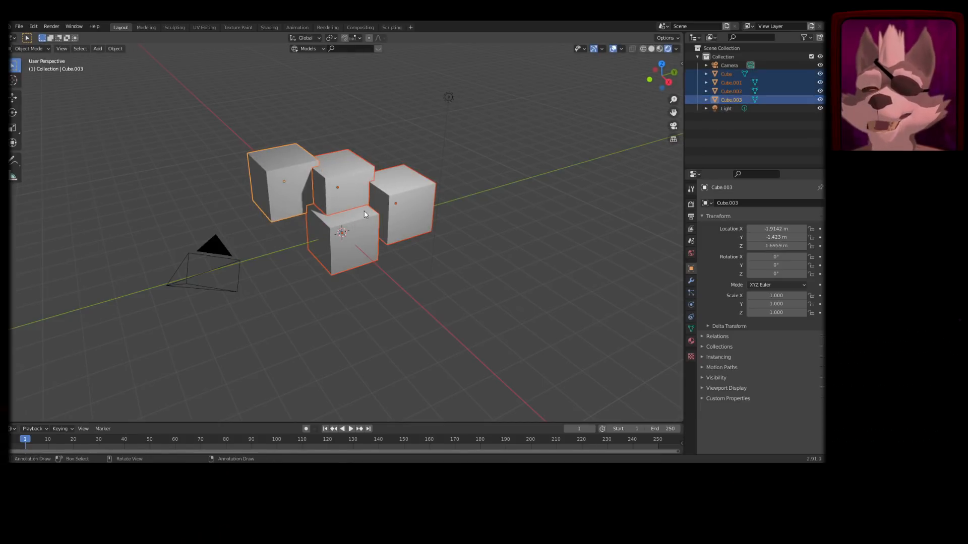
key(ctrl+j)
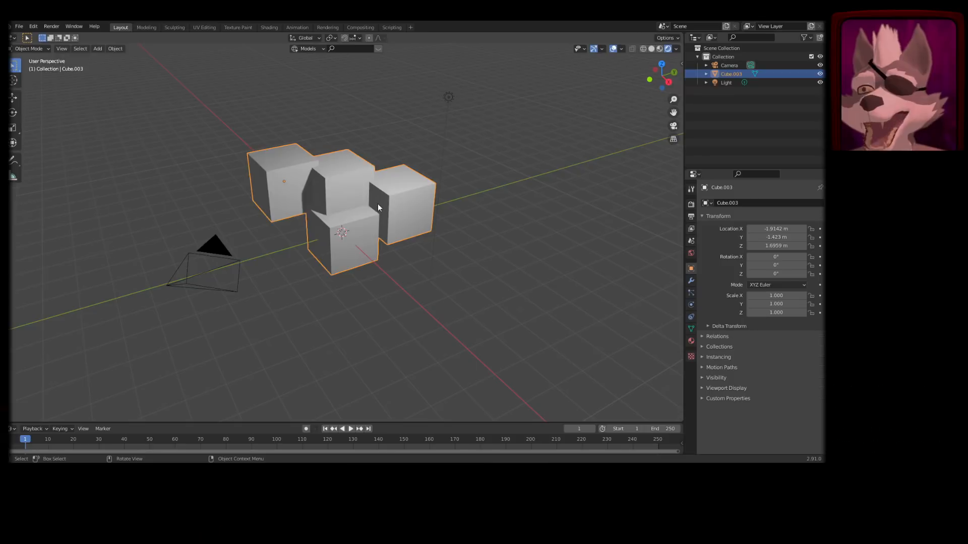
key(Tab)
- Deselect everything, switch to face selection and pick single faces on different cubes of the joined mesh
scroll(413, 185, up, 2)
shift+scroll(413, 185, up, 2)
key(alt+a)
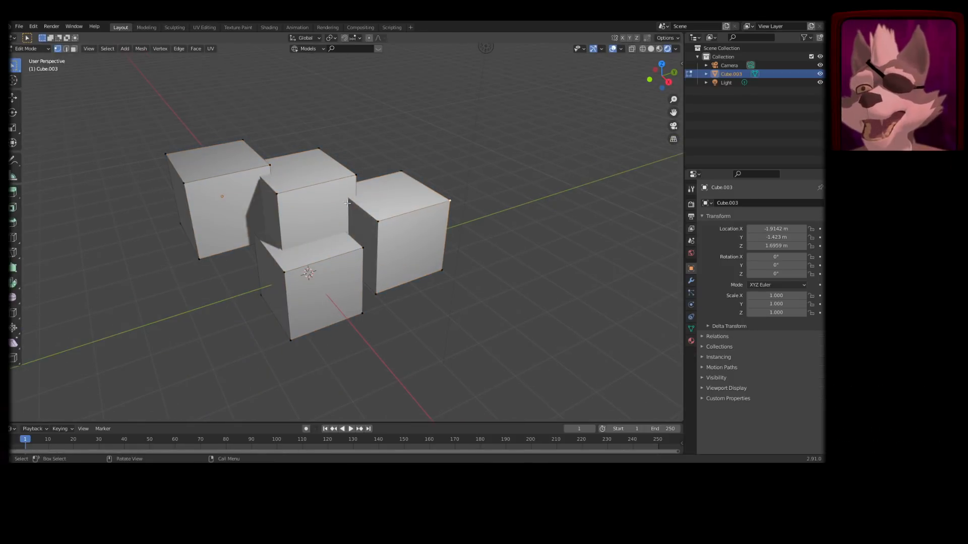
middle_drag(264, 198, 399, 258)
key(3)
click(308, 197)
click(248, 184)
key(Tab)
key(Tab)
click(400, 257)
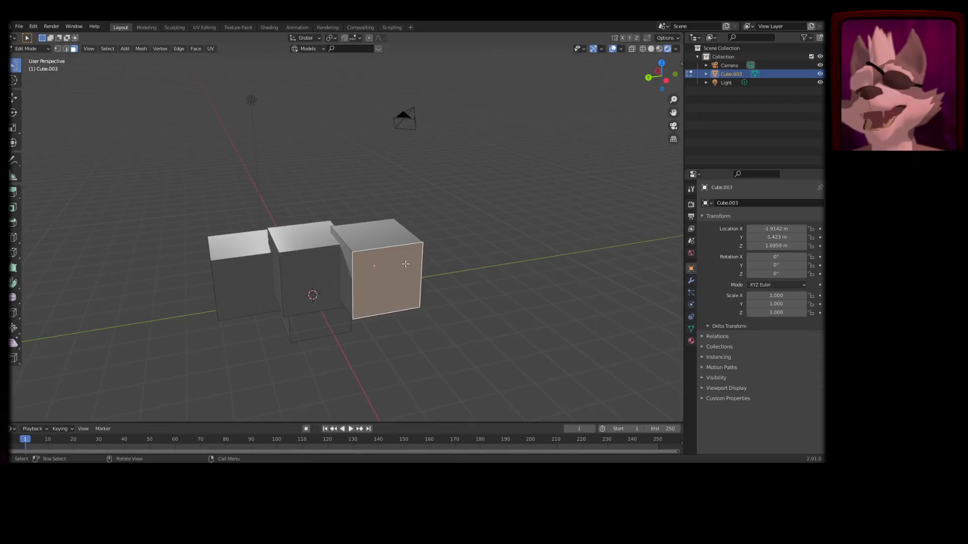
- Select the linked geometry of each of the four cubes in the joined mesh, adding one cube at a time
key(l)
key(l)
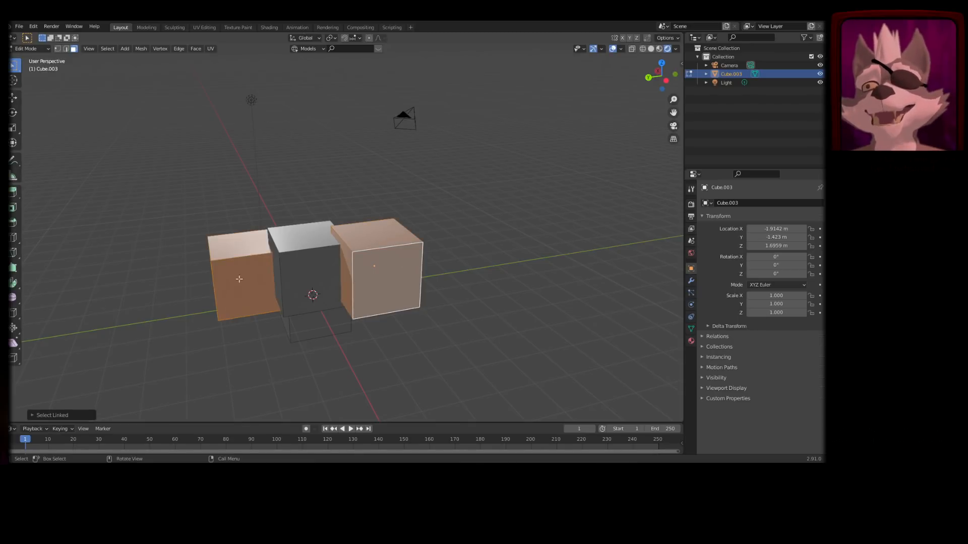
key(l)
middle_drag(312, 333, 330, 228)
key(l)
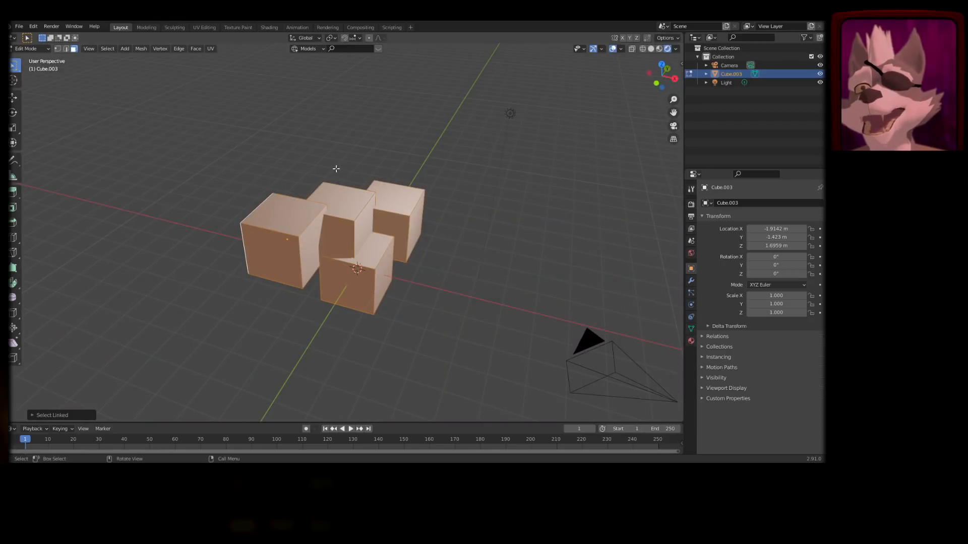
- Deselect everything, select the whole middle cube as linked geometry from its top face and try to move it
key(alt+a)
click(348, 196)
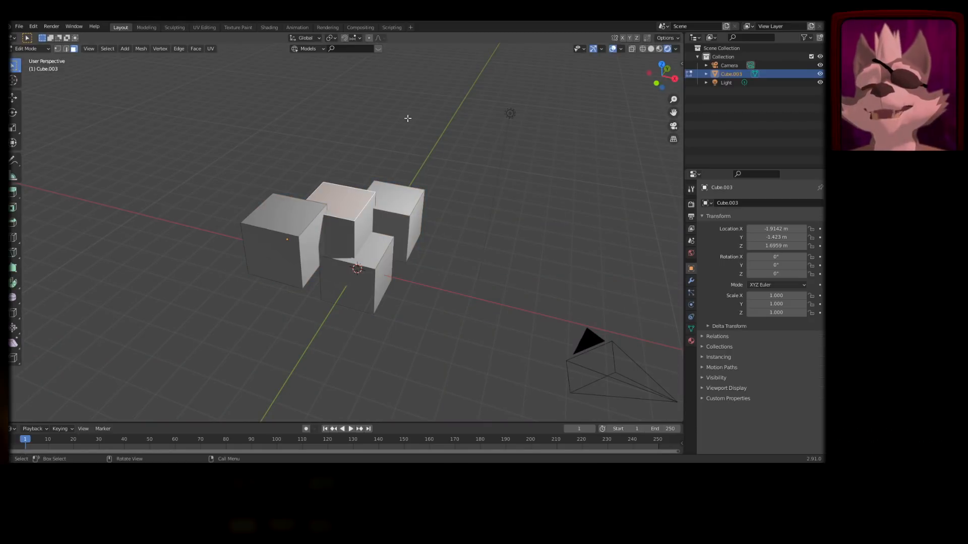
key(l)
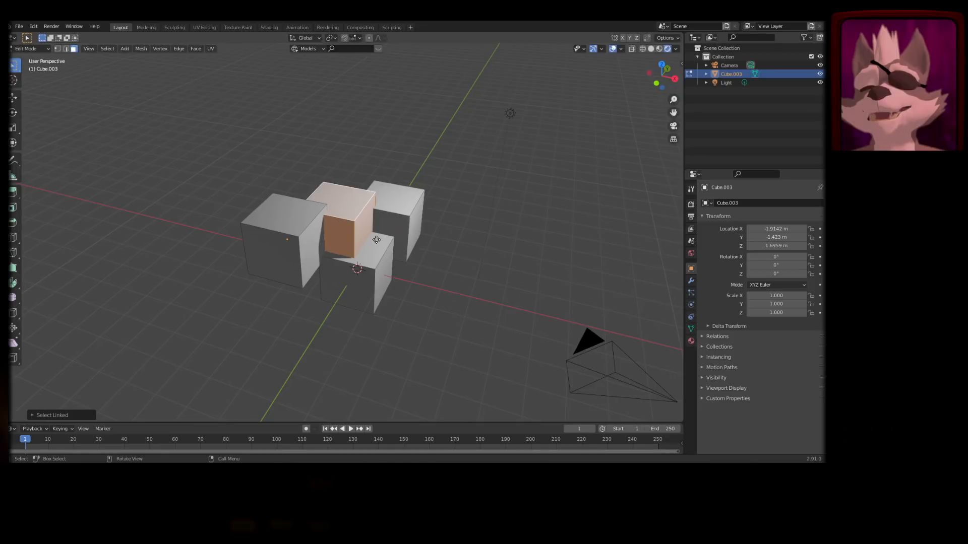
key(g)
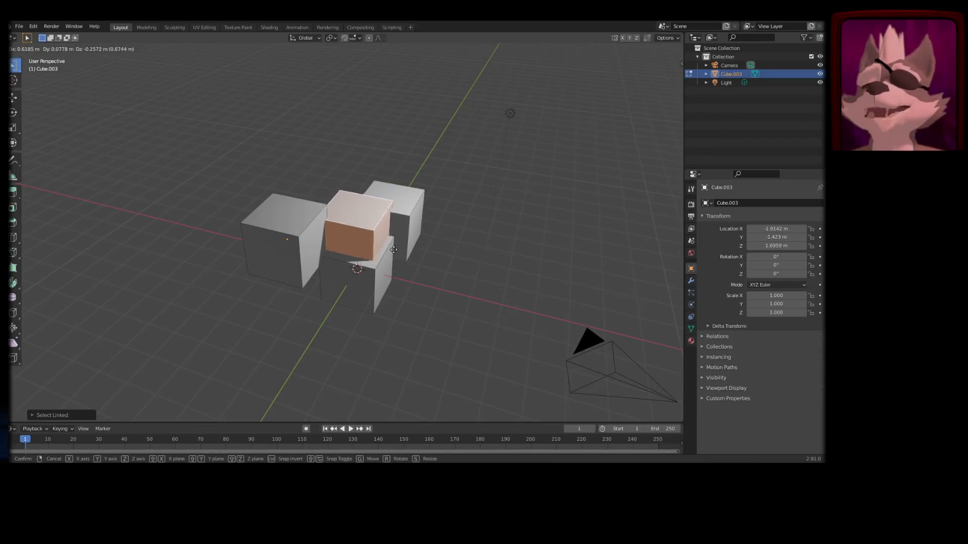
click(413, 224)
key(g)
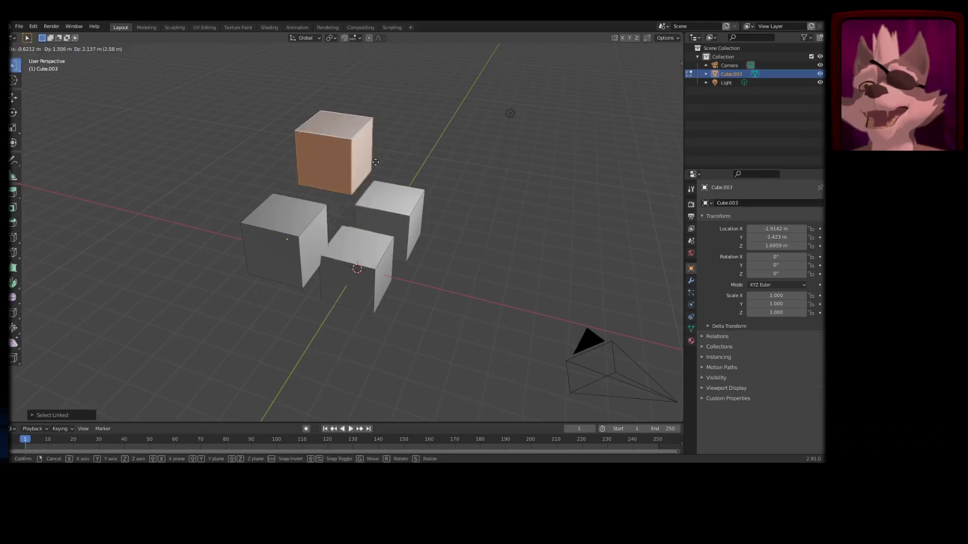
right_click(378, 166)
- Select and deselect the nearest cube's linked geometry, starting from its top face, and select all four cubes as linked geometry
click(295, 230)
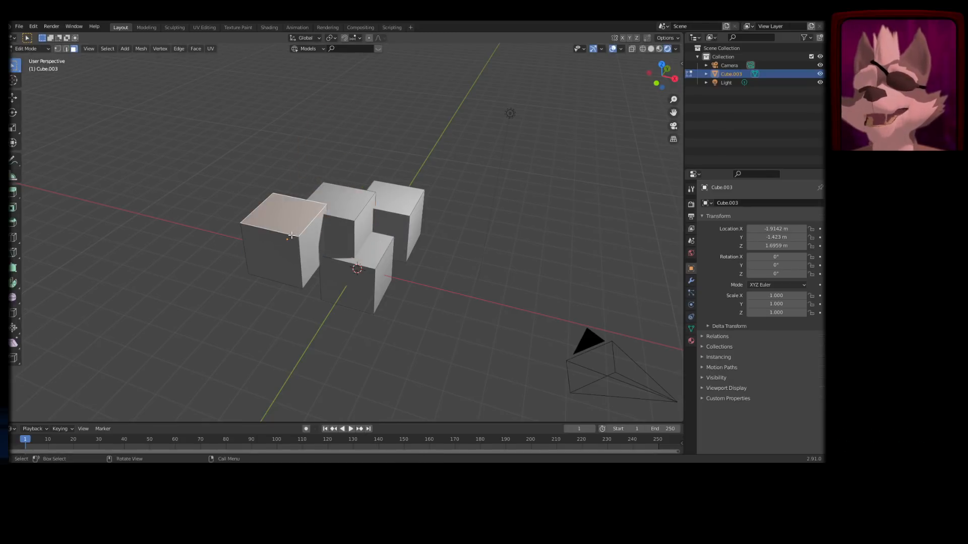
key(l)
key(shift+l)
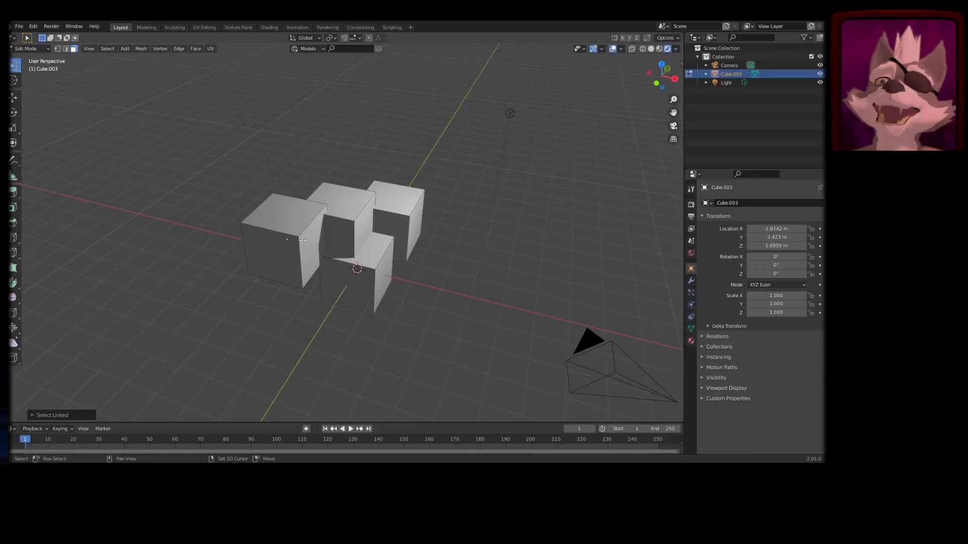
key(l)
key(l)
key(l)
key(l)
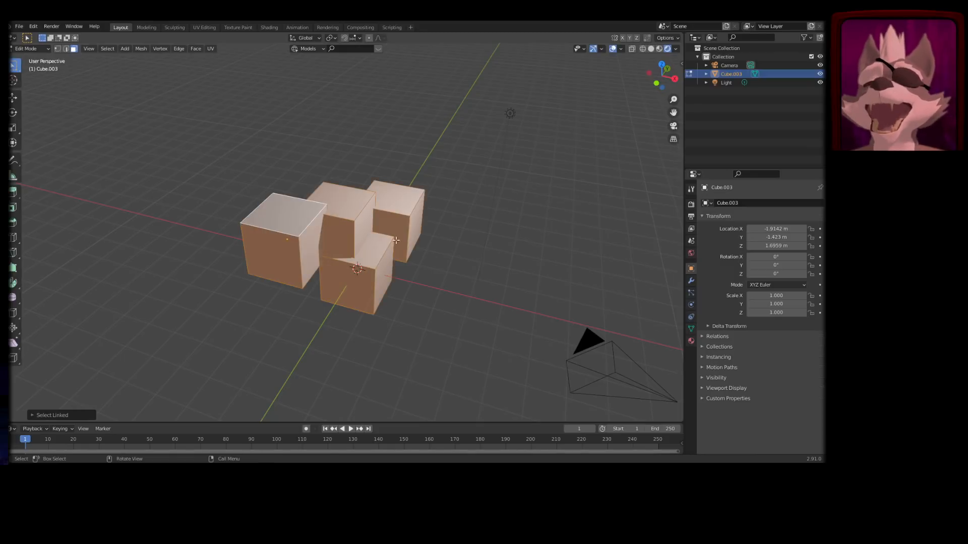
- Remove the middle cube and an end cube from the selection, and add the middle cube back as linked geometry
shift+click(348, 225)
middle_drag(361, 223, 306, 262)
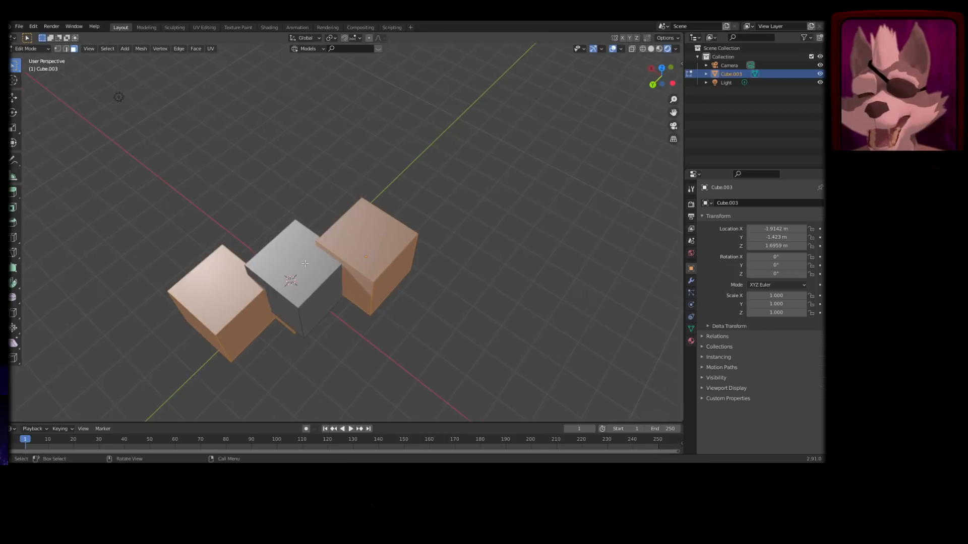
key(l)
key(shift+l)
key(shift+l)
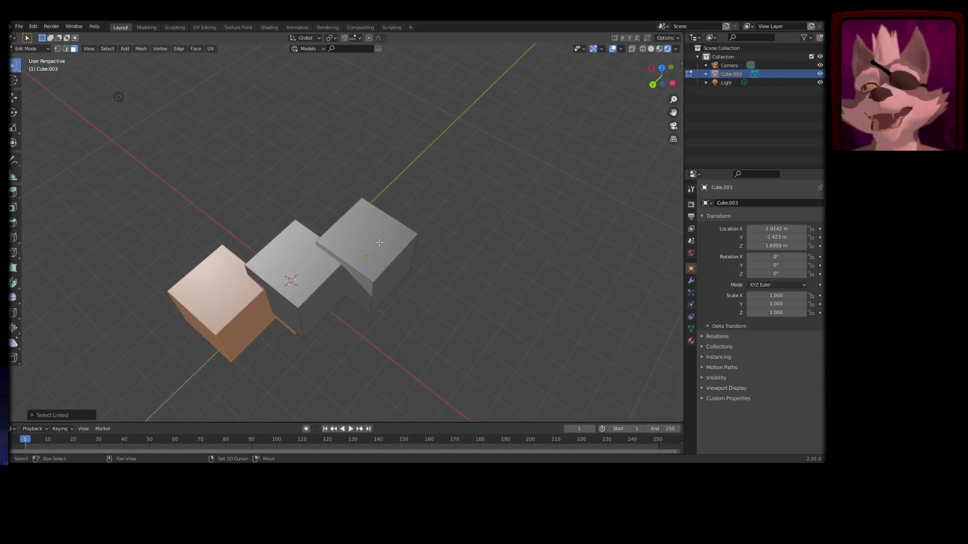
key(l)
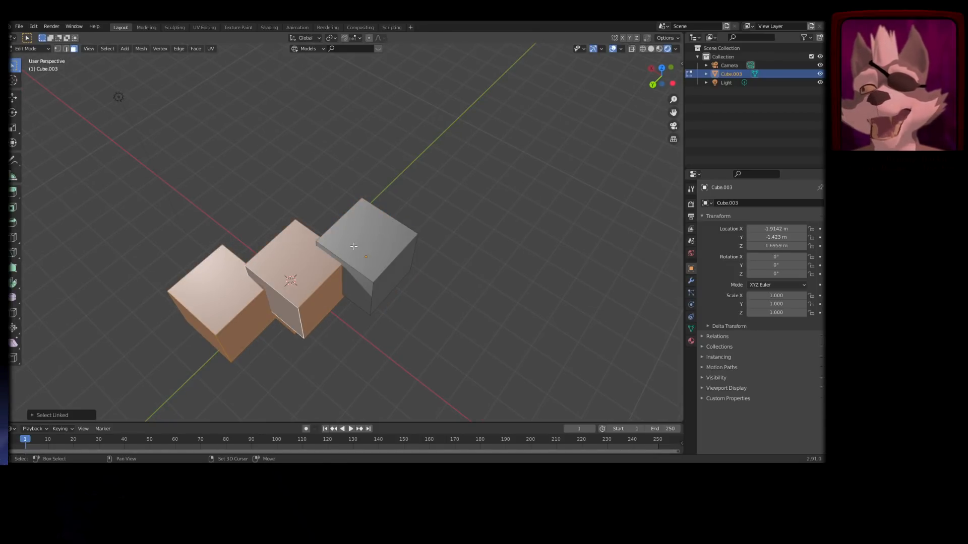
- Deselect the linked geometry of the cubes one after another until no cube is selected
key(l)
key(shift+l)
key(shift+l)
key(shift+l)
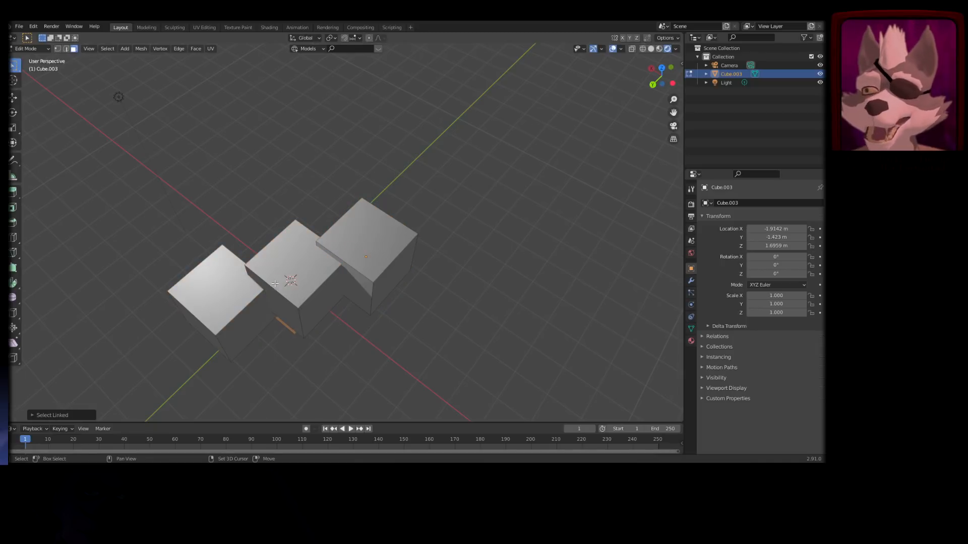
middle_drag(322, 337, 290, 272)
key(shift+l)
middle_drag(406, 237, 442, 225)
- Select the whole outer cube from one of its faces, separate the selection into its own object and return to Object Mode
key(Tab)
key(Tab)
click(368, 208)
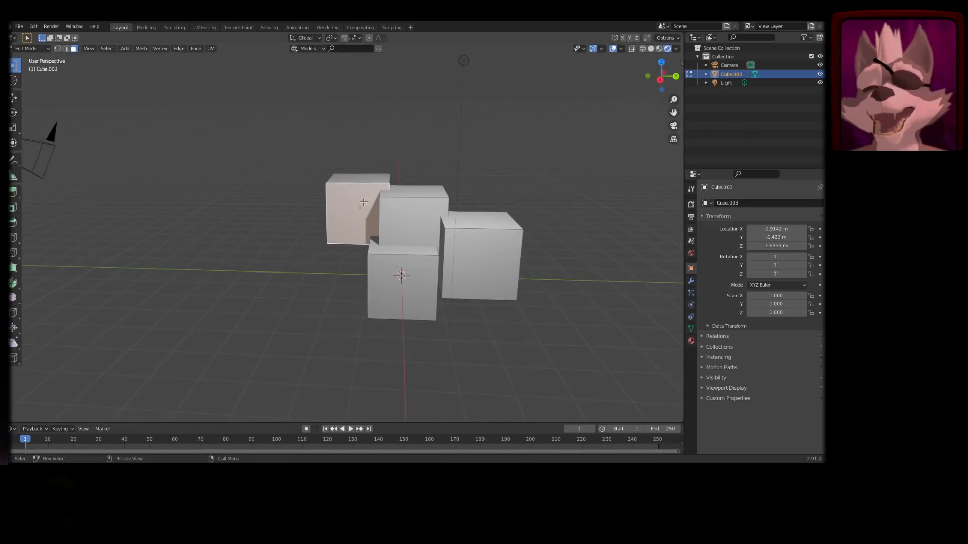
key(ctrl+l)
middle_drag(333, 192, 300, 221)
key(p)
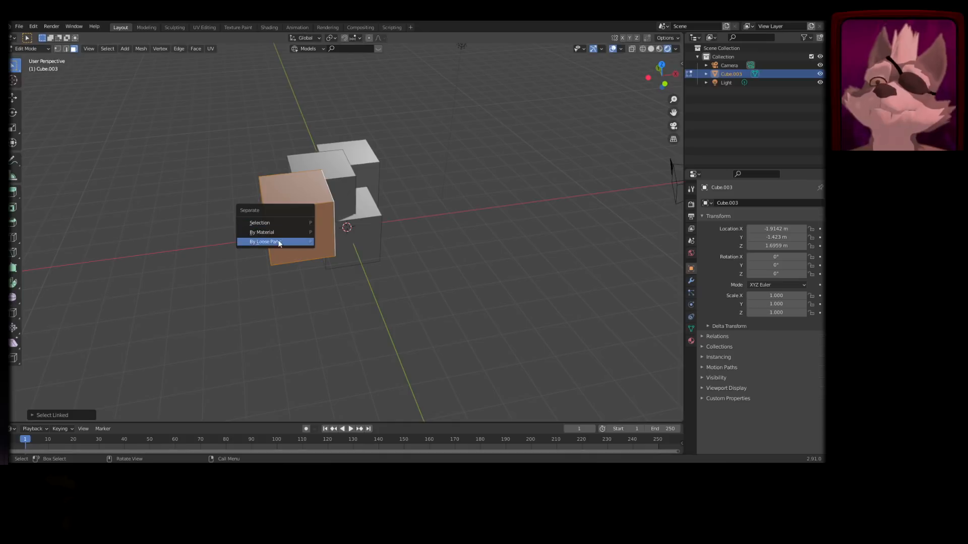
click(277, 222)
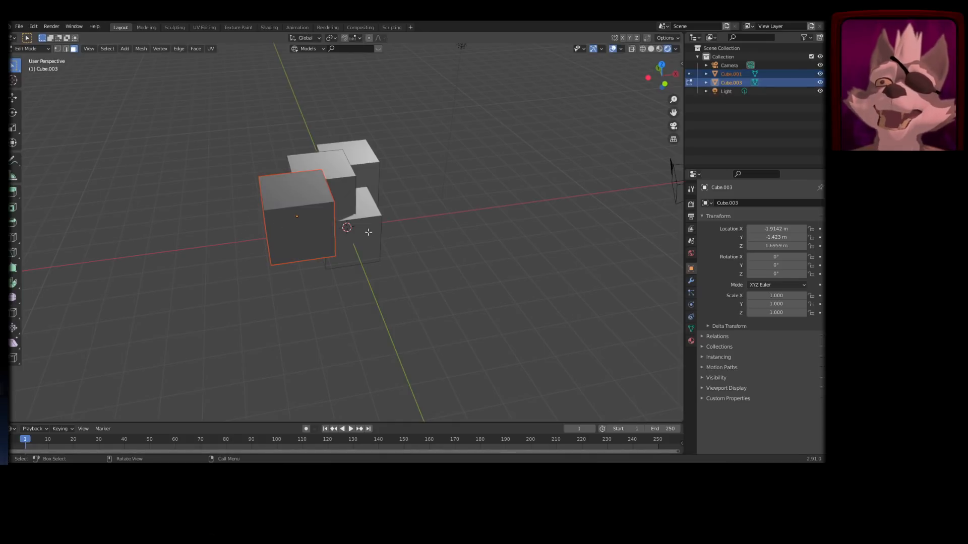
middle_drag(279, 221, 402, 207)
key(Tab)
- Move the separated cube away from the other three to about X -3.34 m, Y -5.99 m, Z 3.33 m
click(410, 192)
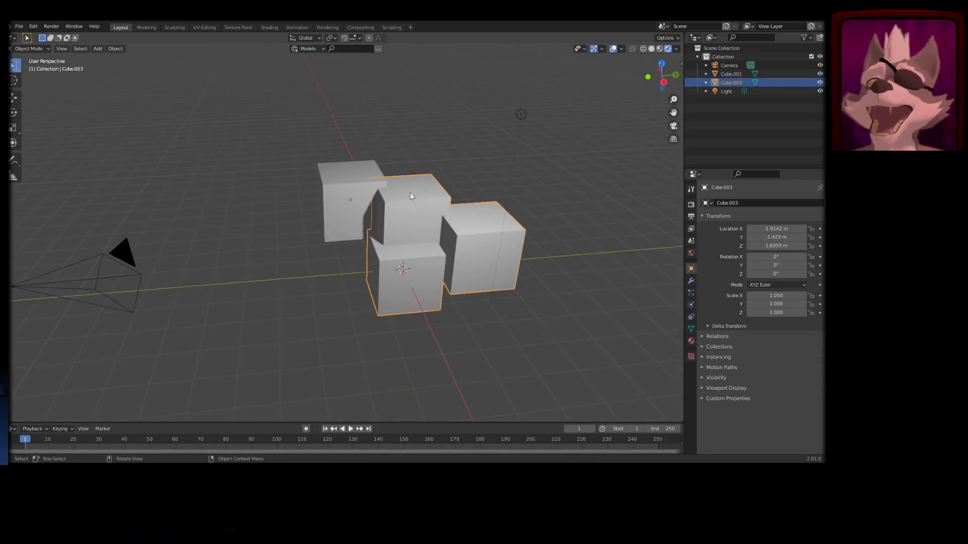
click(335, 210)
key(g)
click(171, 171)
key(g)
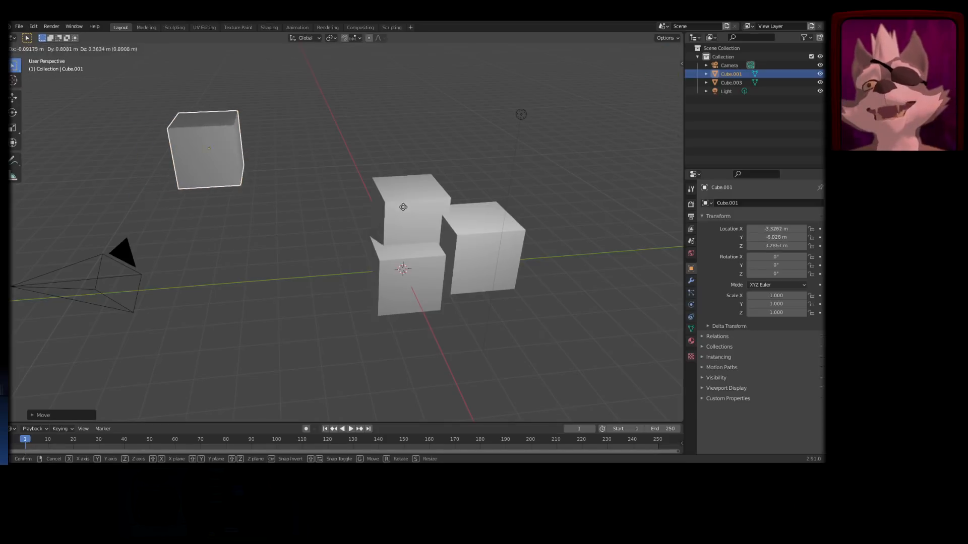
click(404, 204)
- Try to move the three-cube object, cancel the move and select the separated cube
key(g)
right_click(428, 223)
click(428, 224)
key(g)
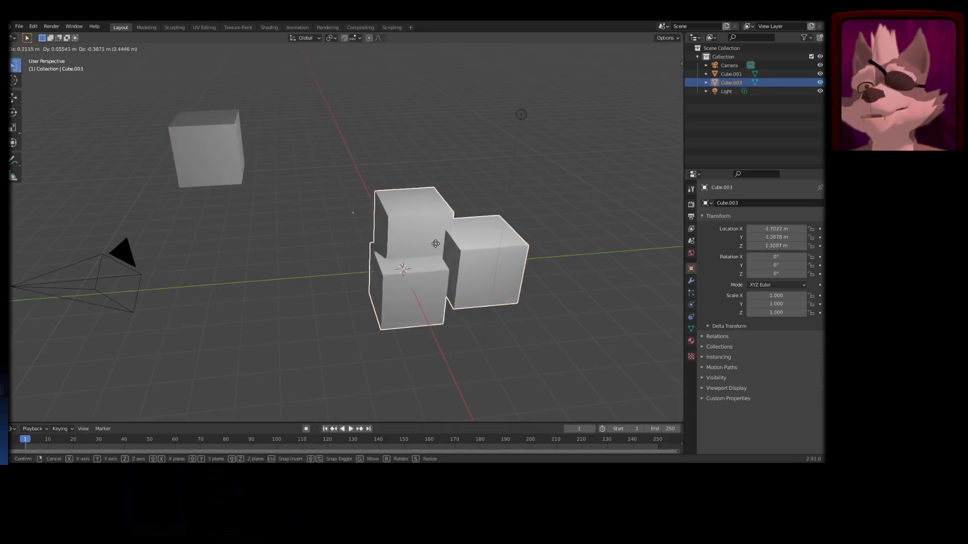
right_click(345, 211)
click(219, 166)
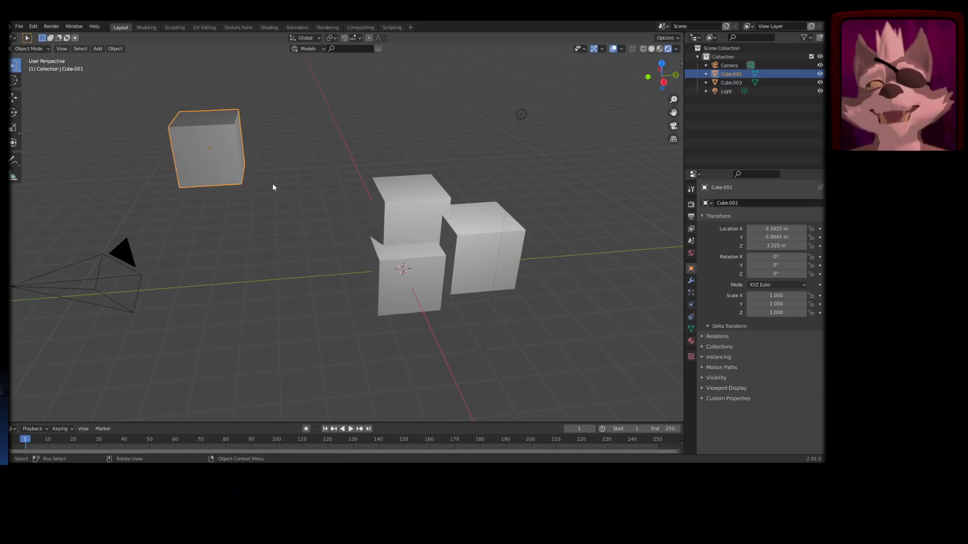
- Select the three-cube object and clear its location to the world origin
click(422, 225)
key(KP_Decimal)
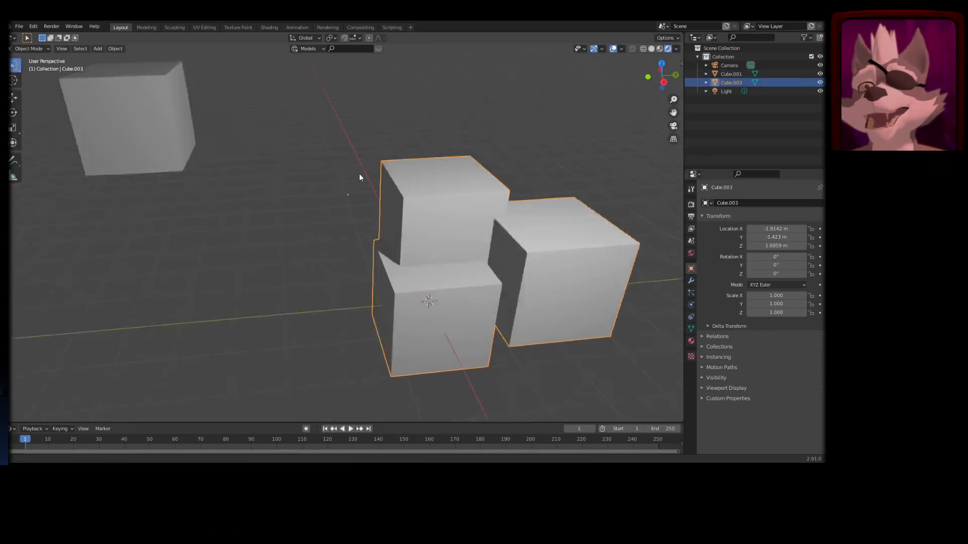
scroll(345, 176, down, 8)
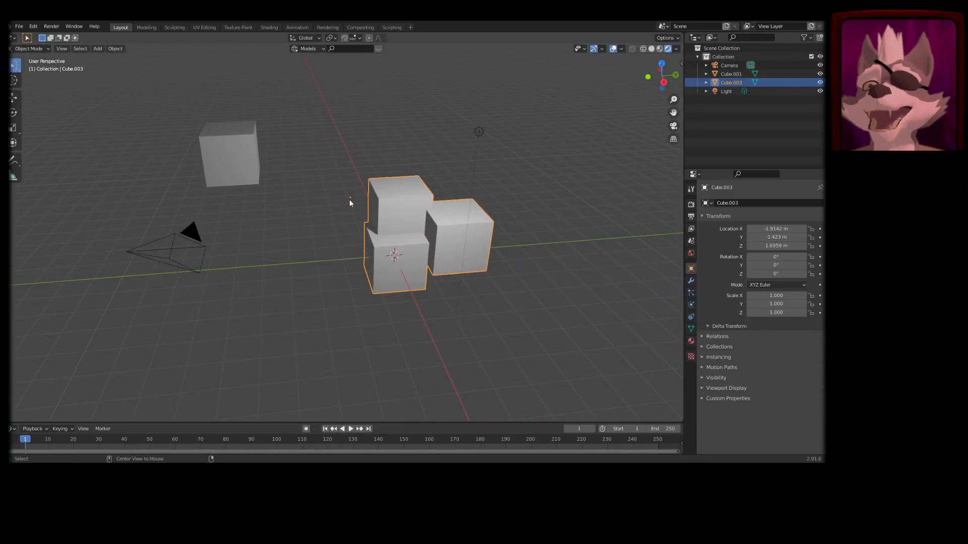
key(alt+g)
middle_drag(448, 279, 493, 258)
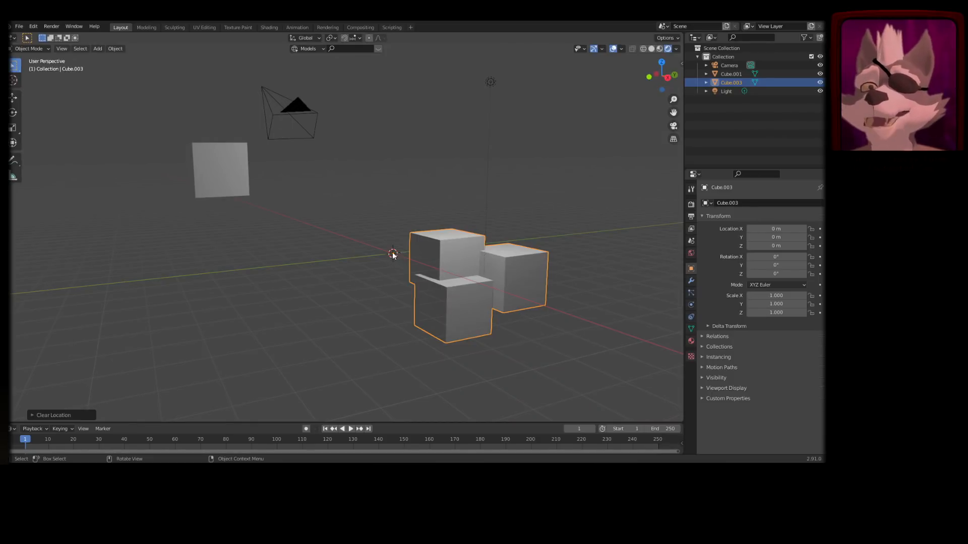
middle_drag(395, 254, 347, 269)
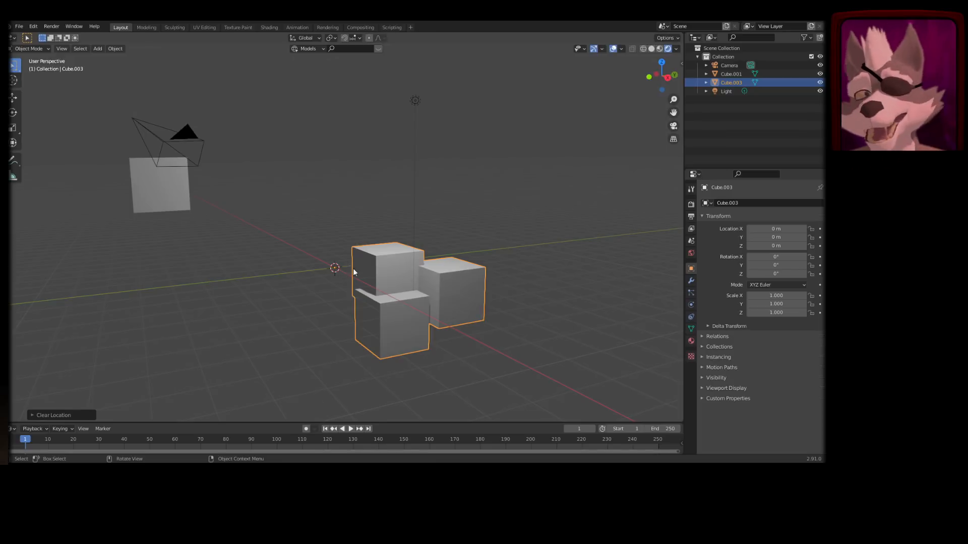
- Set the three-cube object's origin with Origin to Geometry
click(144, 190)
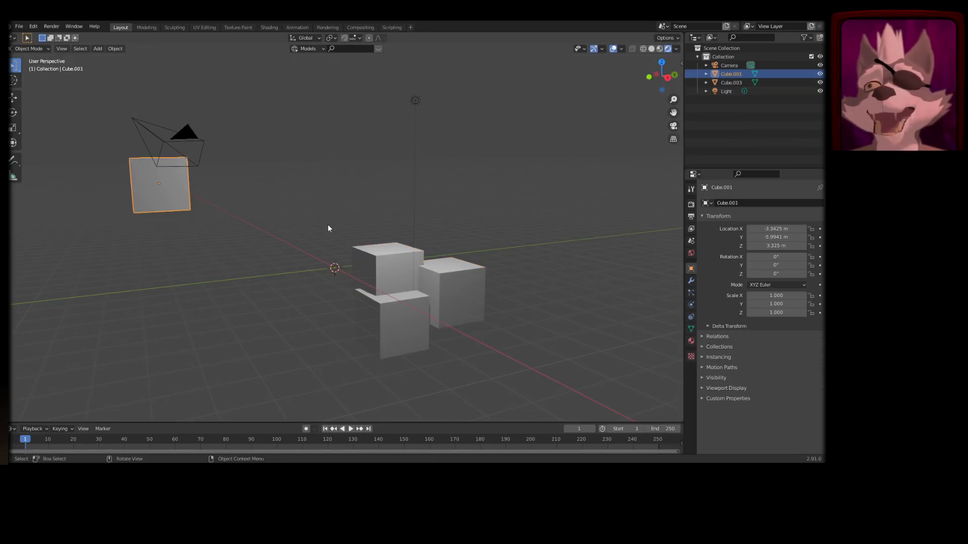
click(402, 258)
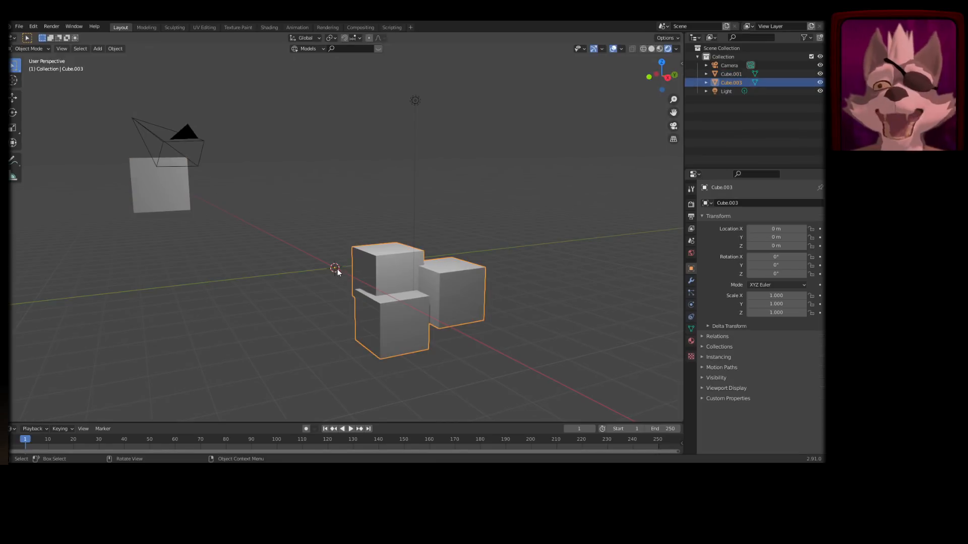
right_click(392, 264)
mouse_move(369, 286)
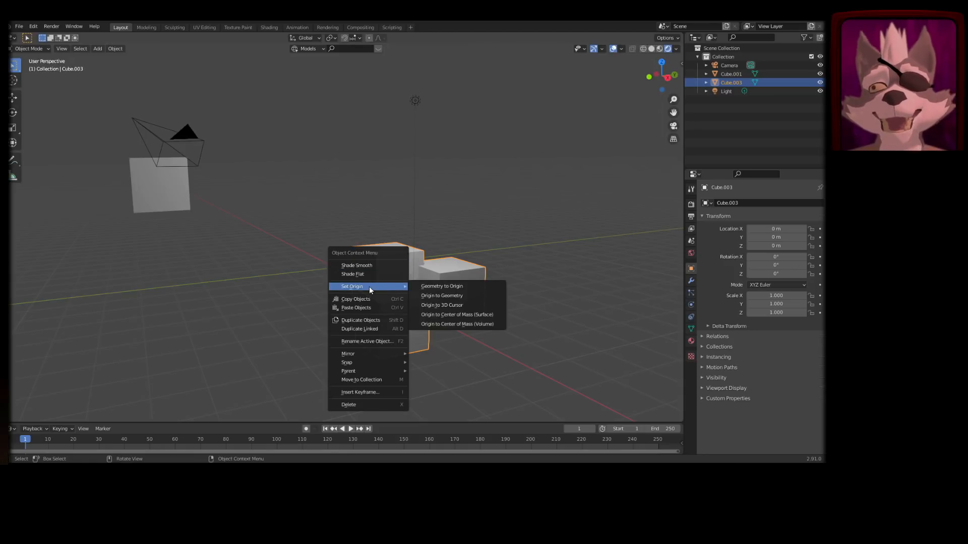
click(448, 298)
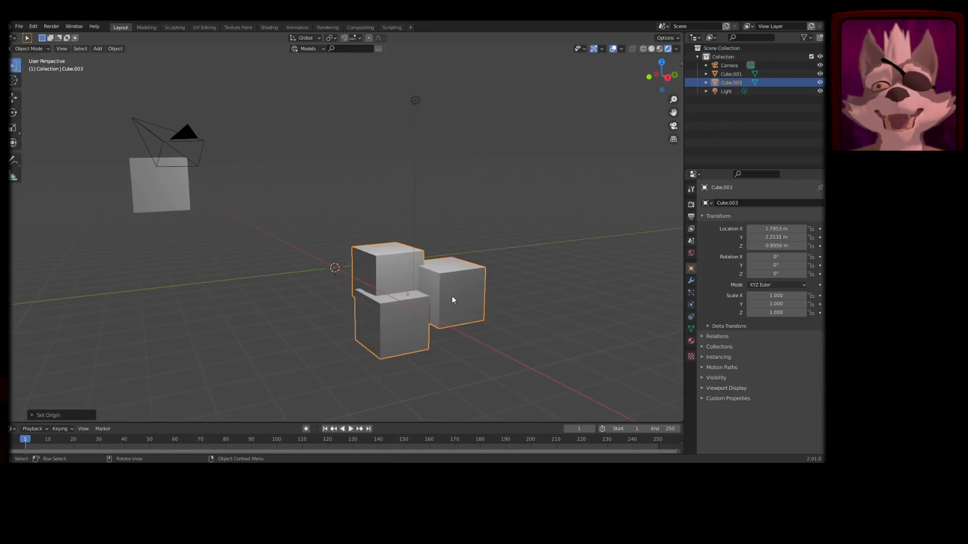
- Clear the location of the three-cube object so its re-centred origin sits at the world origin
middle_drag(452, 296, 405, 304)
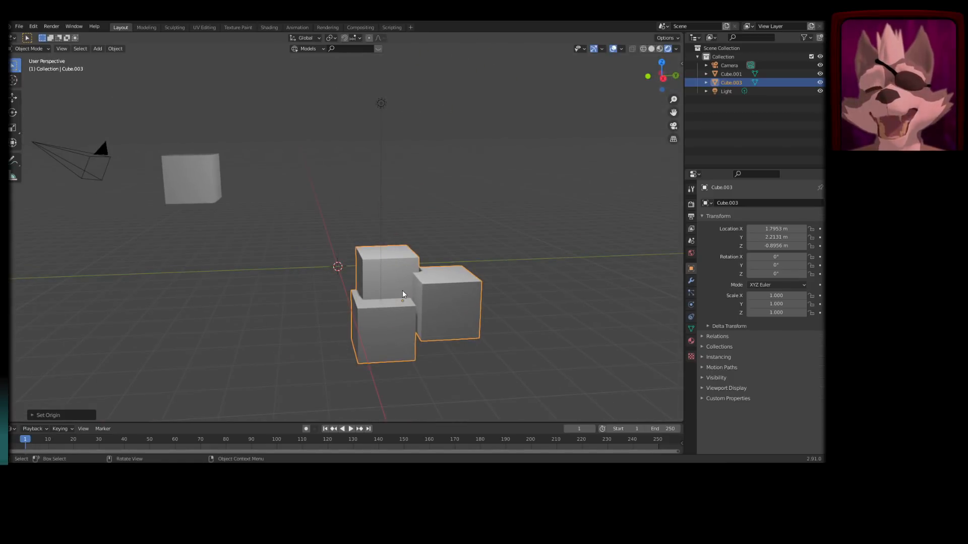
key(alt+g)
middle_drag(405, 272, 382, 282)
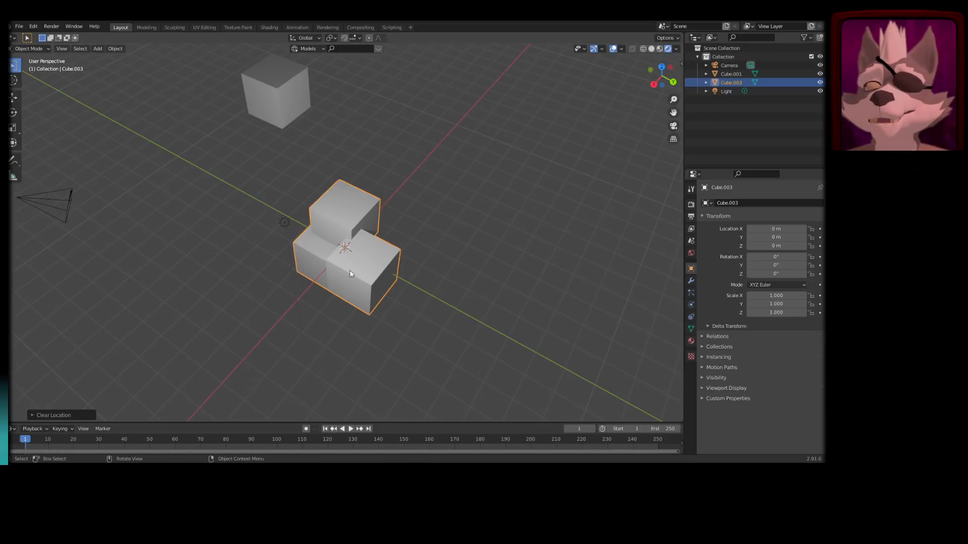
mouse_move(346, 252)
middle_down()
mouse_move(437, 310)
mouse_move(333, 258)
middle_up()
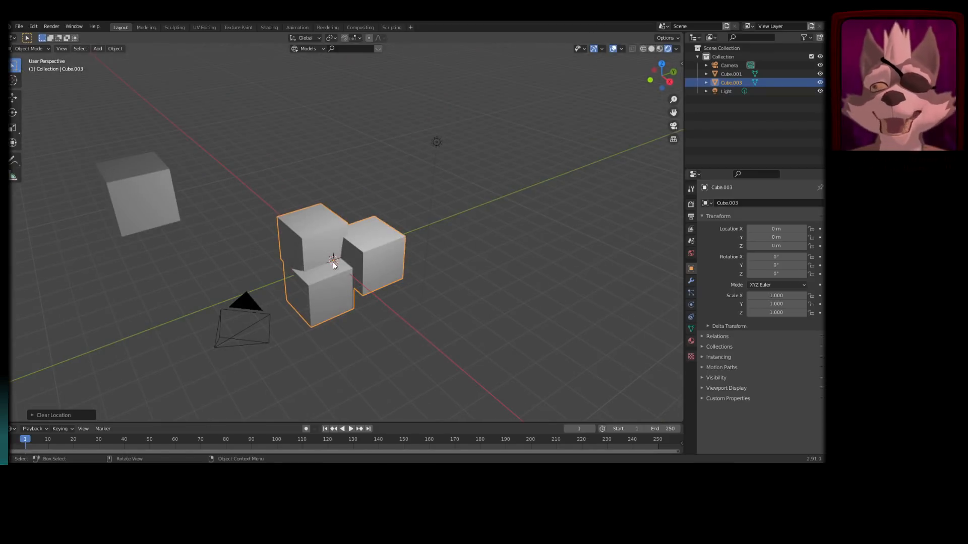
middle_drag(341, 264, 309, 266)
- Select the camera, the light and the separated cube in turn to compare their origins, and deselect everything
click(171, 278)
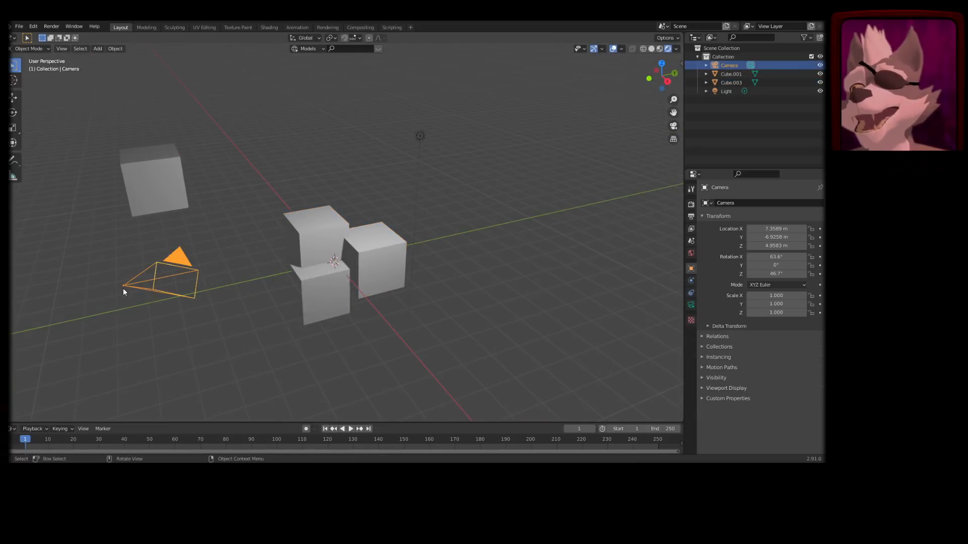
click(421, 137)
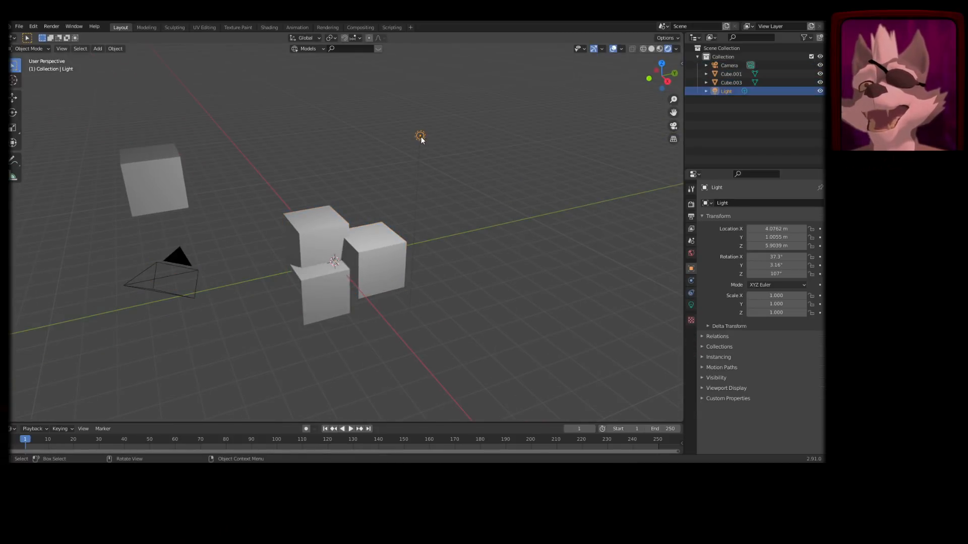
click(160, 195)
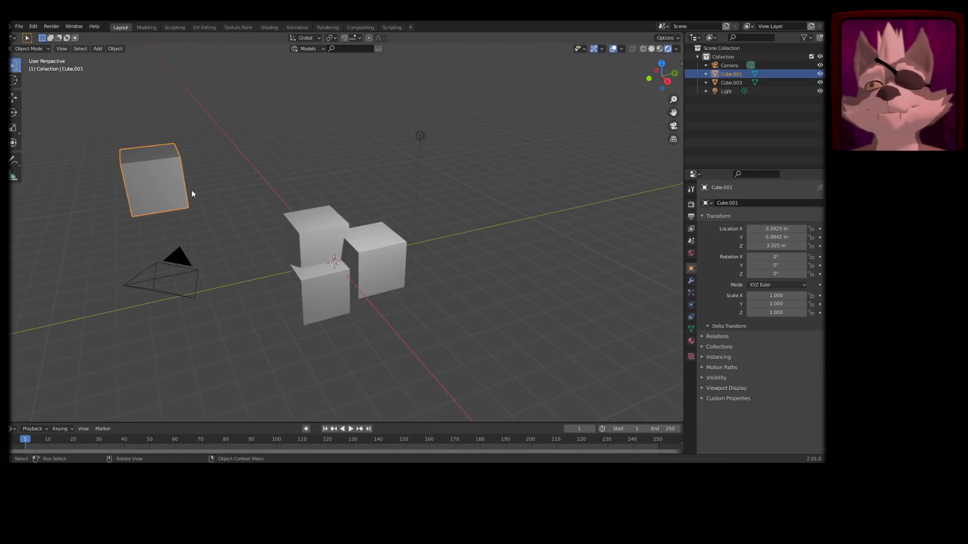
click(459, 218)
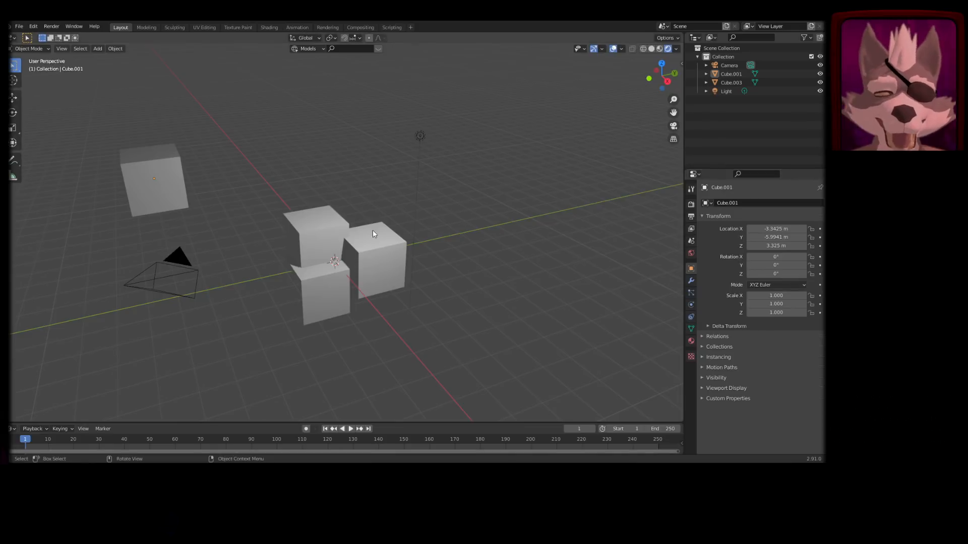
- Delete the whole three-cube object in Object Mode and undo the deletion
click(319, 259)
key(x)
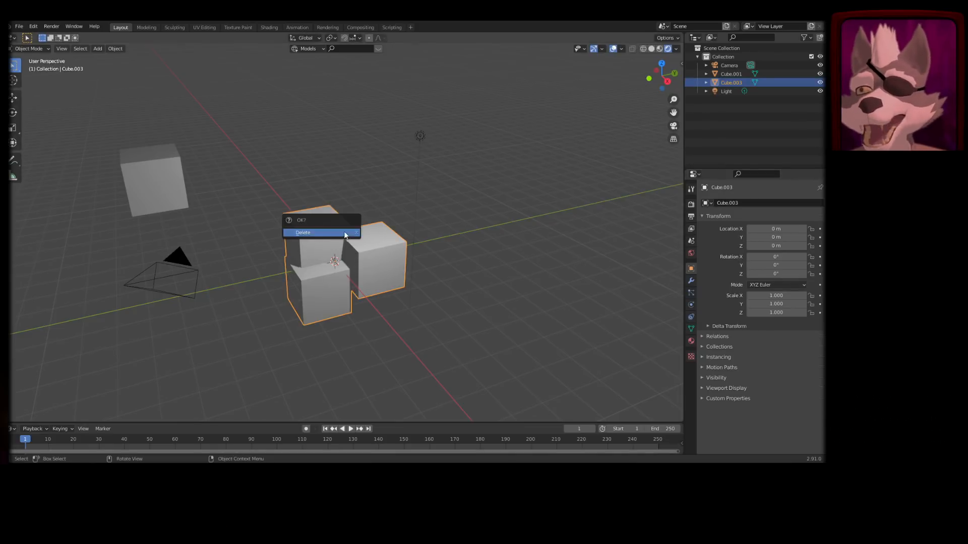
click(353, 230)
key(ctrl+z)
- In Edit Mode, delete the rear cube's top face and the right-hand cube's front face, and return to Object Mode
key(Tab)
click(372, 242)
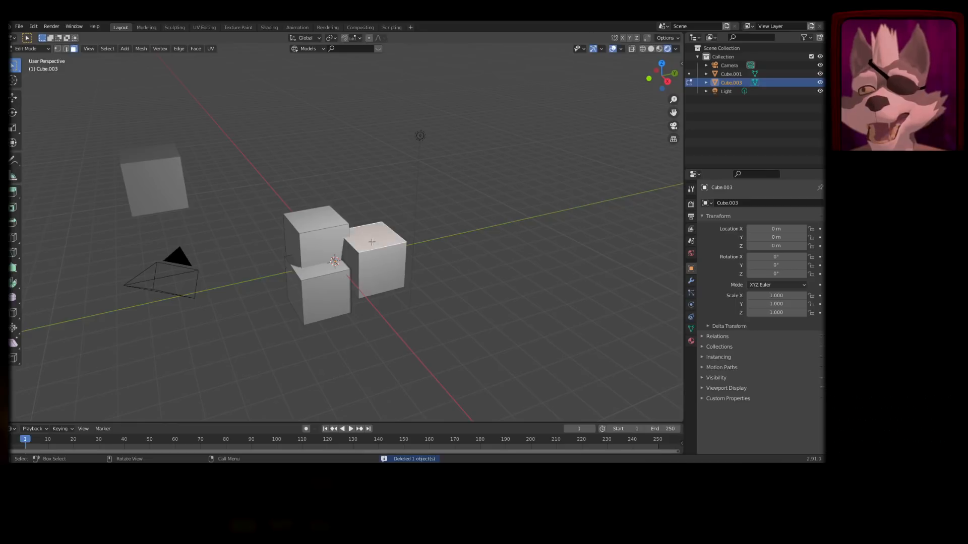
click(317, 215)
key(x)
click(322, 218)
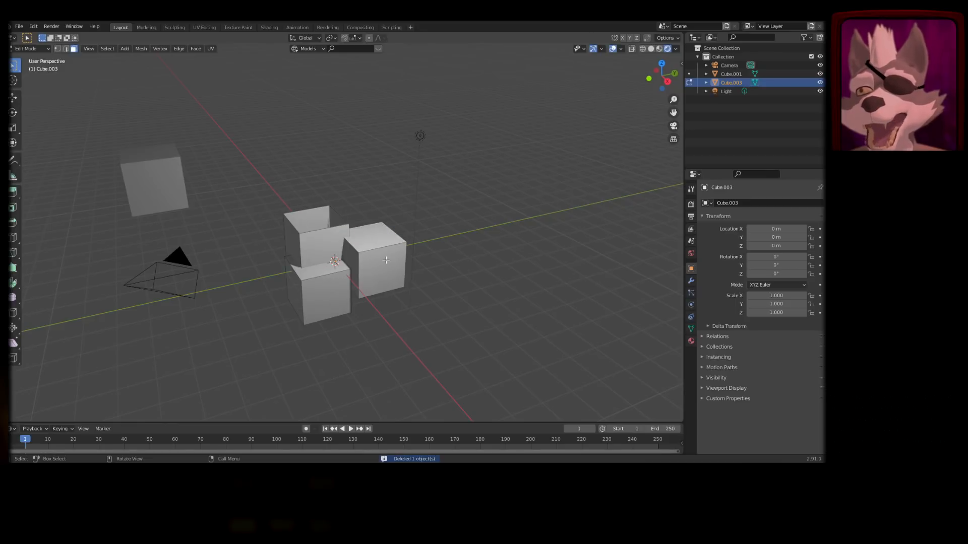
click(388, 262)
key(x)
click(388, 262)
key(Tab)
- Compare the object context menu in Object Mode with the face context menu in Edit Mode with all faces selected
middle_drag(412, 253, 381, 263)
right_click(323, 246)
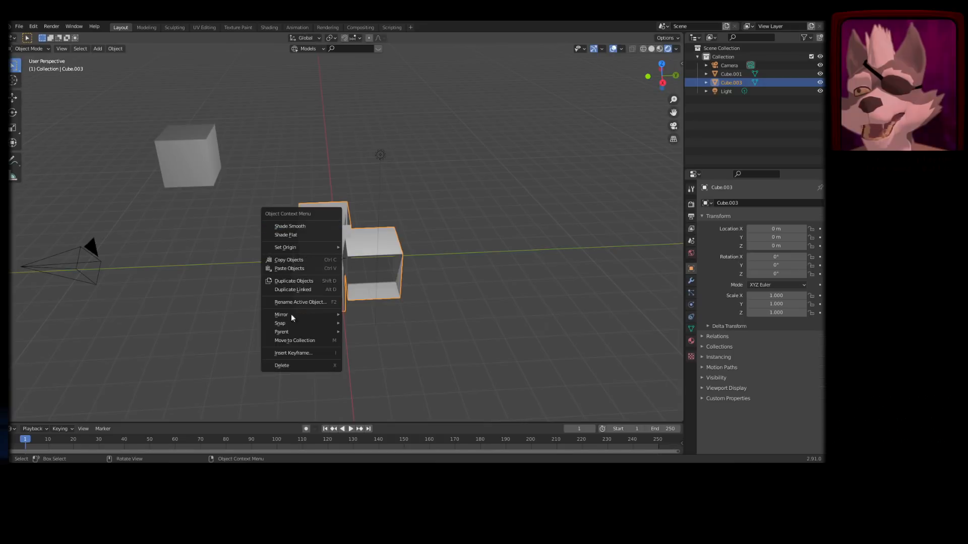
click(408, 224)
scroll(341, 272, up, 2)
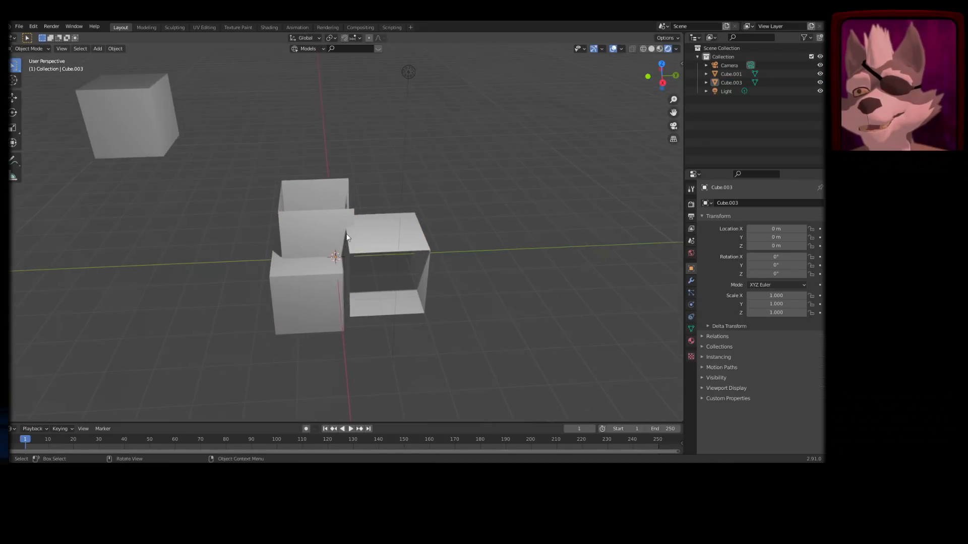
click(350, 231)
key(Tab)
key(a)
right_click(350, 231)
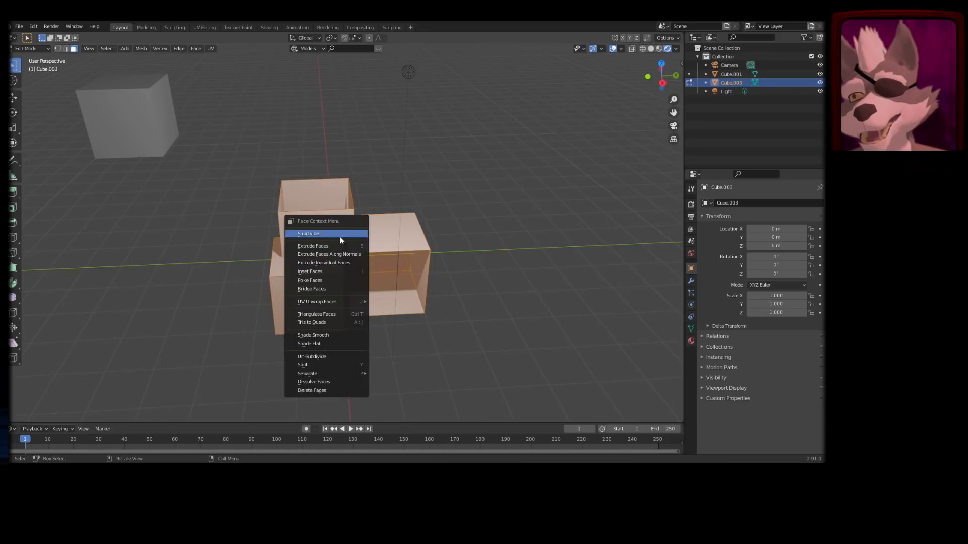
click(434, 235)
- Select all faces of the three-cube mesh and subdivide them twice
key(a)
right_click(322, 239)
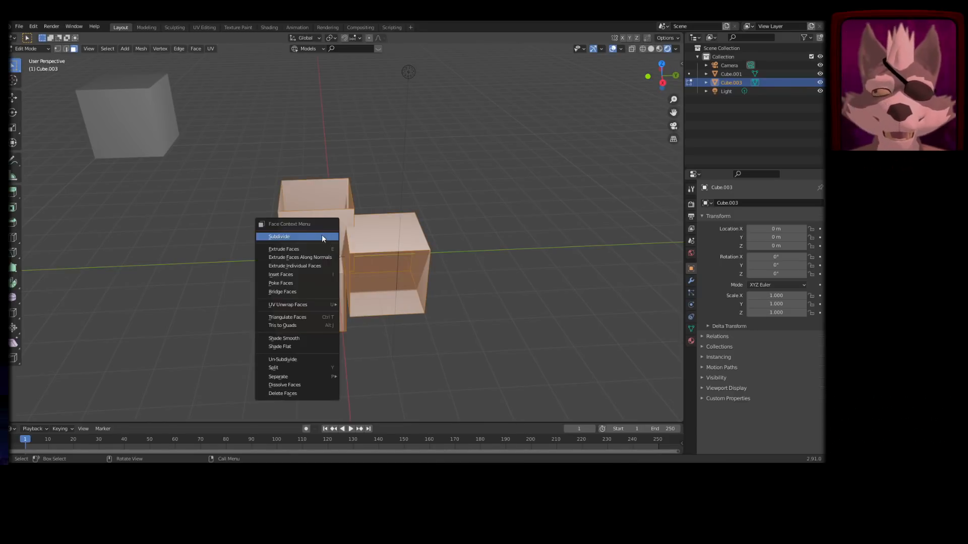
click(285, 236)
middle_drag(286, 236, 384, 255)
right_click(370, 226)
click(367, 226)
- Extrude one small top face of the subdivided cube upward twice to form a tall column
click(381, 250)
key(e)
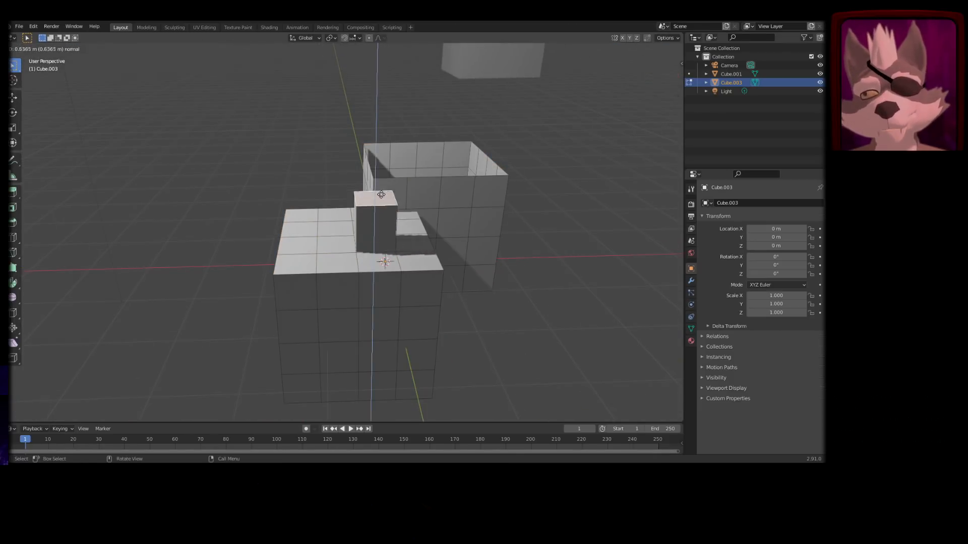
click(387, 115)
key(e)
click(379, 85)
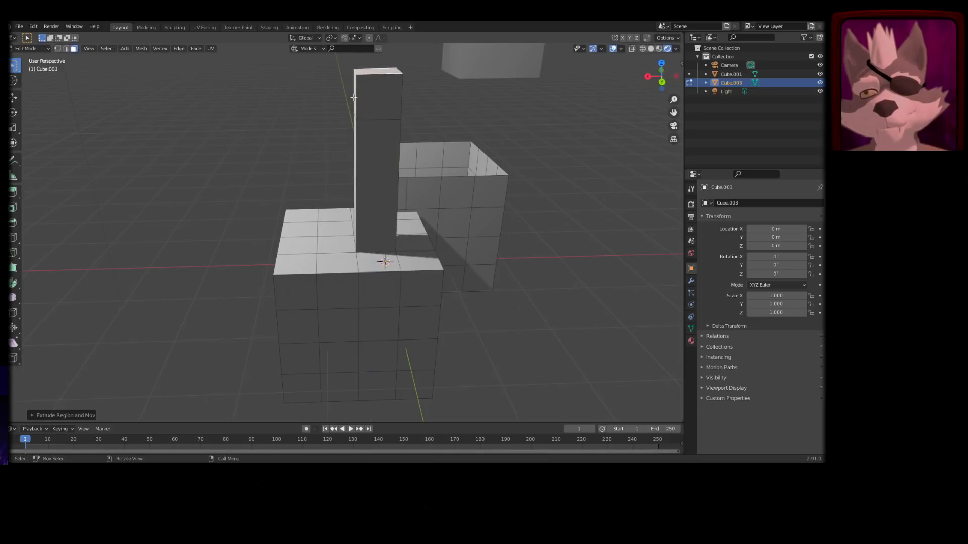
- Extrude the column's upper side face into a horizontal arm with an L-shaped bend and return to Object Mode
middle_drag(353, 121, 385, 121)
click(385, 103)
key(e)
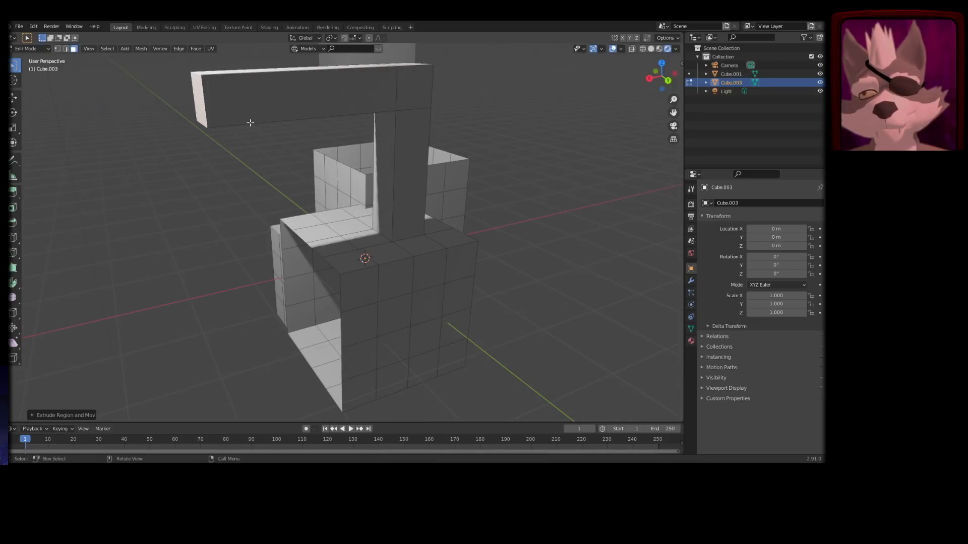
click(192, 146)
middle_drag(192, 146, 459, 260)
scroll(395, 190, down, 5)
key(Tab)
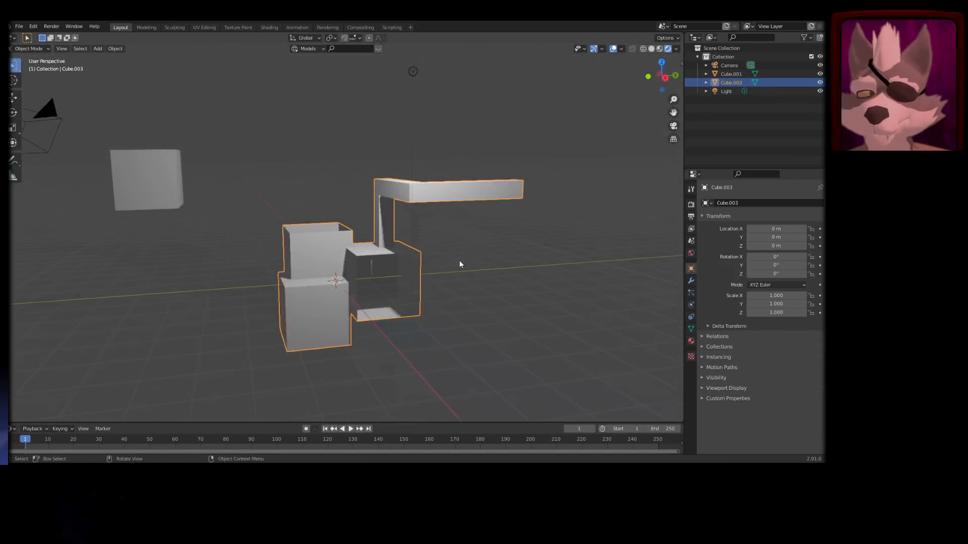
- Start a new General file without saving the current scene
middle_drag(543, 256, 407, 241)
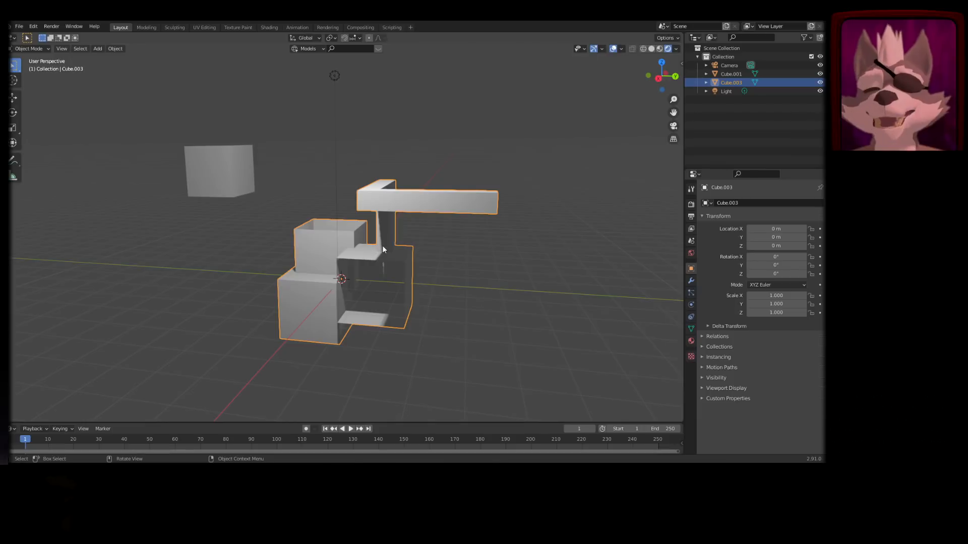
key(ctrl+n)
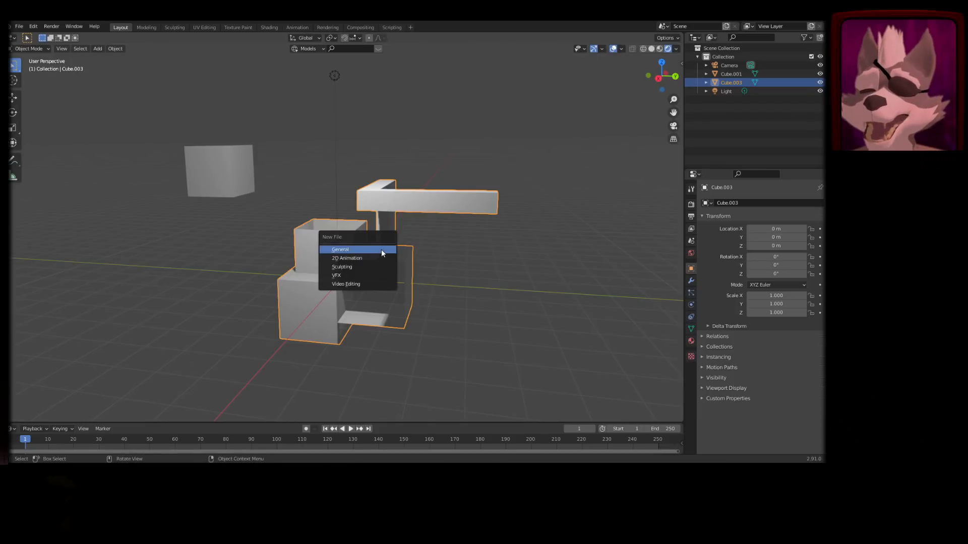
click(381, 250)
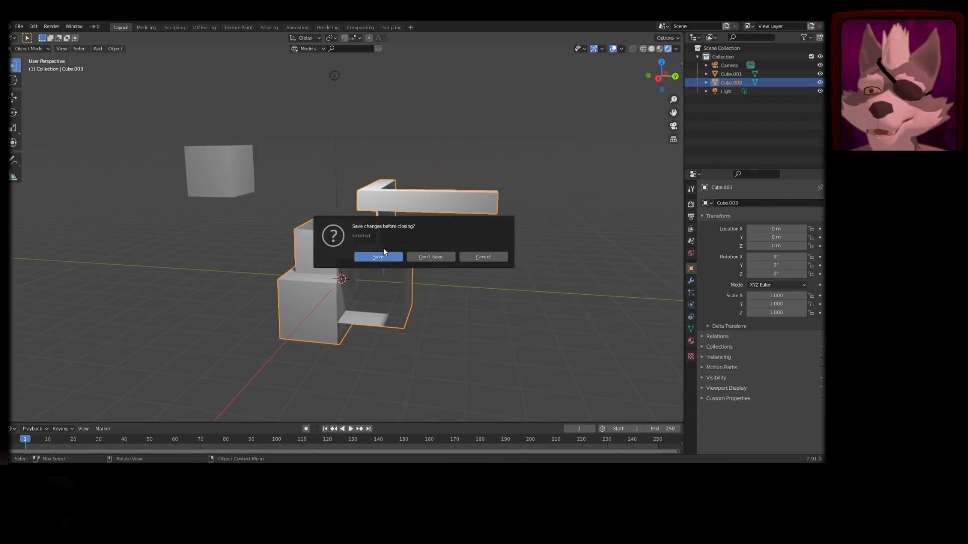
click(433, 256)
middle_drag(433, 254, 366, 194)
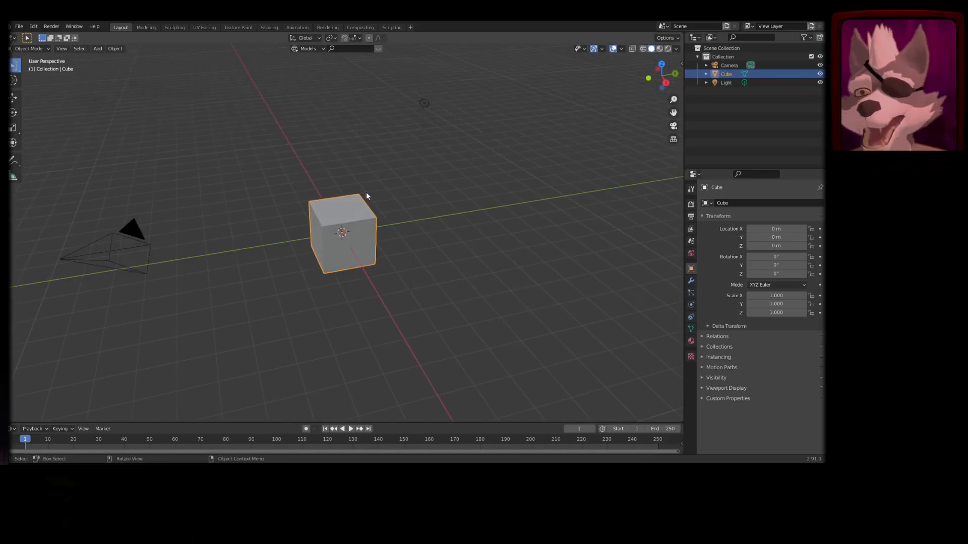
- Enter Edit Mode on the default cube and select two opposite side faces in face select mode
middle_drag(362, 237, 364, 266)
key(Tab)
scroll(354, 221, up, 5)
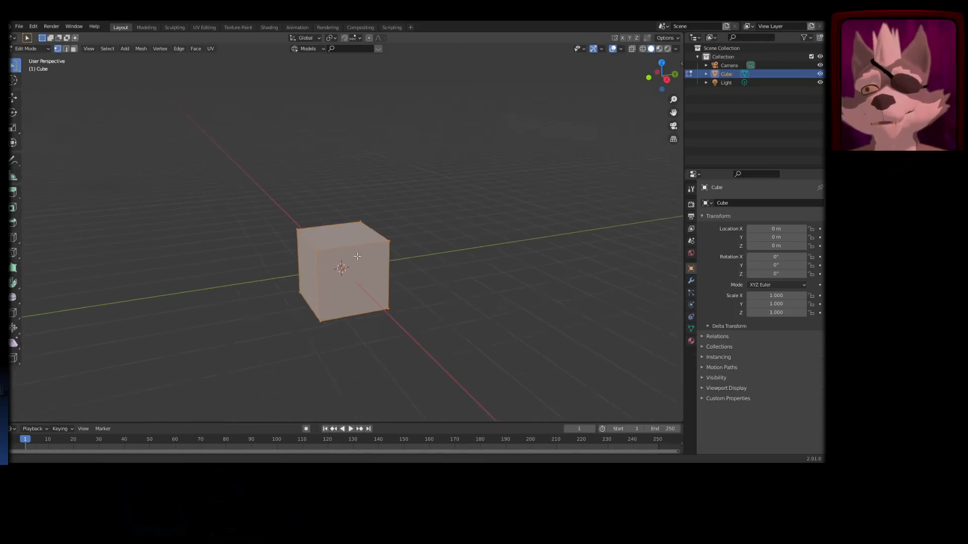
click(74, 49)
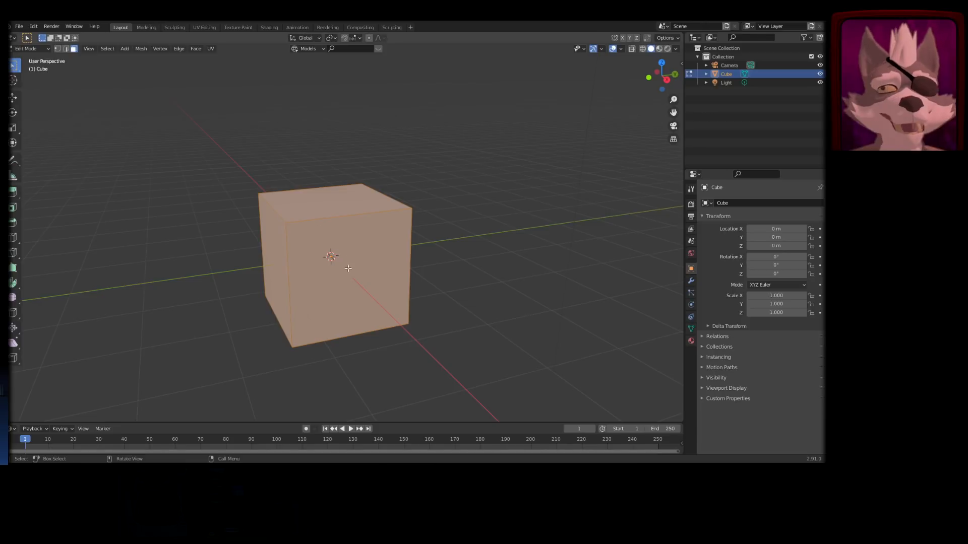
click(349, 268)
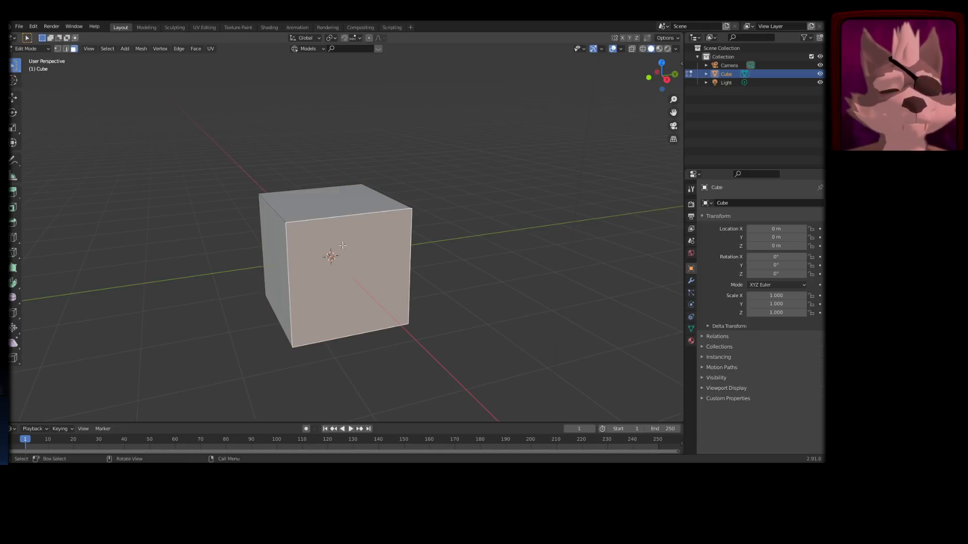
key(alt+a)
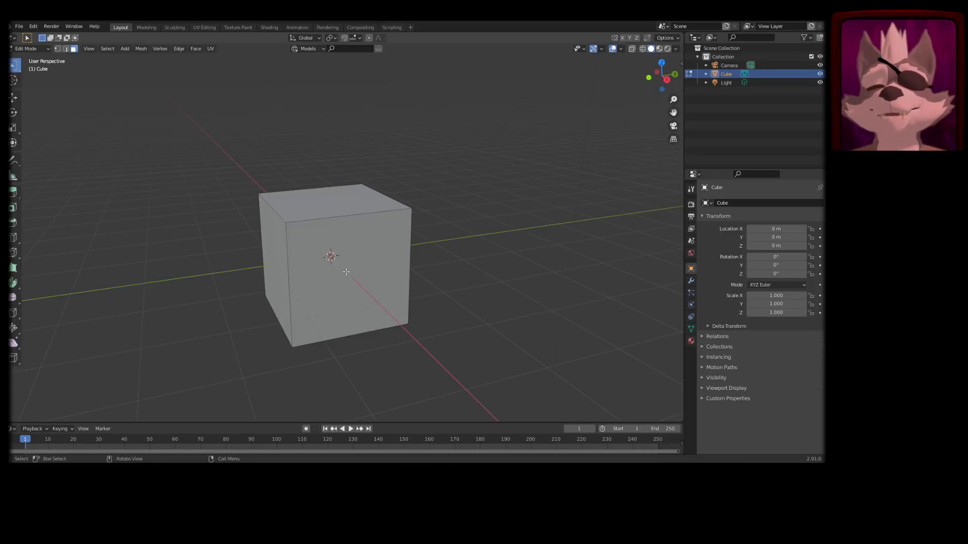
middle_drag(293, 246, 443, 232)
click(366, 245)
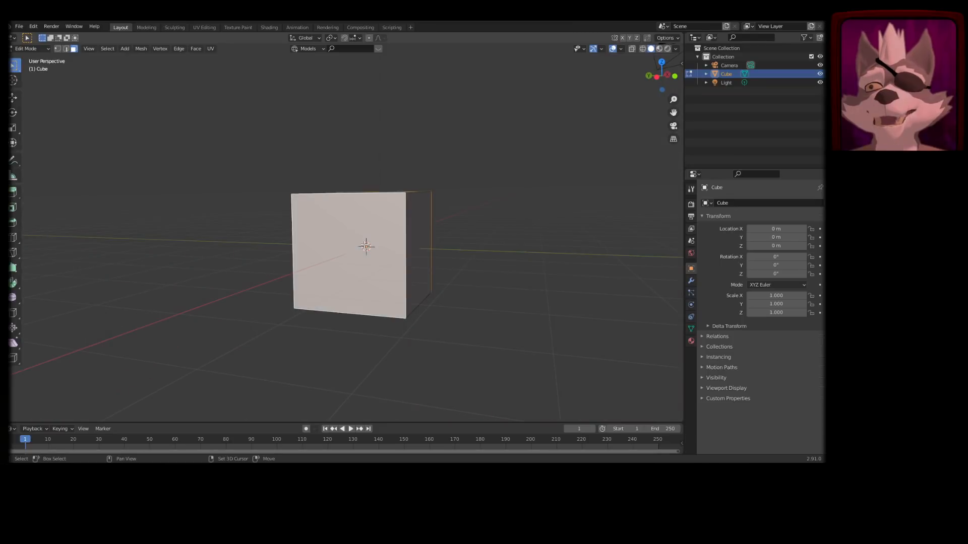
middle_drag(500, 205, 472, 240)
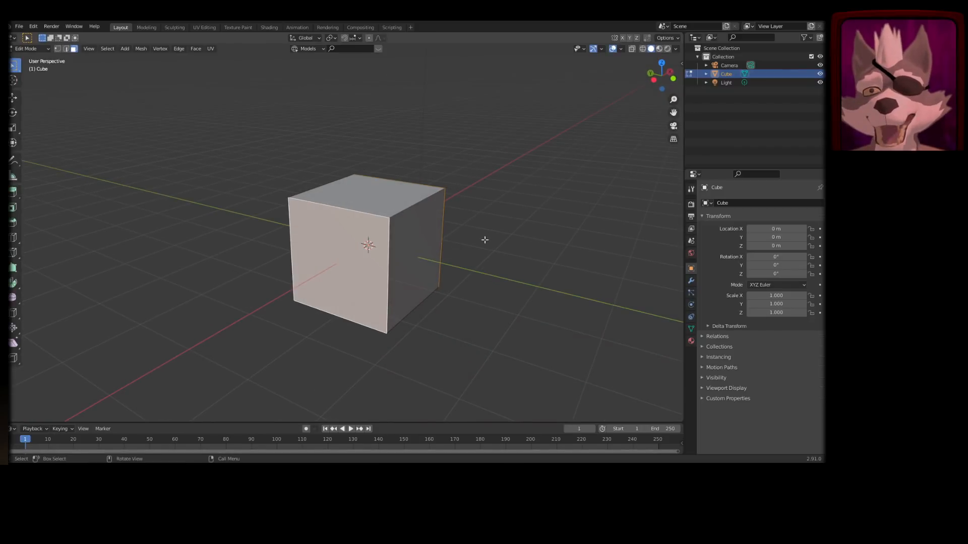
- Inset the two selected faces to leave a narrow border and delete the inner faces to open the cube on both sides
key(i)
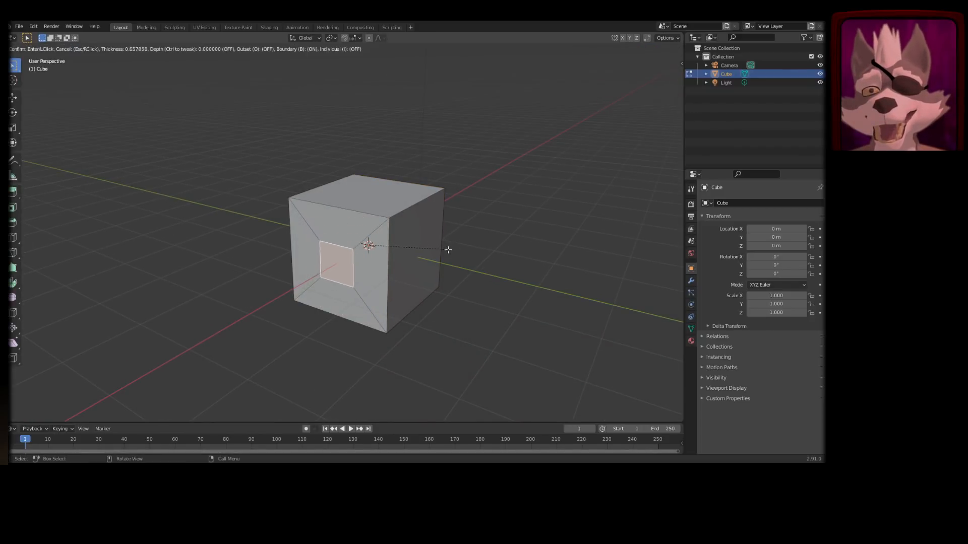
click(473, 243)
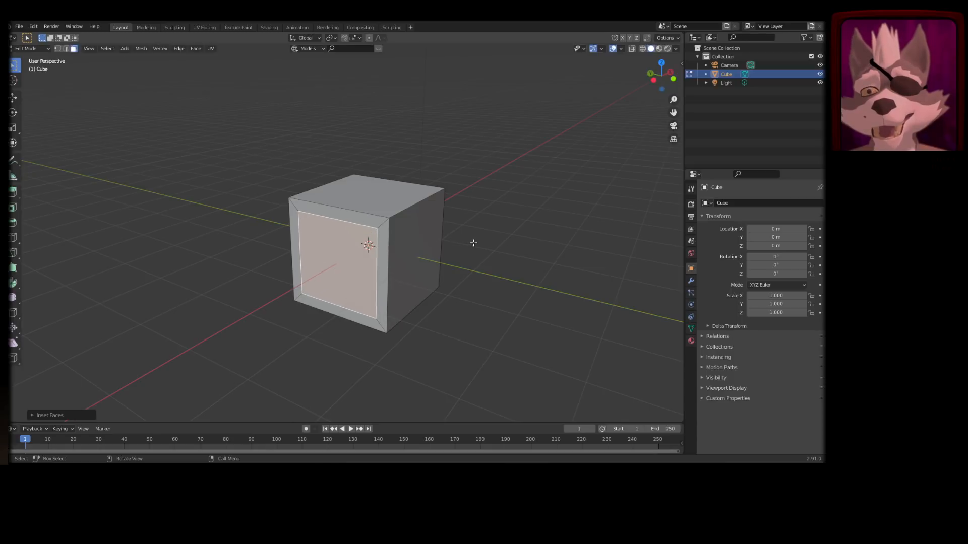
middle_drag(486, 252, 455, 229)
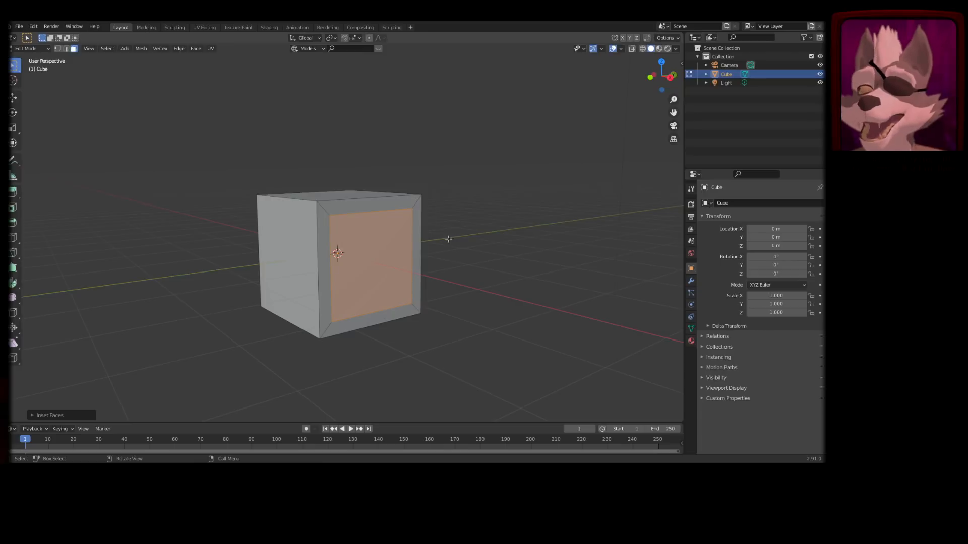
key(x)
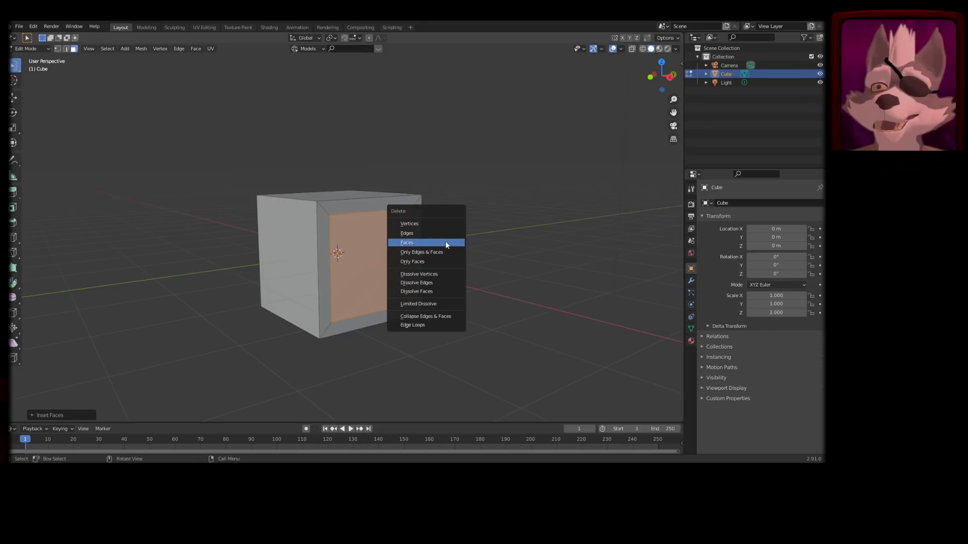
click(415, 243)
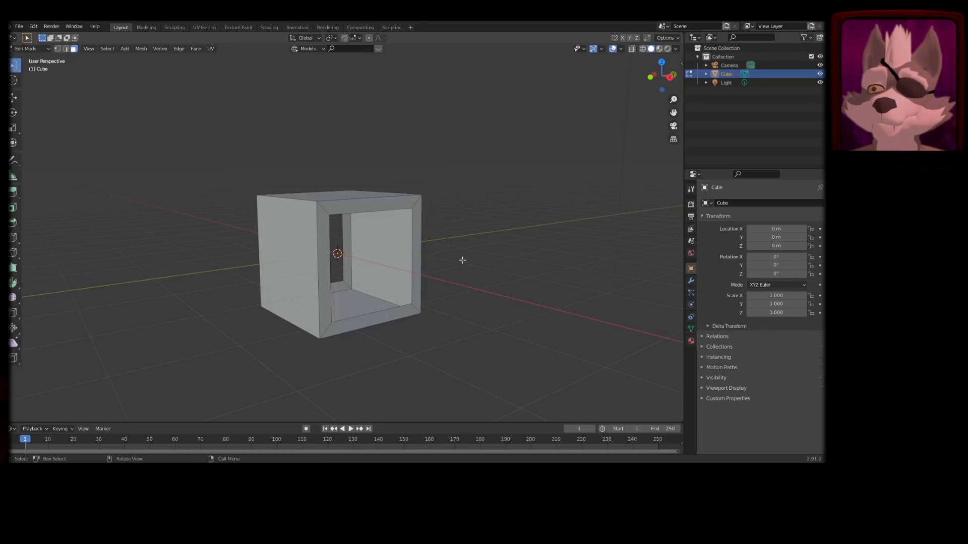
- Switch to edge select mode and select the four inner edges around one square opening, leaving them in place
middle_drag(460, 261, 334, 310)
scroll(358, 248, up, 3)
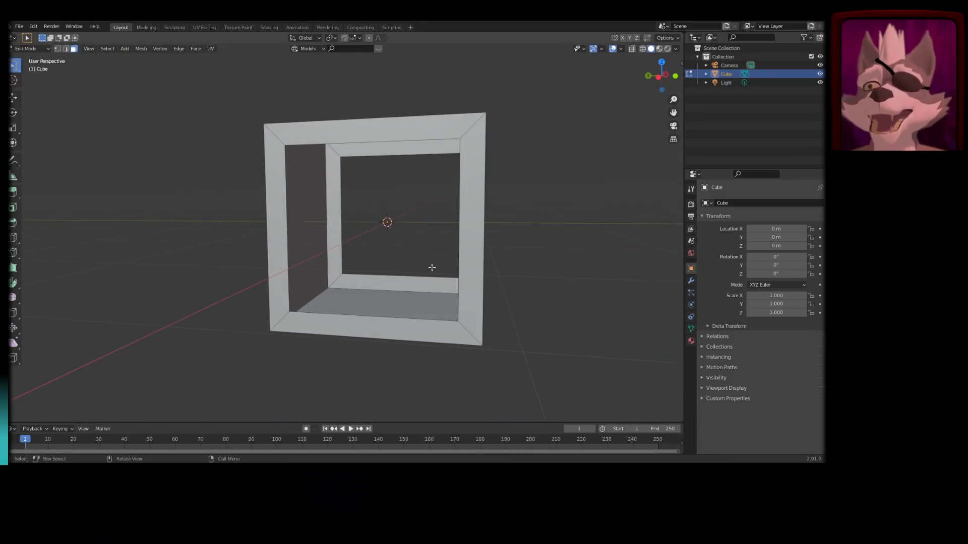
middle_drag(337, 252, 329, 281)
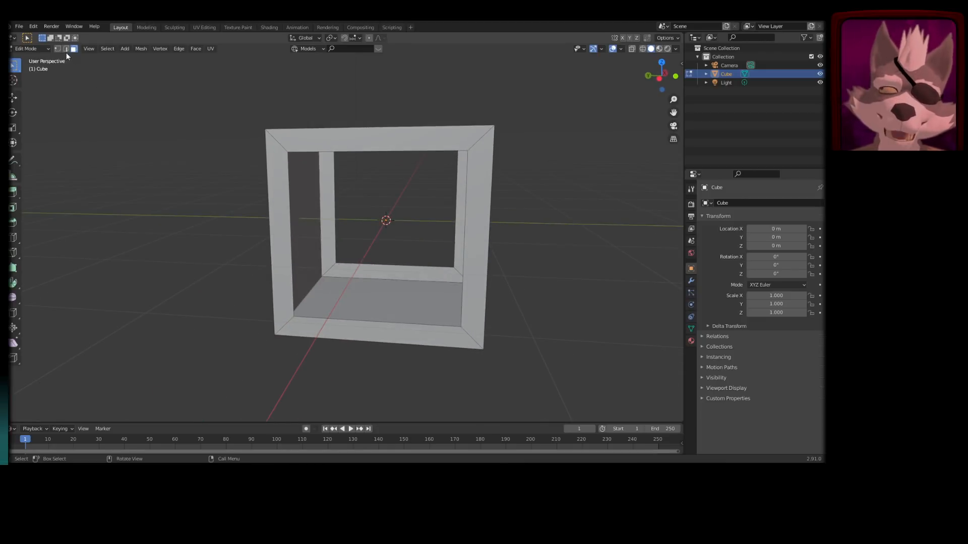
middle_drag(351, 303, 307, 261)
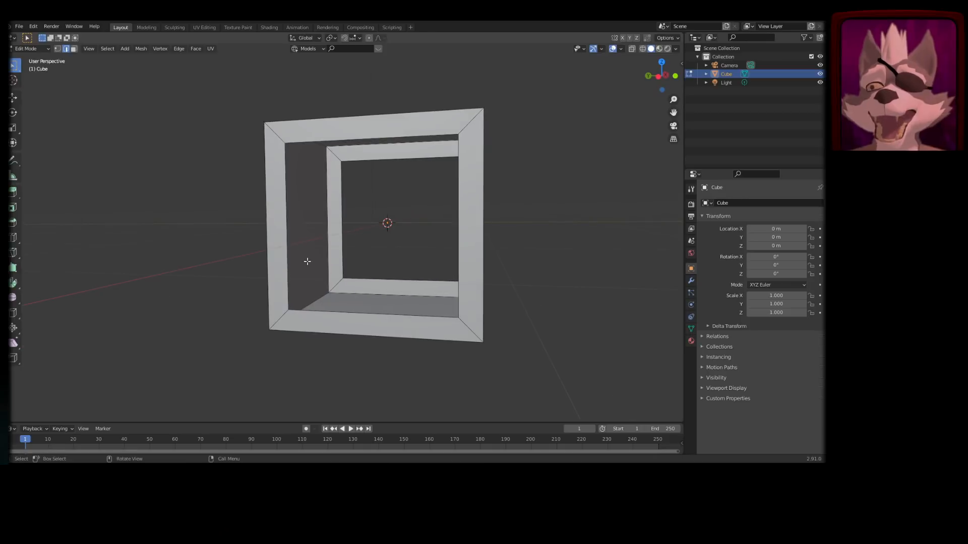
alt+click(290, 223)
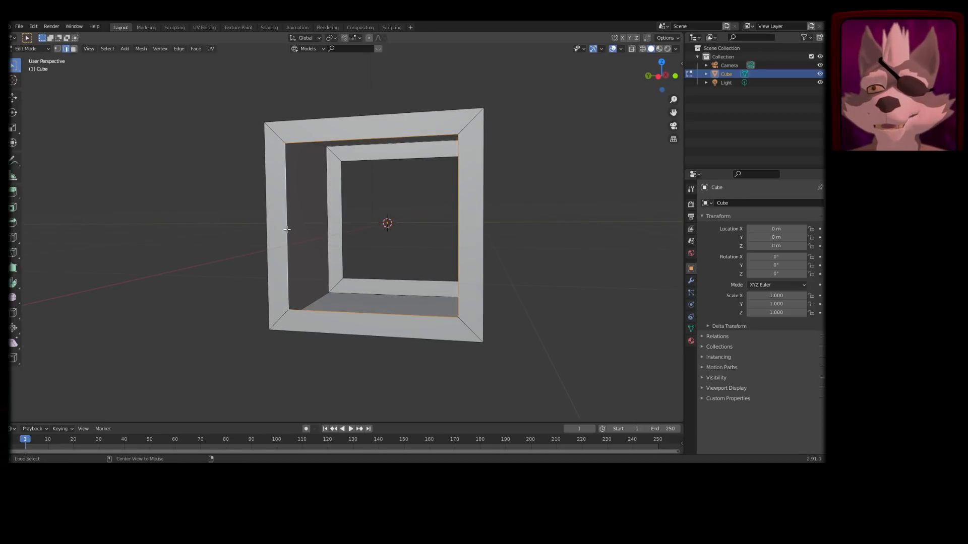
click(291, 195)
shift+click(327, 144)
shift+click(455, 227)
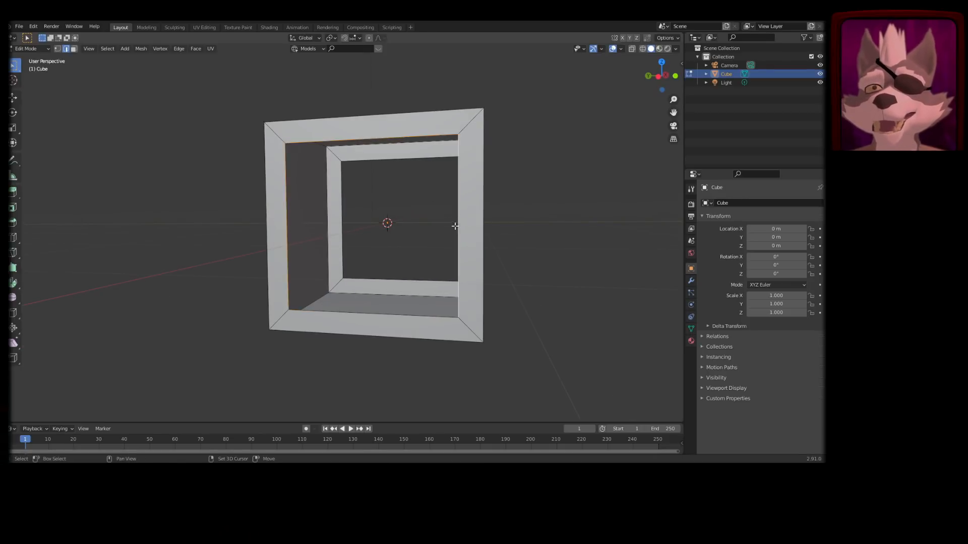
middle_drag(435, 231, 414, 224)
key(g)
right_click(401, 242)
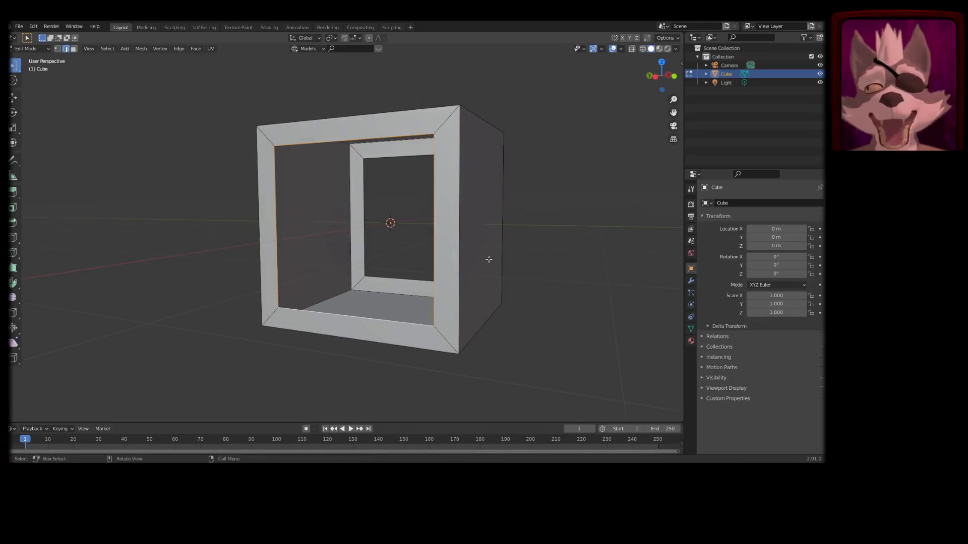
- Add the inner edge loop of the opposite opening to the selection and bridge both edge loops to form inner walls through the cube
middle_drag(557, 216, 445, 207)
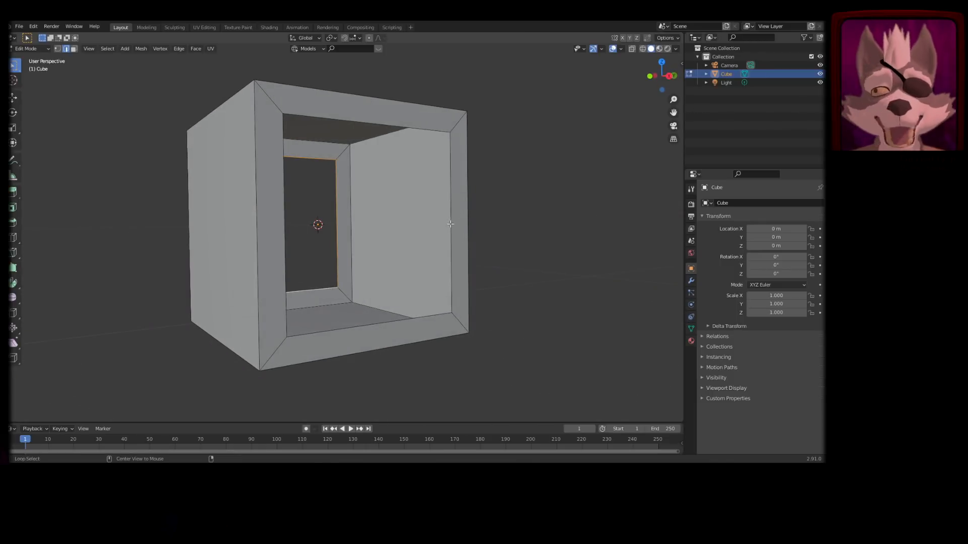
alt+click(450, 221)
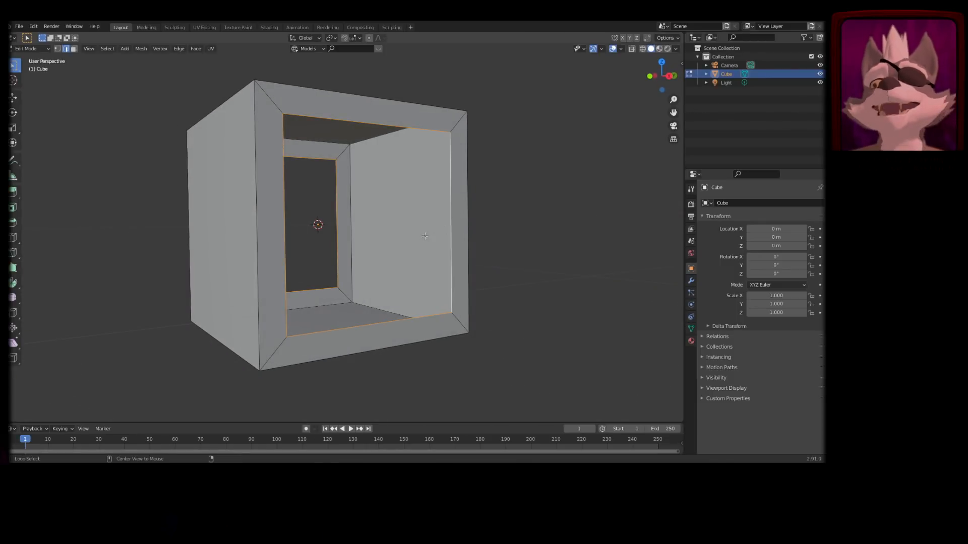
middle_drag(471, 231, 386, 259)
key(g)
right_click(455, 237)
right_click(397, 192)
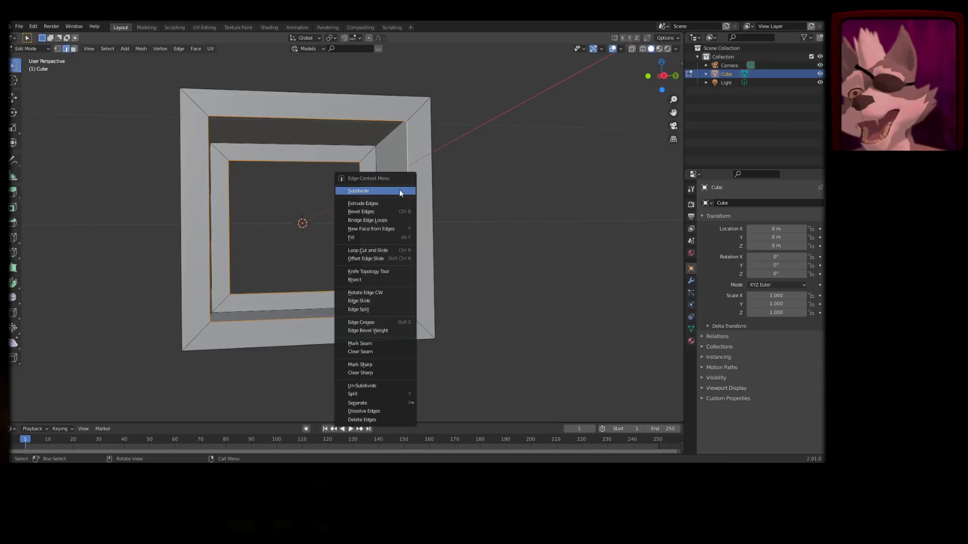
click(386, 221)
mouse_move(385, 221)
middle_down()
mouse_move(424, 216)
mouse_move(322, 255)
mouse_move(479, 258)
mouse_move(433, 243)
mouse_move(444, 239)
mouse_move(478, 270)
mouse_move(456, 205)
mouse_move(431, 268)
mouse_move(444, 239)
mouse_move(374, 234)
middle_up()
click(315, 255)
key(Tab)
key(Tab)
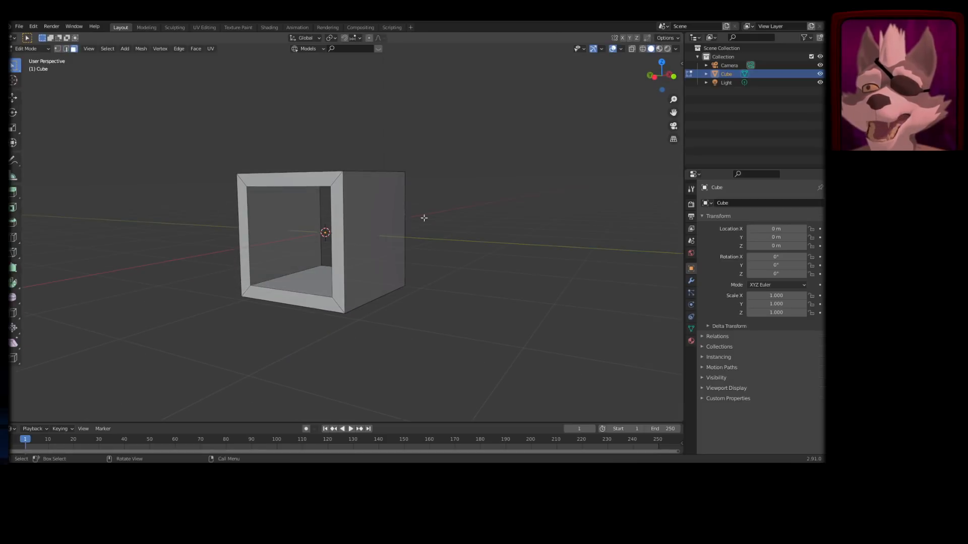
- Extrude the solid side face next to the opening outward along its normal to add a second cube-sized block
click(374, 244)
mouse_move(412, 232)
middle_down()
mouse_move(428, 237)
mouse_move(418, 232)
middle_up()
key(e)
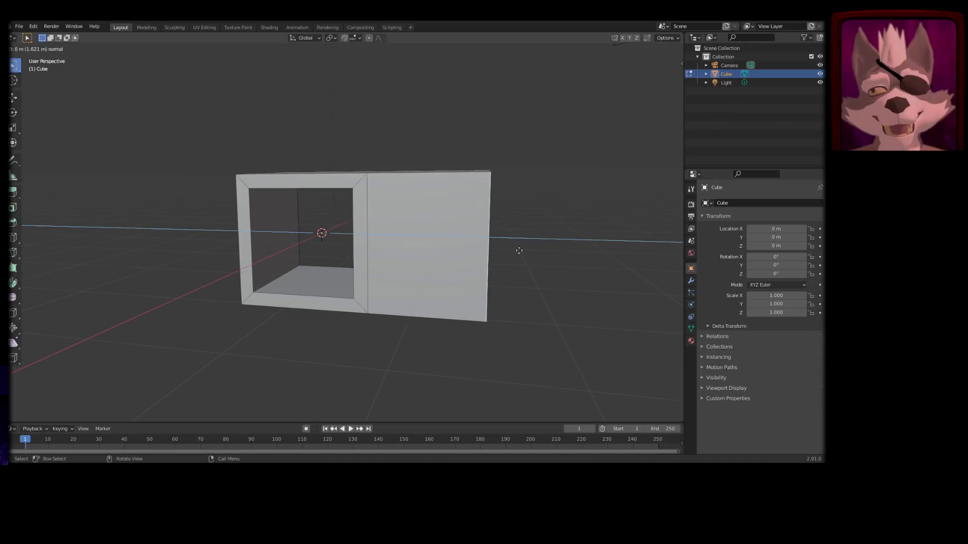
click(547, 248)
middle_drag(554, 247, 380, 259)
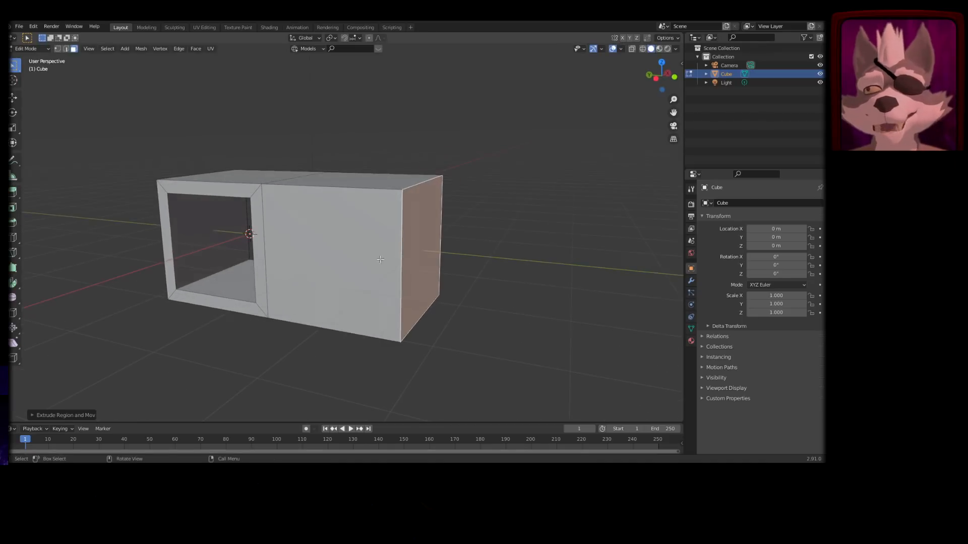
- Select the front and back faces of the extruded block and inset them with a thickness of about 0.21
click(350, 259)
middle_drag(513, 230, 369, 233)
click(375, 247)
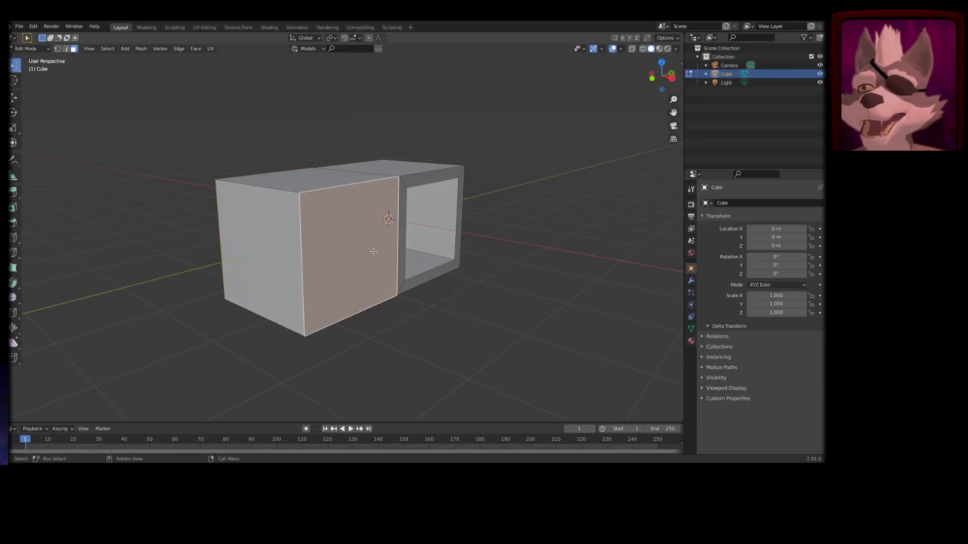
key(i)
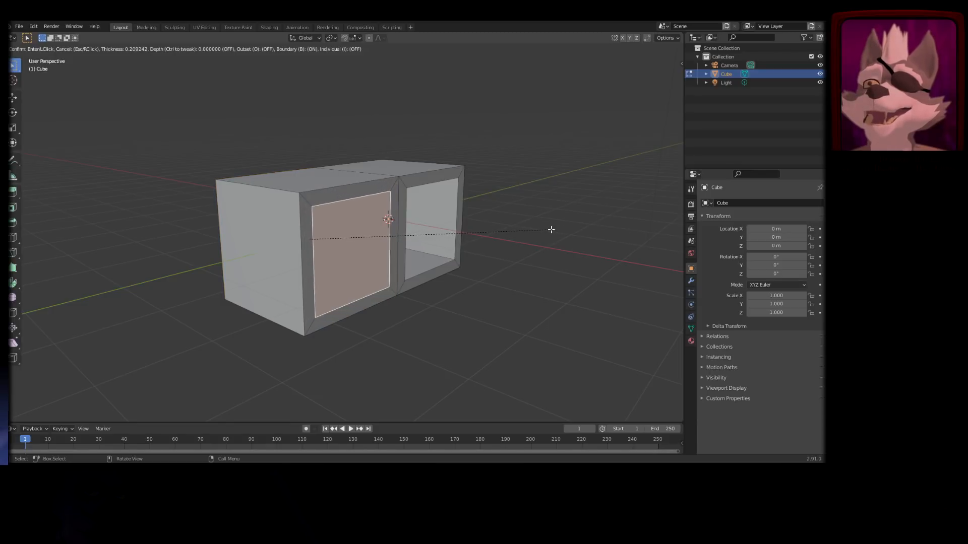
click(554, 230)
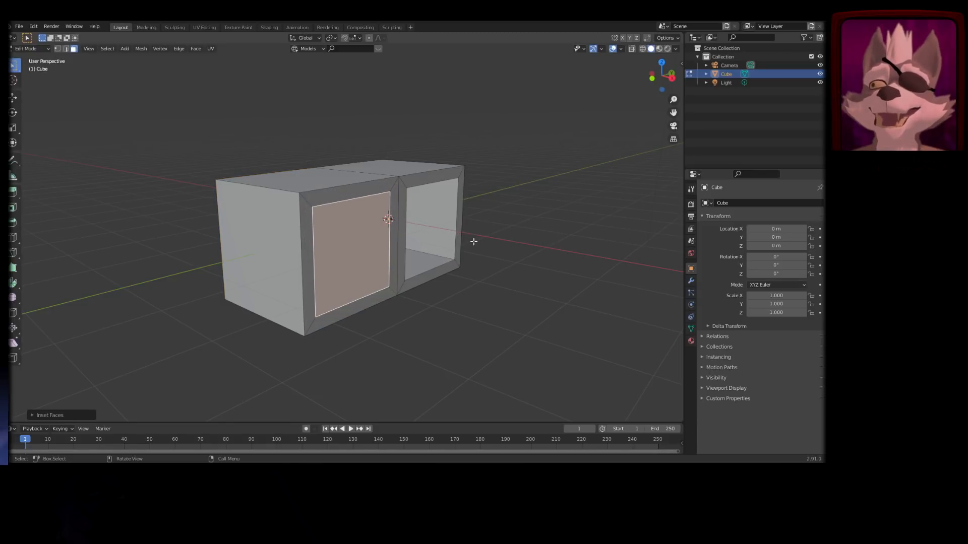
- Delete the inset inner faces to open the extruded block on both sides
key(x)
key(s)
key(x)
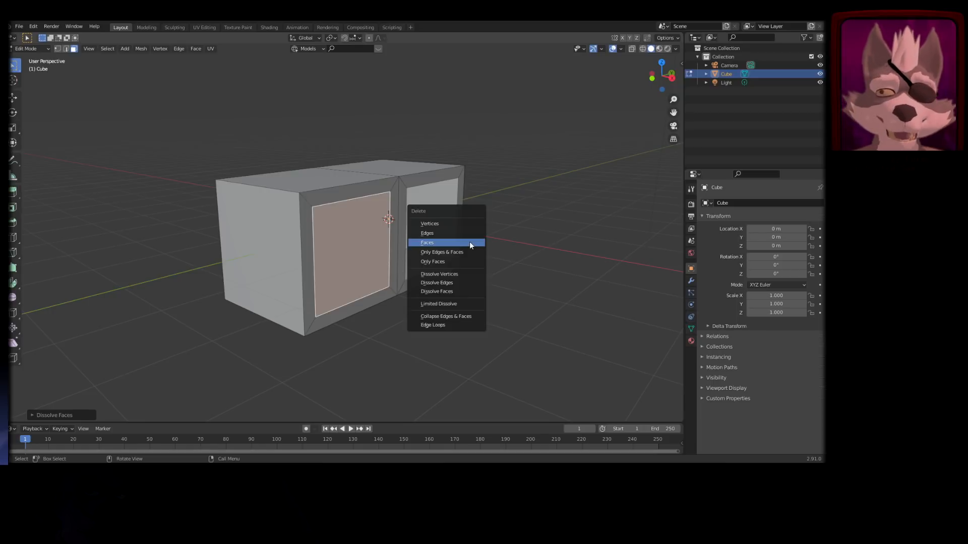
click(469, 244)
middle_drag(470, 244, 423, 242)
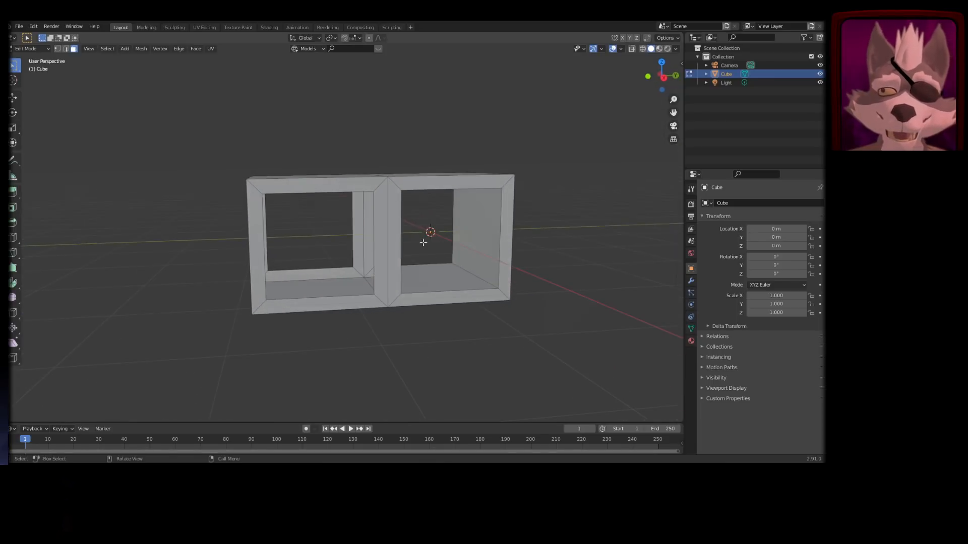
- In edge select mode, select the inner edge loops of the second block's two openings and bridge them to create its inner walls
click(66, 49)
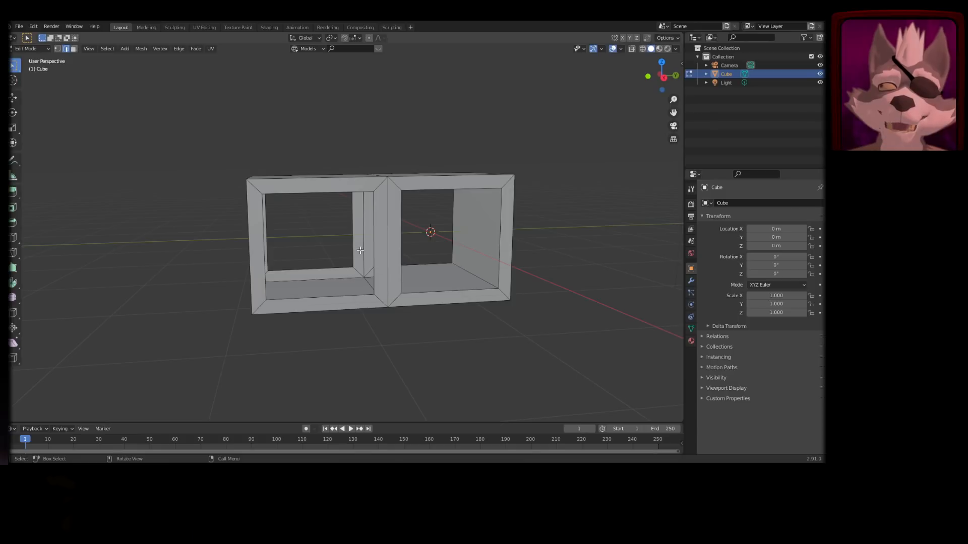
middle_drag(349, 269, 337, 294)
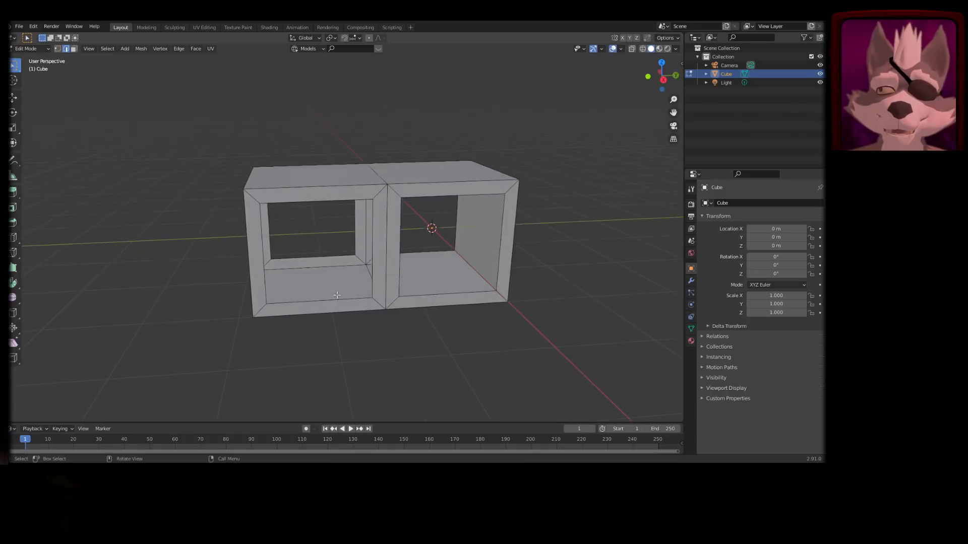
alt+click(299, 301)
middle_drag(286, 275, 468, 272)
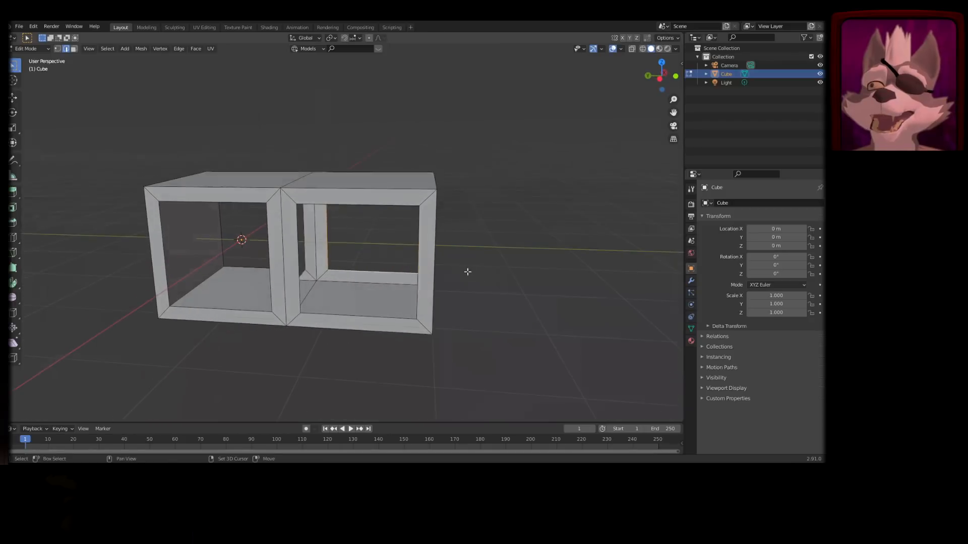
alt+shift+click(348, 315)
mouse_move(366, 292)
middle_down()
mouse_move(348, 289)
mouse_move(372, 291)
middle_up()
key(g)
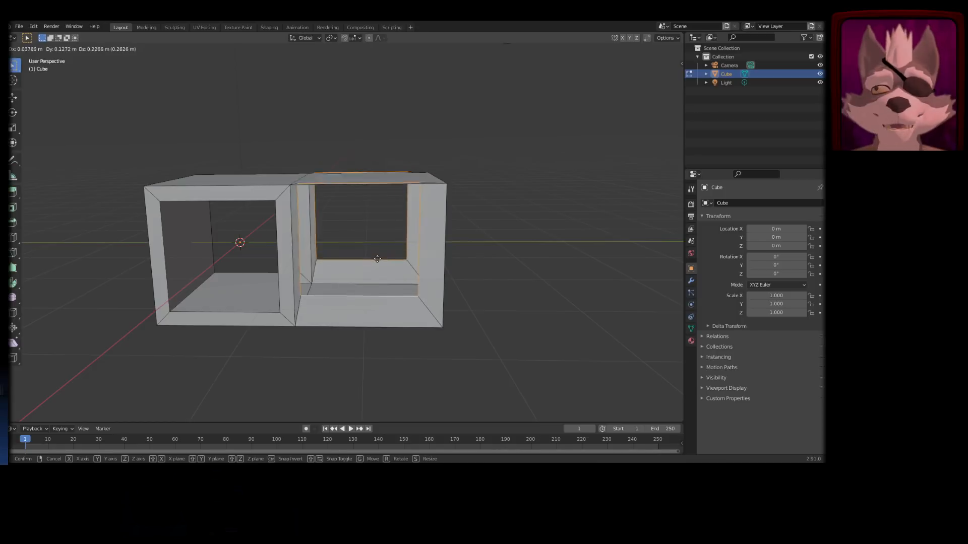
right_click(378, 240)
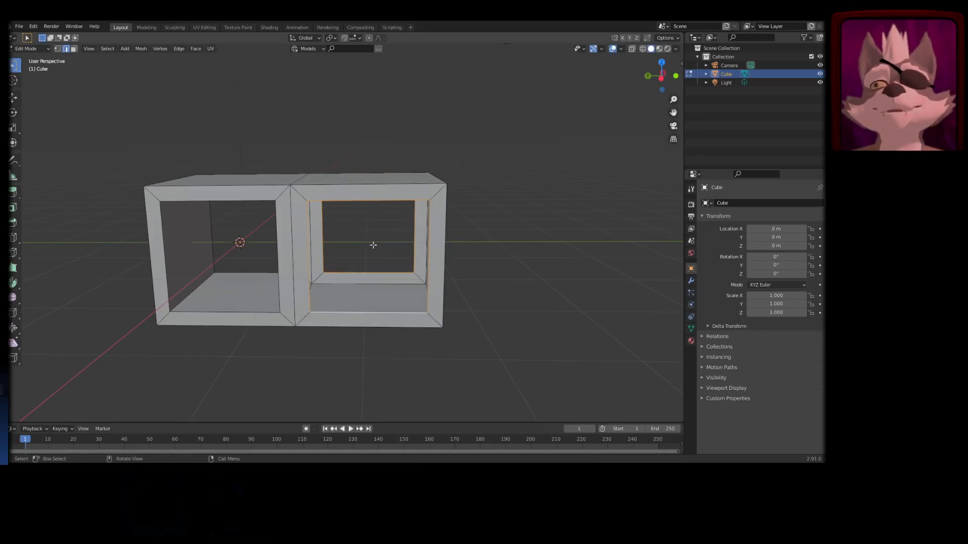
key(ctrl+e)
click(346, 244)
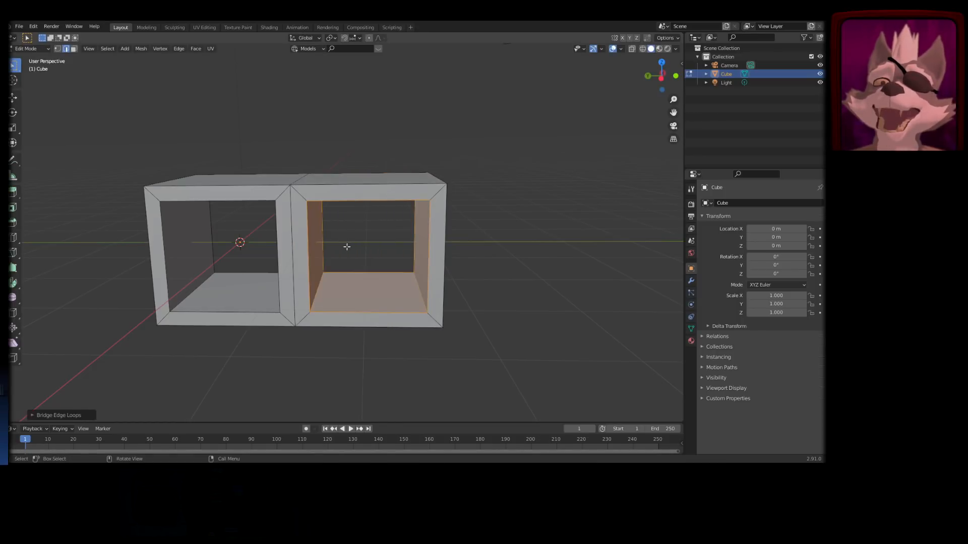
middle_drag(347, 246, 512, 242)
key(Tab)
key(Tab)
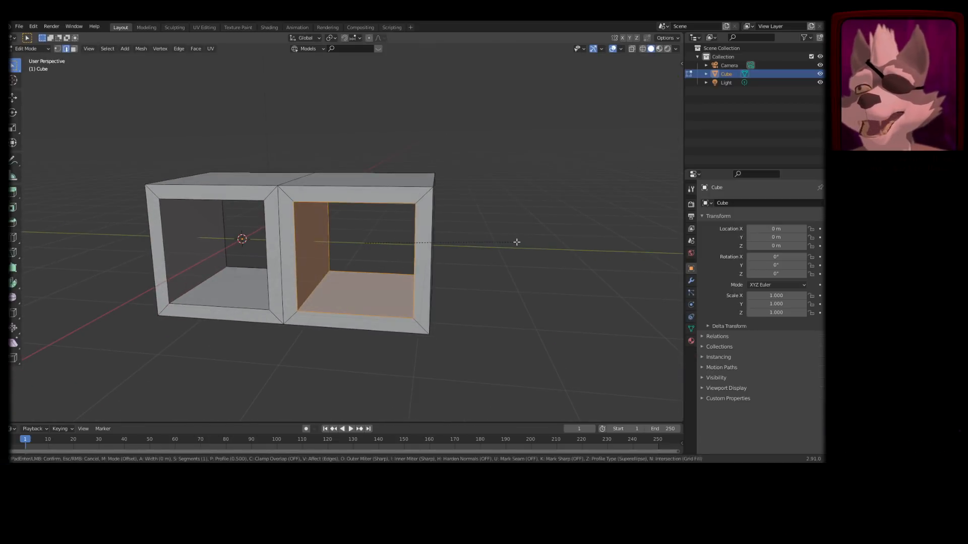
- Bevel the edges of the second block's inner walls by about 0.134 m with 7 segments
key(ctrl+b)
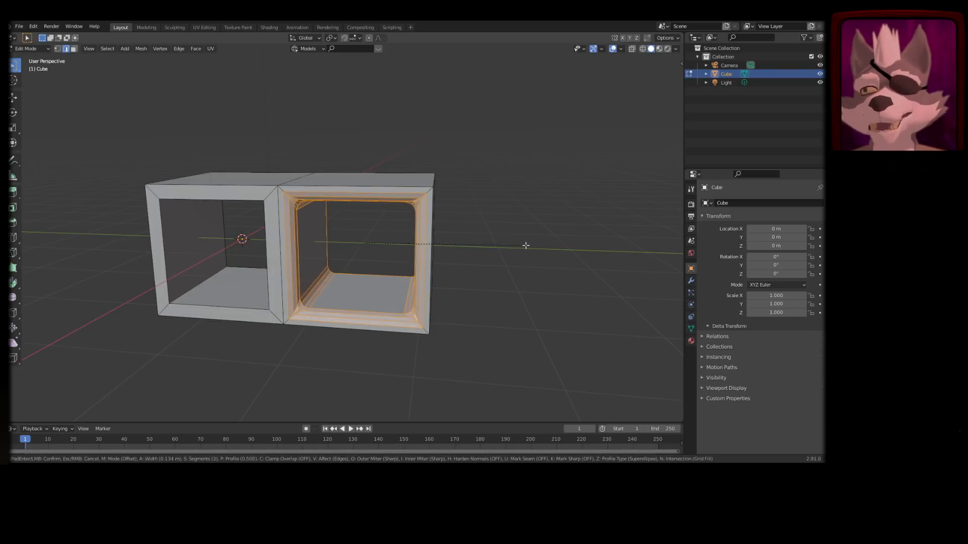
scroll(526, 245, up, 1)
scroll(526, 246, up, 8)
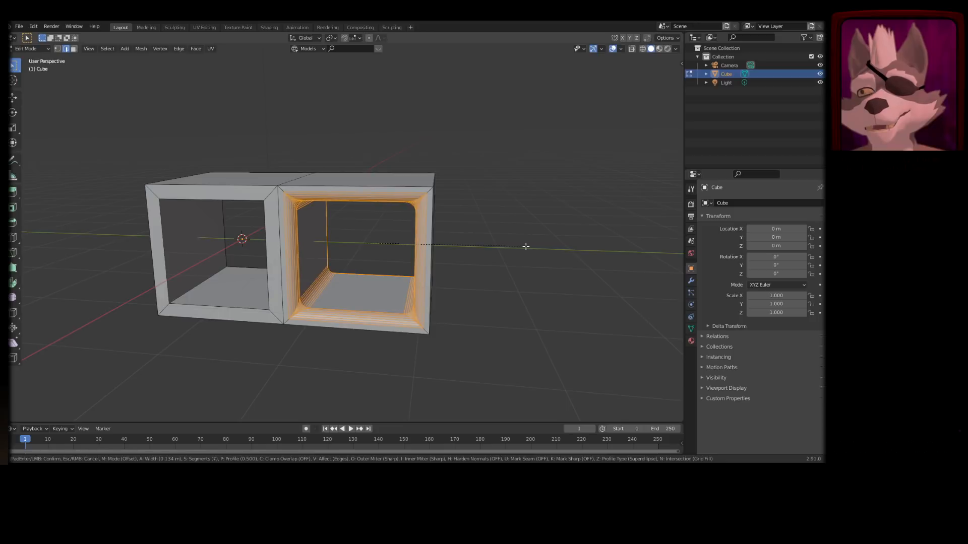
click(524, 247)
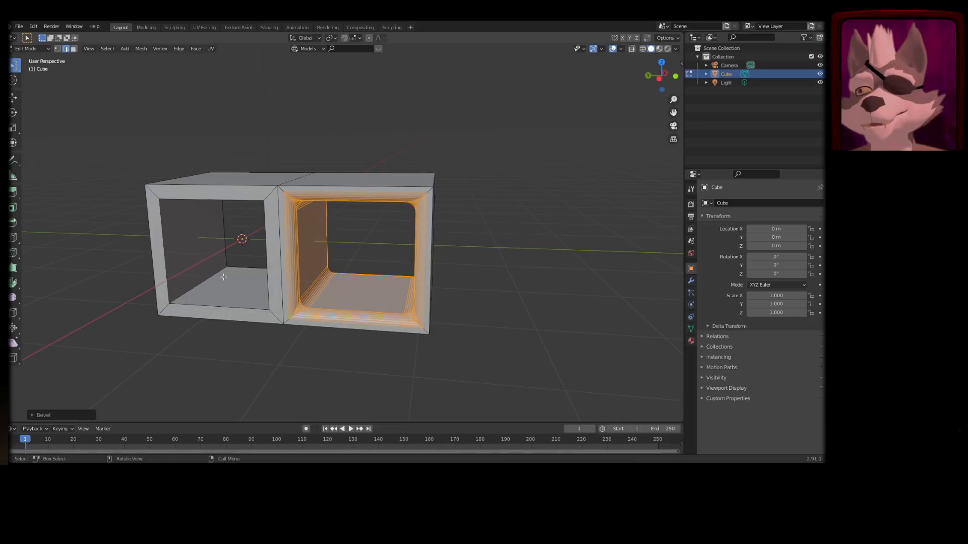
- Select the first block's inner wall faces in face select mode and bevel them by about 0.12 m with 6 segments
key(alt+a)
alt+click(202, 304)
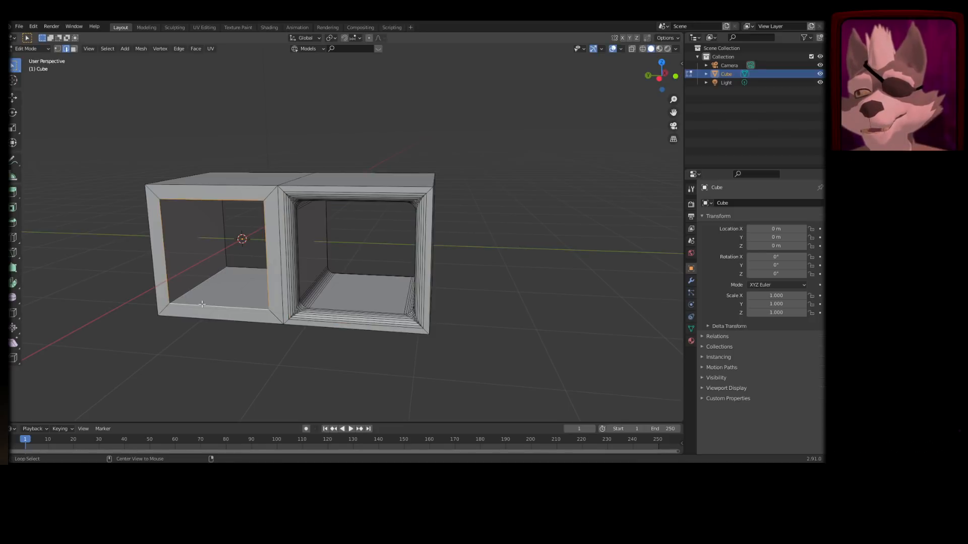
key(3)
alt+click(228, 275)
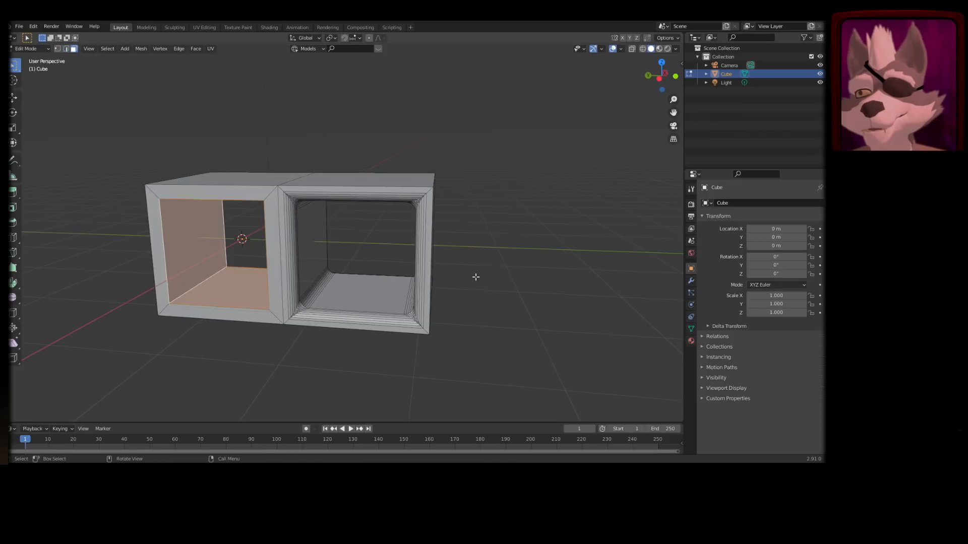
key(ctrl+b)
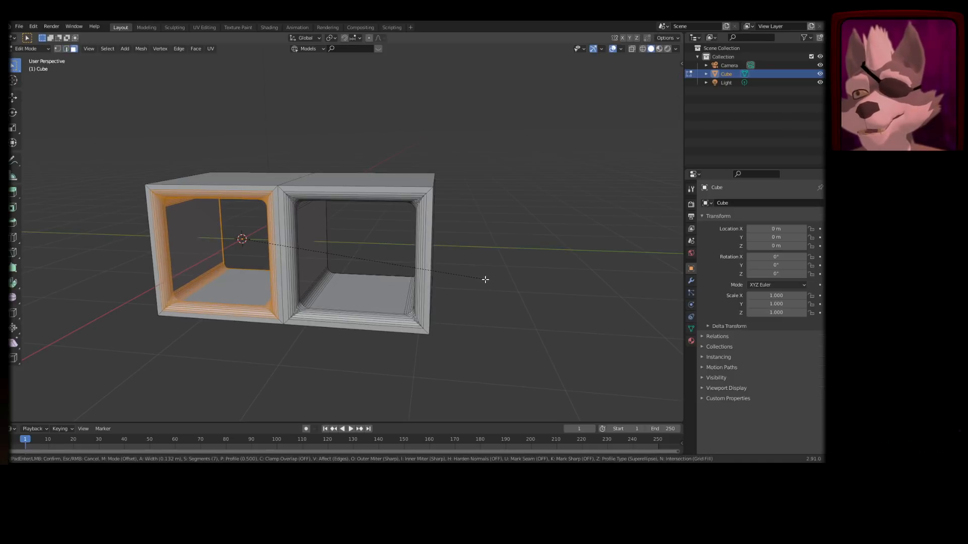
scroll(485, 280, up, 5)
scroll(485, 279, down, 6)
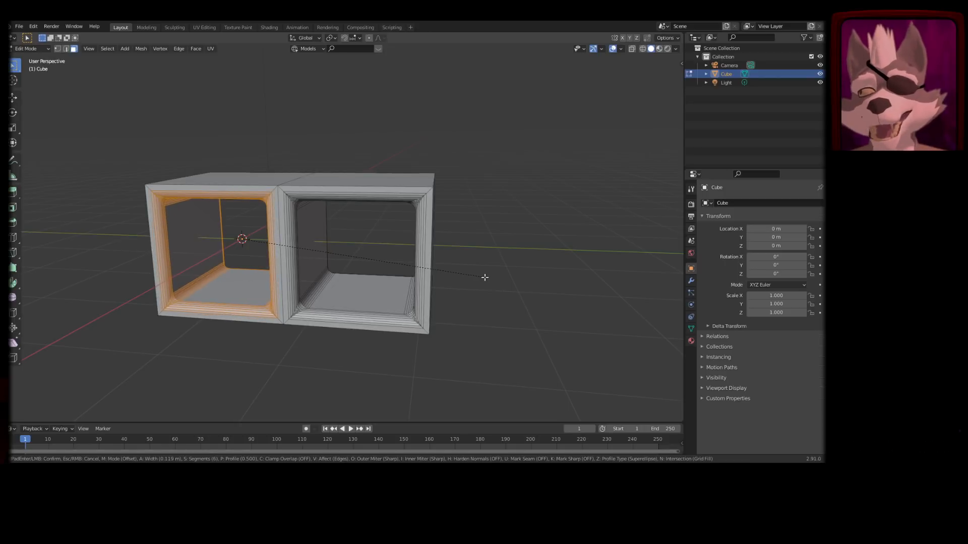
click(485, 279)
click(429, 185)
key(ctrl+b)
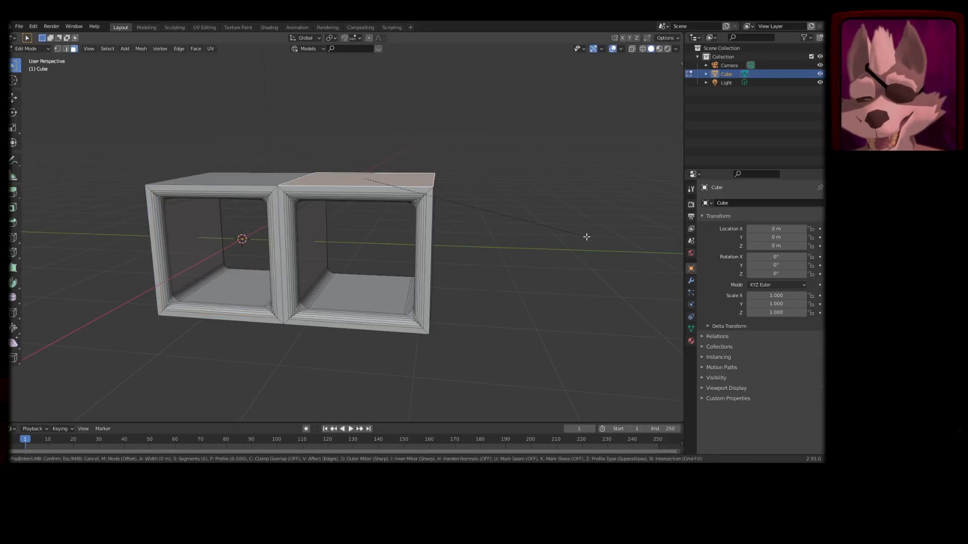
right_click(472, 239)
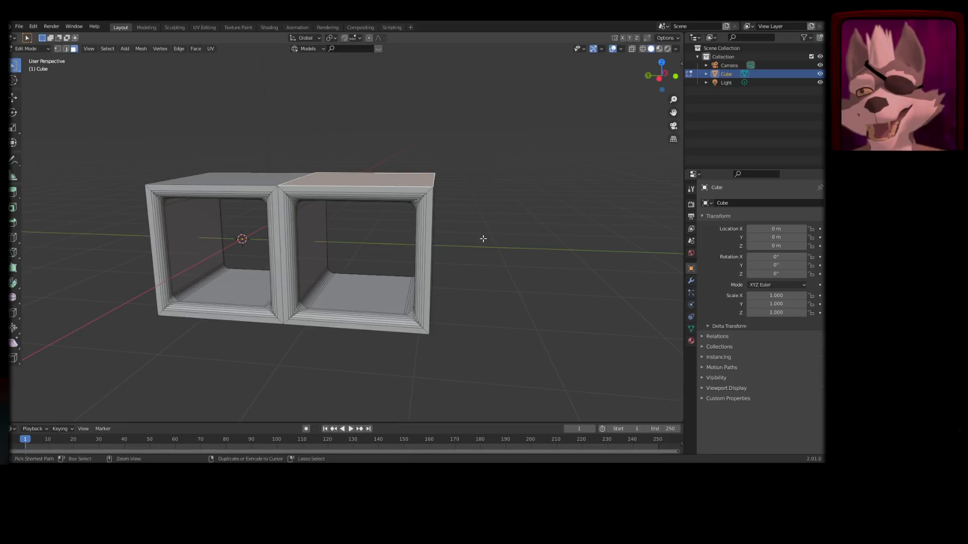
key(ctrl+z)
key(ctrl+z)
key(ctrl+shift+z)
click(442, 253)
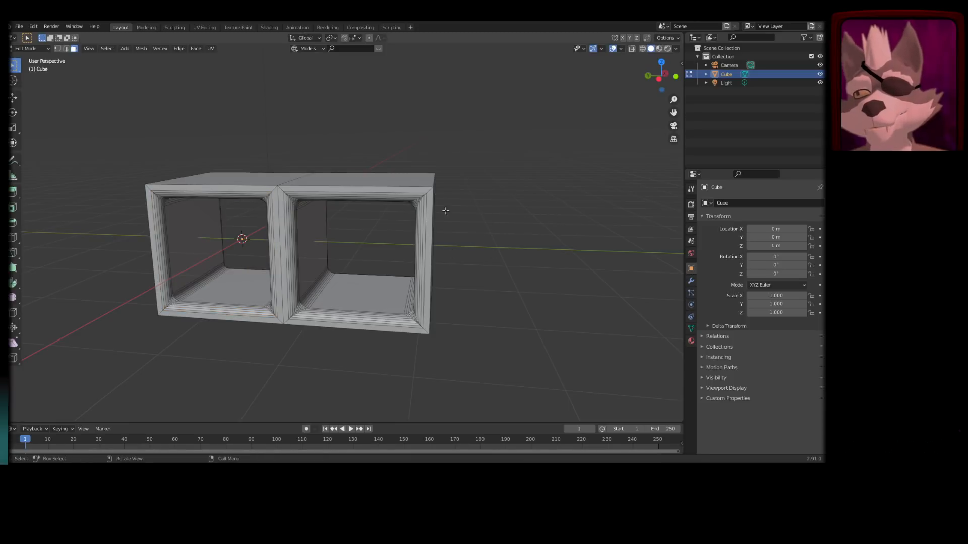
- Undo the bevels on both openings, going back to the plain bridged mesh in Object Mode
middle_drag(446, 210, 411, 244)
key(ctrl+z)
key(ctrl+z)
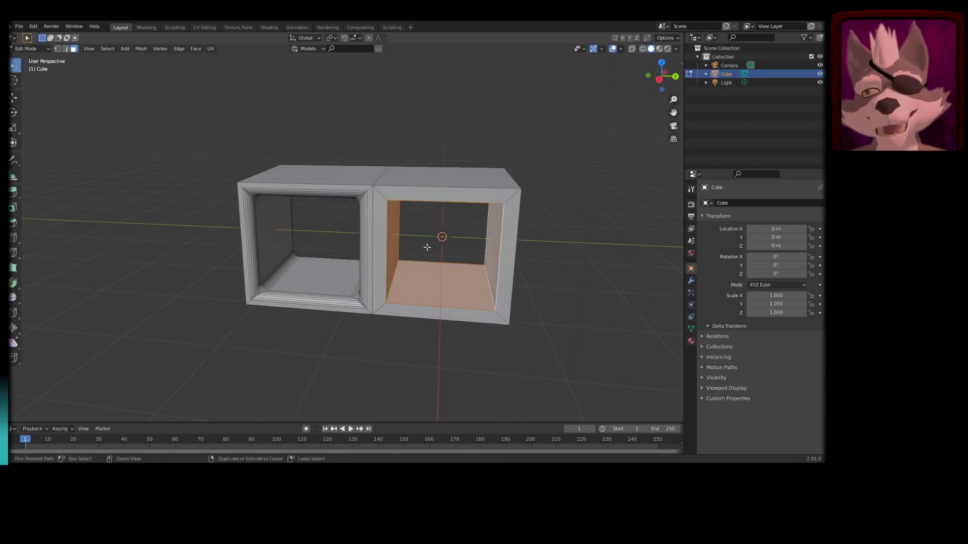
key(ctrl+z)
key(ctrl+z)
key(ctrl+z)
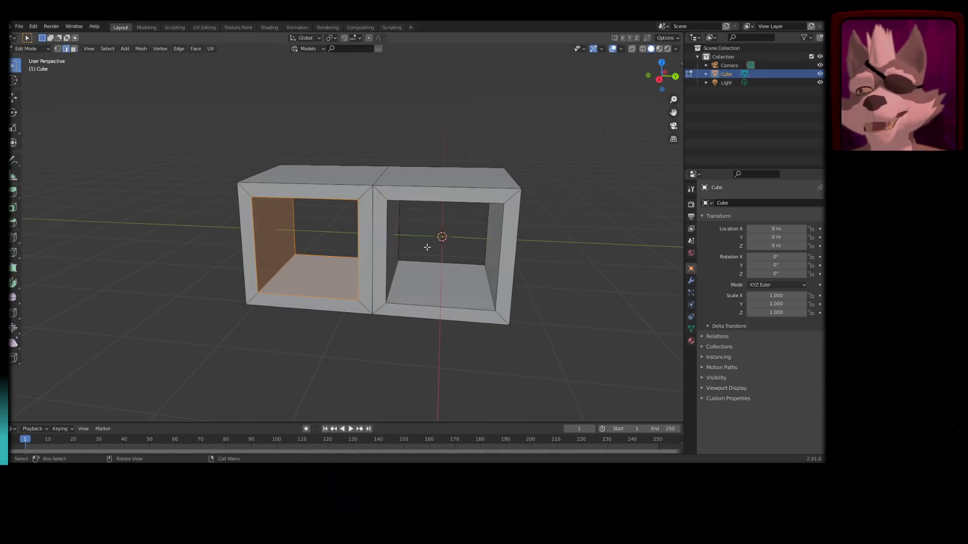
key(ctrl+z)
key(ctrl+z)
key(ctrl+z)
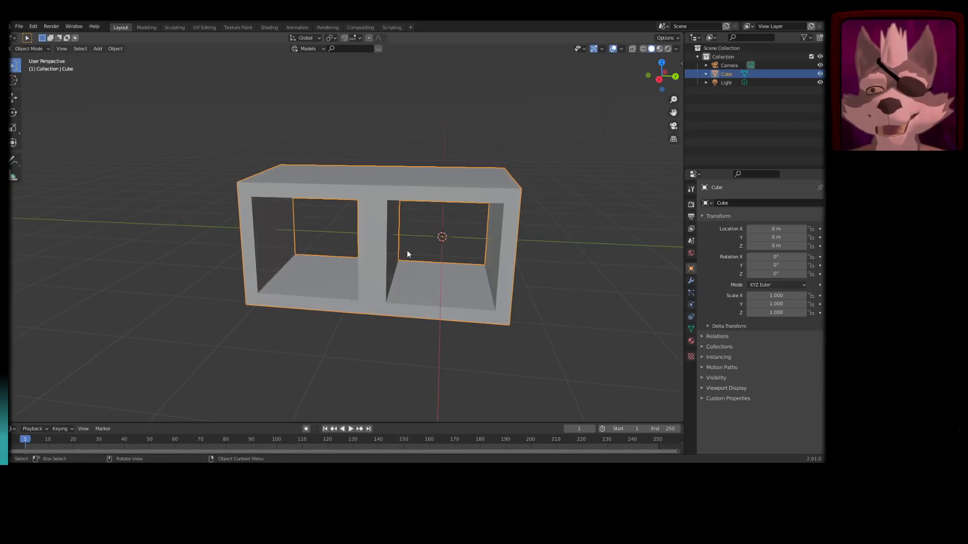
- Open the cube's modifier settings
middle_drag(407, 250, 358, 242)
scroll(383, 242, down, 3)
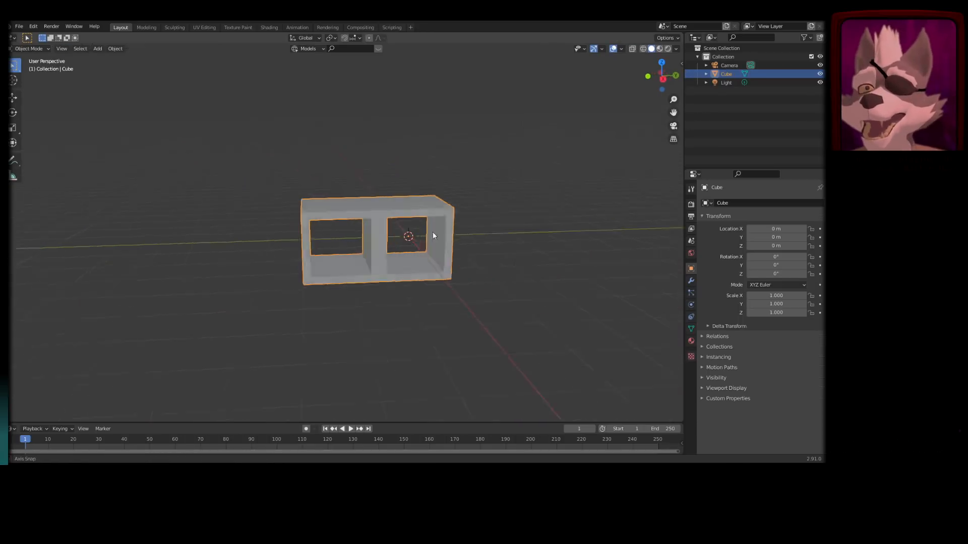
middle_drag(474, 234, 383, 244)
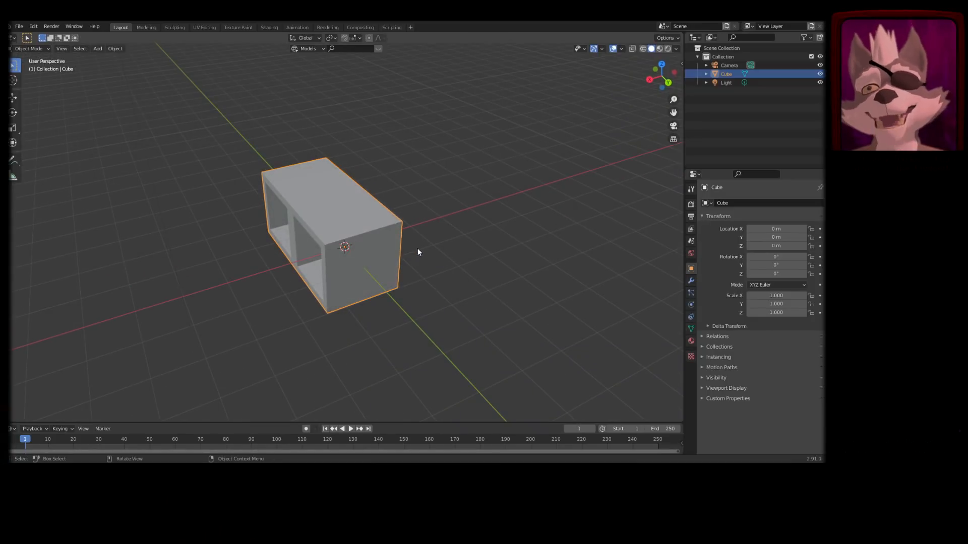
scroll(431, 244, down, 2)
mouse_move(451, 253)
middle_down()
mouse_move(464, 255)
mouse_move(456, 244)
middle_up()
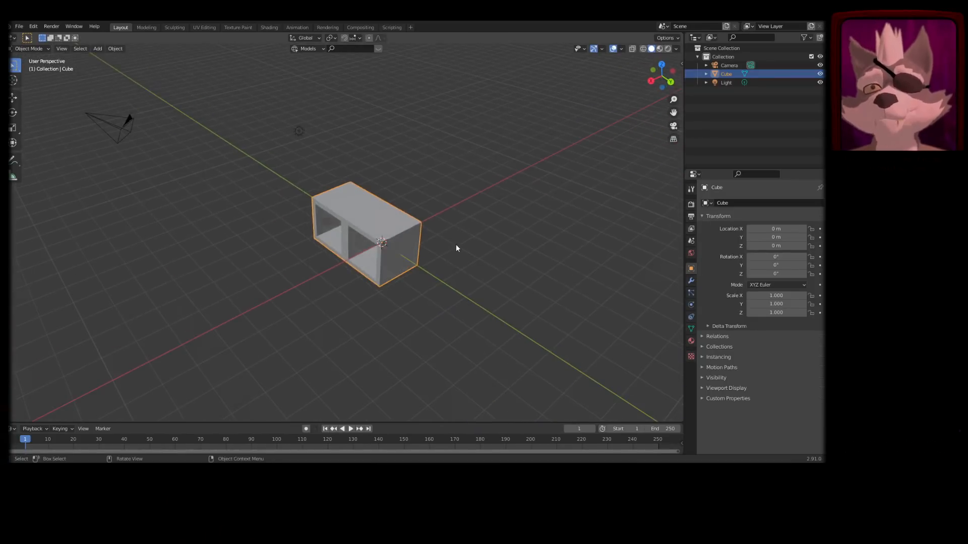
click(691, 280)
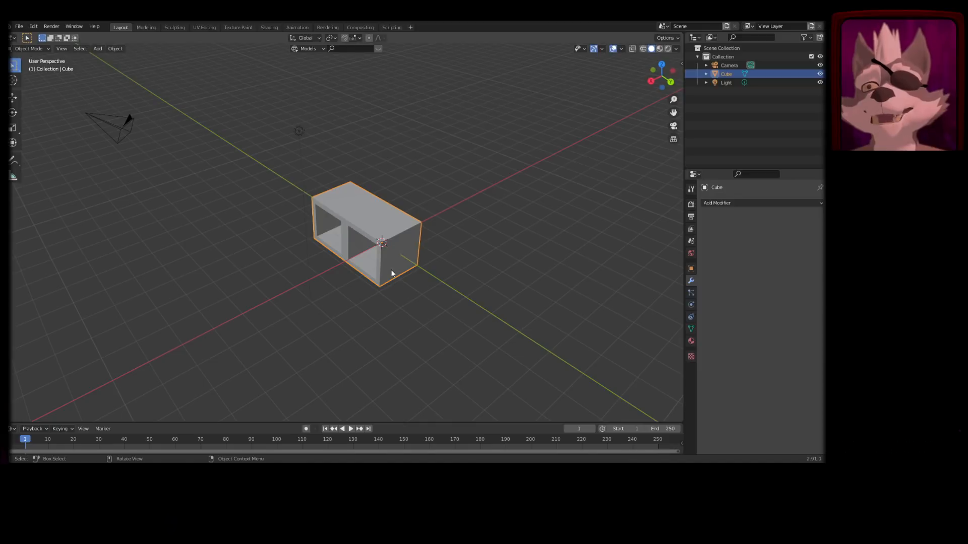
key(Tab)
middle_drag(392, 273, 404, 247)
scroll(408, 248, up, 5)
scroll(426, 235, down, 1)
key(Tab)
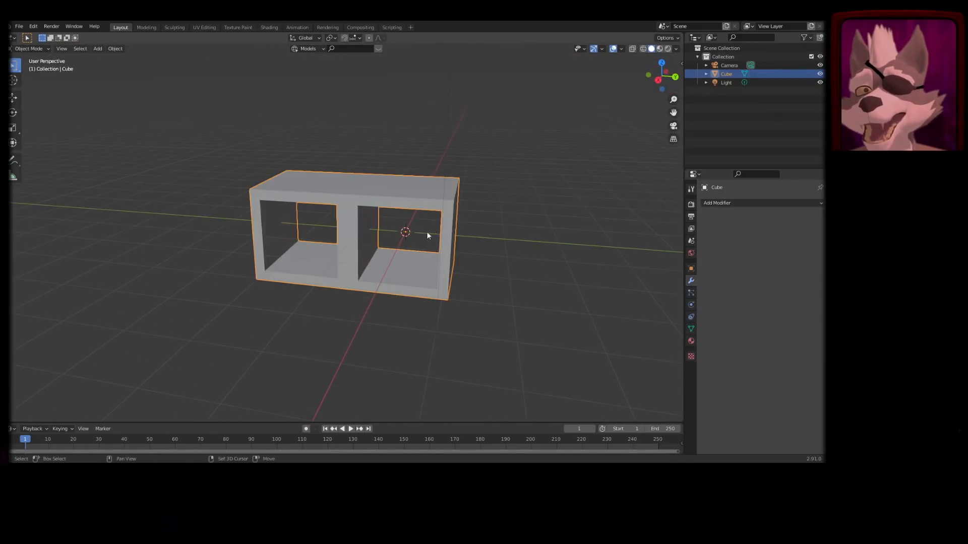
scroll(436, 238, down, 1)
shift+middle_drag(553, 253, 492, 258)
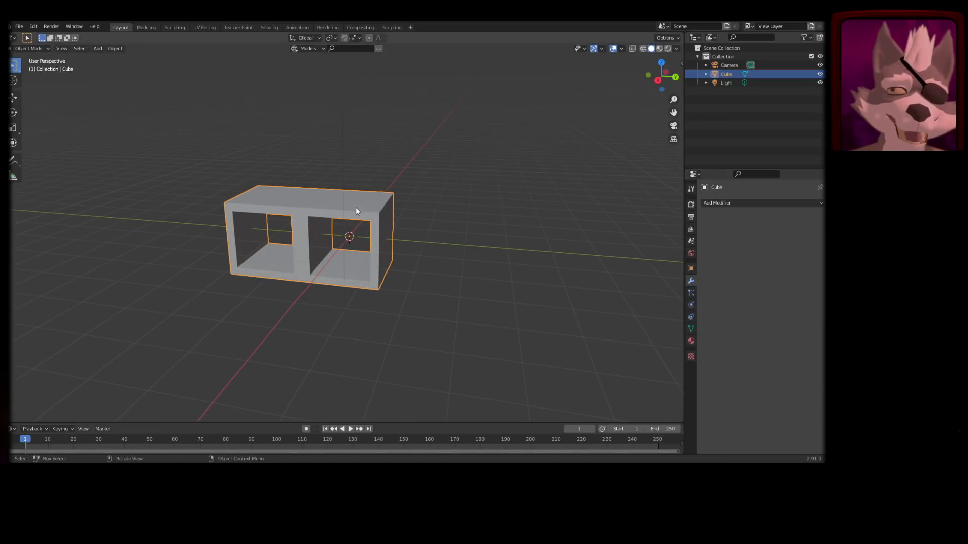
- Add a Mirror modifier to the two-block mesh and enable its Y axis in addition to X
click(736, 203)
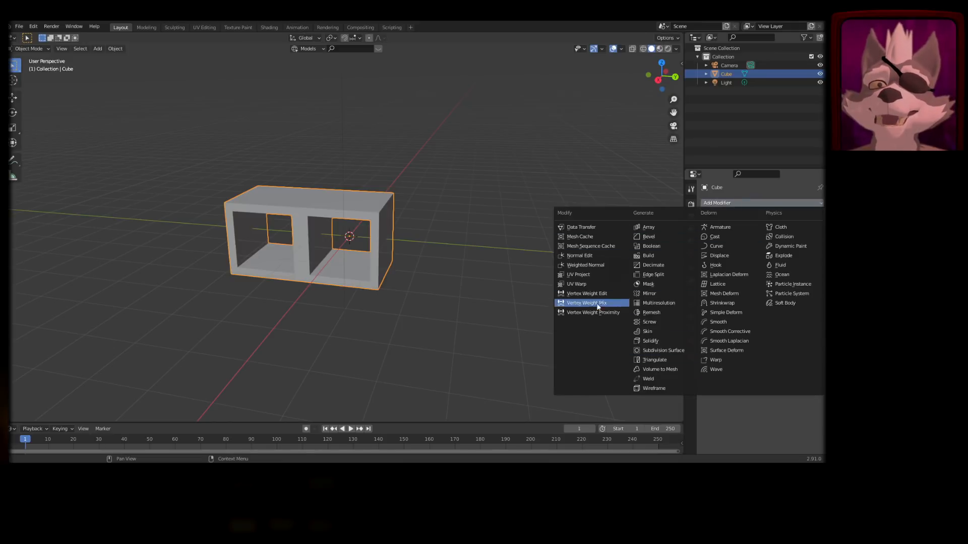
click(658, 294)
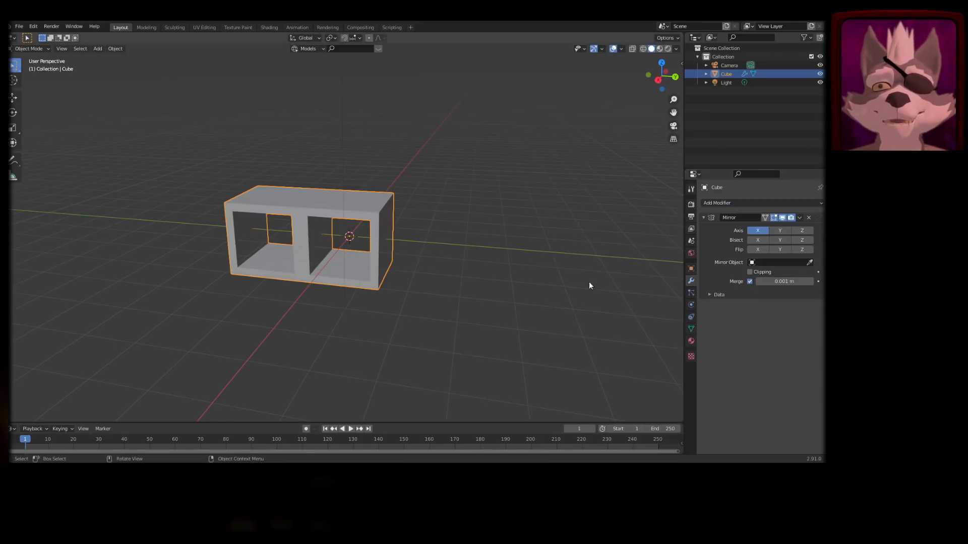
middle_drag(588, 282, 536, 263)
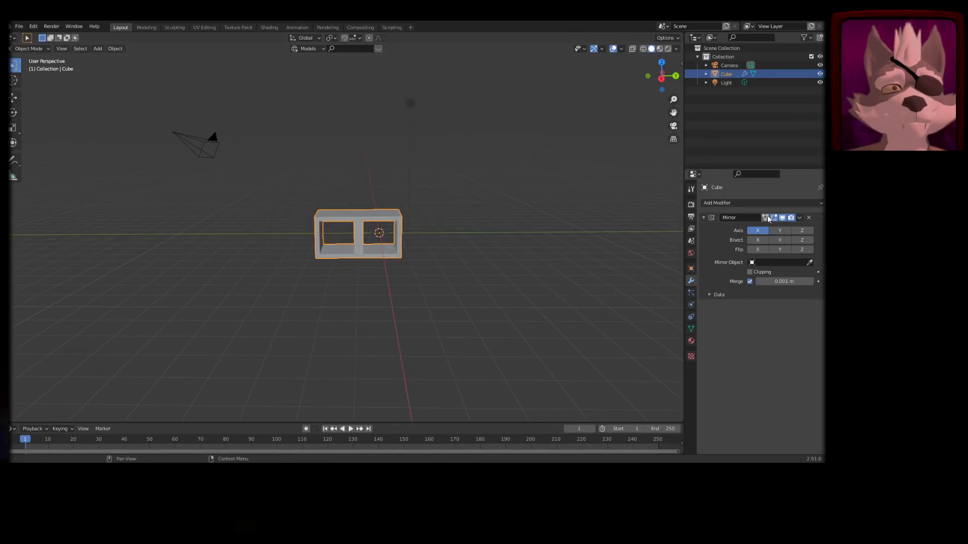
click(779, 231)
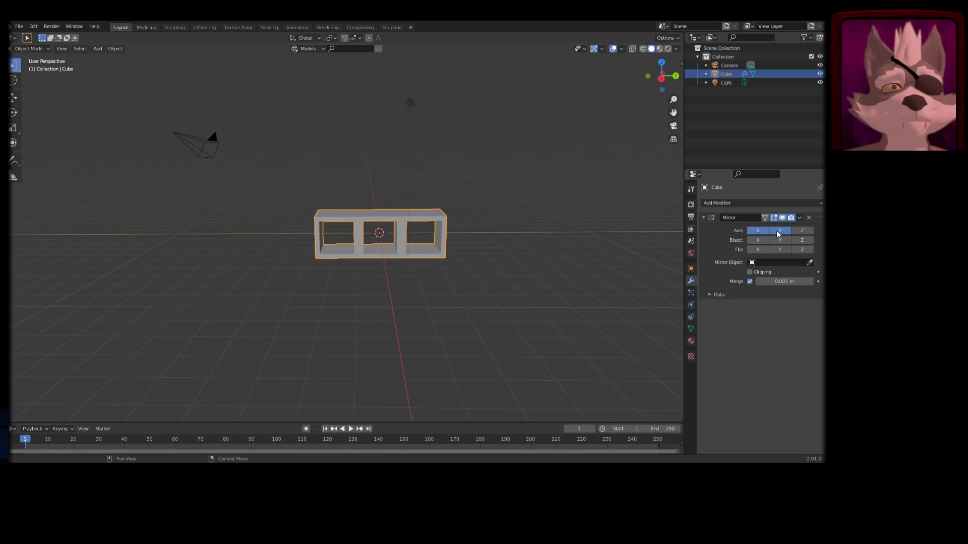
- Try the Mirror modifier's Bisect and Flip options on different axes and remove the modifier
click(779, 240)
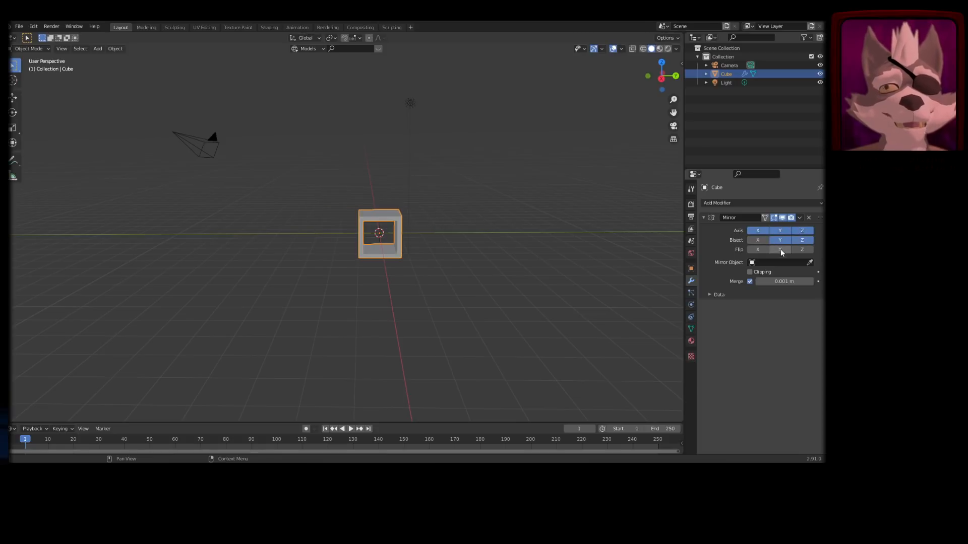
click(780, 250)
click(758, 239)
click(758, 231)
click(808, 217)
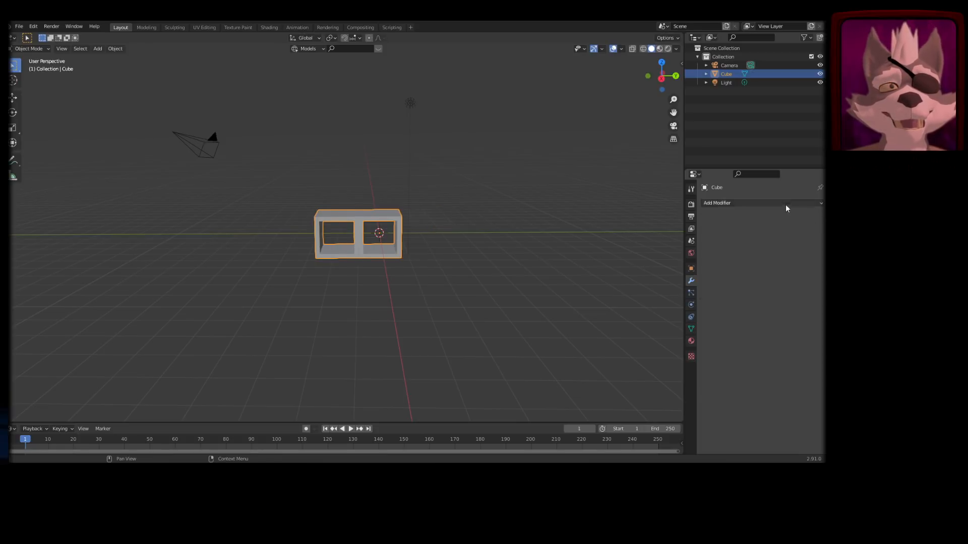
- Add an Array modifier to the mesh and set its relative offset factor X to 1.8
click(785, 203)
click(657, 225)
middle_drag(658, 232, 527, 287)
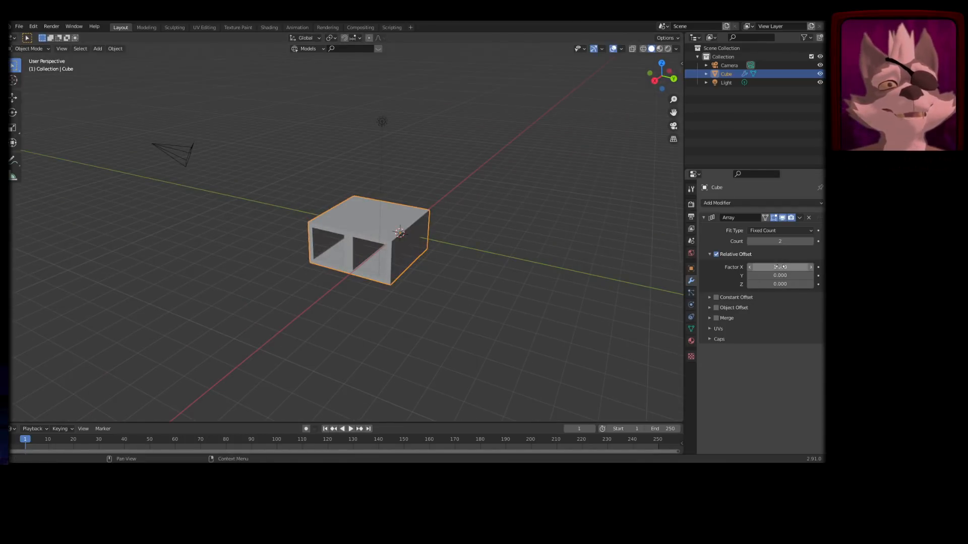
mouse_move(779, 266)
mouse_down()
mouse_move(806, 267)
mouse_move(794, 266)
mouse_up()
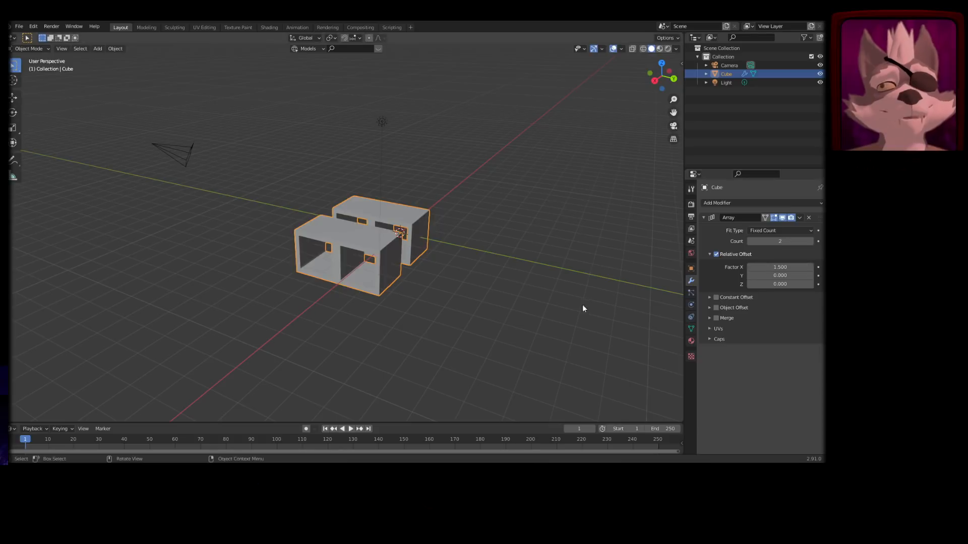
middle_drag(582, 309, 531, 303)
drag(723, 269, 780, 269)
middle_drag(581, 305, 707, 245)
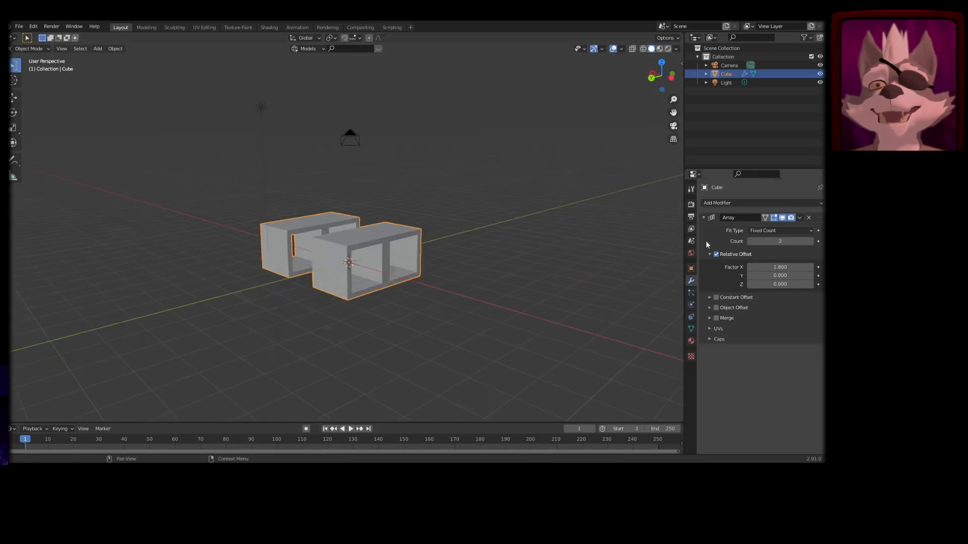
- Set the array's count to 11 and its relative offset Y to -0.9, leaving Constant Offset disabled
mouse_move(767, 240)
mouse_down()
mouse_move(786, 240)
mouse_move(770, 240)
mouse_up()
middle_drag(506, 325, 753, 283)
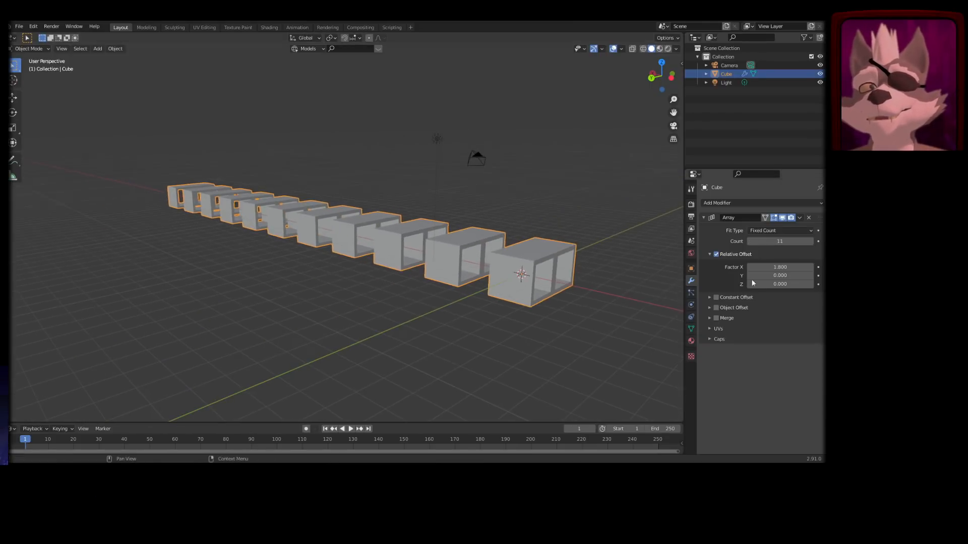
mouse_move(768, 275)
mouse_down()
mouse_move(786, 275)
mouse_move(764, 274)
mouse_up()
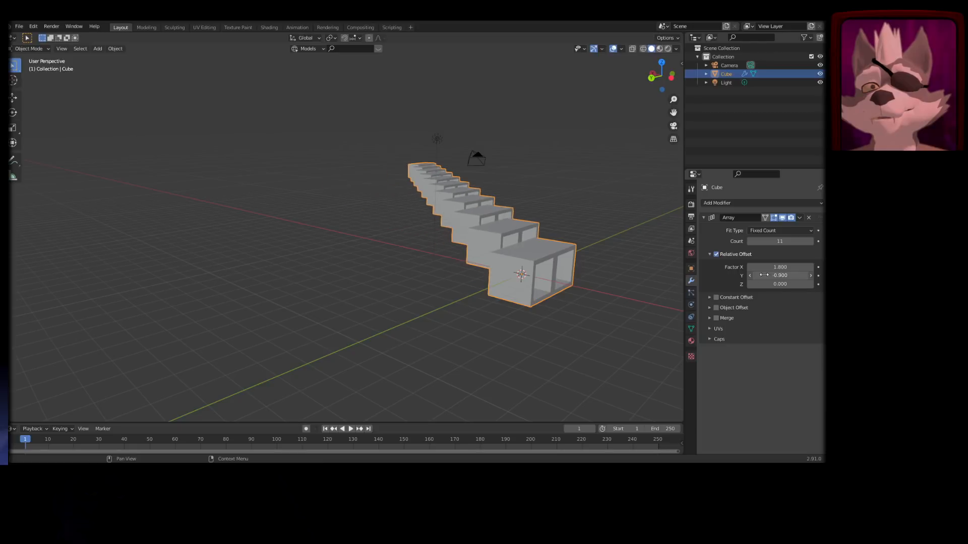
click(716, 298)
click(716, 298)
- In Edit Mode, extrude the first block's top face upward by about 2.3 m and scale it down into a taper
middle_drag(580, 322, 427, 296)
key(Tab)
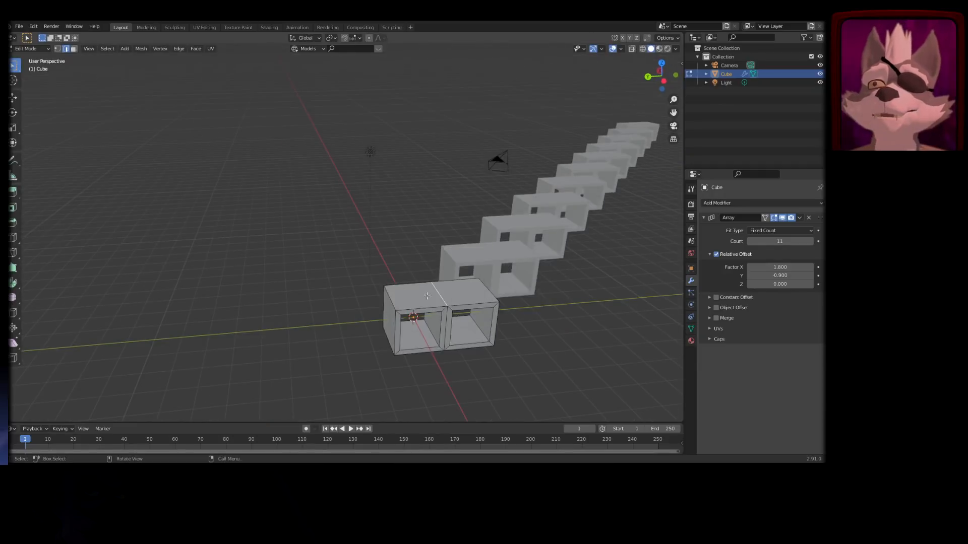
middle_drag(474, 326, 315, 278)
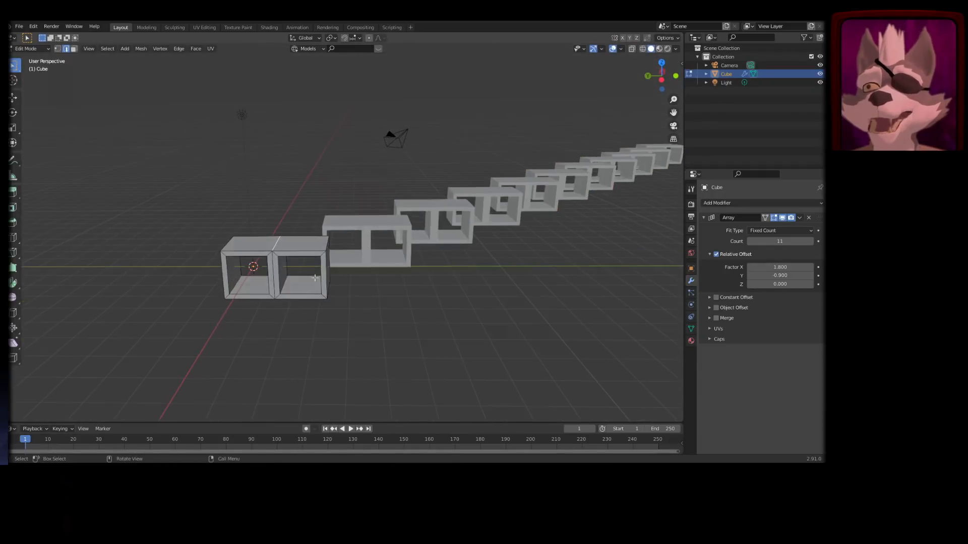
key(e)
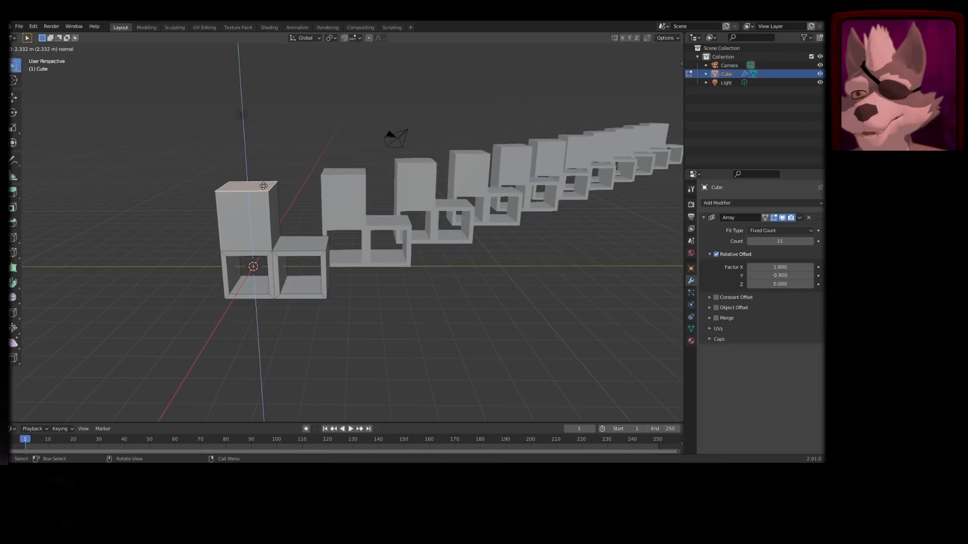
click(267, 190)
key(s)
click(291, 183)
- Extrude the tapered tip upward into a narrow chimney and return to Object Mode
key(e)
click(291, 137)
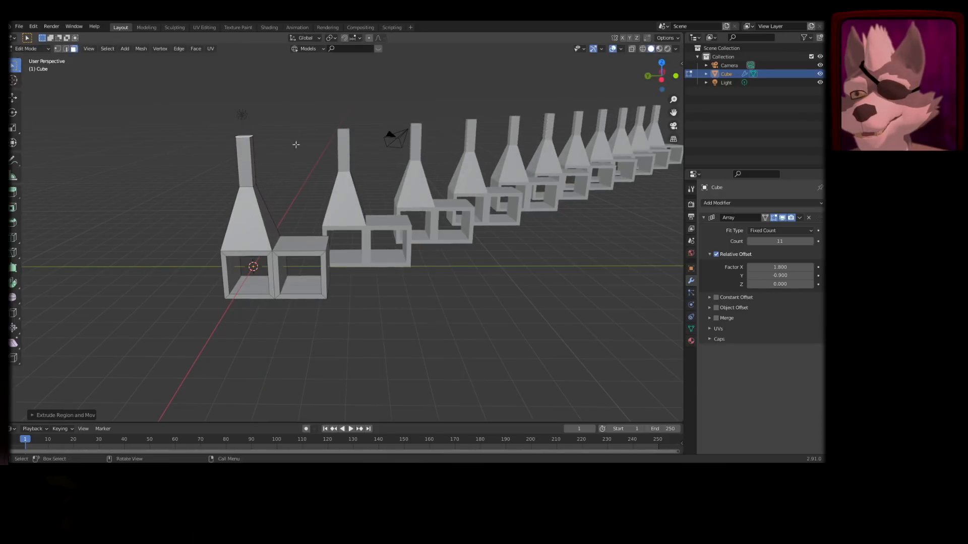
middle_drag(434, 202, 509, 295)
key(Tab)
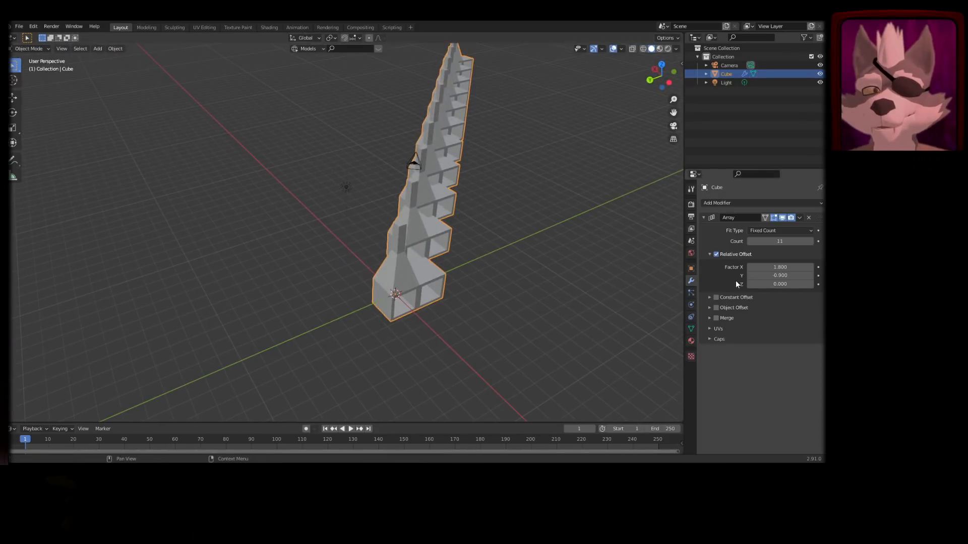
- Set the array's relative offset Z to -0.17 and apply the Array modifier
drag(764, 283, 735, 281)
middle_drag(600, 271, 464, 285)
click(800, 218)
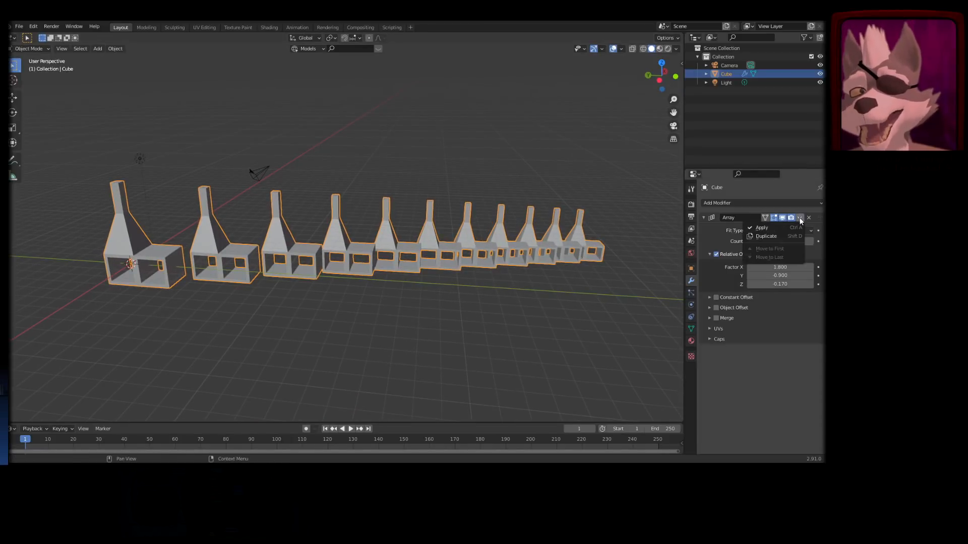
click(781, 227)
- In Edit Mode, extrude the top face of one middle copy's open block upward into a tall column
key(Tab)
middle_drag(414, 290, 406, 308)
key(a)
click(425, 263)
key(e)
click(447, 144)
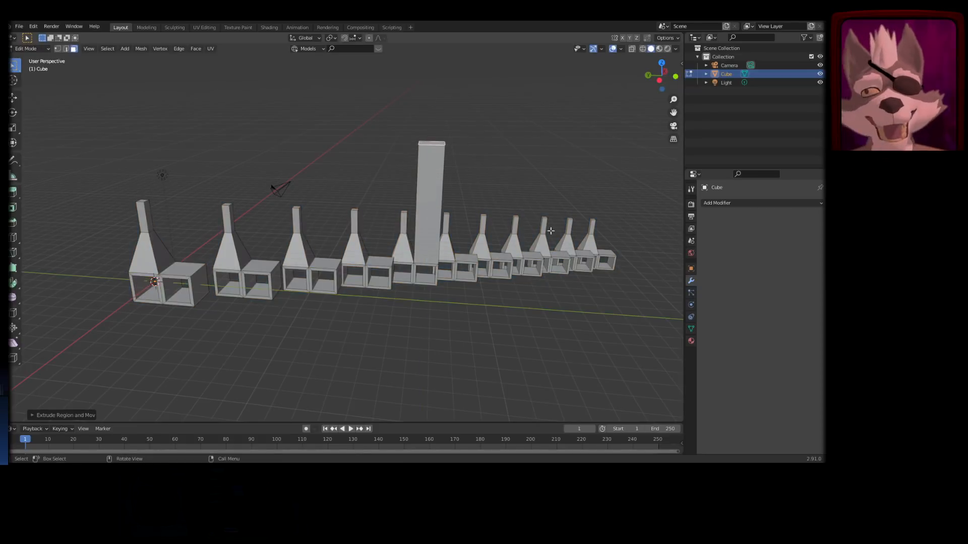
- Undo the column extrusion, the applied Array modifier and the Z offset change
key(ctrl+z)
key(ctrl+z)
key(ctrl+z)
key(ctrl+z)
key(ctrl+z)
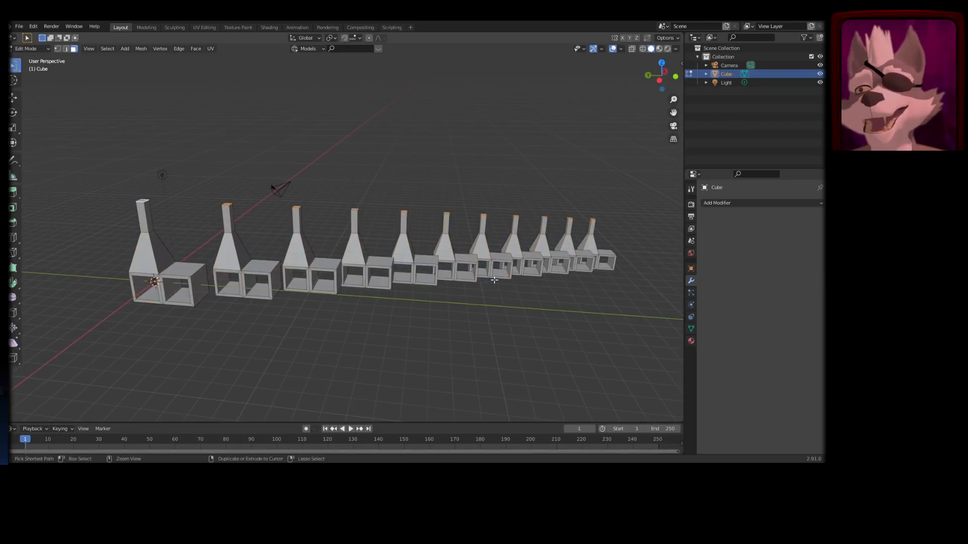
key(ctrl+z)
key(ctrl+z)
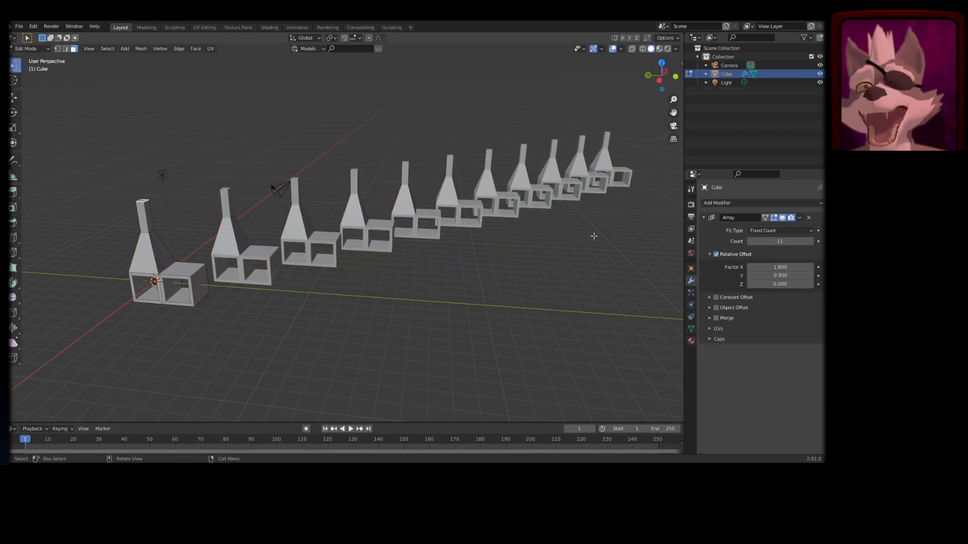
- Try removing the Array modifier from the chimney-shaped mesh
click(799, 218)
click(800, 217)
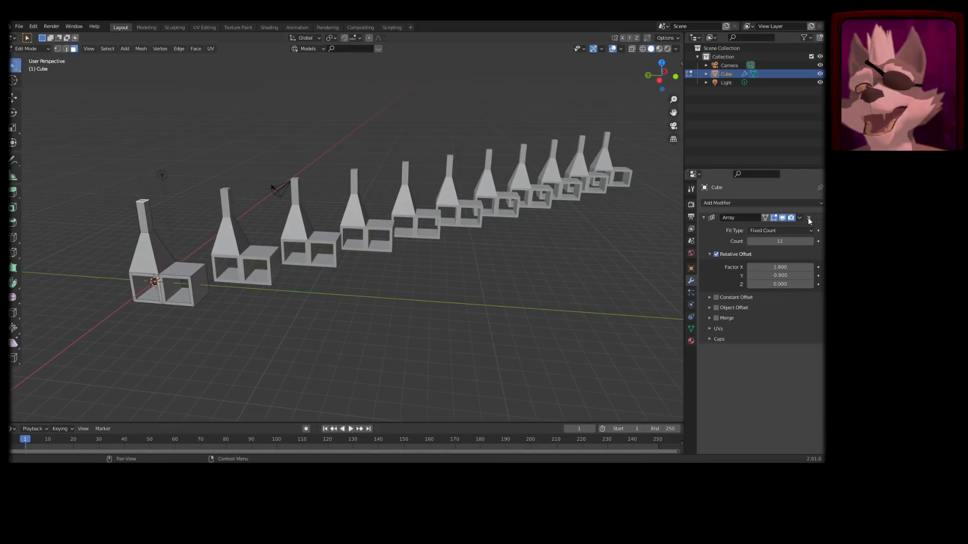
click(808, 218)
key(KP_Decimal)
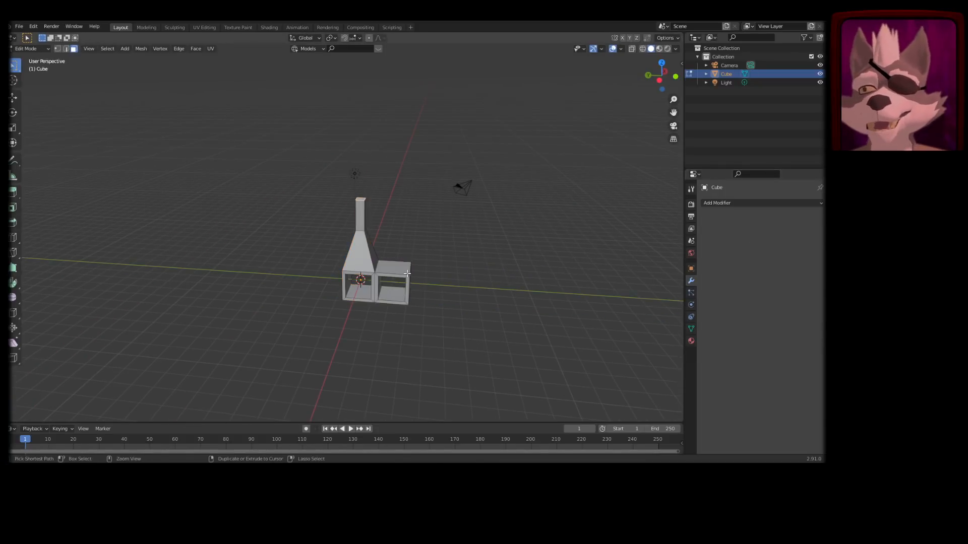
- Undo the chimney extrusions back to the plain two-block mesh and delete its Array modifier in Object Mode
key(ctrl+z)
key(ctrl+z)
key(ctrl+z)
key(Tab)
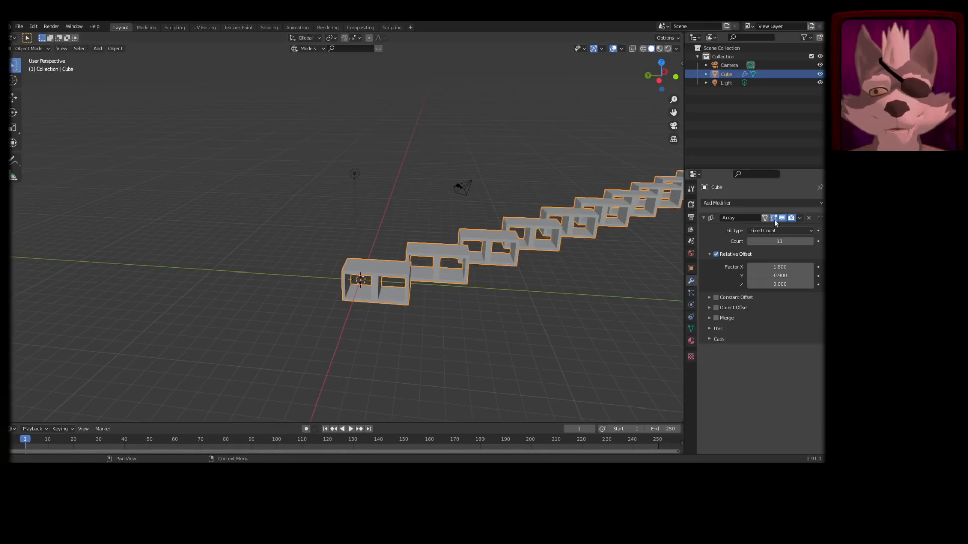
click(809, 218)
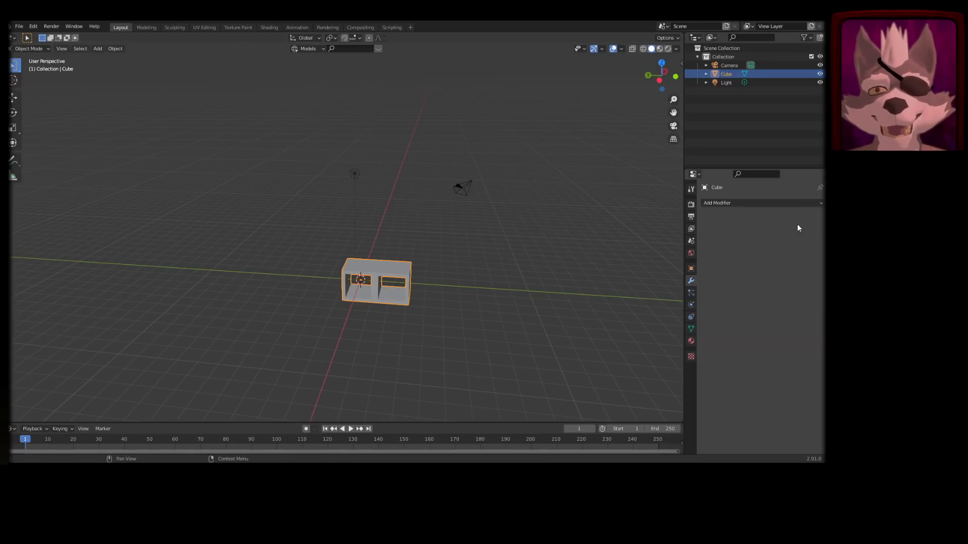
- Add a Subdivision Surface modifier to the two-block mesh
click(744, 204)
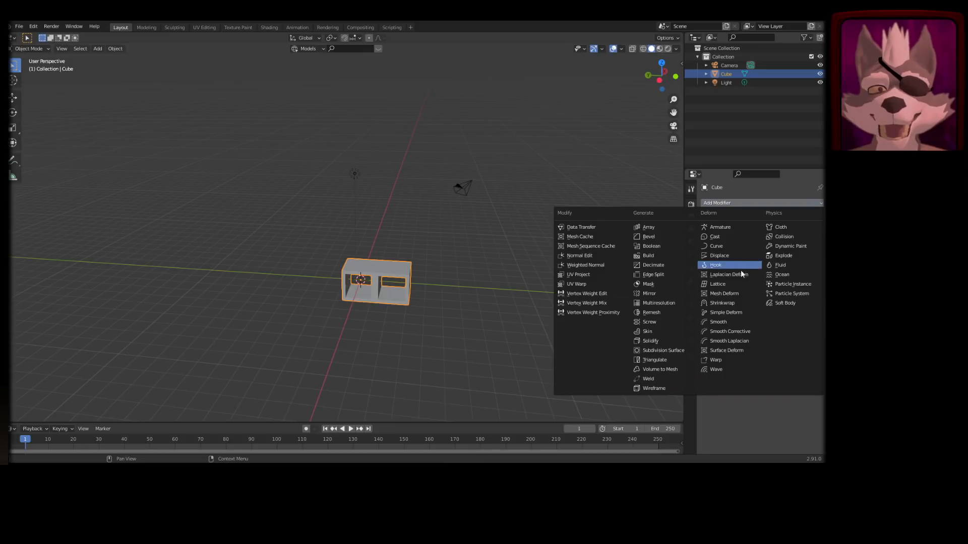
click(677, 350)
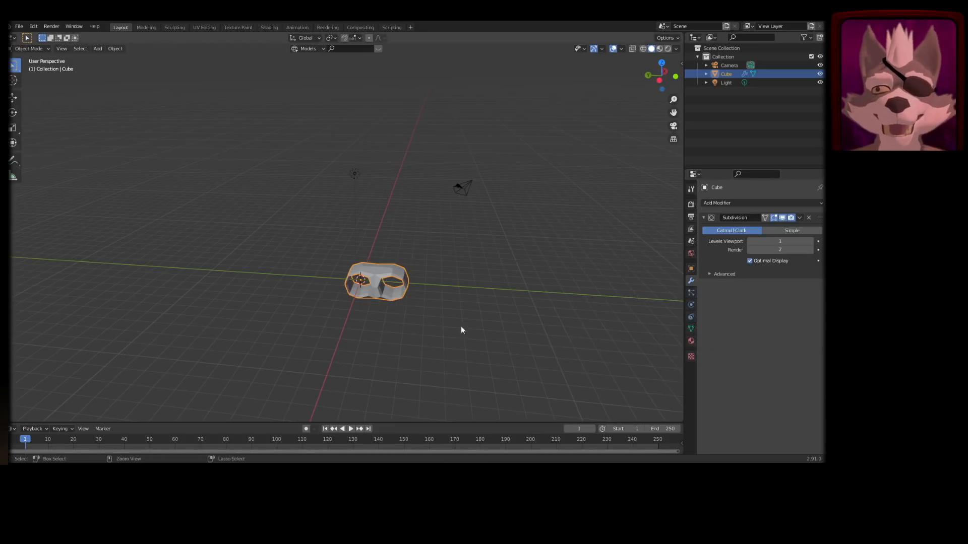
middle_drag(461, 325, 420, 232)
scroll(420, 233, up, 4)
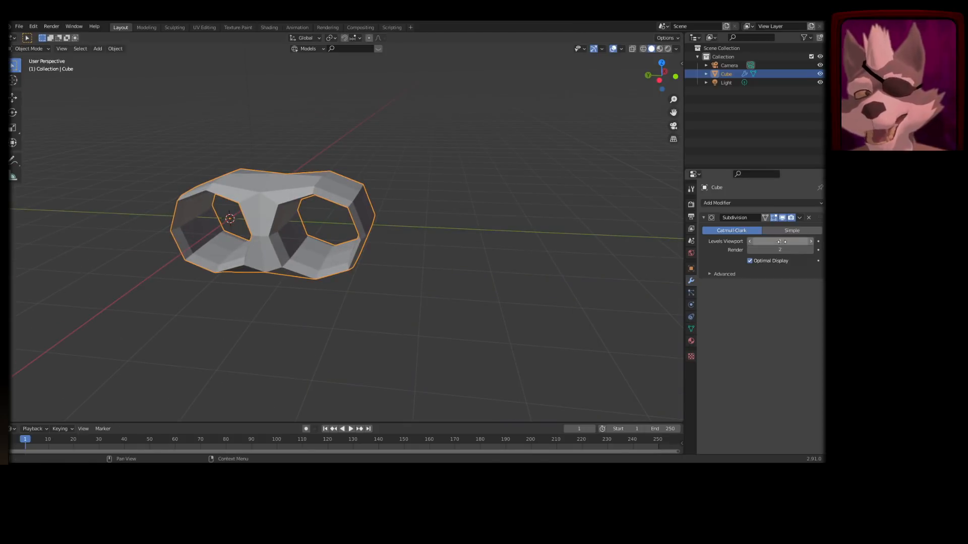
- Set the Subdivision modifier's viewport levels to 3 and enter Edit Mode
drag(794, 244, 771, 244)
click(811, 242)
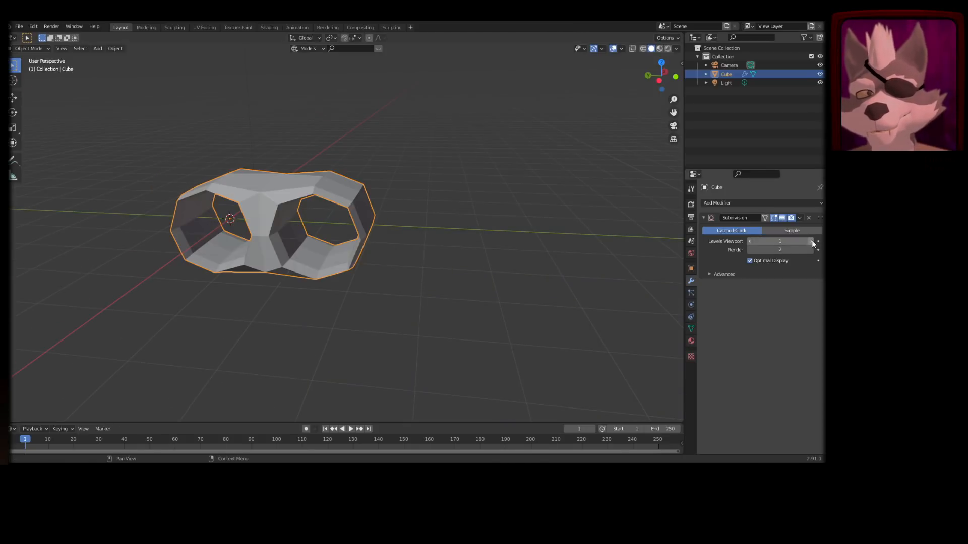
click(811, 242)
click(811, 241)
middle_drag(416, 297, 396, 289)
key(Tab)
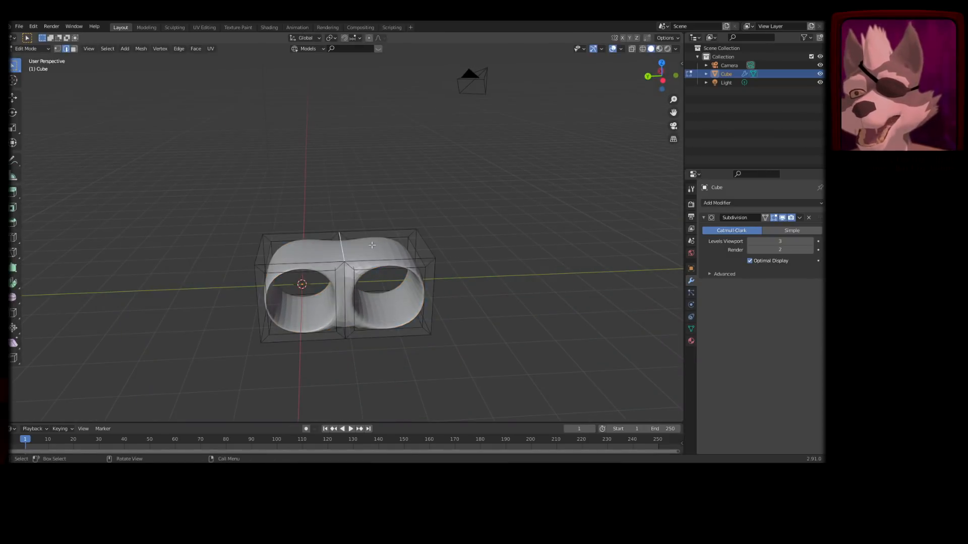
- Extrude the top face of the second block upward into a tall column
key(3)
click(407, 248)
key(e)
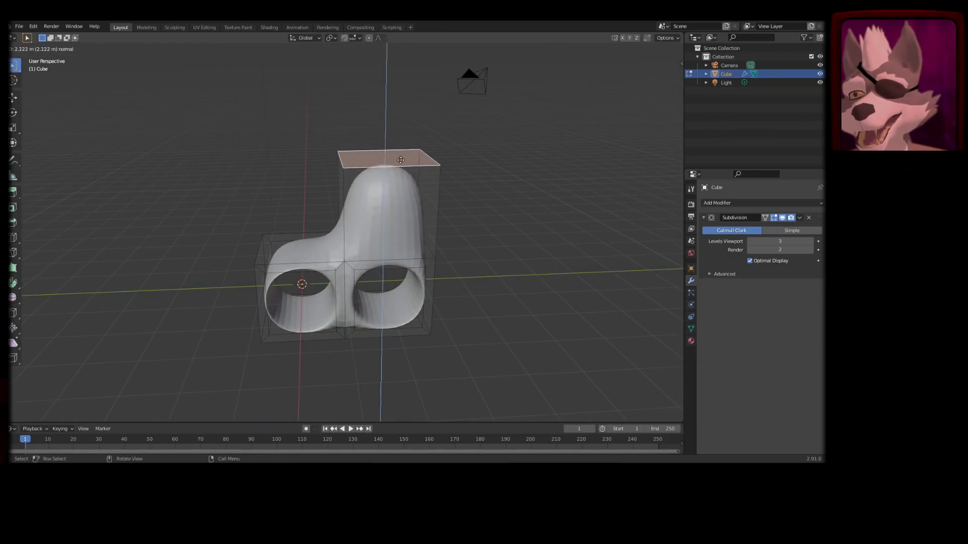
click(396, 104)
shift+middle_drag(402, 119, 401, 187)
- Try to dissolve all faces of the mesh, and undo back to before the column extrusion
key(a)
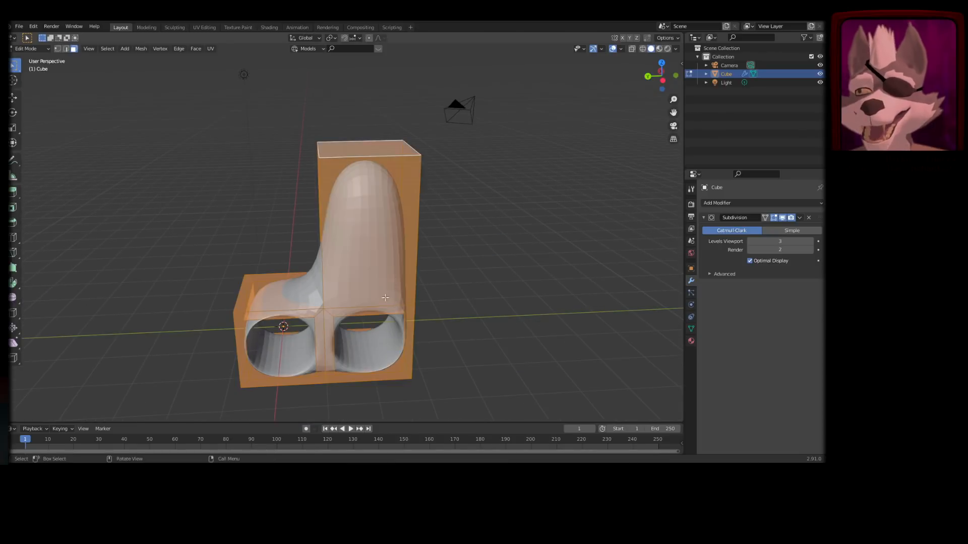
key(ctrl+x)
key(g)
right_click(374, 230)
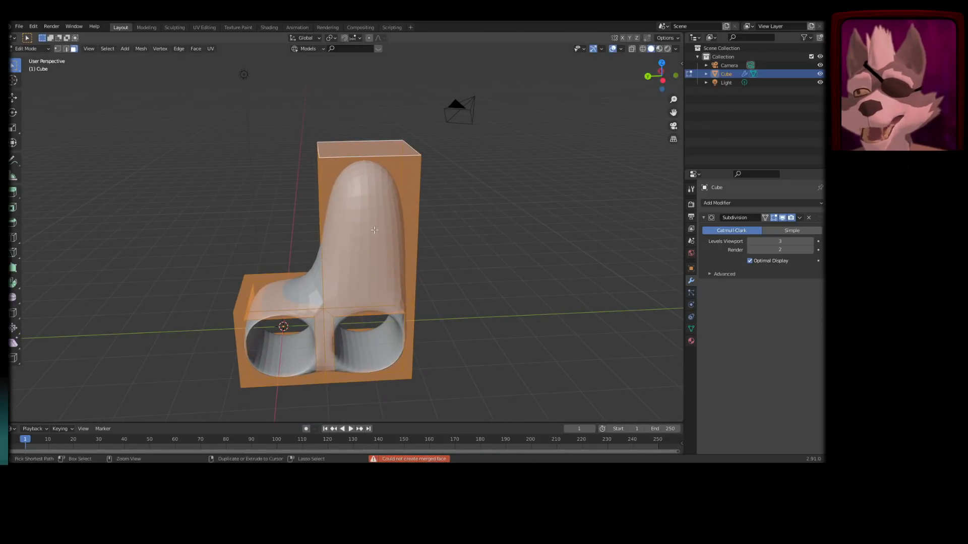
key(ctrl+z)
key(ctrl+z)
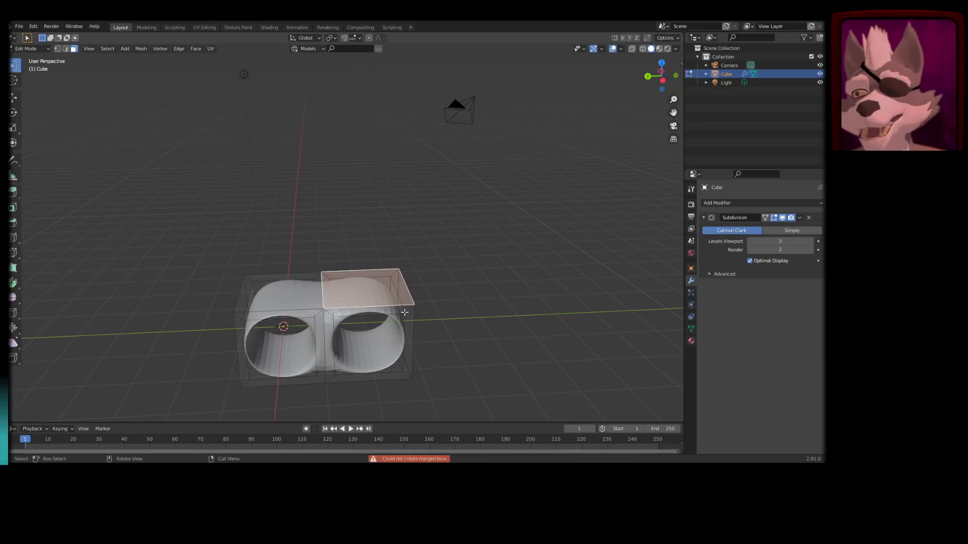
- Switch the Subdivision modifier's display off and back on to compare the blocky and smoothed two-block mesh
shift+middle_drag(404, 313, 437, 267)
click(783, 218)
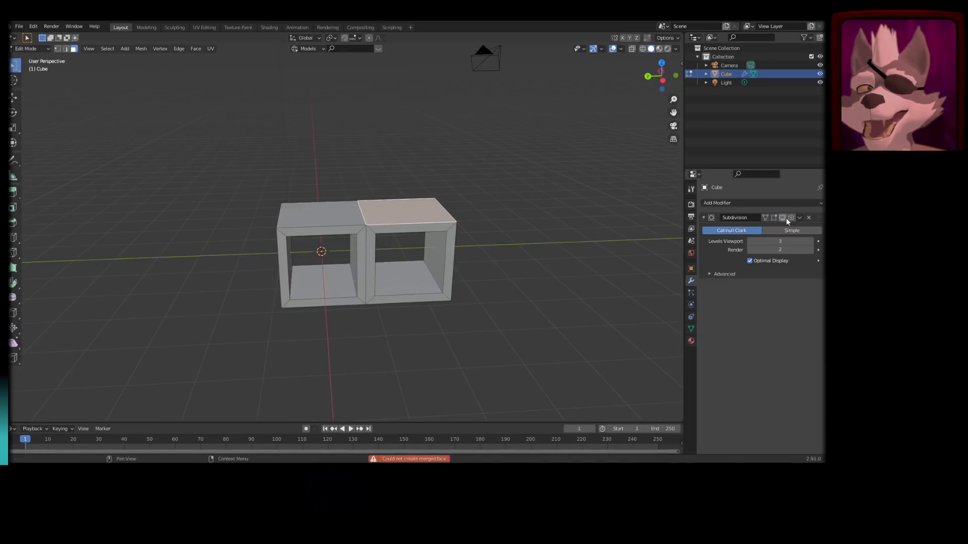
click(781, 219)
click(784, 218)
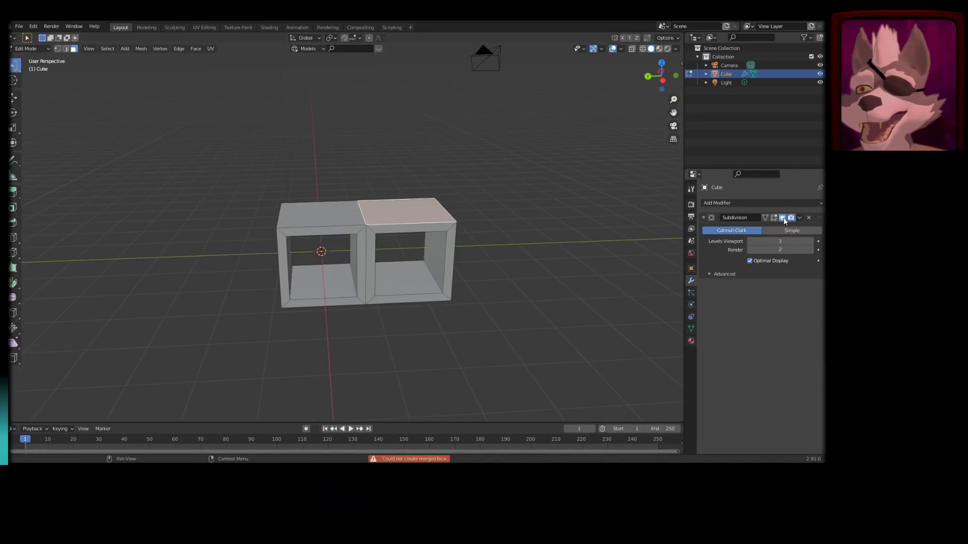
click(783, 218)
- Extrude the second block's top face upward in three stages to form a tall column
key(e)
click(429, 127)
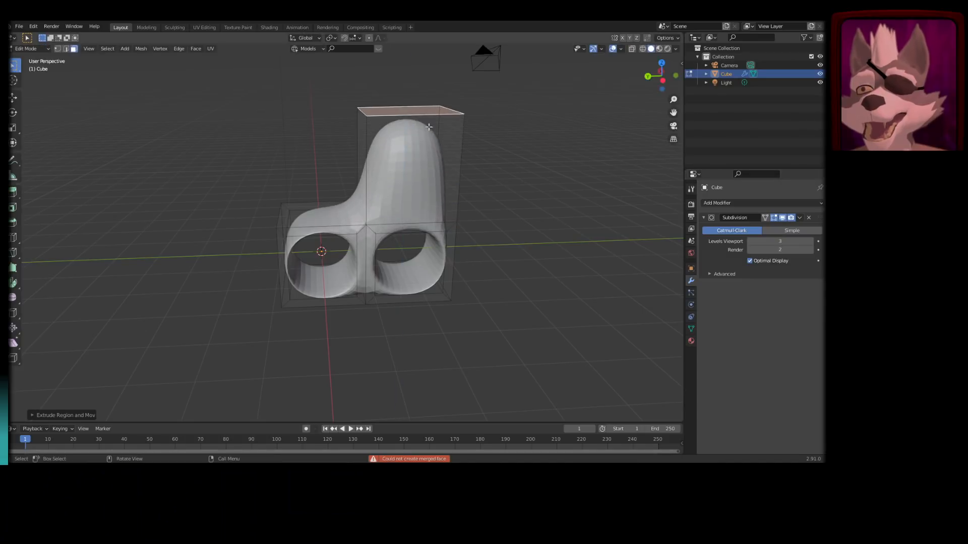
key(e)
click(454, 75)
shift+middle_drag(464, 67, 449, 225)
key(e)
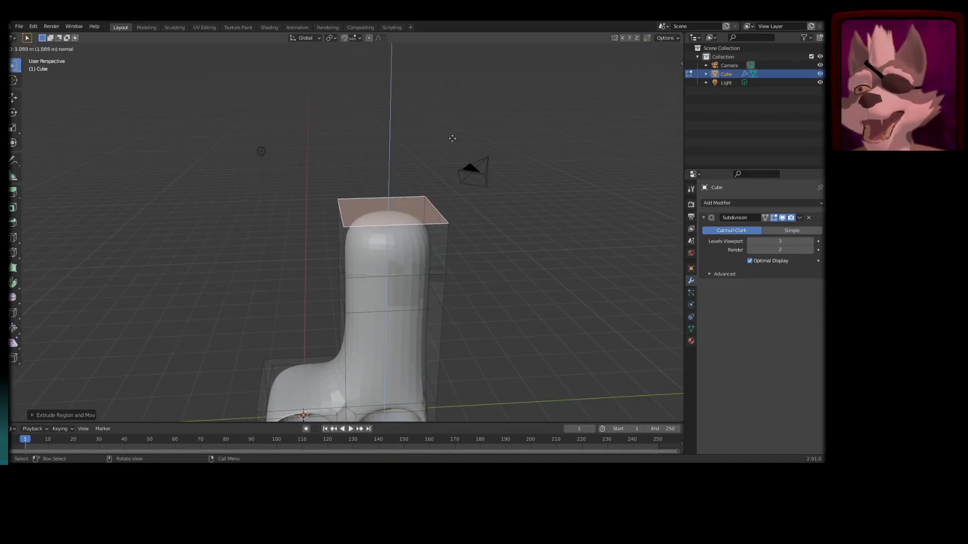
click(451, 135)
- Extrude a side face of the column's upper section into a long horizontal arm, and extend its end with a short segment
click(344, 285)
key(e)
click(130, 315)
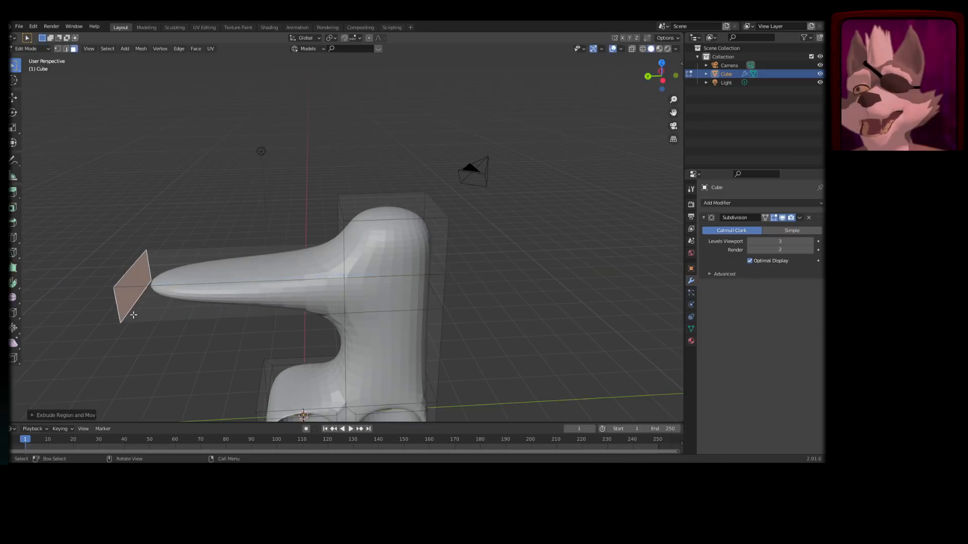
shift+middle_drag(130, 320, 256, 221)
key(e)
click(244, 245)
- Extrude the top face of the arm's end segment upward in three stages to form a thin post
click(256, 222)
key(e)
click(297, 131)
key(e)
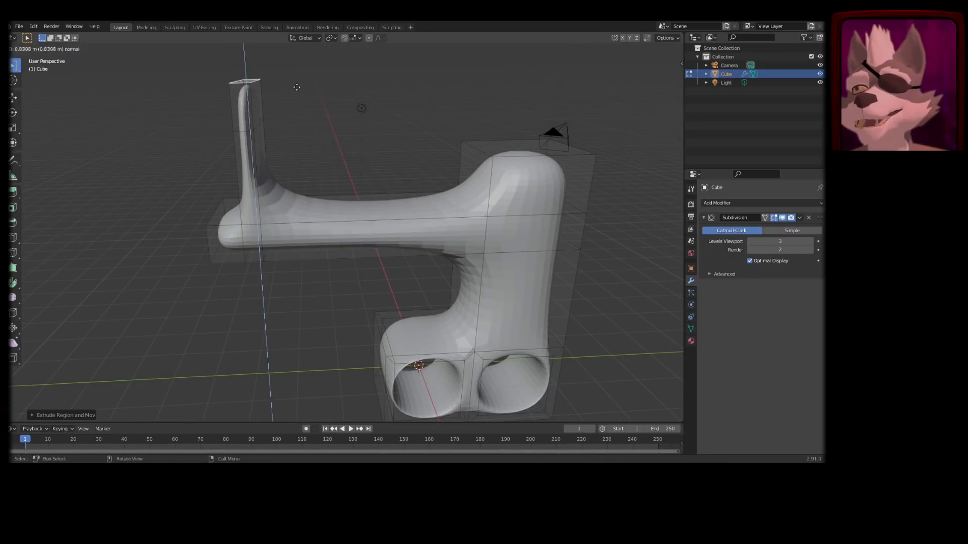
click(300, 88)
key(e)
click(296, 67)
- Extrude the side face of the post's top section into a long bar reaching back over the arm
shift+middle_drag(291, 68, 296, 156)
click(188, 141)
key(e)
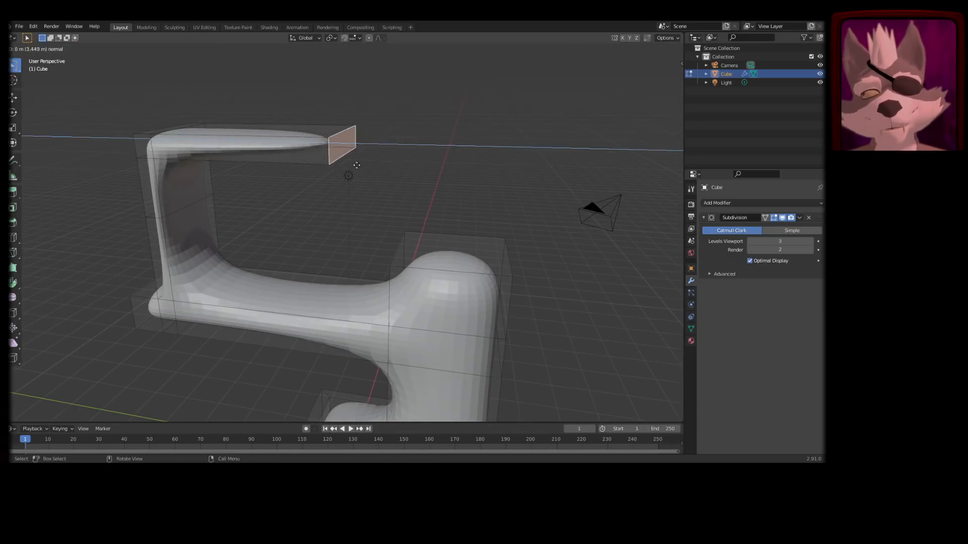
click(379, 210)
- Return to Object Mode and compare the whole shape with the Subdivision modifier's display off and on
shift+middle_drag(379, 209, 395, 206)
scroll(395, 205, down, 5)
key(Tab)
middle_drag(476, 294, 403, 272)
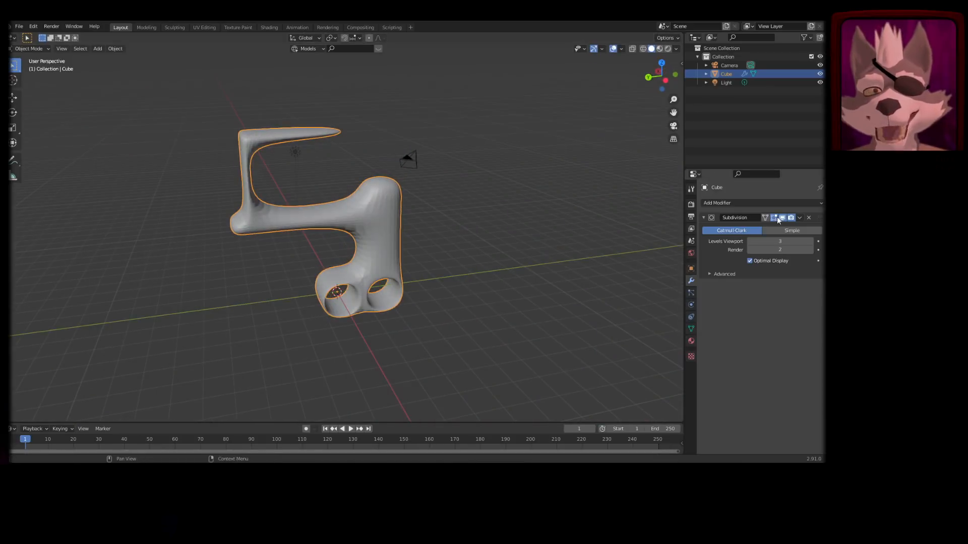
click(776, 217)
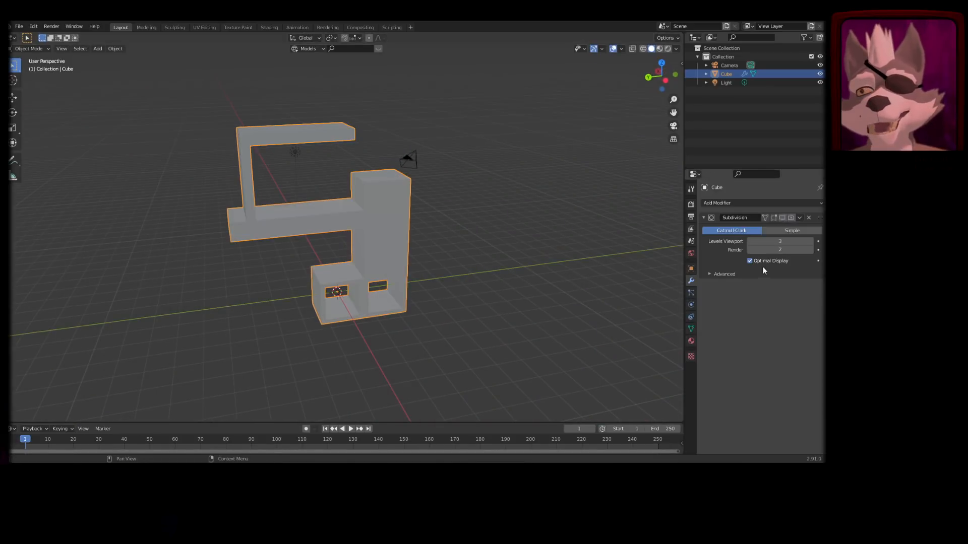
click(781, 218)
scroll(378, 255, up, 3)
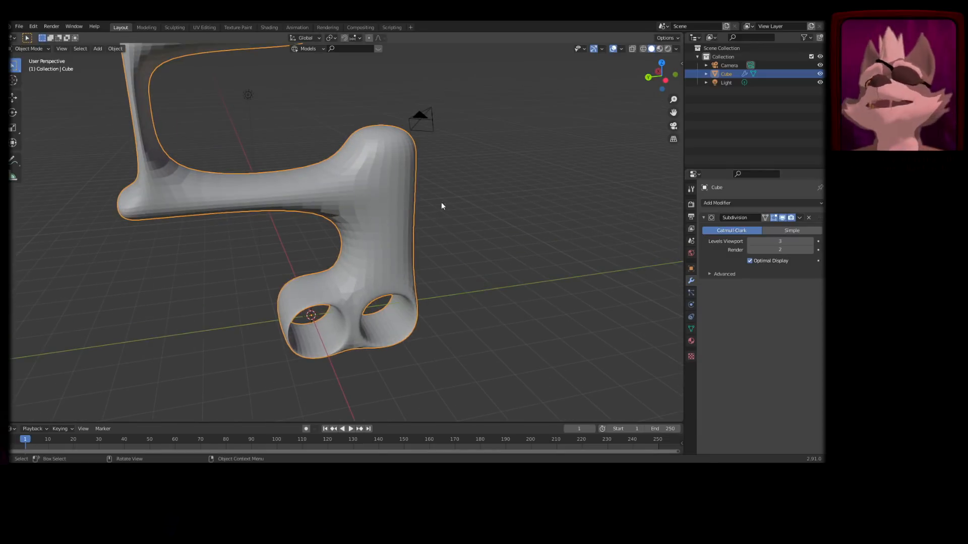
- Apply the Subdivision modifier to the mesh and enter Edit Mode
click(800, 217)
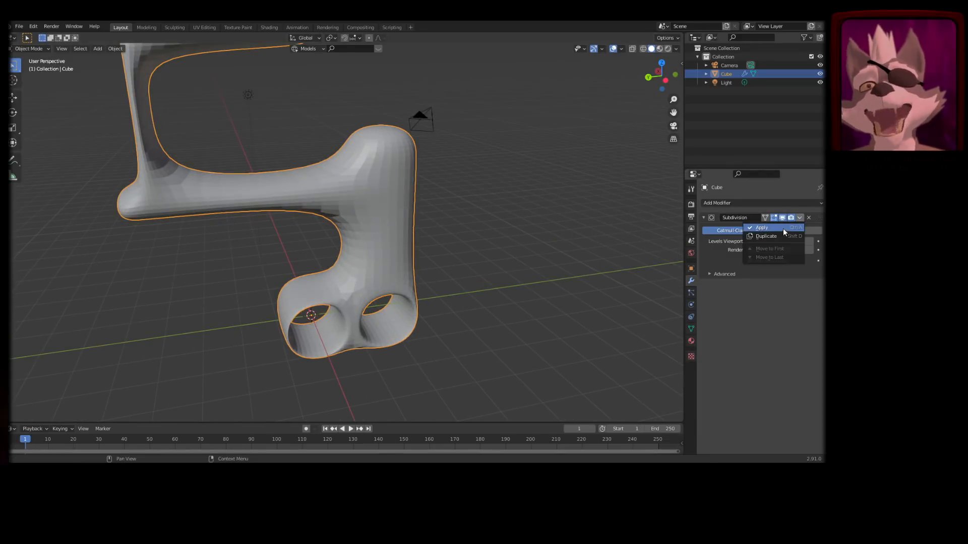
click(782, 228)
key(Tab)
shift+middle_drag(426, 223, 449, 253)
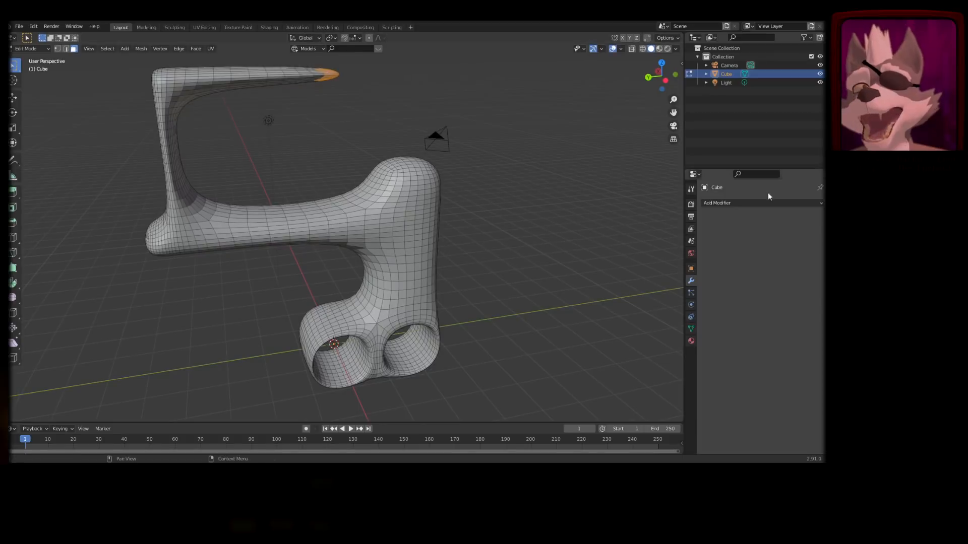
- Try face loop selections in different directions around the column and along the arm
middle_drag(504, 302, 292, 184)
click(345, 220)
middle_drag(345, 221, 469, 241)
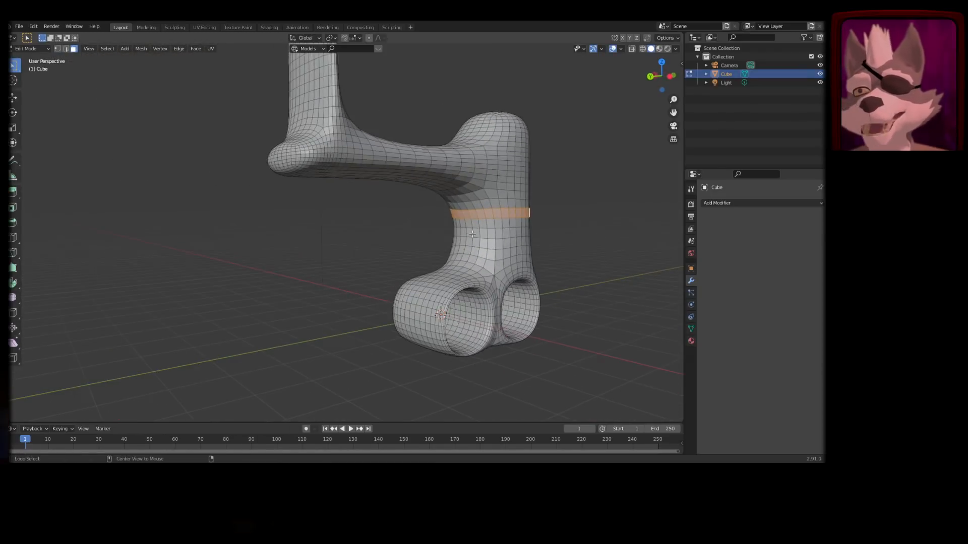
alt+click(470, 242)
alt+click(477, 205)
alt+click(457, 167)
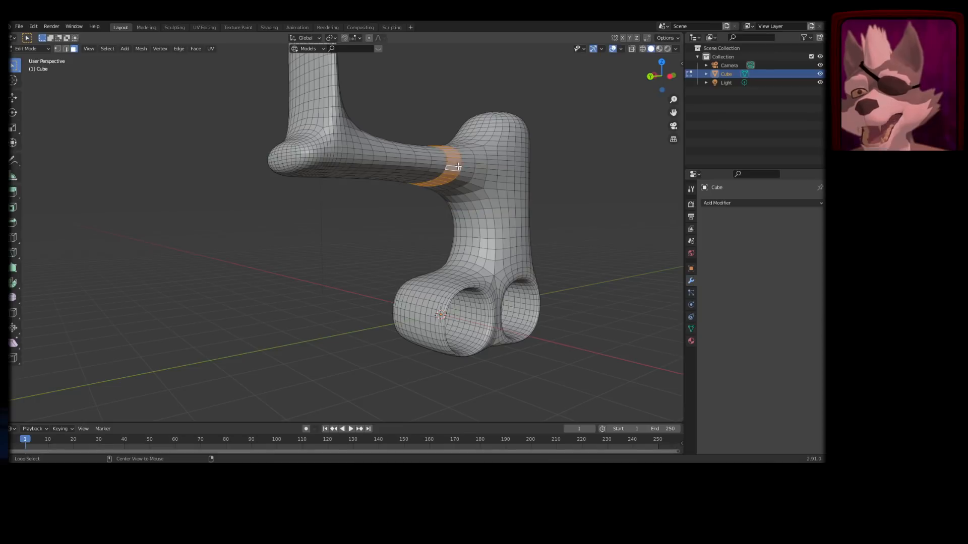
alt+click(406, 156)
alt+click(383, 151)
alt+click(460, 169)
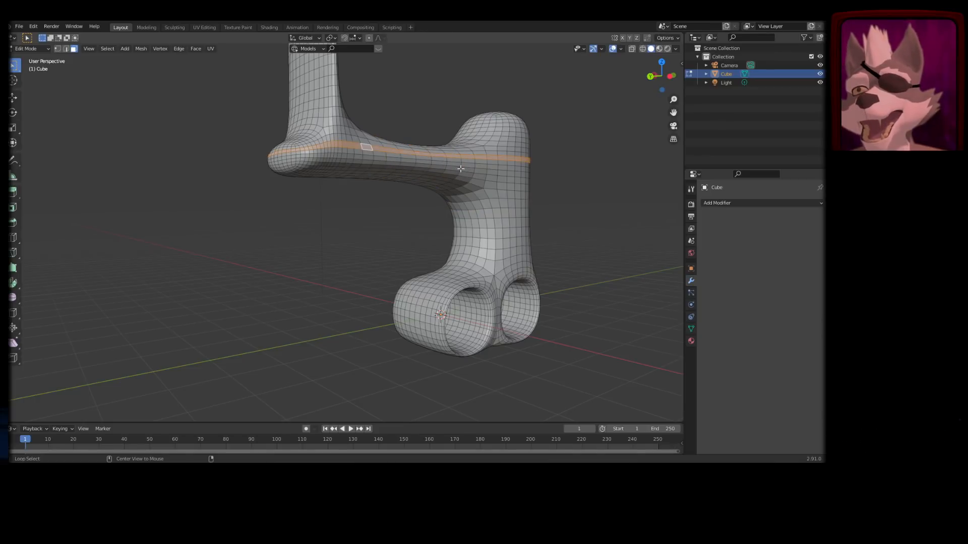
middle_drag(540, 193, 454, 200)
alt+click(459, 203)
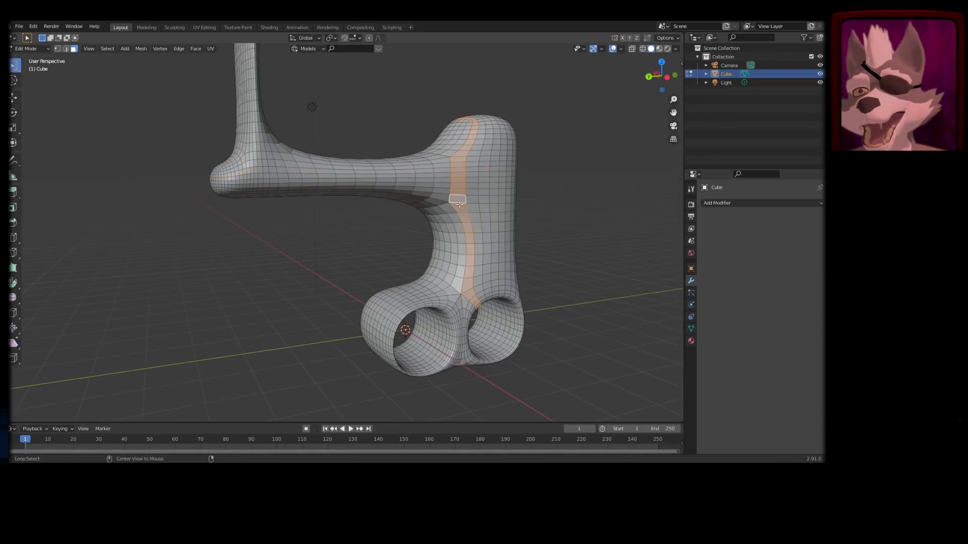
alt+click(485, 230)
alt+click(478, 237)
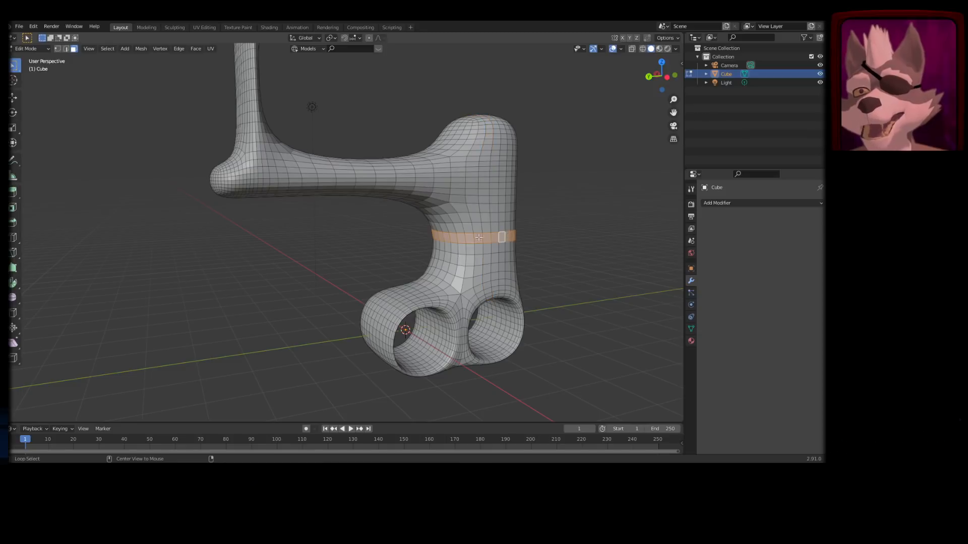
alt+click(454, 267)
- Select a face loop inside the first block's hole, extrude it in place and scale it inward to narrow the opening
alt+click(450, 329)
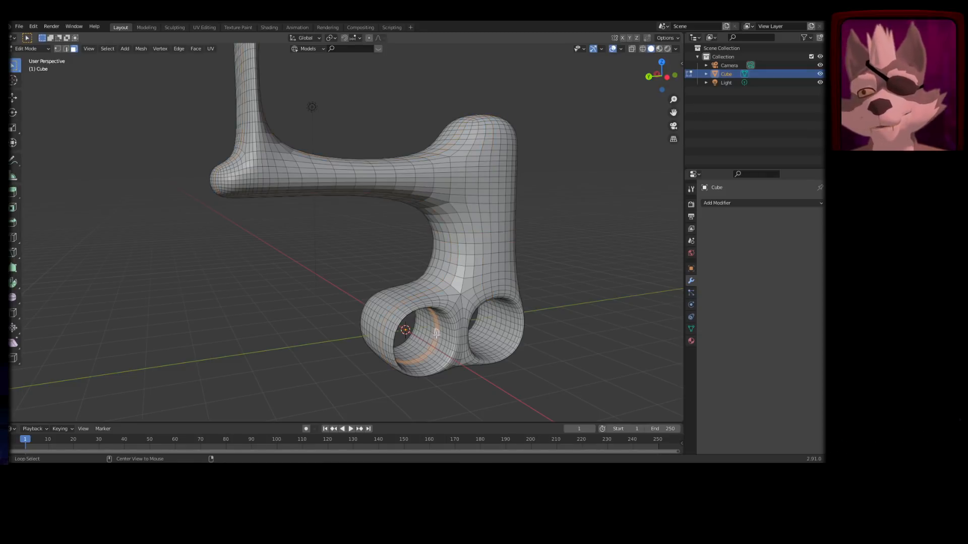
middle_drag(435, 334, 449, 291)
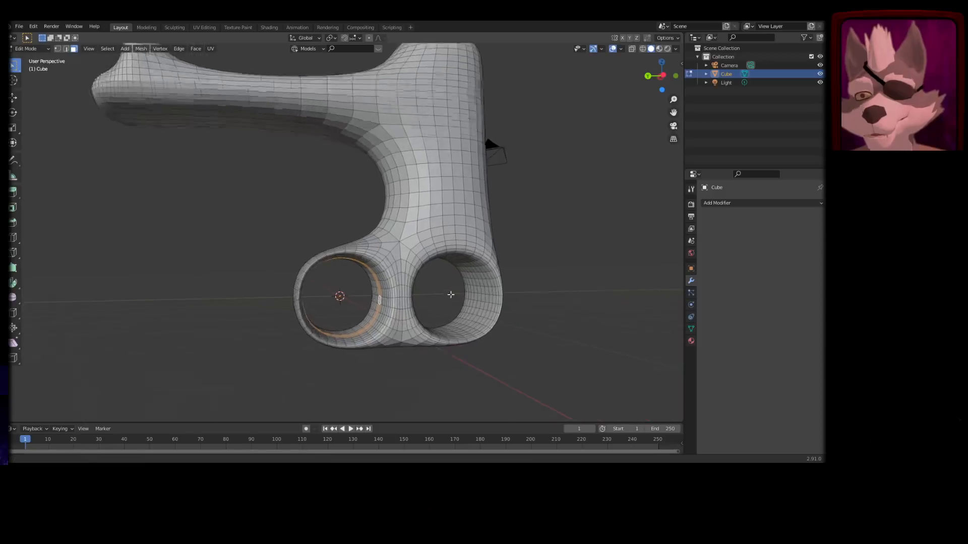
scroll(450, 272, up, 3)
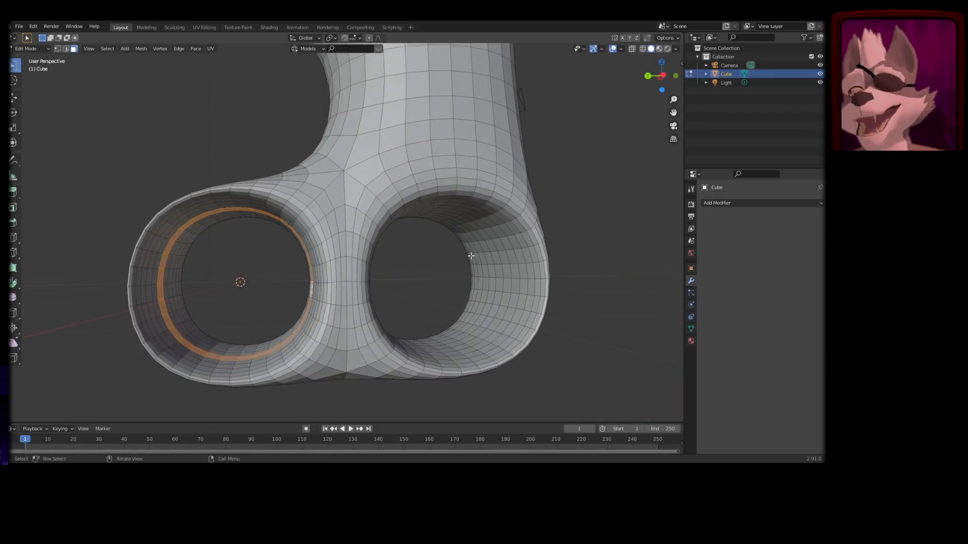
key(e)
right_click(467, 257)
key(s)
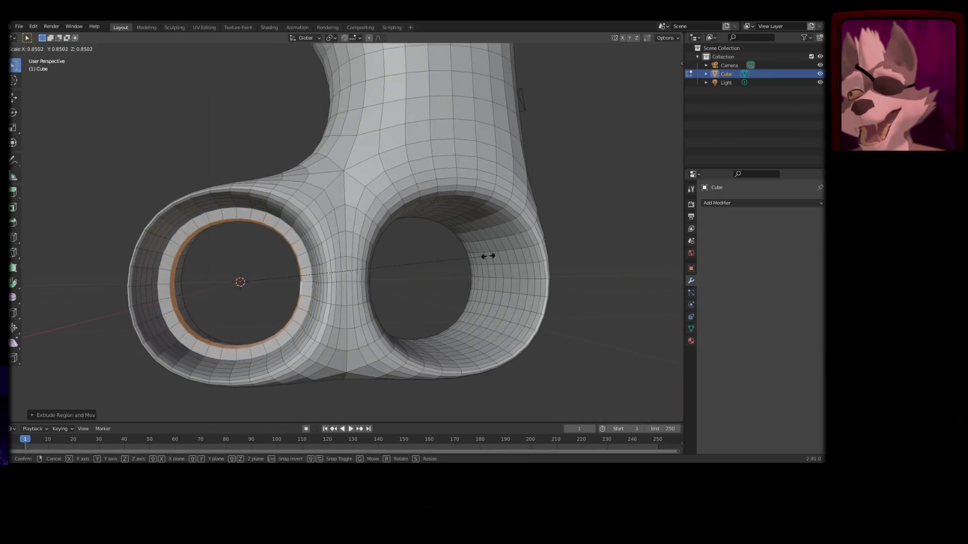
click(384, 279)
- Extrude a face loop inside the second block's hole in place and scale it inward until only a small central opening remains
middle_drag(439, 286, 515, 242)
alt+click(265, 373)
key(e)
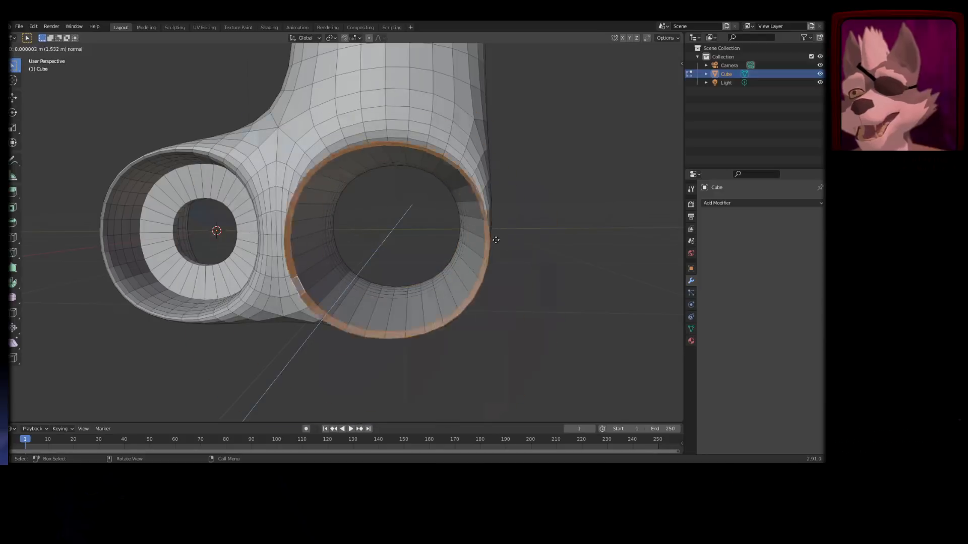
right_click(488, 256)
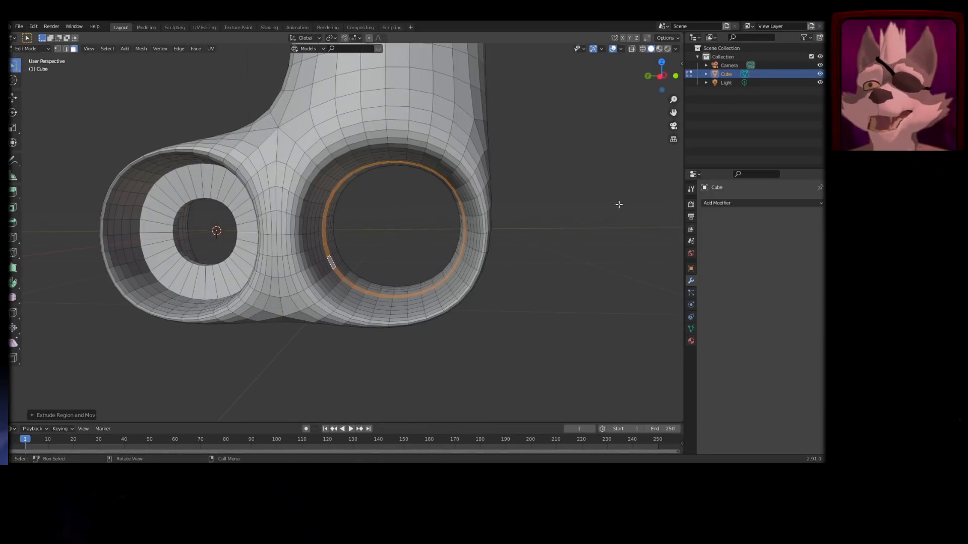
key(s)
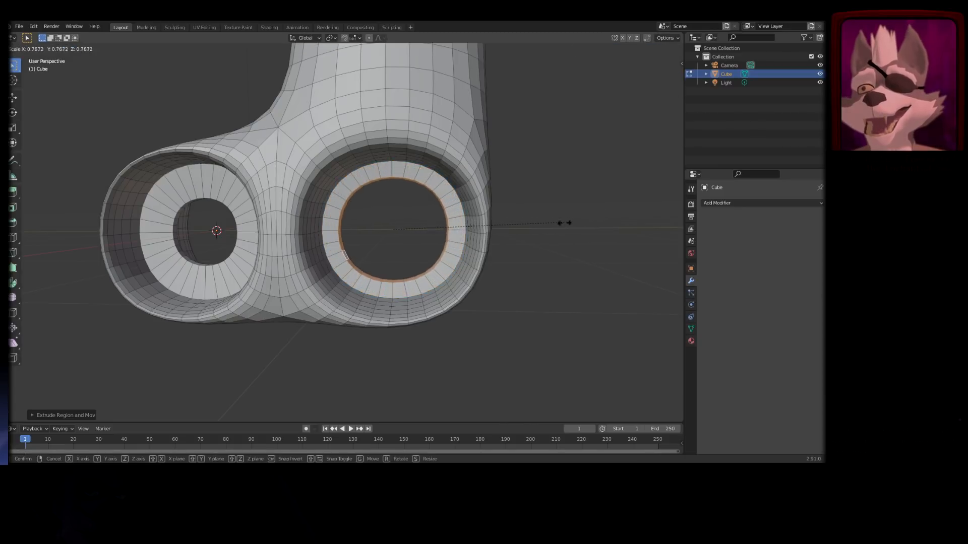
click(429, 245)
- Add a loop cut around the middle of the ring of faces inside the second block's hole
mouse_move(524, 247)
middle_down()
mouse_move(504, 251)
mouse_move(532, 247)
middle_up()
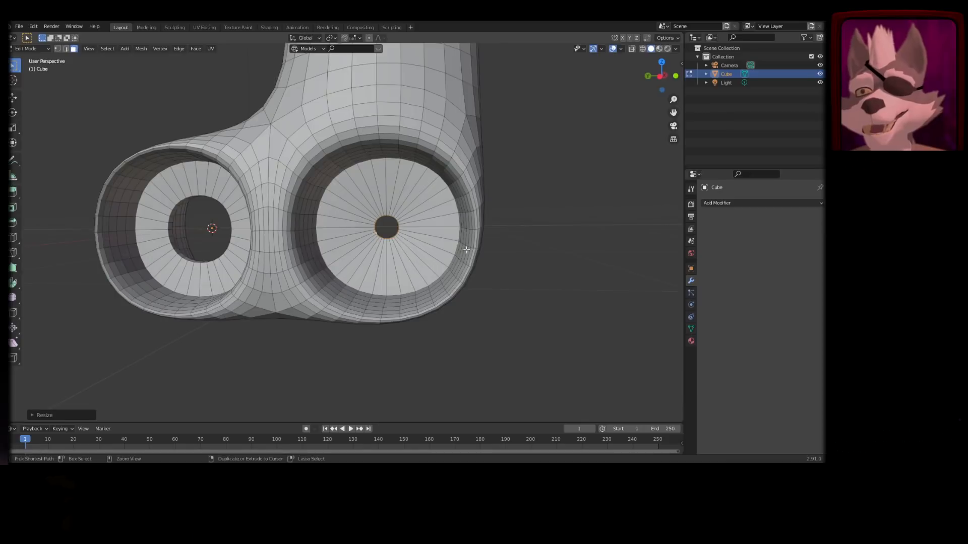
key(ctrl+r)
right_click(473, 255)
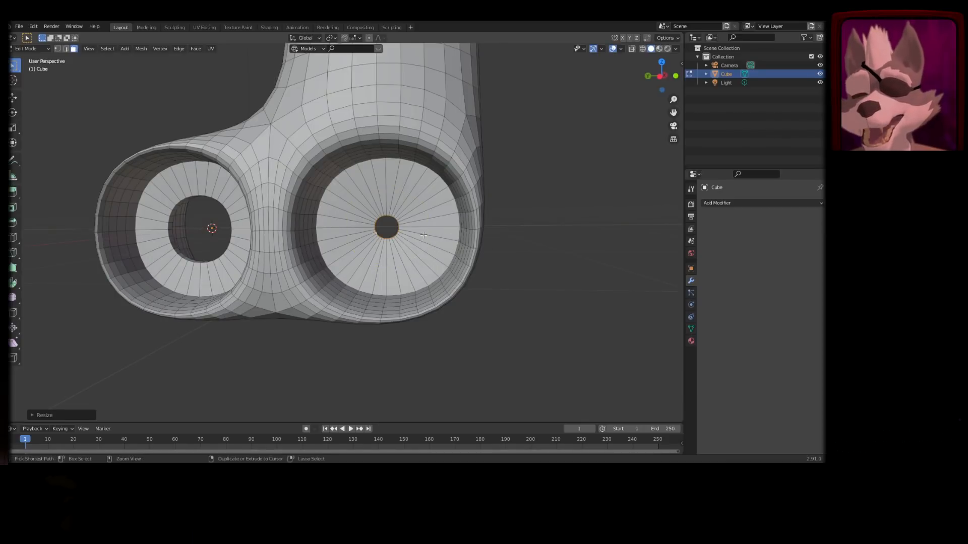
key(ctrl+r)
click(430, 237)
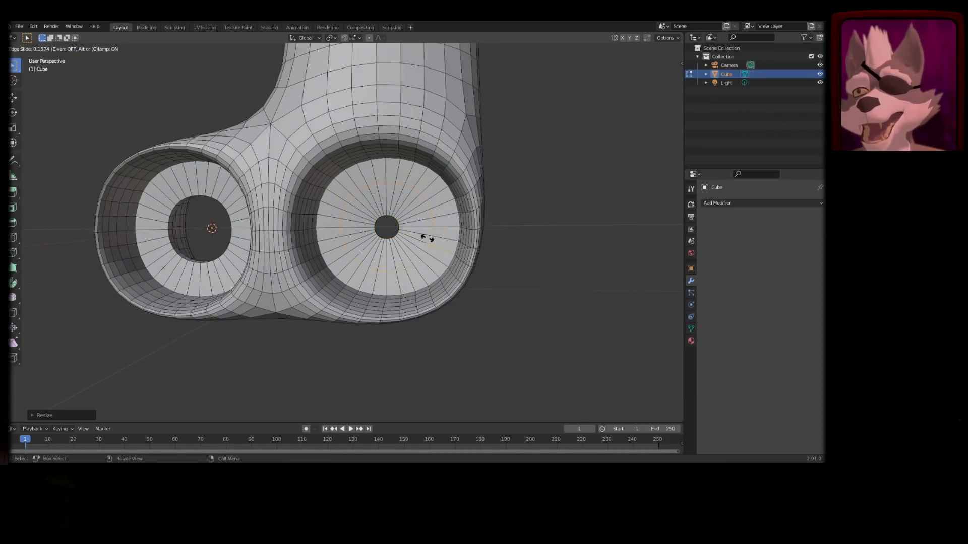
click(427, 238)
- Move the new edge loop inside the second block's hole about -0.97 m along the X axis
key(g)
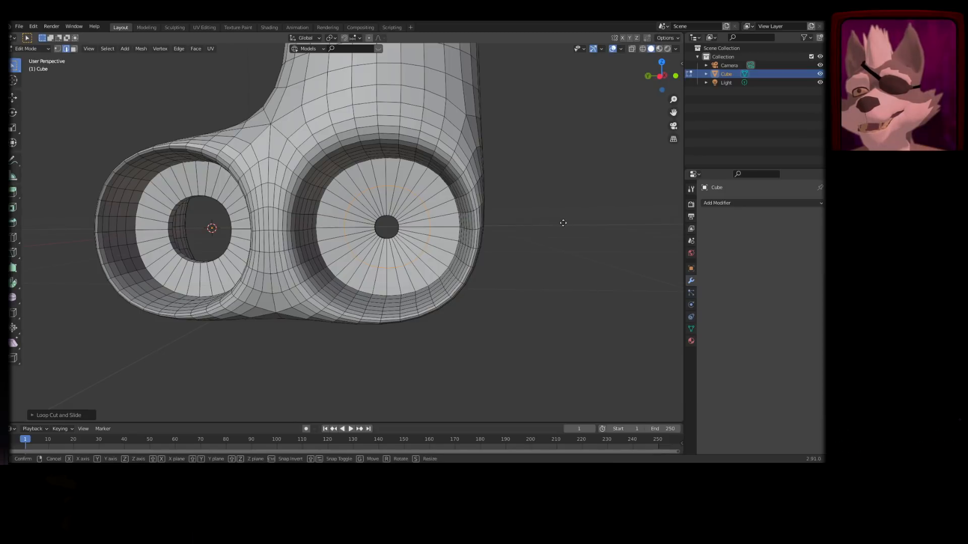
key(x)
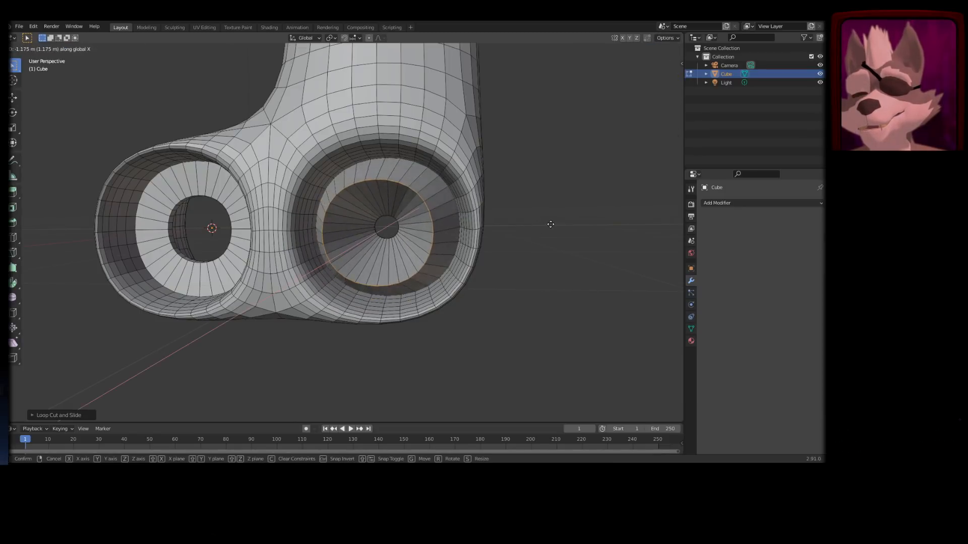
click(554, 221)
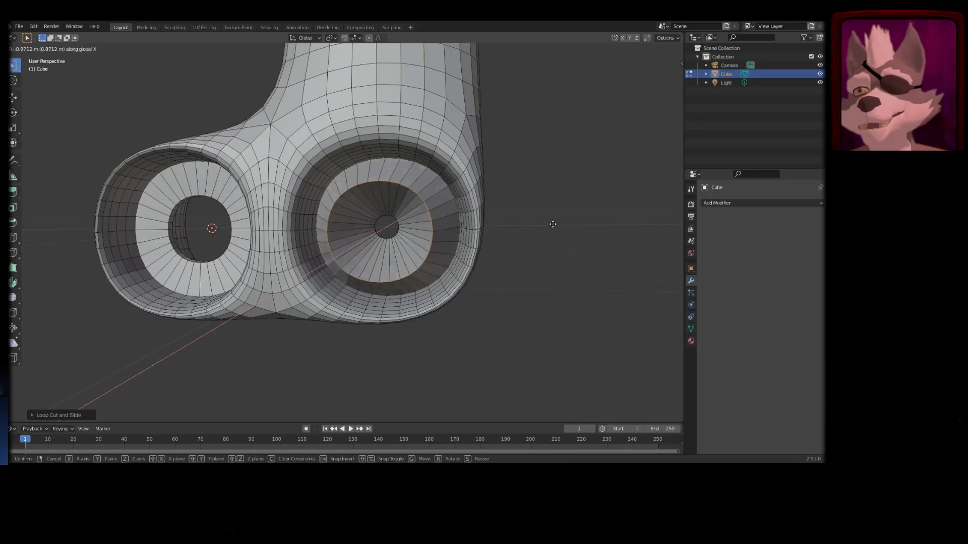
middle_drag(551, 223, 532, 245)
- Extrude the moved loop about -2.1 m along X into a tube, return to Object Mode and deselect the object
key(e)
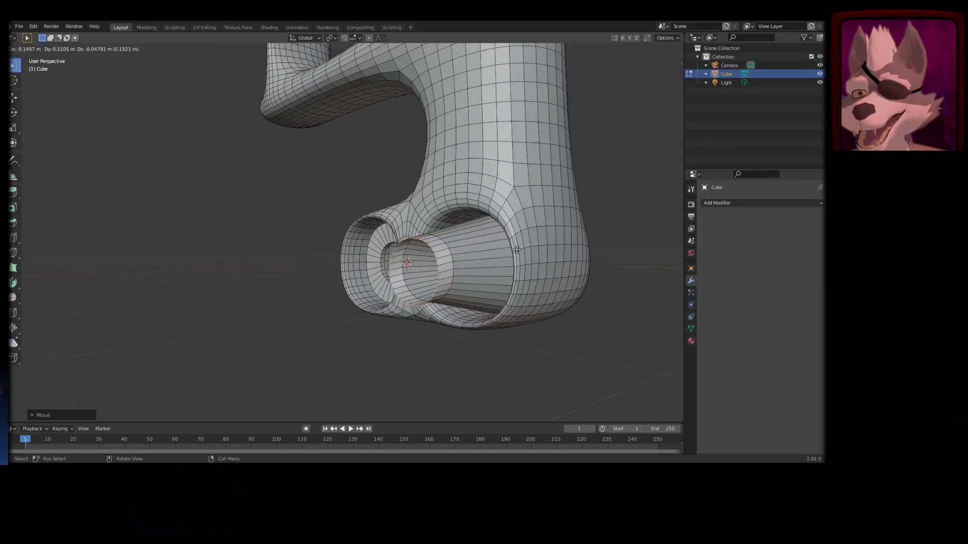
key(x)
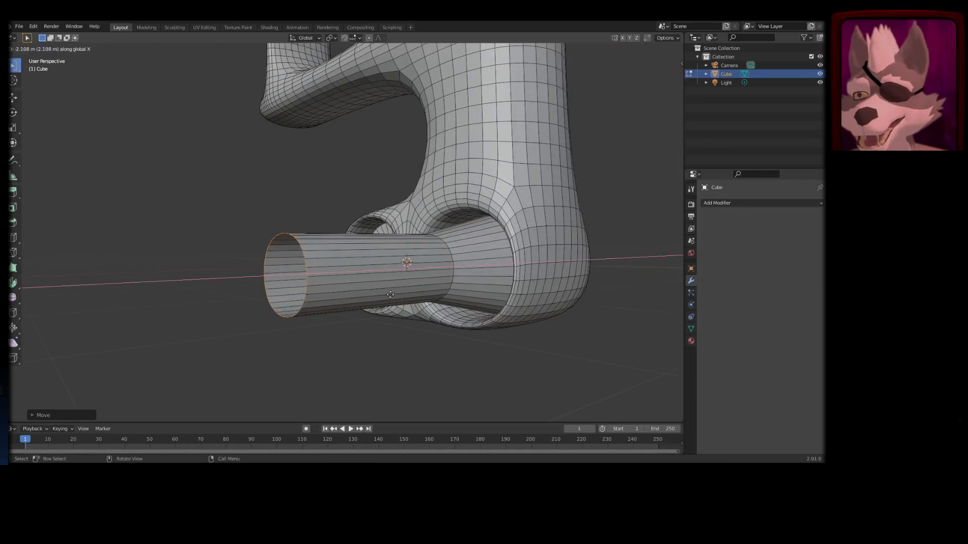
click(391, 283)
middle_drag(391, 283, 384, 253)
key(Tab)
scroll(418, 310, up, 4)
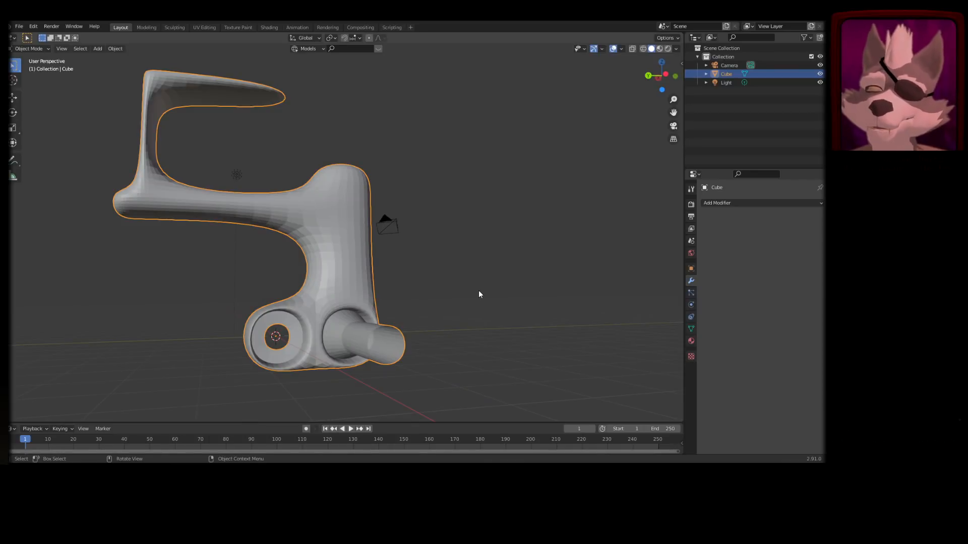
click(470, 316)
middle_drag(460, 309, 448, 315)
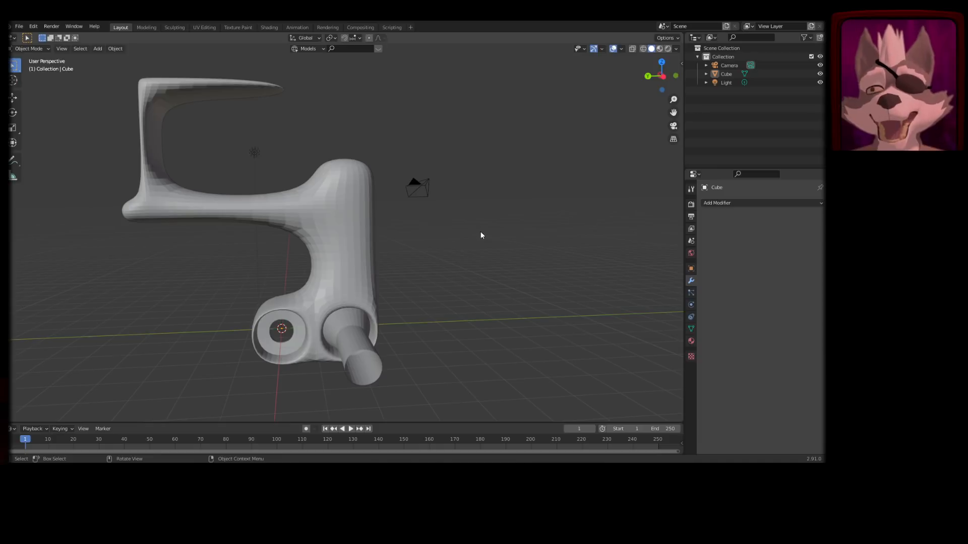
middle_drag(448, 237, 419, 321)
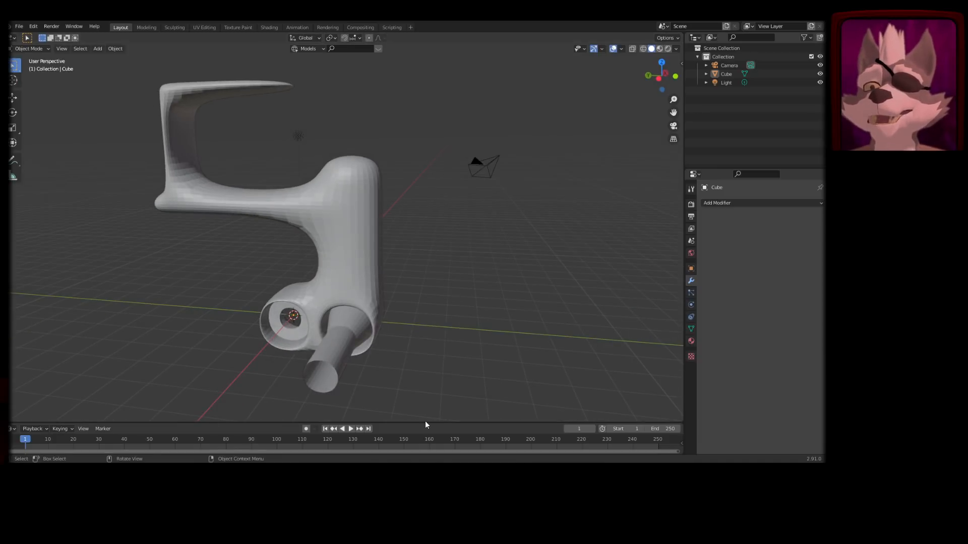
- Enlarge the timeline area, switch it to the Image Editor and display the Render Result image in it
drag(424, 422, 424, 347)
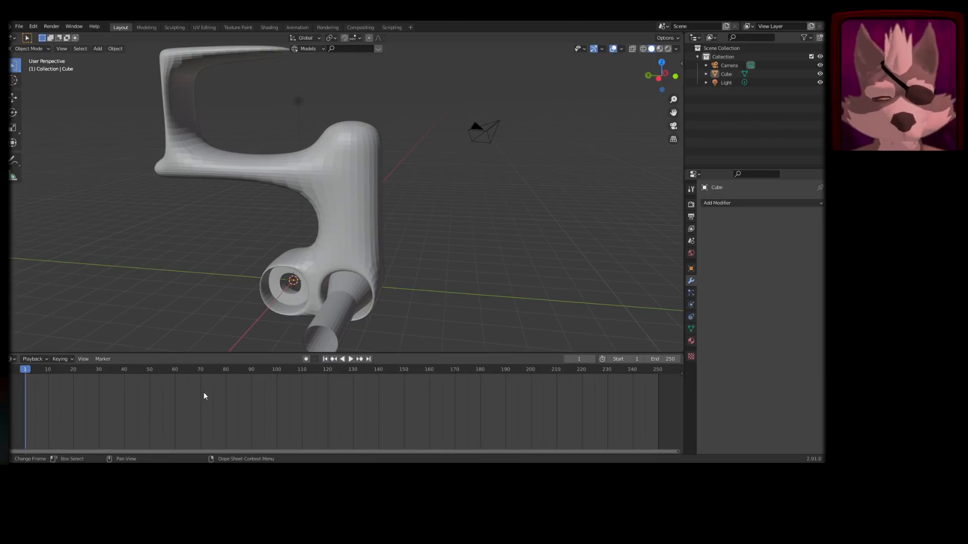
click(12, 359)
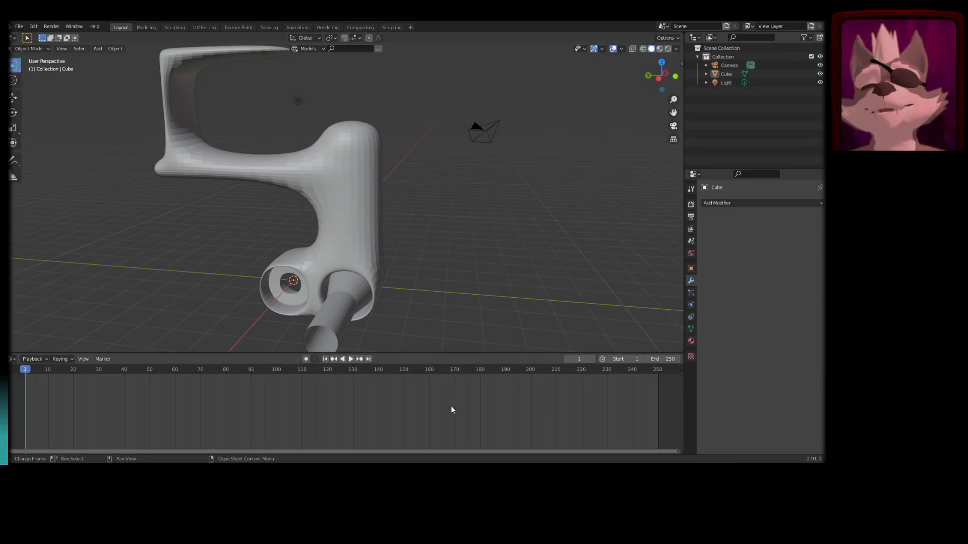
click(14, 359)
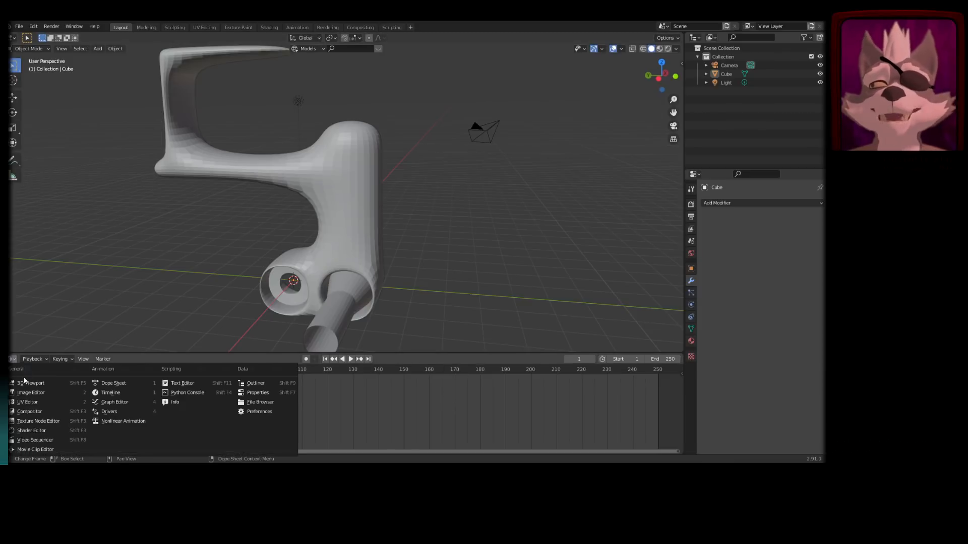
click(53, 394)
click(306, 360)
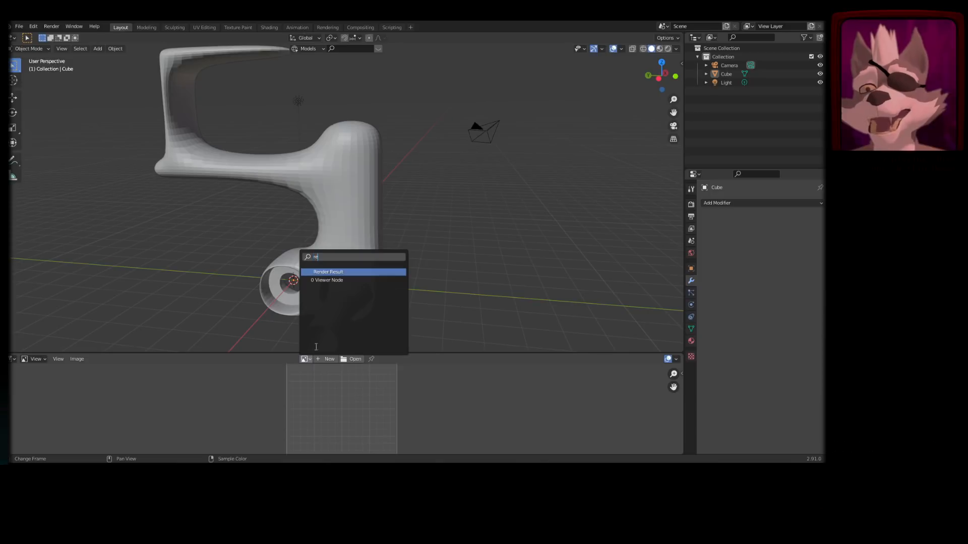
click(333, 276)
- Try a taller Image Editor area, check its image list, and shrink the area to a short strip below the 3D viewport
drag(448, 353, 440, 228)
scroll(431, 318, down, 3)
middle_drag(431, 322, 413, 315)
click(292, 235)
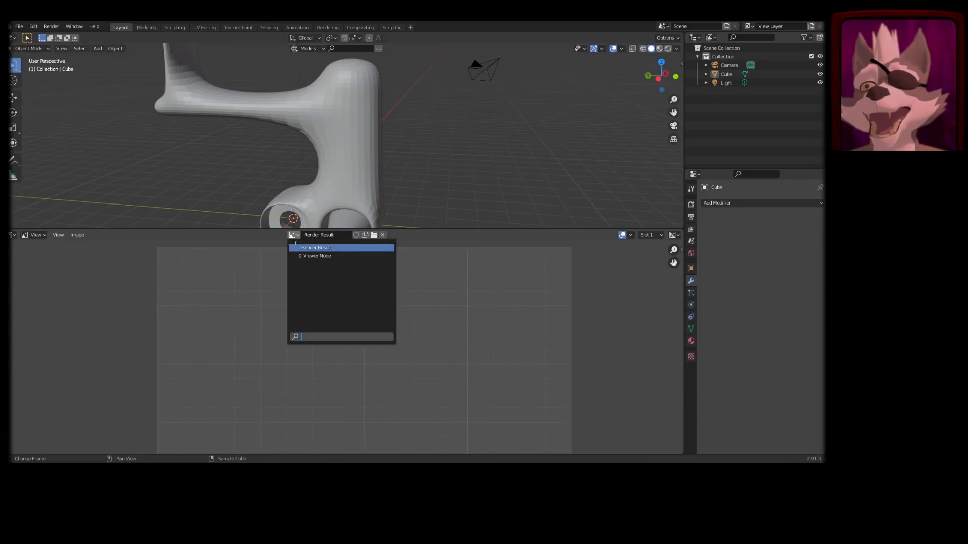
drag(399, 230, 392, 359)
- Identify the camera object in the scene and look through it to check what it frames
click(478, 136)
middle_drag(518, 153, 613, 171)
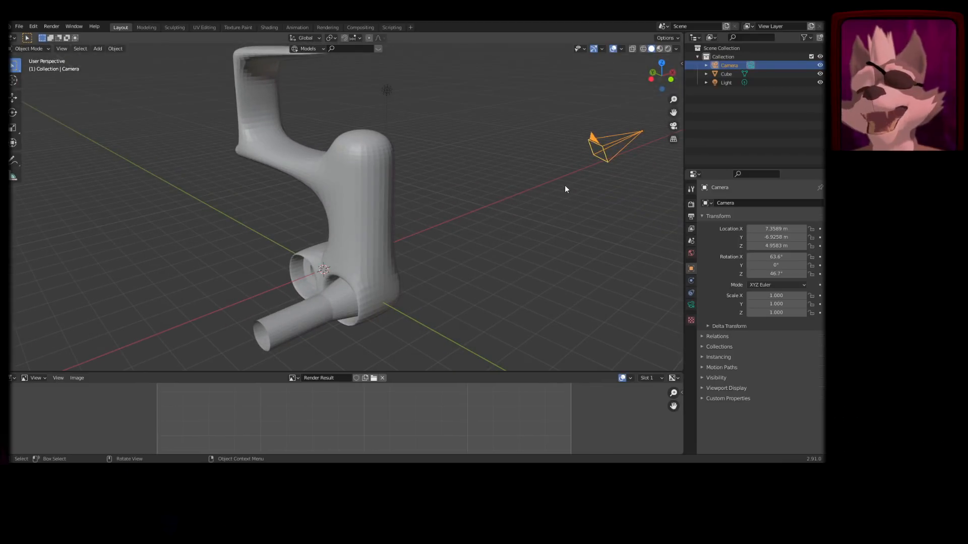
click(598, 195)
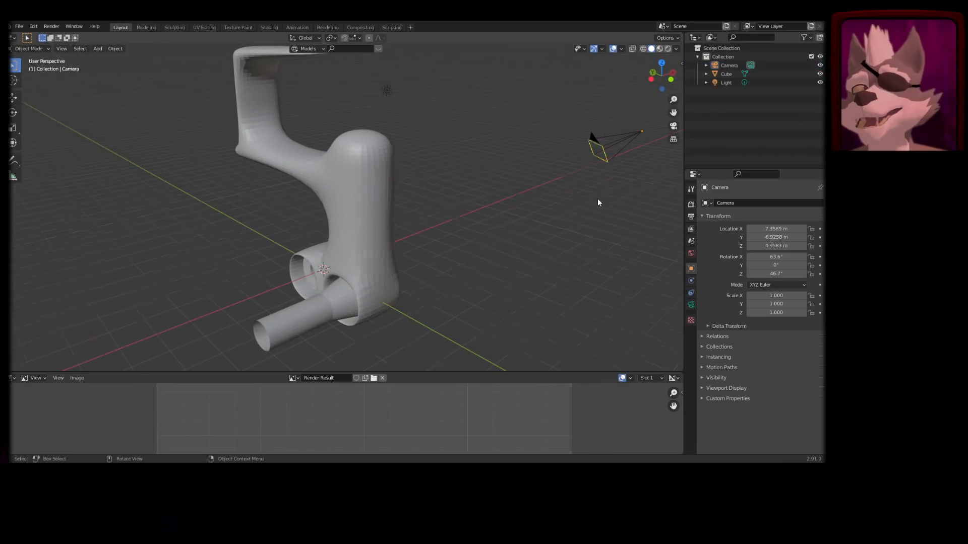
key(KP_0)
shift+middle_drag(432, 216, 381, 239)
mouse_move(445, 240)
shift+middle_down()
mouse_move(461, 233)
mouse_move(361, 242)
mouse_move(372, 228)
mouse_move(500, 230)
mouse_move(445, 235)
shift+middle_up()
key(KP_0)
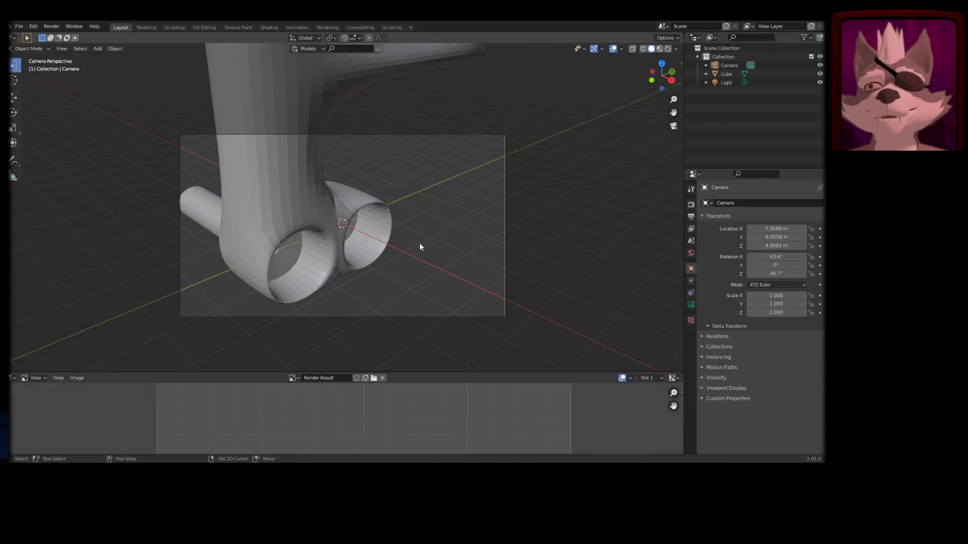
- Examine the camera frame at different zoom levels and fit it to the viewport
shift+middle_drag(419, 242, 428, 249)
scroll(429, 252, up, 3)
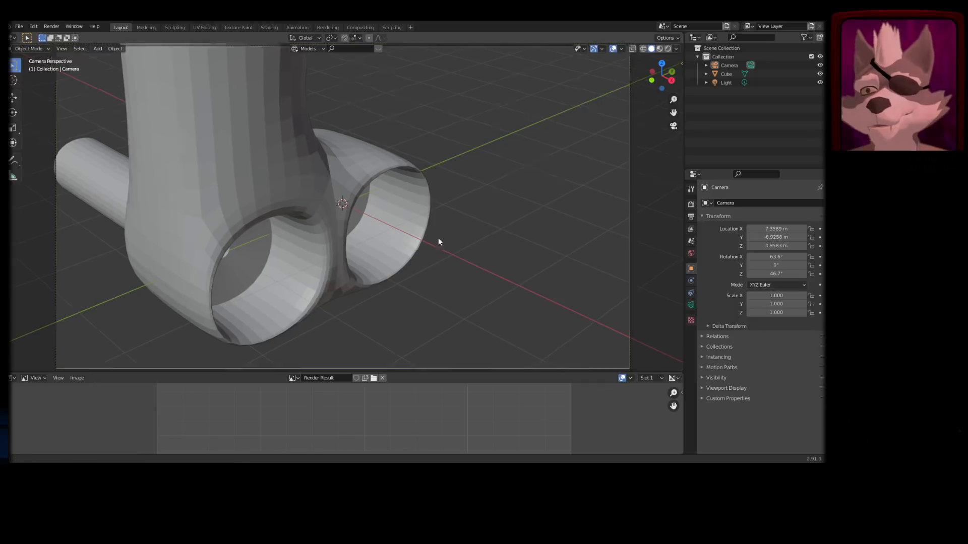
scroll(439, 237, down, 2)
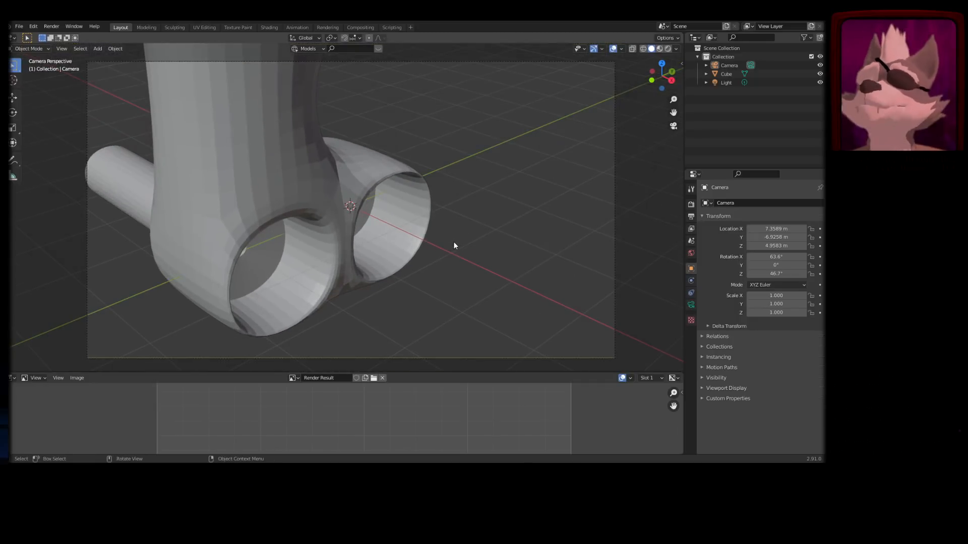
scroll(453, 241, up, 1)
key(ctrl+space)
key(ctrl+space)
scroll(440, 259, down, 9)
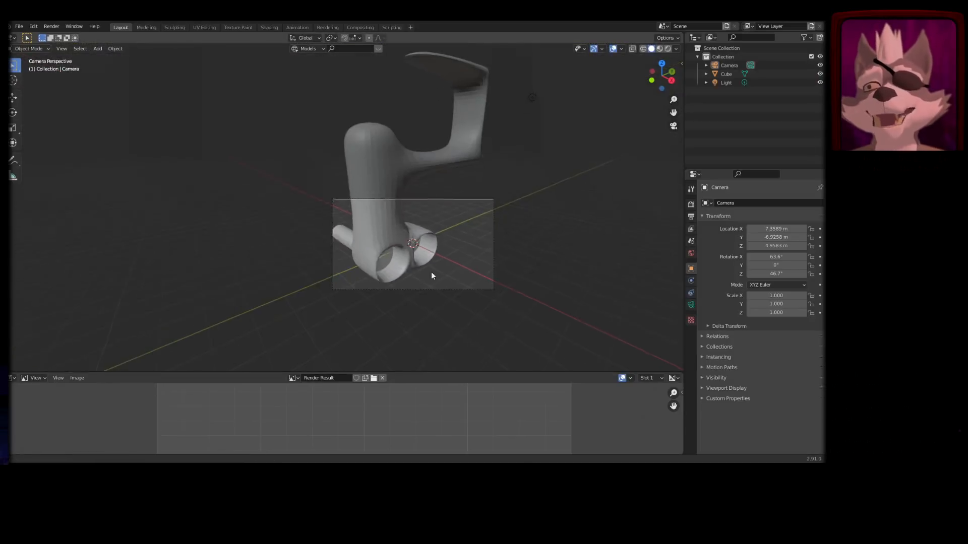
shift+middle_drag(429, 244, 548, 217)
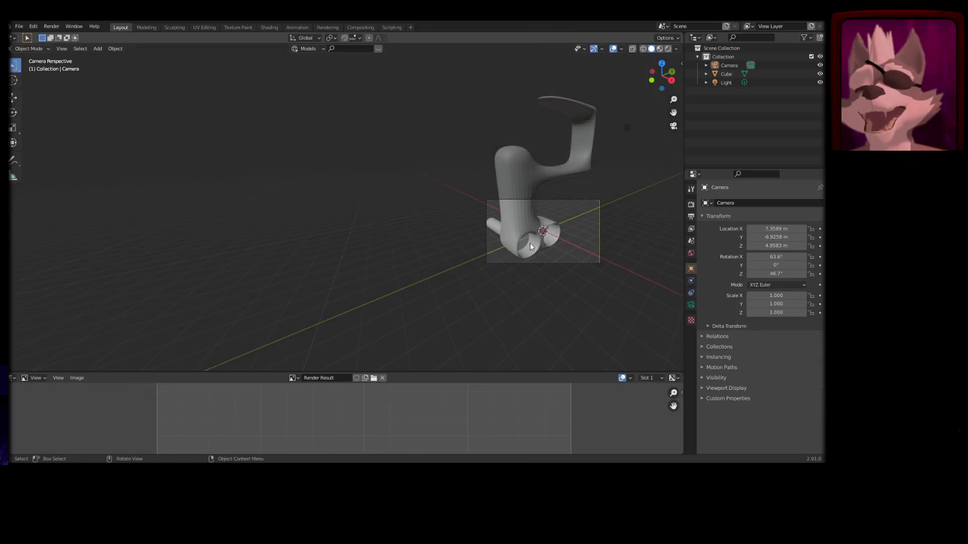
key(Home)
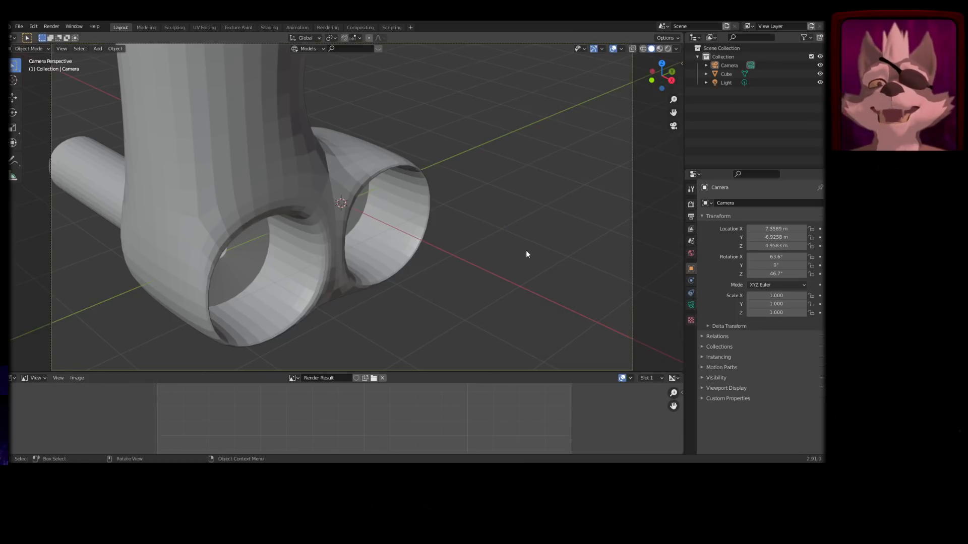
- Inspect the mesh object and the light by selecting each, and return to the camera view with the whole frame visible
shift+middle_drag(419, 260, 288, 177)
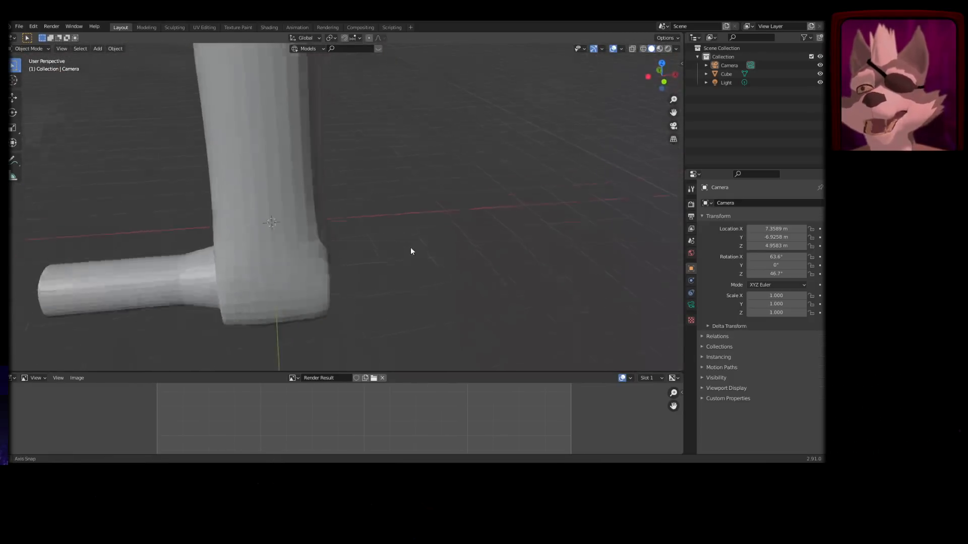
click(287, 177)
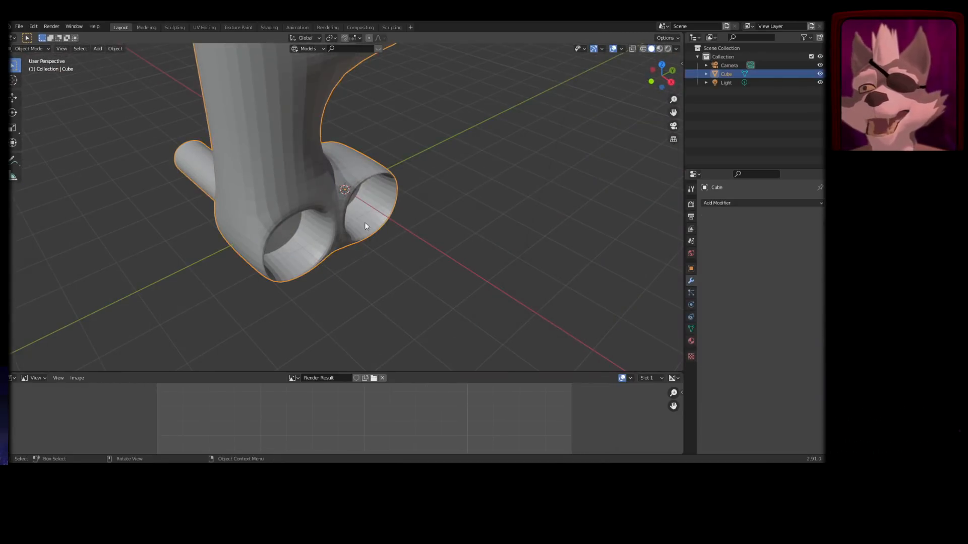
middle_drag(330, 220, 381, 146)
click(381, 146)
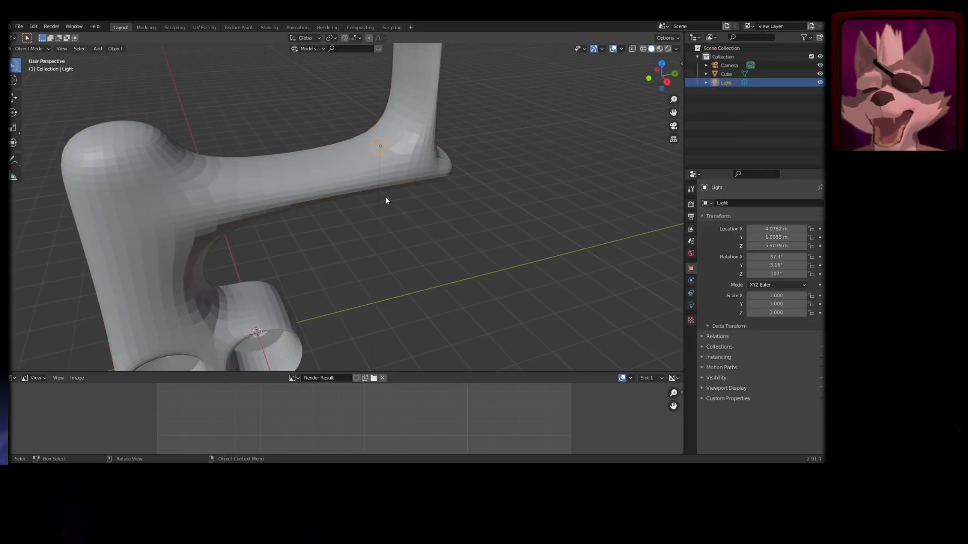
key(KP_0)
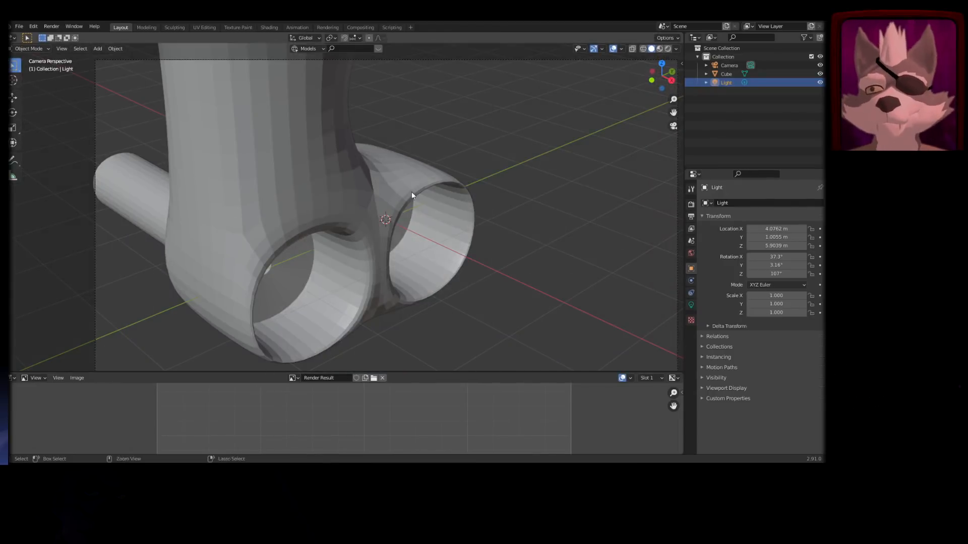
ctrl+middle_drag(408, 199, 372, 222)
shift+middle_drag(377, 257, 390, 228)
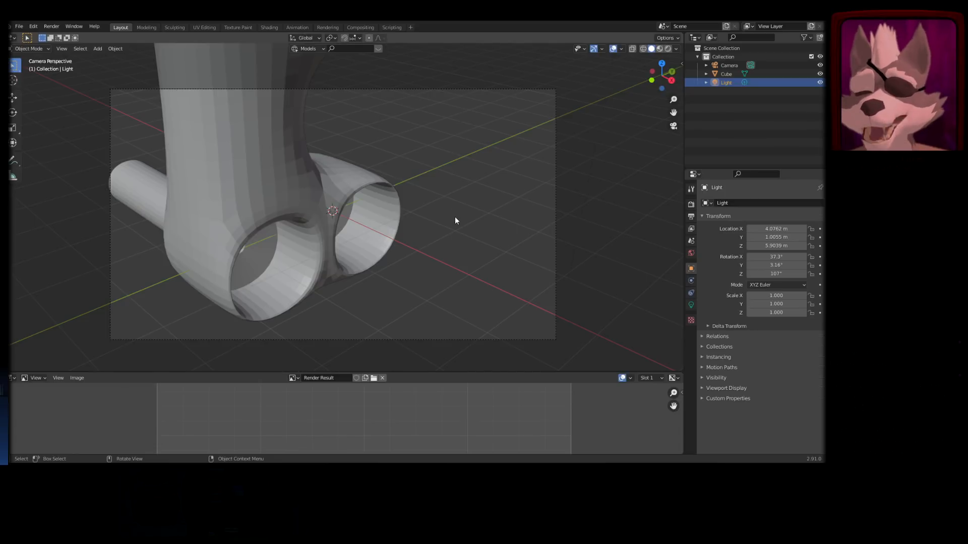
- Render the scene from the camera, examine the result in a maximized Image Editor, and restore the split layout
key(F12)
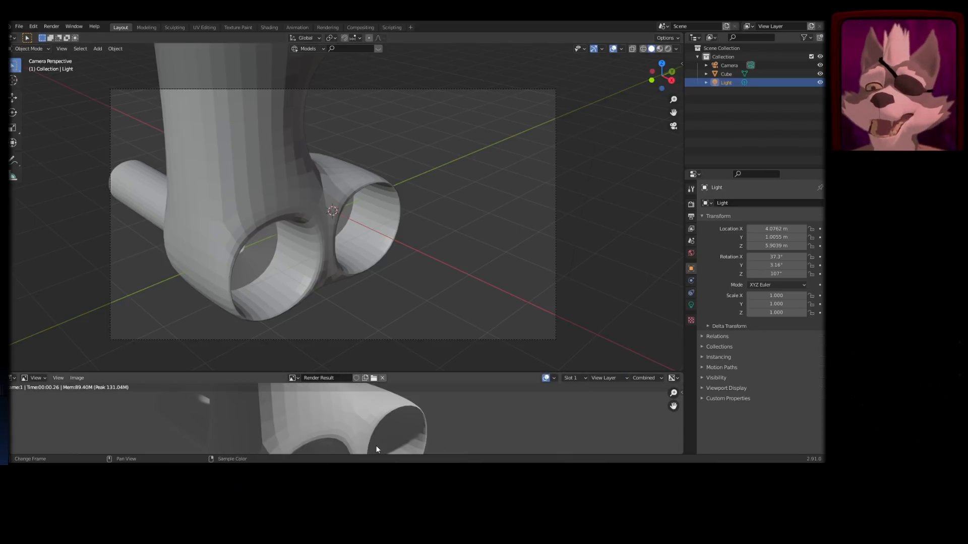
key(ctrl+space)
scroll(363, 308, up, 3)
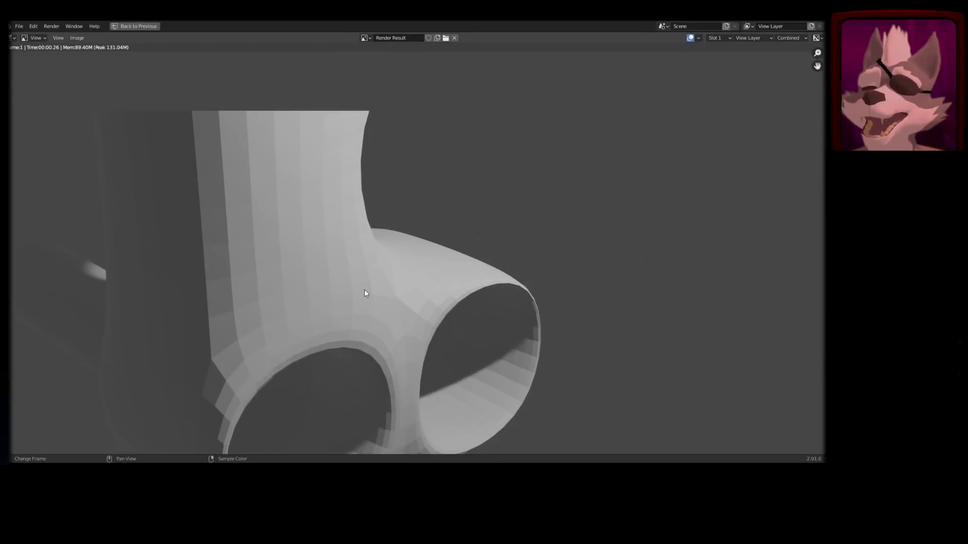
middle_drag(406, 285, 449, 252)
scroll(448, 255, down, 3)
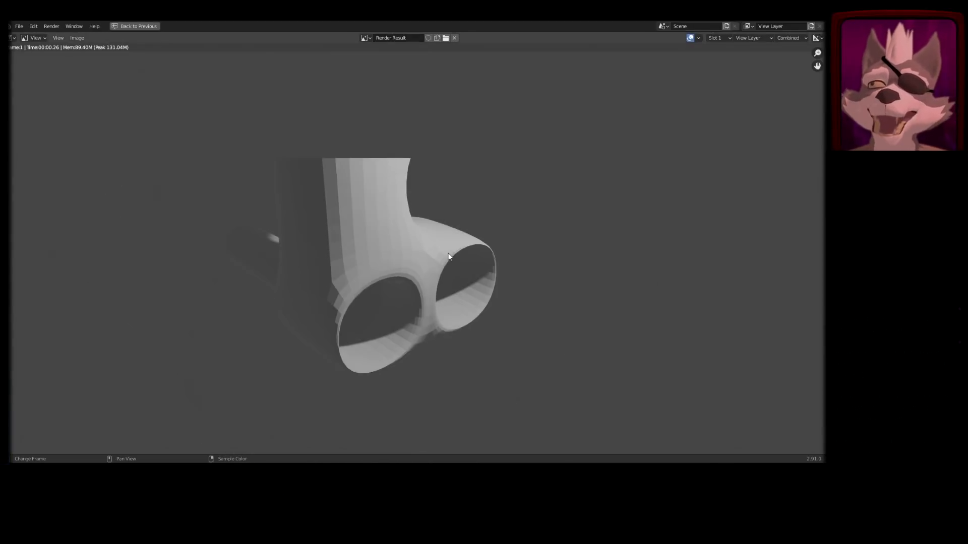
scroll(448, 256, down, 2)
scroll(404, 255, up, 5)
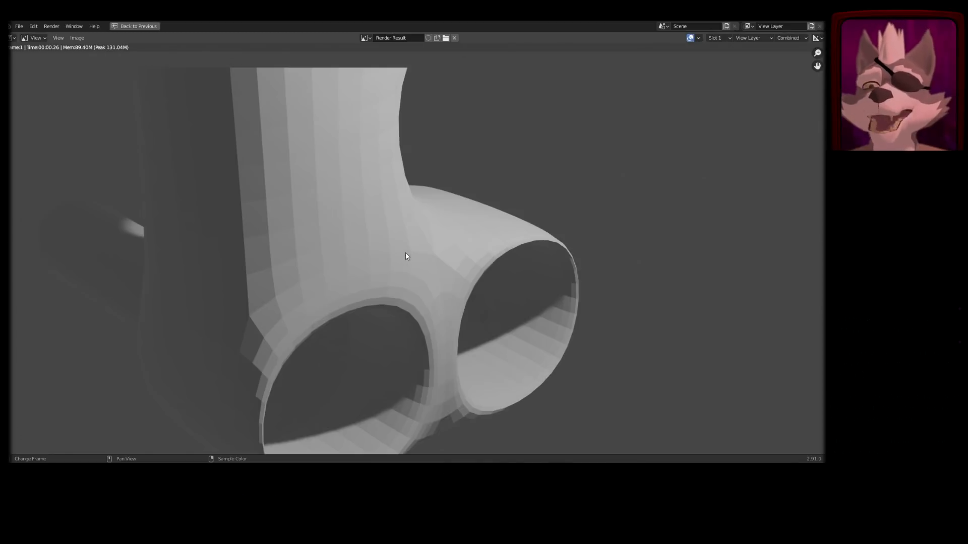
middle_drag(404, 255, 507, 228)
scroll(463, 241, down, 2)
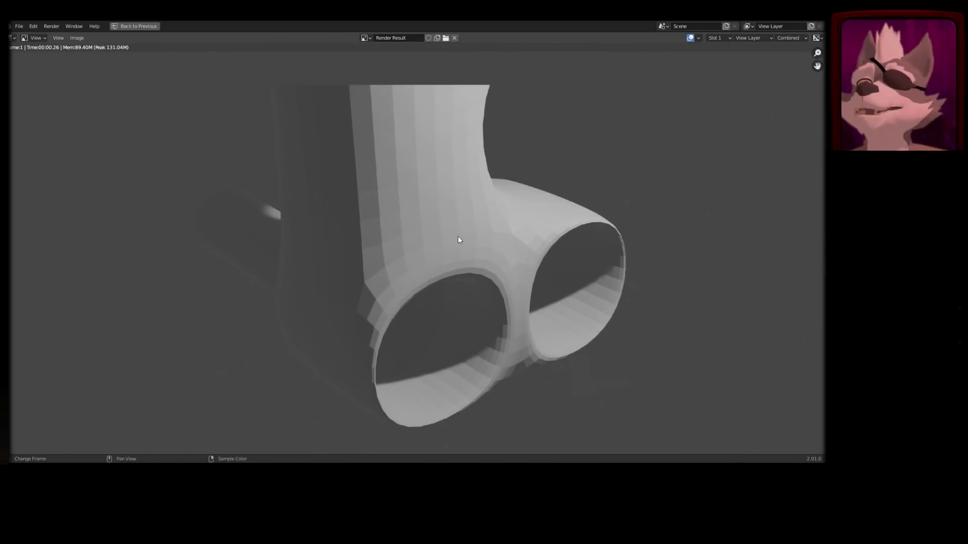
key(Escape)
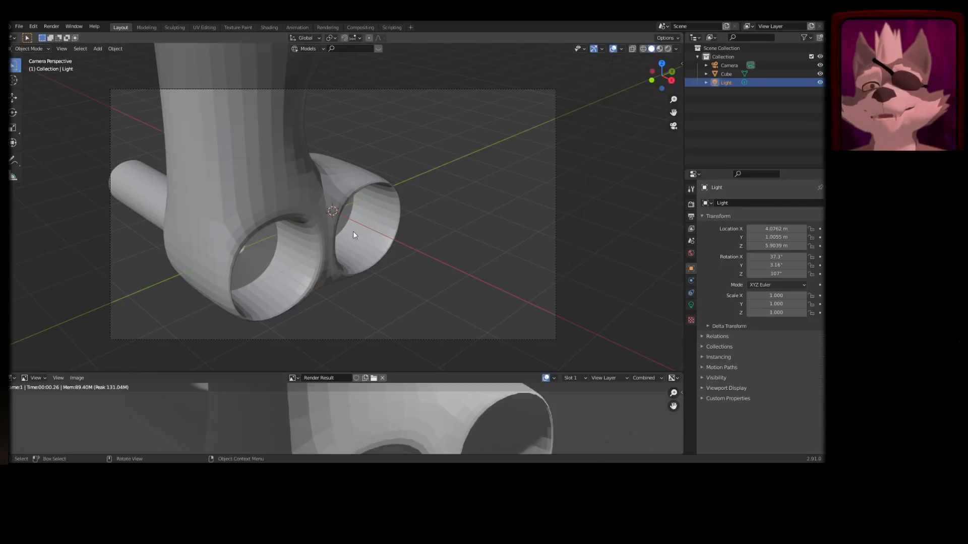
- Enable Transparent in the scene's Film render settings and display the camera view in Rendered shading
click(691, 205)
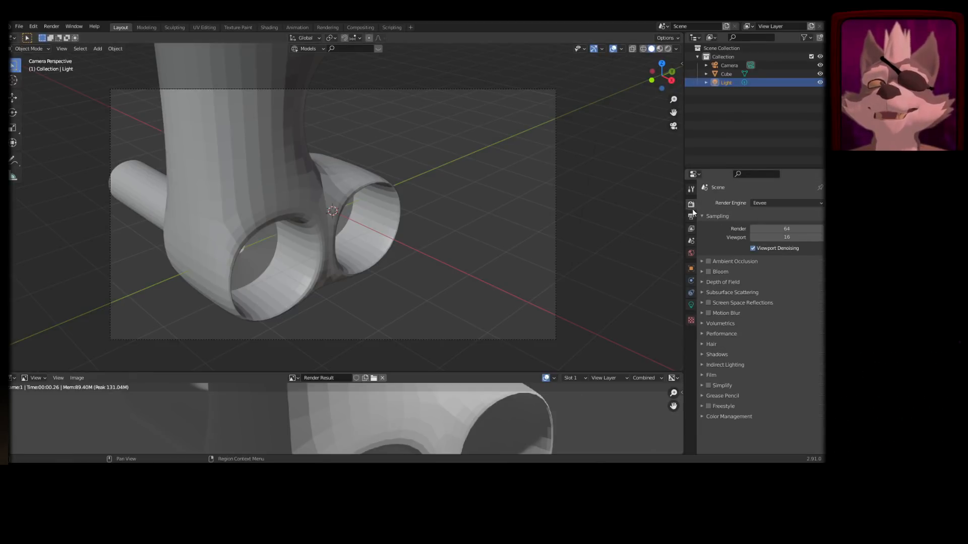
click(702, 375)
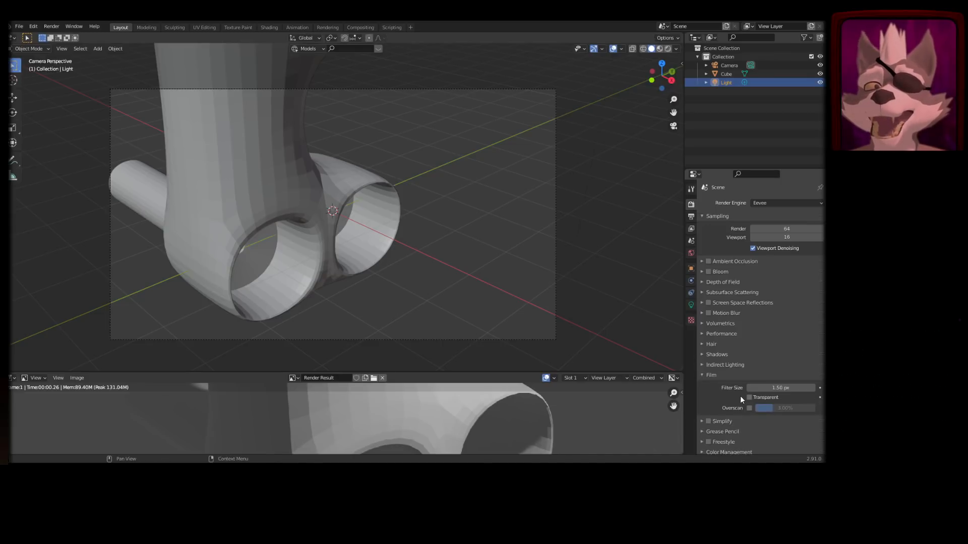
key(z)
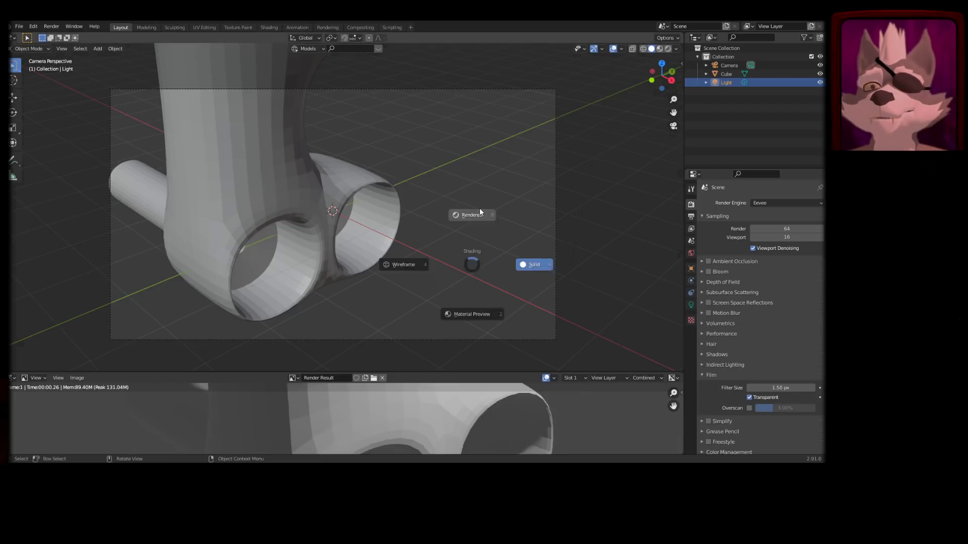
click(480, 207)
key(z)
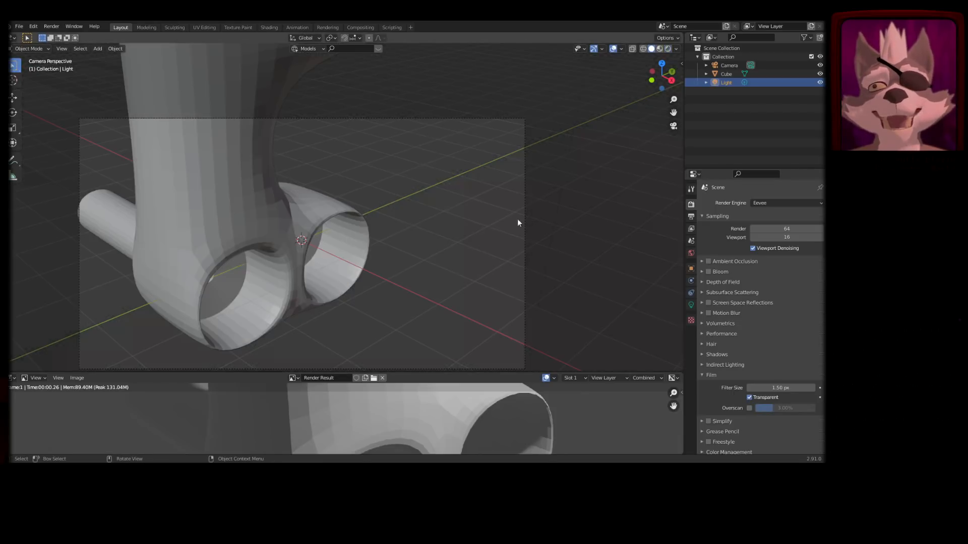
key(z)
shift+middle_drag(460, 230, 505, 207)
- Toggle the film transparency off and on to compare the viewport background, leaving Transparent enabled
click(750, 398)
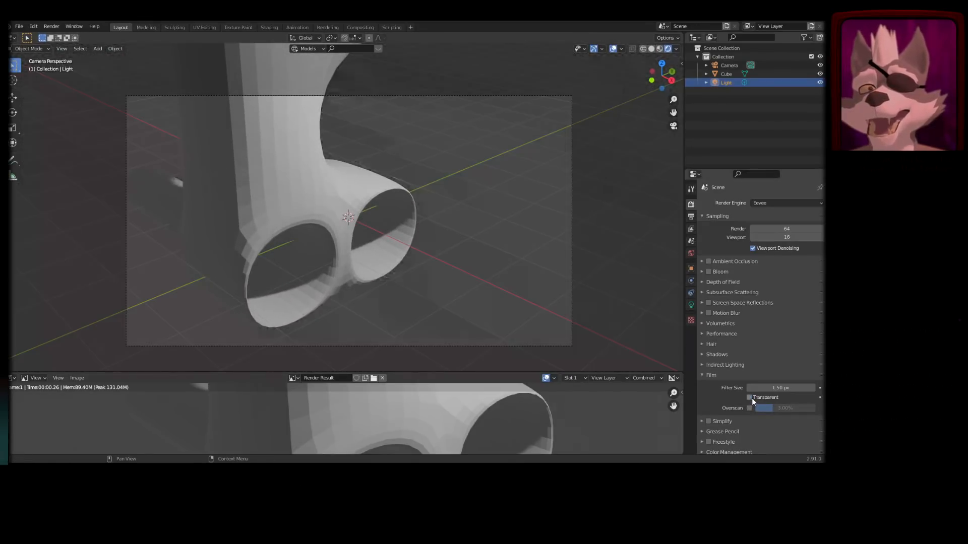
click(751, 398)
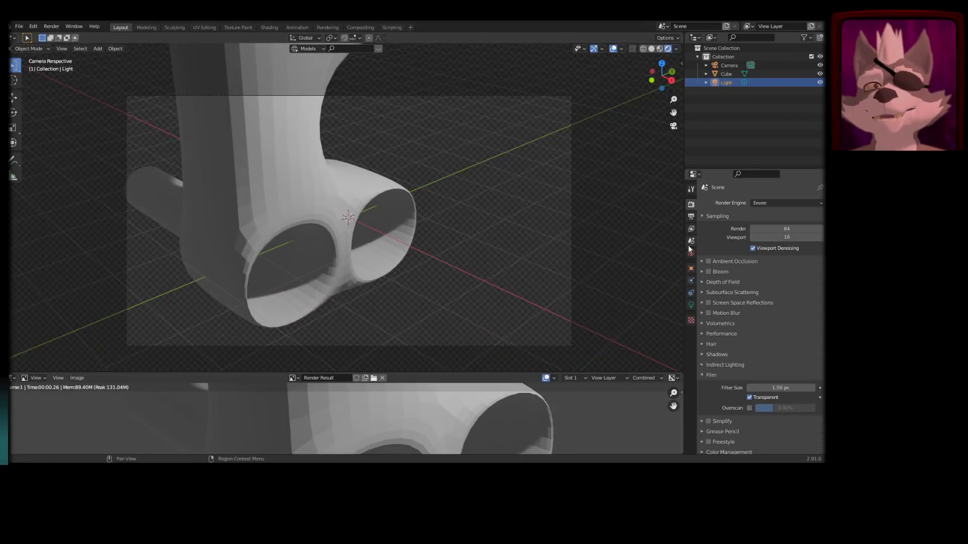
click(701, 376)
click(701, 376)
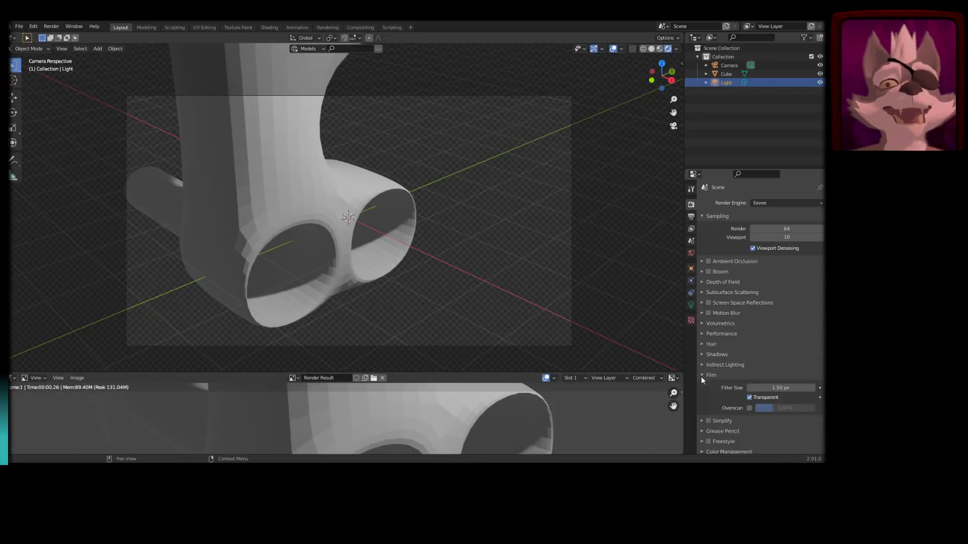
click(754, 398)
click(754, 398)
click(754, 398)
click(754, 398)
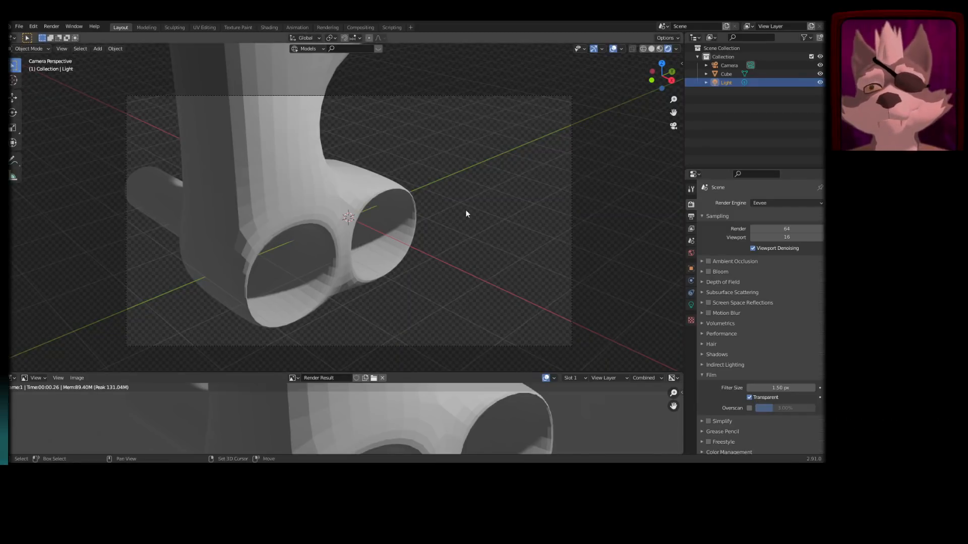
- Render the scene from the camera with the transparent film and maximize the Image Editor
shift+middle_drag(465, 210, 441, 200)
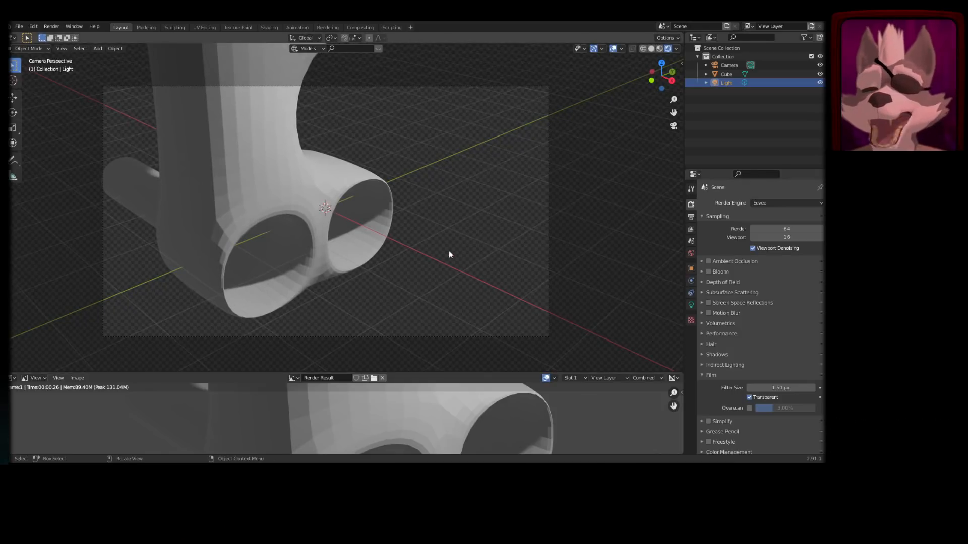
key(F12)
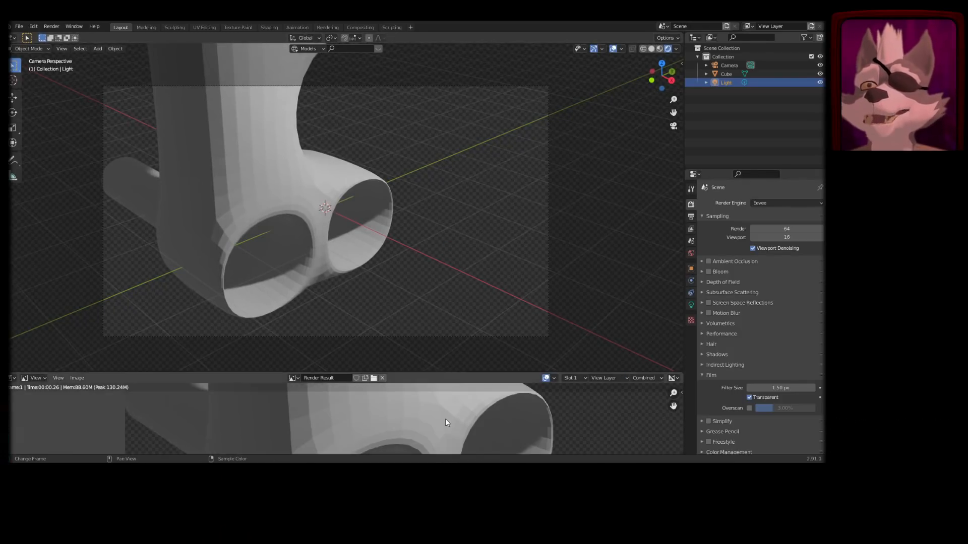
key(ctrl+space)
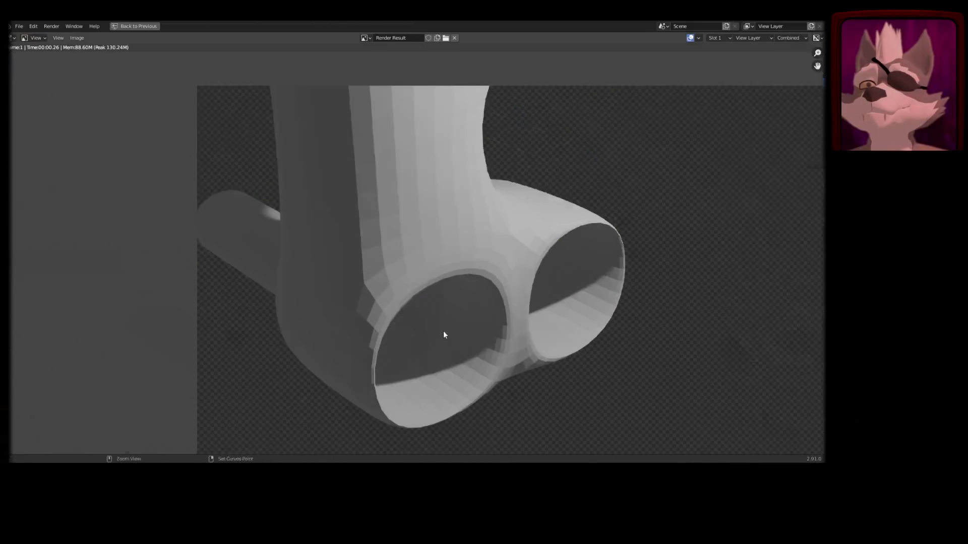
- Examine the render's transparent background and edge pixels close up, view the whole image, and restore the split layout
middle_drag(456, 298, 315, 257)
scroll(411, 299, up, 6)
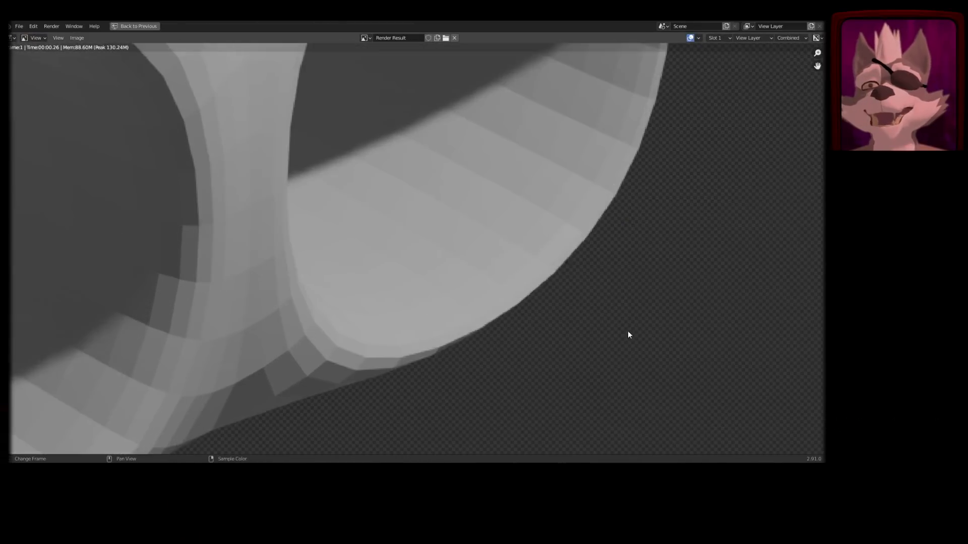
scroll(627, 332, up, 6)
middle_drag(494, 333, 436, 271)
middle_drag(356, 177, 403, 311)
middle_drag(330, 195, 342, 217)
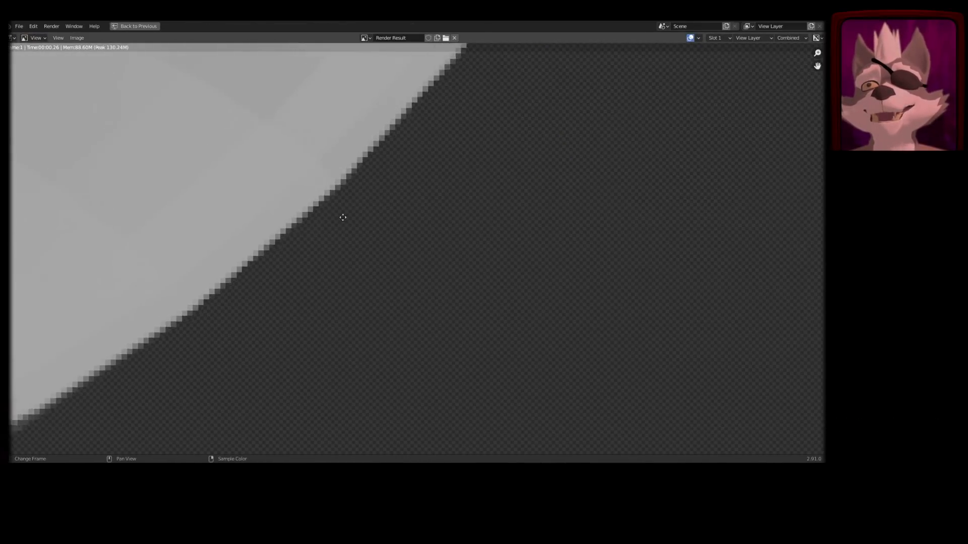
scroll(477, 319, down, 7)
middle_drag(486, 272, 390, 262)
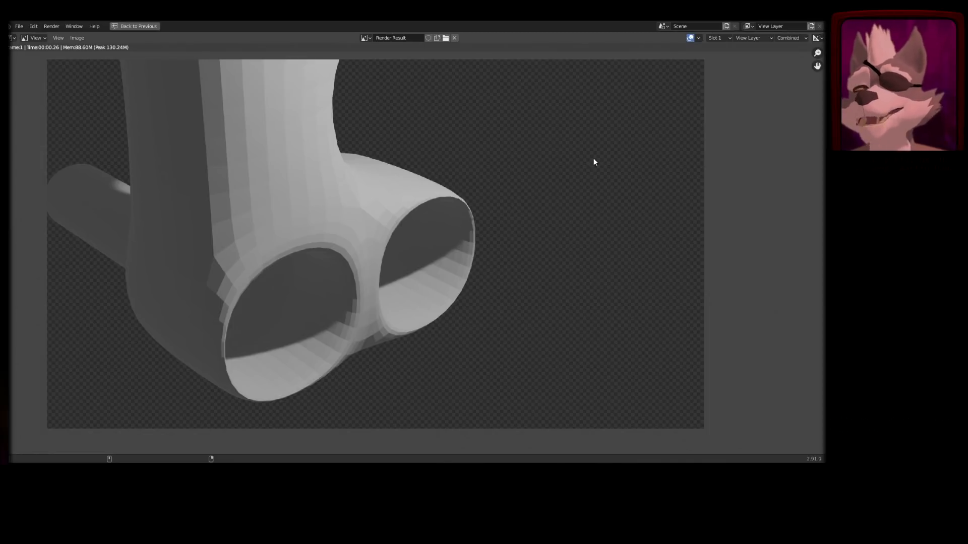
middle_drag(487, 222, 514, 225)
middle_drag(426, 185, 430, 206)
key(ctrl+space)
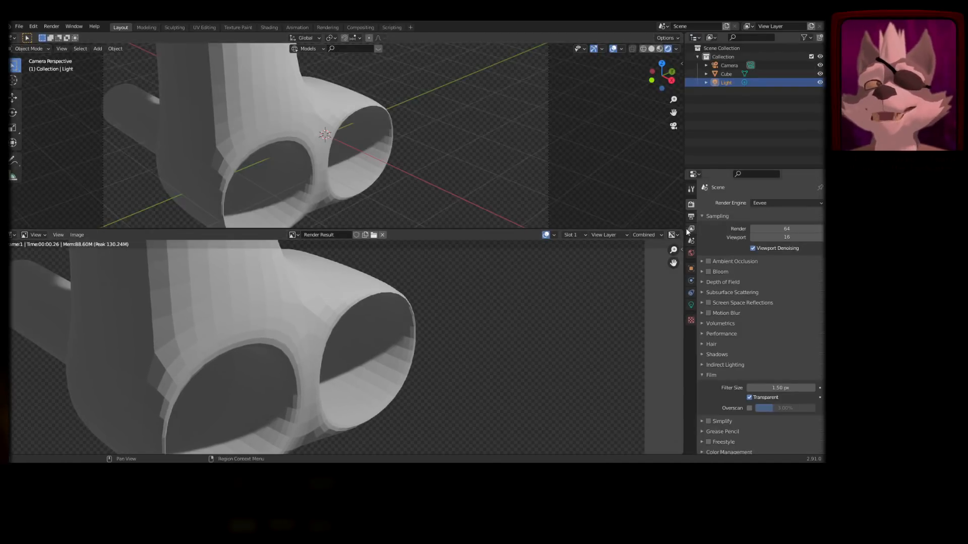
- Set the output resolution percentage to 200% and render the scene again
click(691, 216)
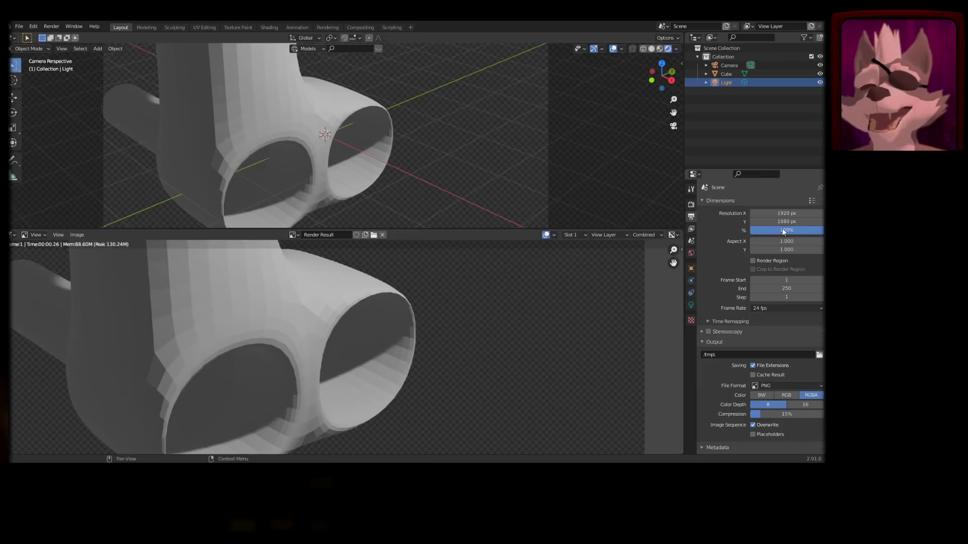
scroll(478, 310, up, 3)
middle_drag(415, 318, 515, 308)
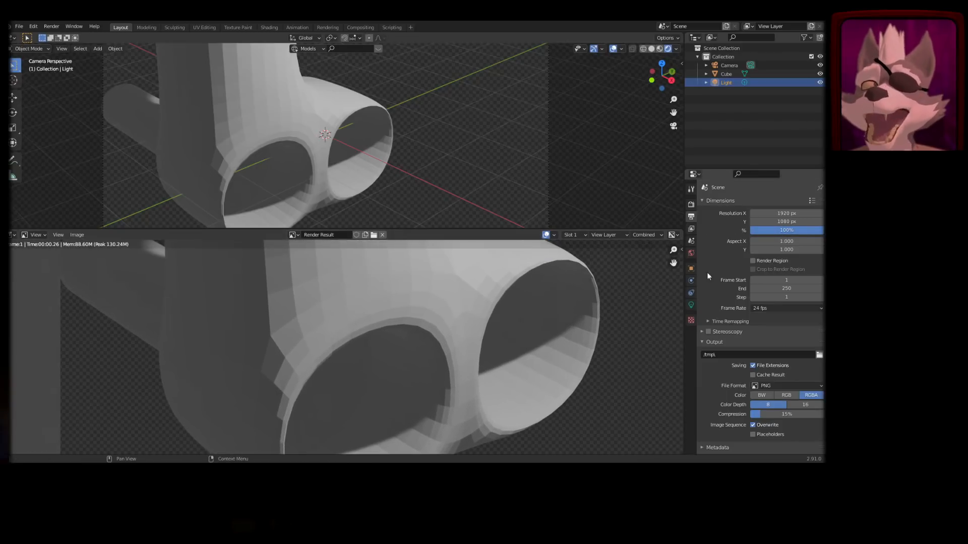
double_click(774, 230)
text(200)
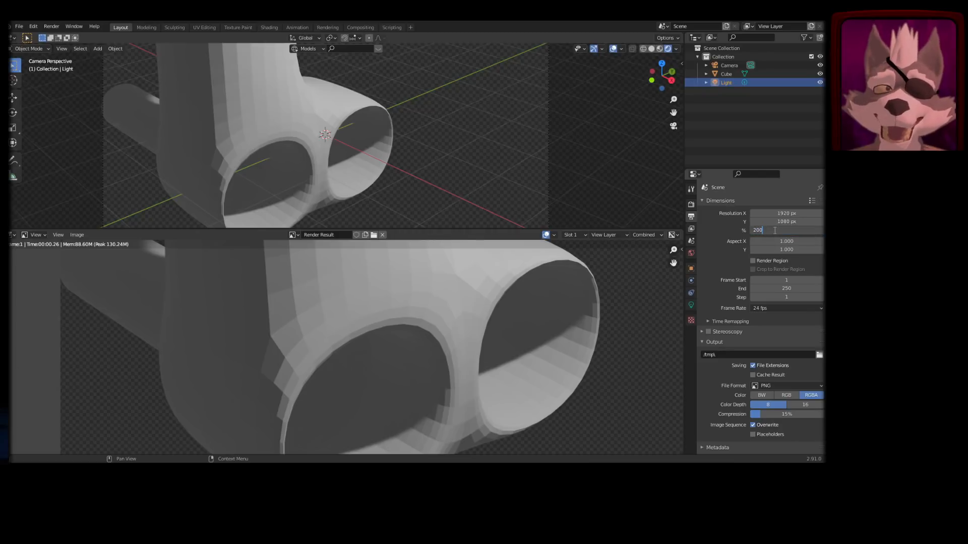
key(Return)
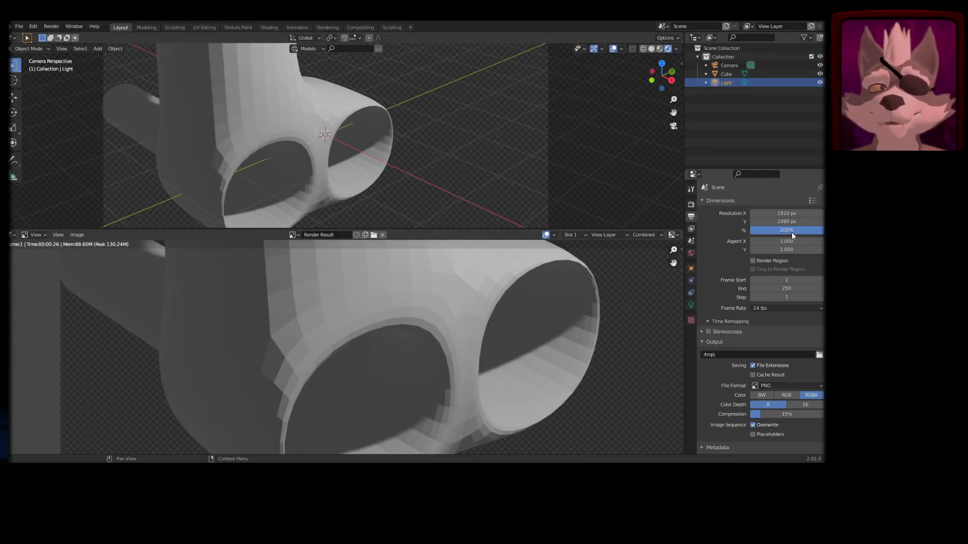
key(F12)
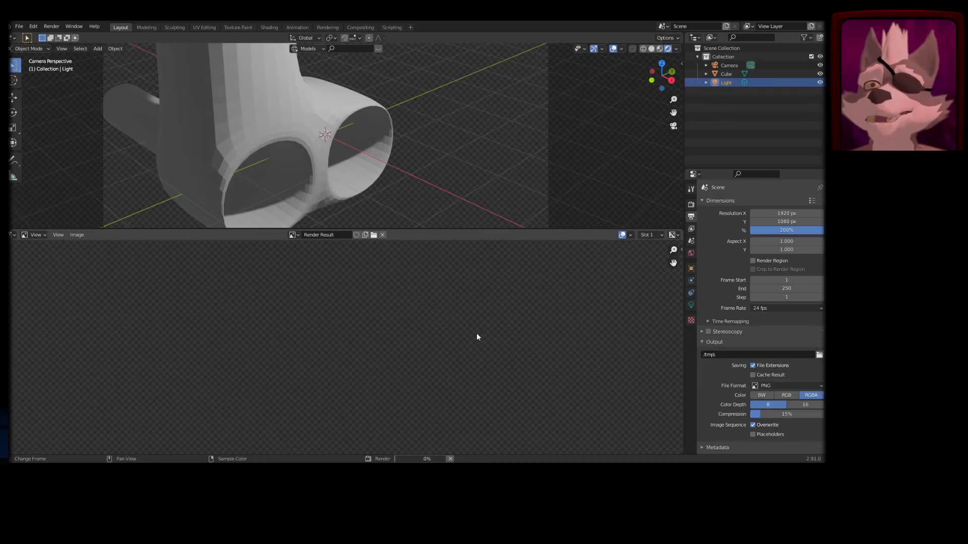
- Examine the higher-resolution render at full size and zoomed out, checking the detail of the openings and edges
mouse_move(450, 377)
middle_down()
mouse_move(473, 350)
mouse_move(505, 409)
mouse_move(449, 313)
mouse_move(558, 350)
mouse_move(427, 343)
mouse_move(449, 385)
middle_up()
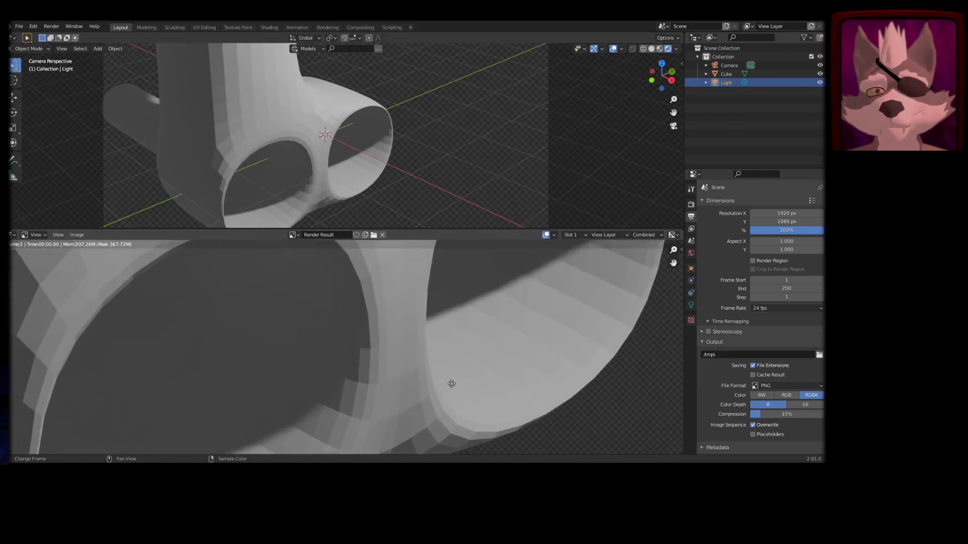
scroll(418, 367, down, 5)
scroll(421, 370, down, 3)
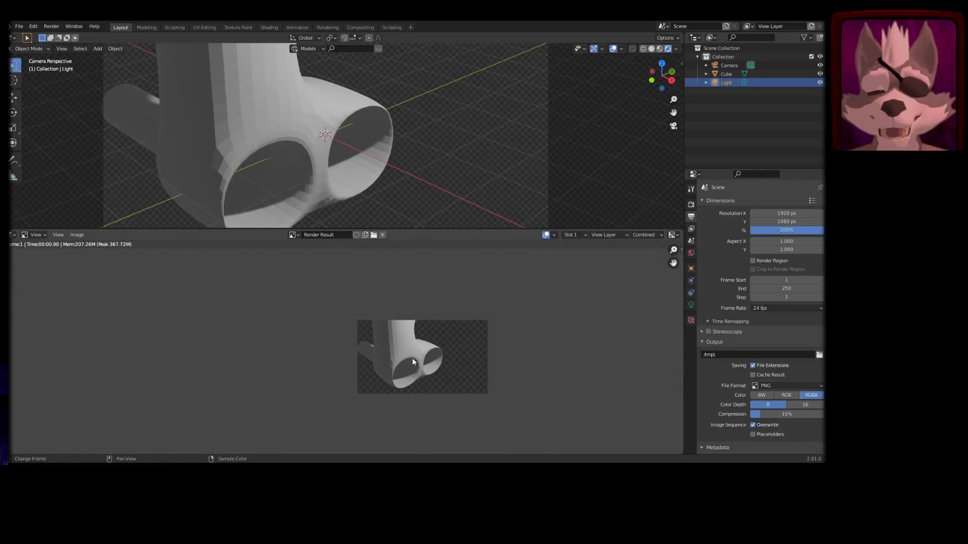
key(KP_1)
middle_drag(521, 378, 214, 325)
middle_drag(456, 363, 279, 298)
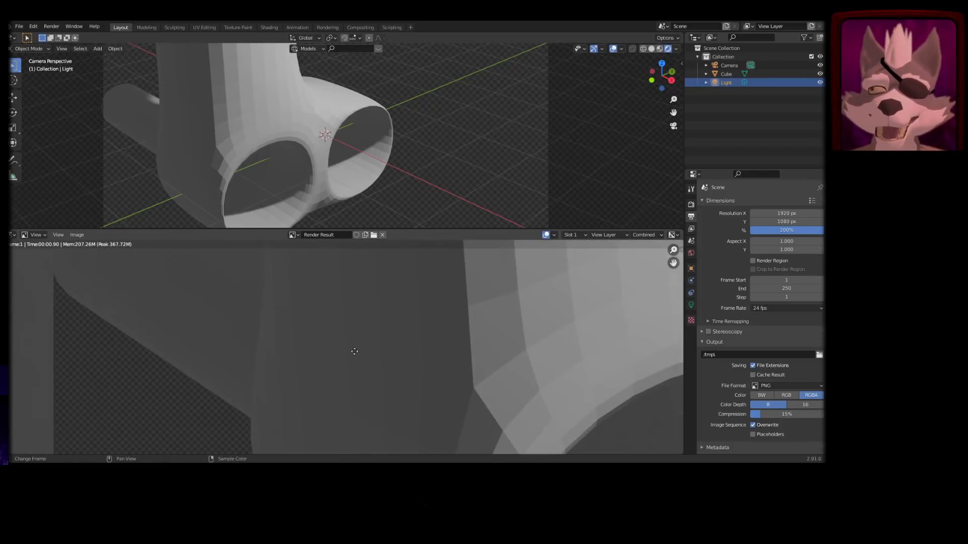
middle_drag(355, 351, 218, 281)
click(58, 235)
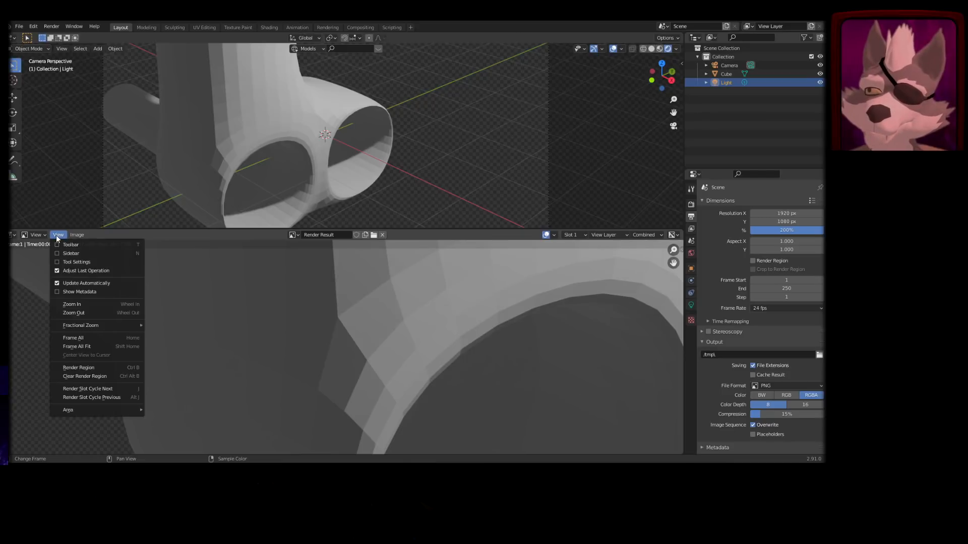
click(58, 235)
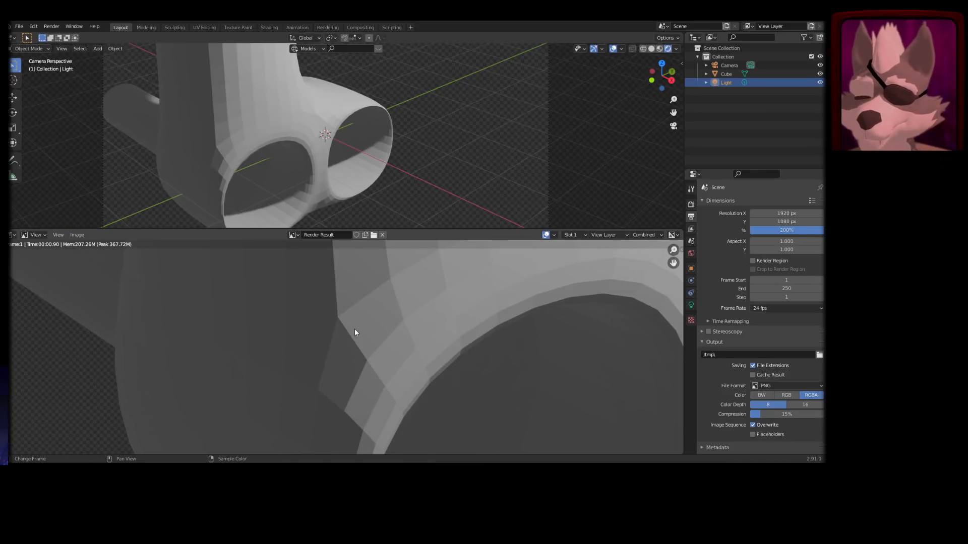
scroll(355, 333, down, 5)
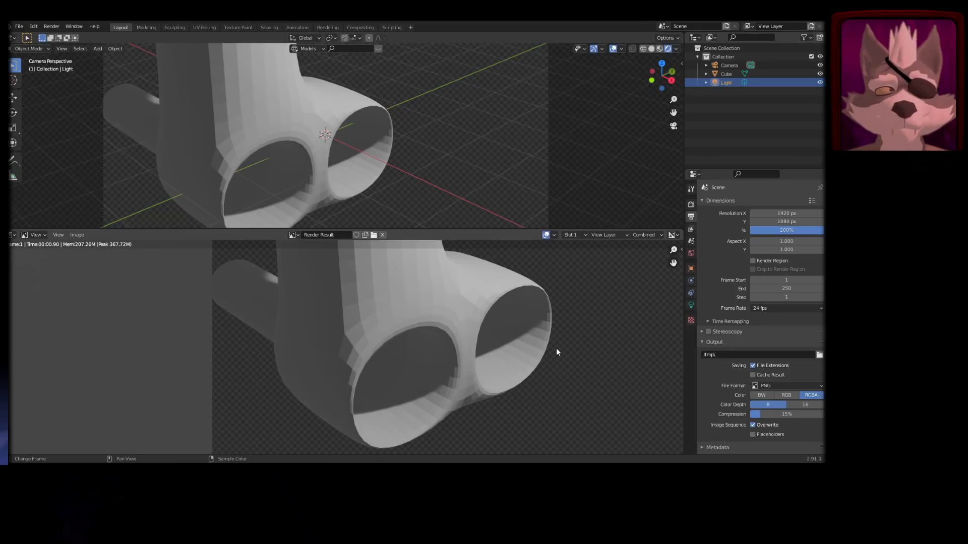
mouse_move(557, 350)
middle_down()
mouse_move(514, 353)
mouse_move(543, 353)
middle_up()
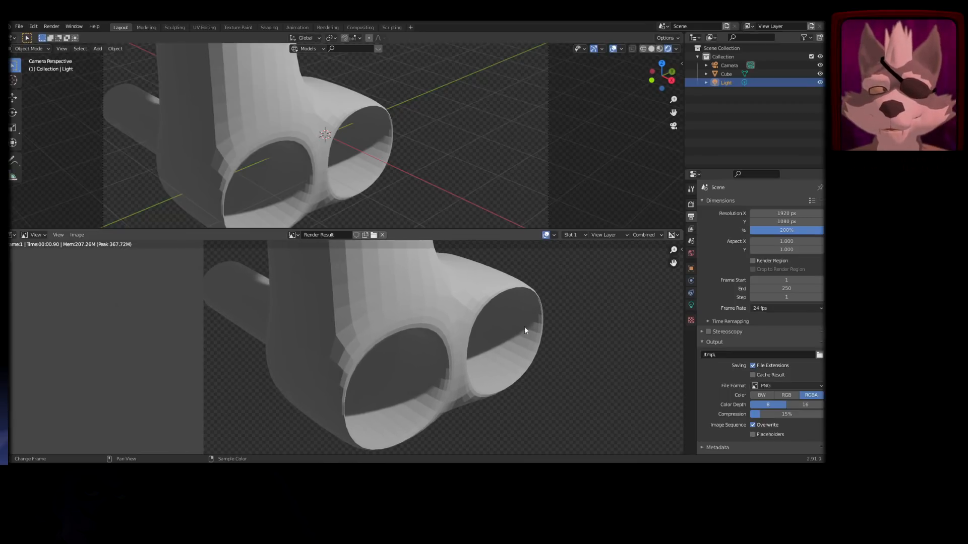
middle_drag(362, 337, 318, 352)
- Show the Preferences in place of the Image Editor and set Render In for temporary windows to Keep User Interface
click(12, 235)
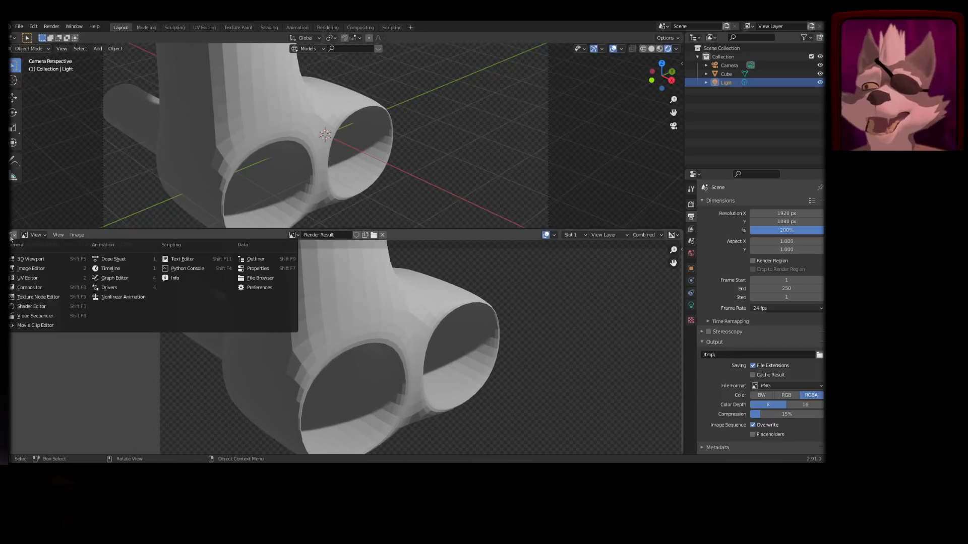
click(279, 288)
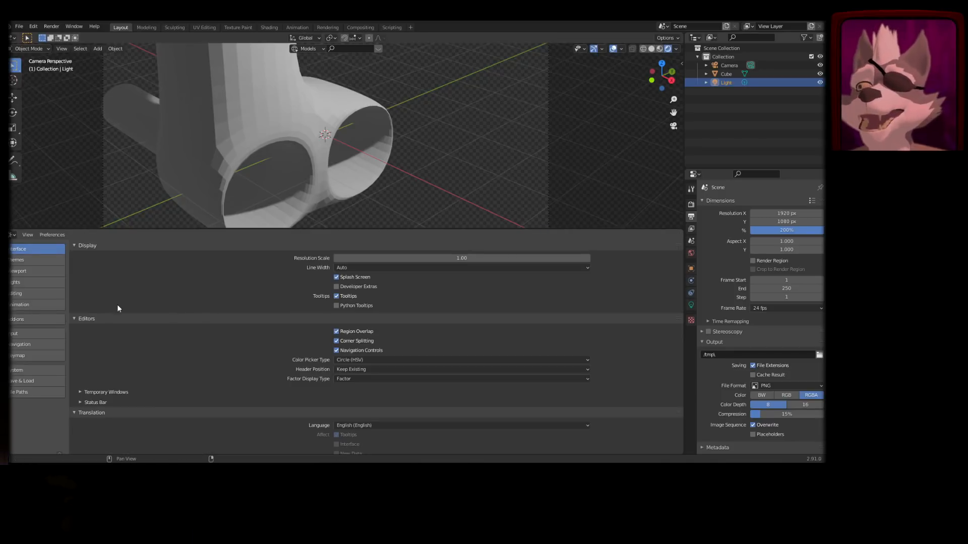
middle_drag(157, 367, 151, 297)
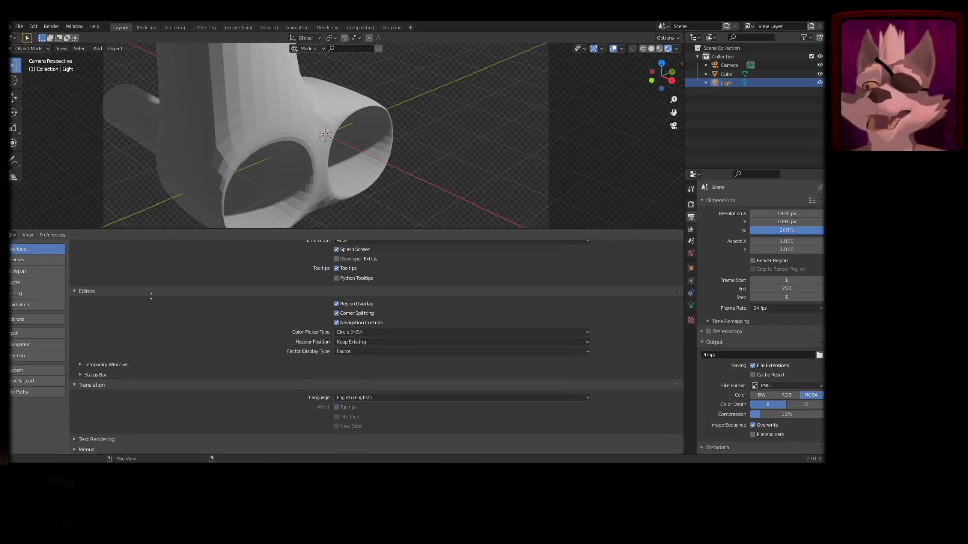
click(81, 364)
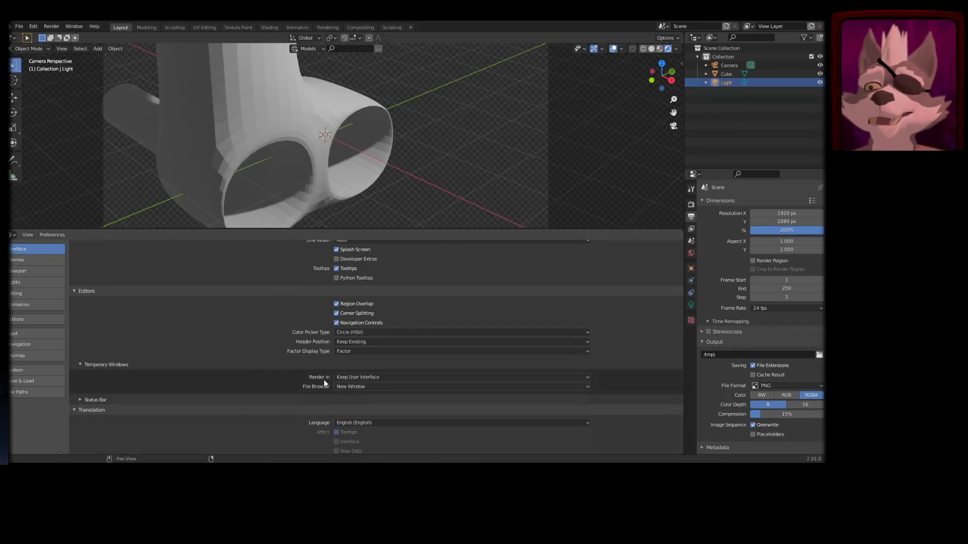
click(361, 378)
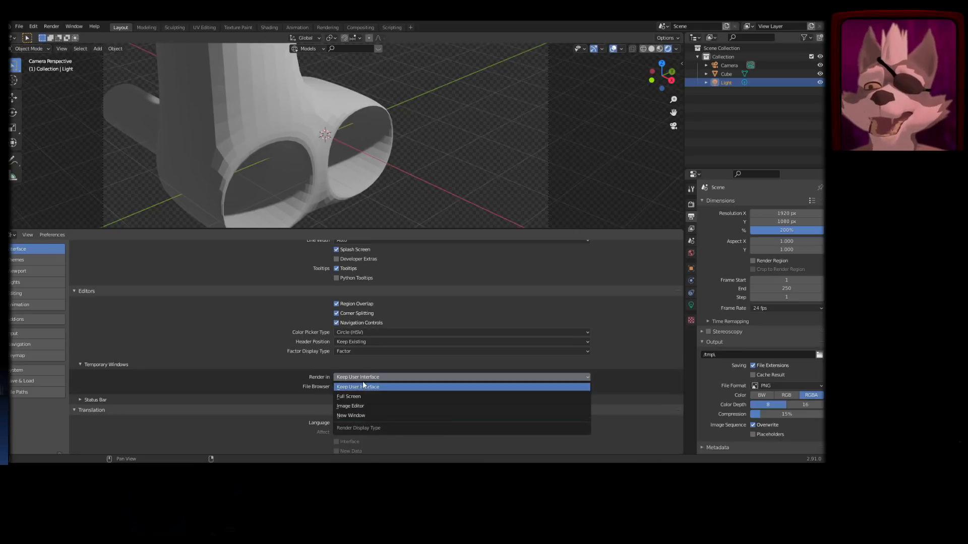
click(363, 386)
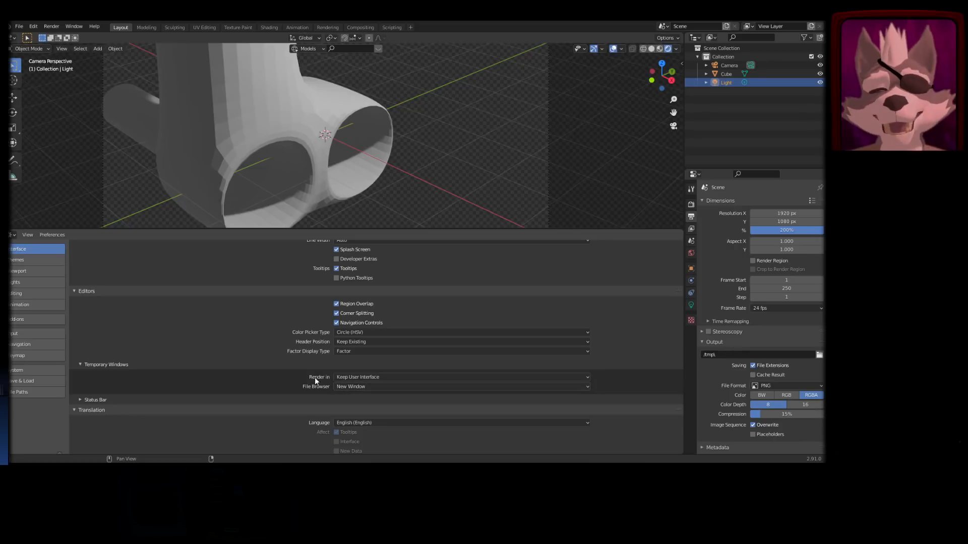
- Return the Preferences area to the Image Editor with the render result and show the whole image
key(F12)
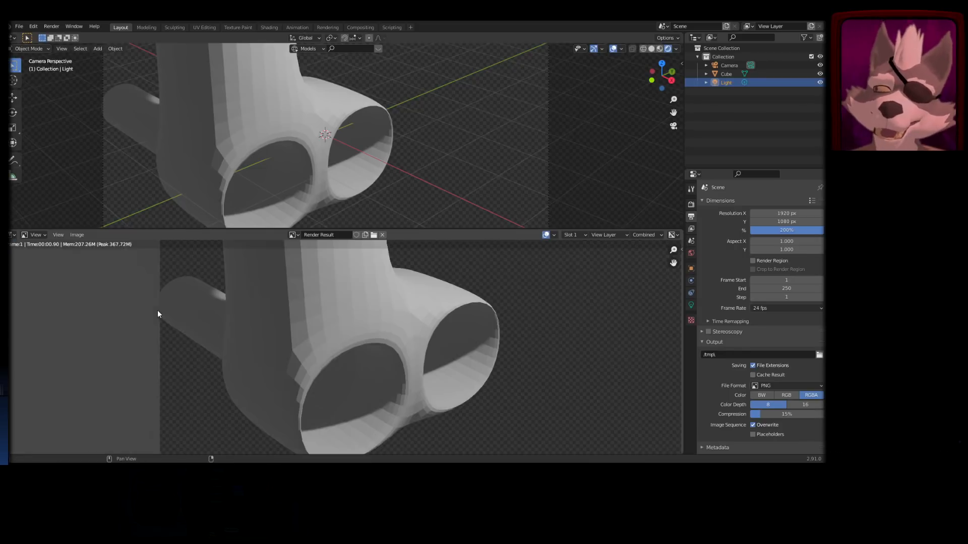
middle_drag(364, 340, 376, 319)
scroll(335, 350, down, 3)
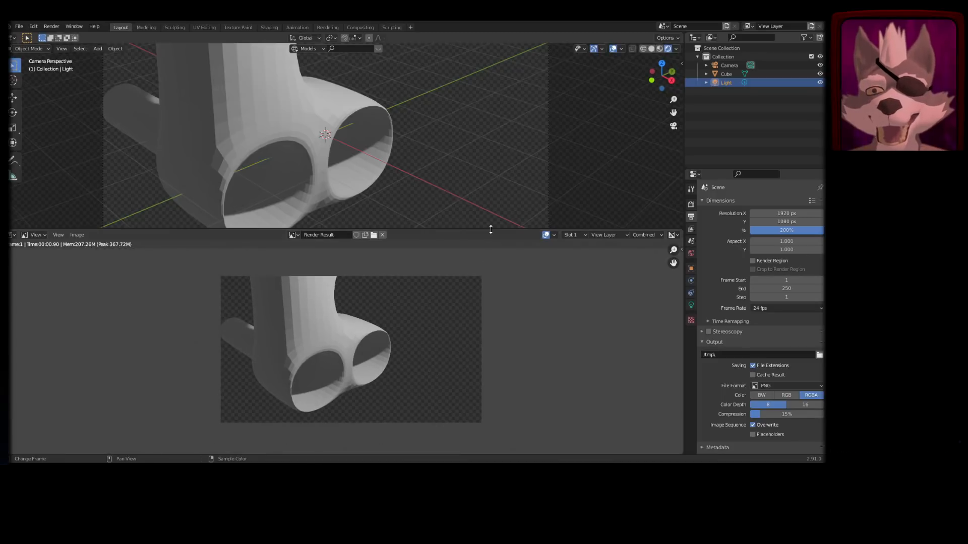
- Enlarge the upper viewport, change the Image Editor area below it to a 3D Viewport, and orbit around the model there
drag(485, 230, 498, 357)
drag(498, 352, 497, 311)
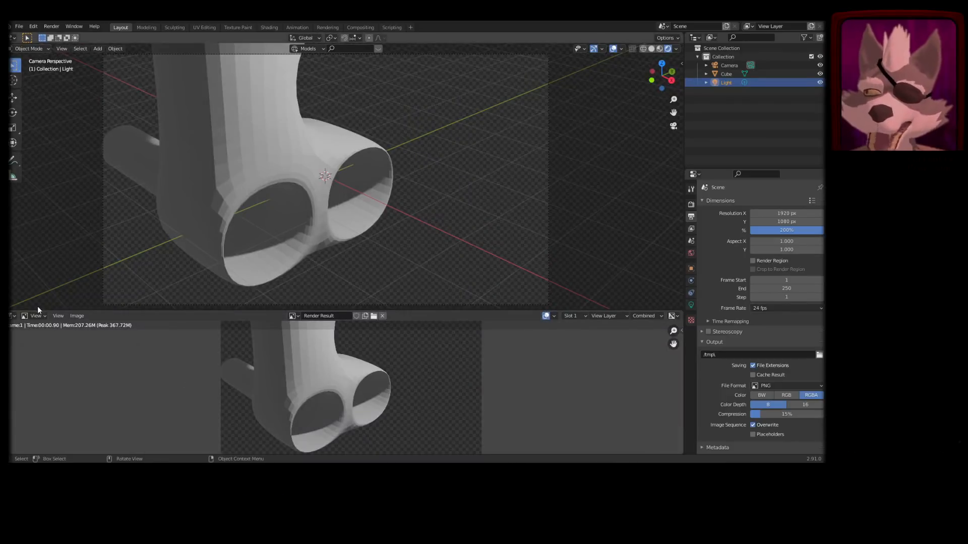
click(15, 315)
click(31, 340)
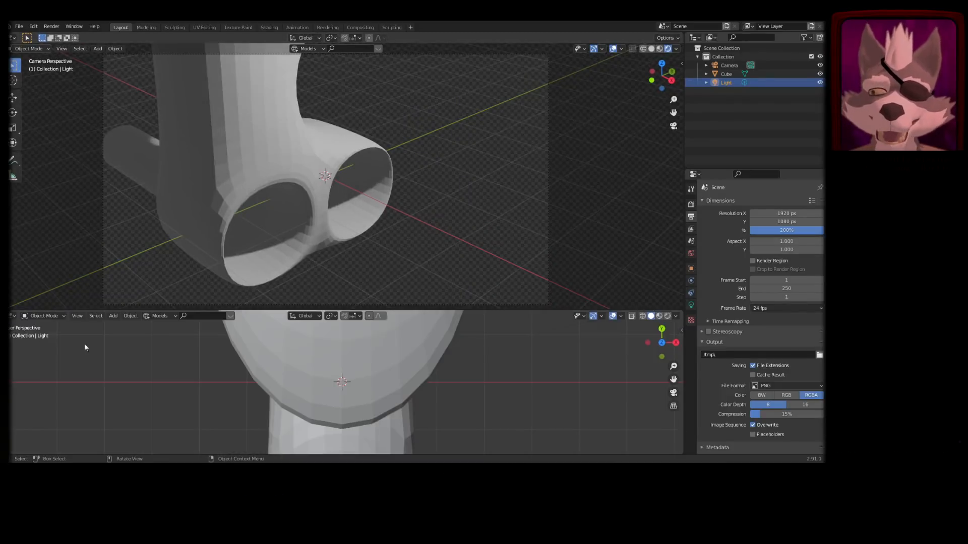
middle_drag(84, 343, 393, 410)
- Return the lower area to the Image Editor and change it to a Timeline
click(14, 315)
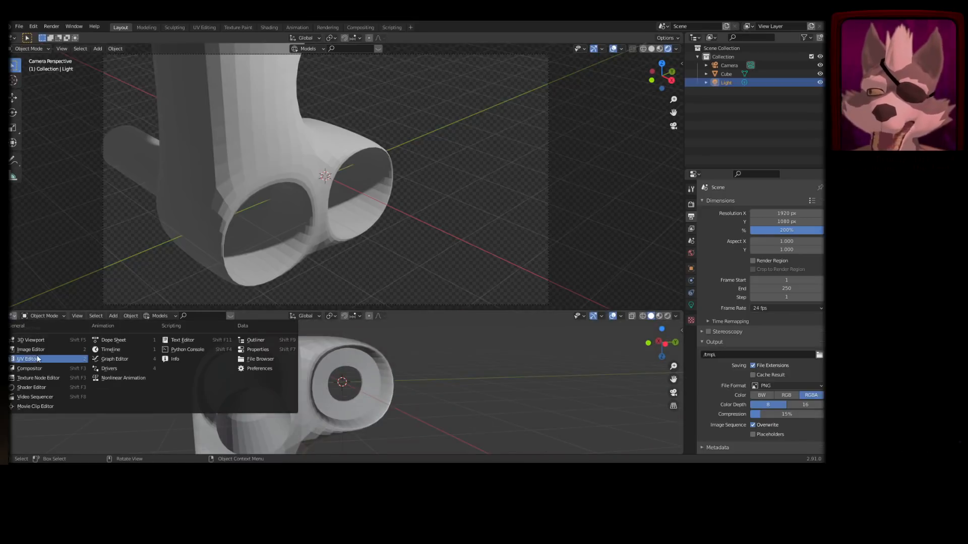
click(54, 350)
click(15, 316)
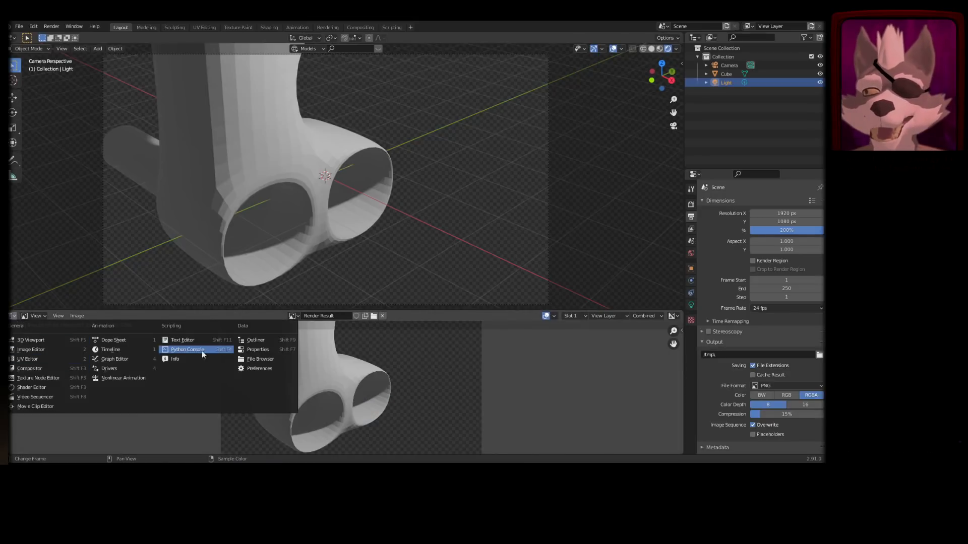
click(112, 349)
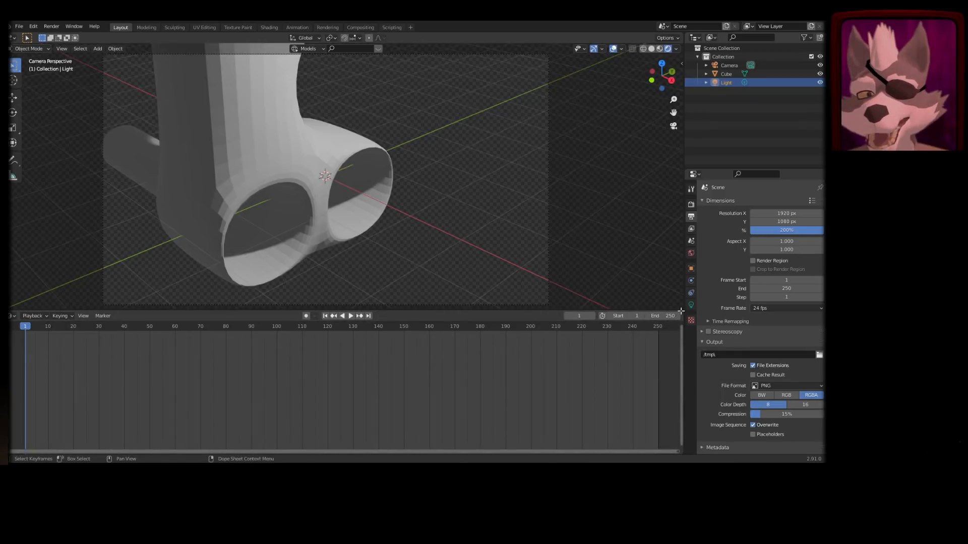
- Split the Timeline area into three side-by-side areas and divide the middle one horizontally into two
drag(680, 311, 281, 324)
drag(680, 311, 509, 322)
drag(275, 446, 274, 370)
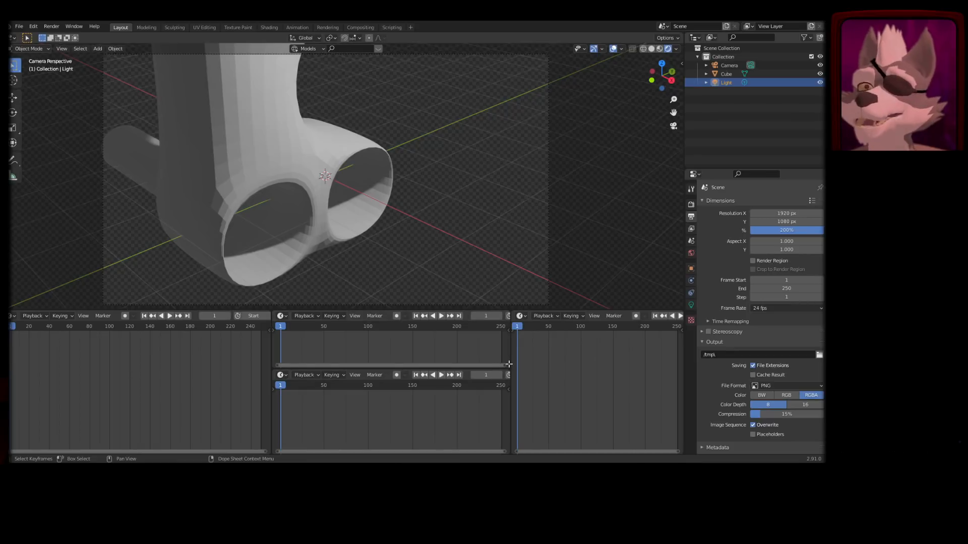
- Join the split Timeline areas into a single one and merge it into the 3D Viewport above
drag(505, 369, 505, 381)
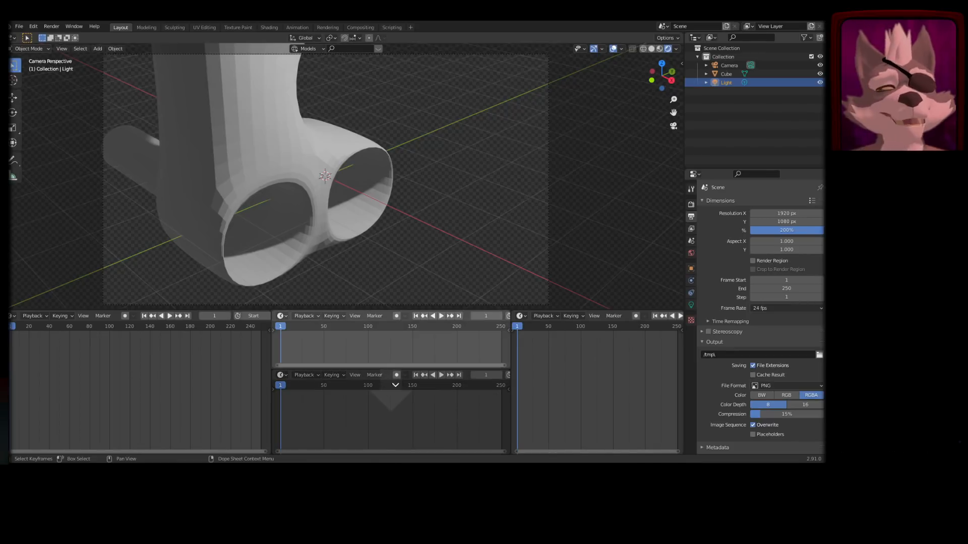
drag(395, 385, 389, 398)
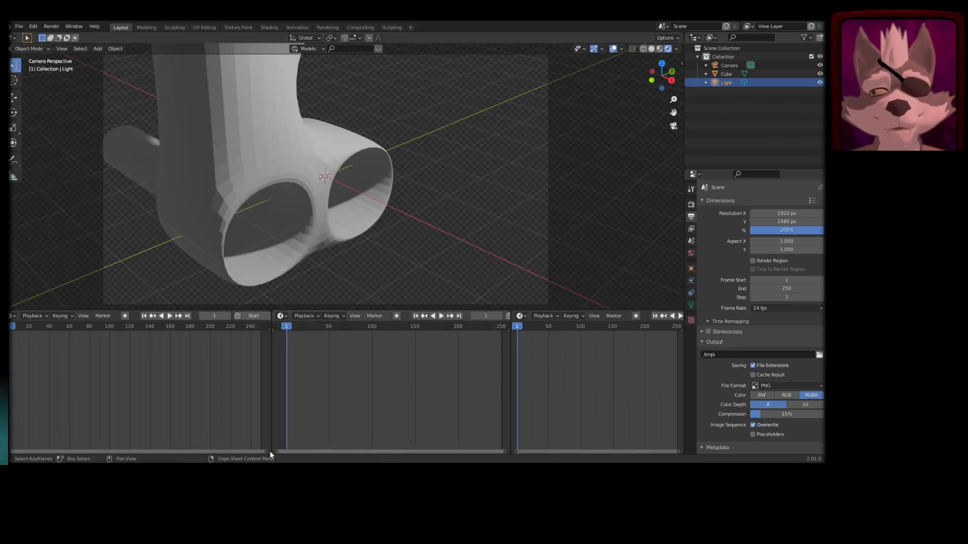
drag(270, 452, 226, 456)
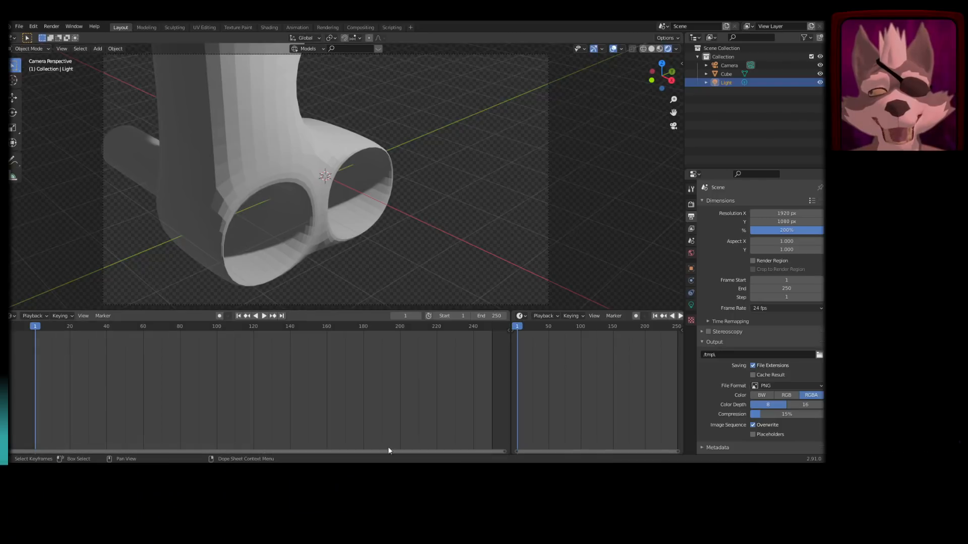
drag(507, 454, 569, 455)
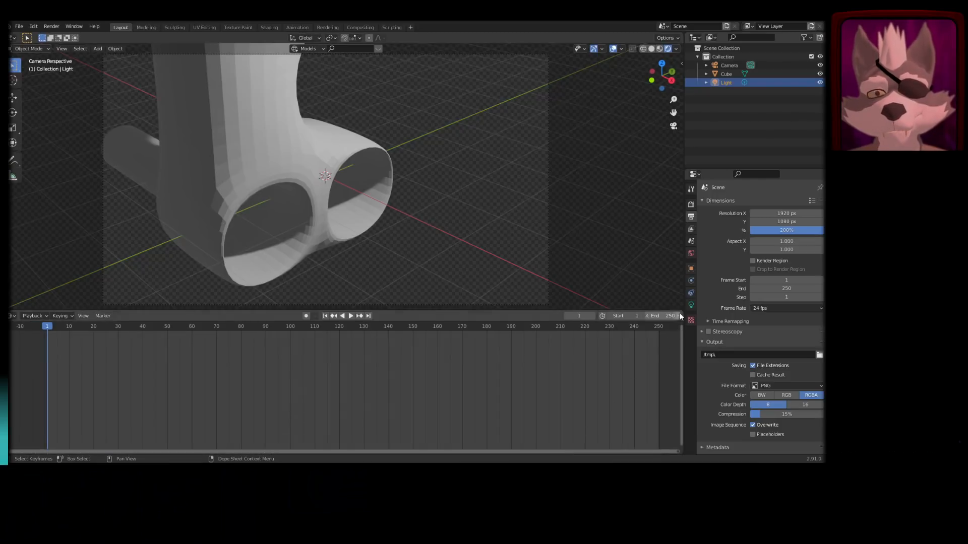
drag(680, 316, 682, 337)
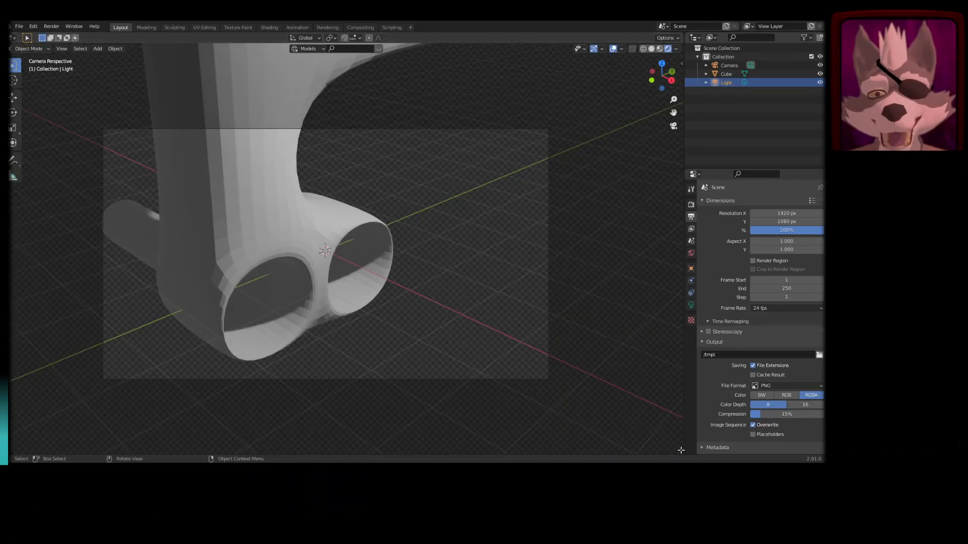
- Split the 3D Viewport horizontally, change the new lower area to a Timeline, and lower the border to enlarge the viewport
drag(680, 442, 676, 276)
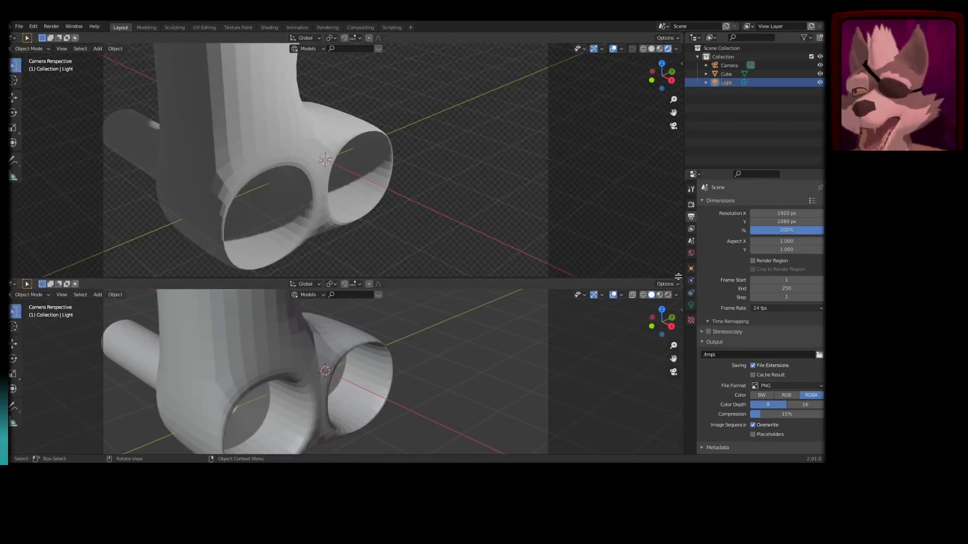
click(13, 284)
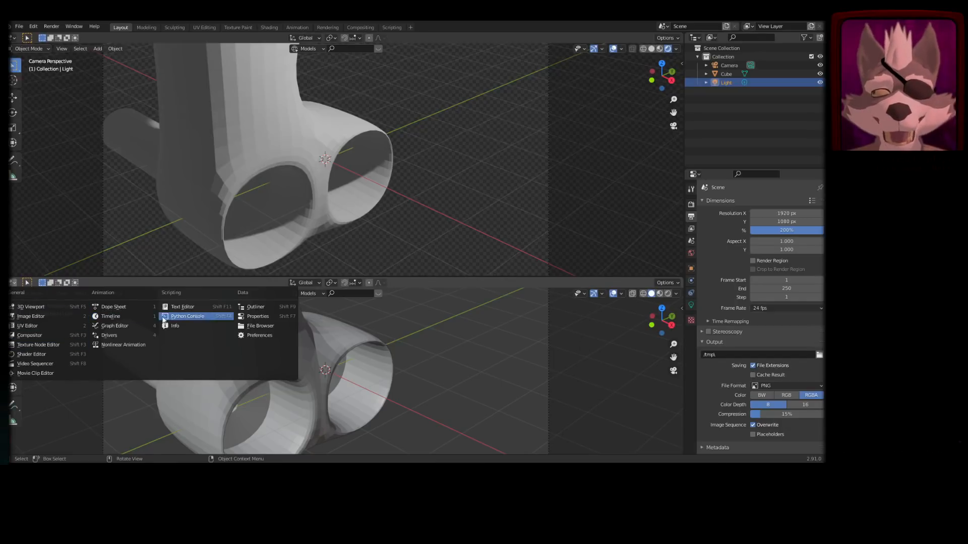
click(127, 317)
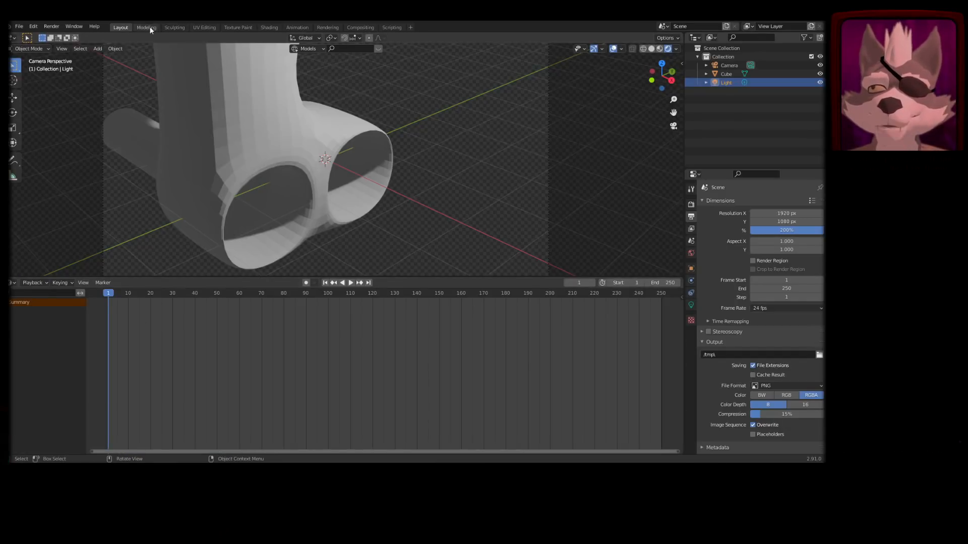
click(74, 26)
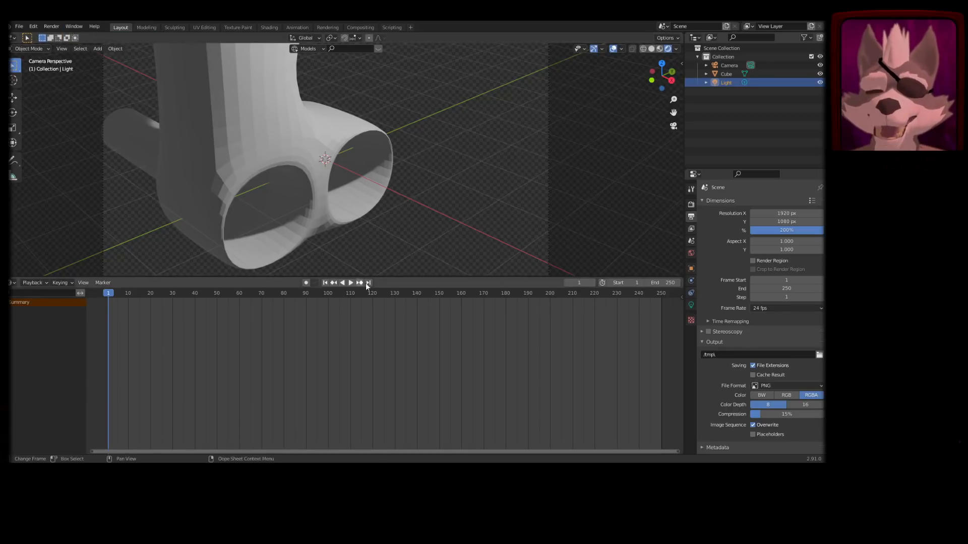
drag(404, 277, 419, 355)
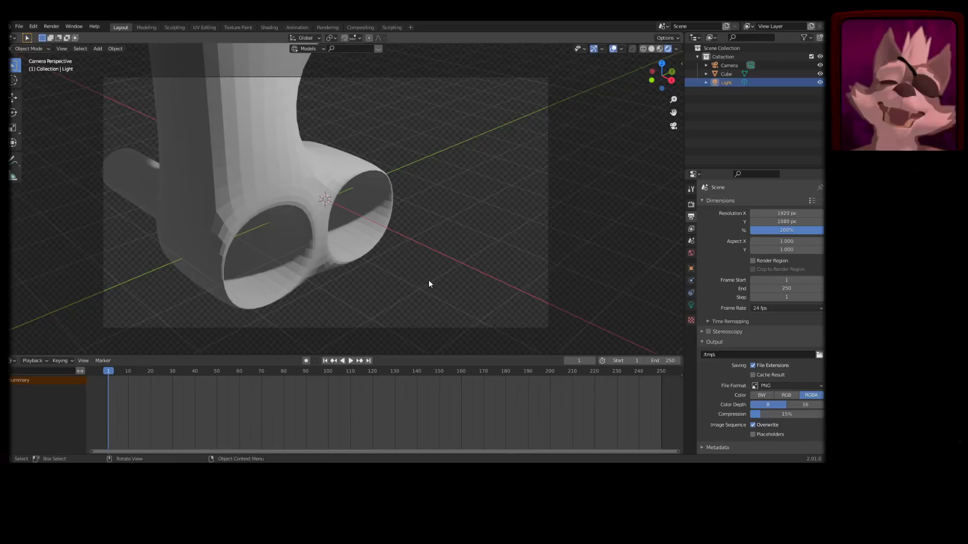